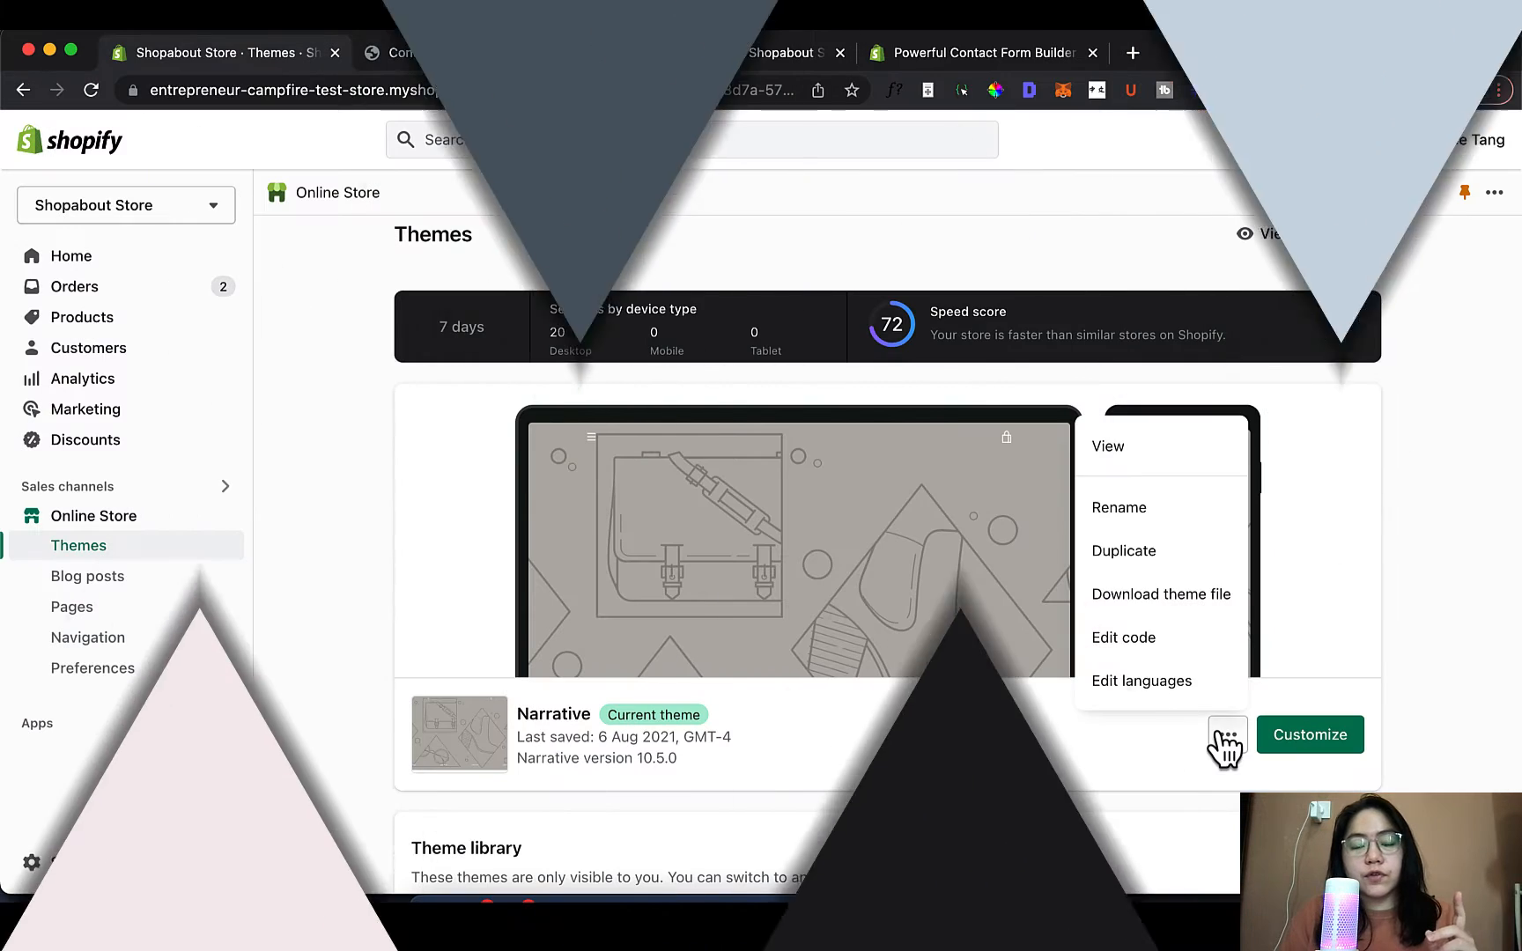
# Open the Narrative theme's code editor and view the customers/account.liquid template
pyautogui.click(1136, 636)
pyautogui.write('account')
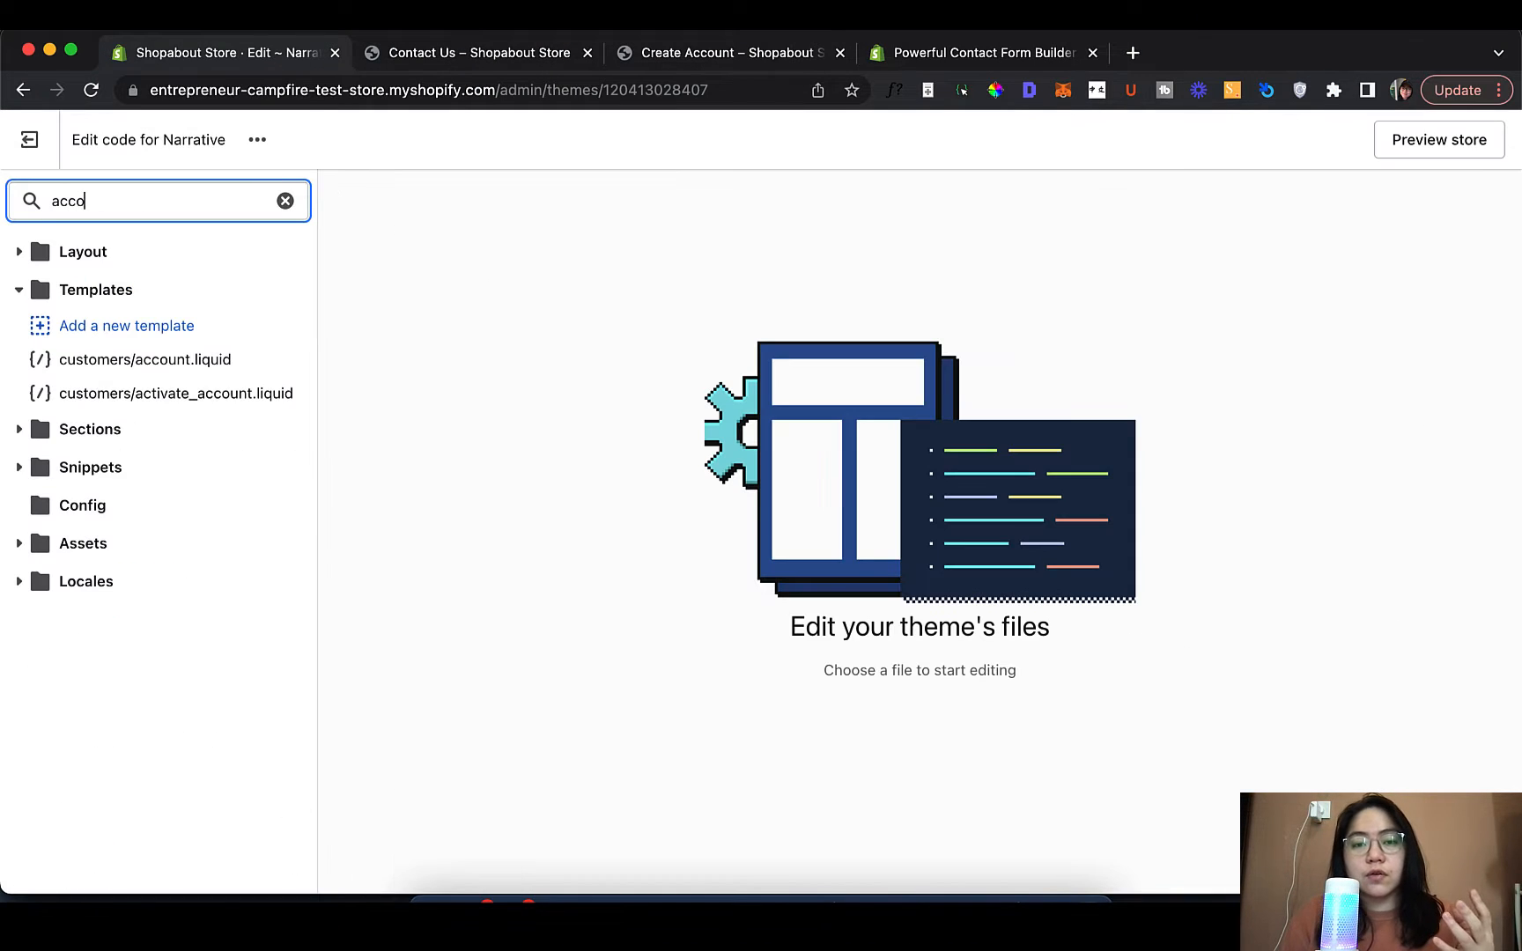
pyautogui.click(232, 364)
# Find and open page.contact.liquid, scrolling through its code
pyautogui.write('c')
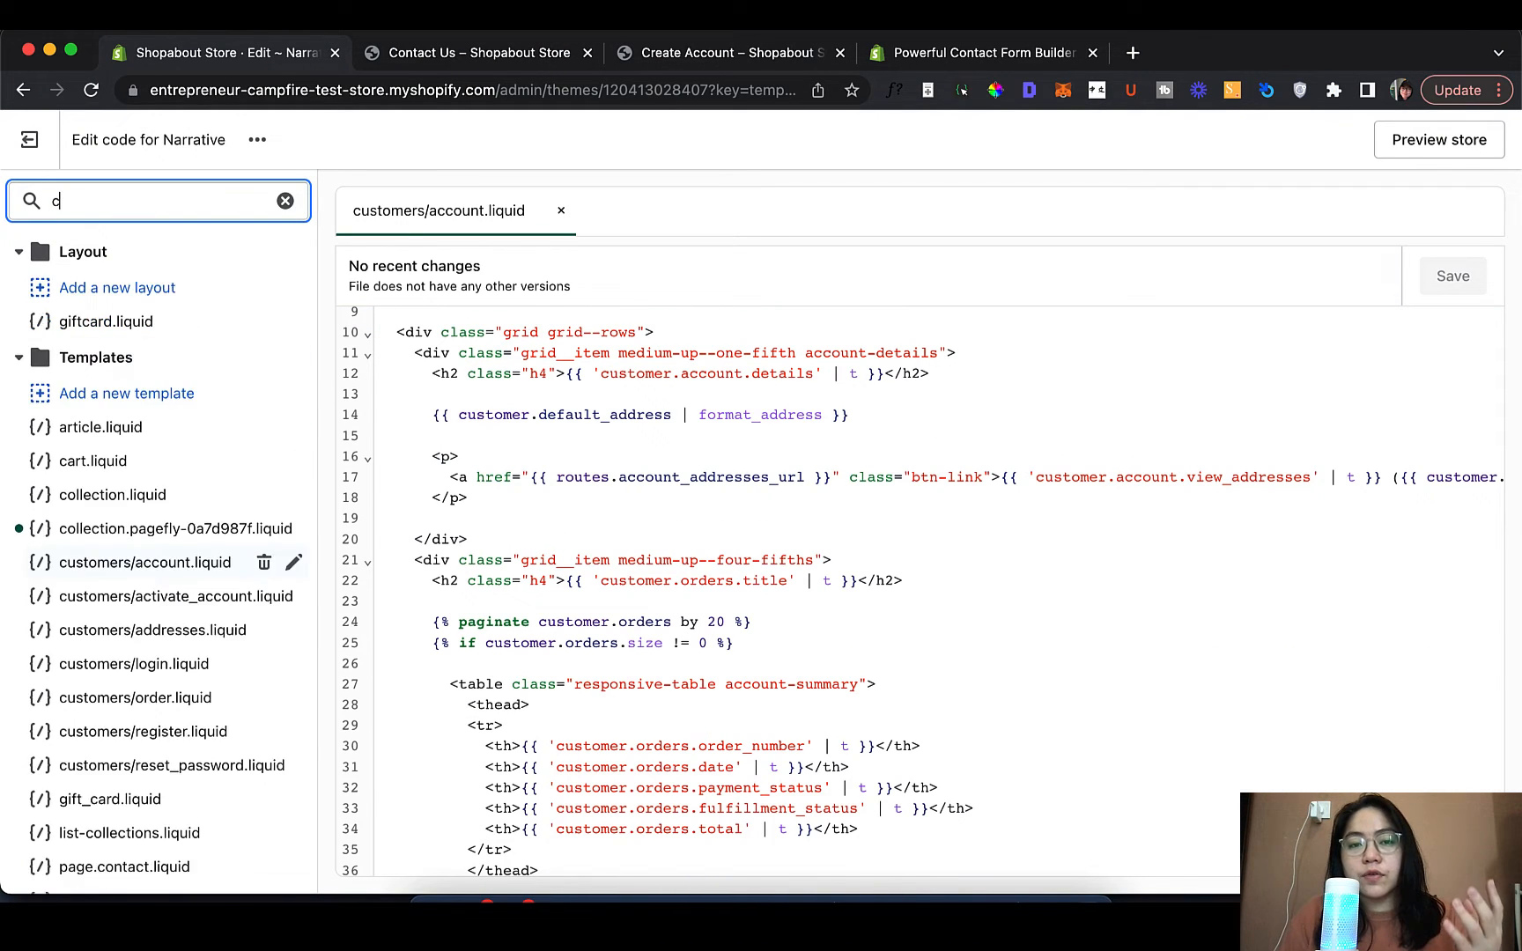
pyautogui.write('ontact')
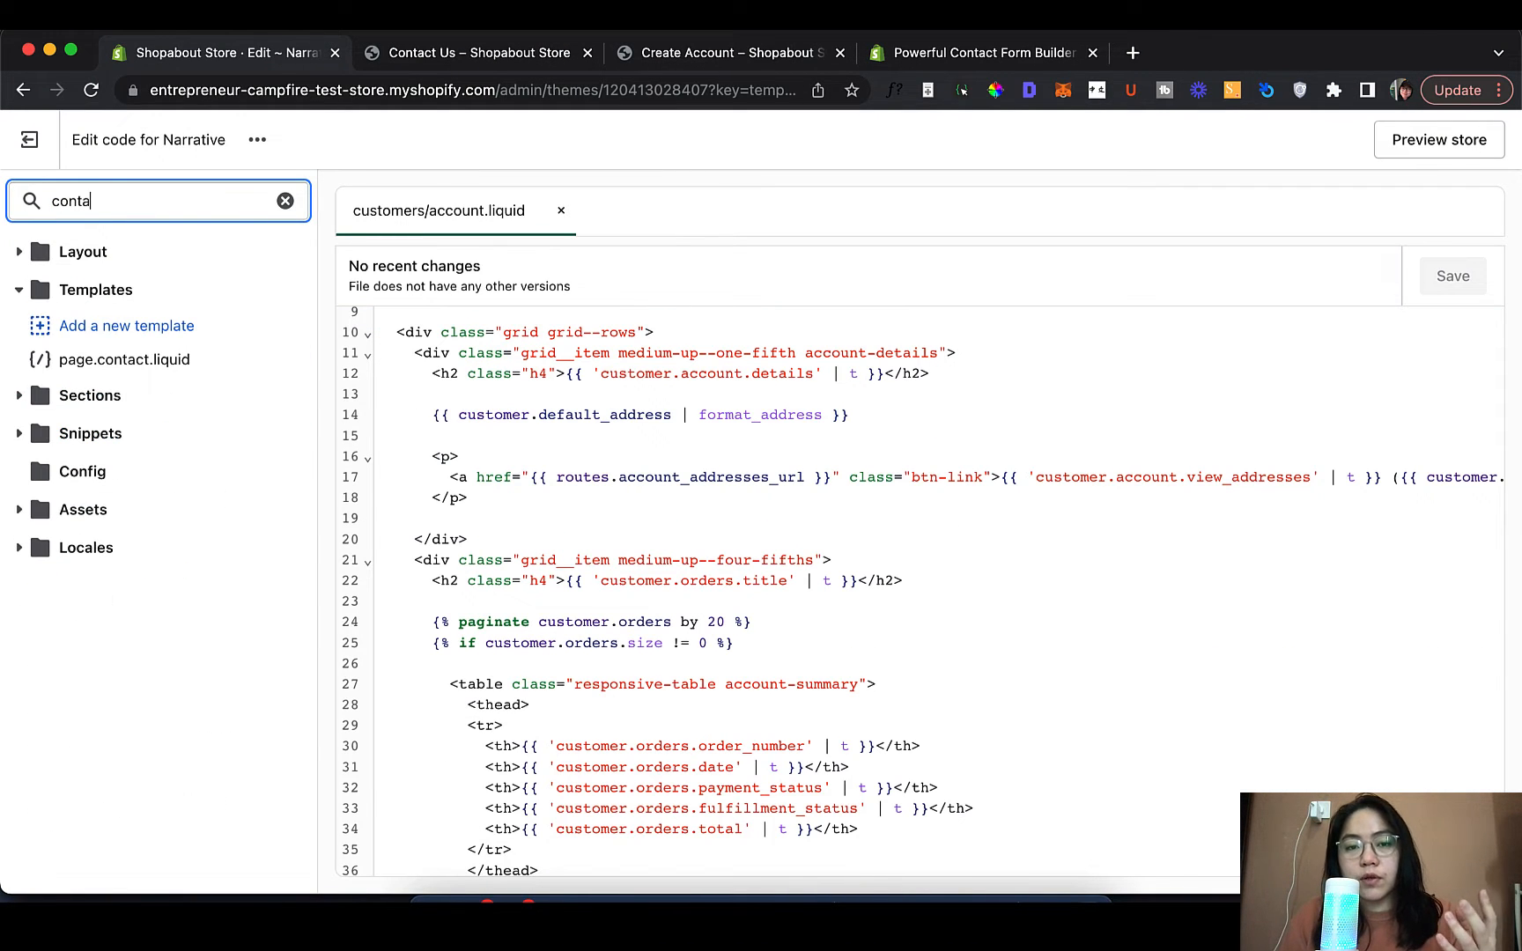
pyautogui.click(181, 362)
pyautogui.scroll(-5, 722, 381)
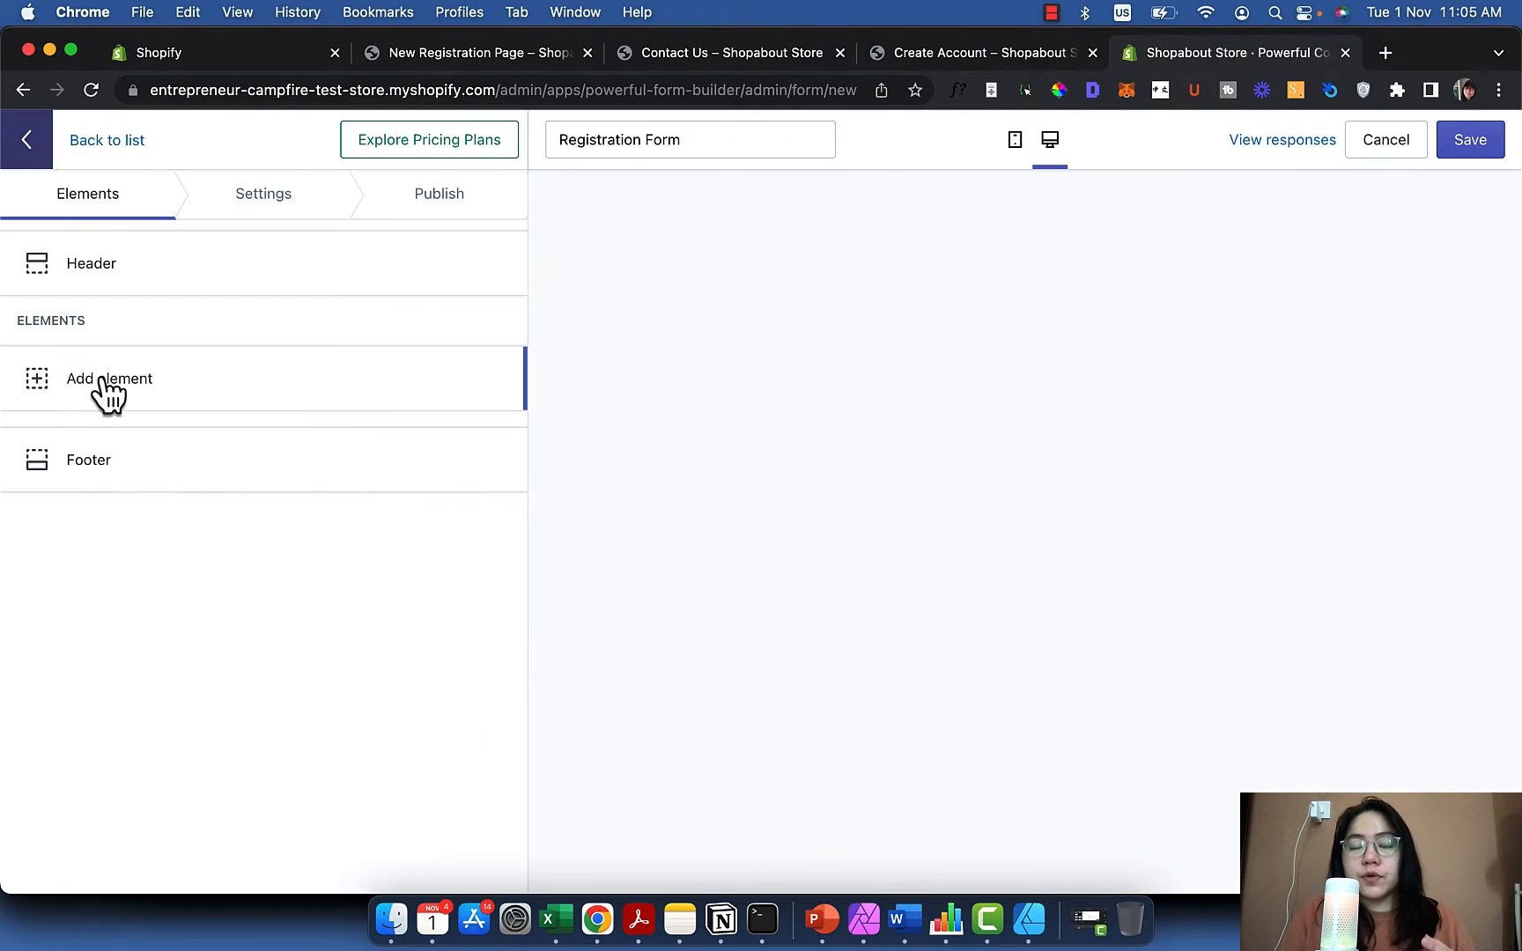
# Add Name, Email and Phone elements to the Registration Form, in that order
pyautogui.click(100, 381)
pyautogui.click(102, 384)
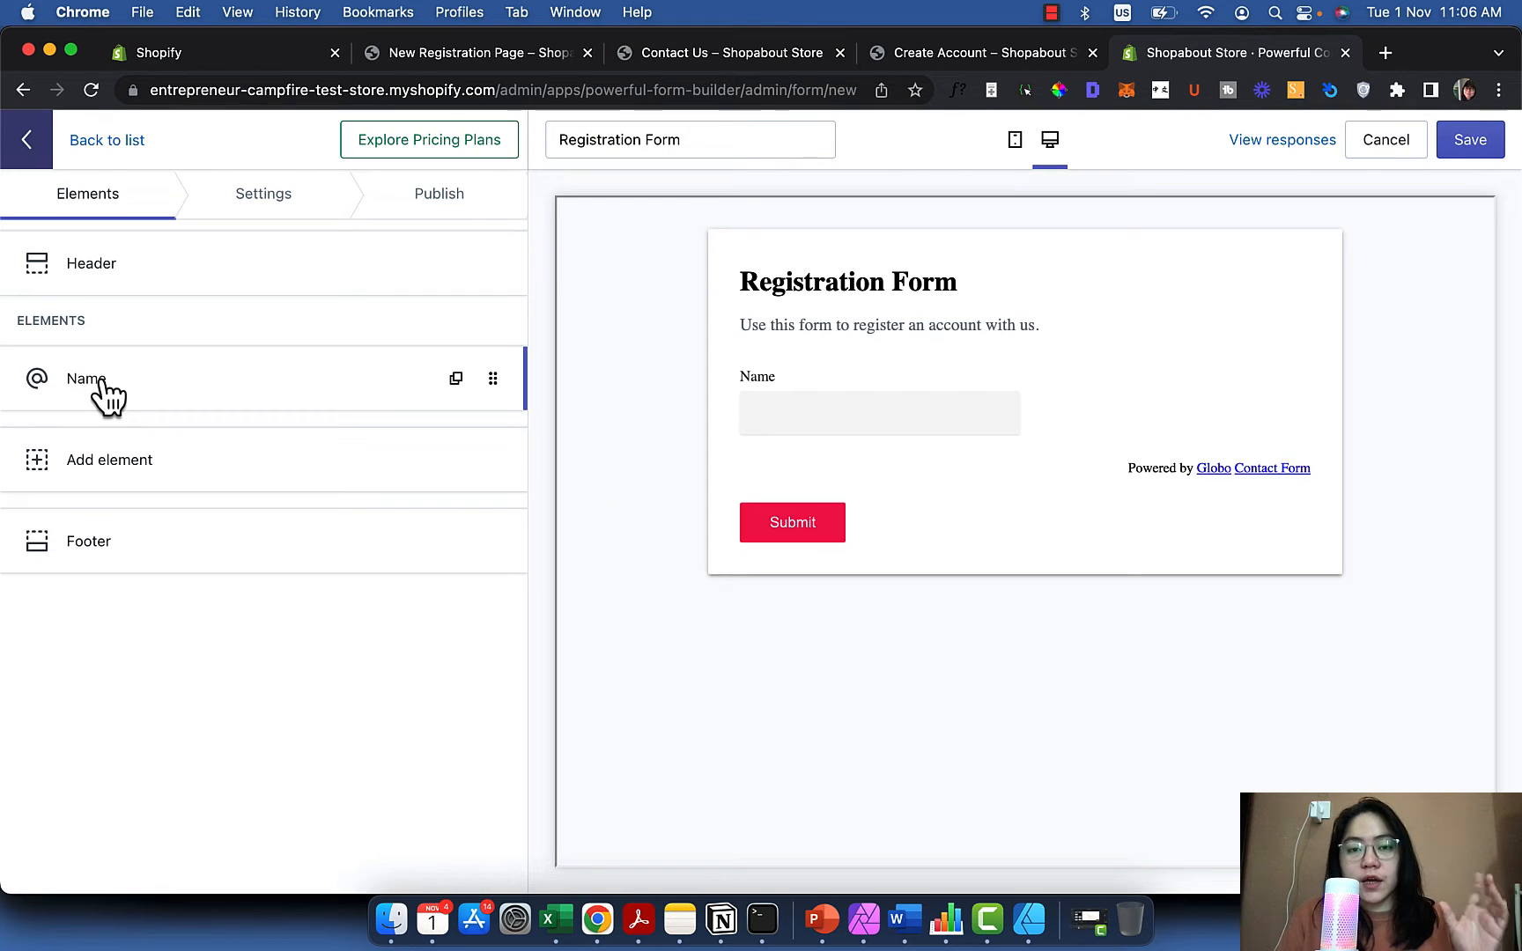
pyautogui.click(126, 475)
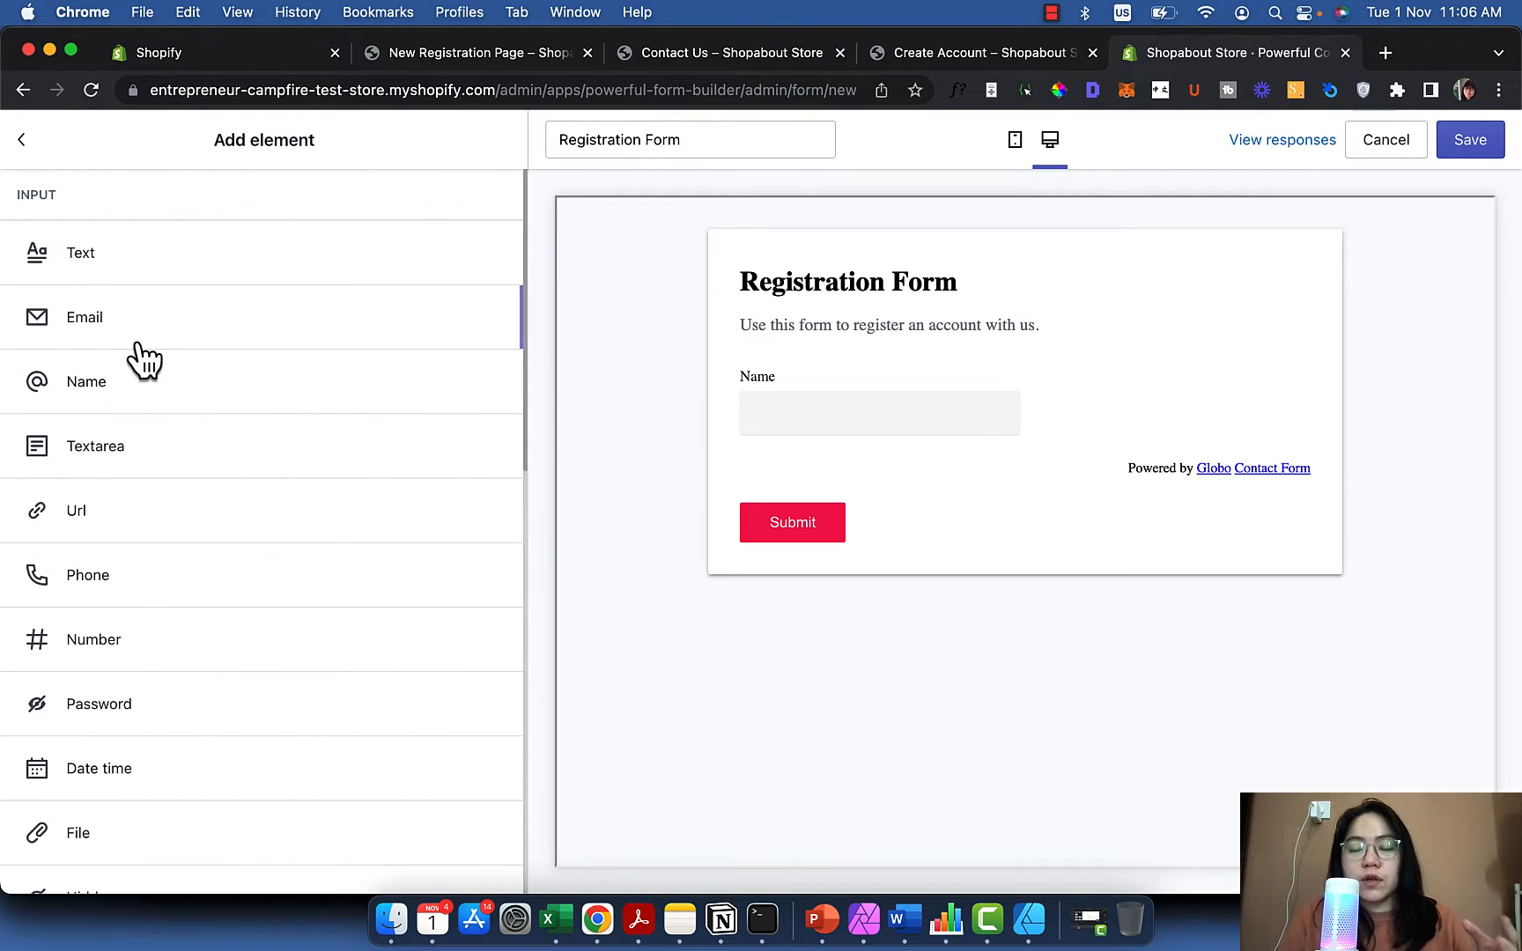
pyautogui.click(141, 344)
pyautogui.click(147, 525)
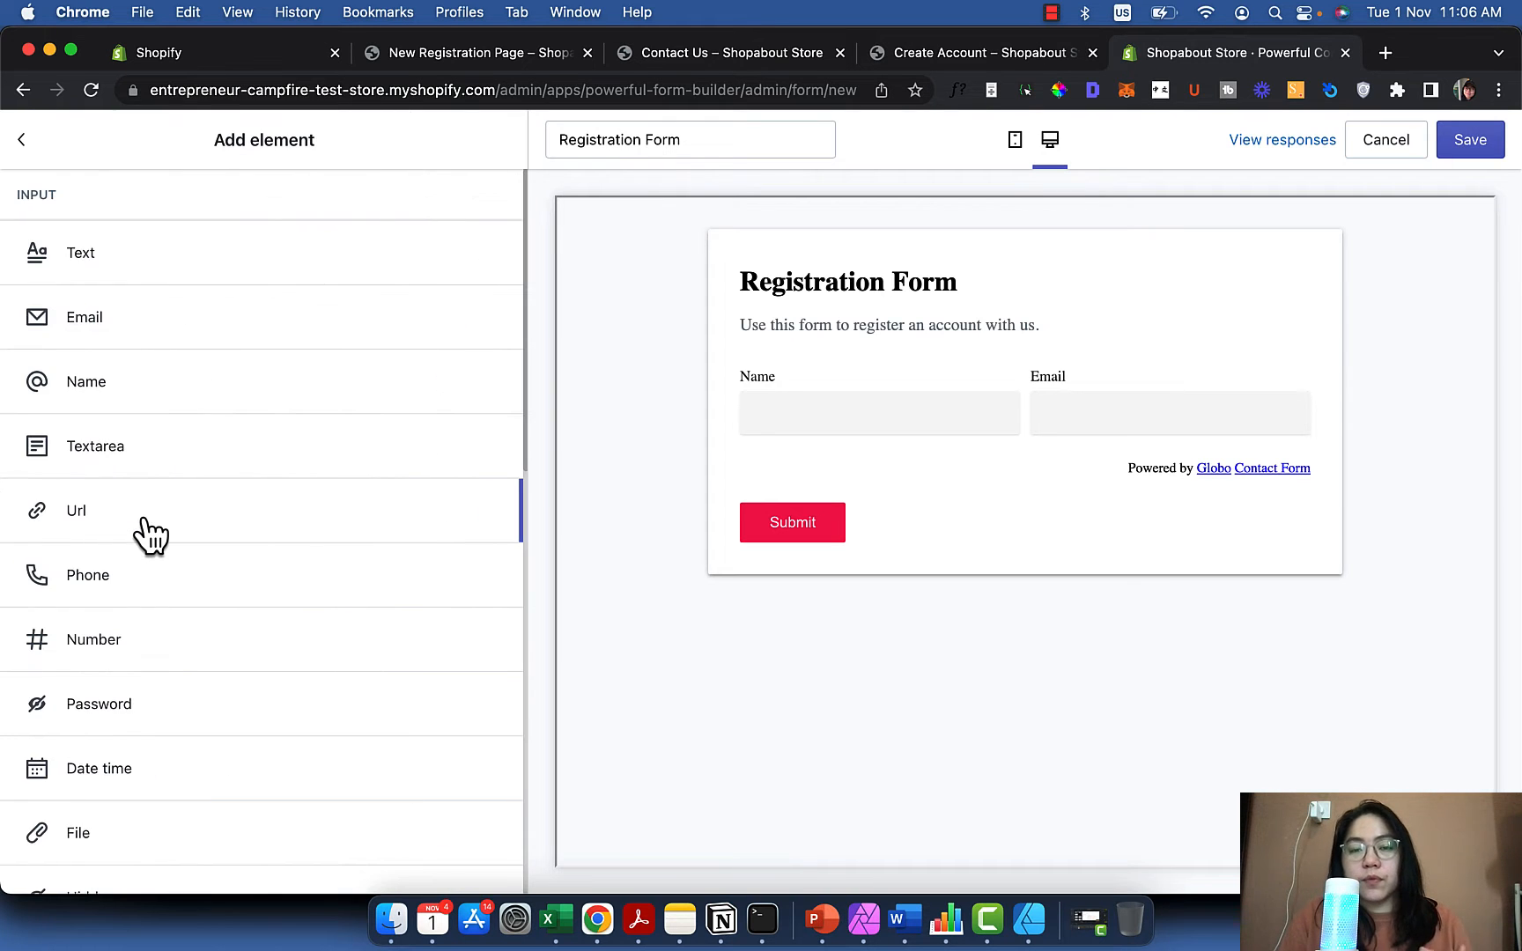
pyautogui.scroll(-1, 150, 533)
pyautogui.click(149, 533)
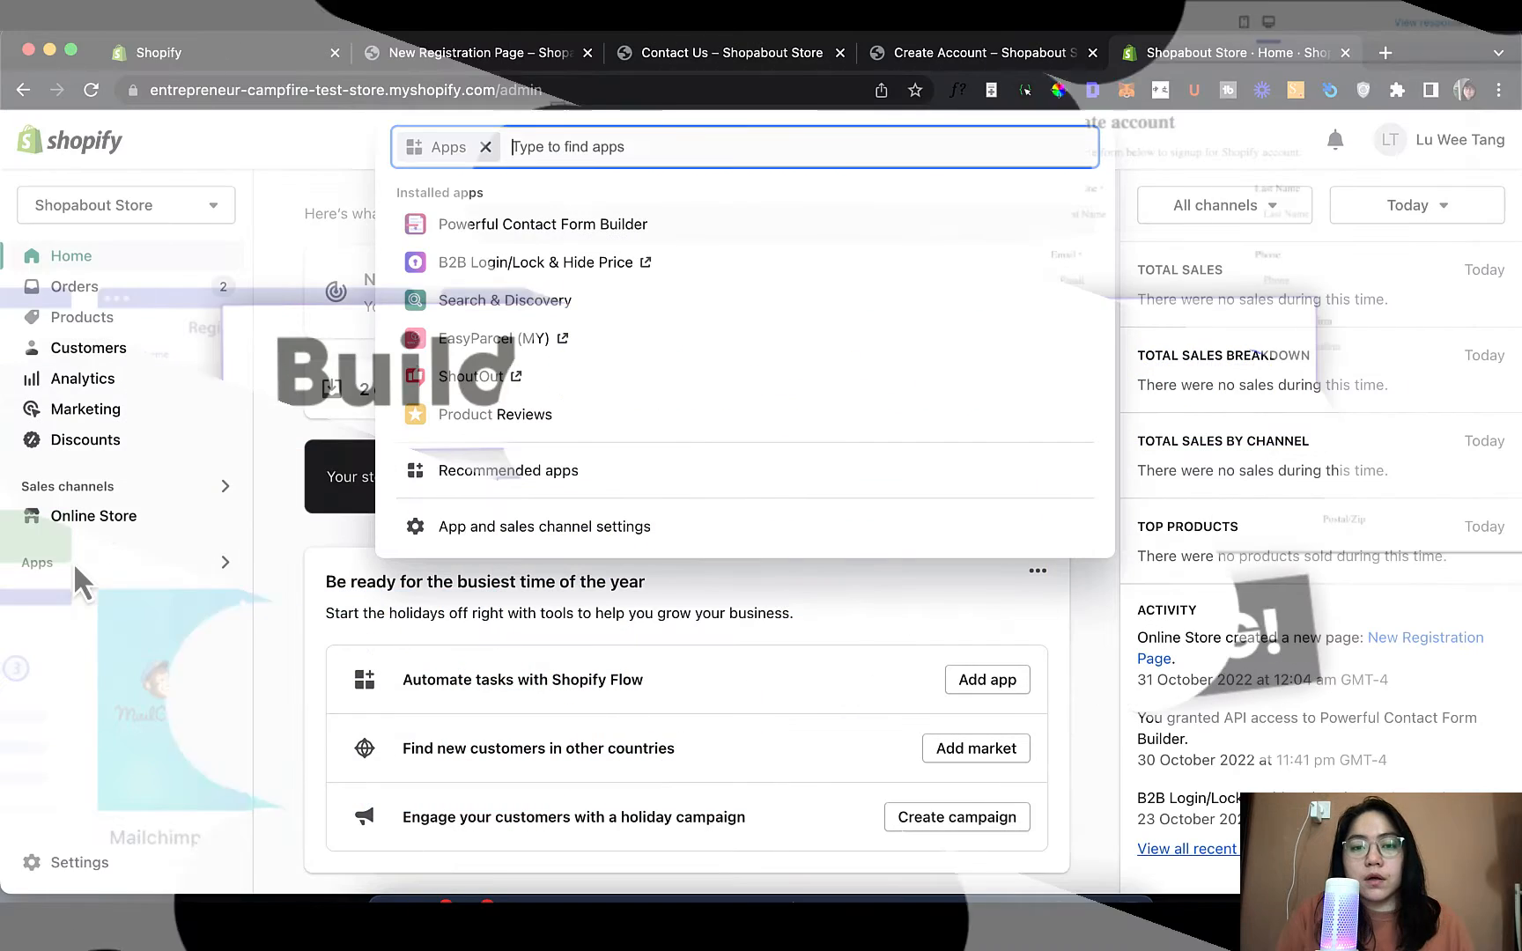
# Open Powerful Contact Form Builder and show its Forms list of saved forms
pyautogui.click(564, 233)
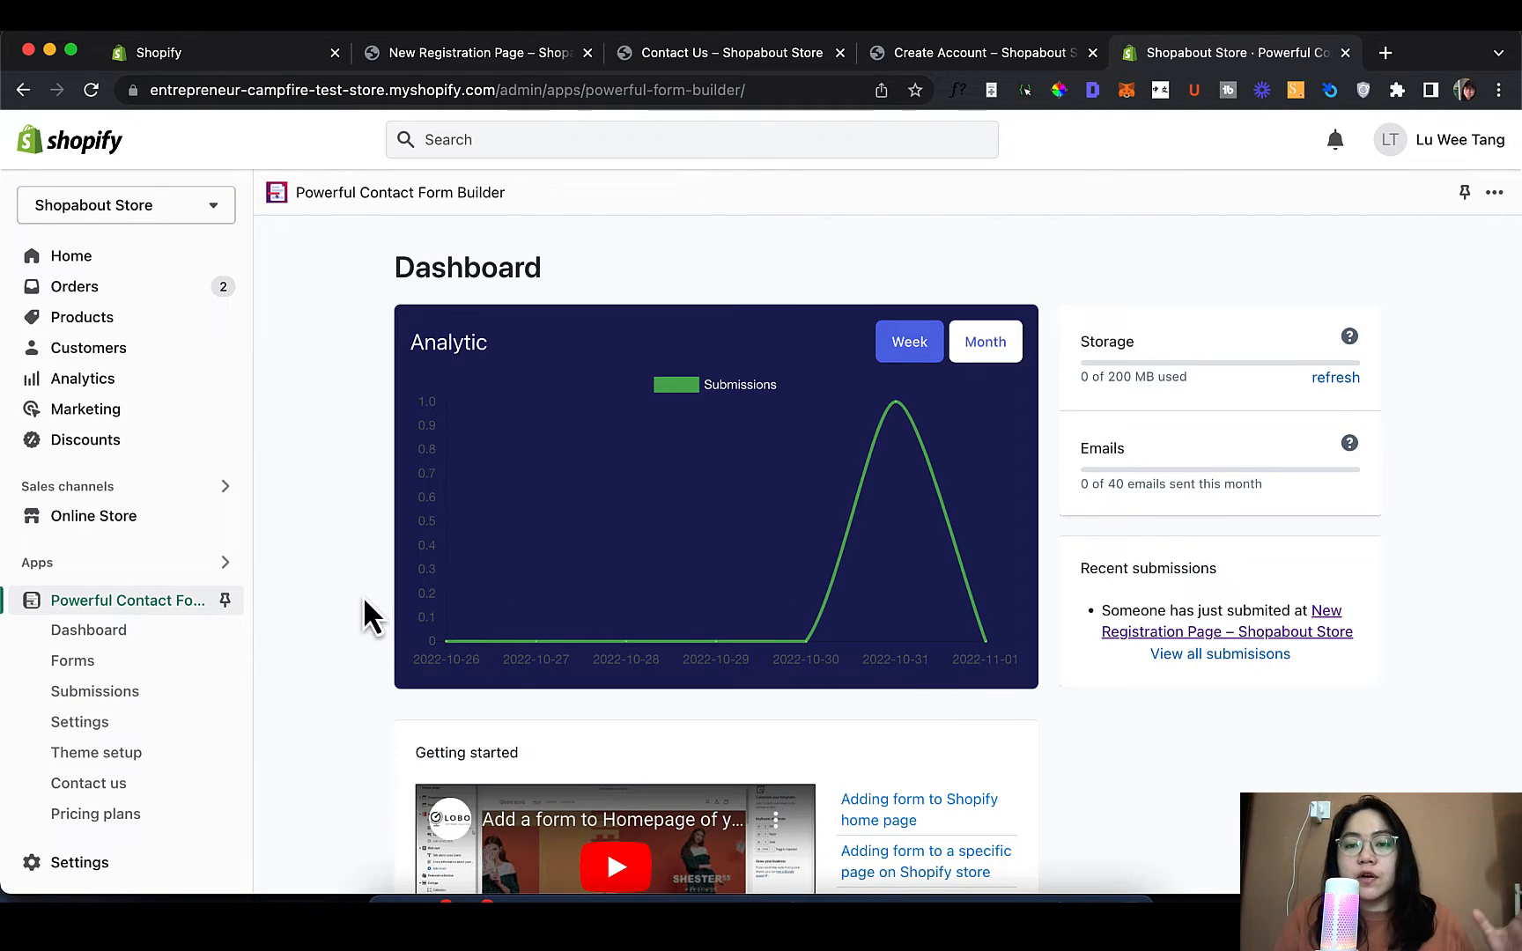
pyautogui.scroll(-2, 335, 626)
pyautogui.click(200, 672)
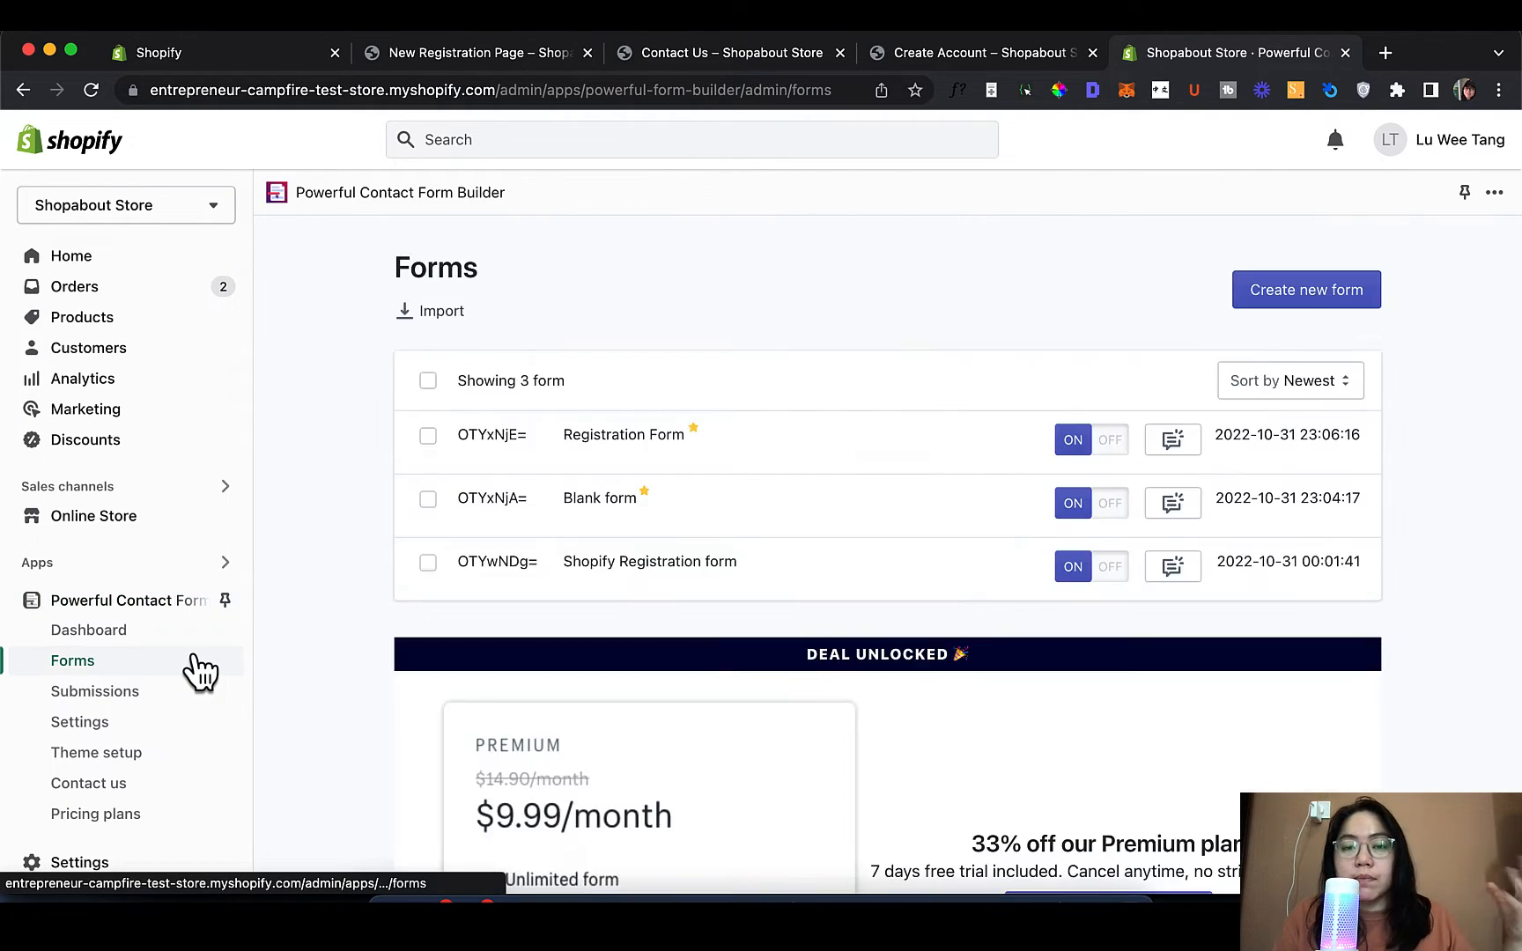
pyautogui.scroll(-1, 470, 537)
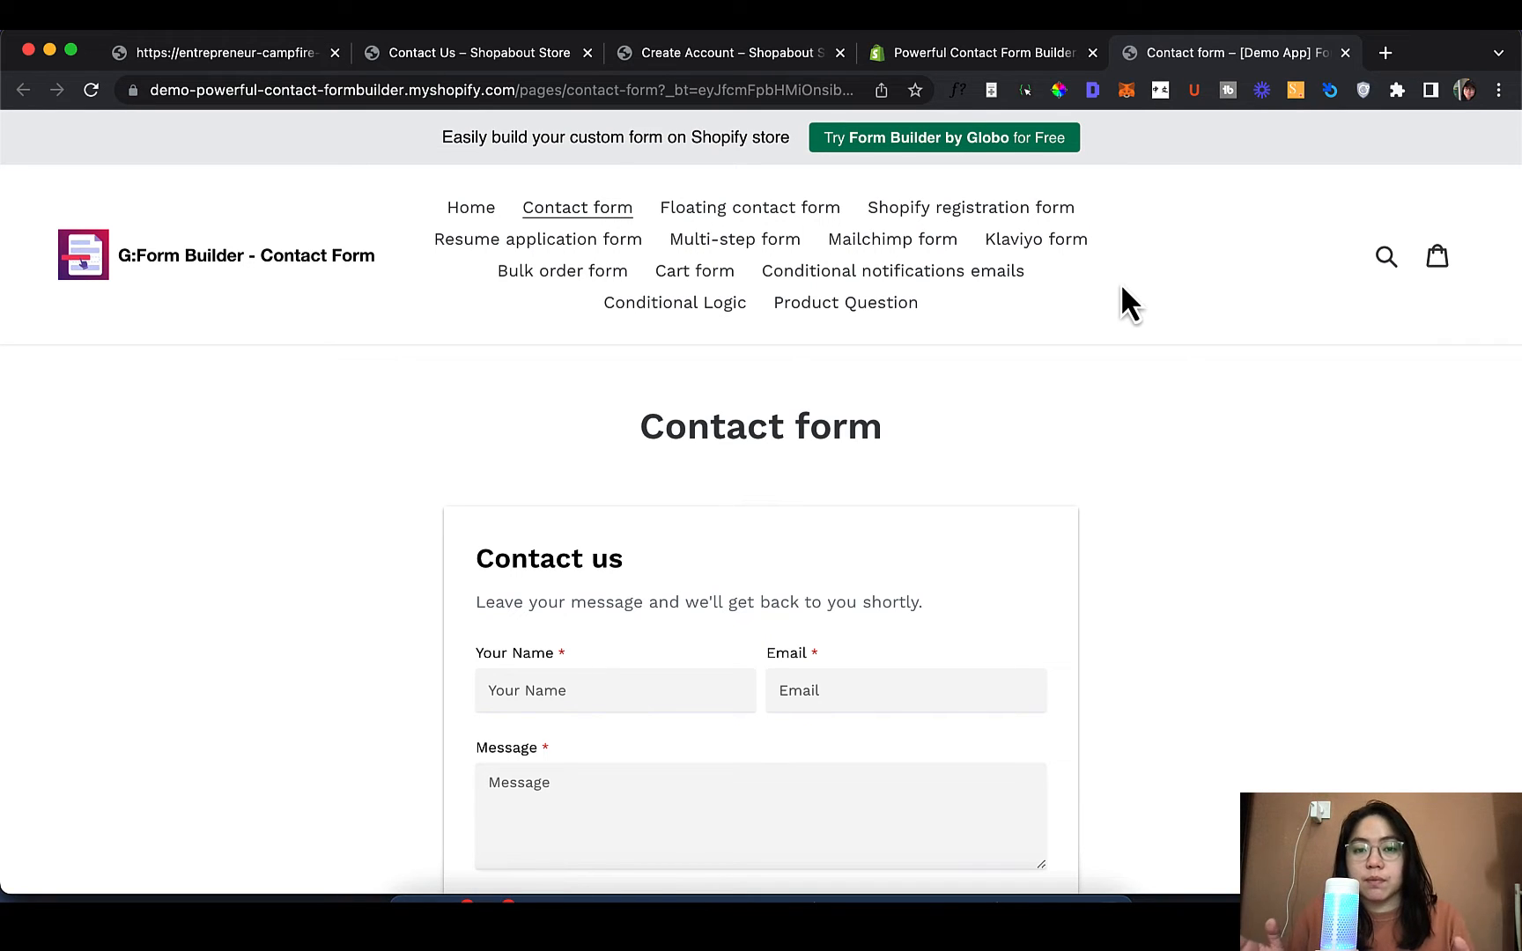
# View the Floating contact form example with its popup, then the Shopify registration form
pyautogui.scroll(-5, 996, 563)
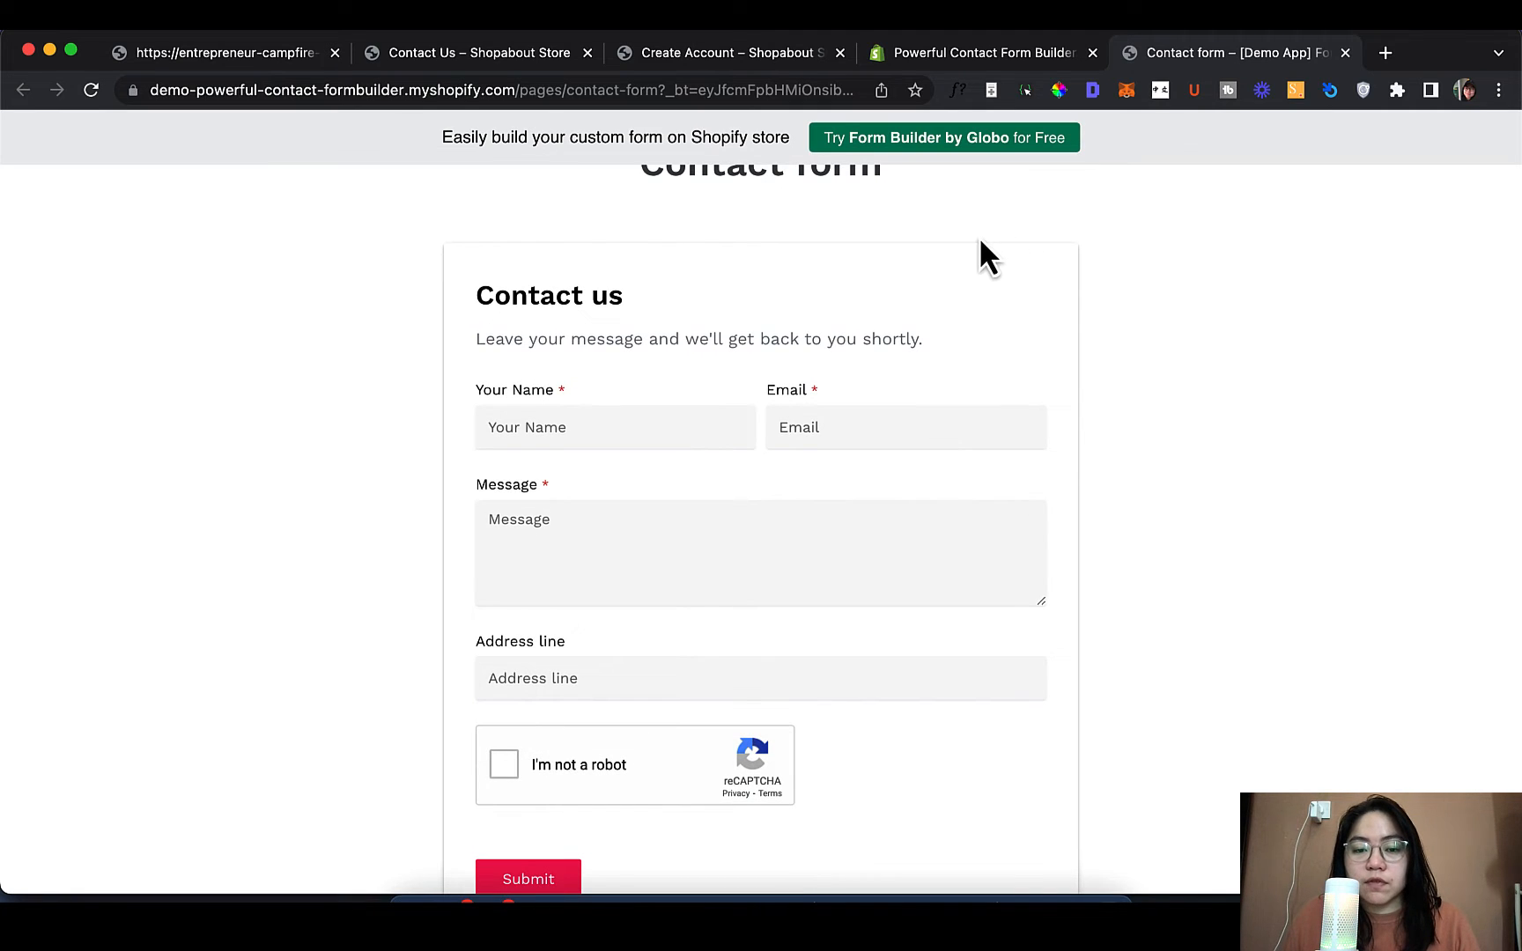
pyautogui.scroll(5, 971, 339)
pyautogui.click(746, 216)
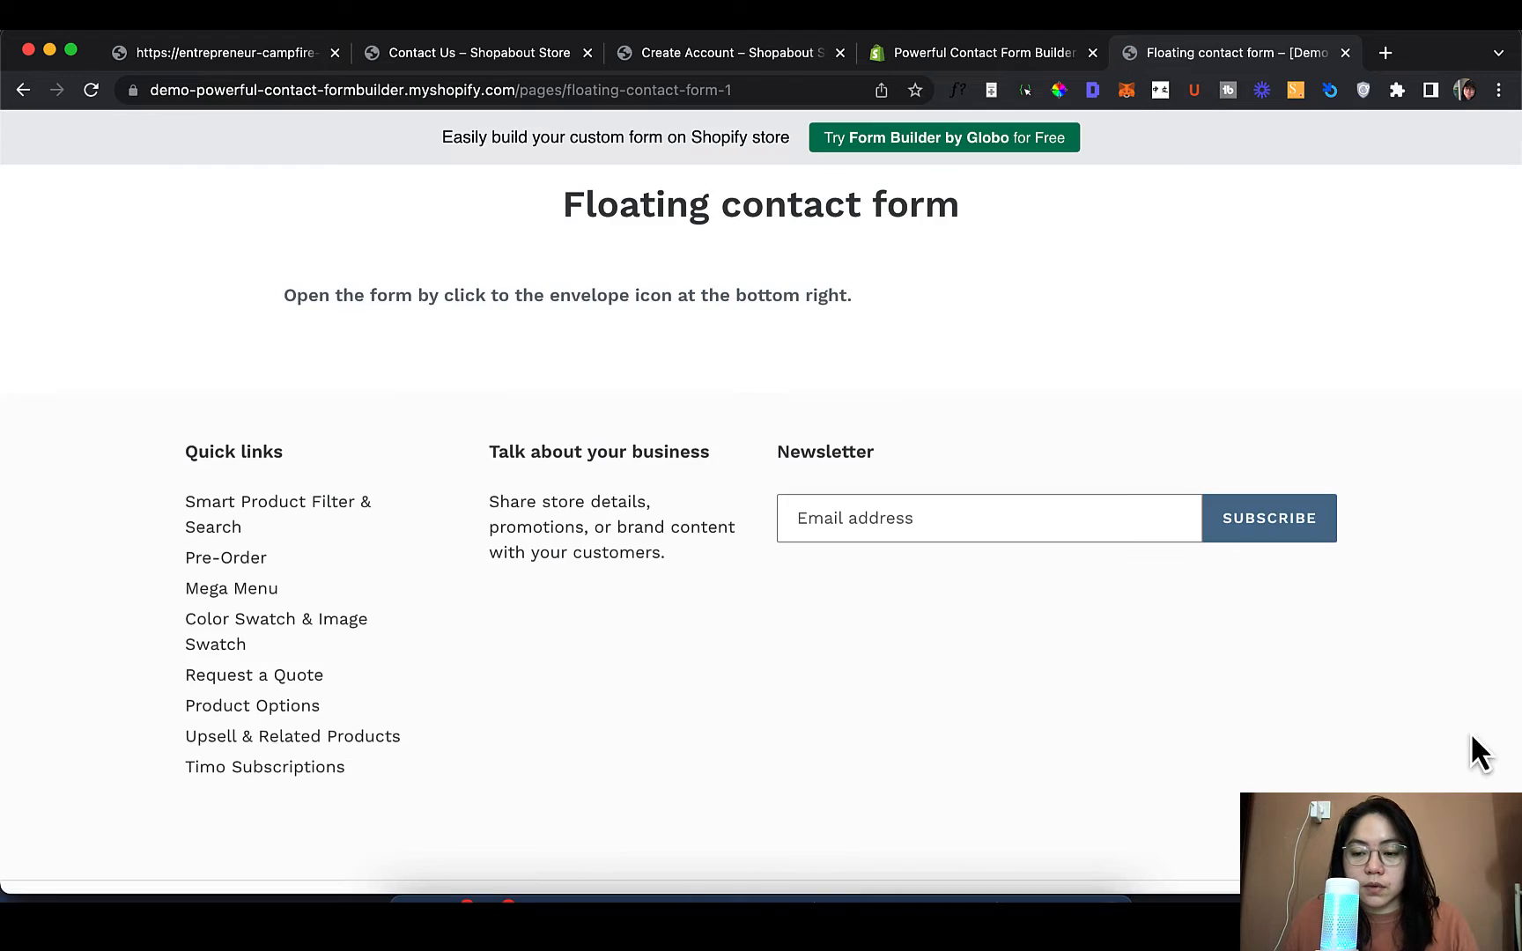
pyautogui.click(1473, 846)
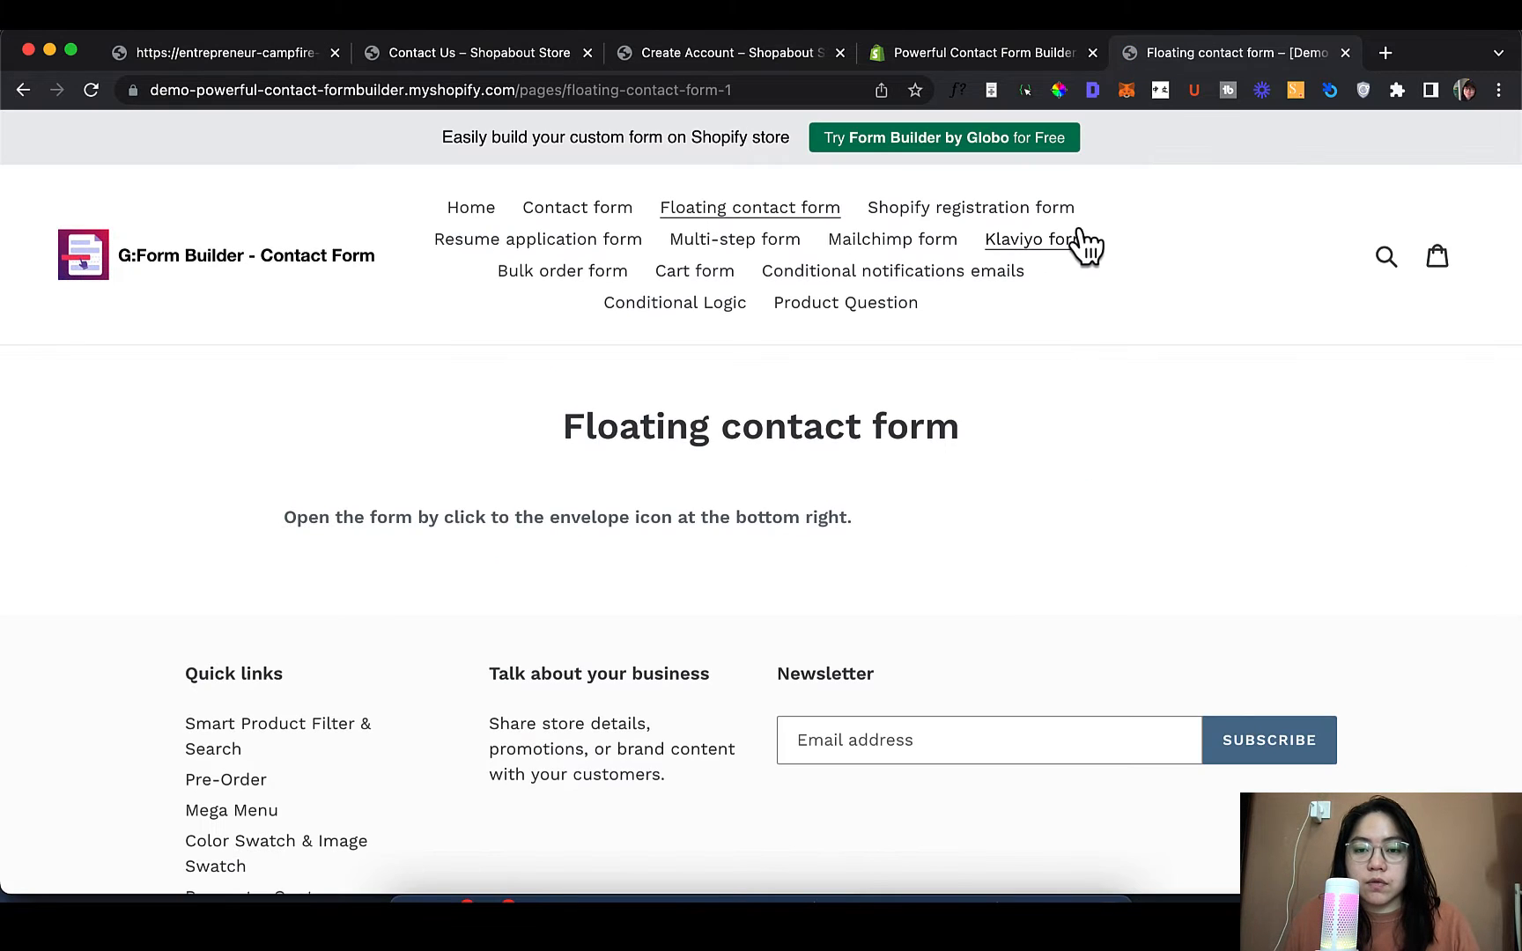
pyautogui.click(1044, 211)
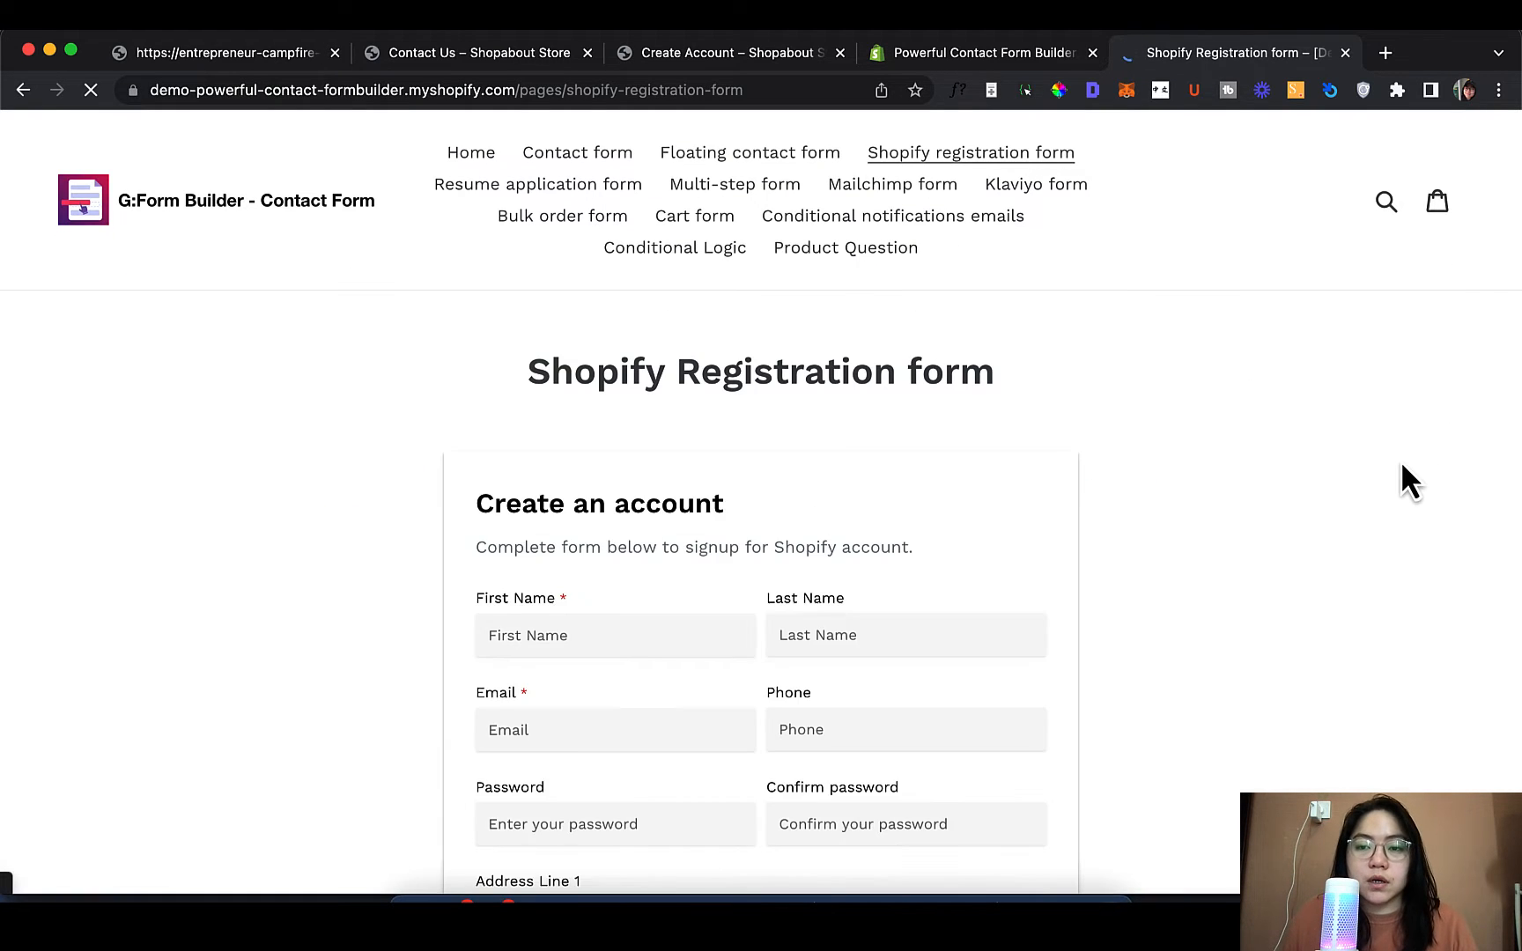
pyautogui.scroll(-4, 1400, 460)
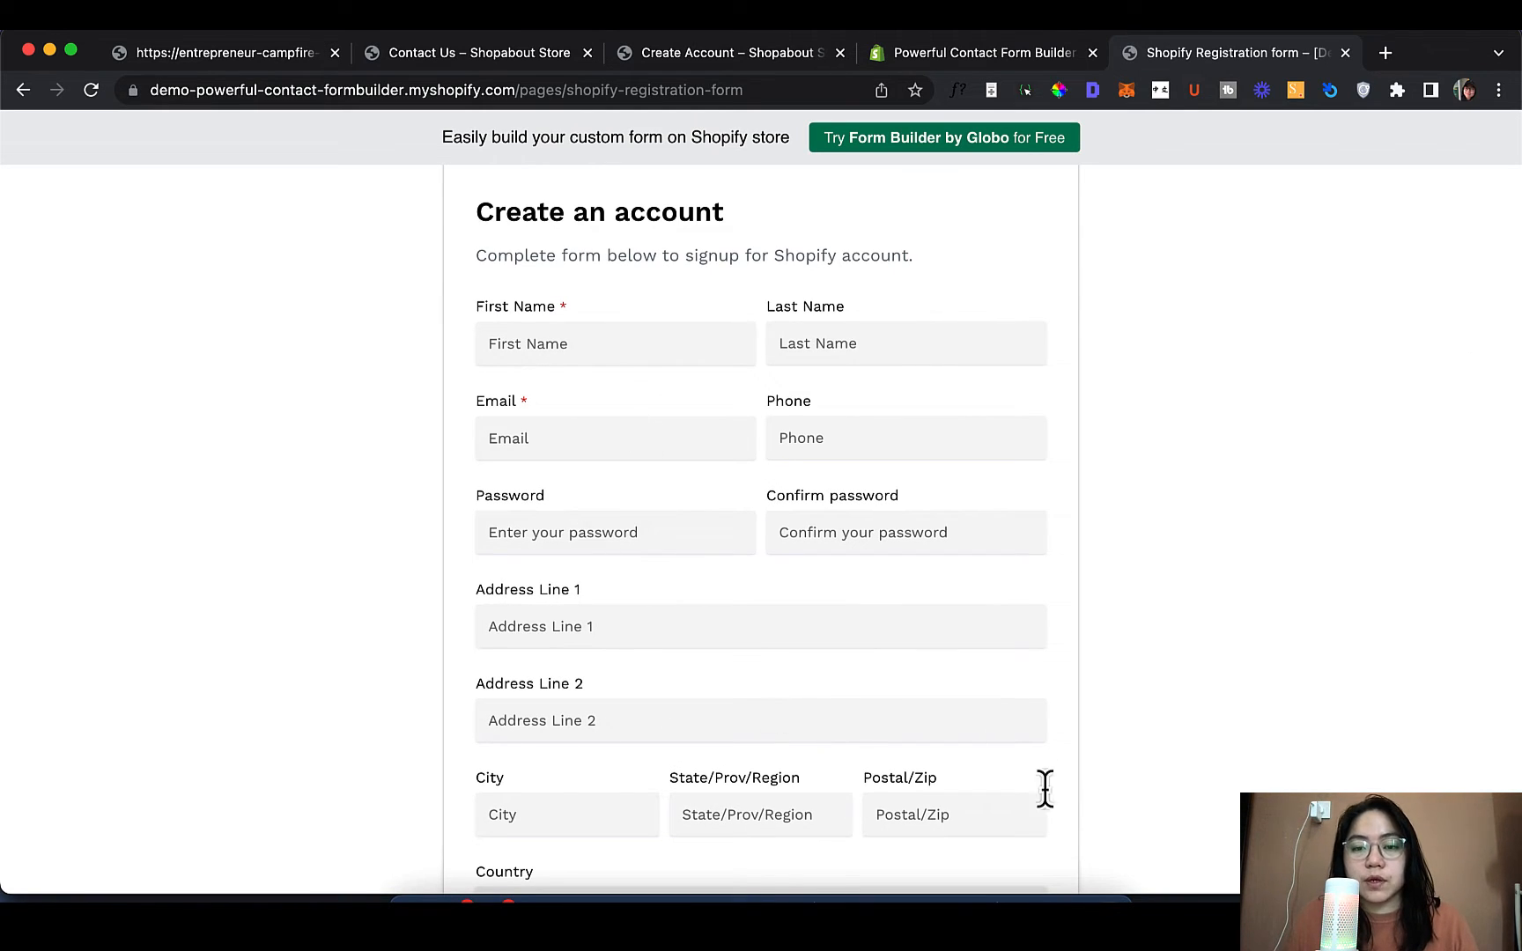
pyautogui.scroll(4, 621, 240)
# Browse the Resume application form and Multi-step form example pages
pyautogui.click(621, 238)
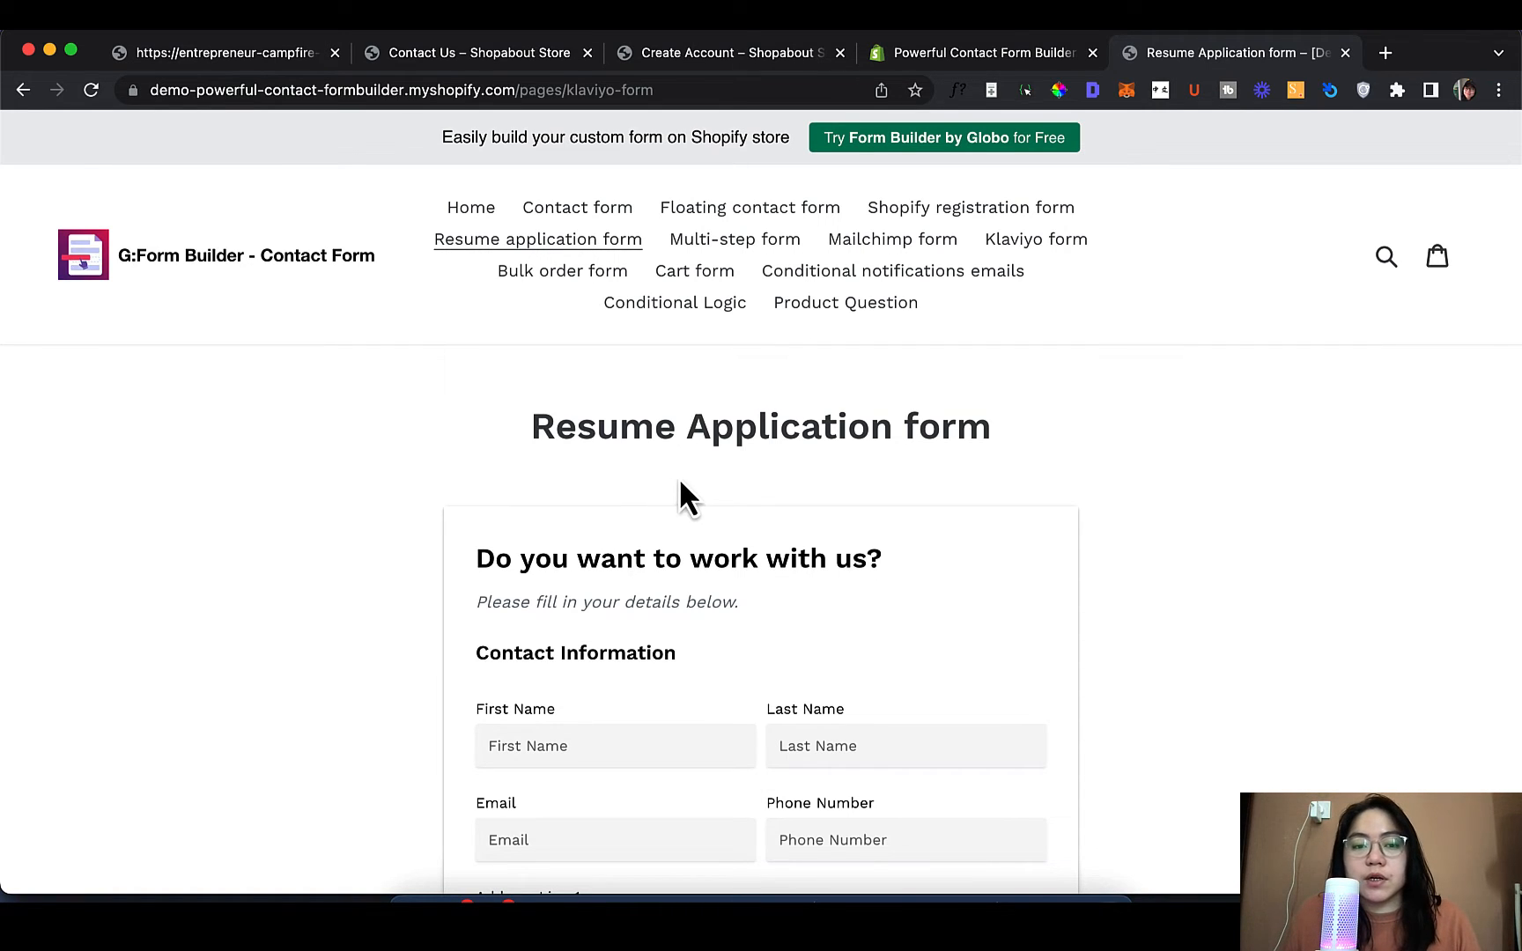
pyautogui.scroll(-10, 682, 482)
pyautogui.scroll(-7, 680, 482)
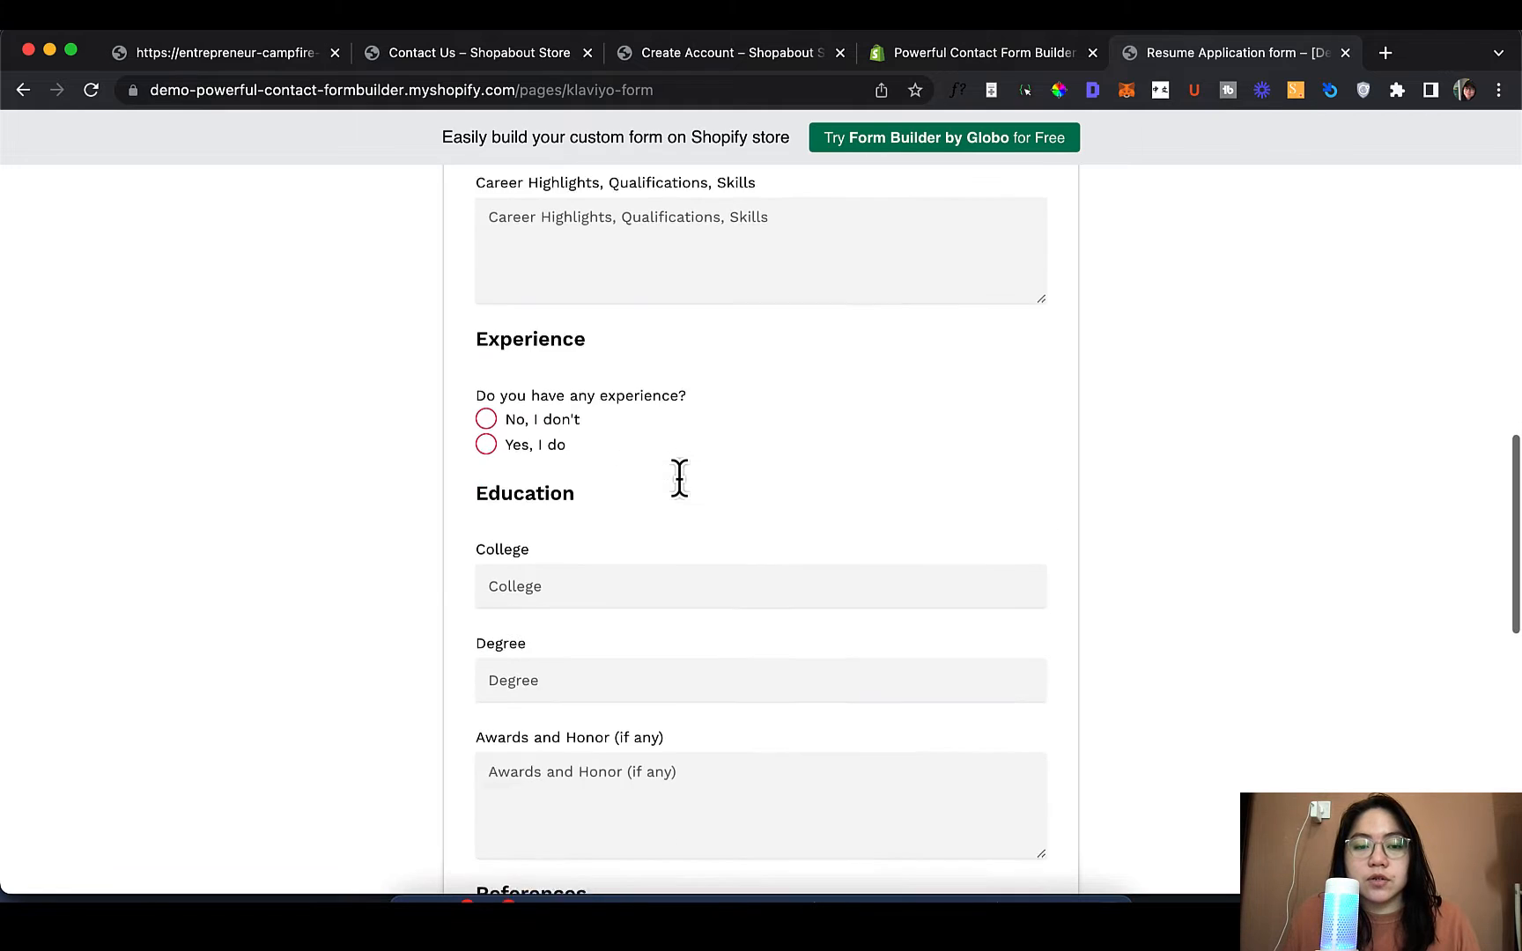
pyautogui.scroll(-1, 679, 481)
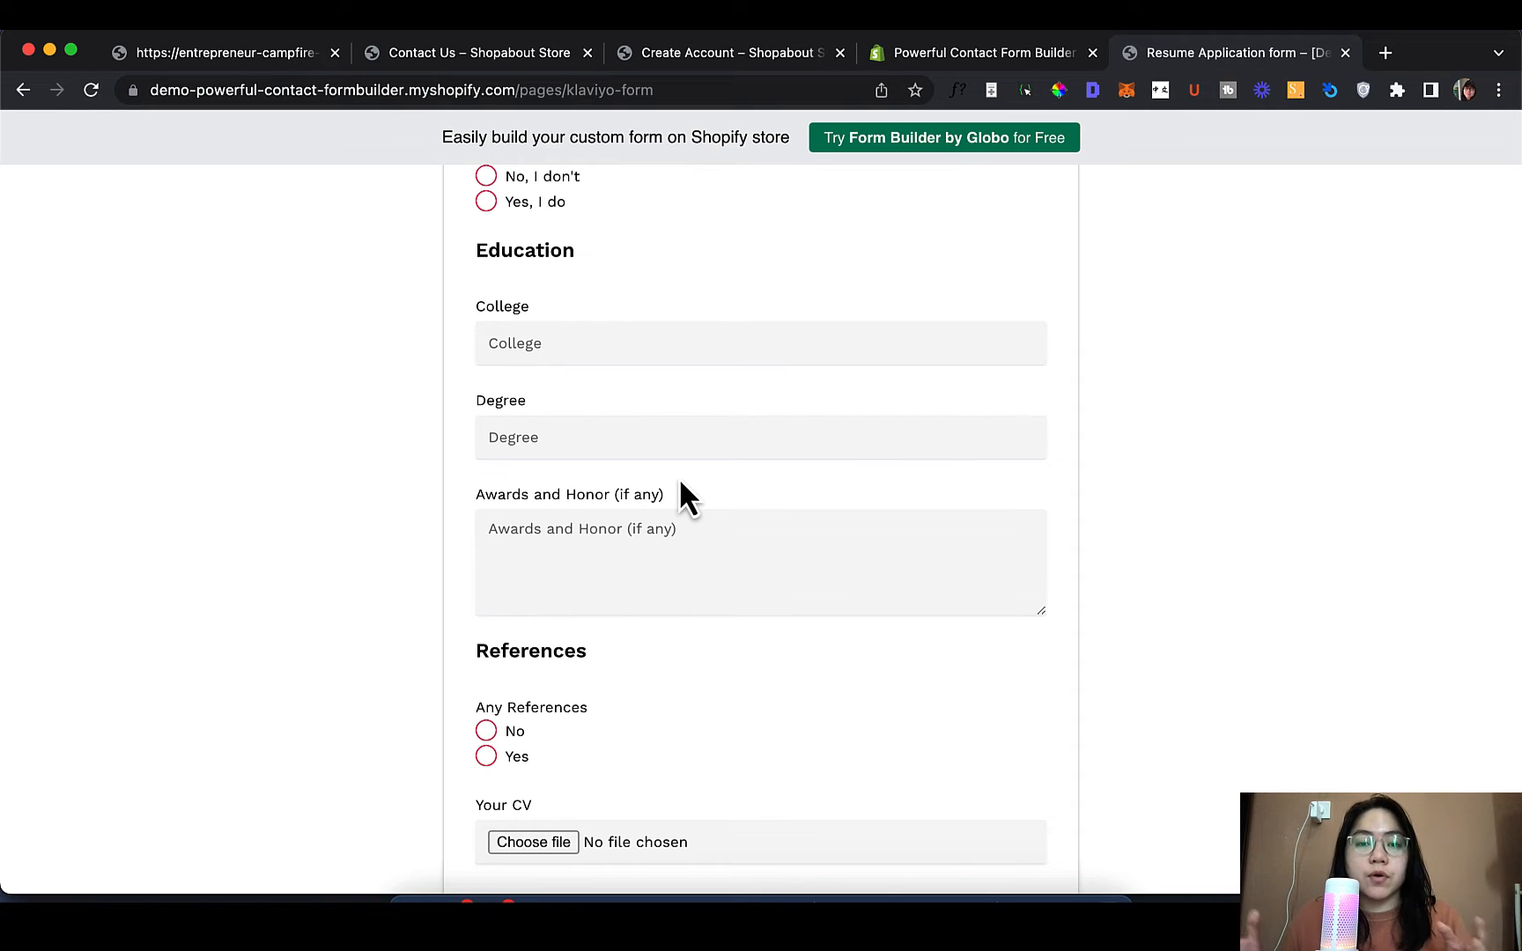
pyautogui.scroll(15, 680, 483)
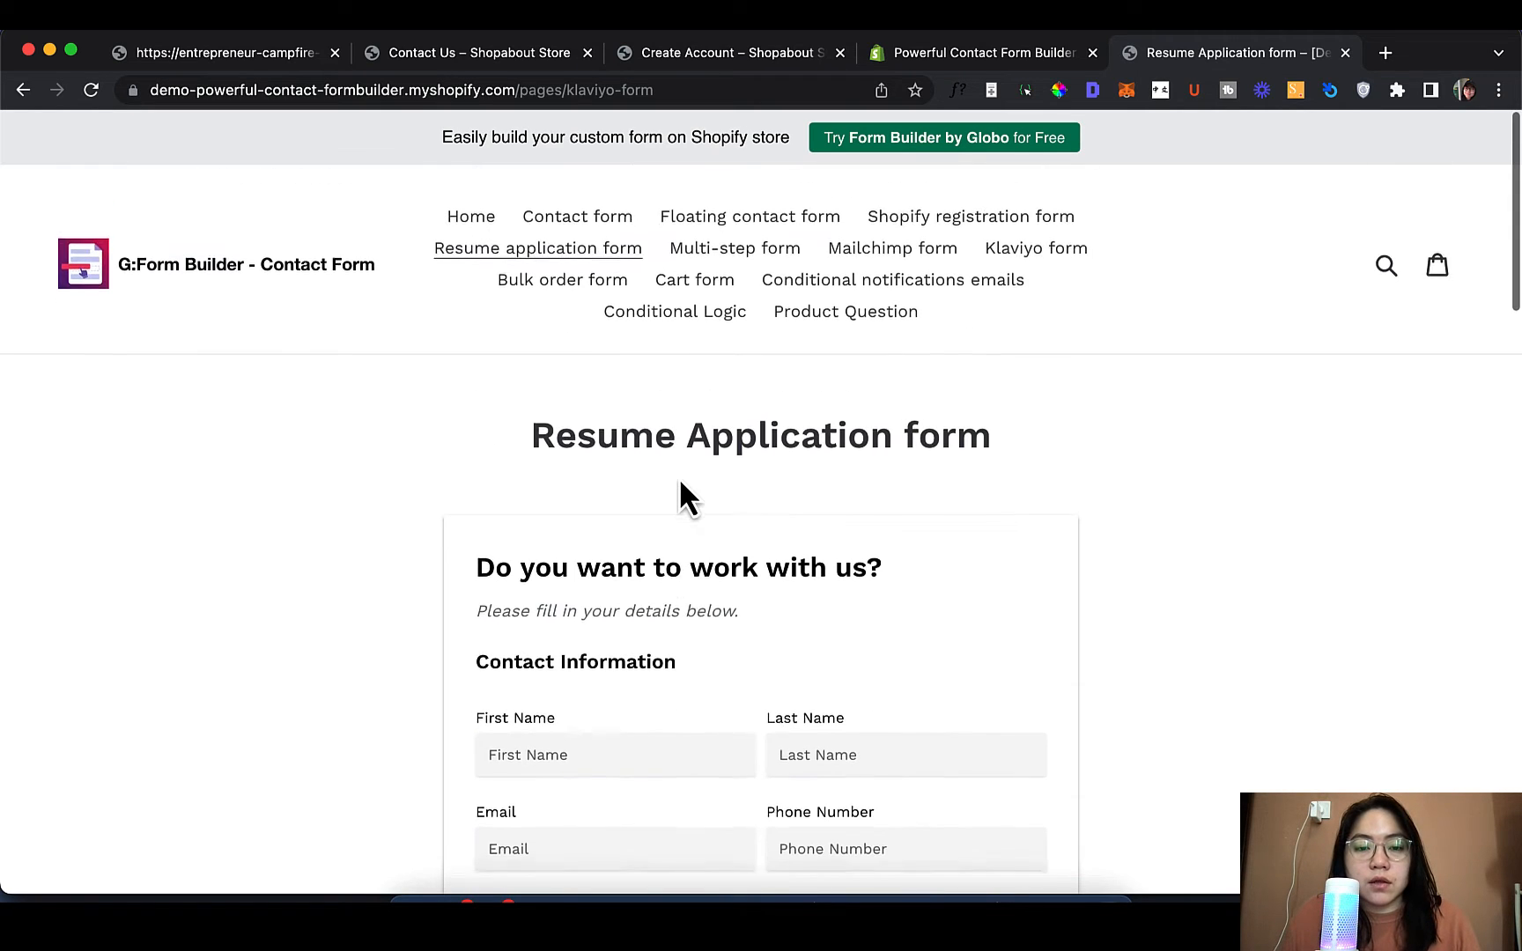
pyautogui.click(723, 249)
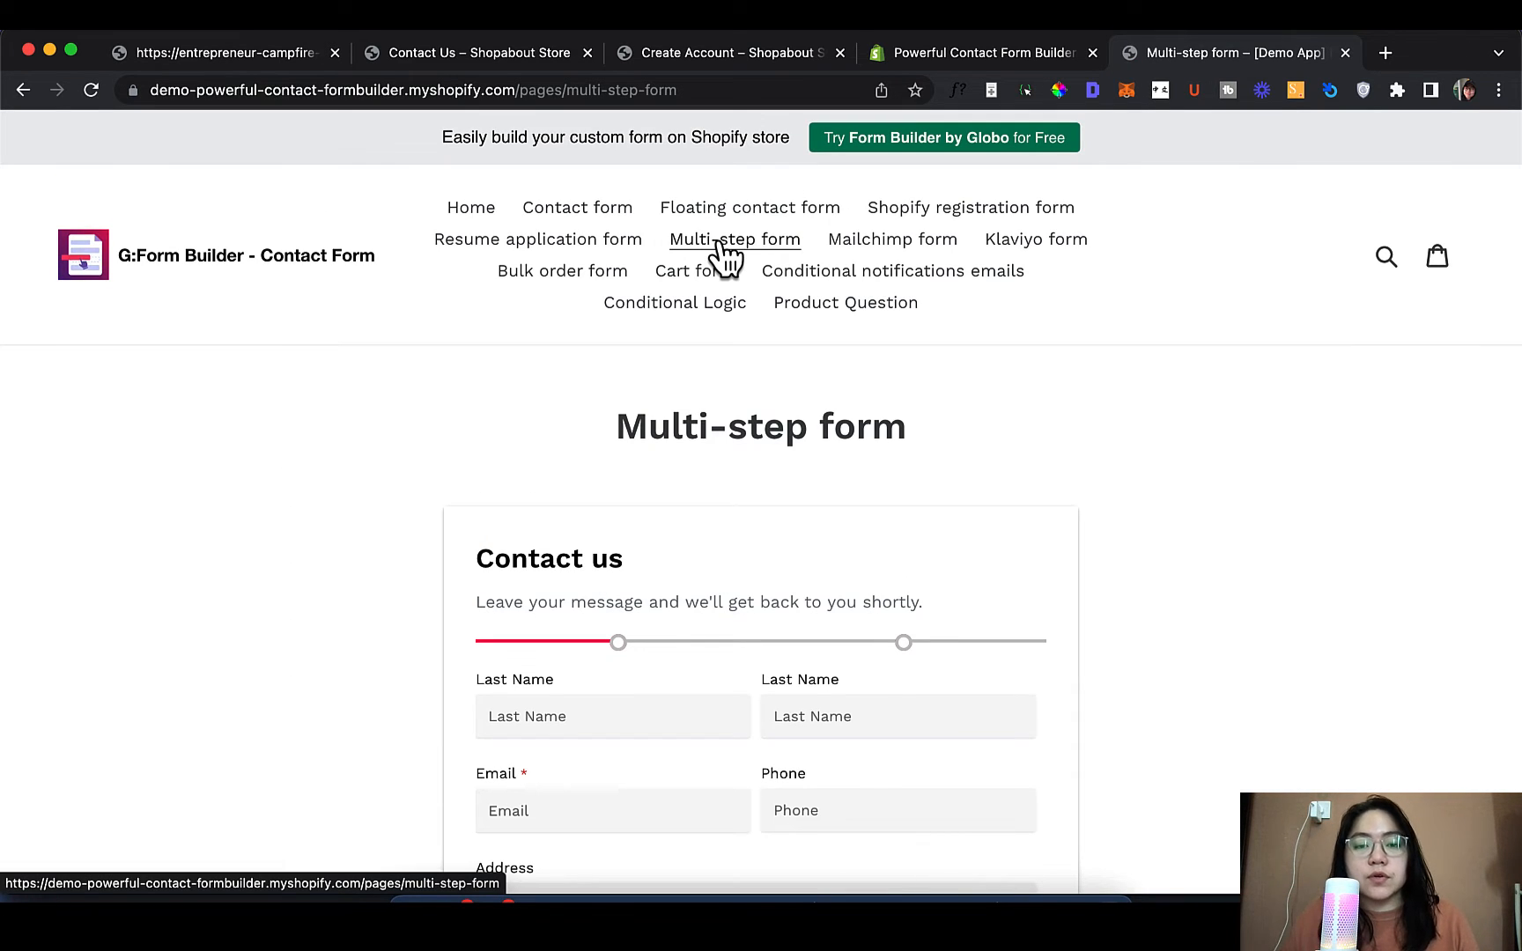
pyautogui.scroll(-5, 819, 290)
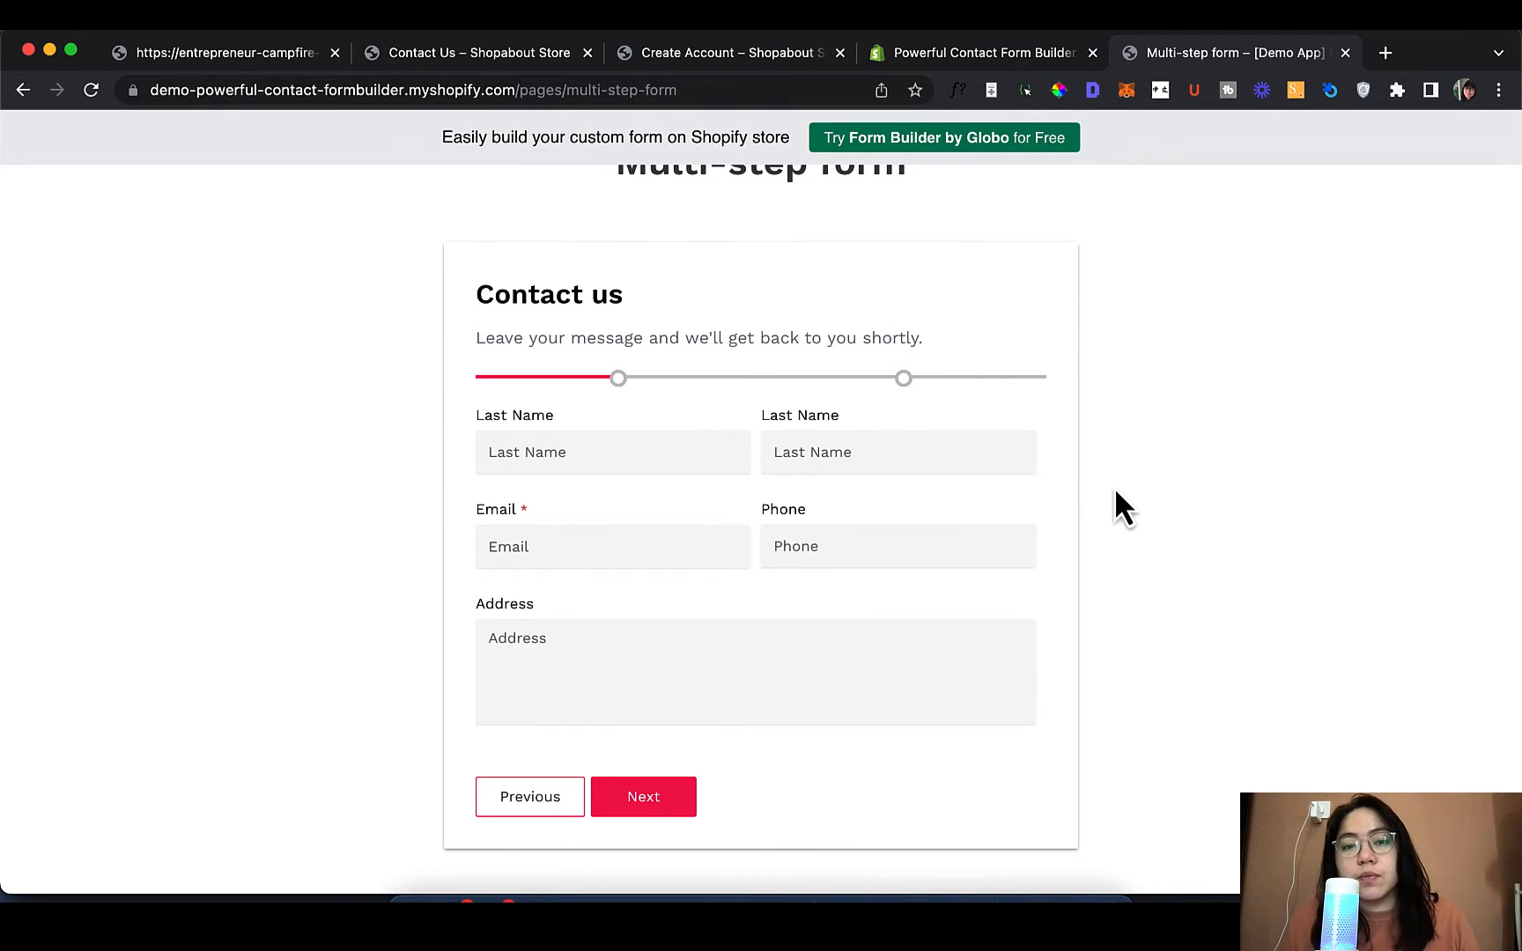
pyautogui.scroll(5, 1073, 514)
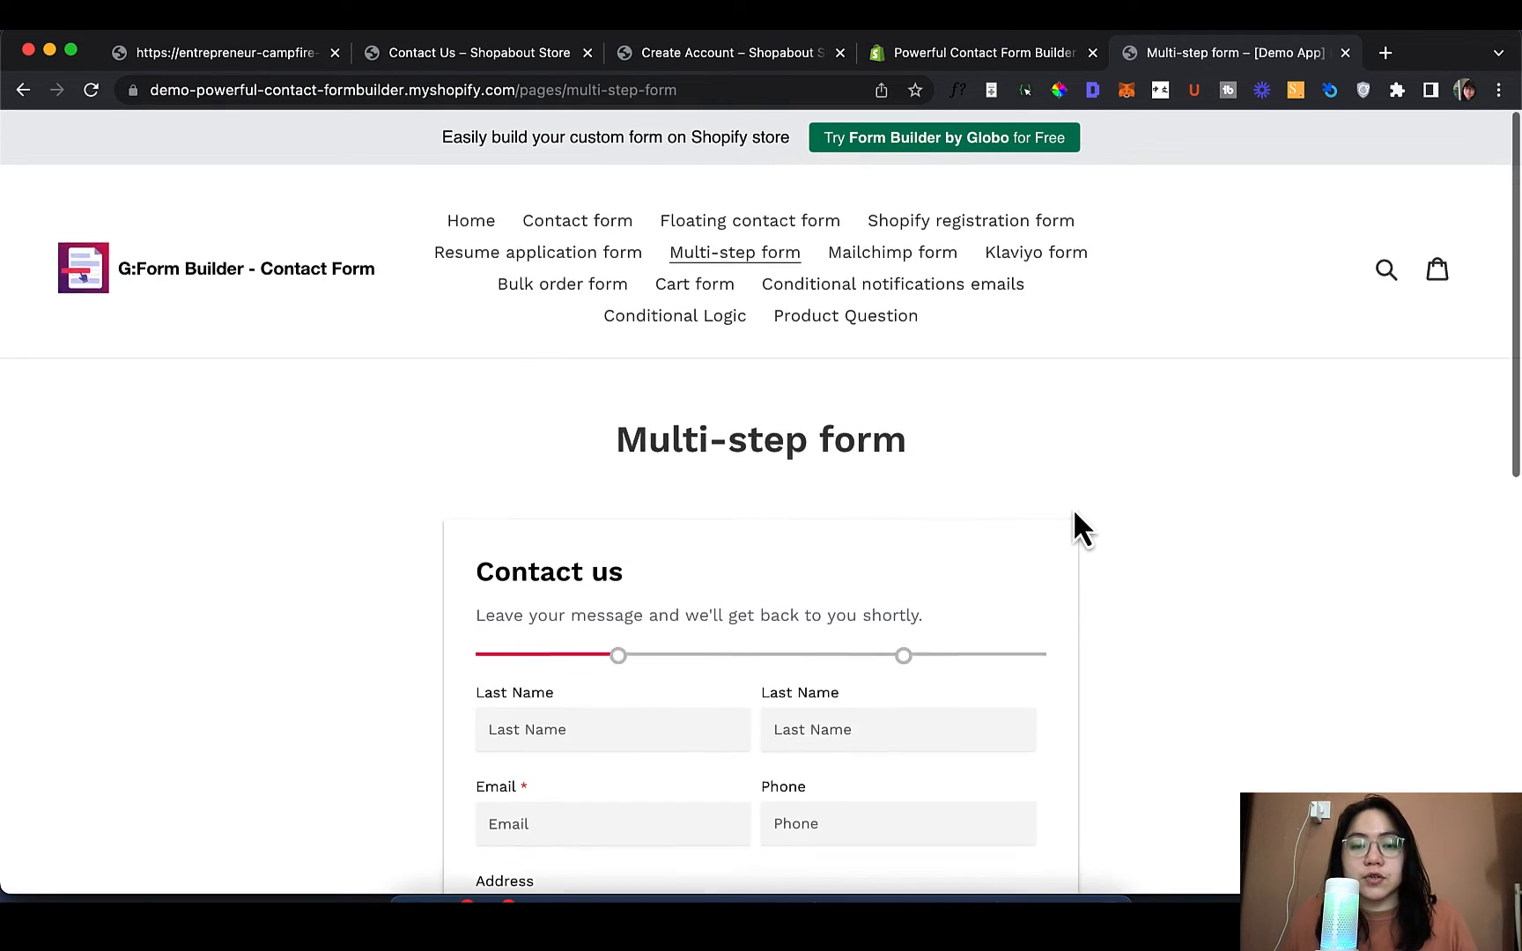
# Open and scroll through the Mailchimp form example page
pyautogui.click(897, 240)
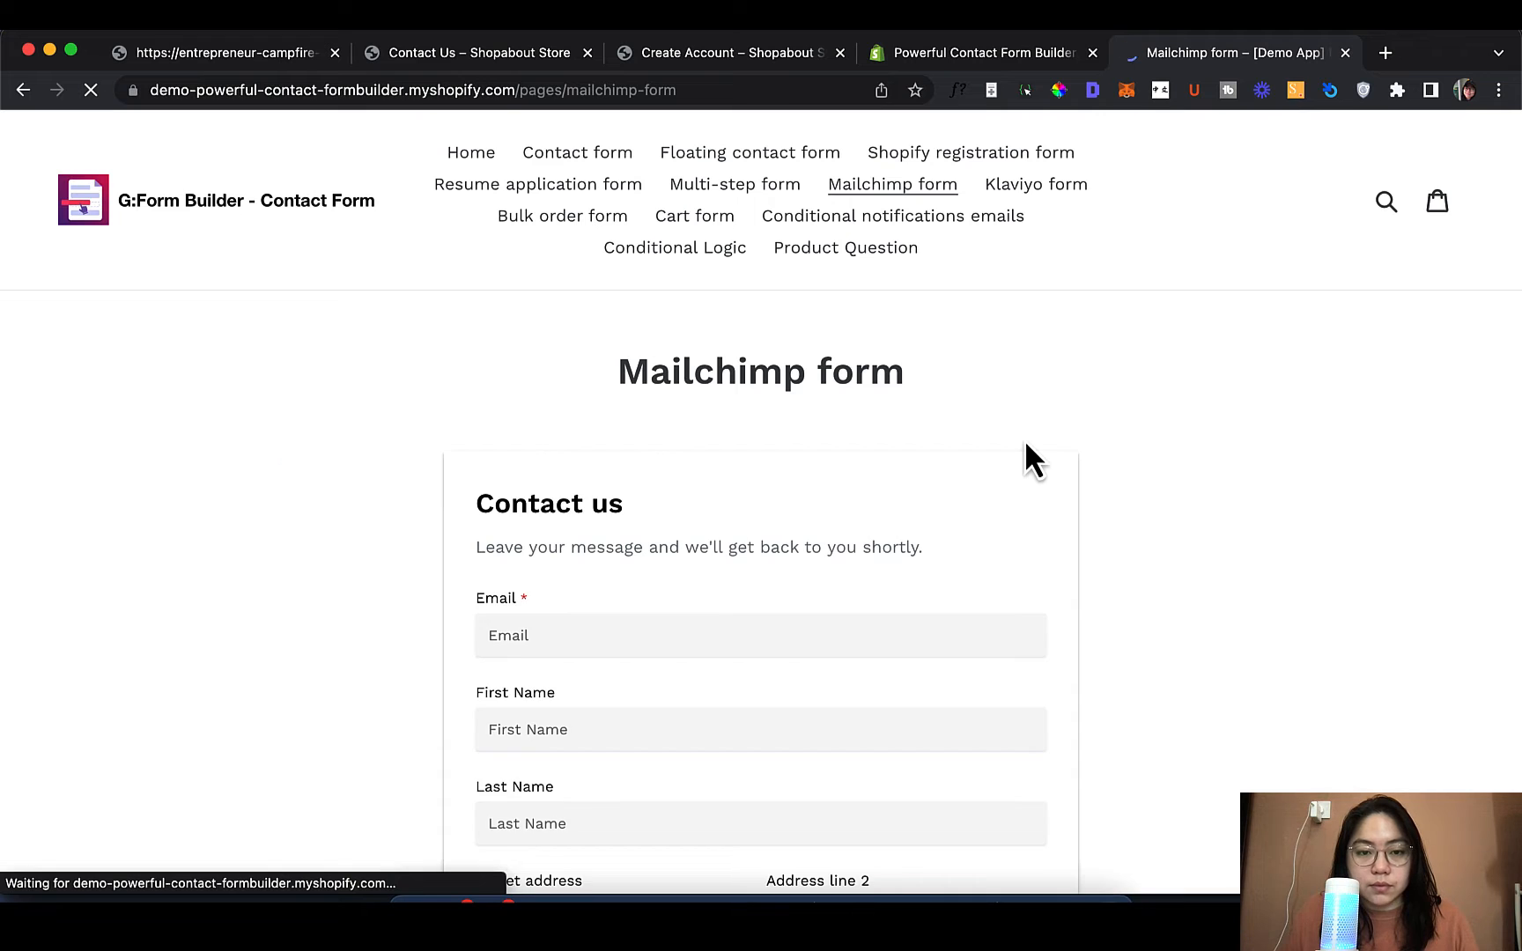
pyautogui.scroll(-5, 1025, 445)
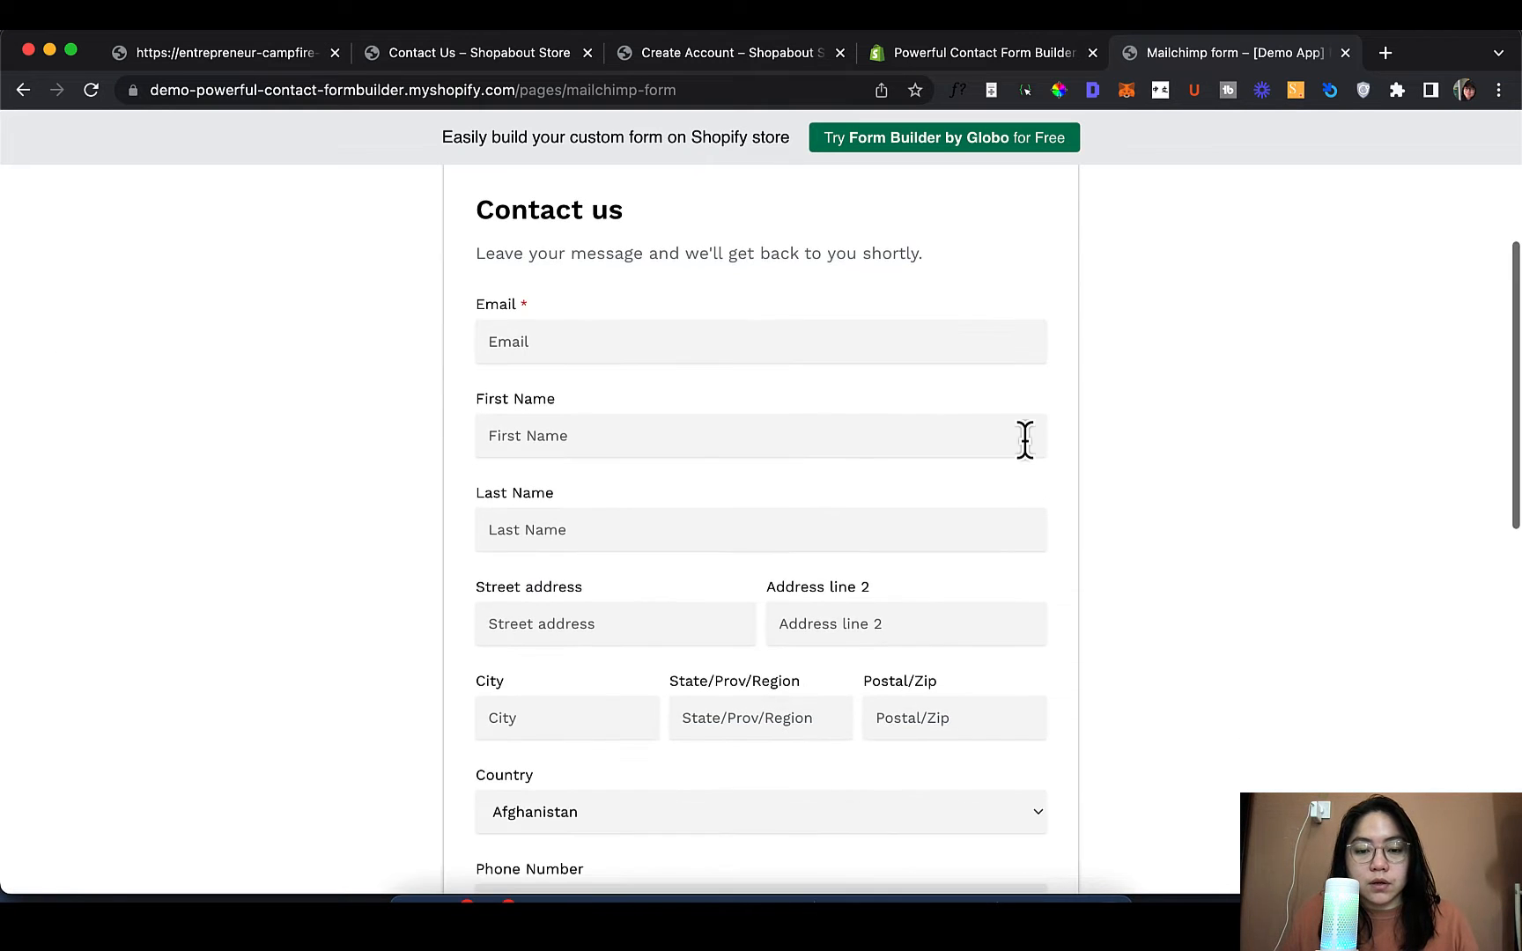
pyautogui.scroll(-5, 1026, 440)
pyautogui.scroll(5, 1031, 458)
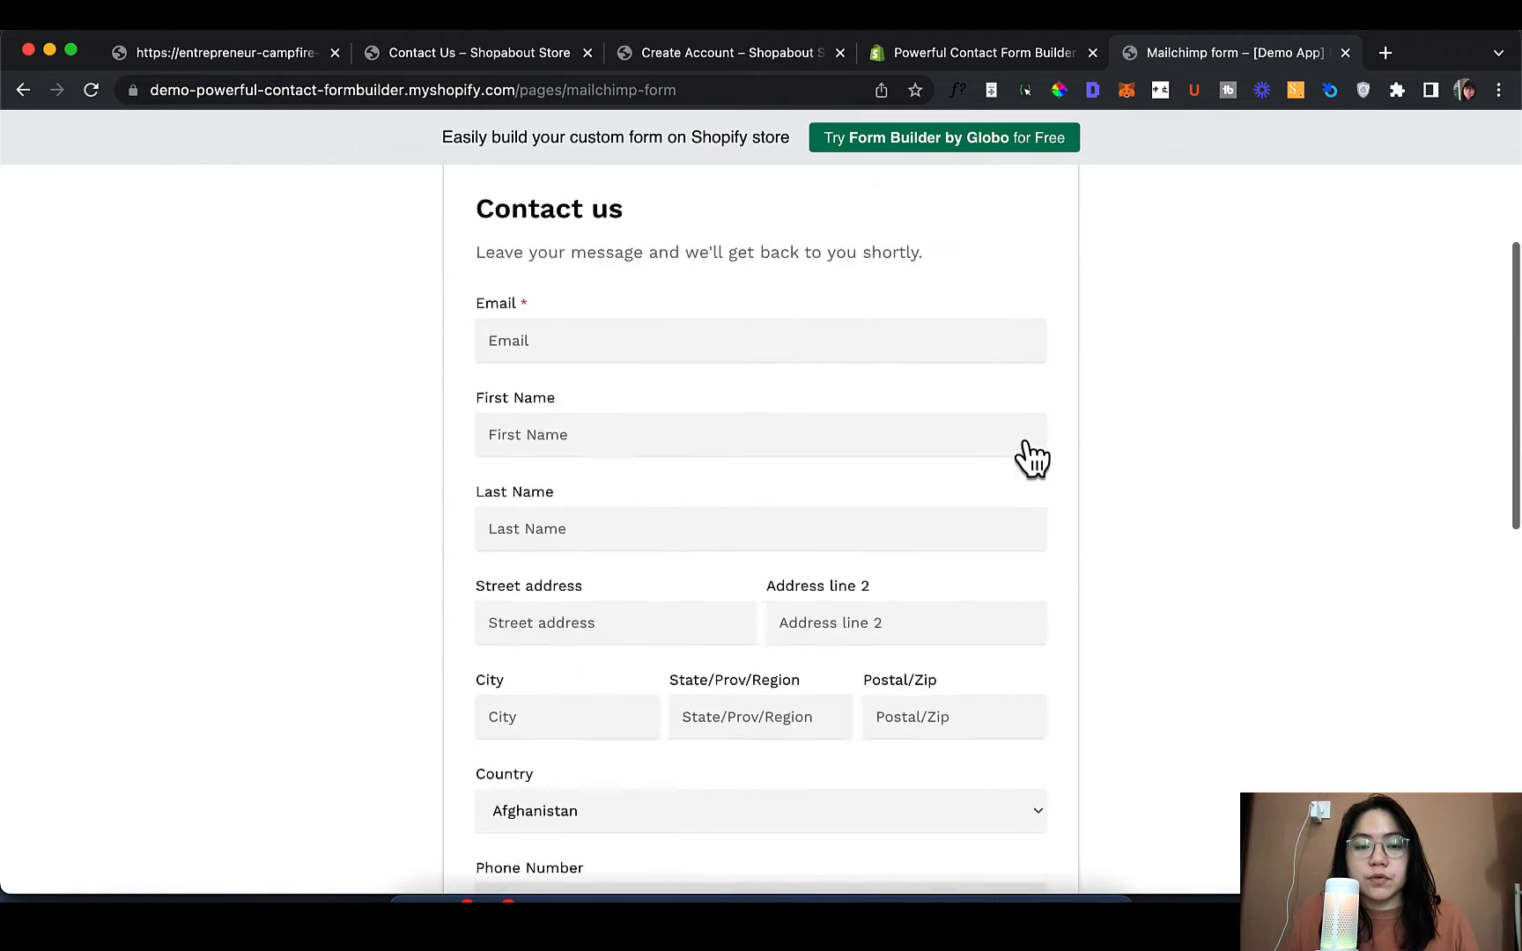
pyautogui.scroll(5, 1031, 456)
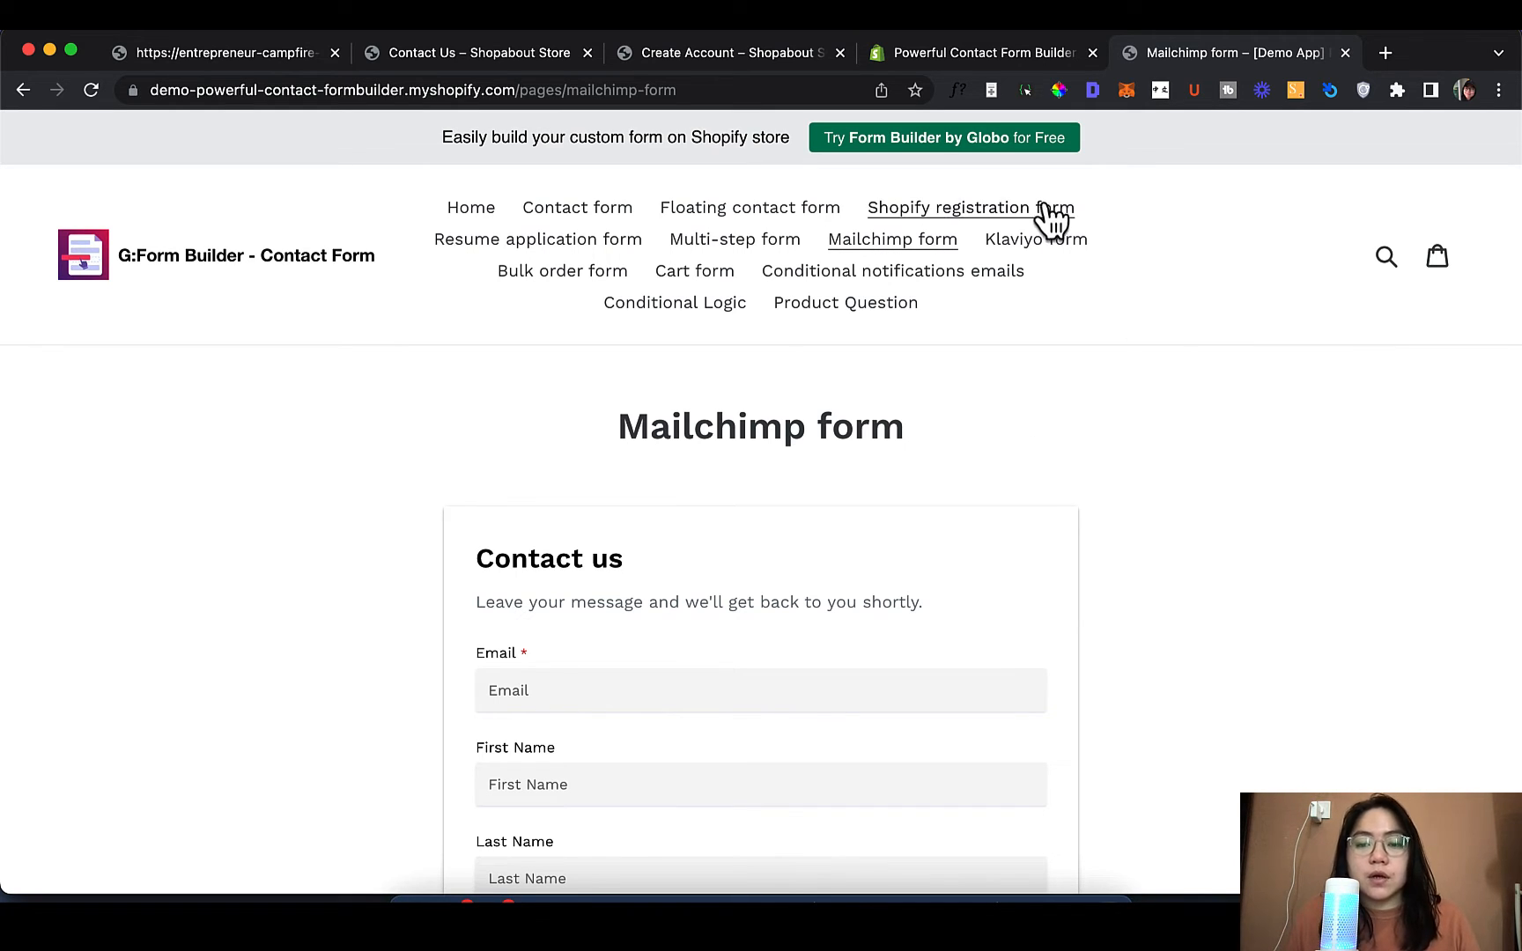
# Browse the Bulk order form example and check its Topic choices, keeping Sales
pyautogui.click(561, 273)
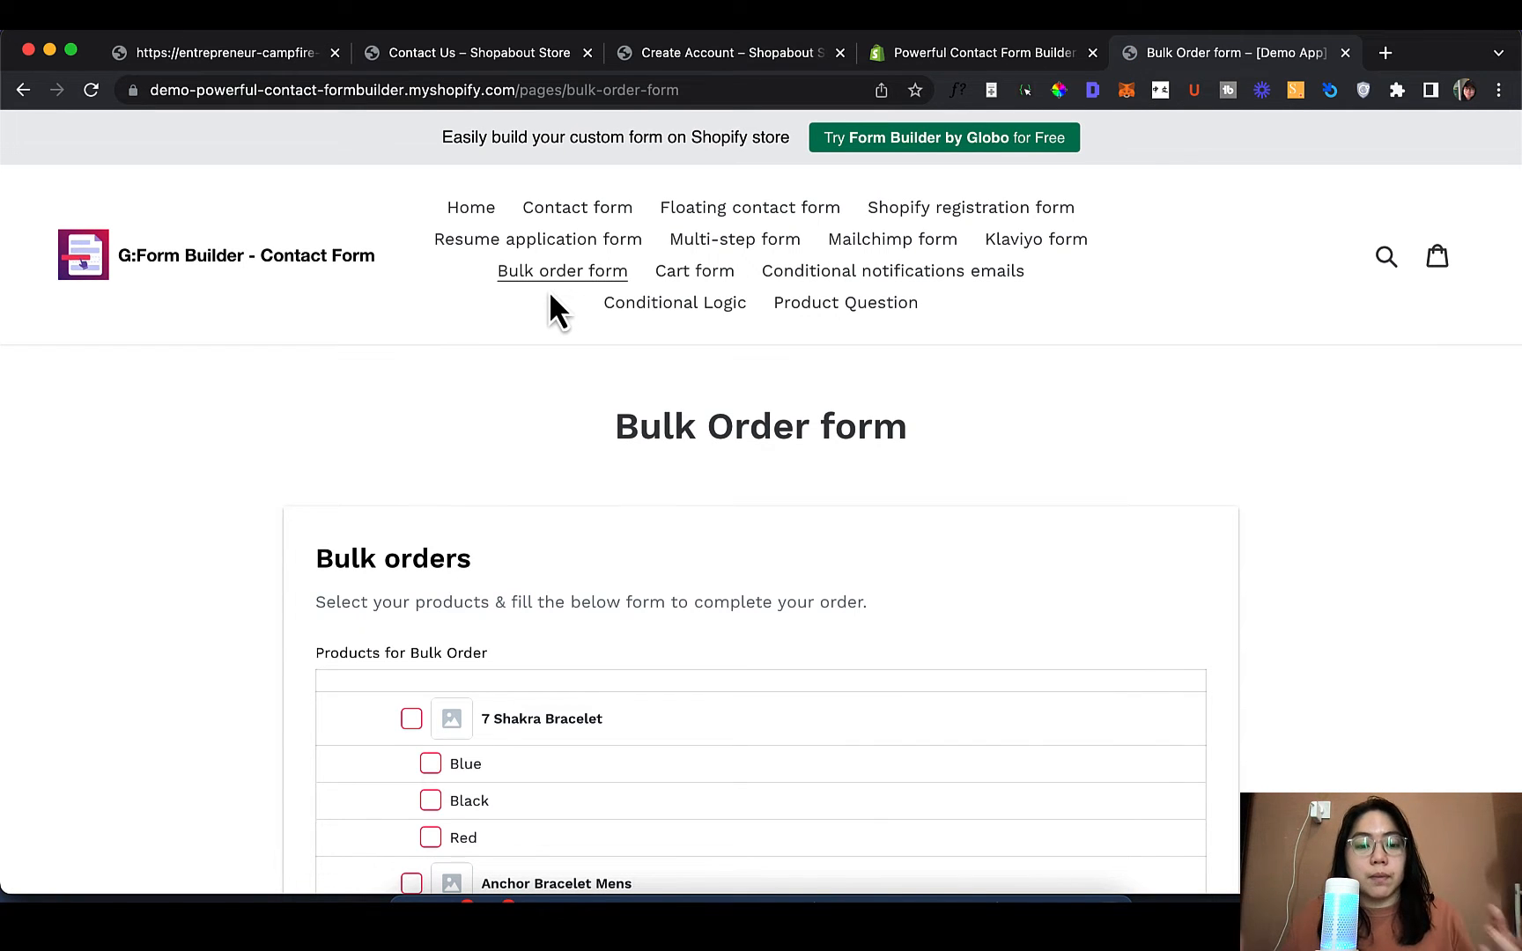
pyautogui.scroll(-5, 645, 396)
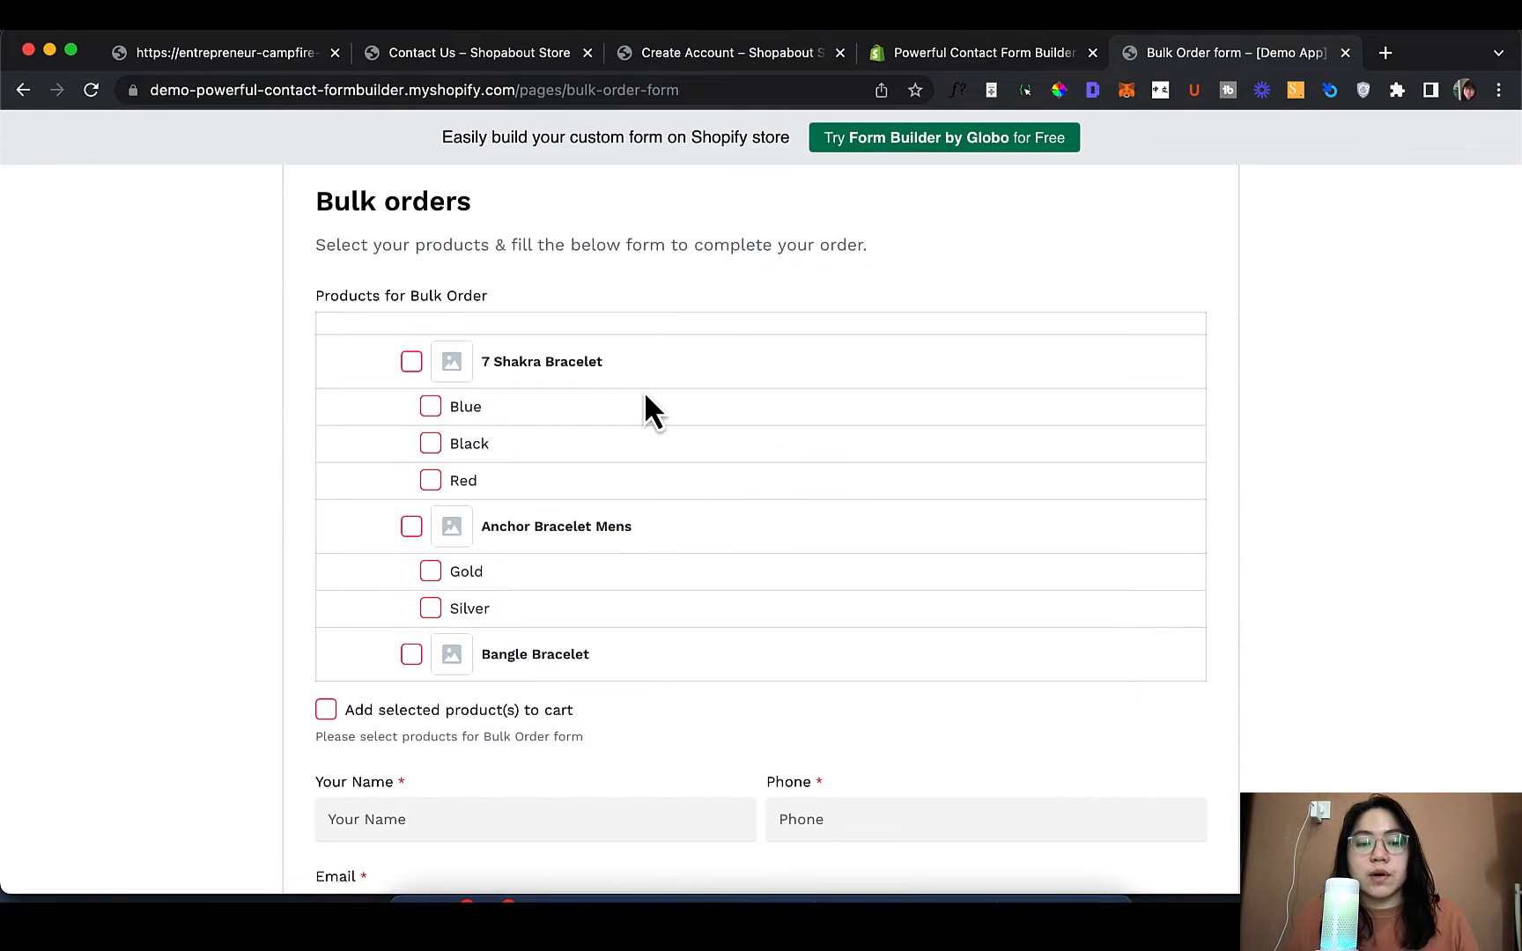
pyautogui.scroll(-8, 646, 398)
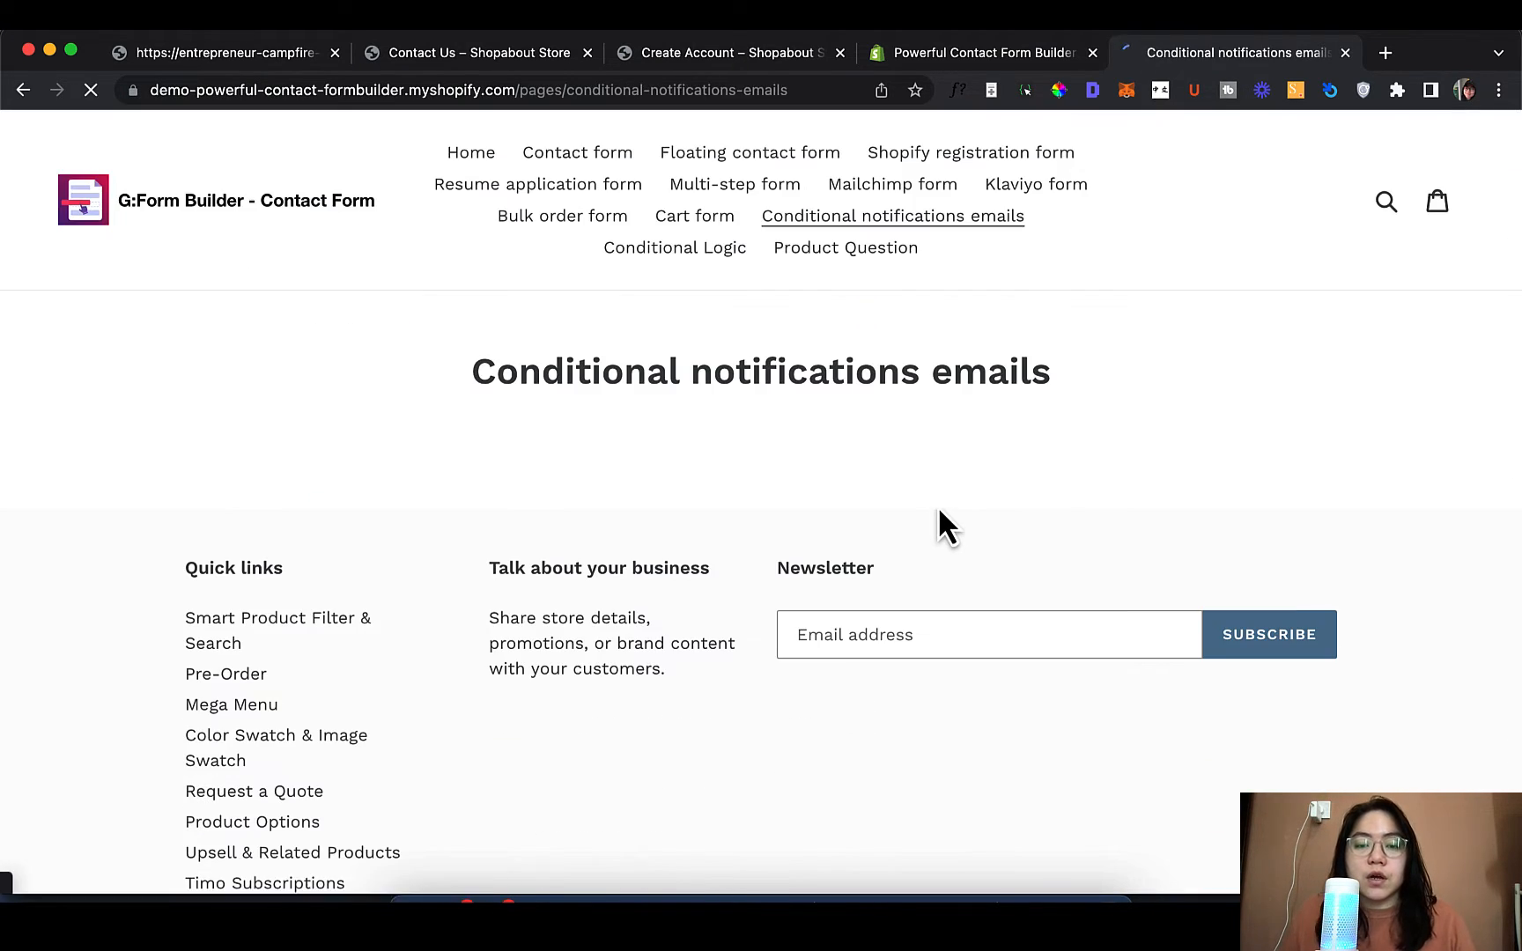
pyautogui.scroll(-3, 931, 509)
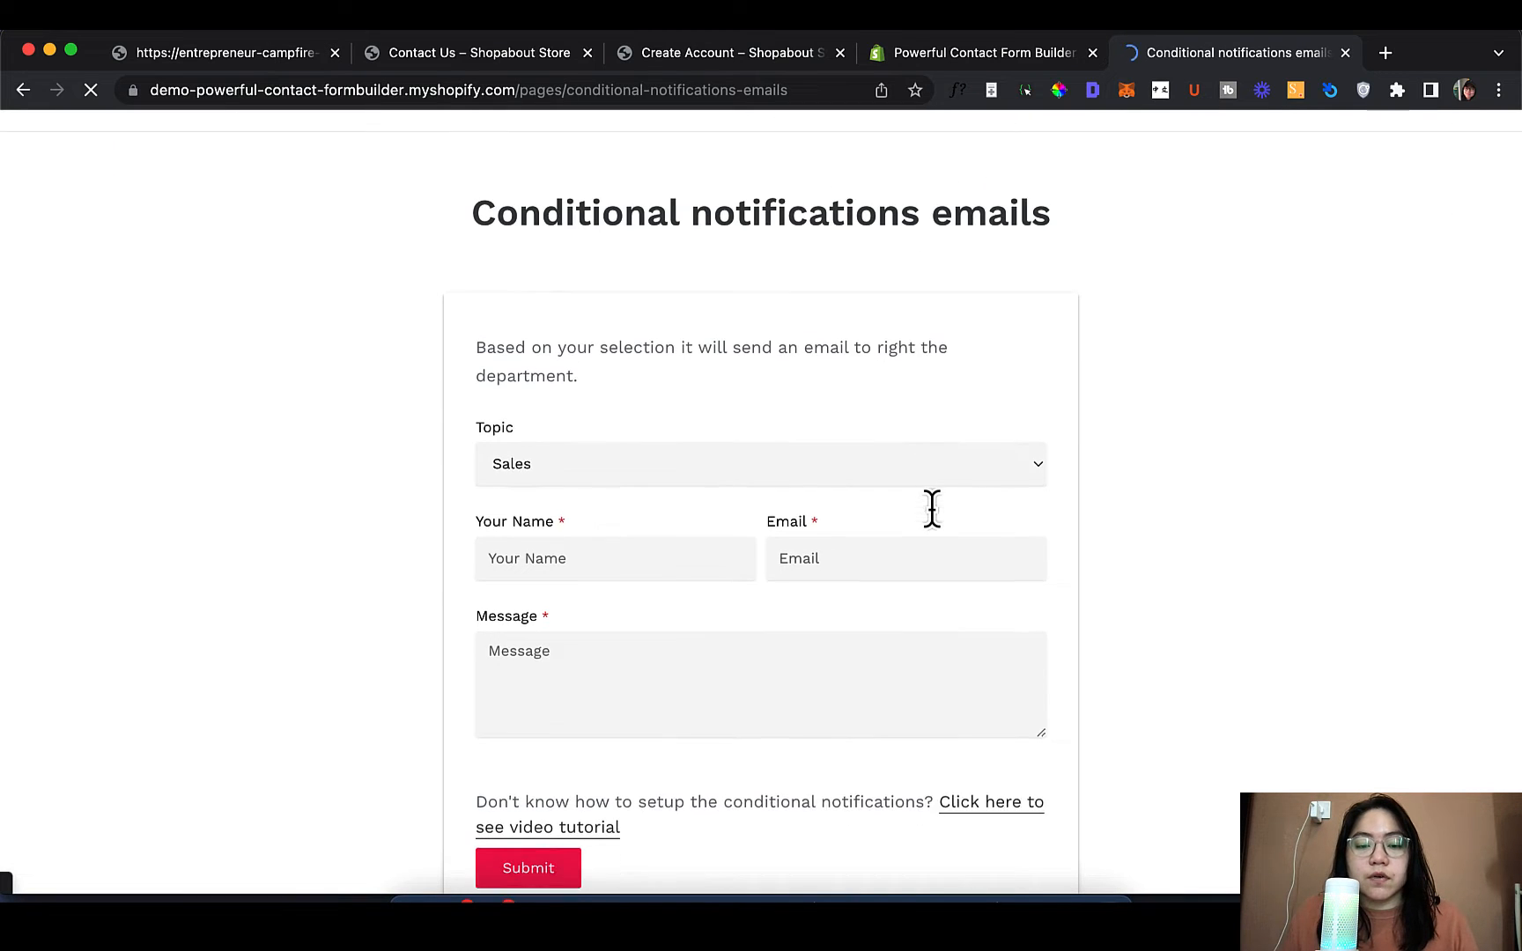
pyautogui.click(775, 436)
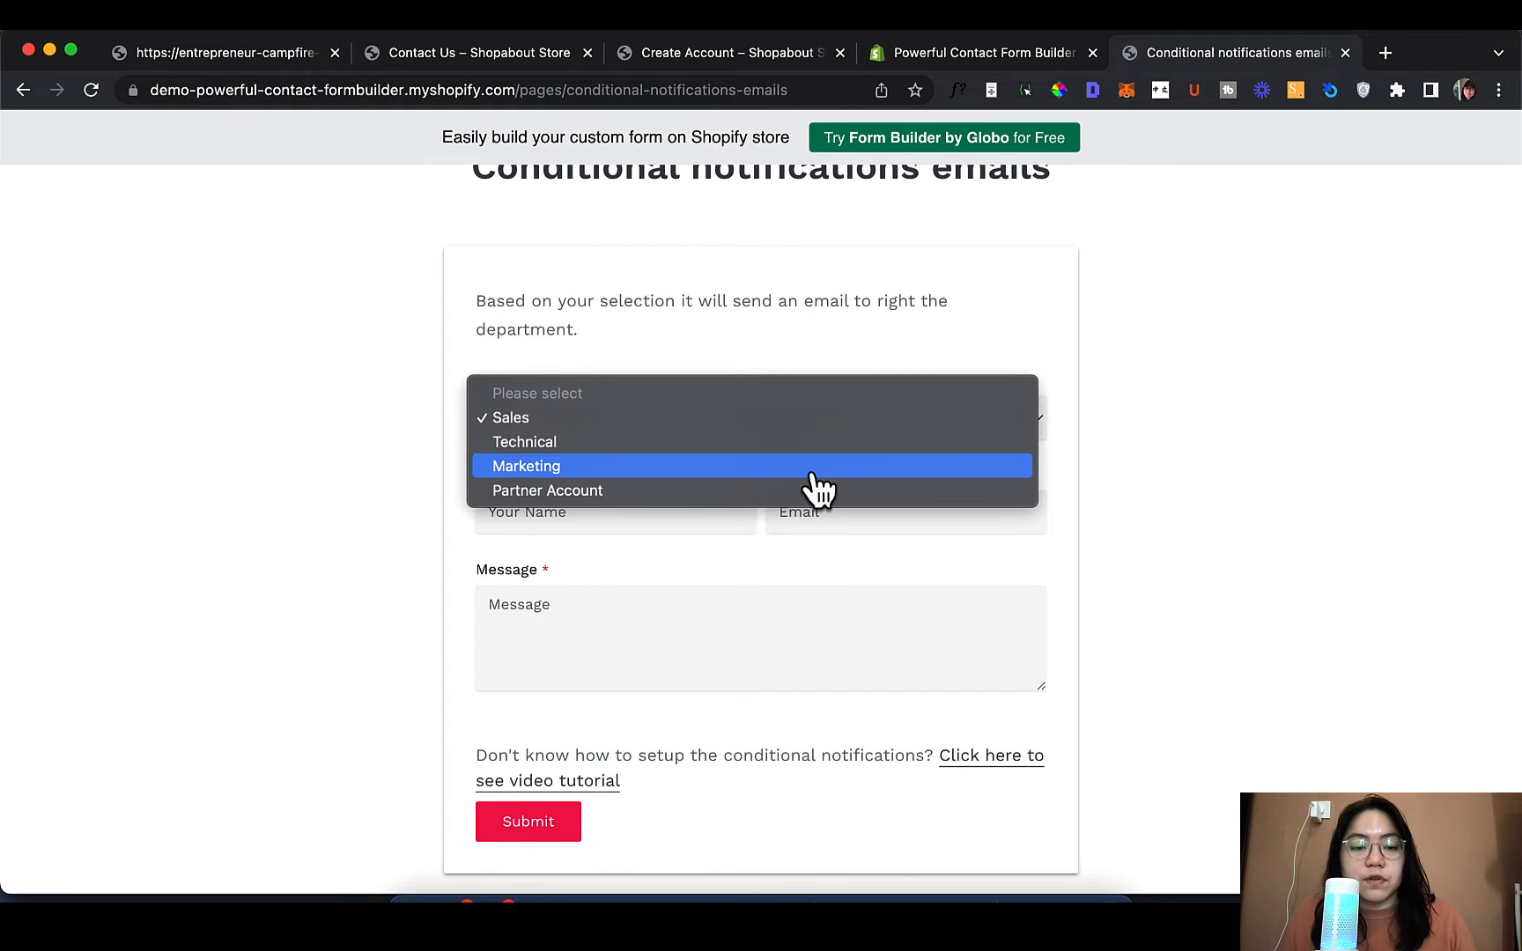
pyautogui.click(1233, 445)
pyautogui.scroll(4, 881, 370)
# On the Conditional Logic demo, try Pet Type Dog, then Hamster
pyautogui.click(702, 310)
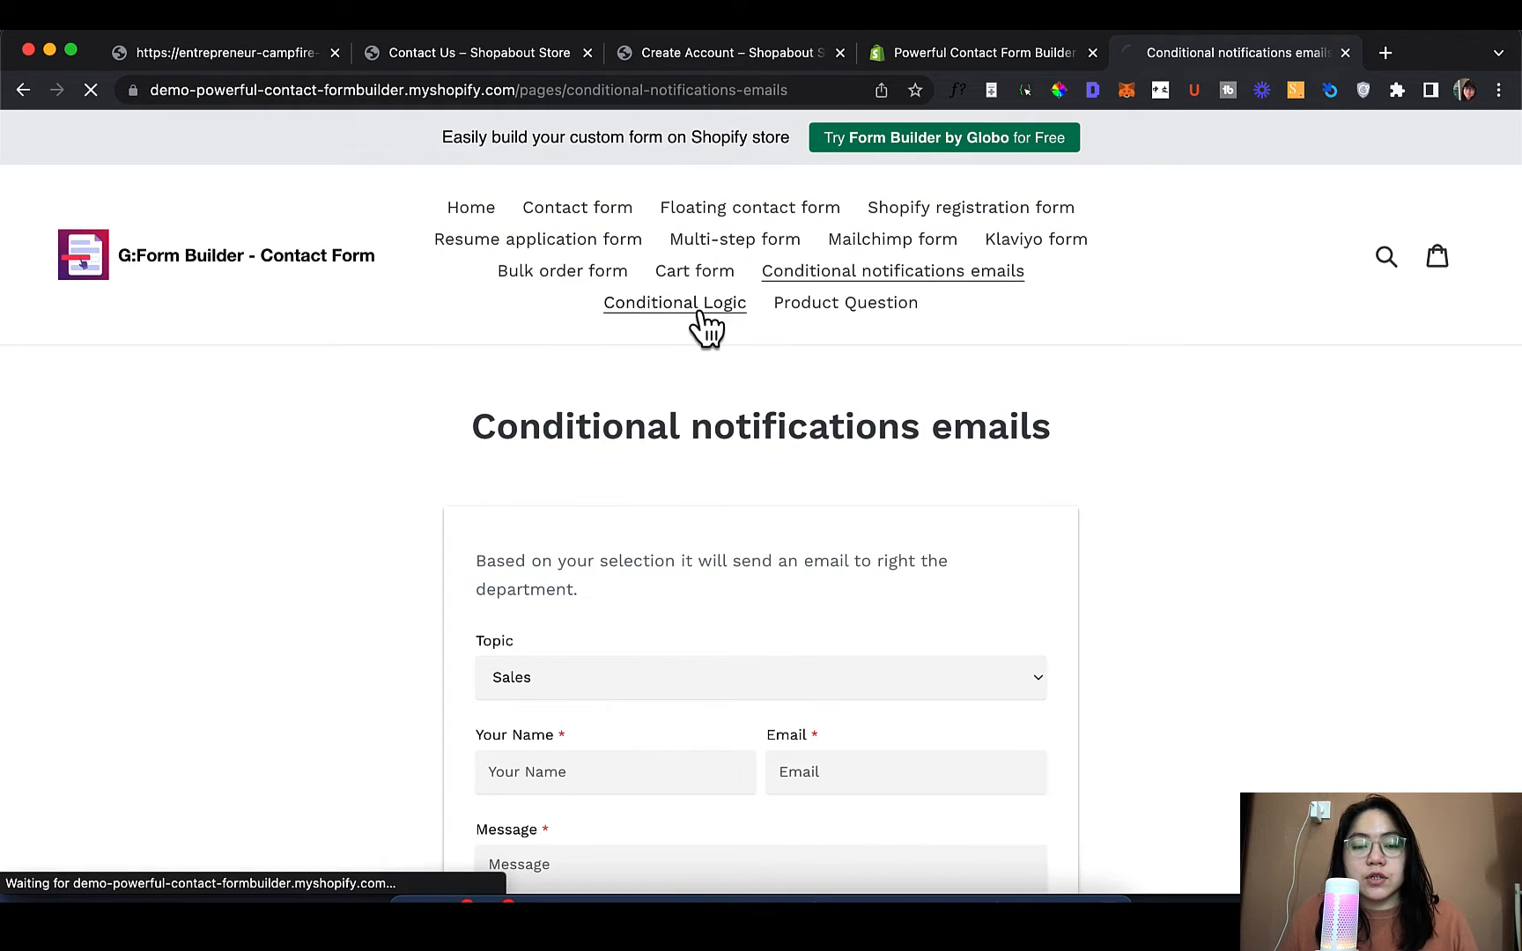
pyautogui.scroll(-2, 801, 450)
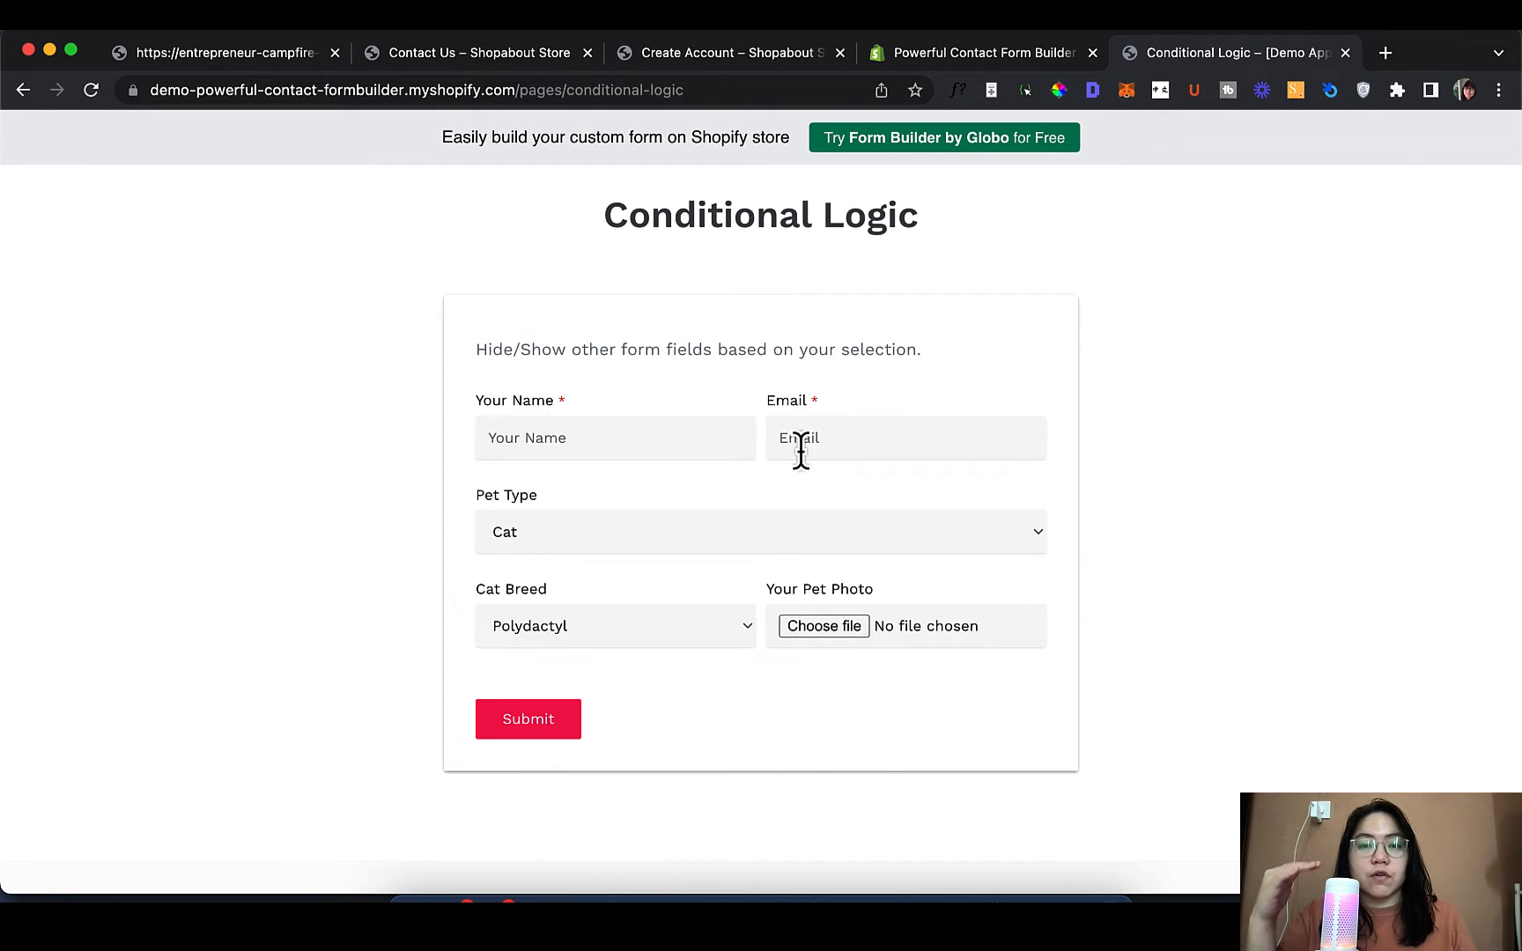
pyautogui.click(838, 549)
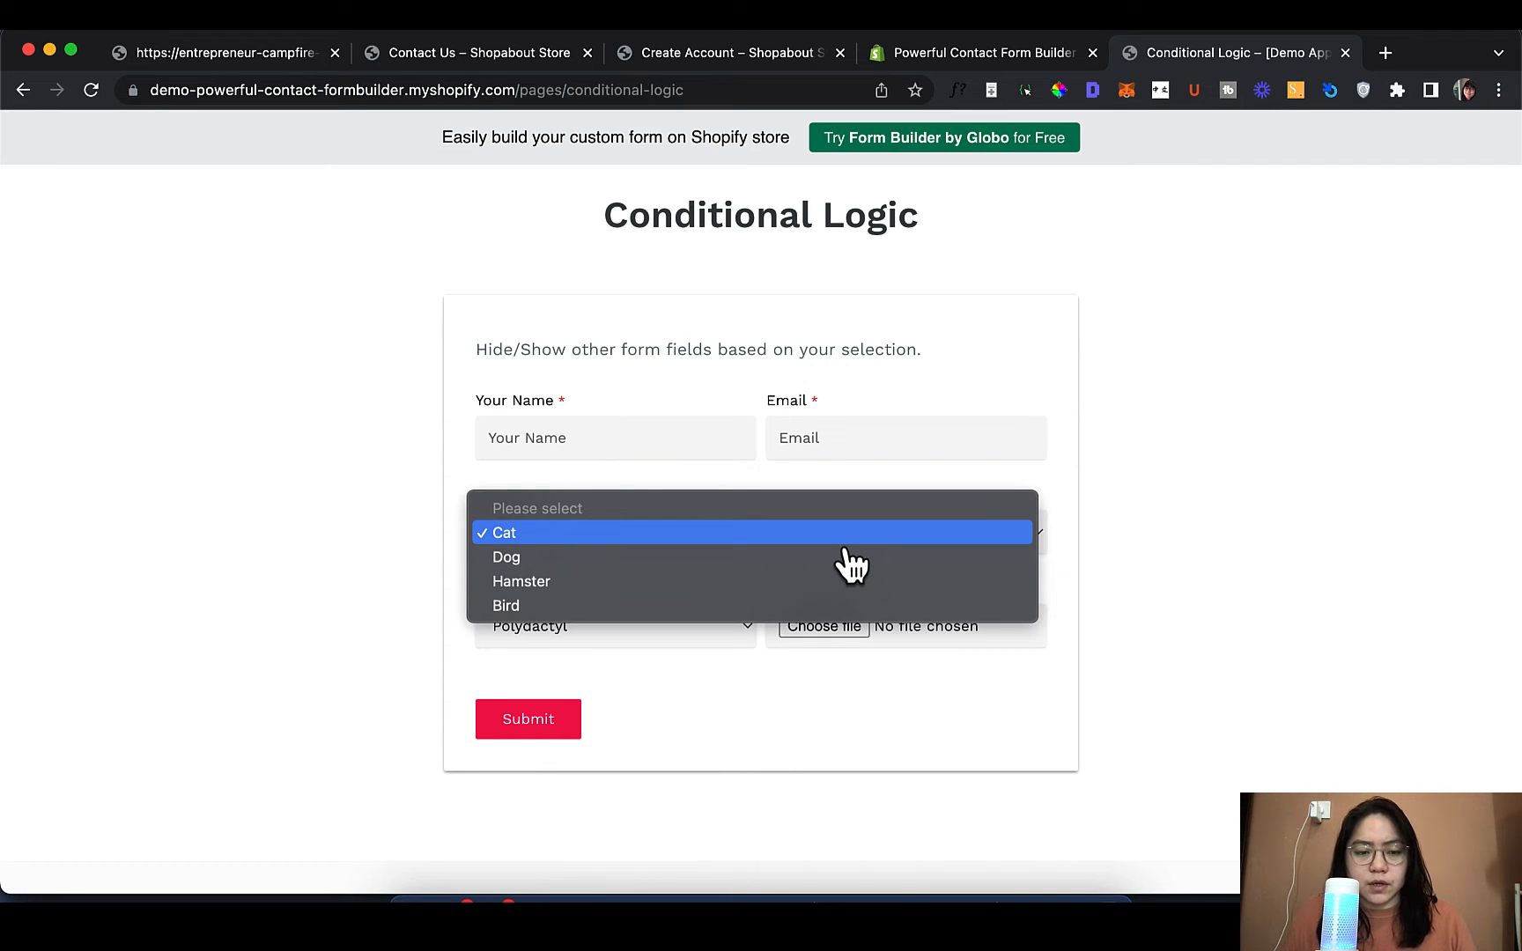
pyautogui.click(845, 558)
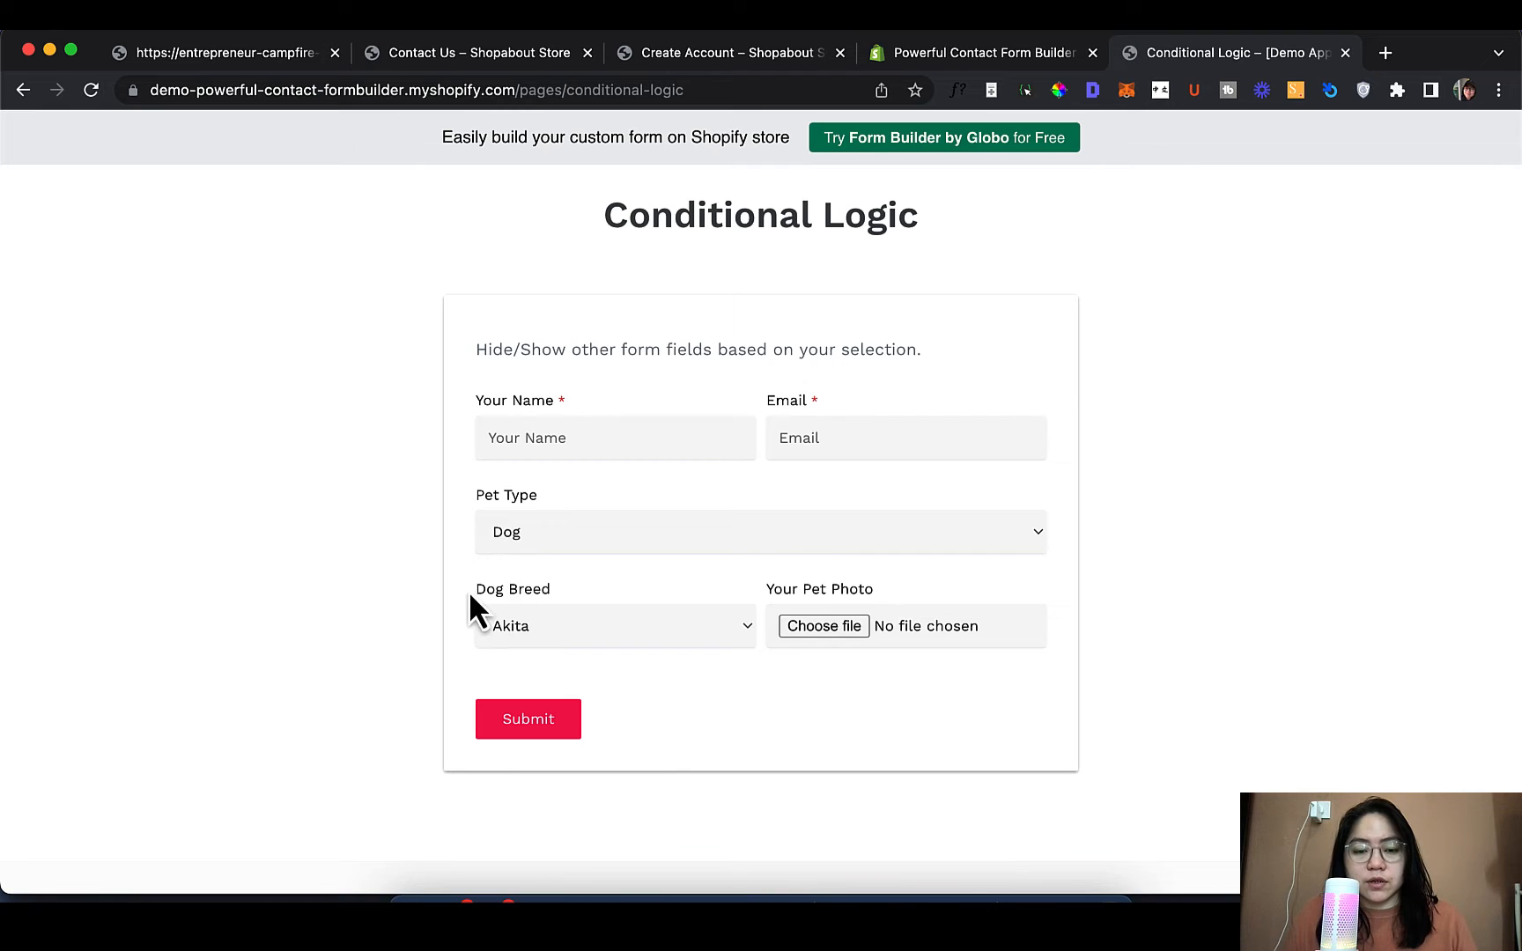
pyautogui.click(577, 548)
pyautogui.click(581, 555)
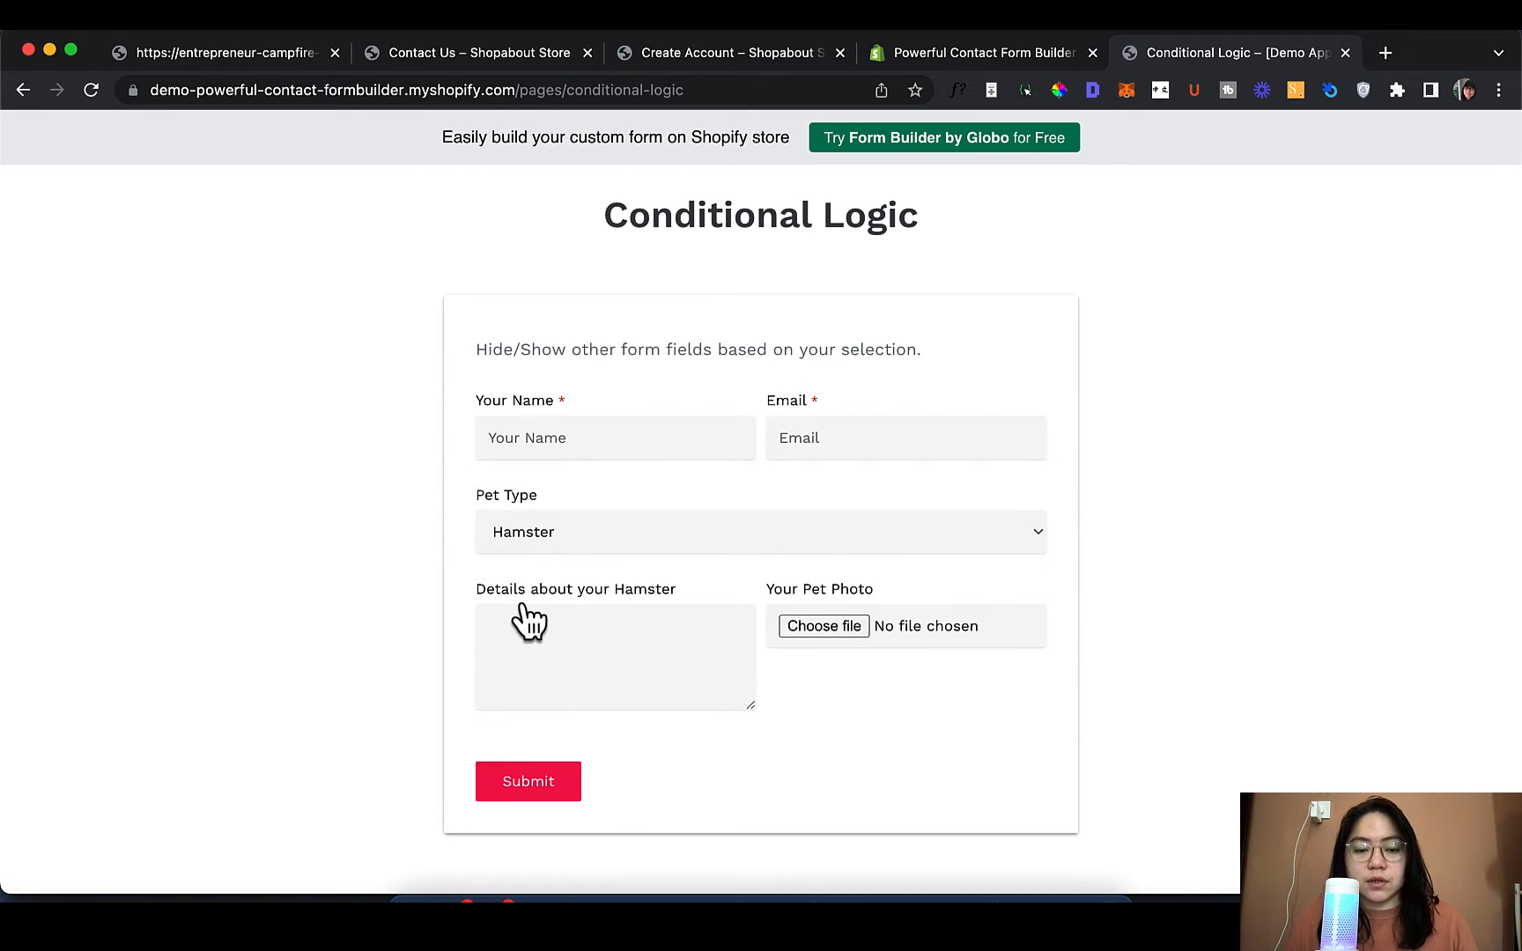
# Set Pet Type to Bird to reveal the Details about your Bird field
pyautogui.click(557, 533)
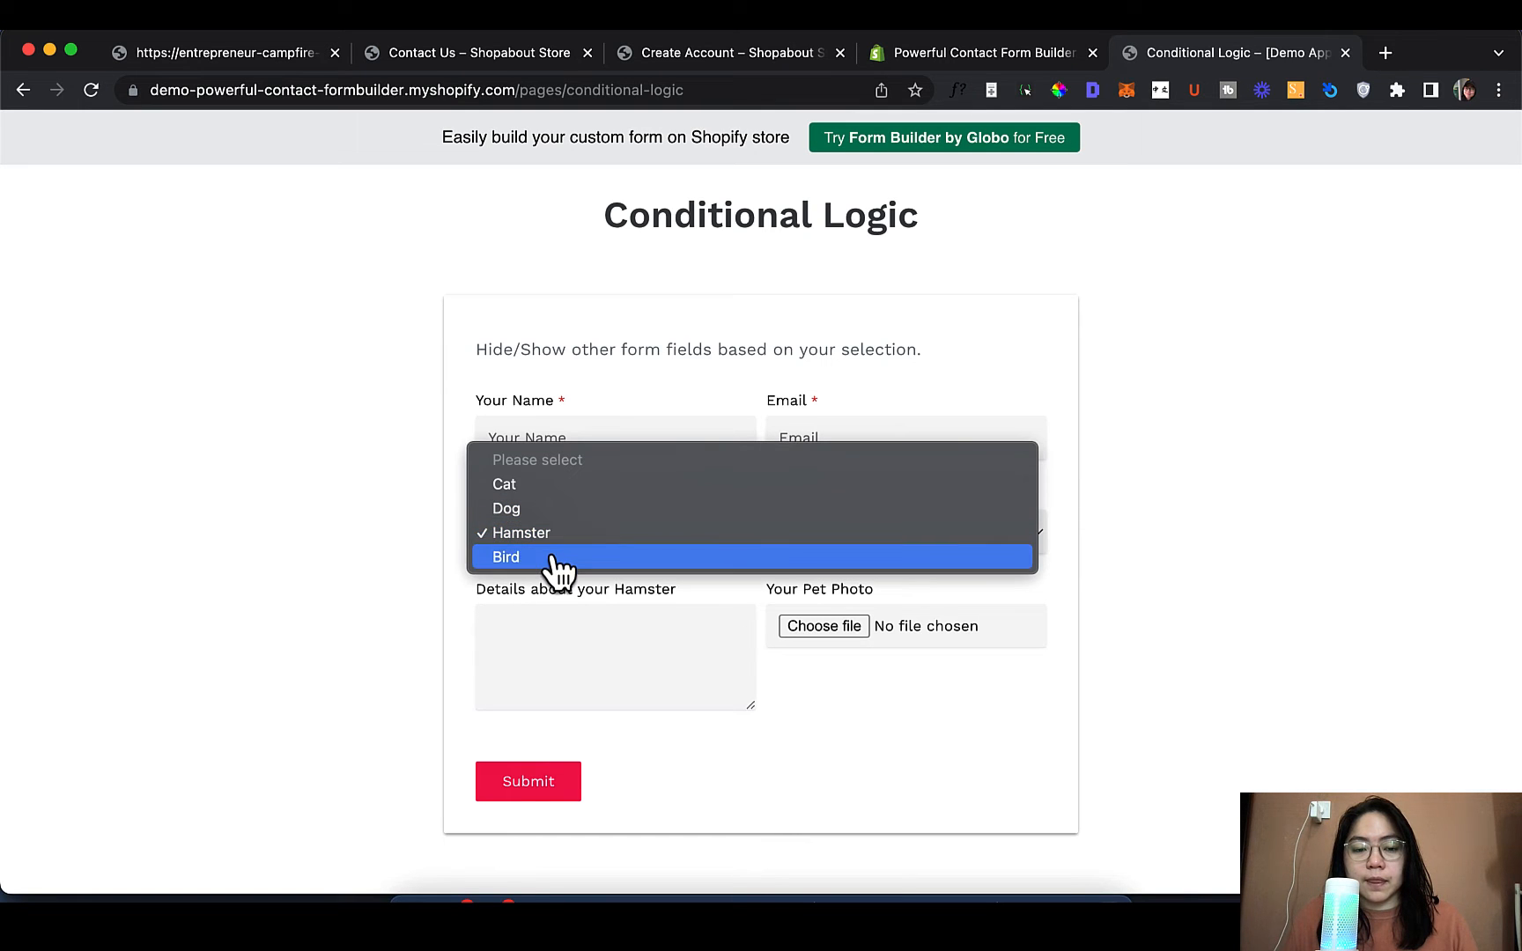
pyautogui.click(554, 568)
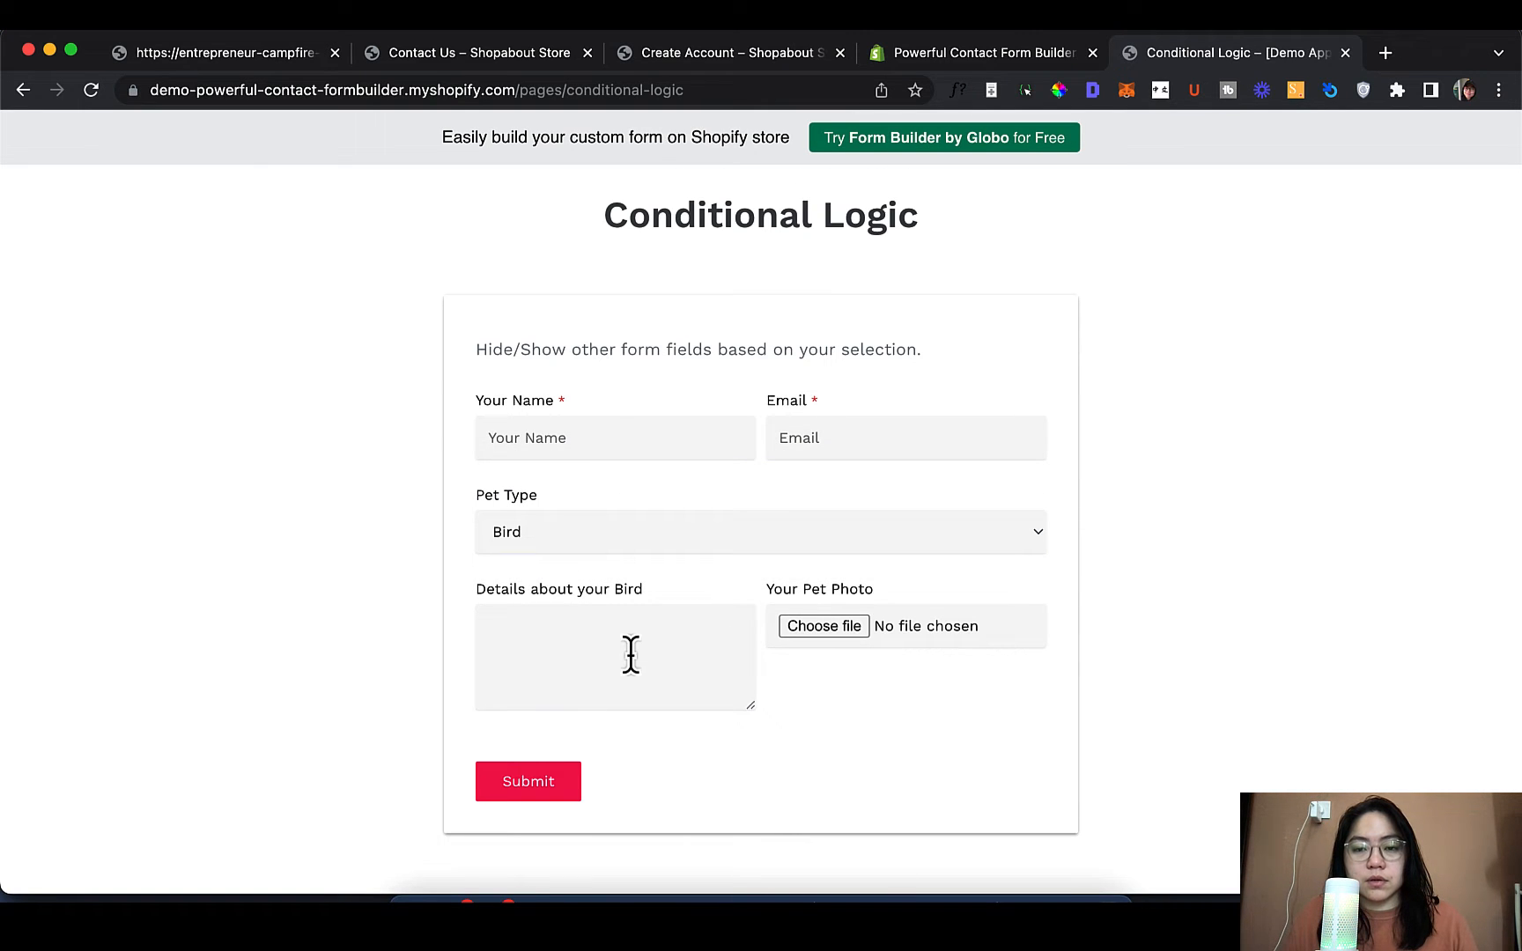
pyautogui.scroll(3, 627, 656)
pyautogui.scroll(-5, 629, 655)
pyautogui.scroll(5, 632, 661)
pyautogui.scroll(-1, 633, 669)
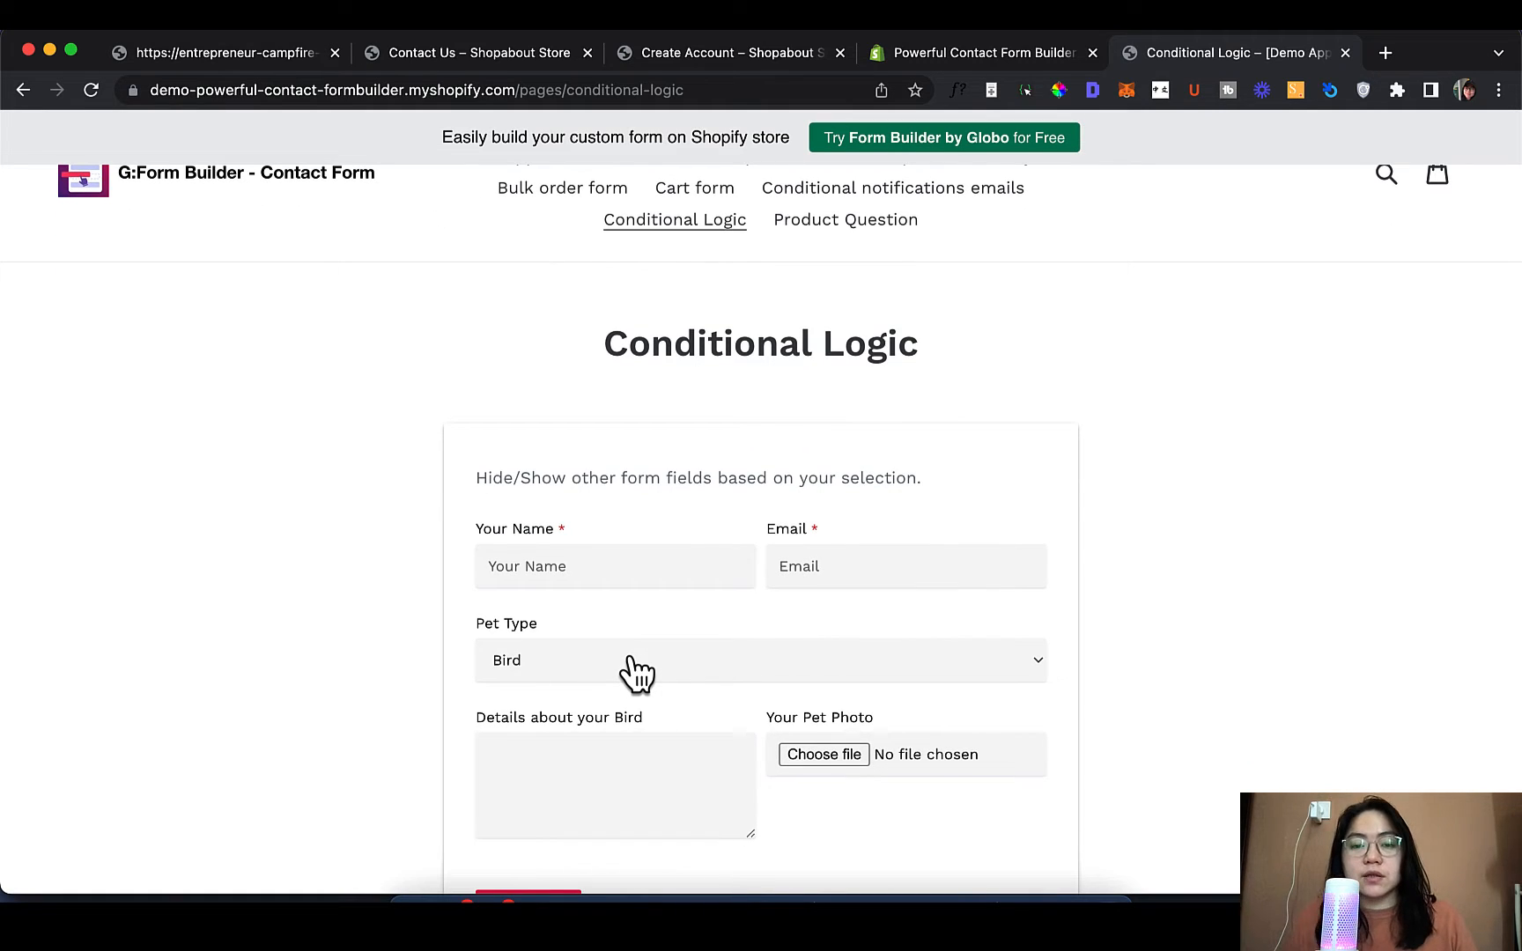
pyautogui.scroll(-2, 778, 598)
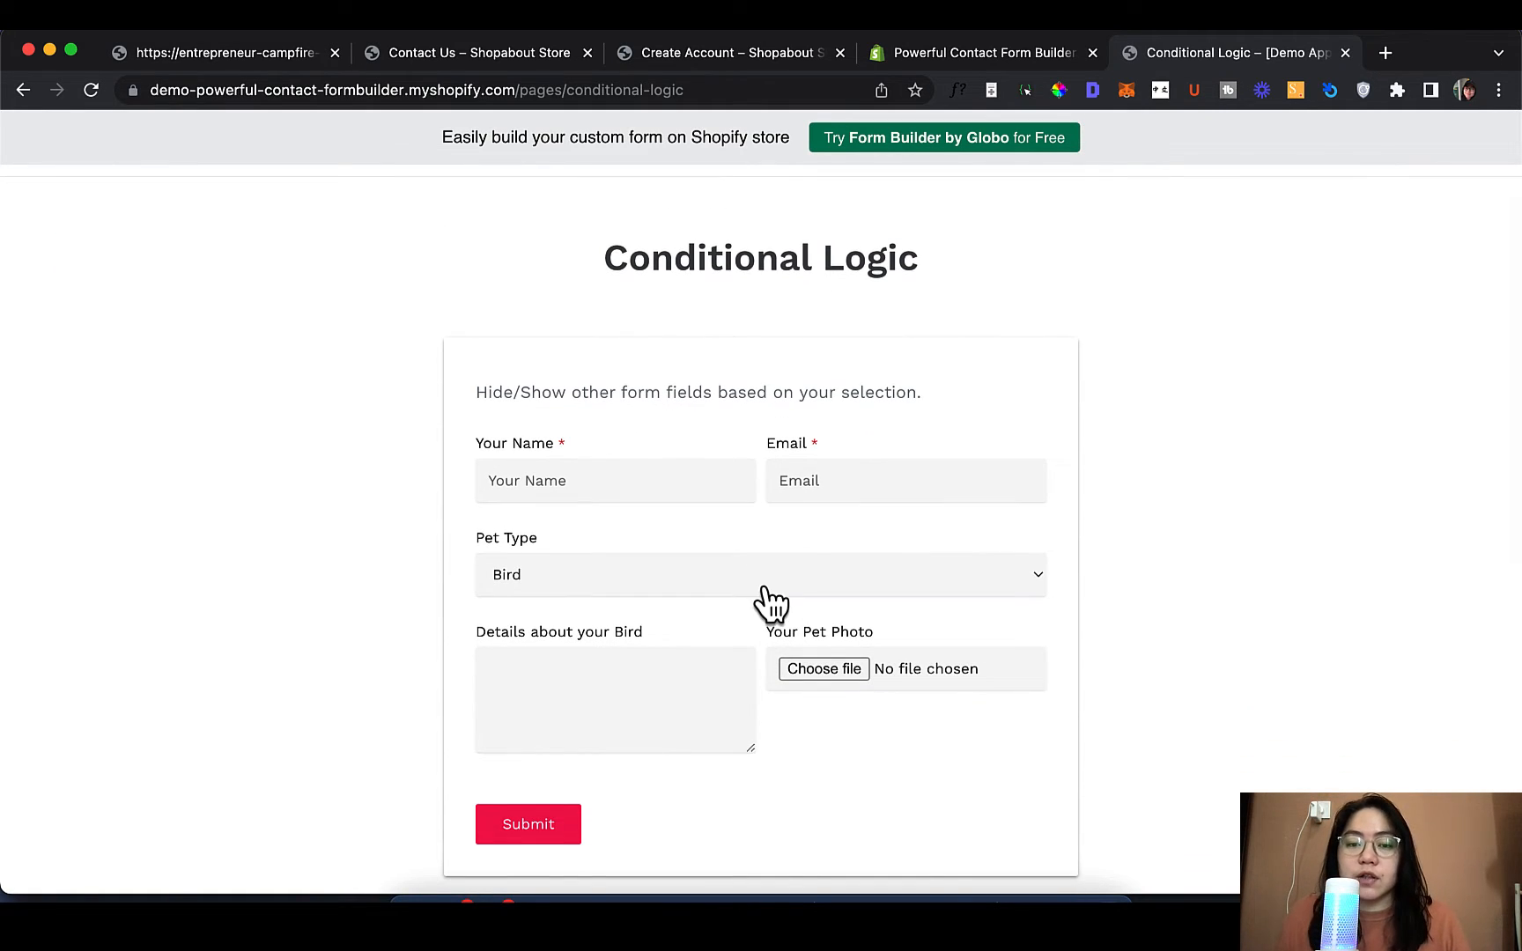
pyautogui.scroll(4, 770, 590)
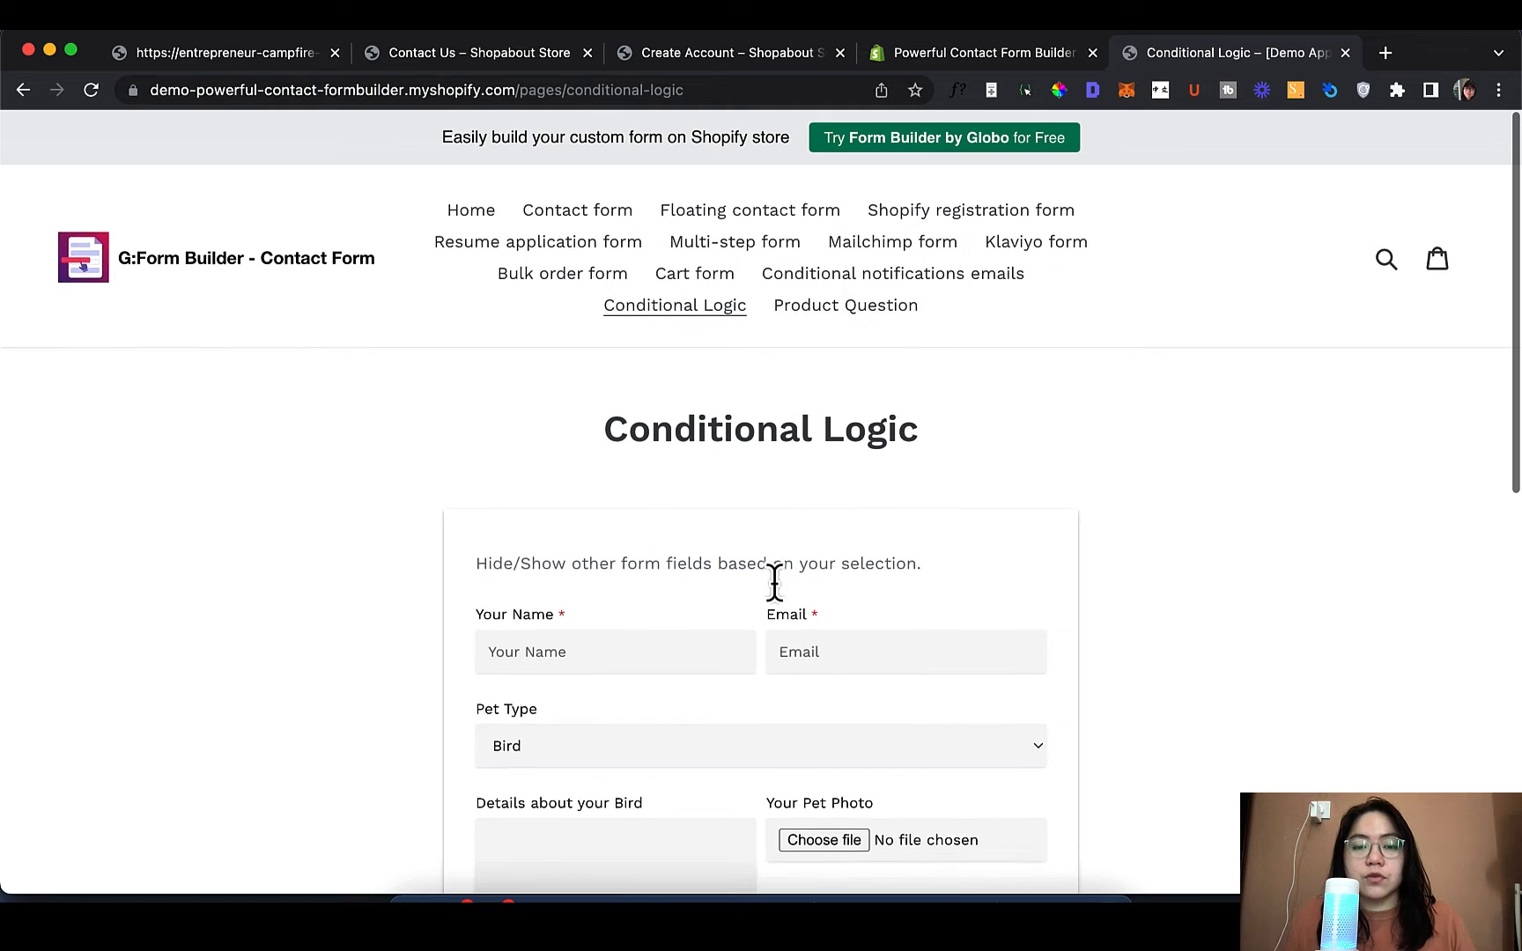
# View the Product Question demo's 7 Shakra Bracelet Ask a Question form, dismissing the tips panel
pyautogui.click(853, 330)
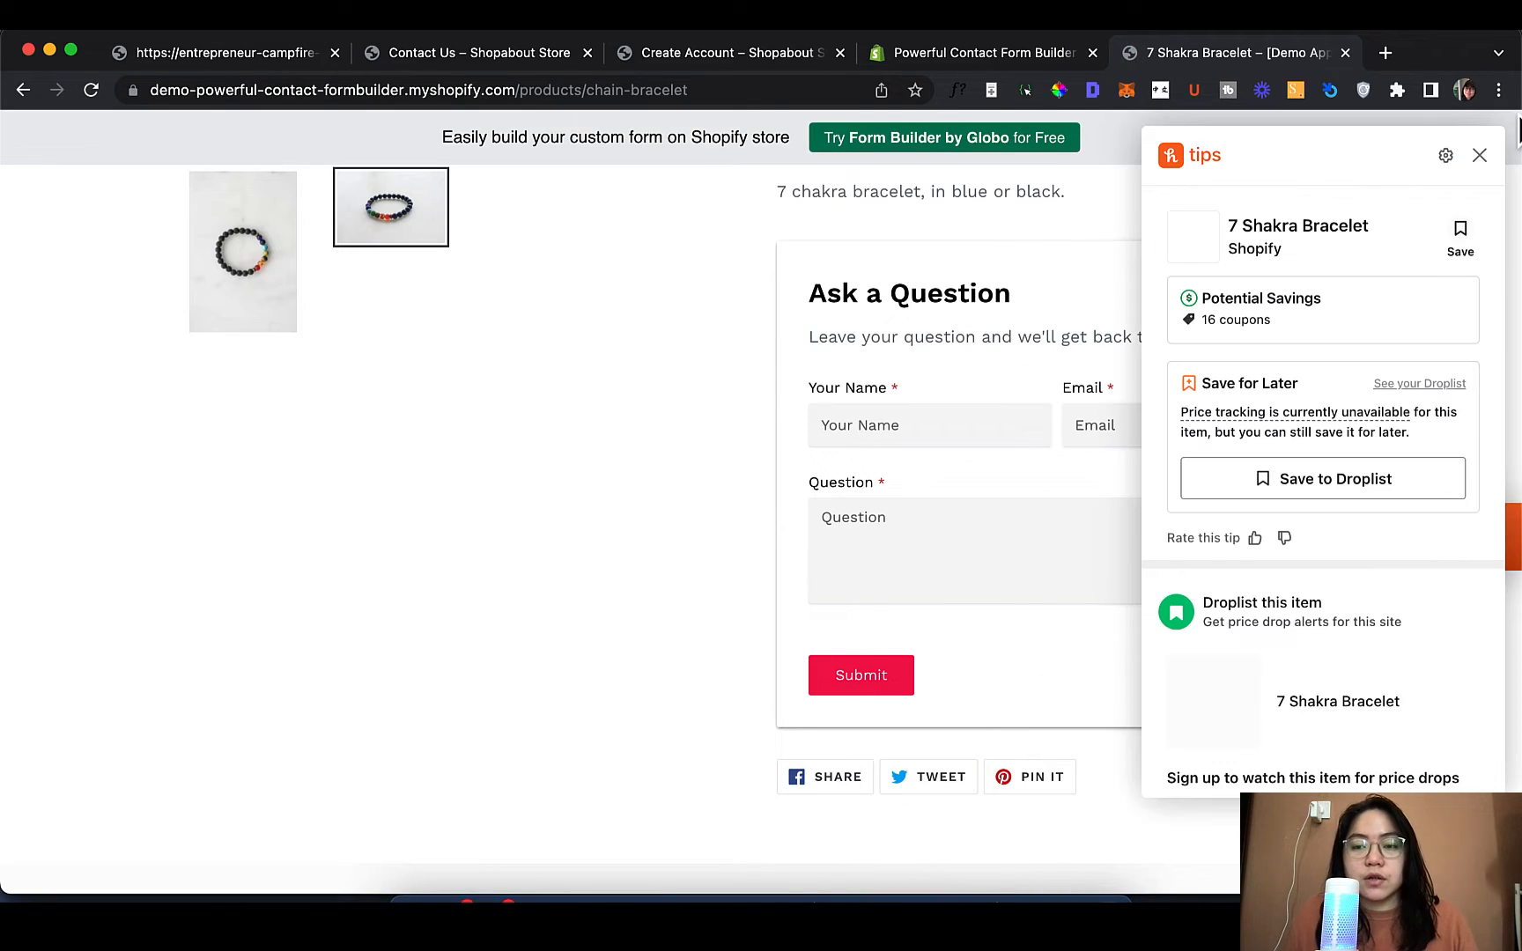
pyautogui.click(1479, 156)
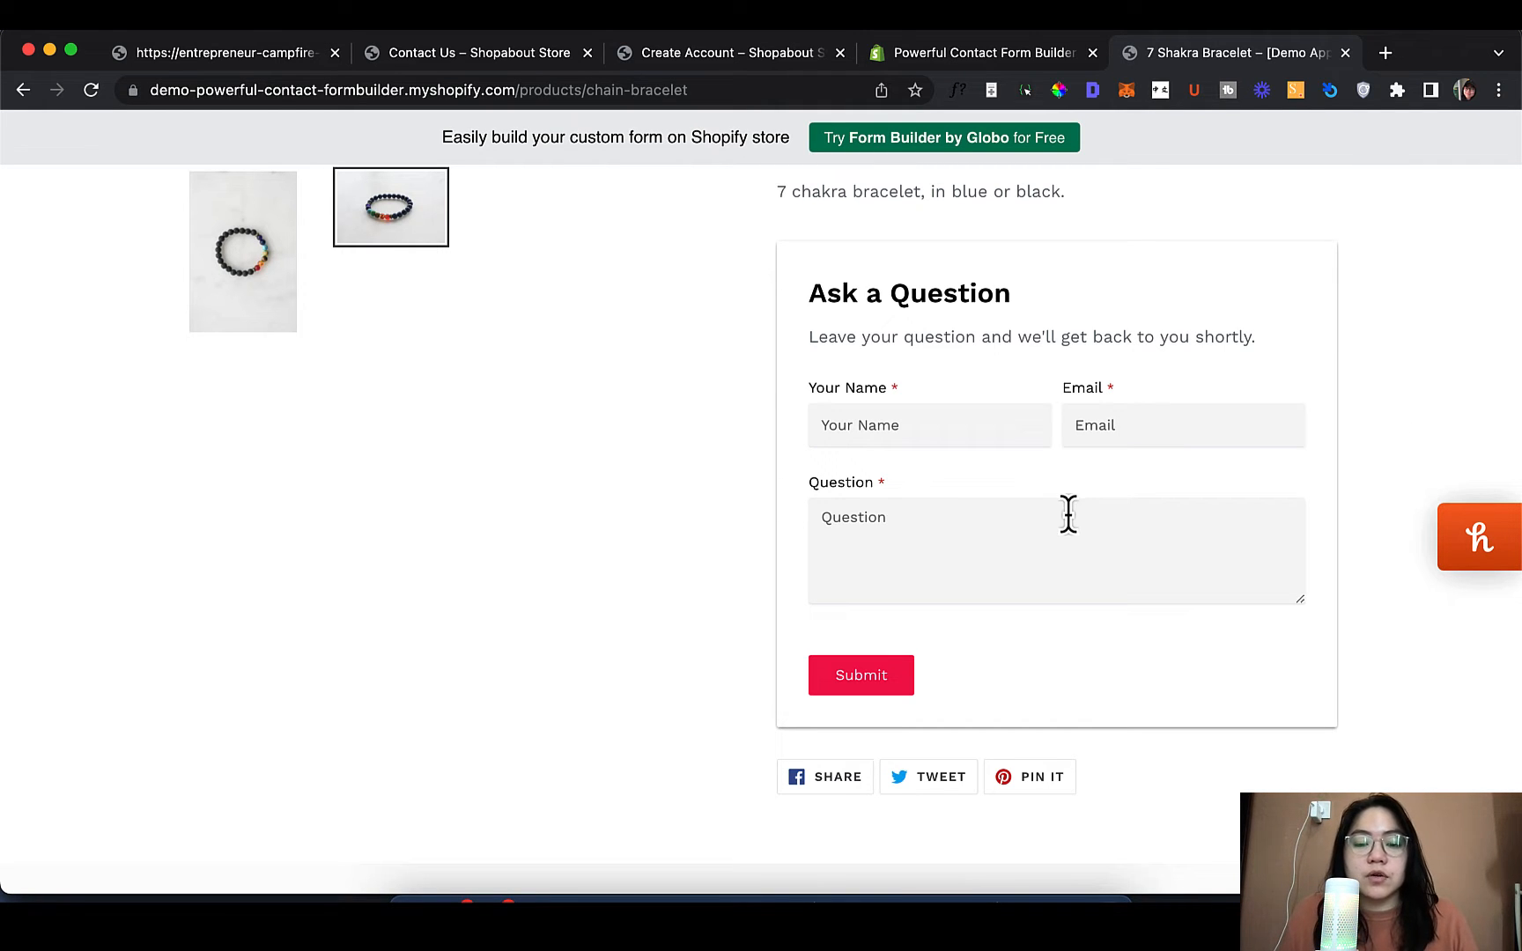
pyautogui.scroll(10, 1066, 516)
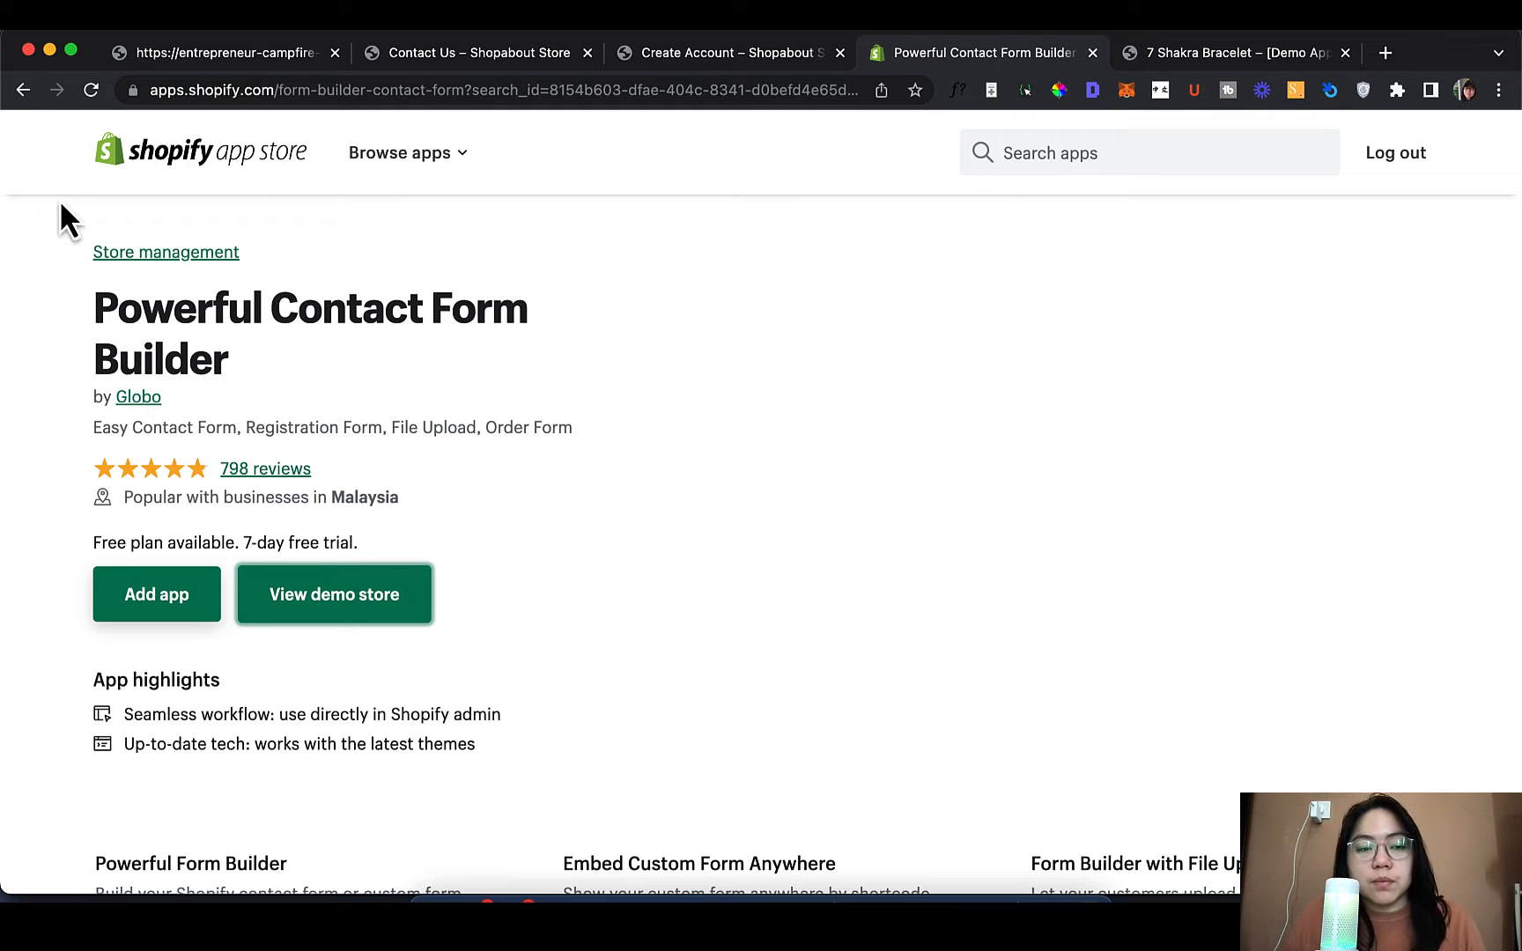
# Scroll the app listing and enlarge the Beautiful pre-designed form templates screenshot
pyautogui.scroll(-1, 169, 522)
pyautogui.scroll(-1, 164, 551)
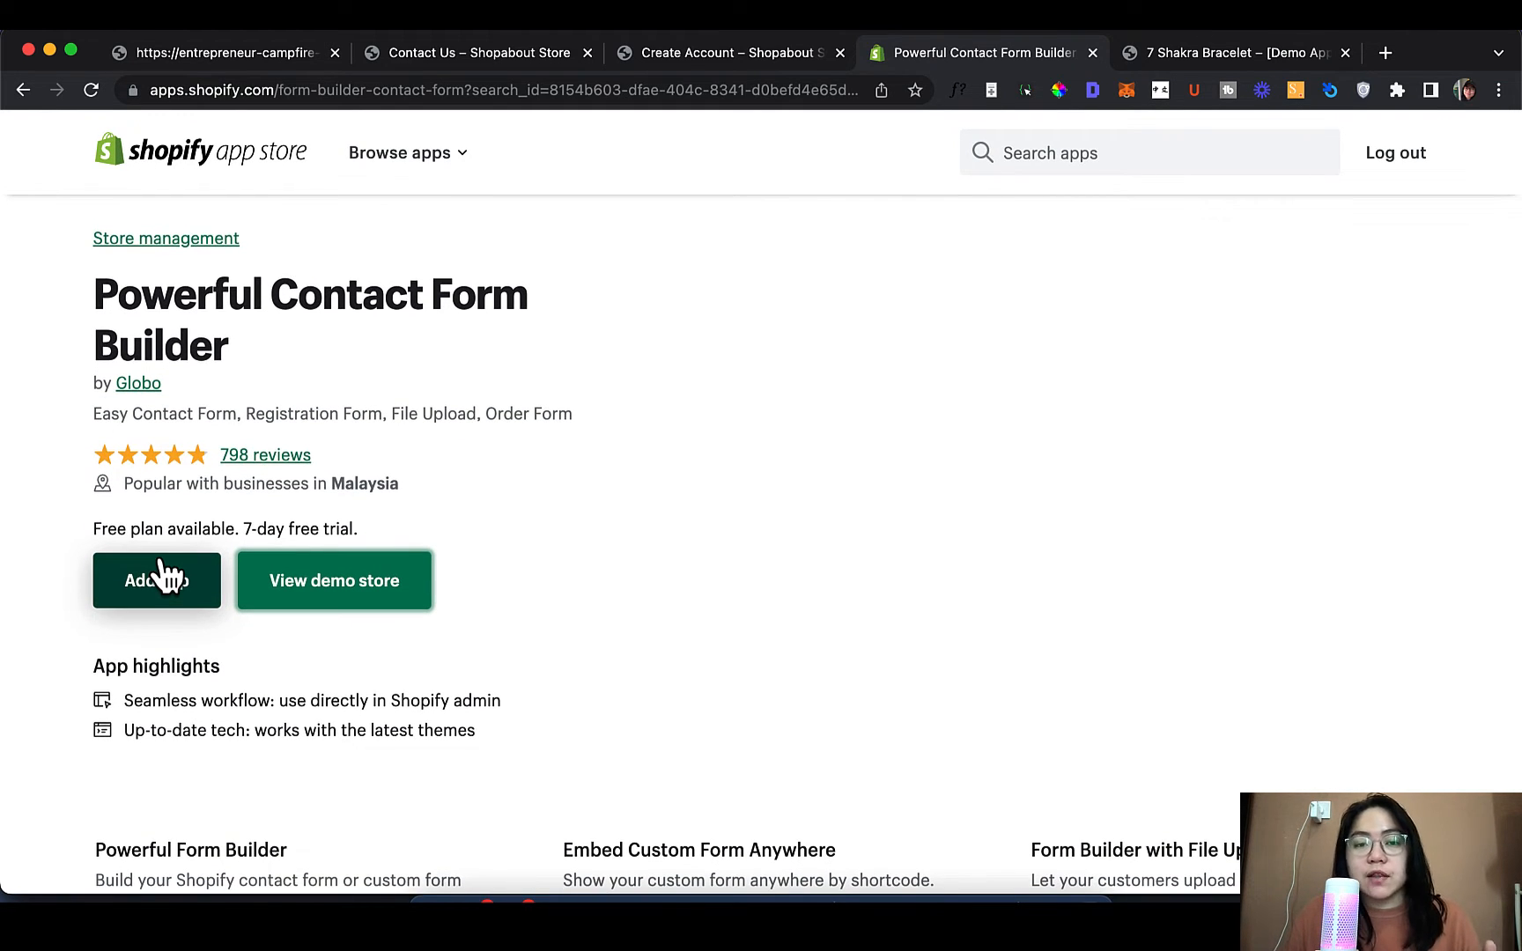
pyautogui.scroll(1, 164, 573)
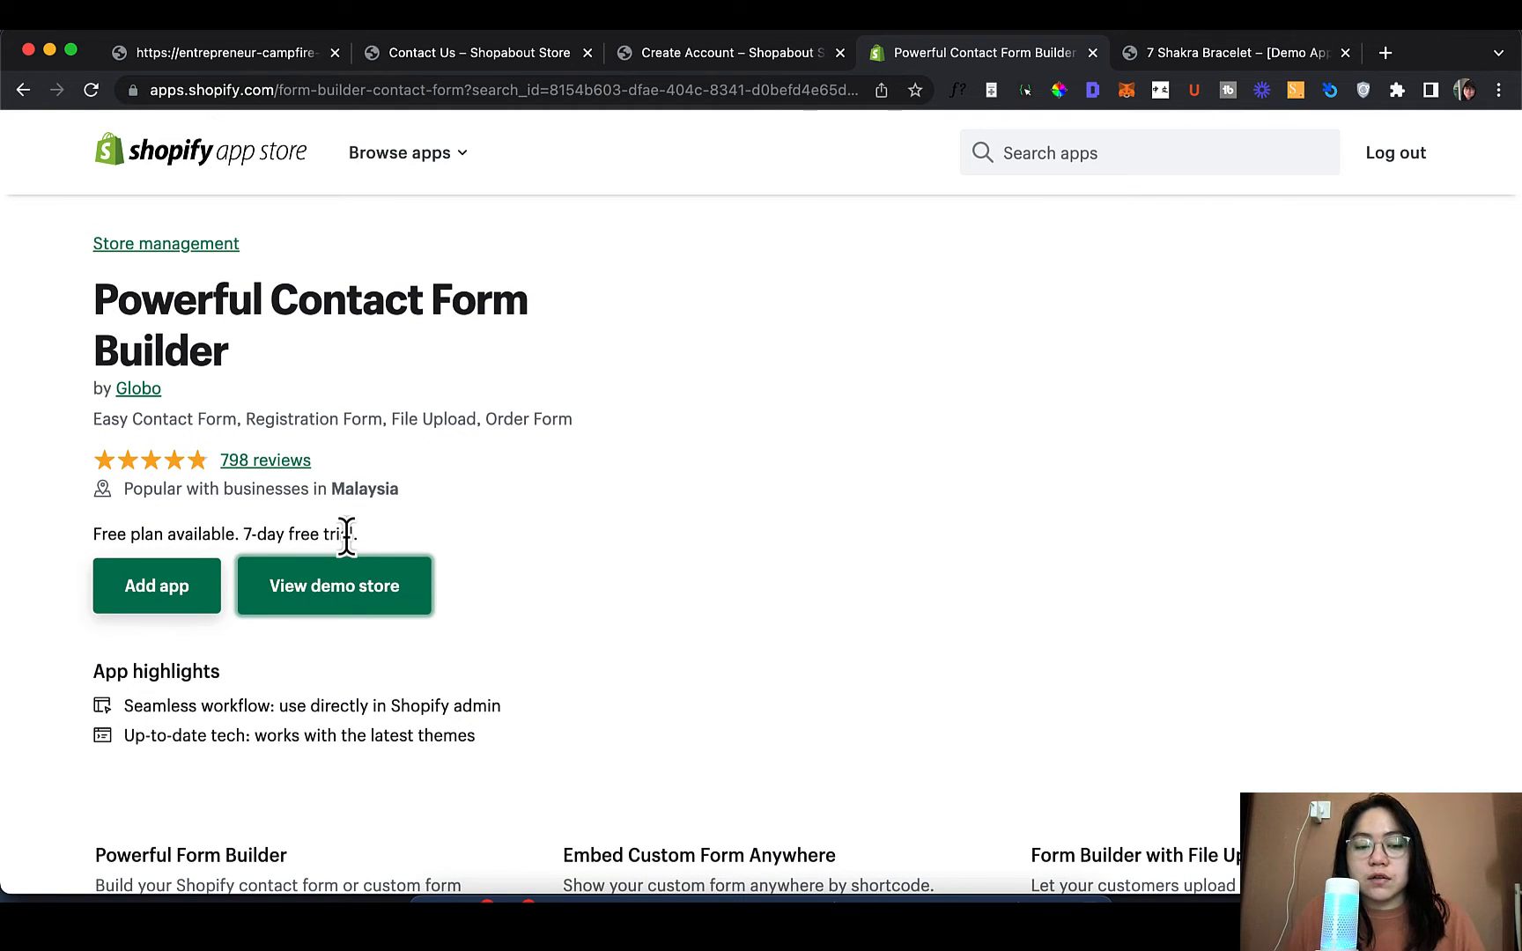
pyautogui.scroll(-6, 239, 547)
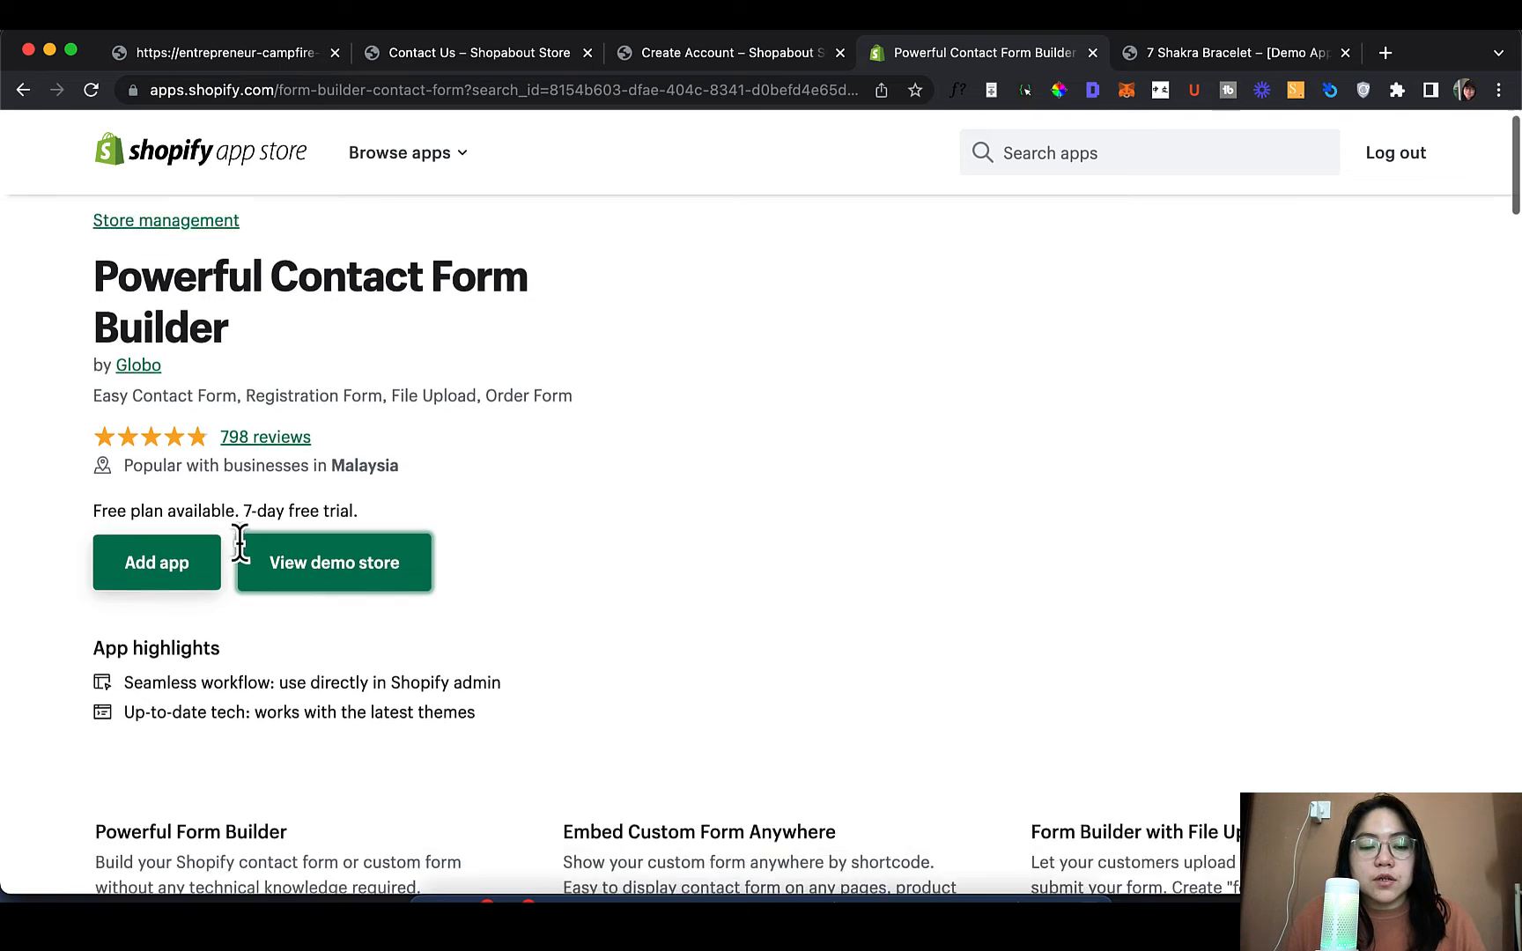
pyautogui.scroll(-1, 239, 546)
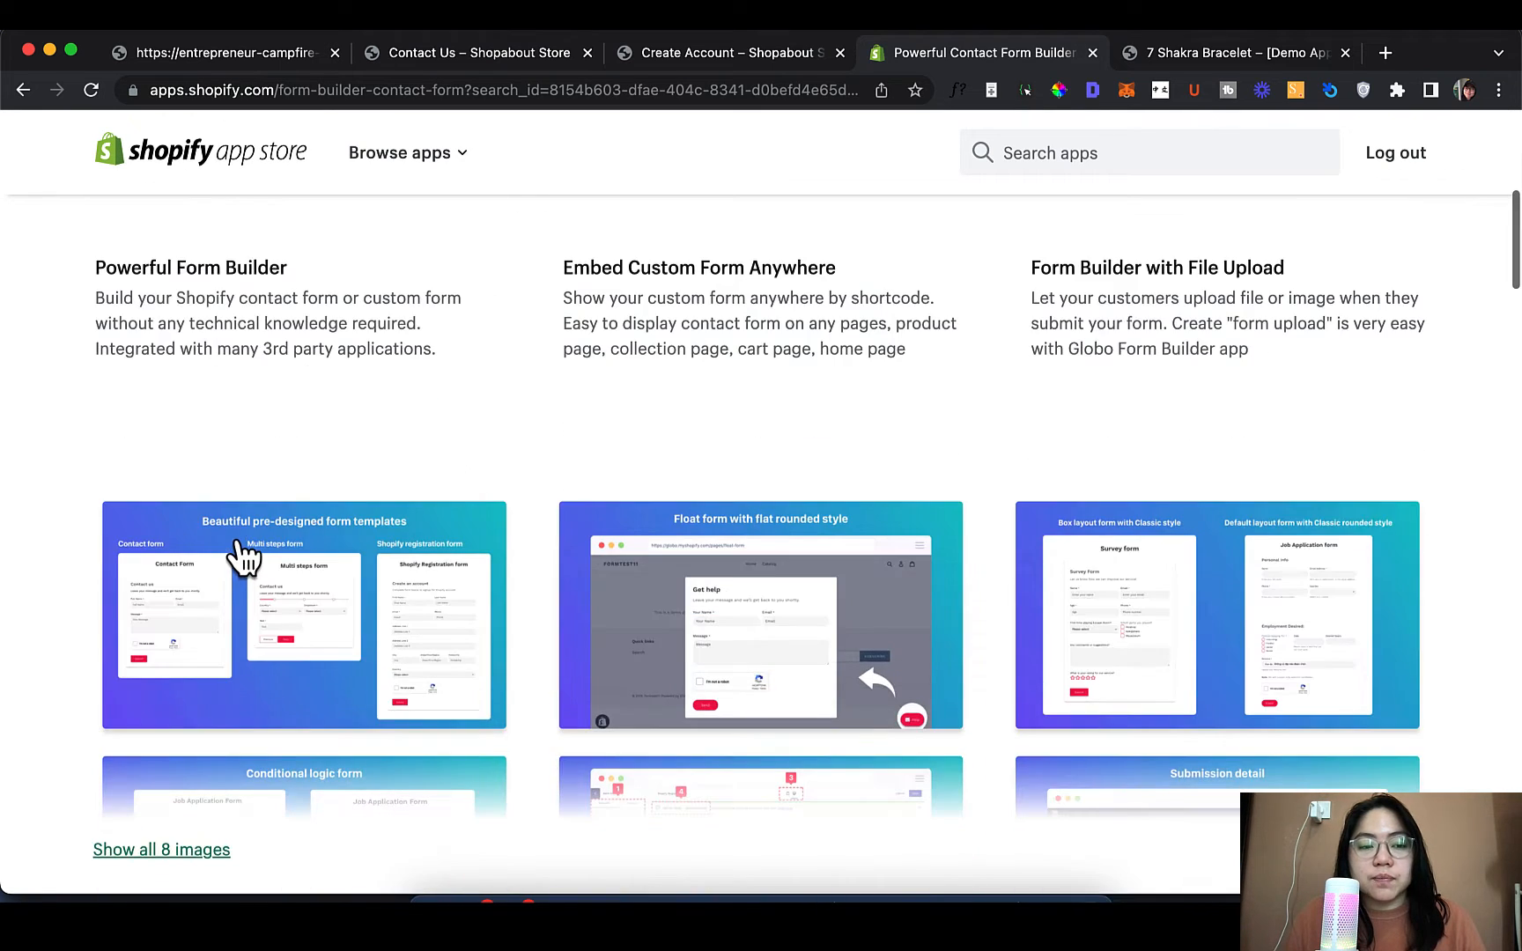
pyautogui.scroll(-1, 291, 528)
pyautogui.click(313, 489)
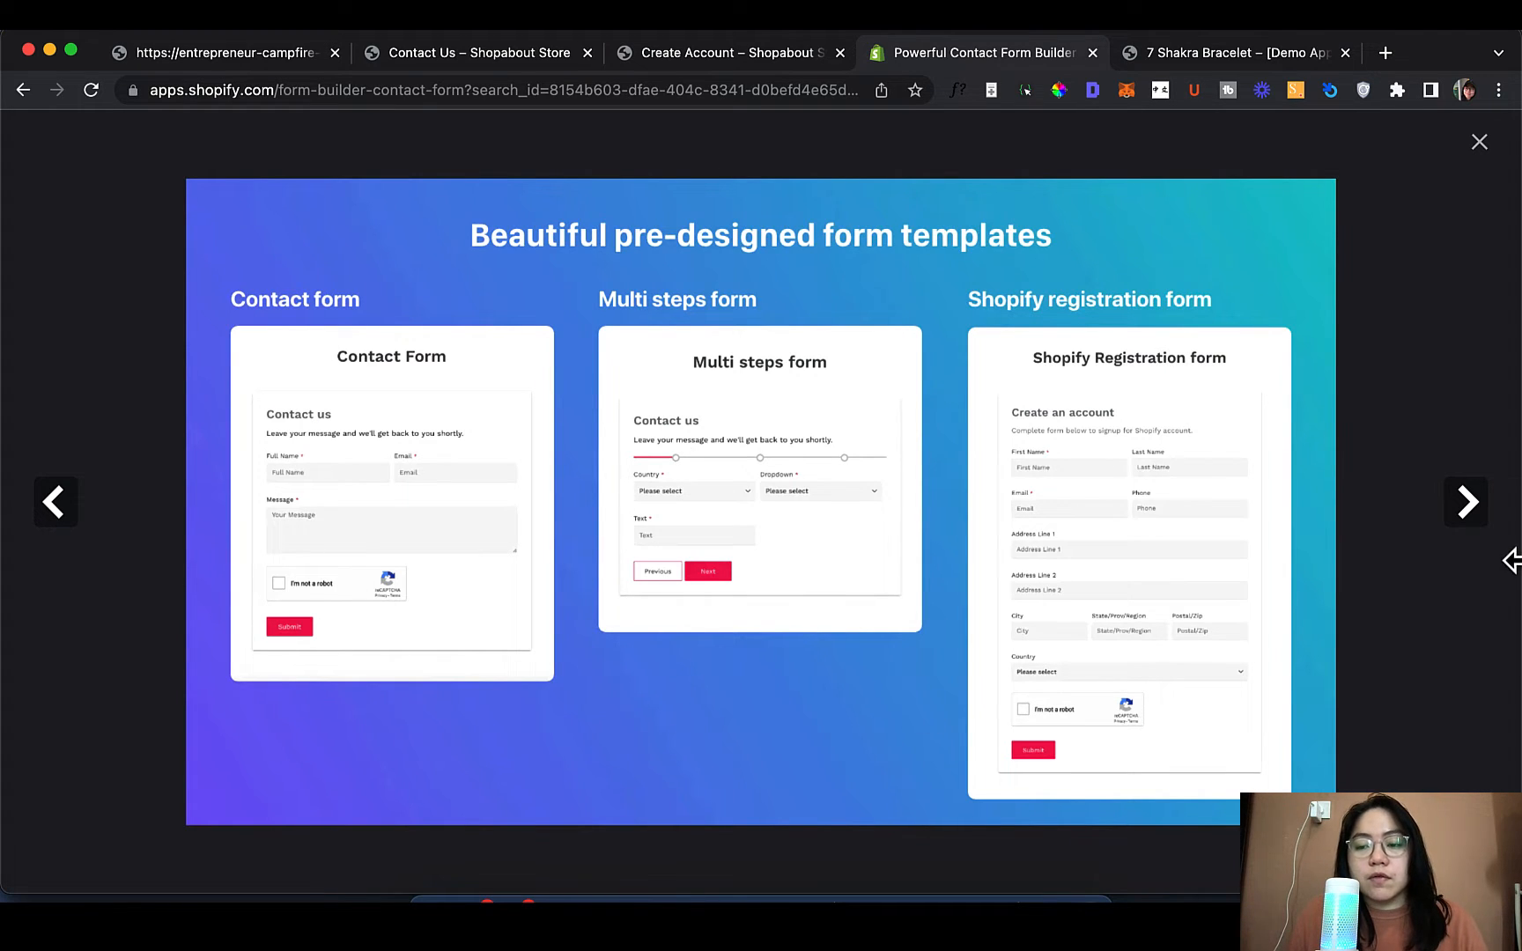
pyautogui.click(1460, 503)
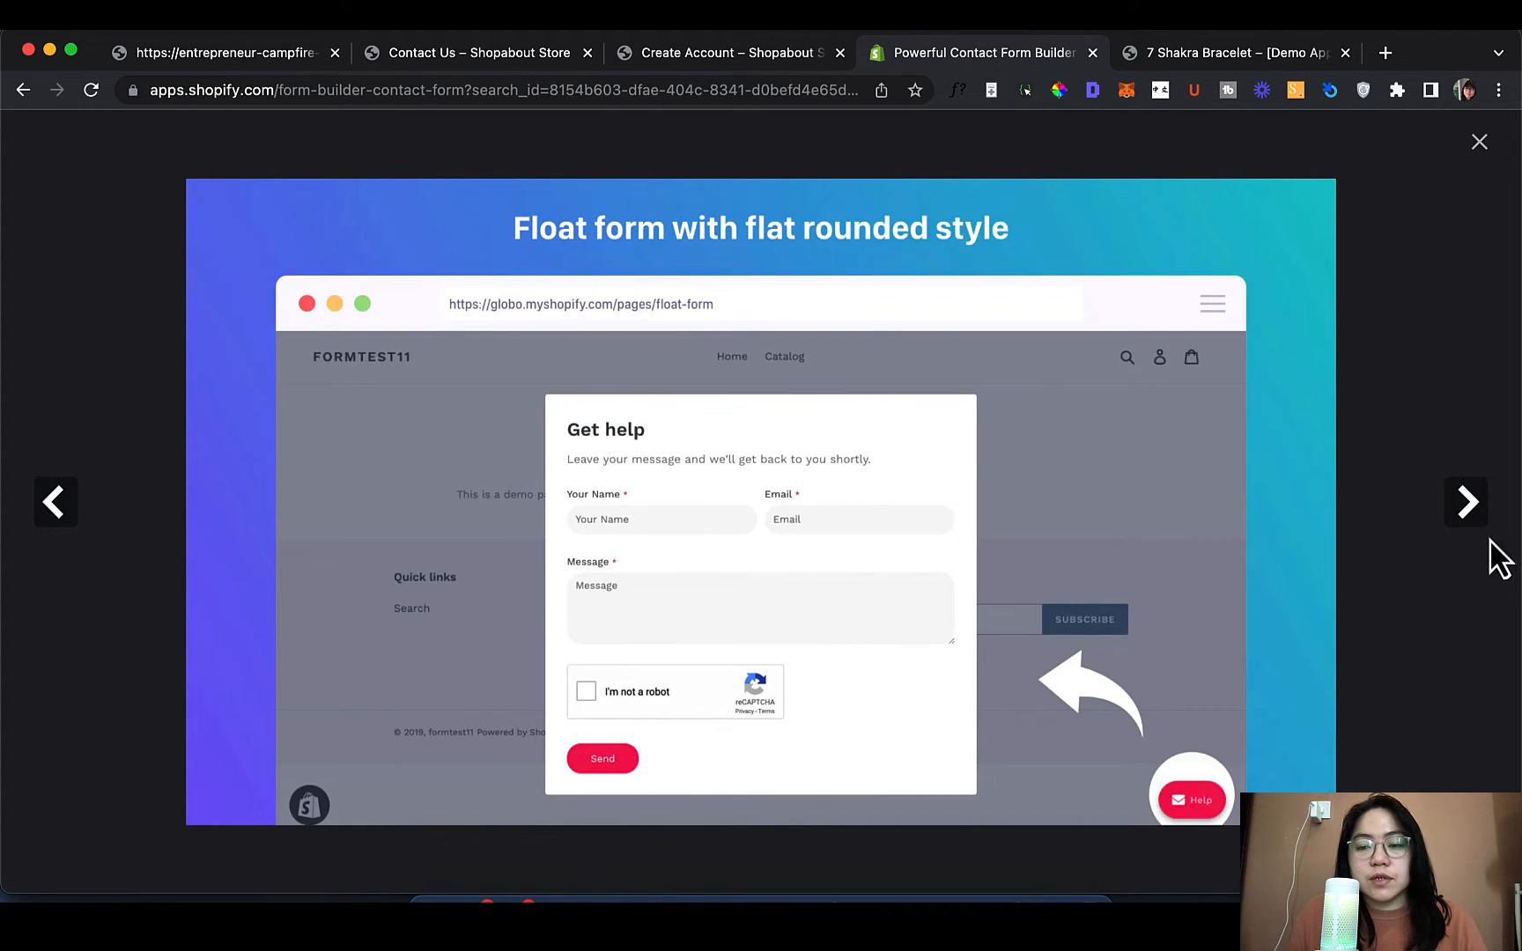
pyautogui.click(1467, 504)
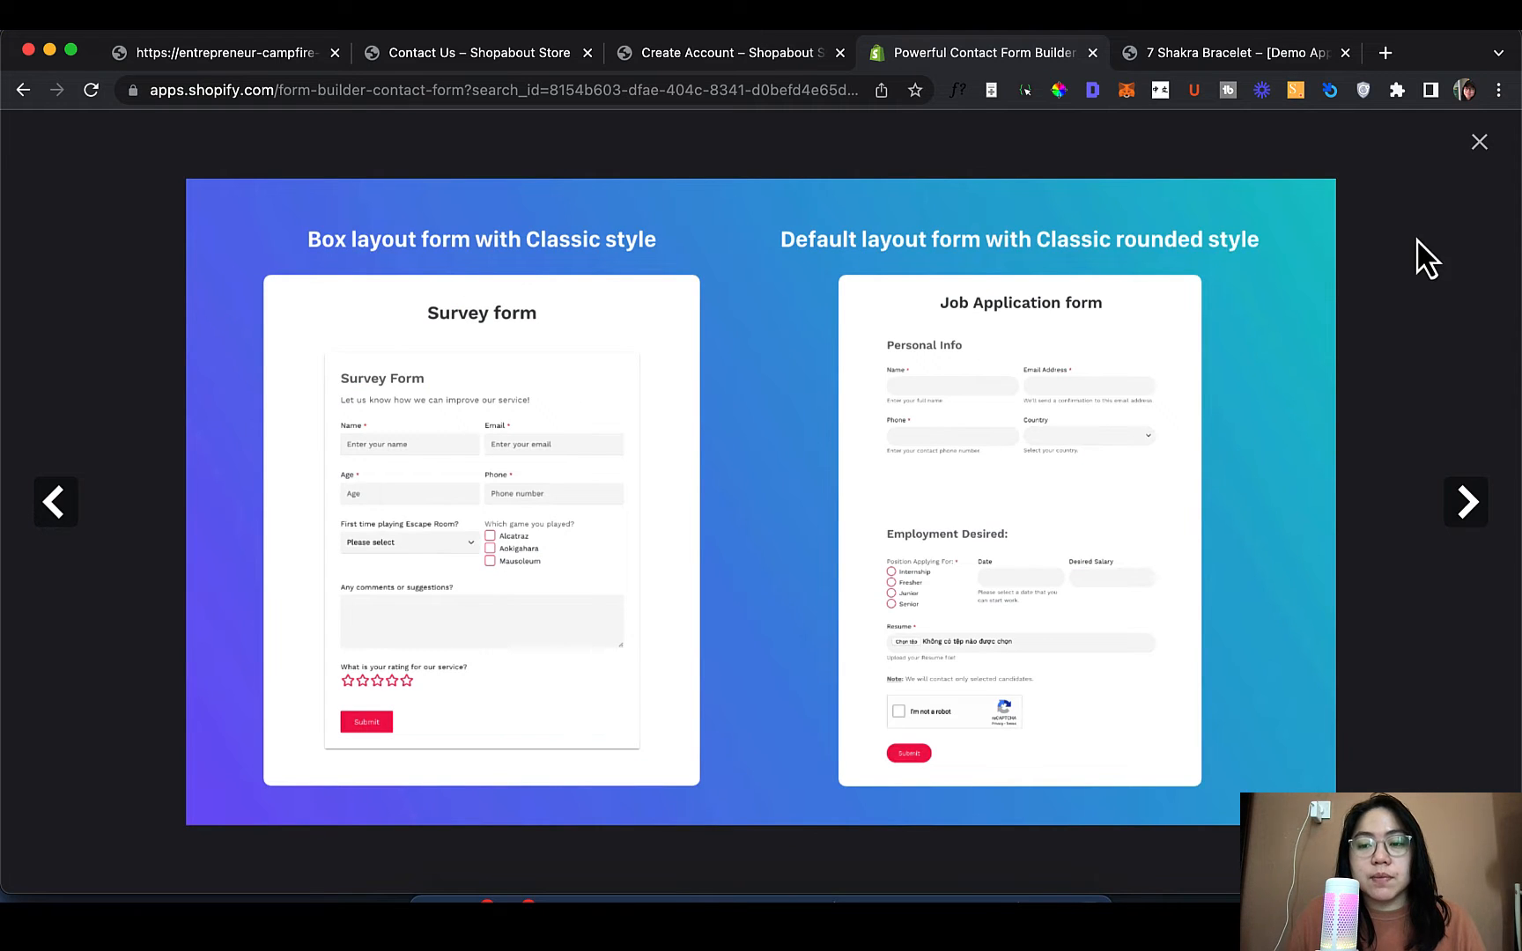
pyautogui.click(1467, 511)
pyautogui.click(1468, 512)
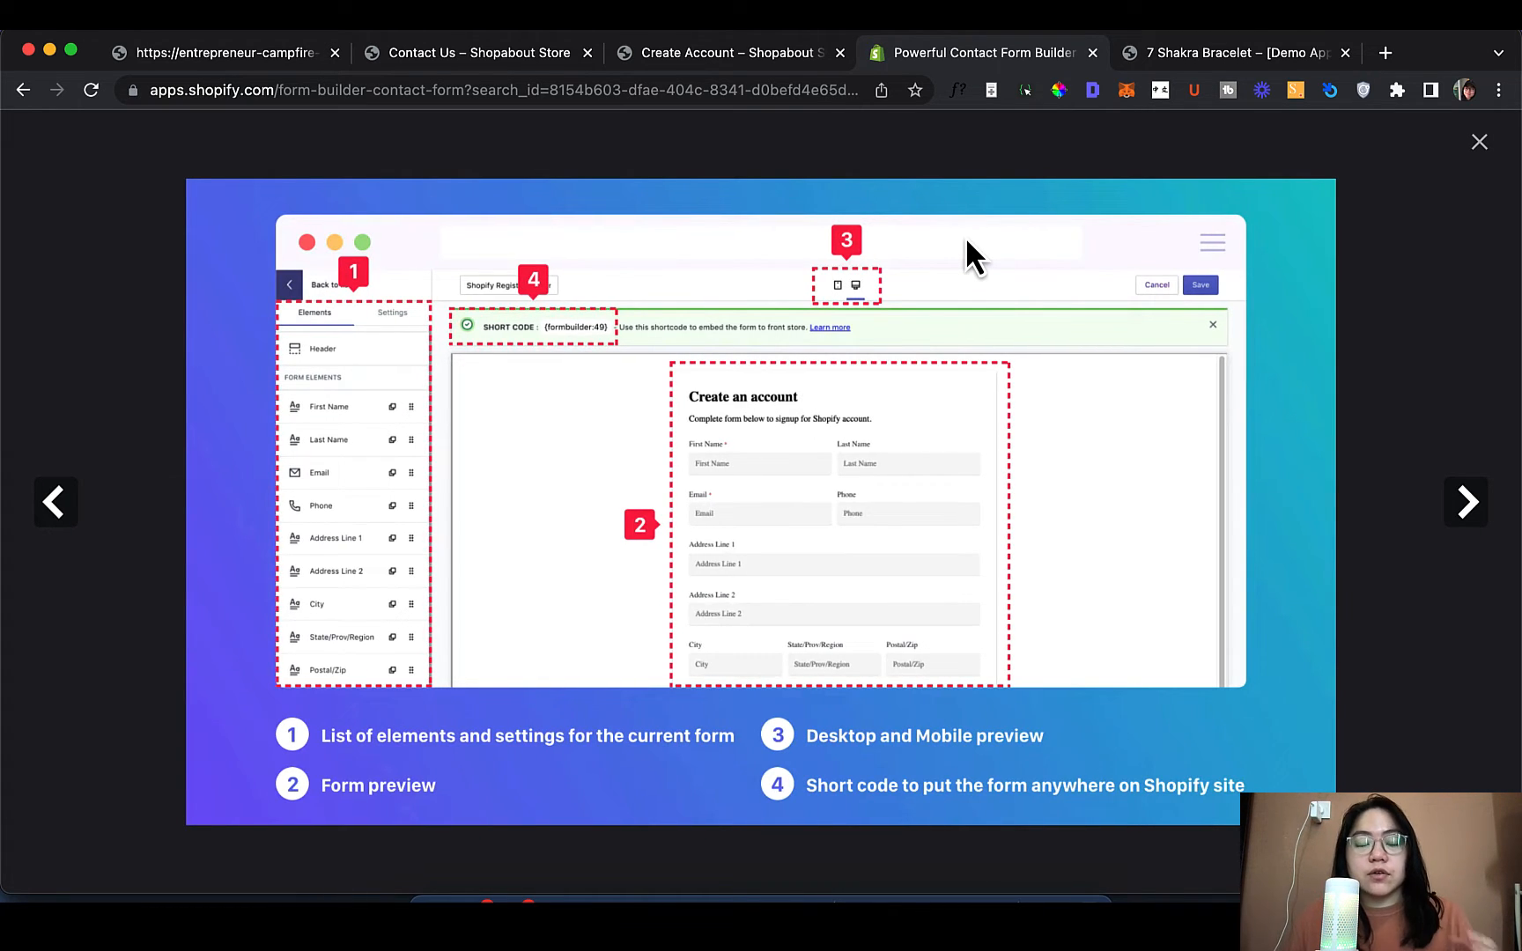
pyautogui.click(1469, 518)
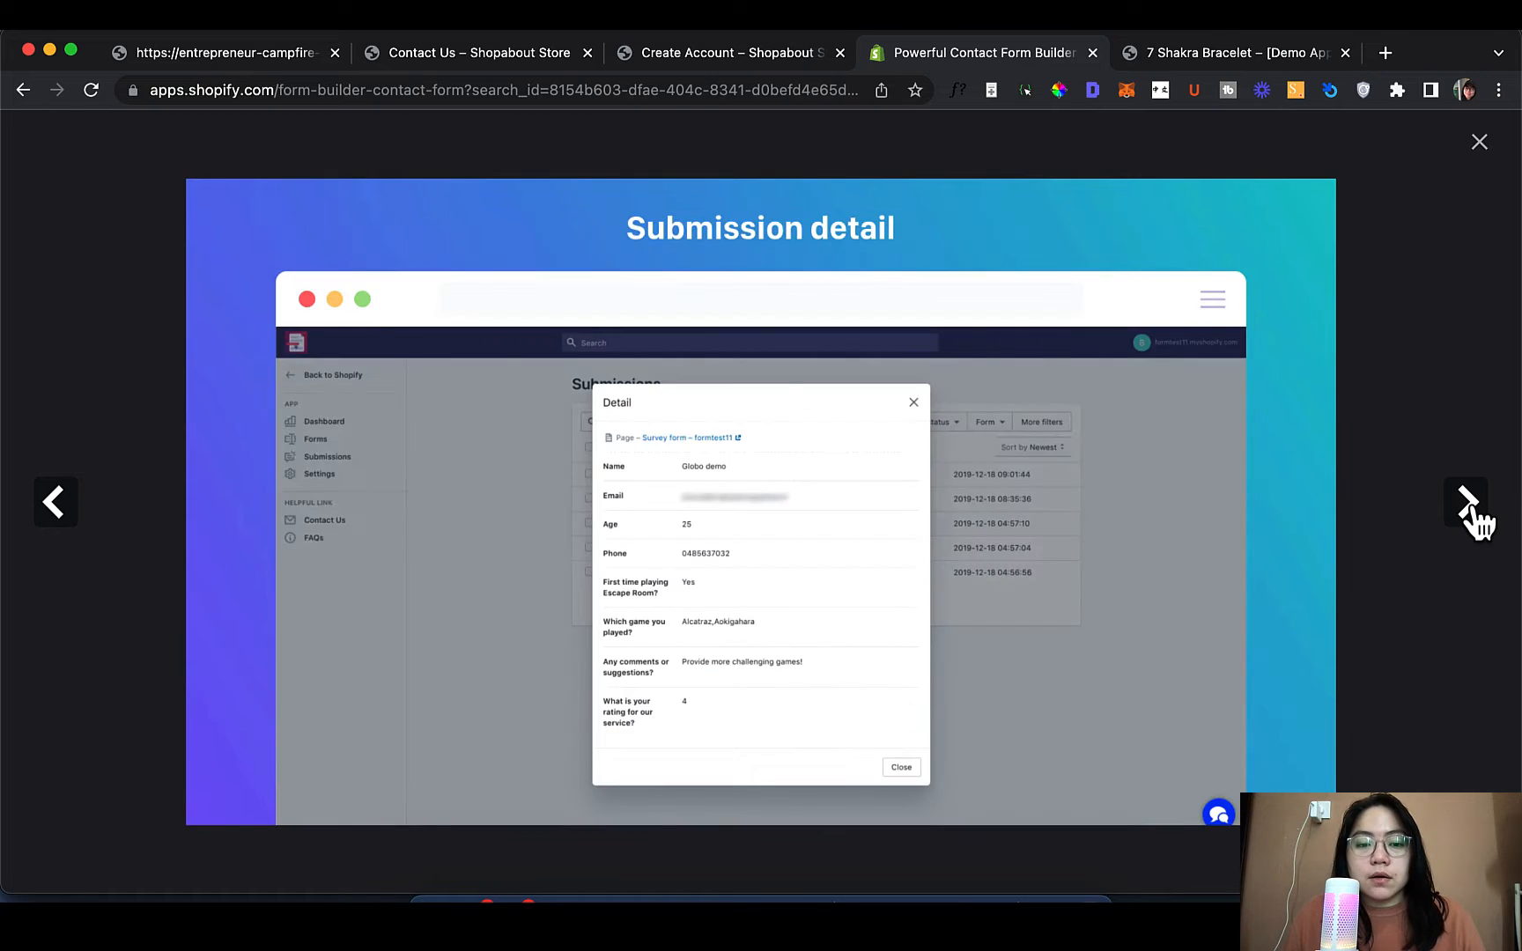
pyautogui.click(1462, 520)
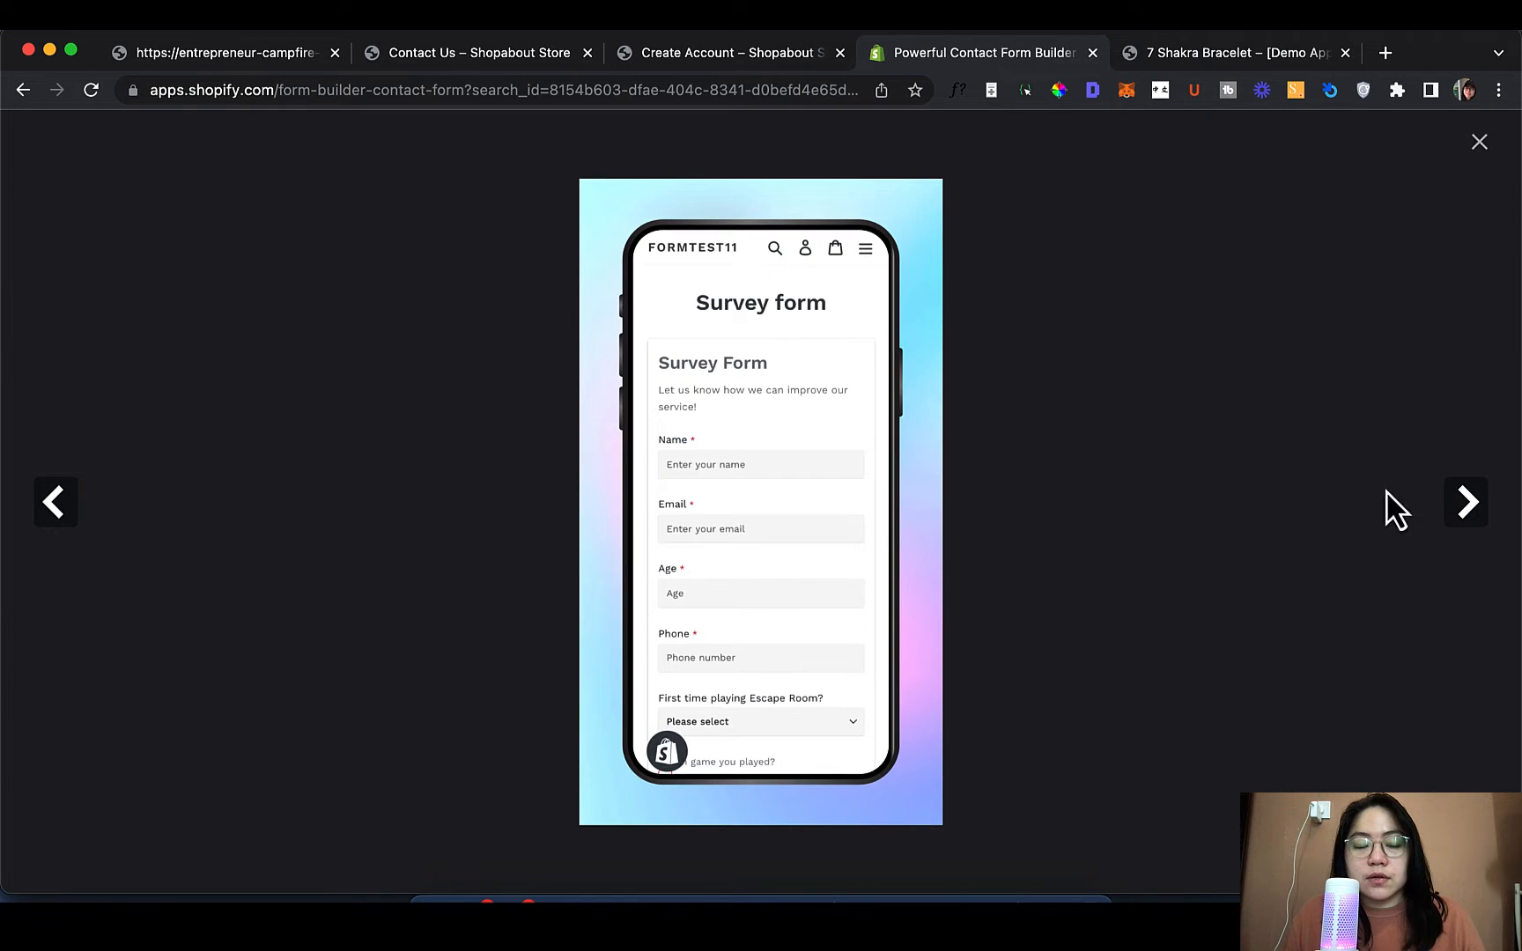
pyautogui.click(79, 518)
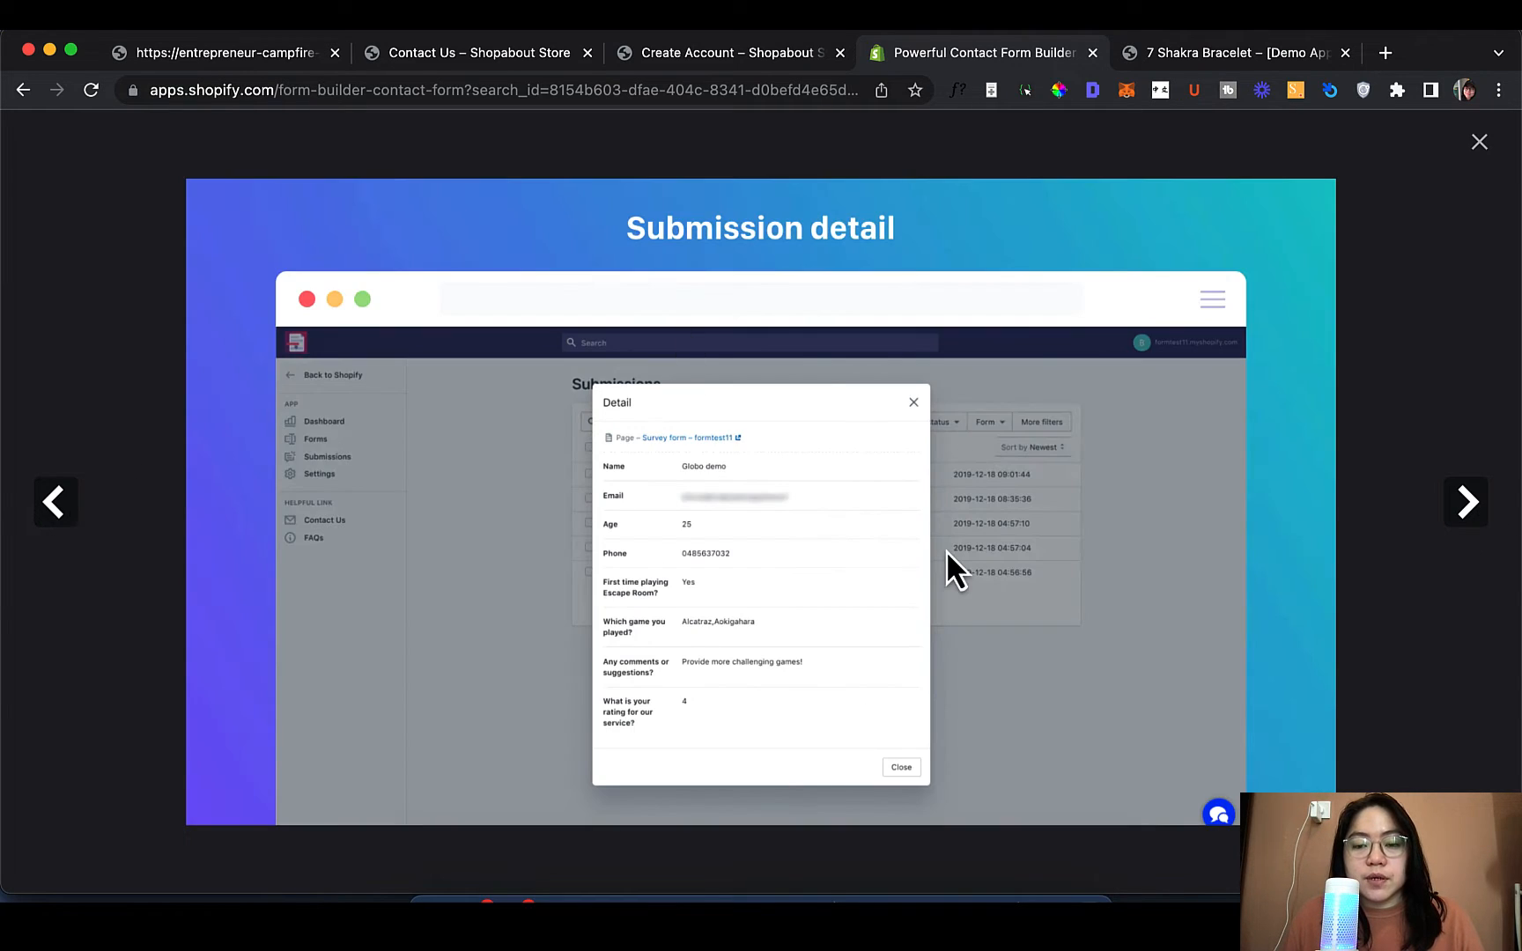
pyautogui.click(1465, 518)
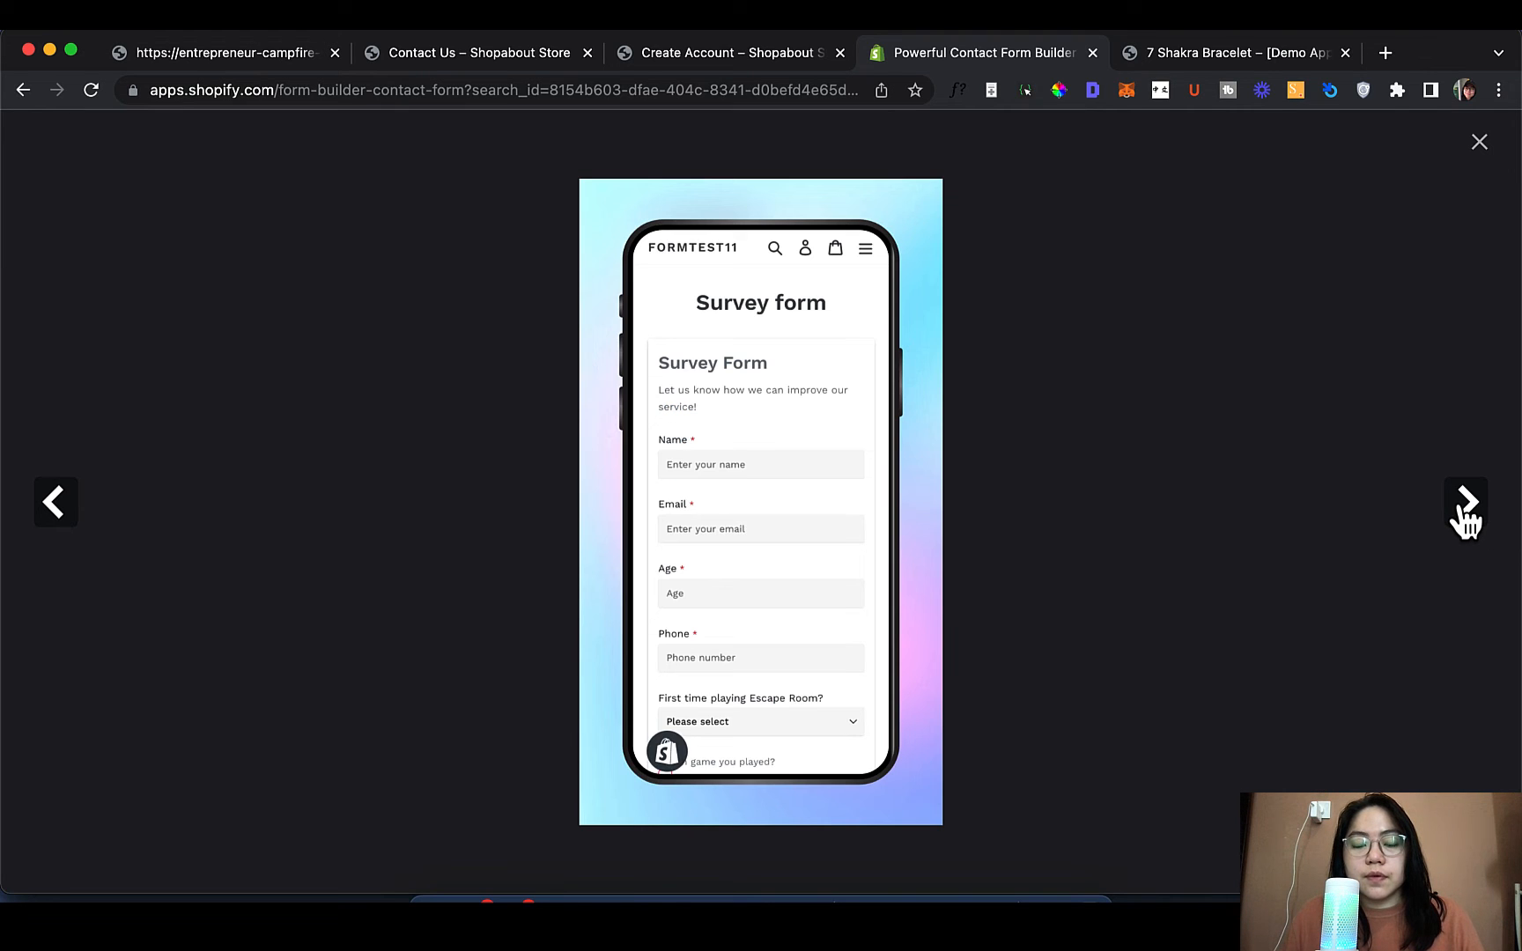
pyautogui.click(1465, 518)
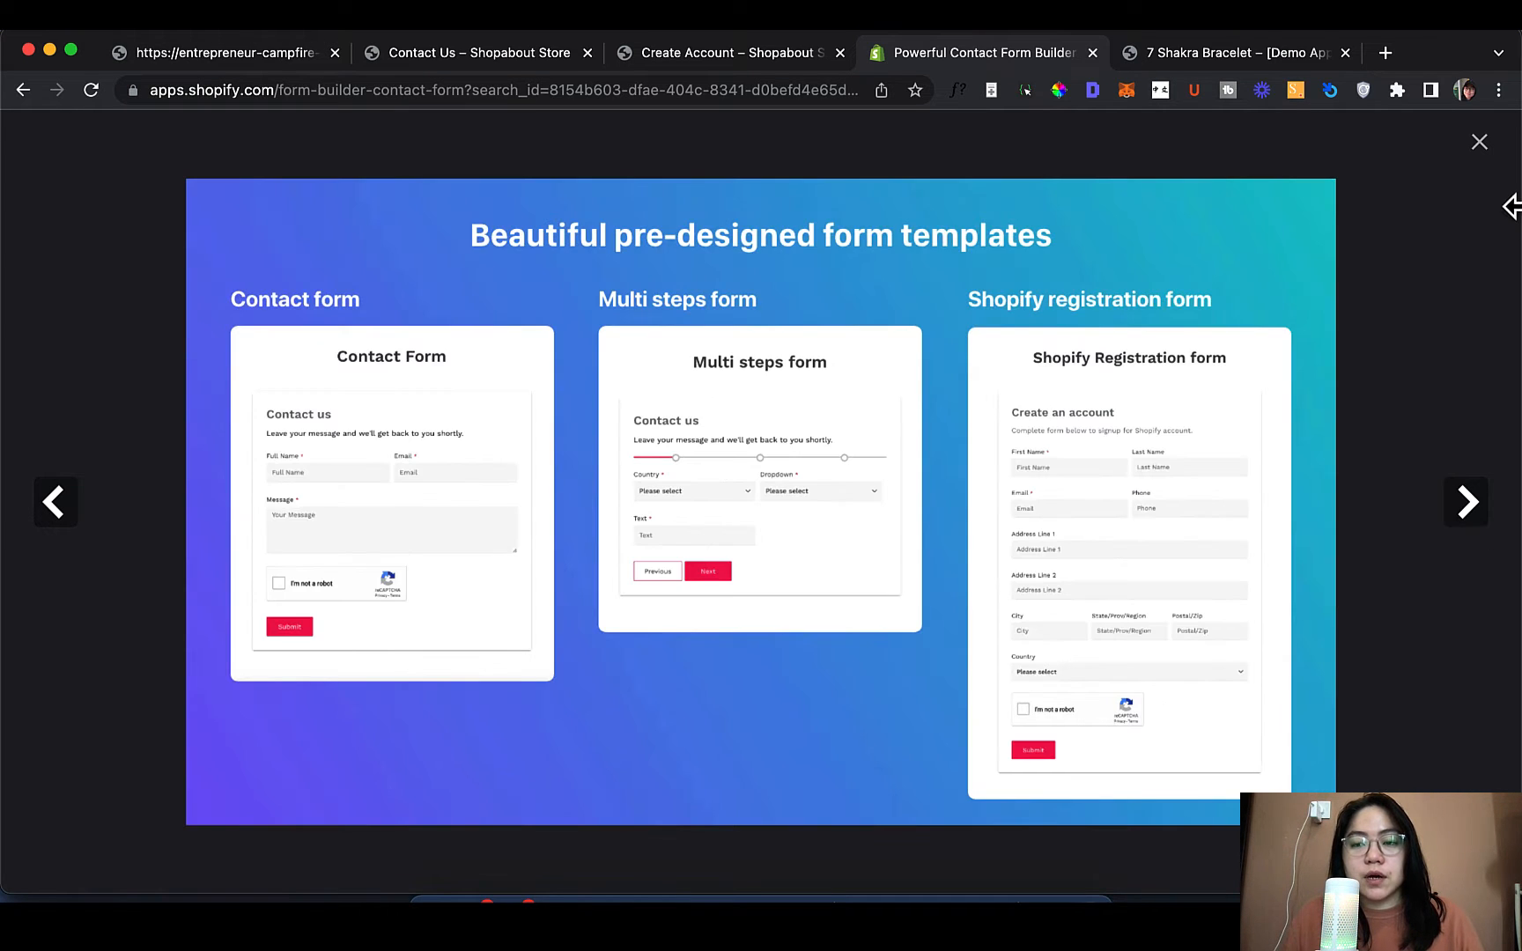
# Close the screenshot viewer and scroll to the Free and $9.99/month Premium pricing plans
pyautogui.click(1490, 171)
pyautogui.scroll(-5, 423, 604)
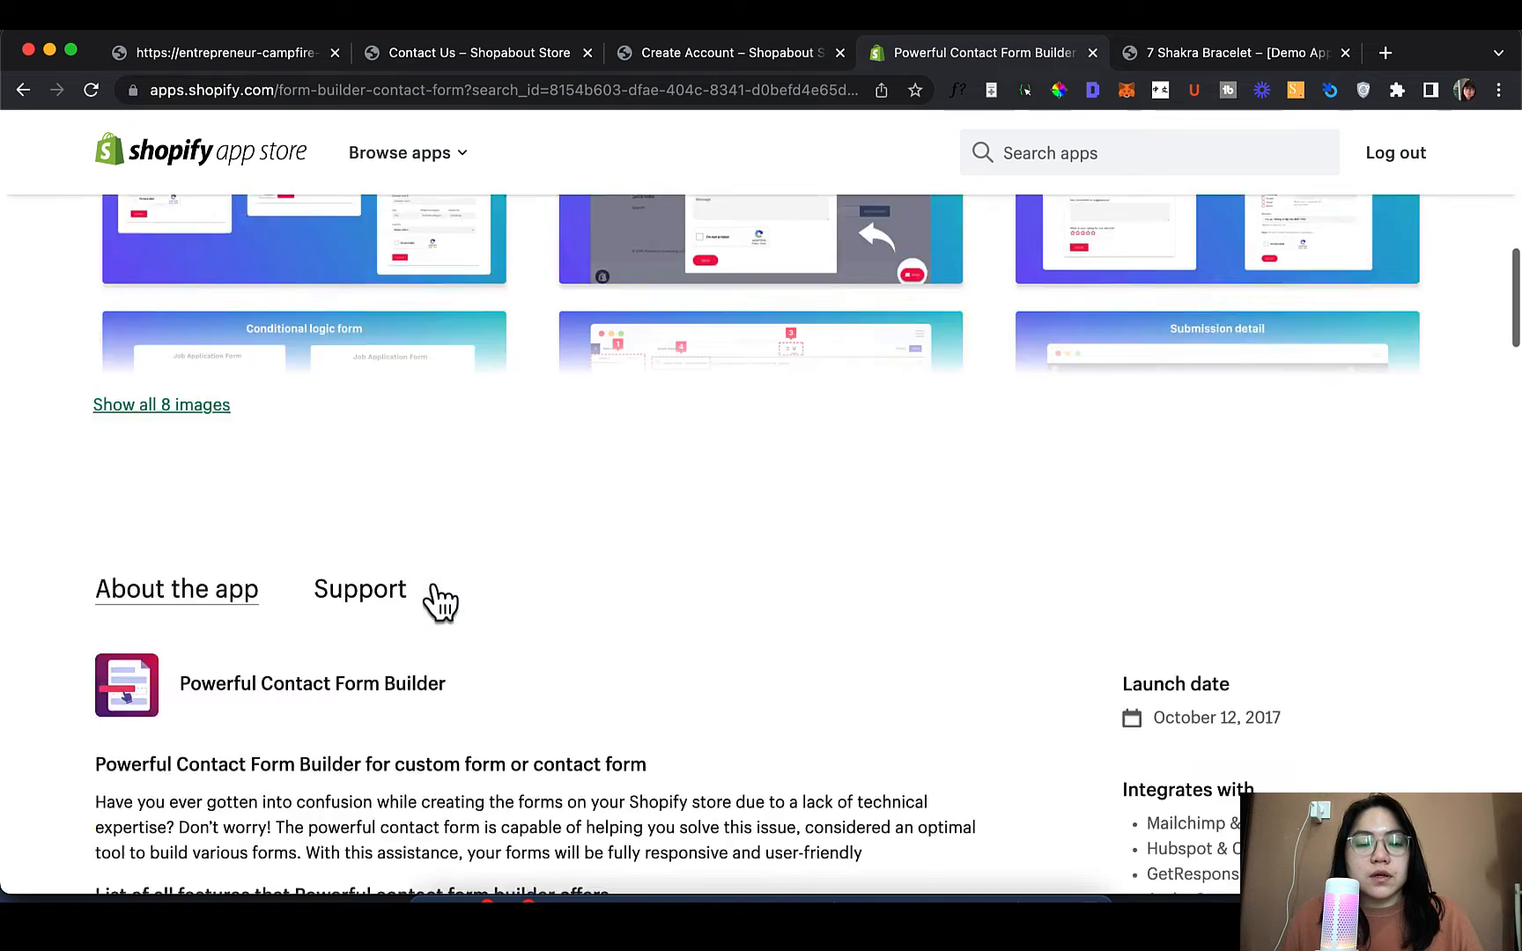
pyautogui.scroll(-5, 408, 604)
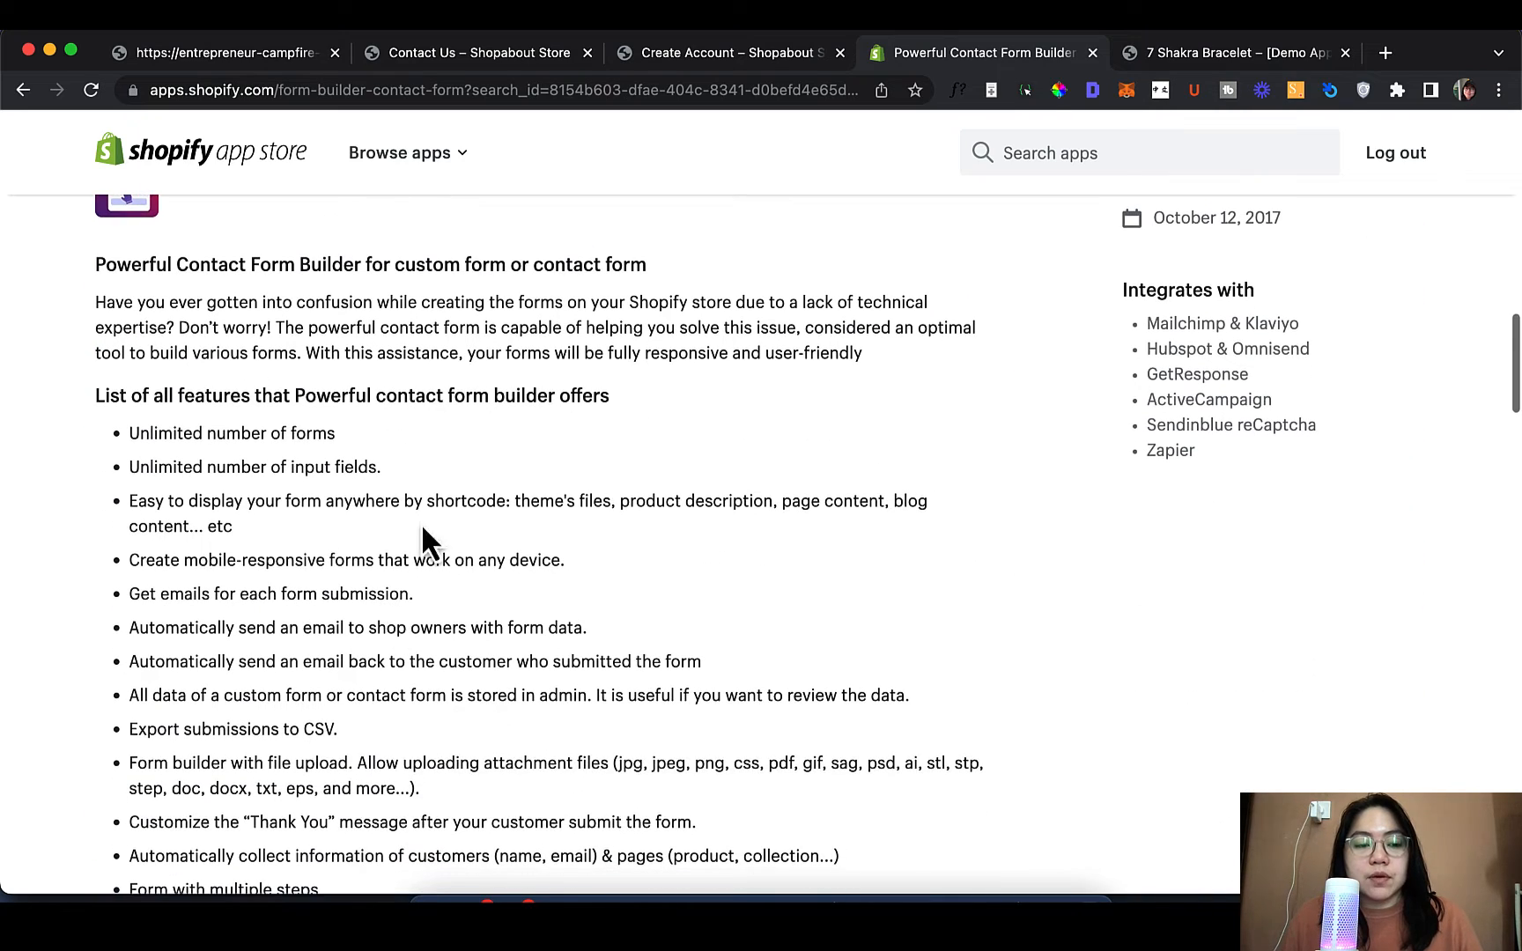
pyautogui.scroll(-3, 372, 405)
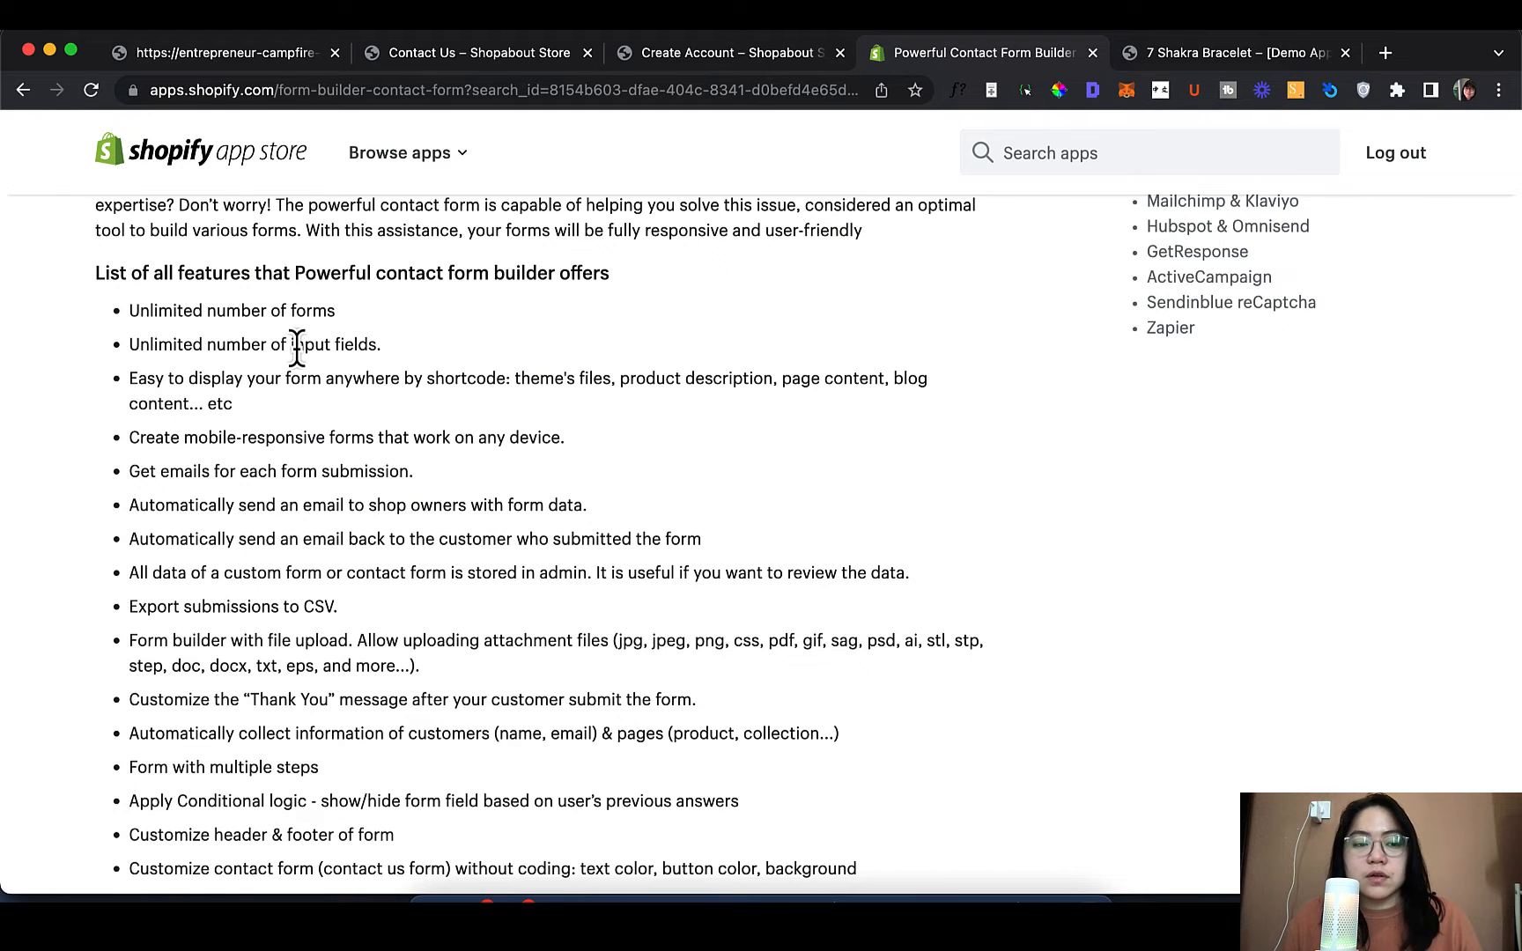
pyautogui.scroll(-2, 259, 408)
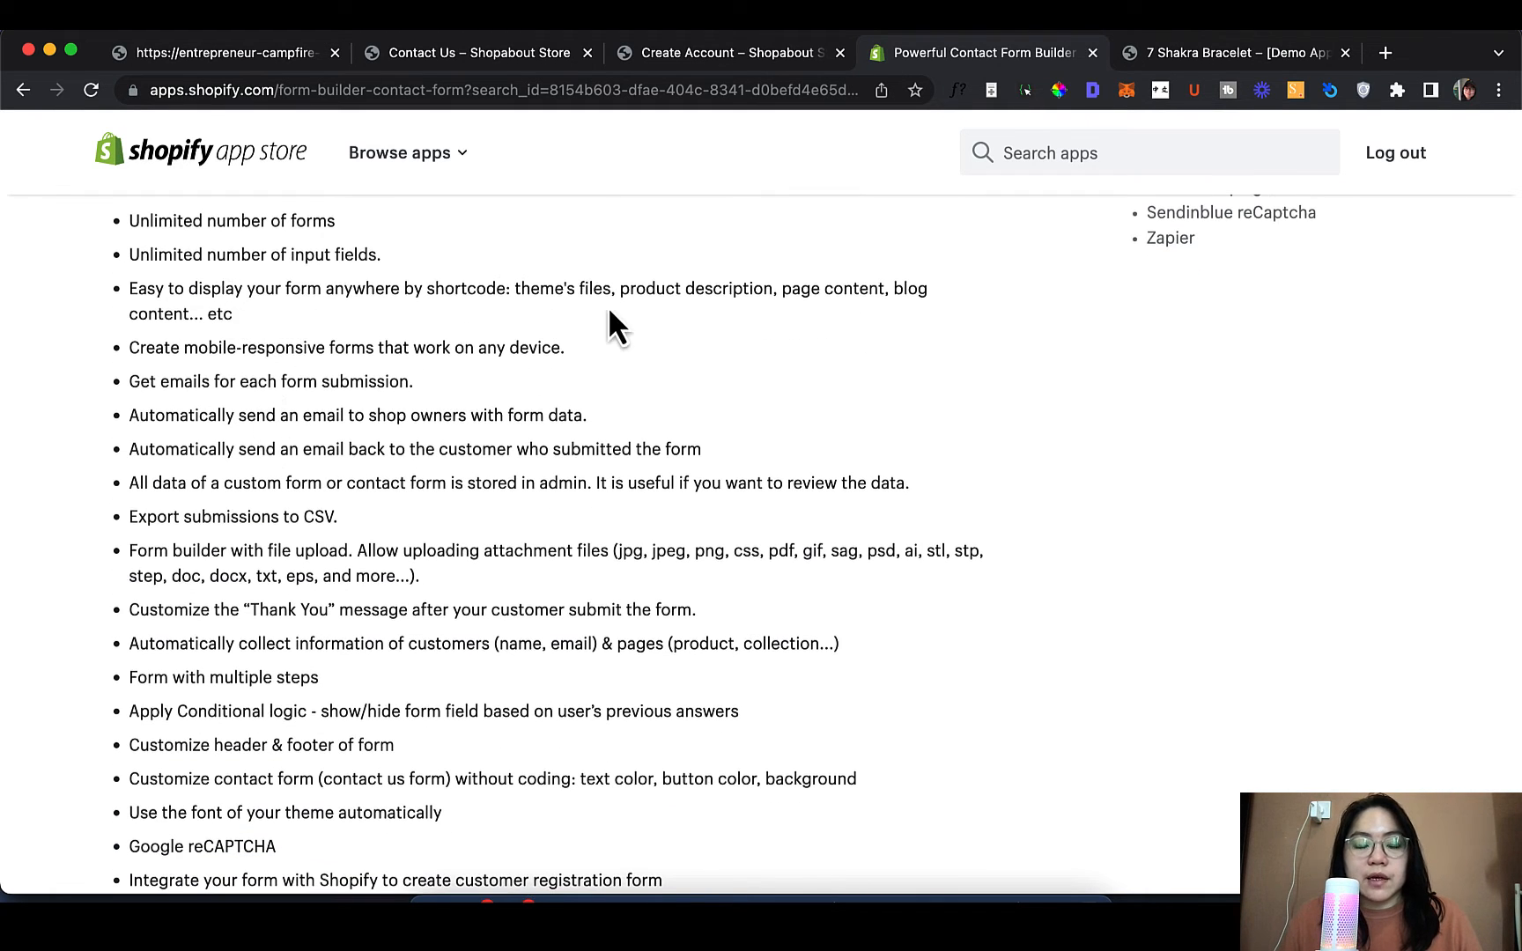
pyautogui.scroll(-5, 519, 388)
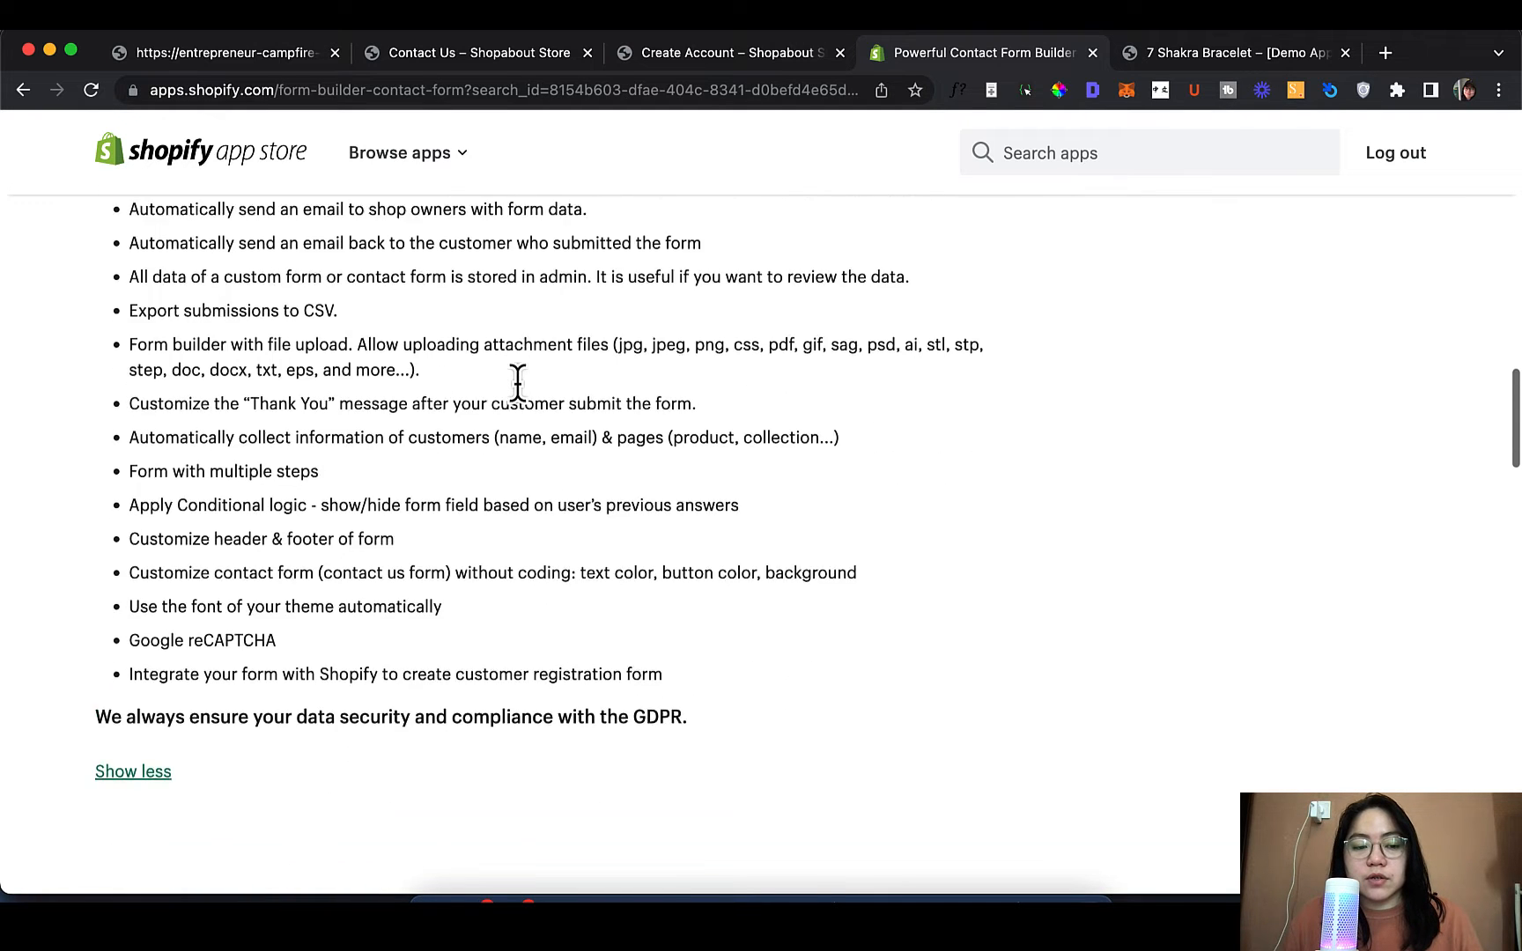
pyautogui.scroll(1, 519, 388)
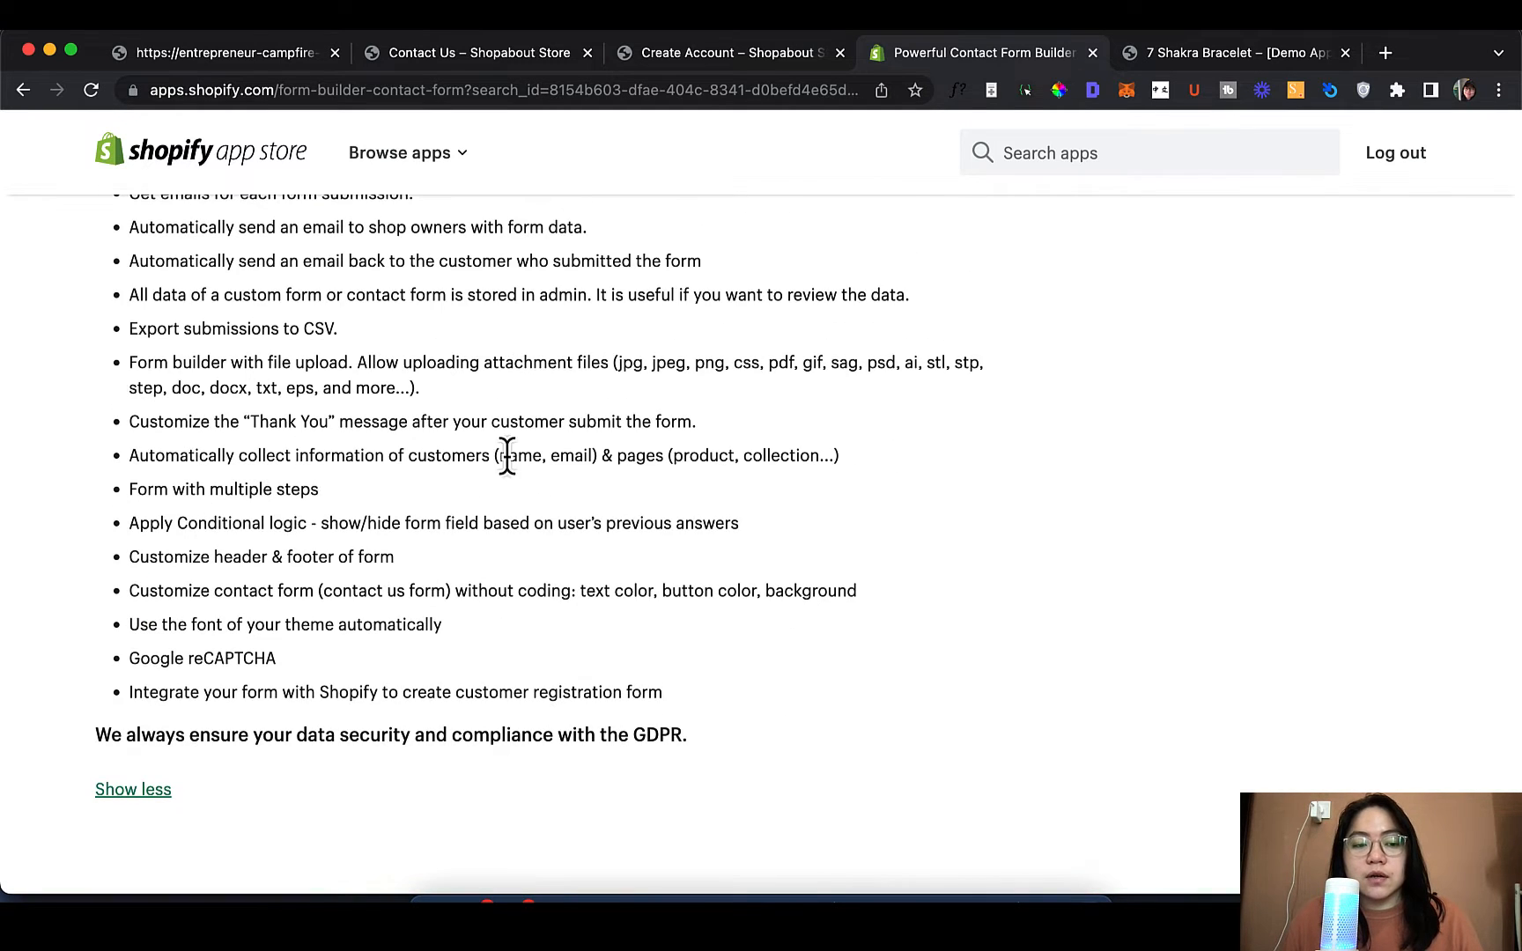
pyautogui.scroll(-10, 596, 462)
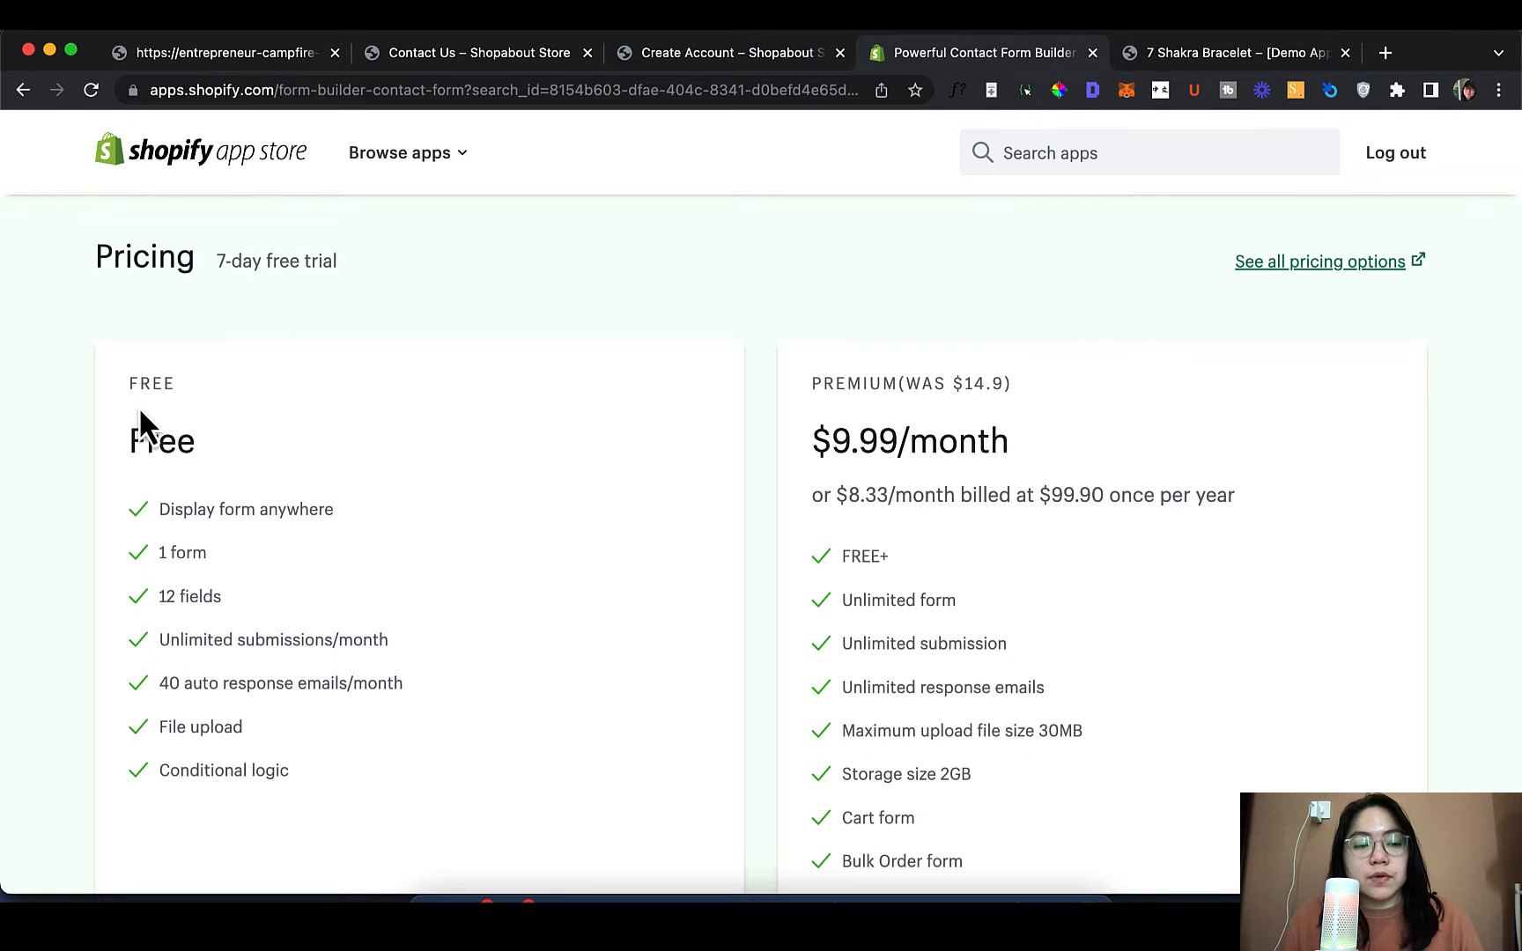
pyautogui.scroll(-1, 125, 504)
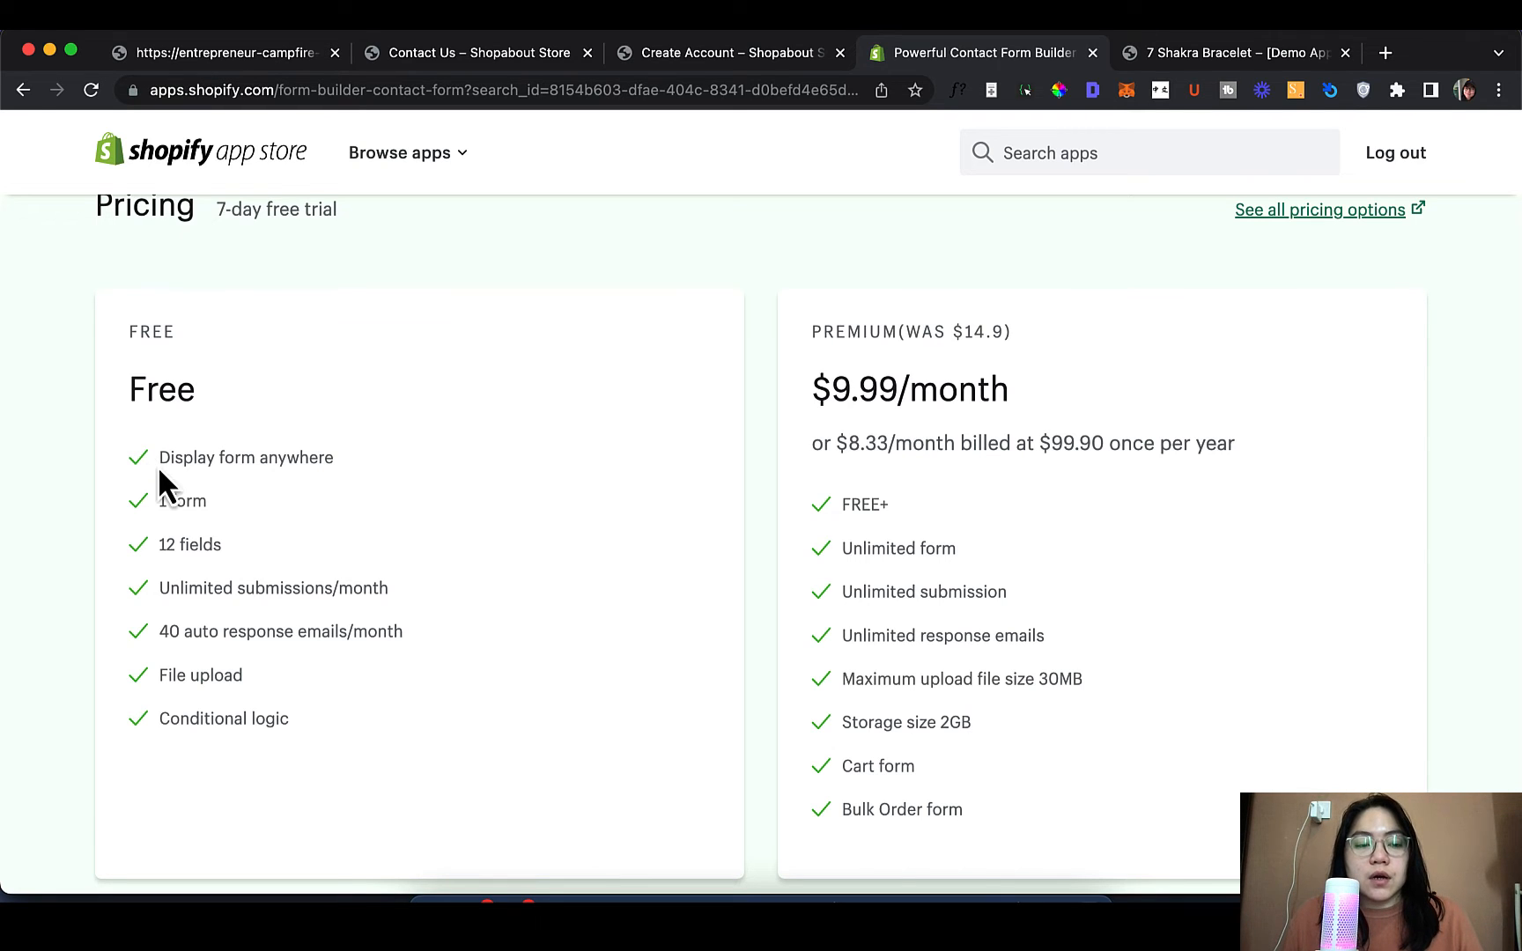
pyautogui.moveTo(161, 460); pyautogui.dragTo(445, 478)
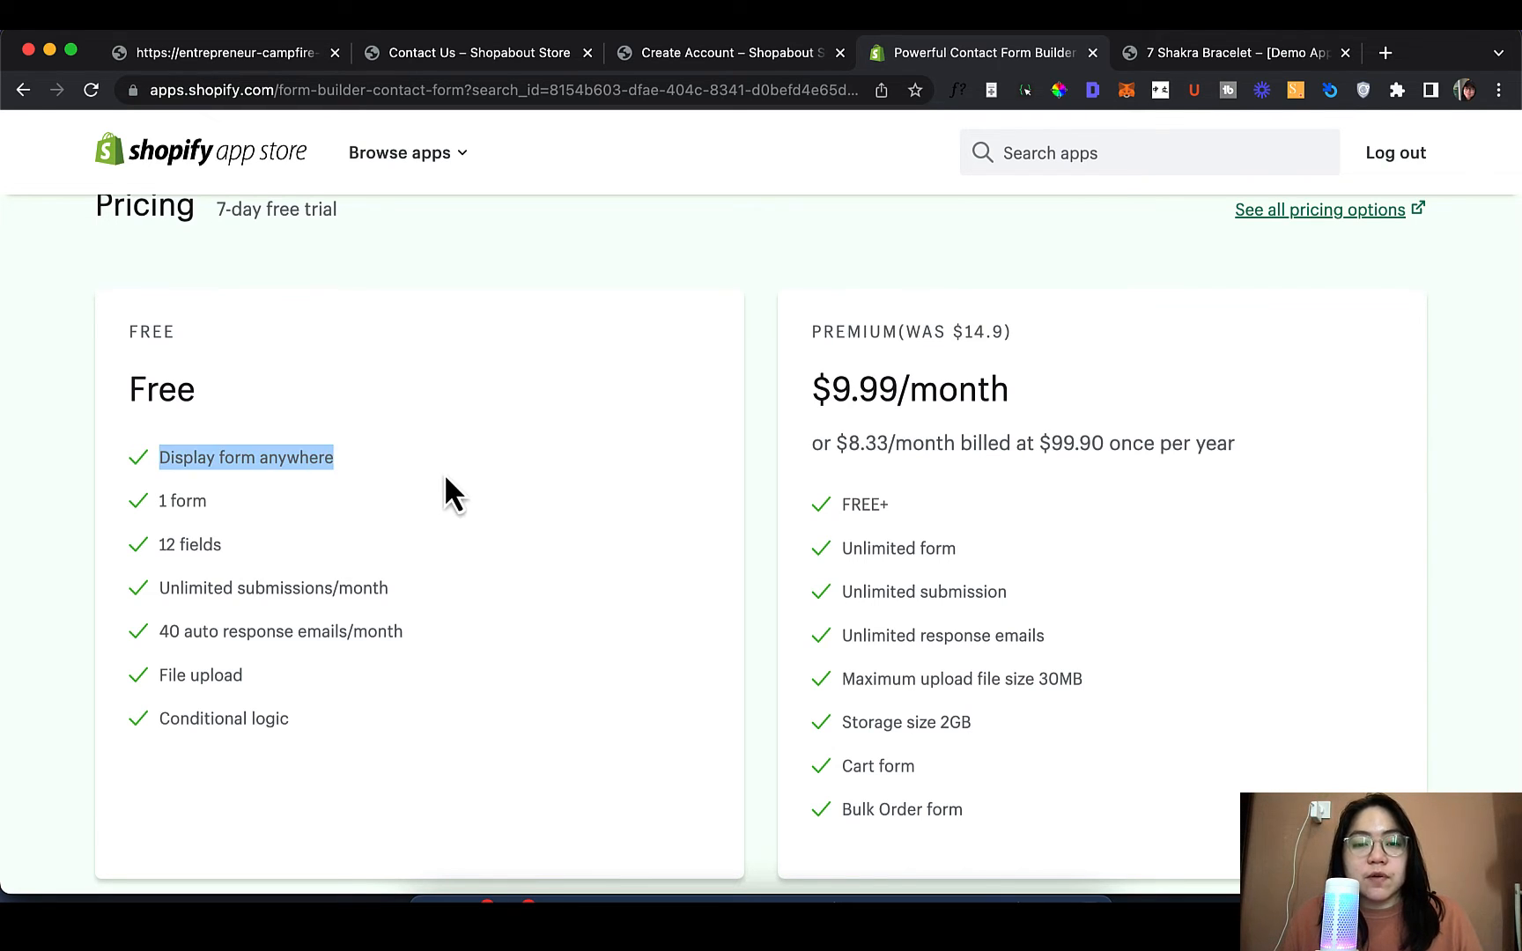
pyautogui.click(445, 479)
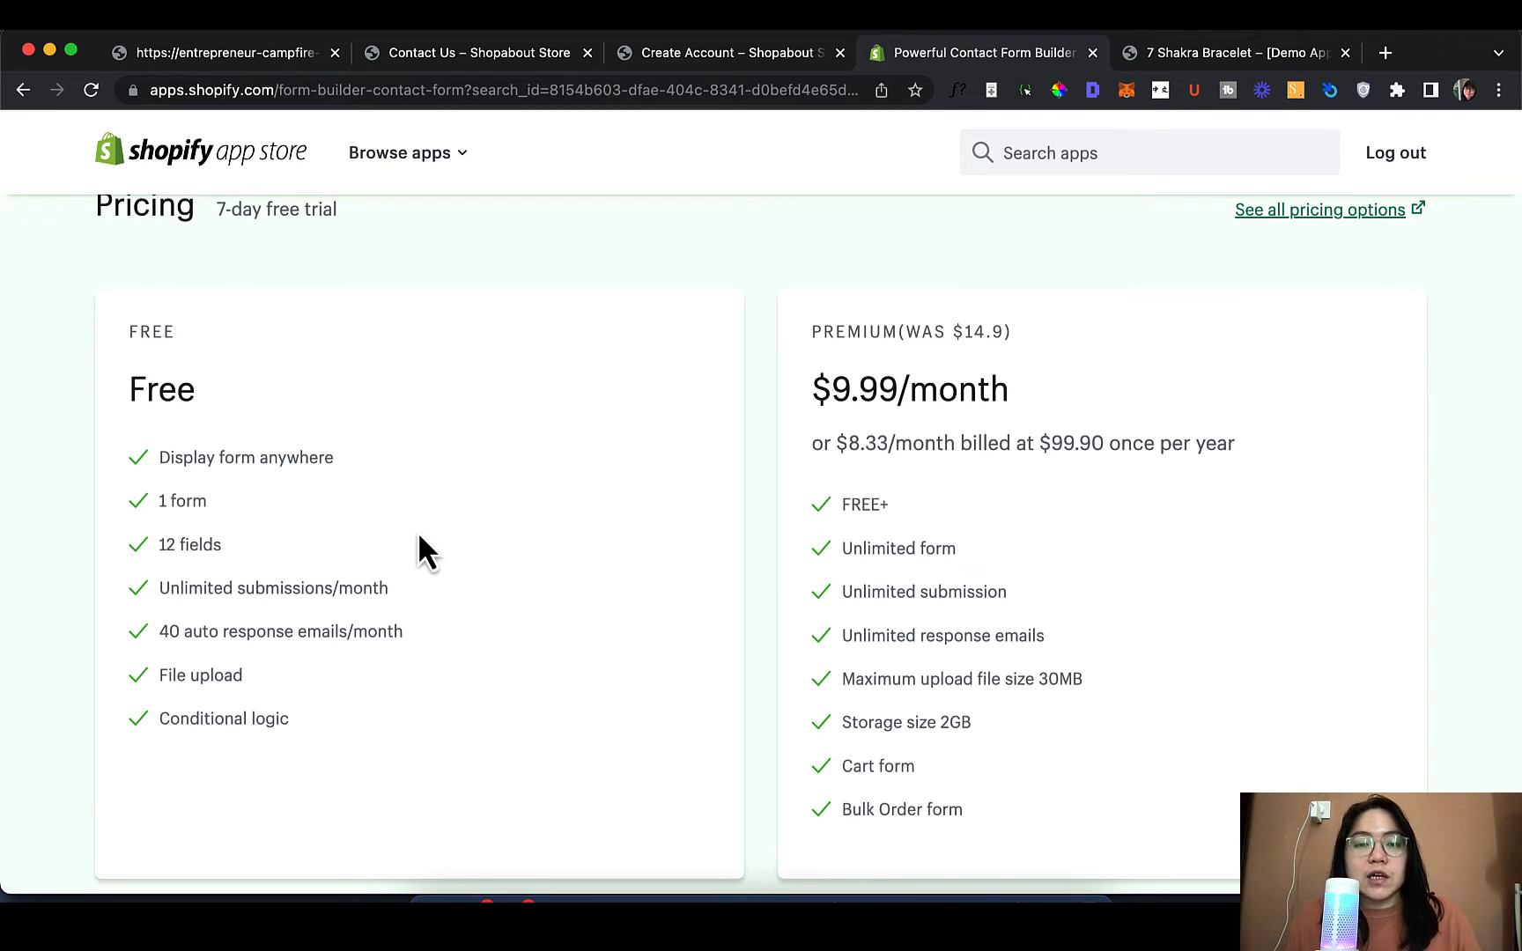
pyautogui.scroll(-1, 217, 435)
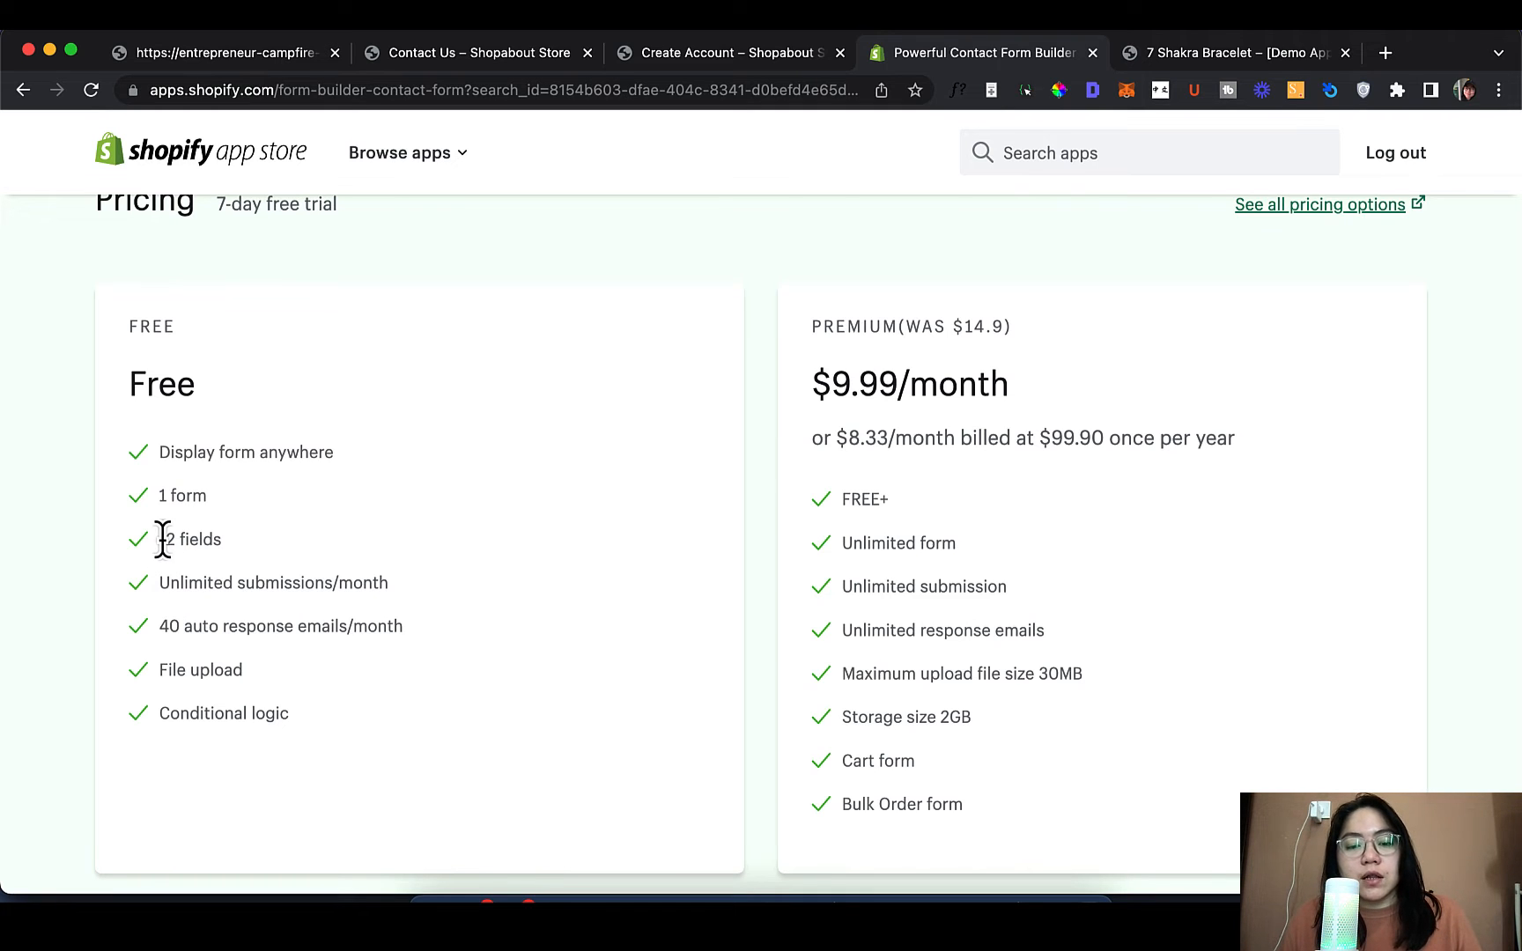
pyautogui.moveTo(163, 539); pyautogui.dragTo(237, 539)
pyautogui.click(237, 540)
pyautogui.scroll(-2, 237, 539)
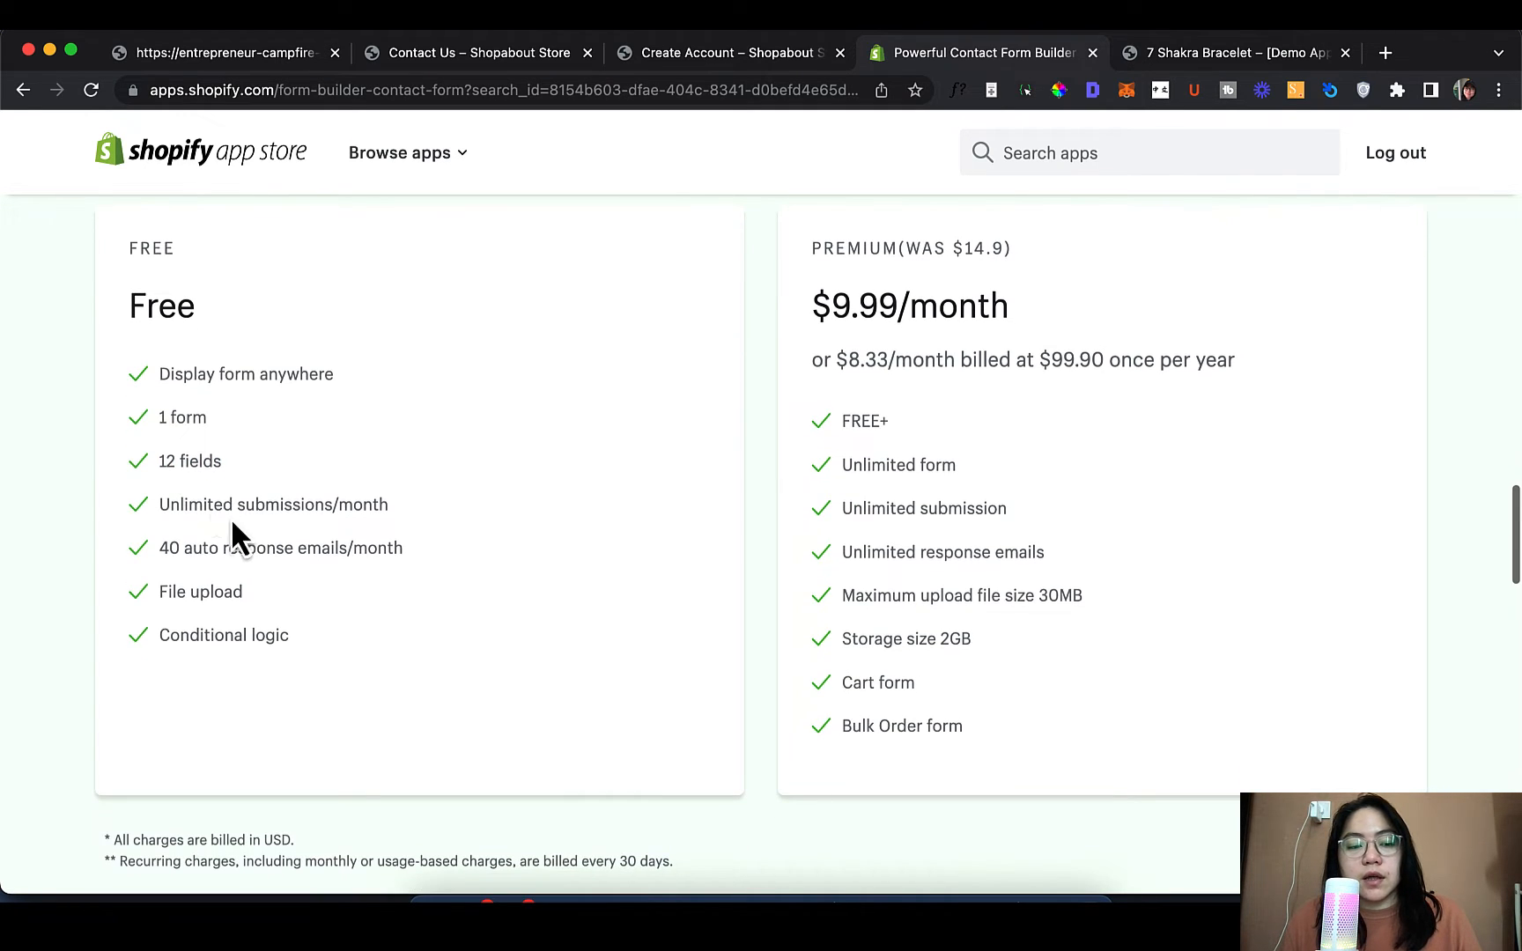
pyautogui.moveTo(159, 509); pyautogui.dragTo(139, 564)
pyautogui.click(436, 508)
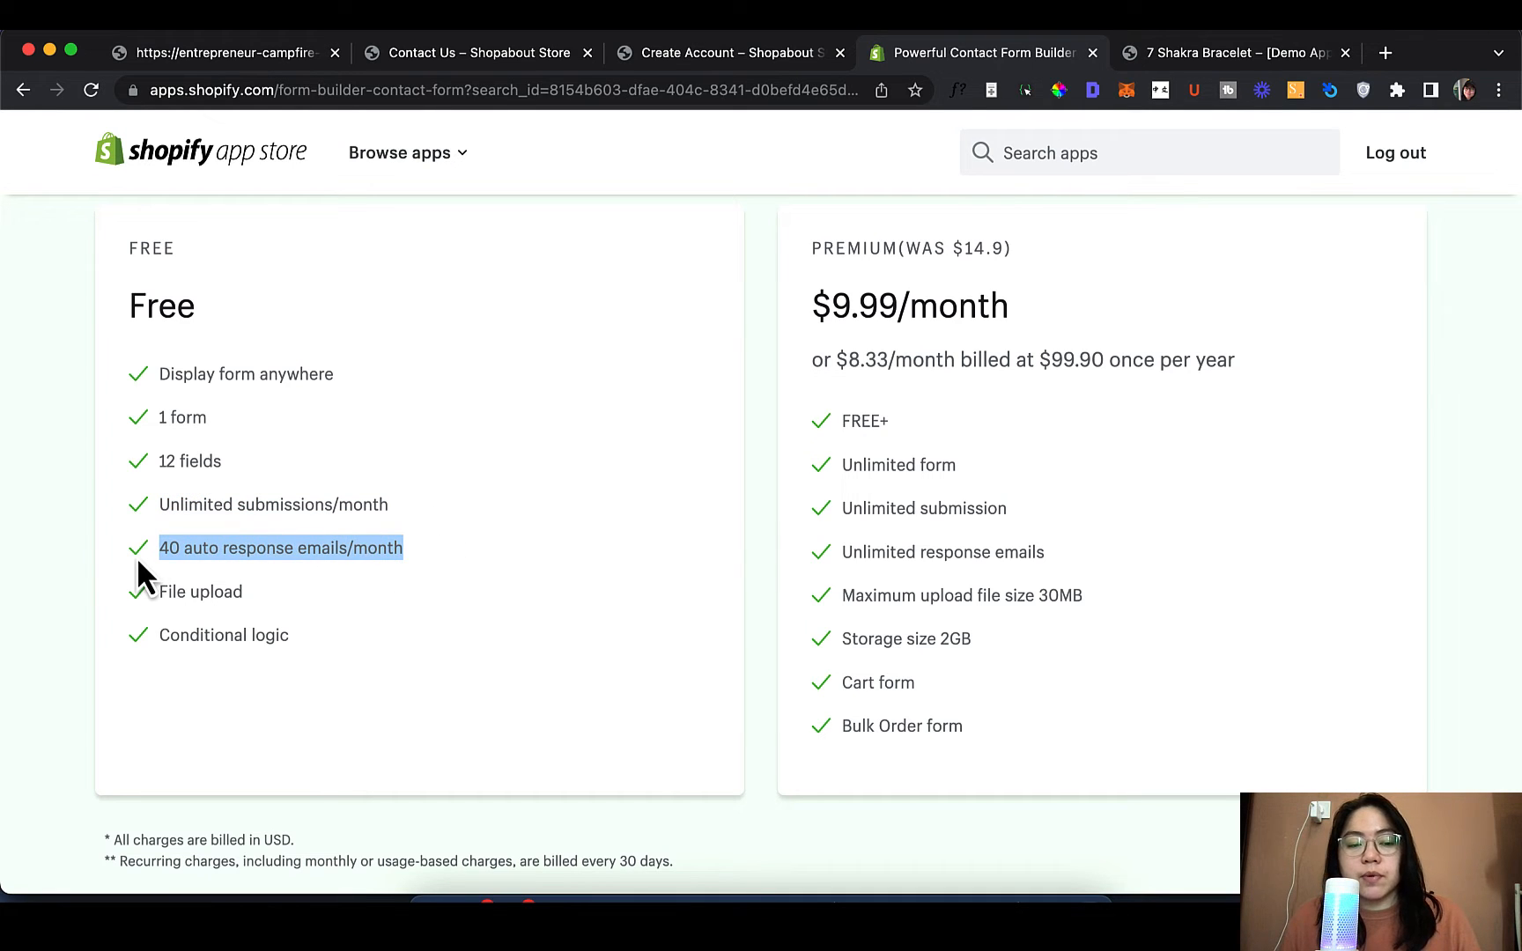
pyautogui.click(495, 573)
pyautogui.moveTo(268, 595); pyautogui.dragTo(143, 606)
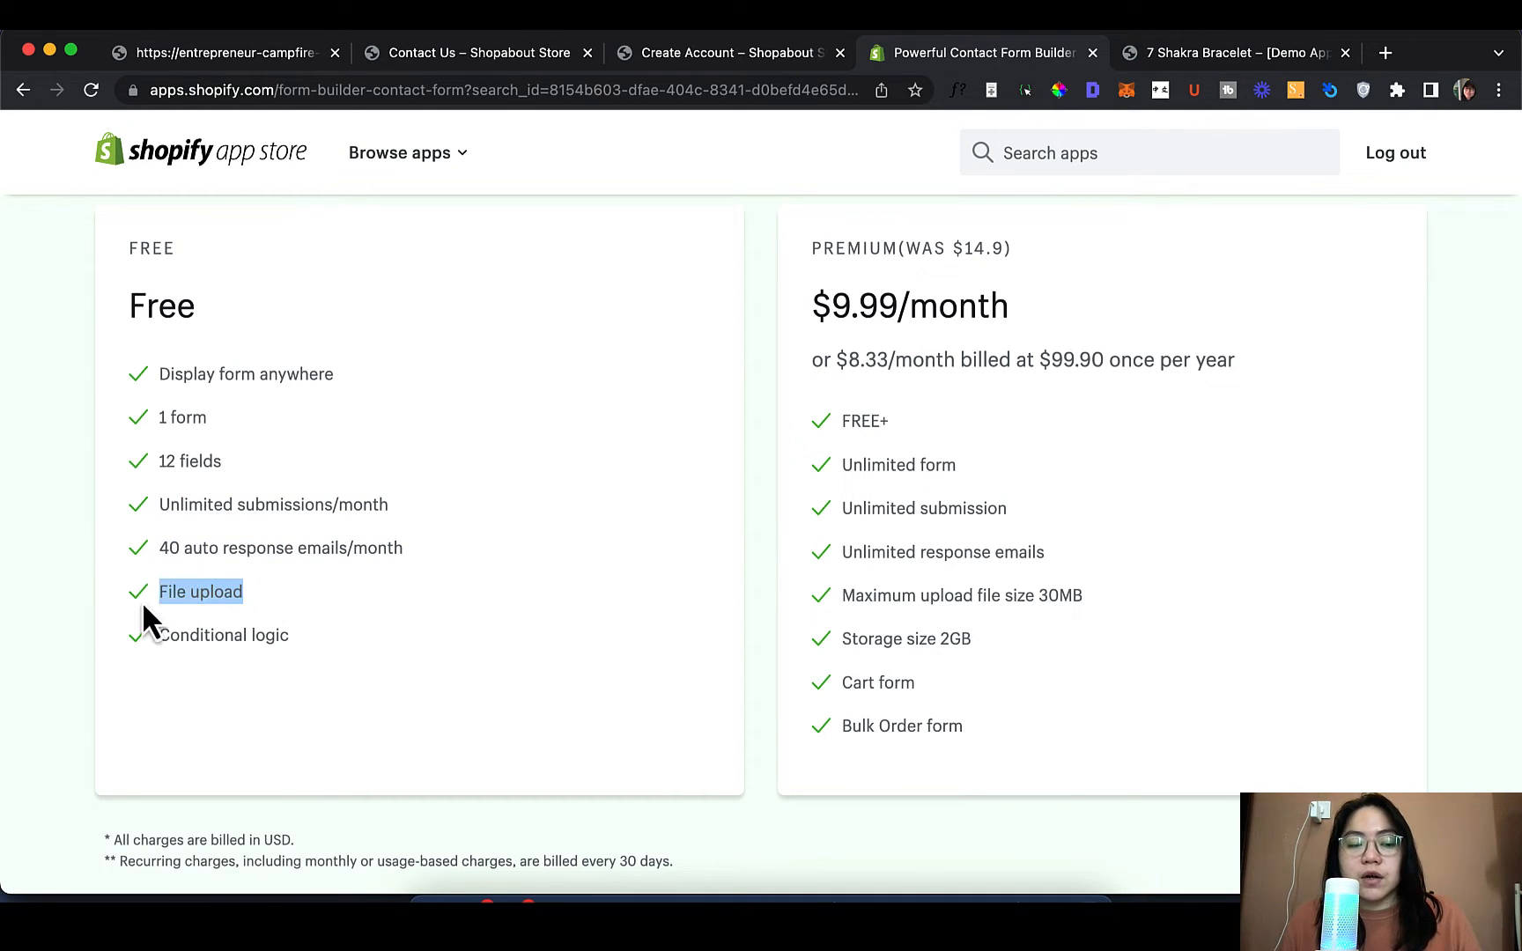
pyautogui.click(500, 606)
pyautogui.moveTo(345, 645); pyautogui.dragTo(173, 650)
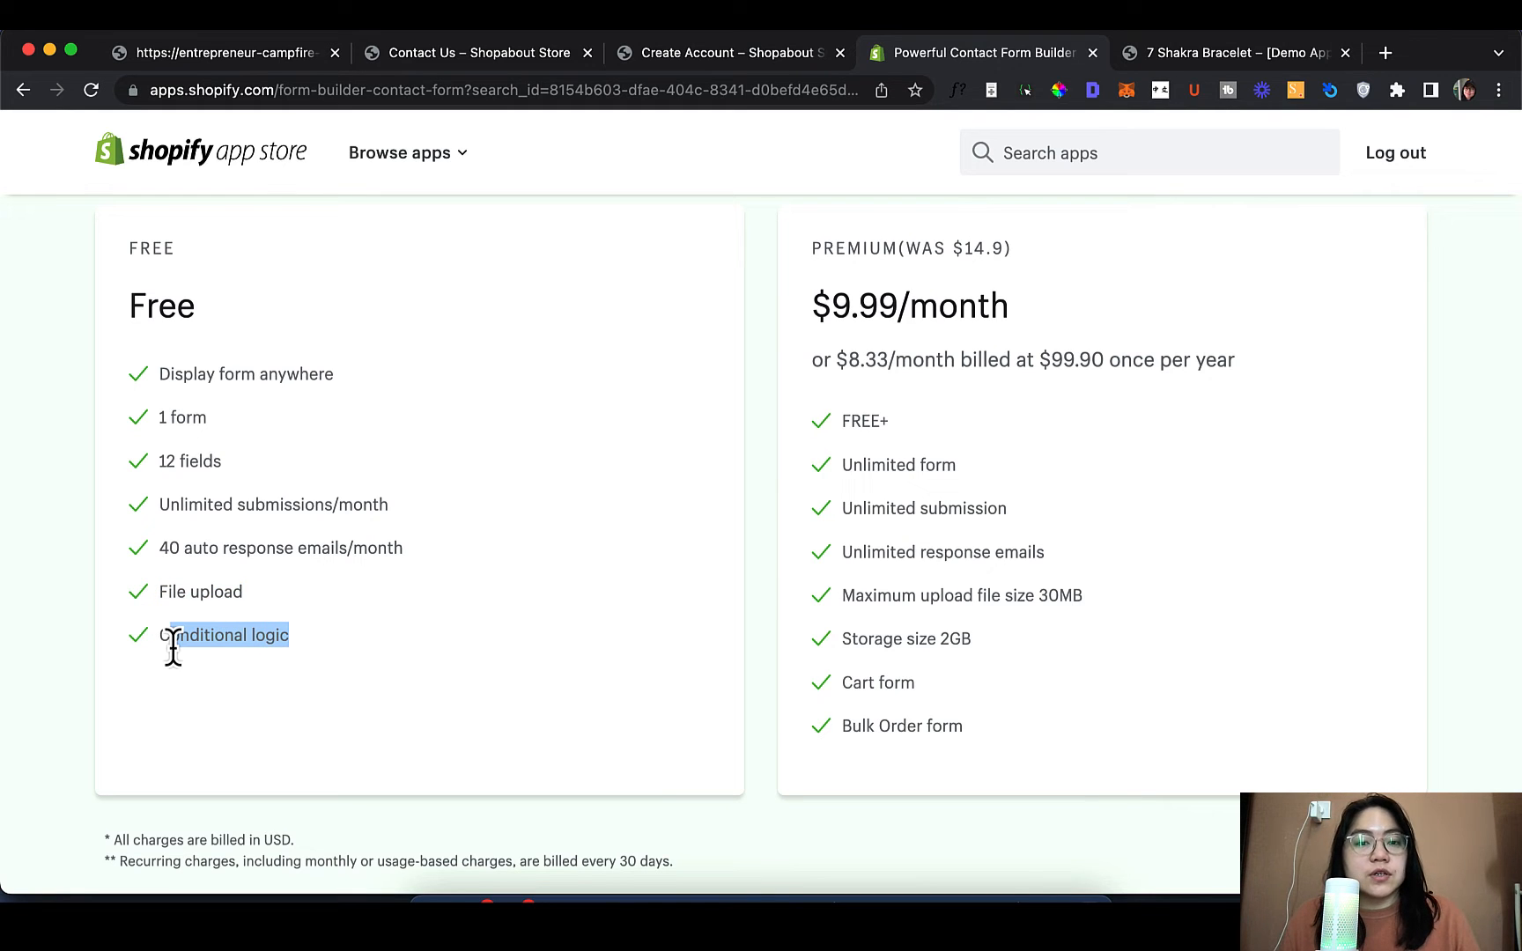
pyautogui.click(343, 605)
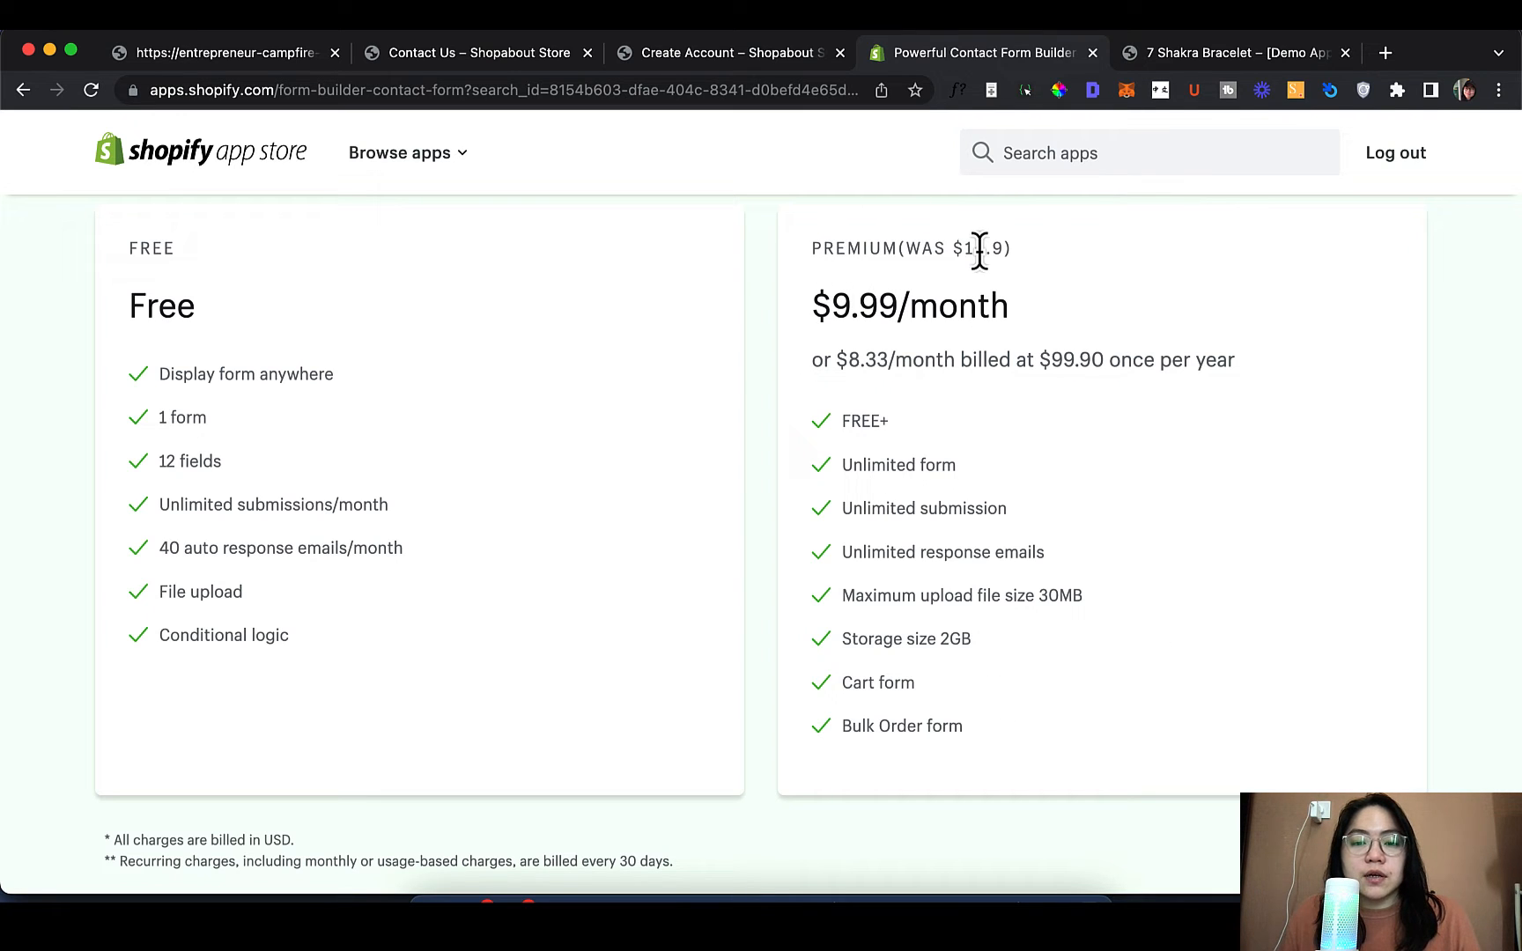
# Highlight the $9.99/month Premium price and the old $14.9 price
pyautogui.moveTo(815, 313); pyautogui.dragTo(1010, 310)
pyautogui.click(1009, 311)
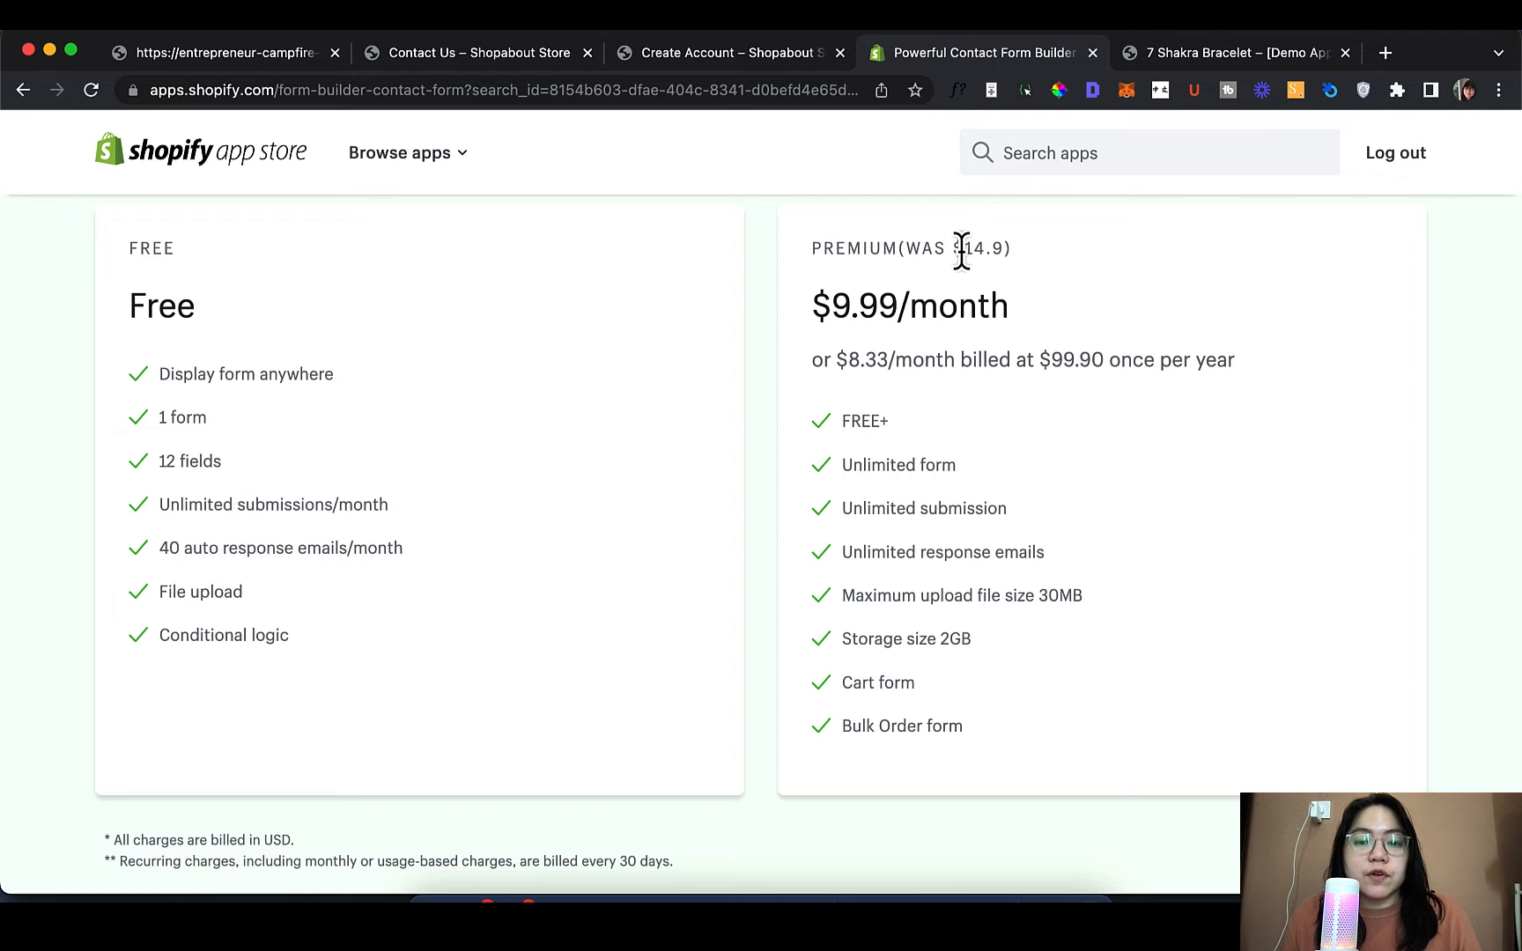
pyautogui.moveTo(973, 250); pyautogui.dragTo(1003, 249)
pyautogui.click(1002, 250)
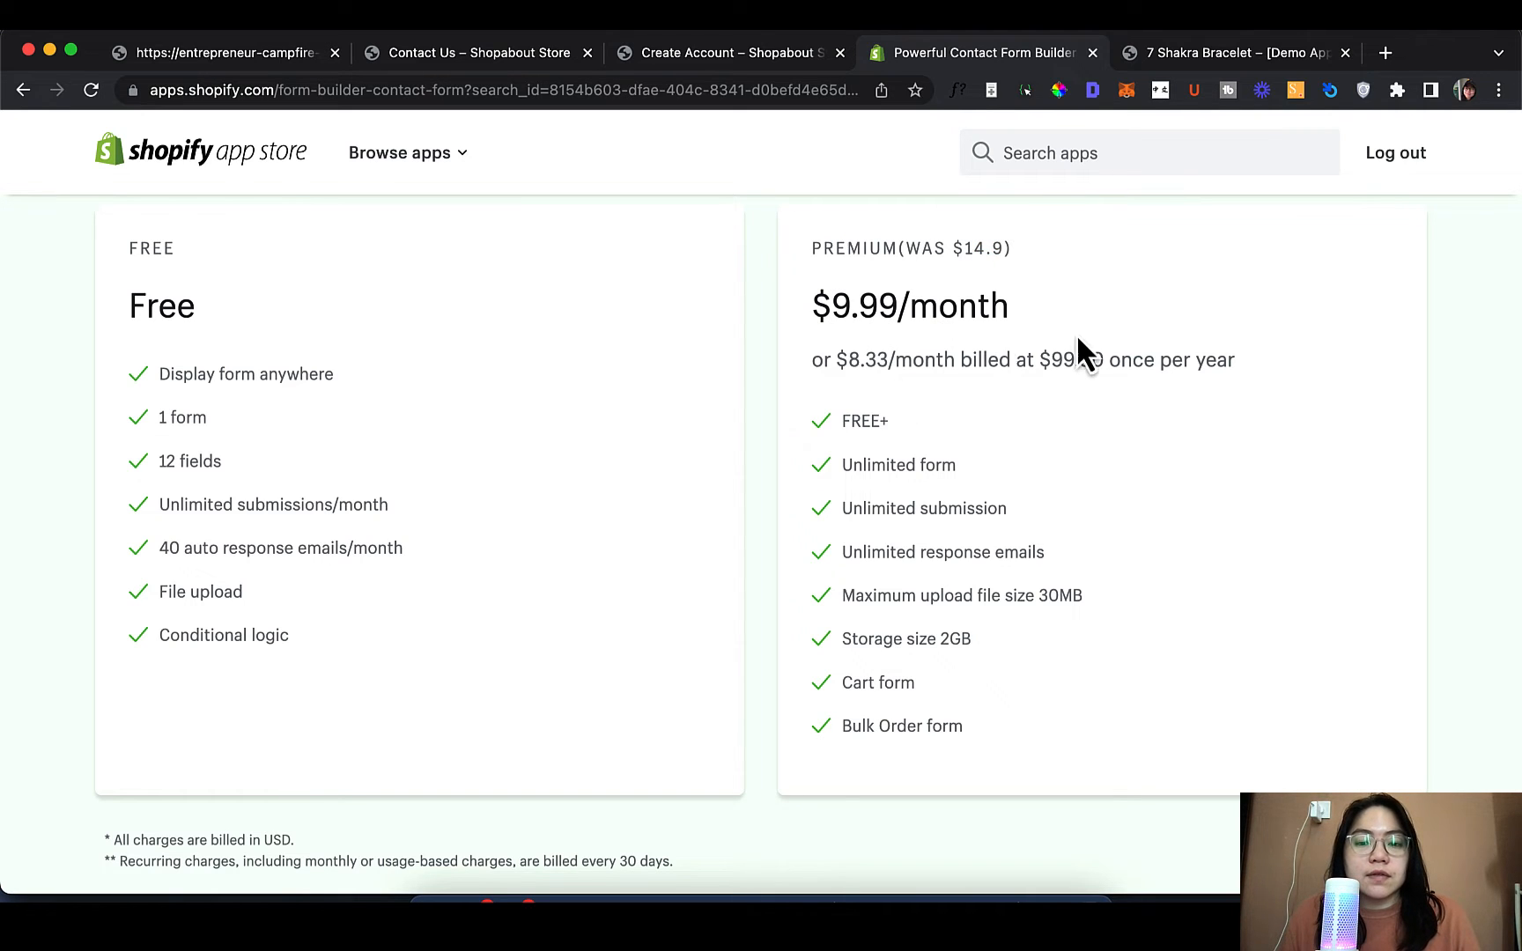
pyautogui.scroll(-3, 1080, 332)
pyautogui.scroll(2, 1080, 332)
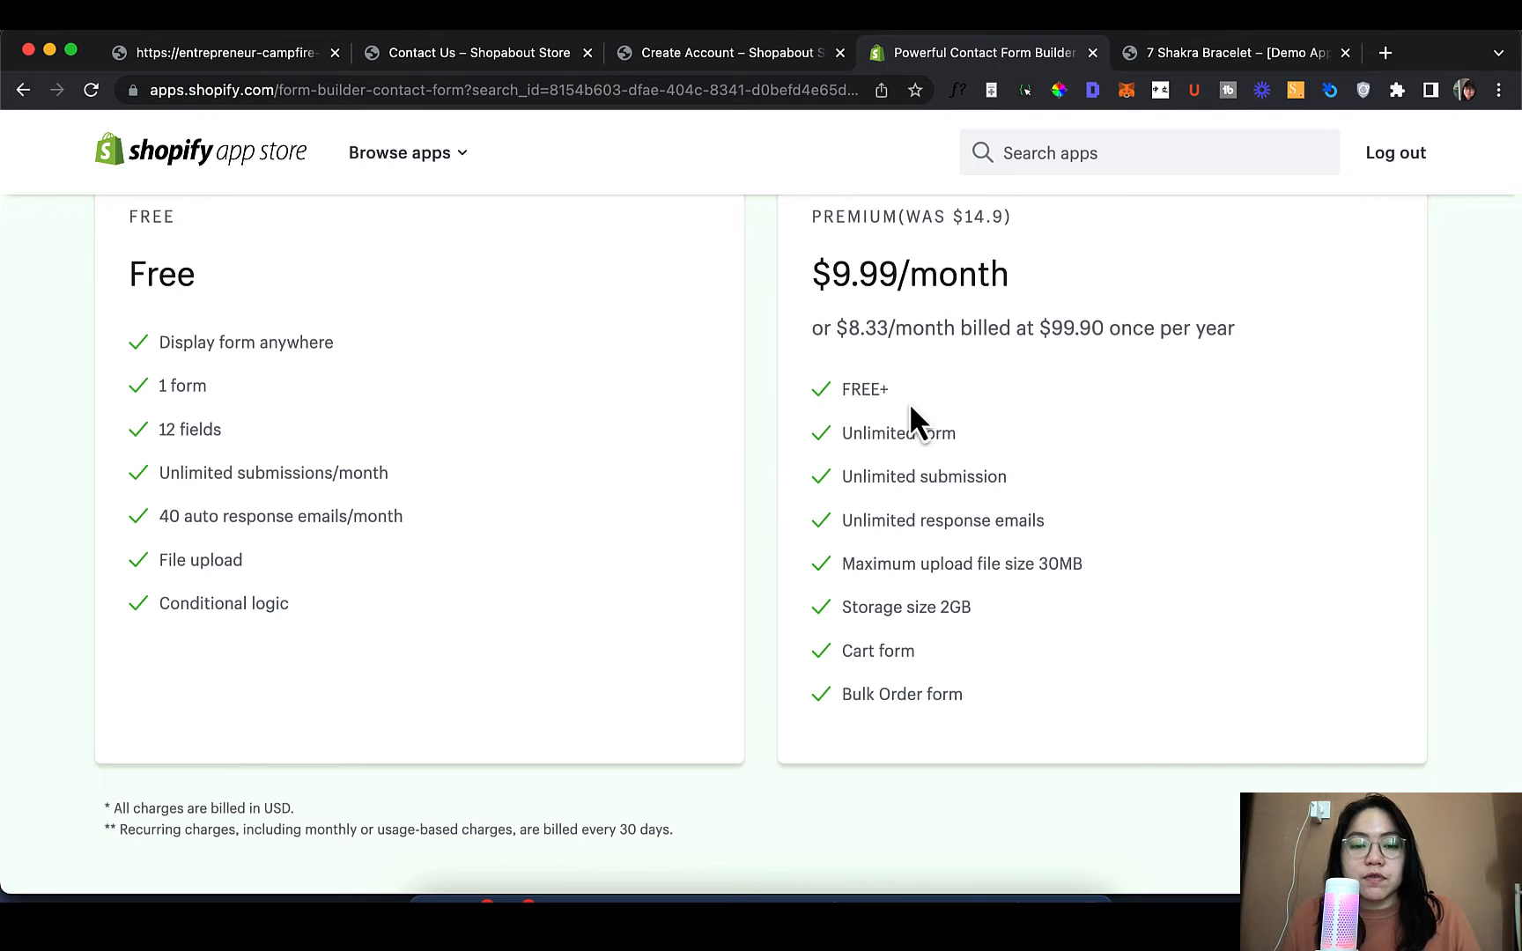
pyautogui.scroll(-1, 1036, 520)
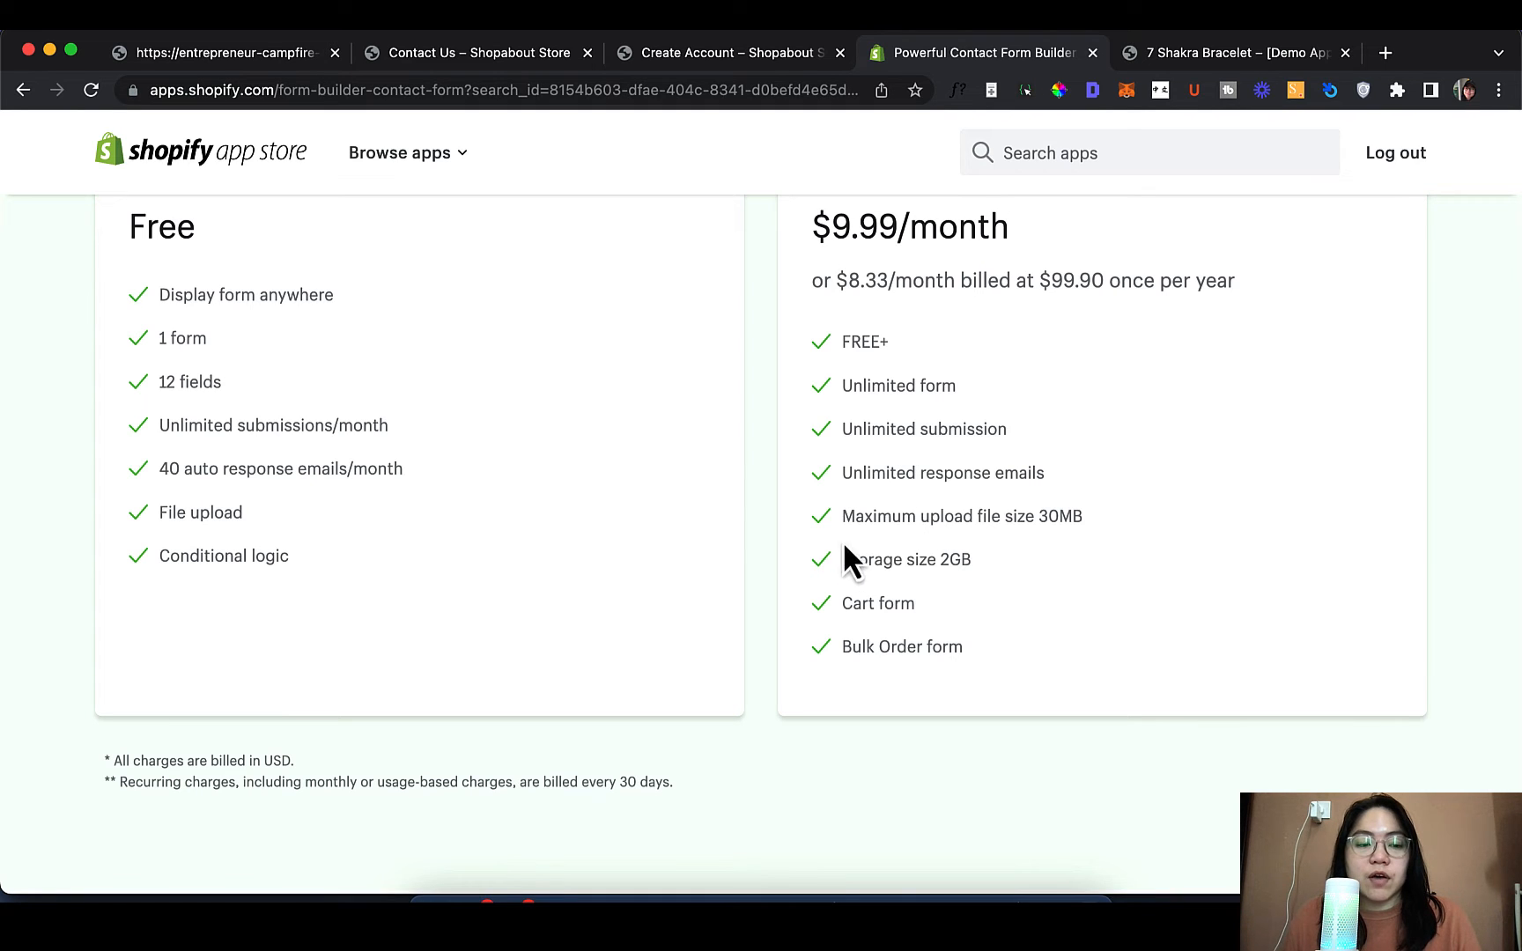
# Highlight Premium's 30MB upload, 2GB storage, Cart and Bulk Order form features, then scroll up
pyautogui.moveTo(921, 518); pyautogui.dragTo(1237, 545)
pyautogui.click(1057, 553)
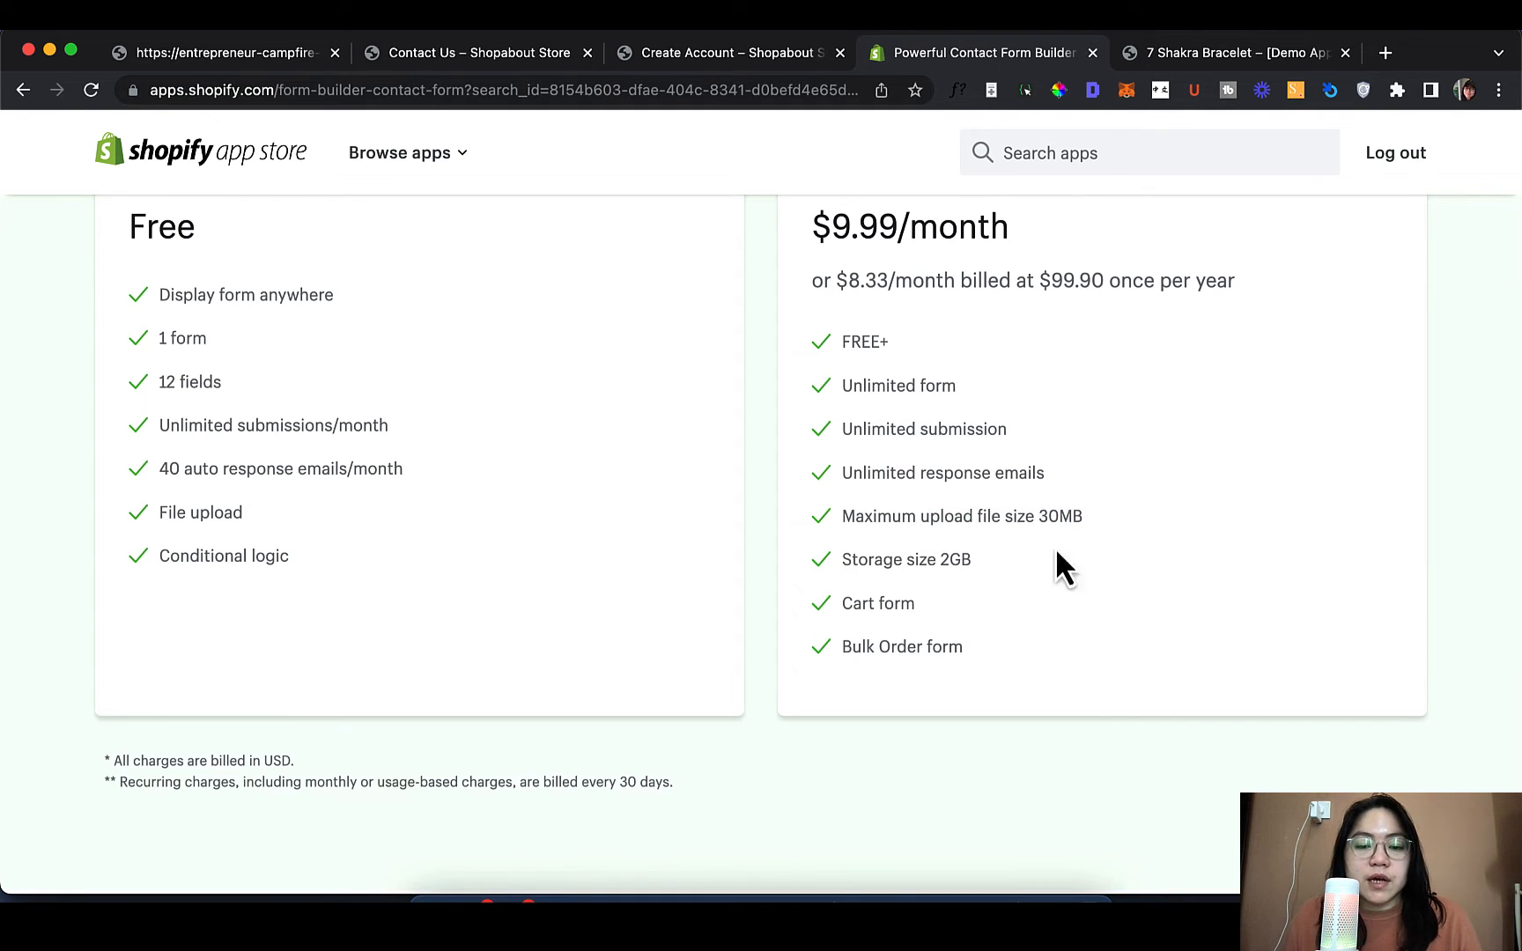
pyautogui.tripleClick(868, 564)
pyautogui.doubleClick(857, 607)
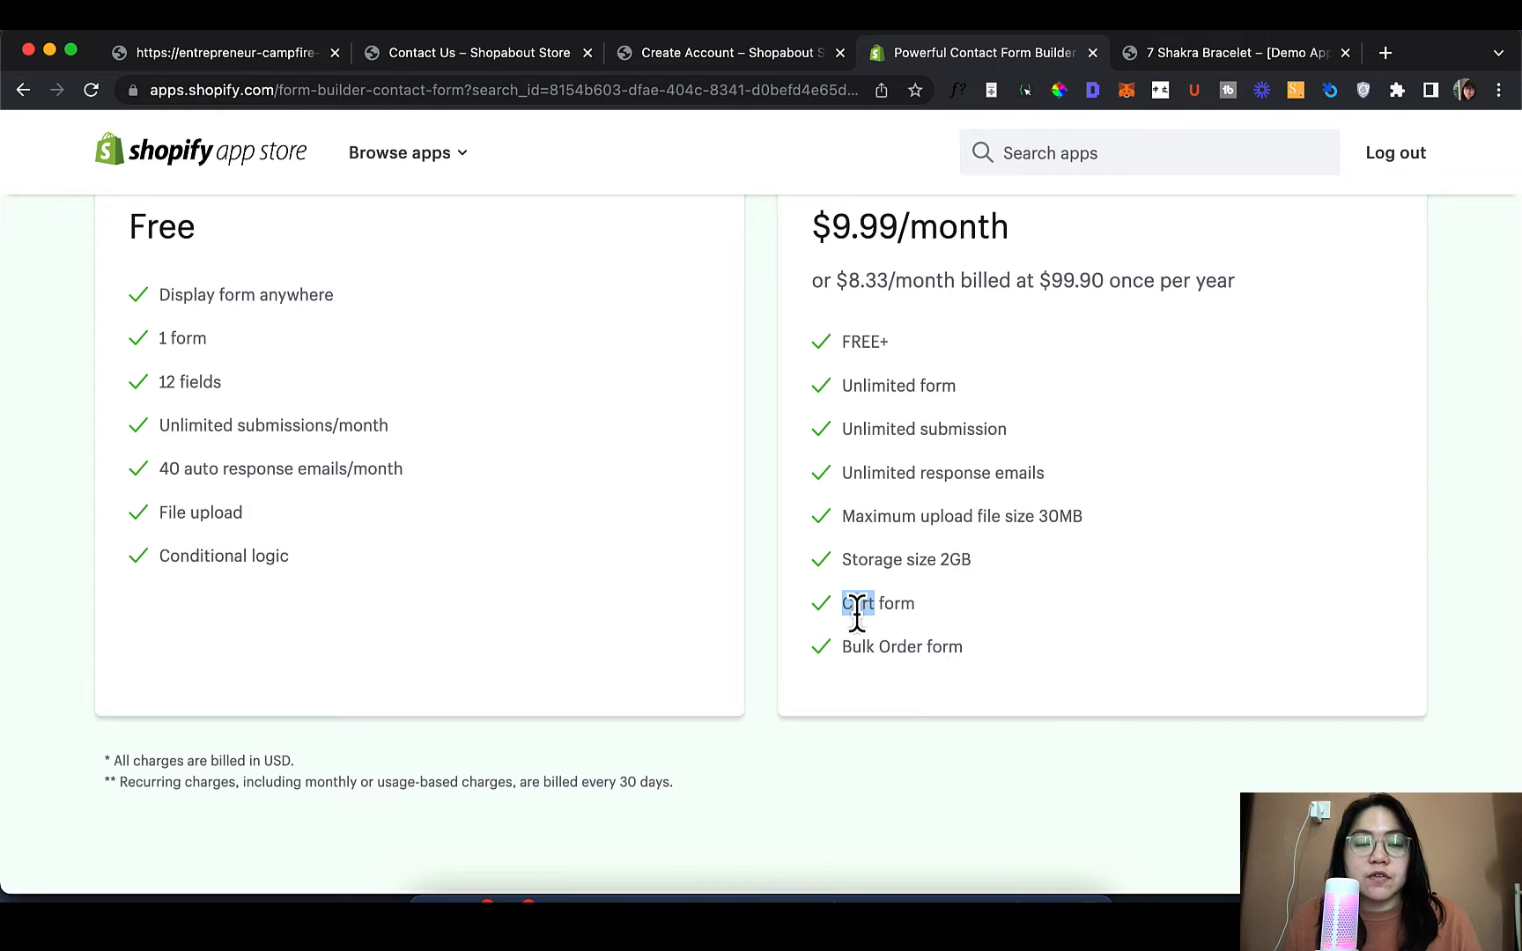
pyautogui.click(899, 666)
pyautogui.tripleClick(914, 645)
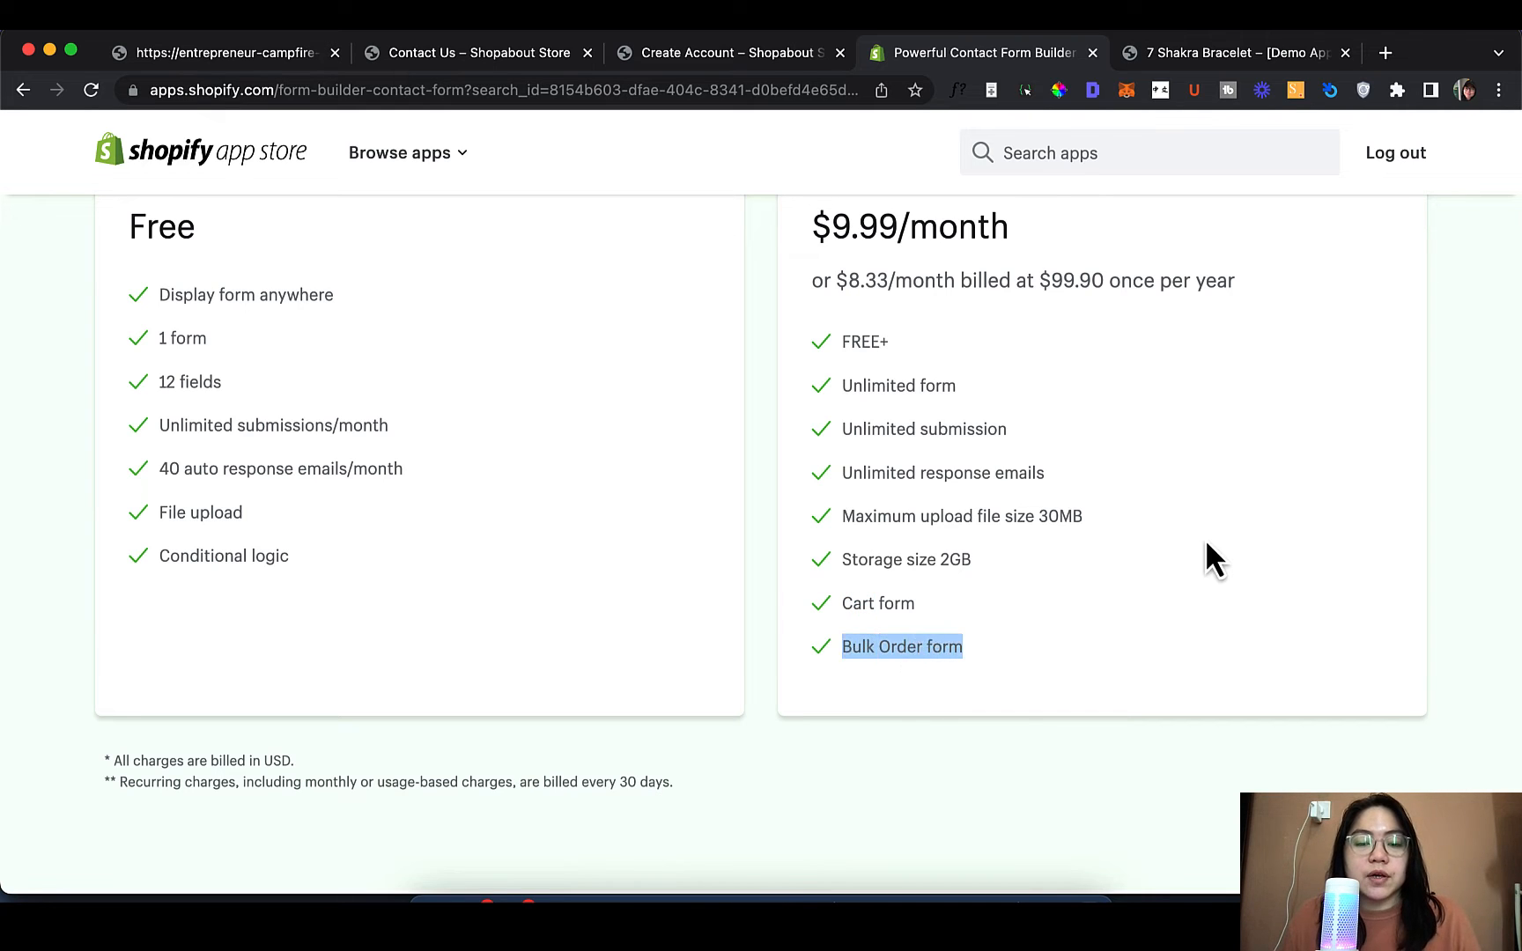
pyautogui.click(1205, 539)
pyautogui.scroll(1, 1279, 577)
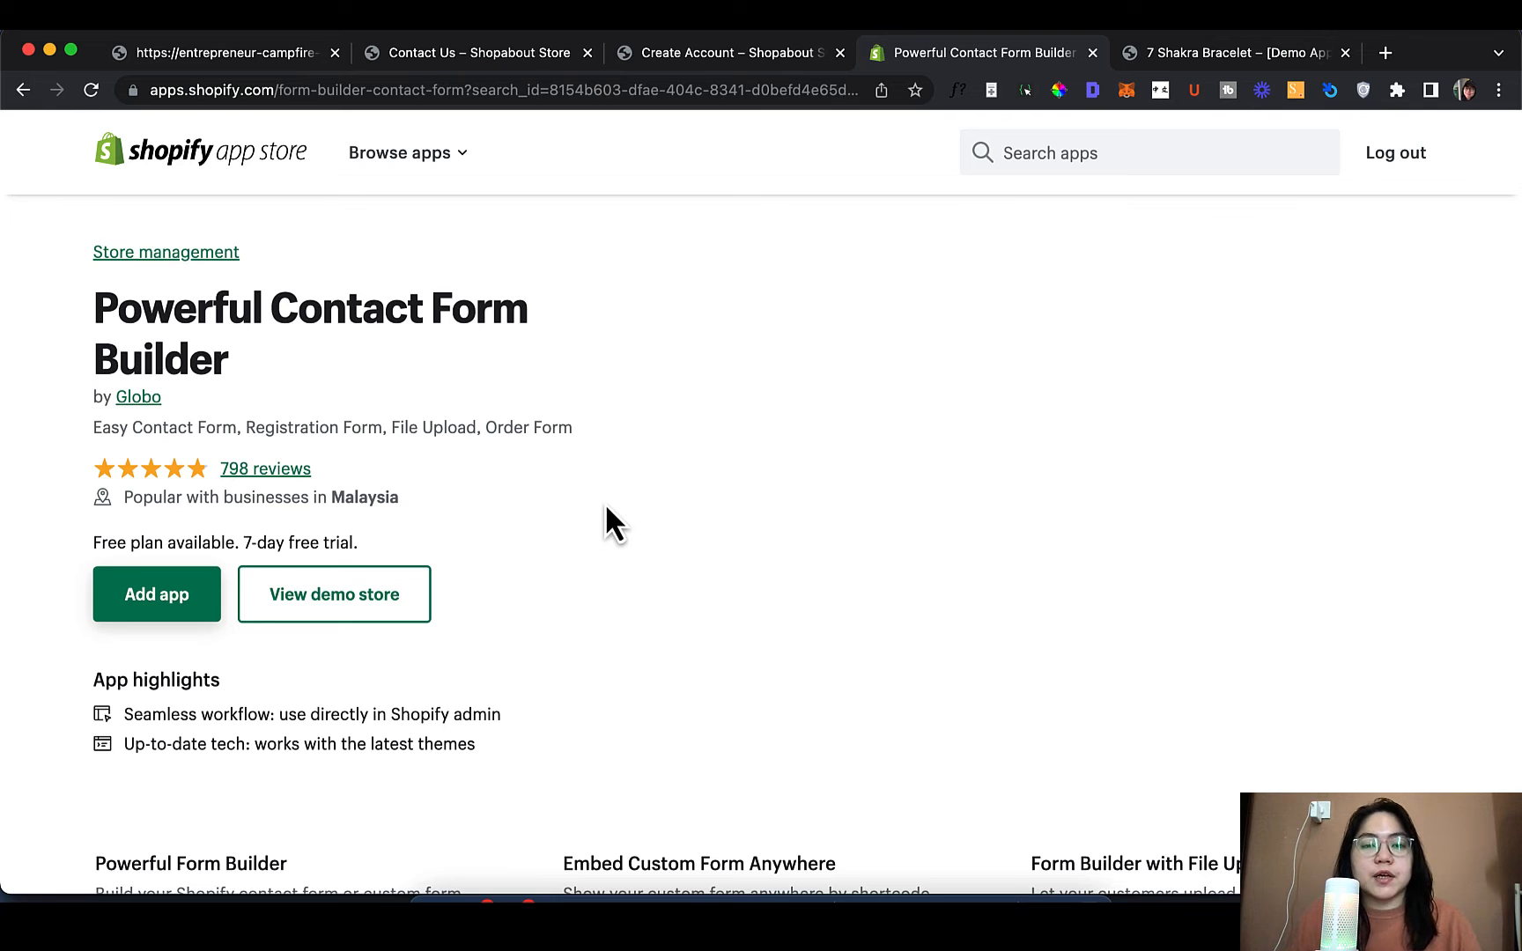
# Add Powerful Contact Form Builder and approve installing it on Shopabout Store
pyautogui.click(216, 595)
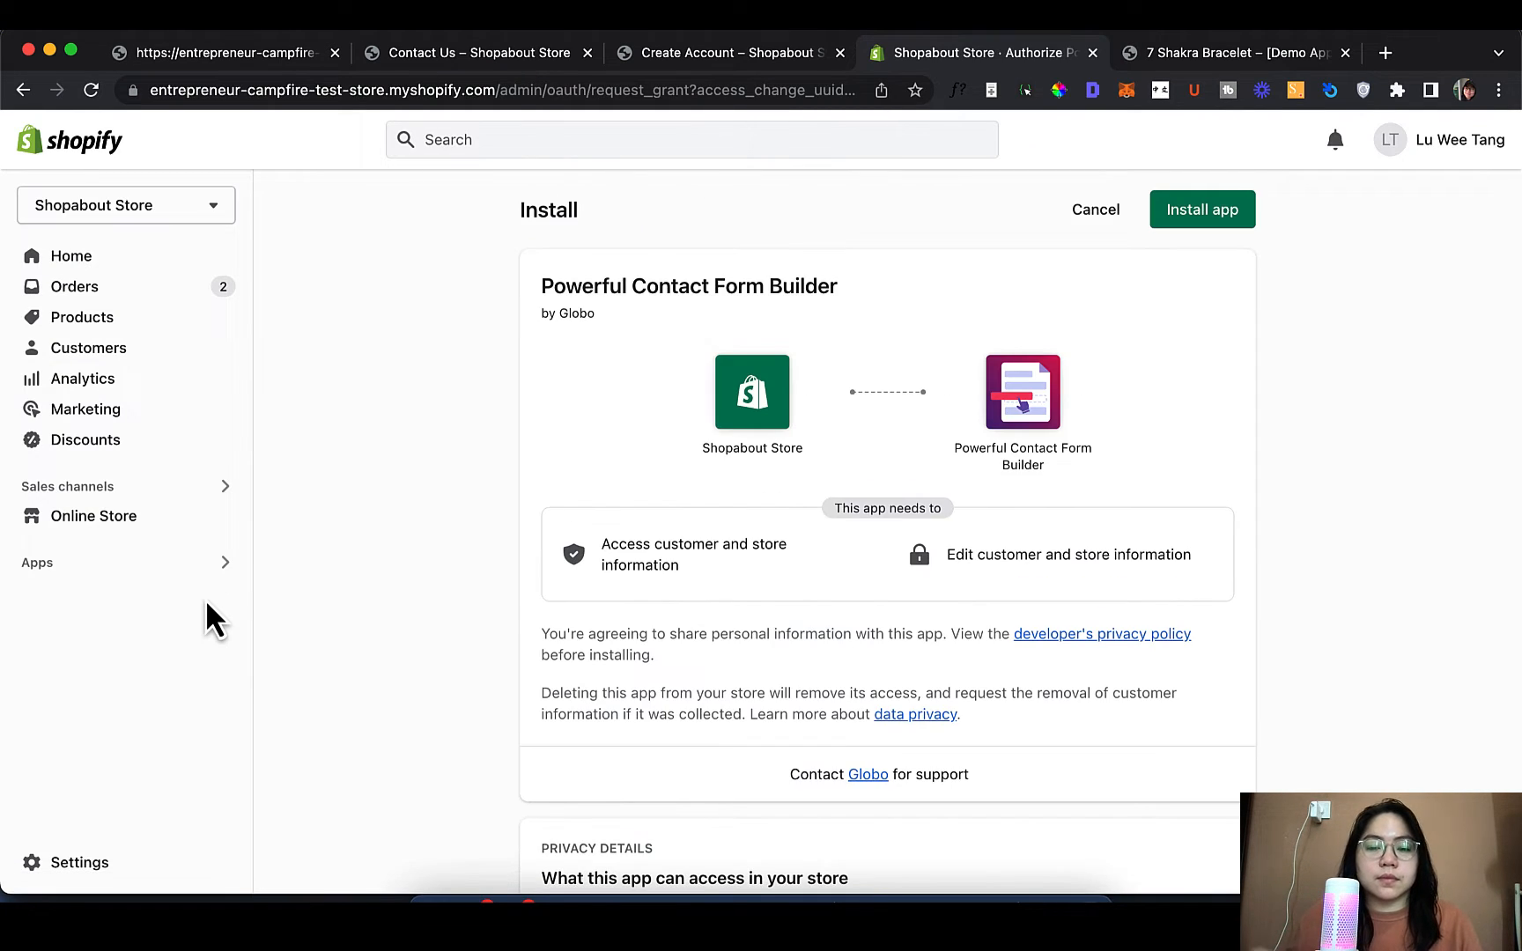
pyautogui.click(1200, 212)
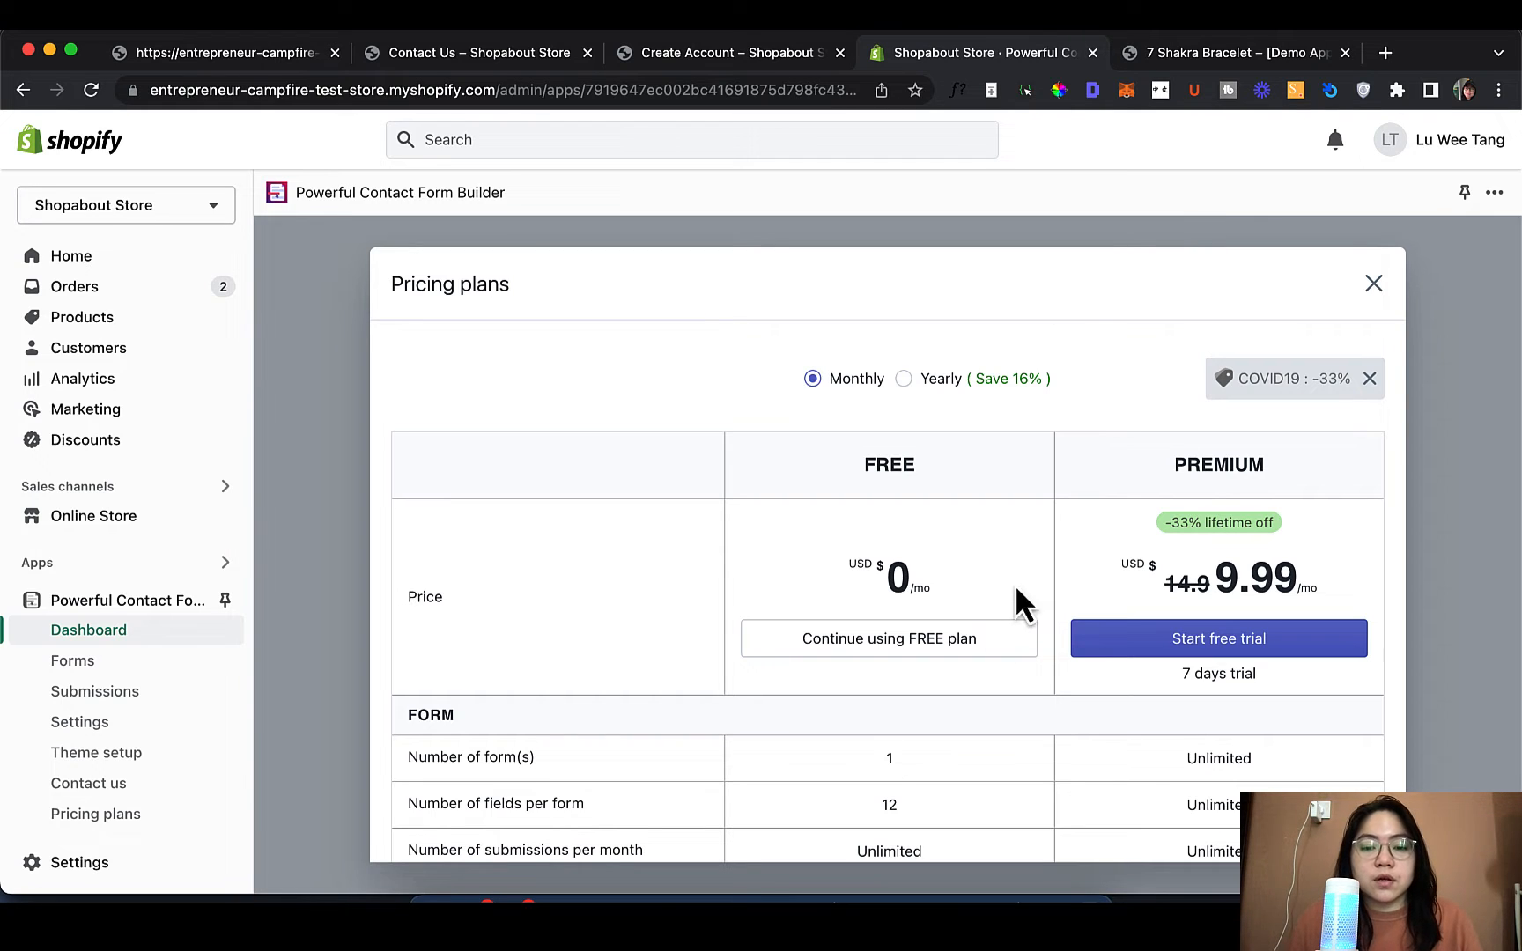
# Compare the Free and Premium pricing plans, then continue on the free plan
pyautogui.scroll(-3, 945, 605)
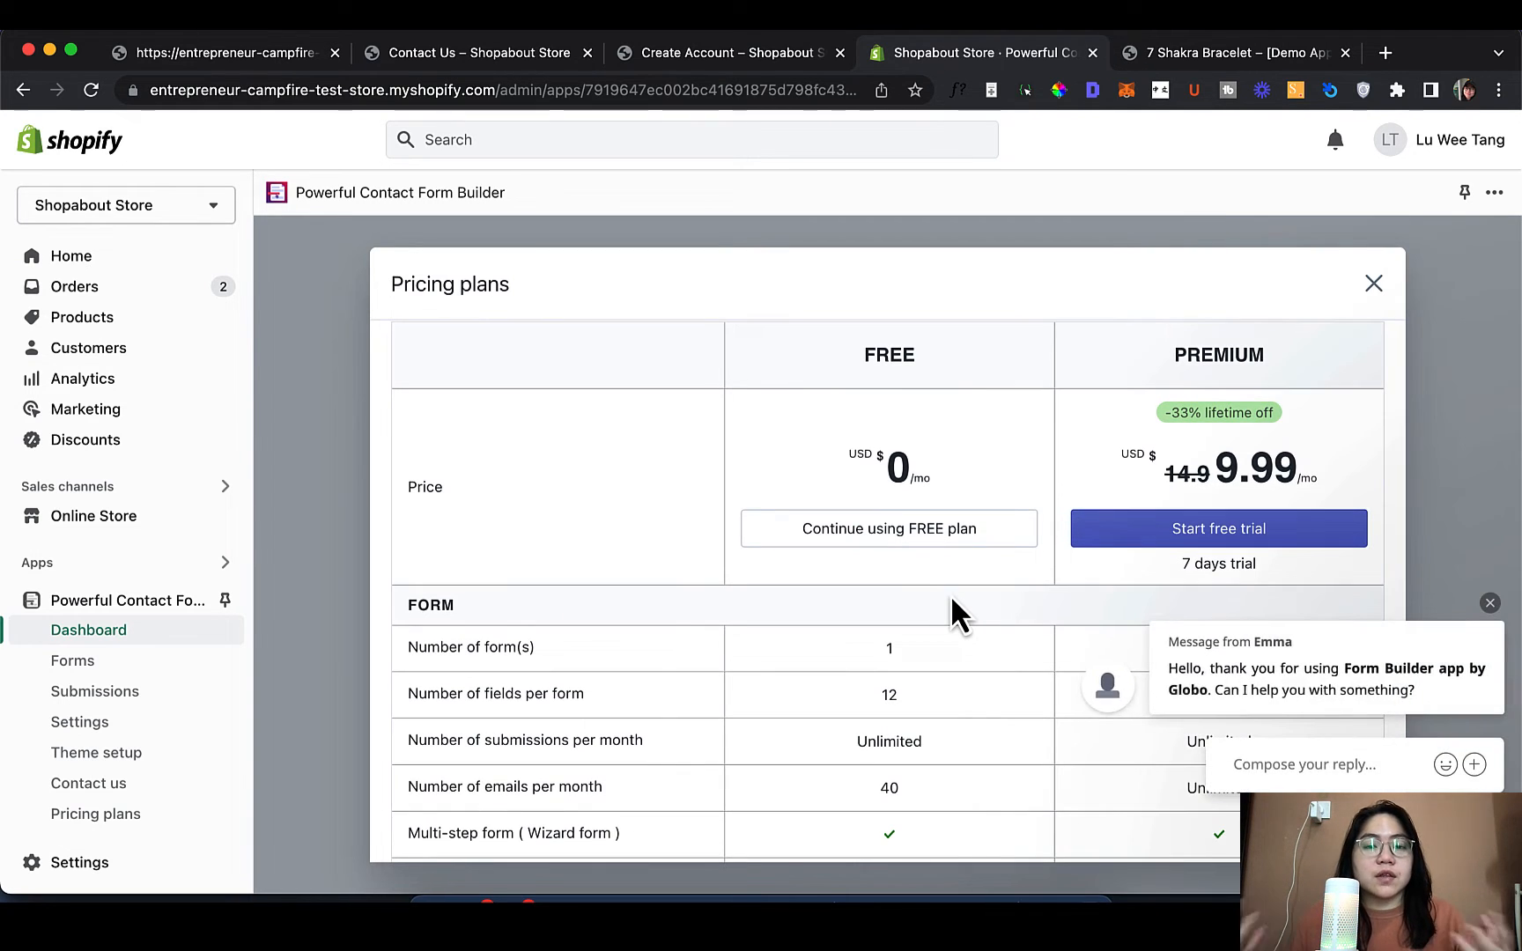
pyautogui.click(1491, 602)
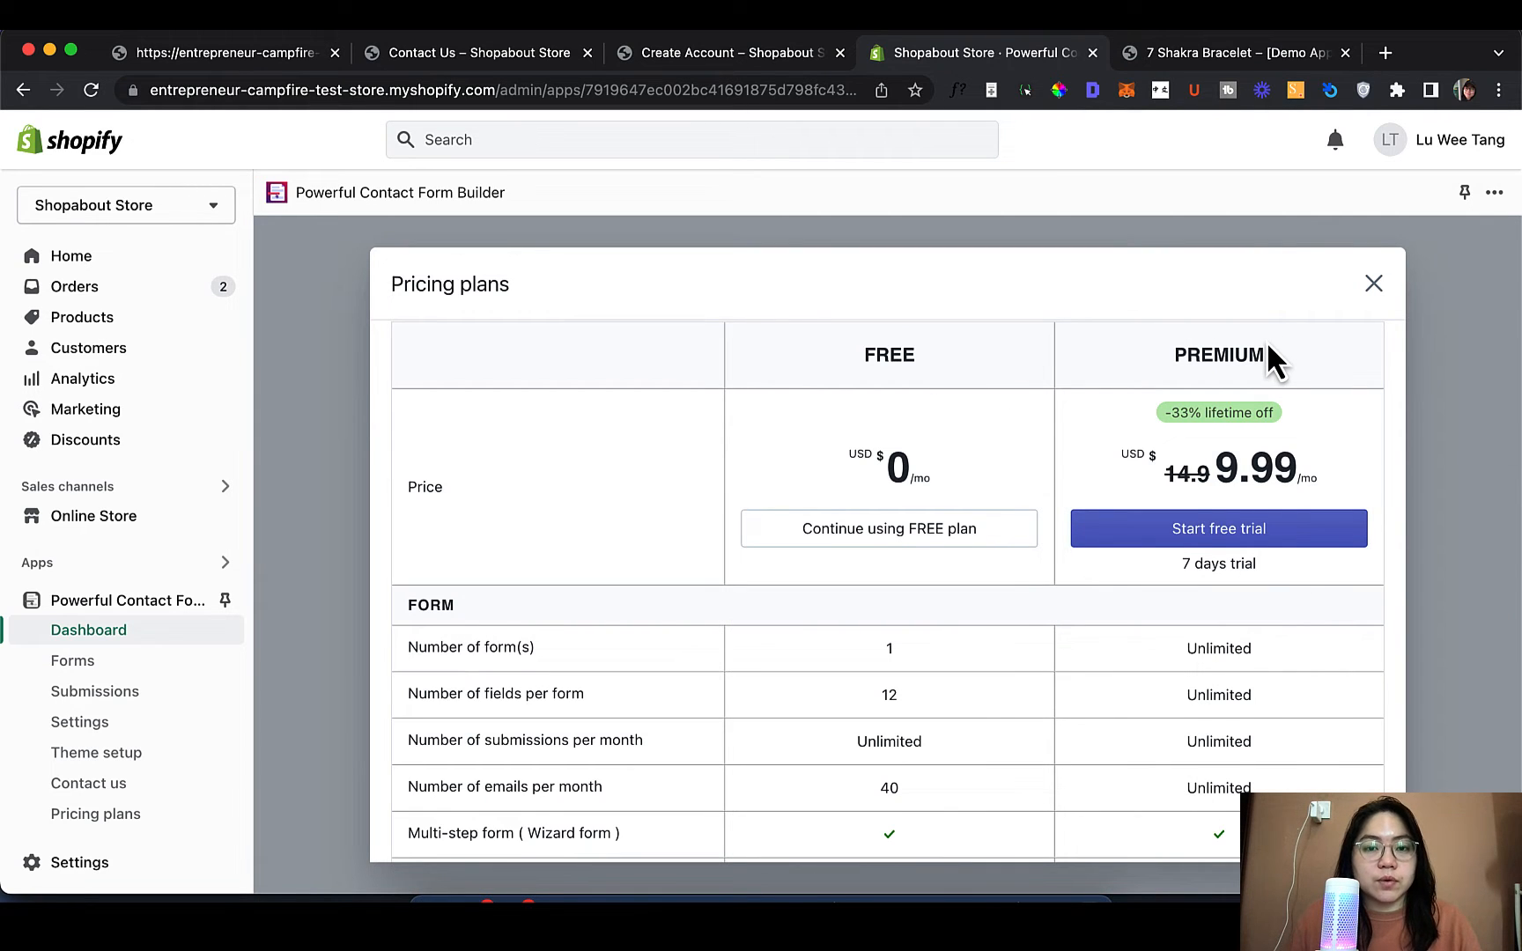
pyautogui.scroll(-4, 1129, 536)
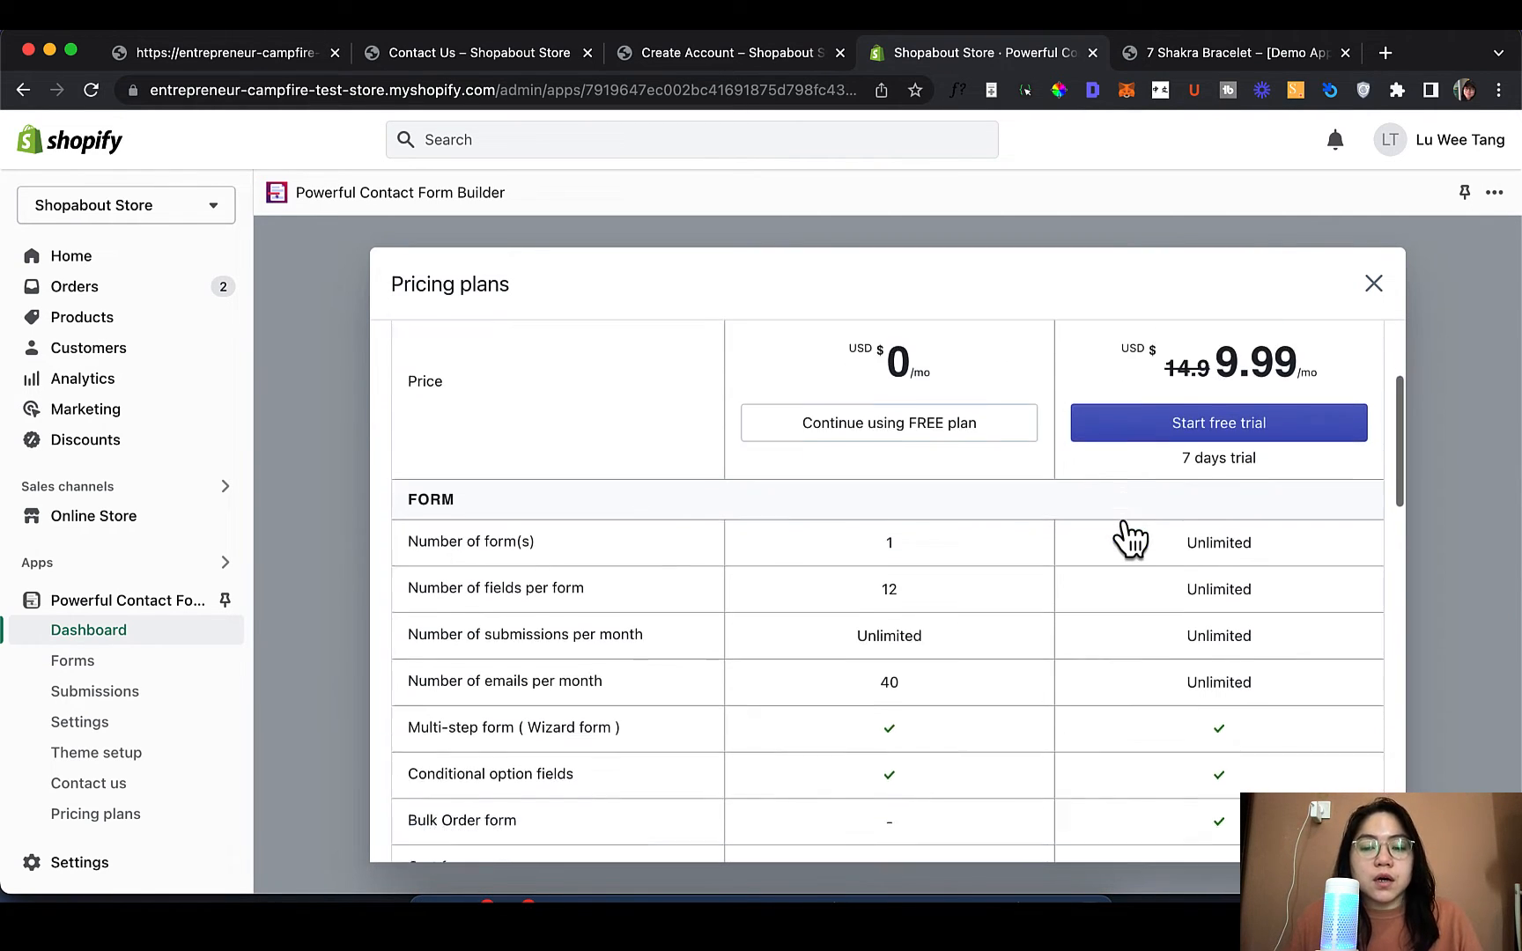
pyautogui.scroll(7, 1128, 536)
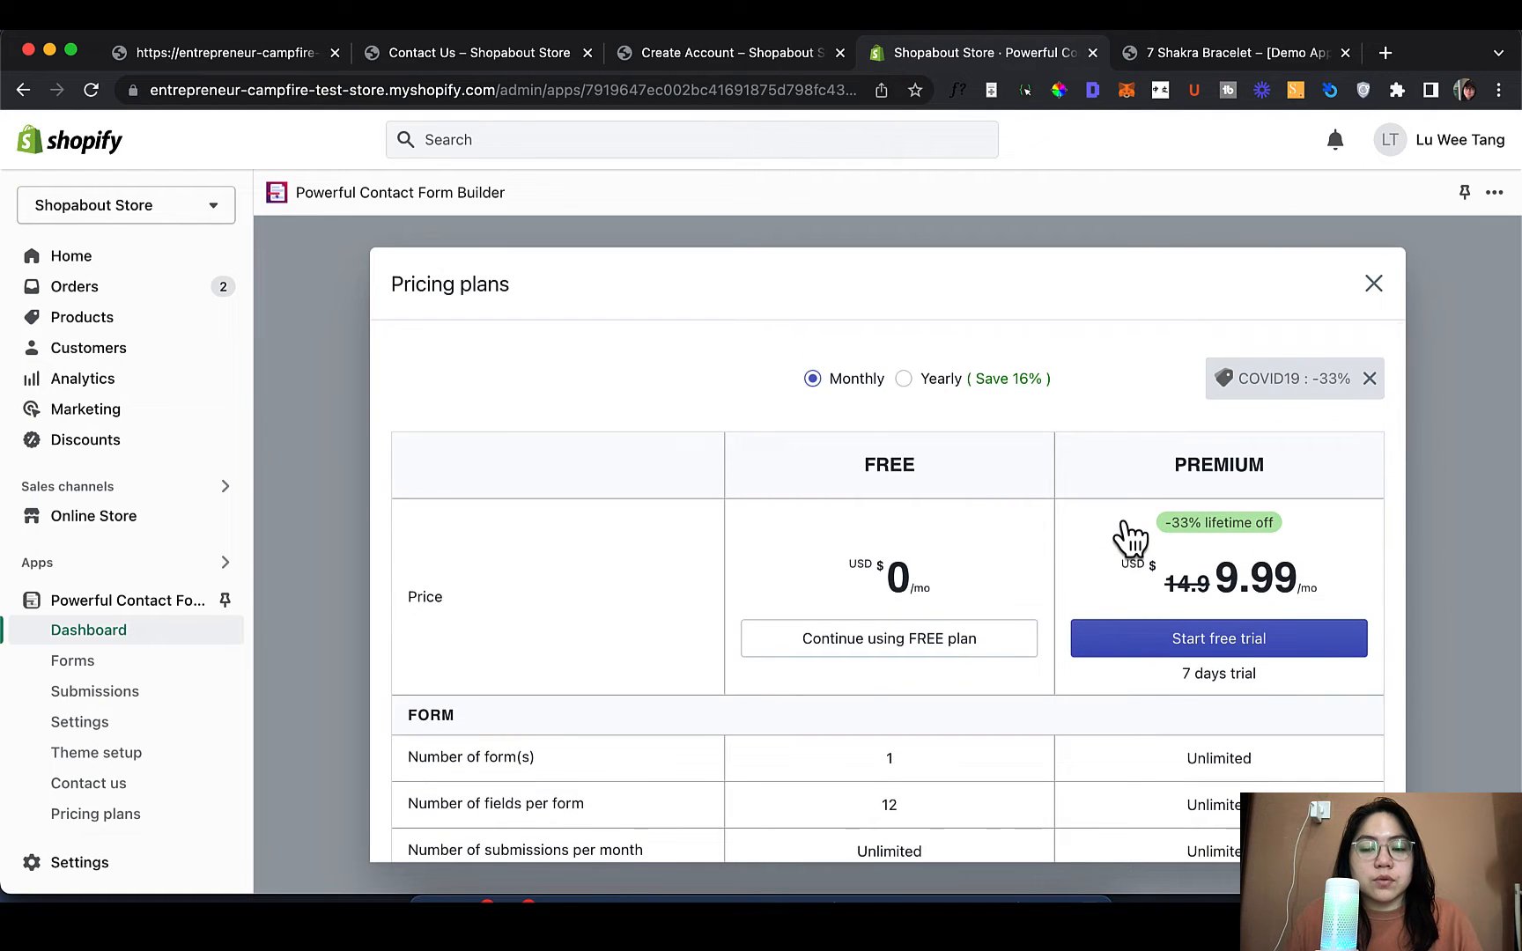
pyautogui.scroll(-3, 1128, 537)
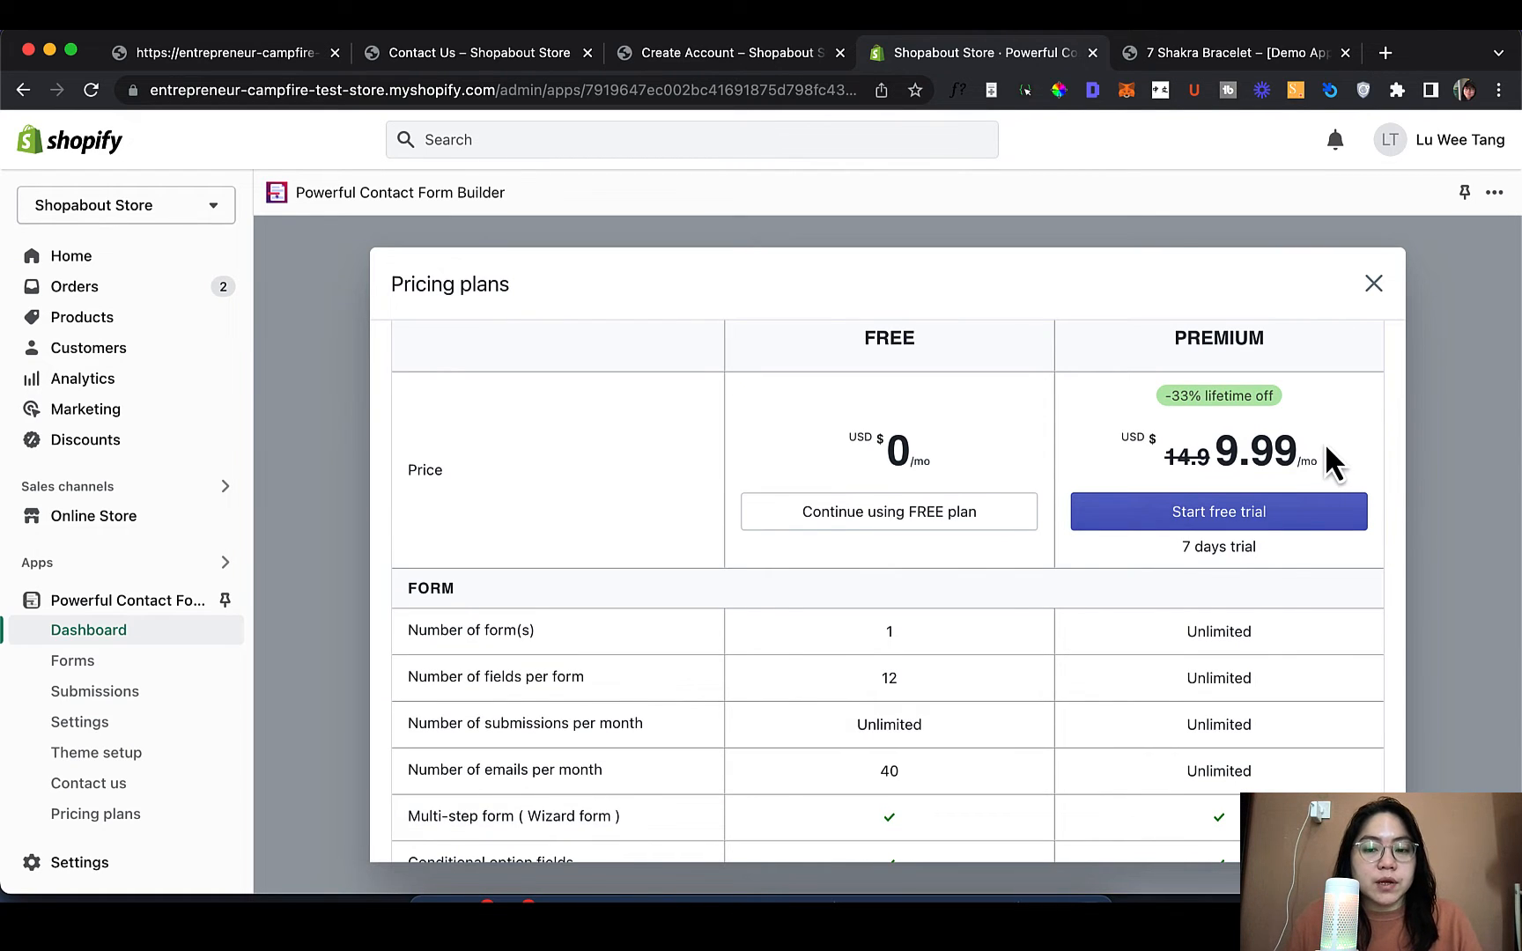
pyautogui.scroll(-12, 900, 634)
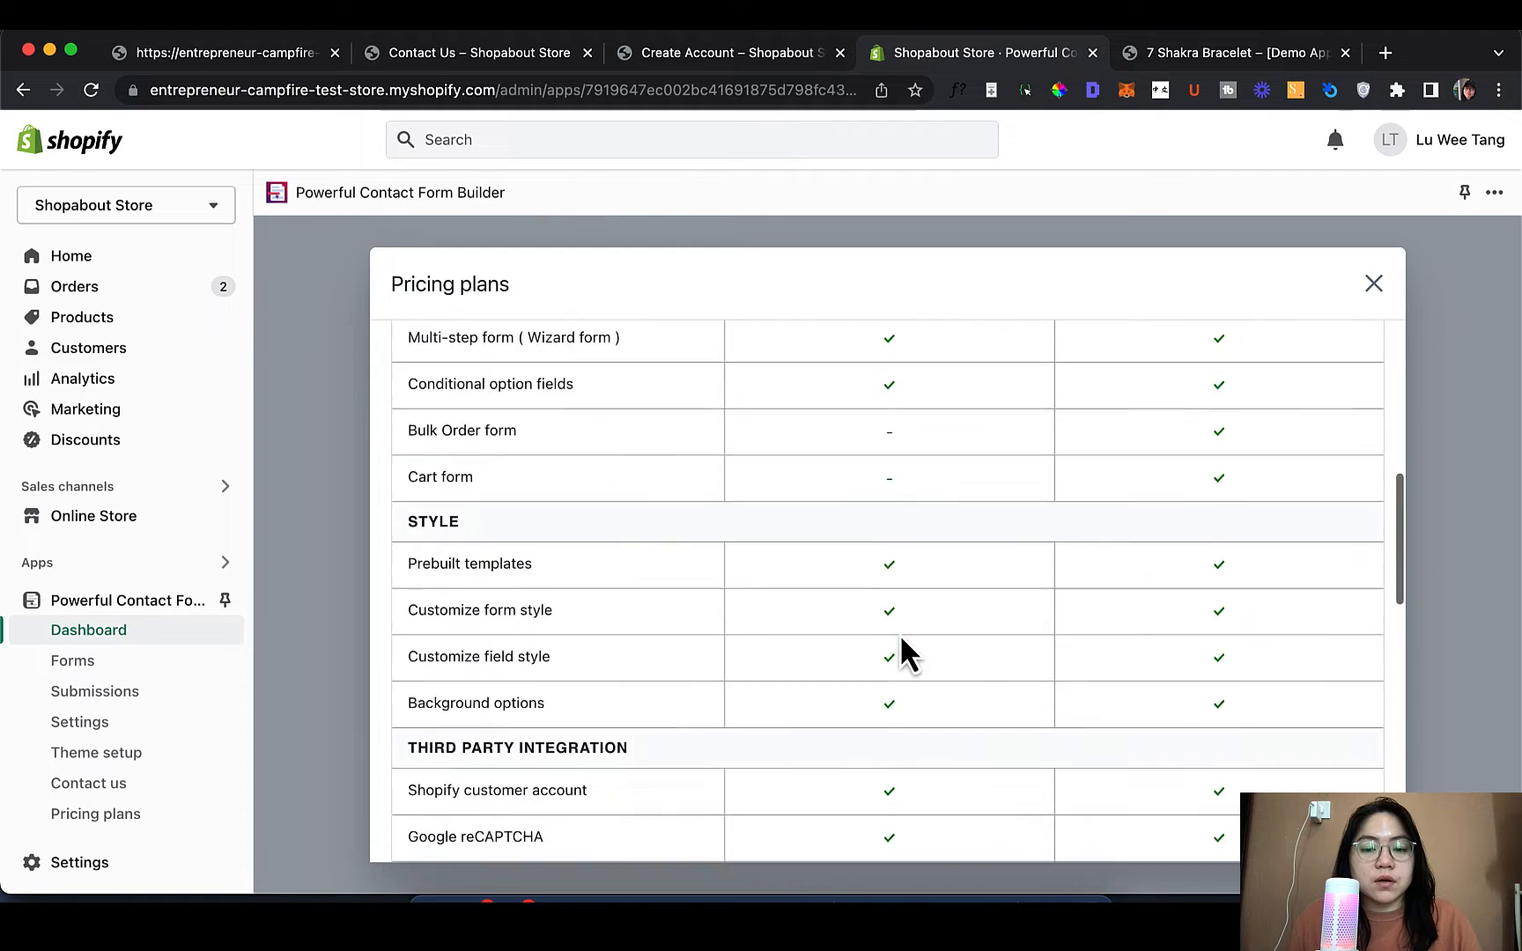
pyautogui.scroll(15, 899, 634)
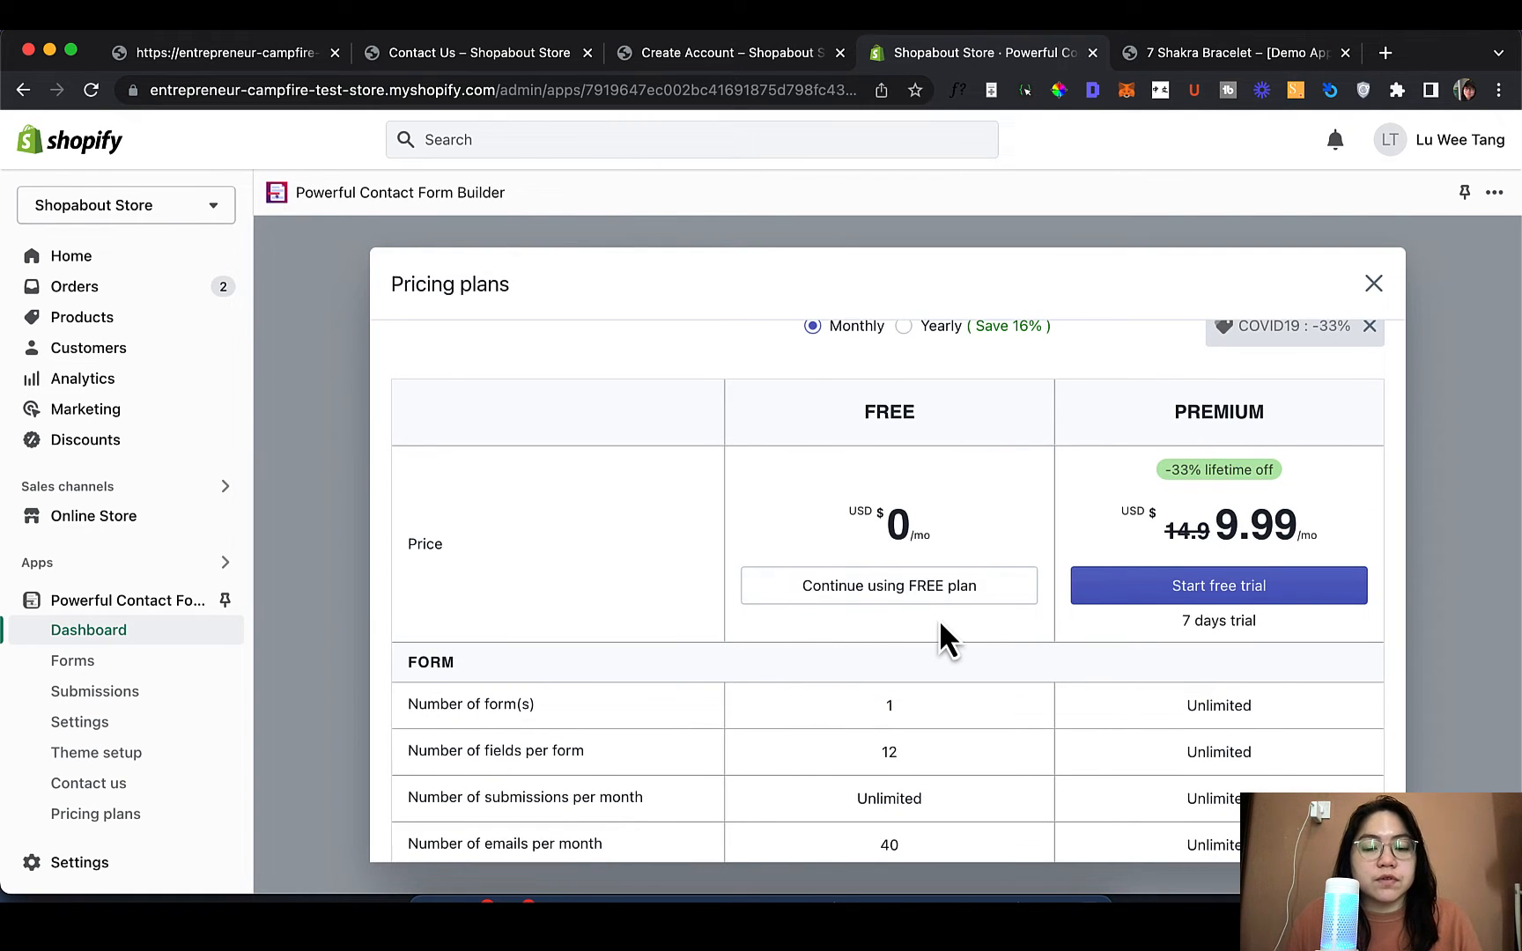
pyautogui.scroll(-20, 941, 627)
pyautogui.scroll(-6, 943, 623)
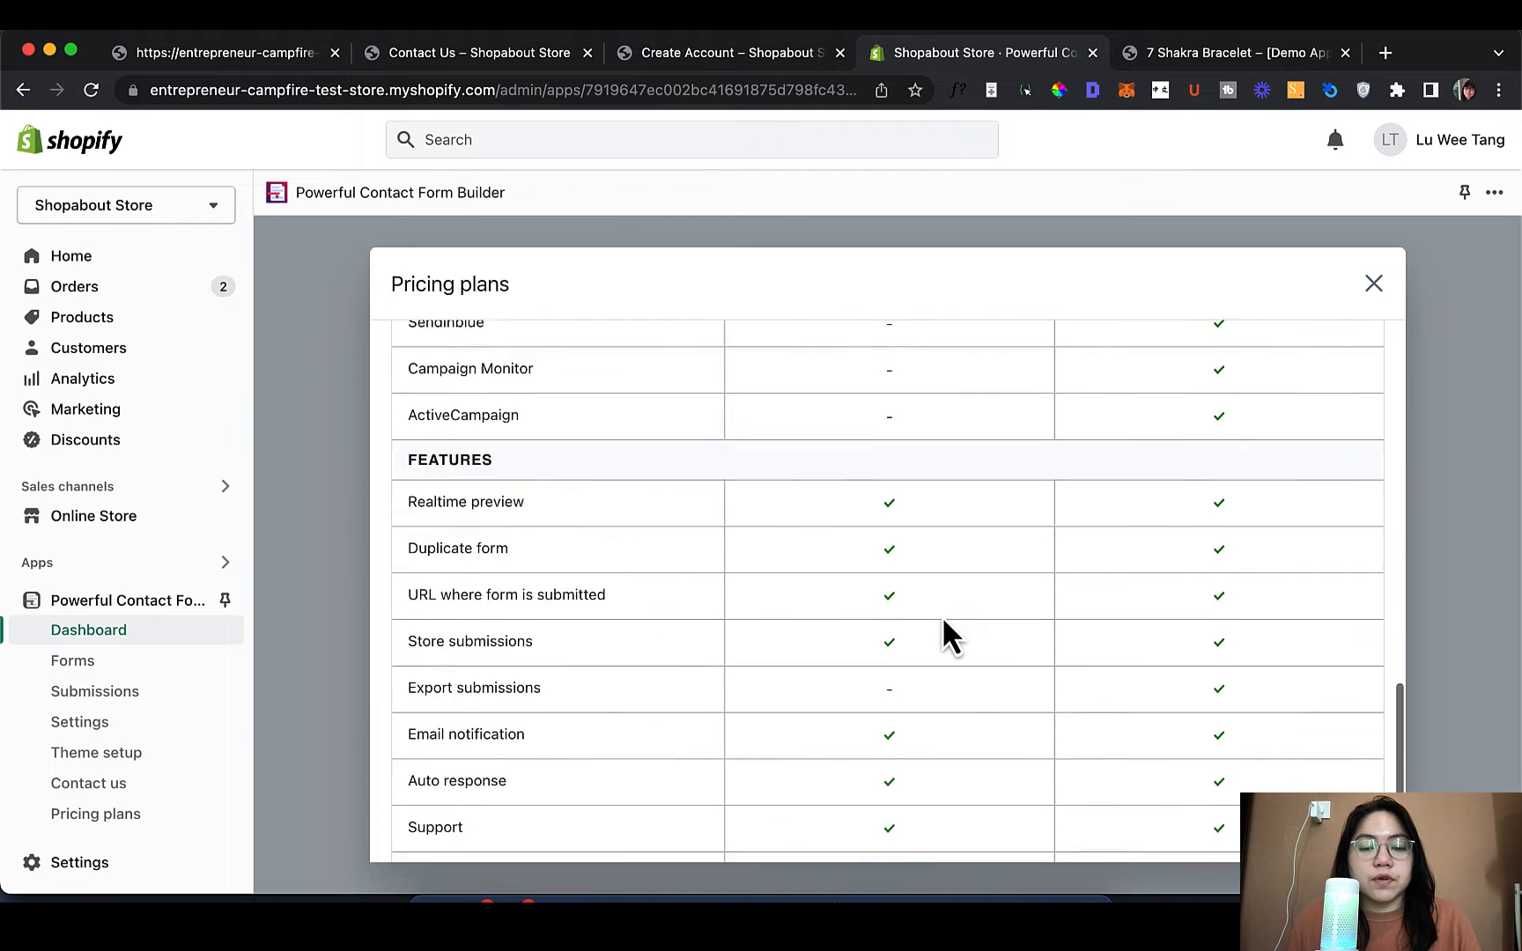
pyautogui.scroll(15, 944, 623)
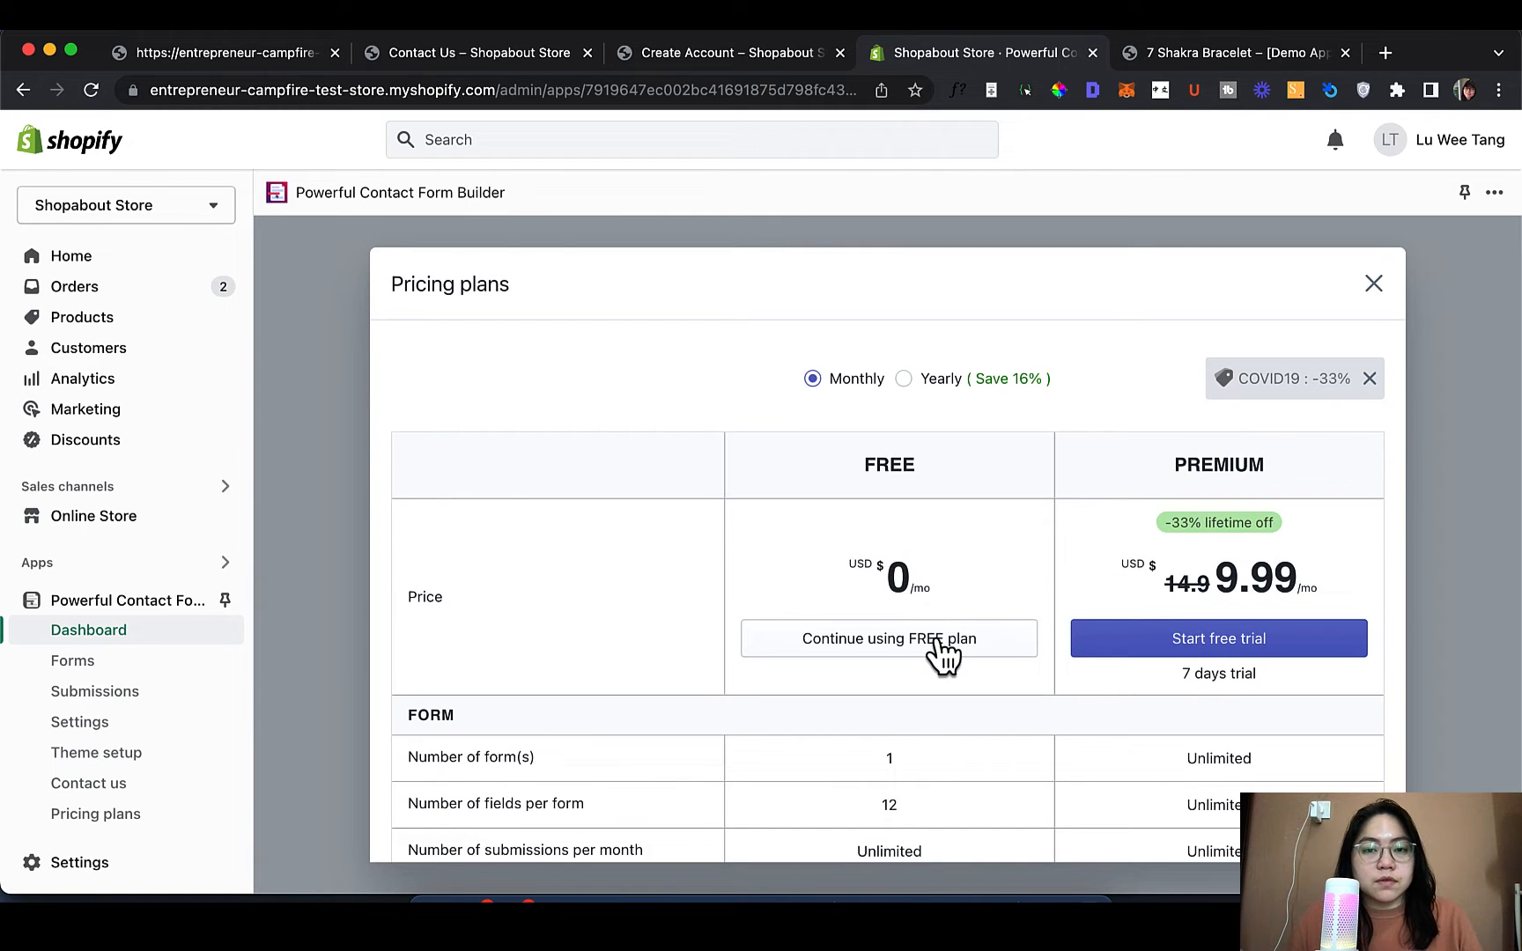
pyautogui.click(941, 650)
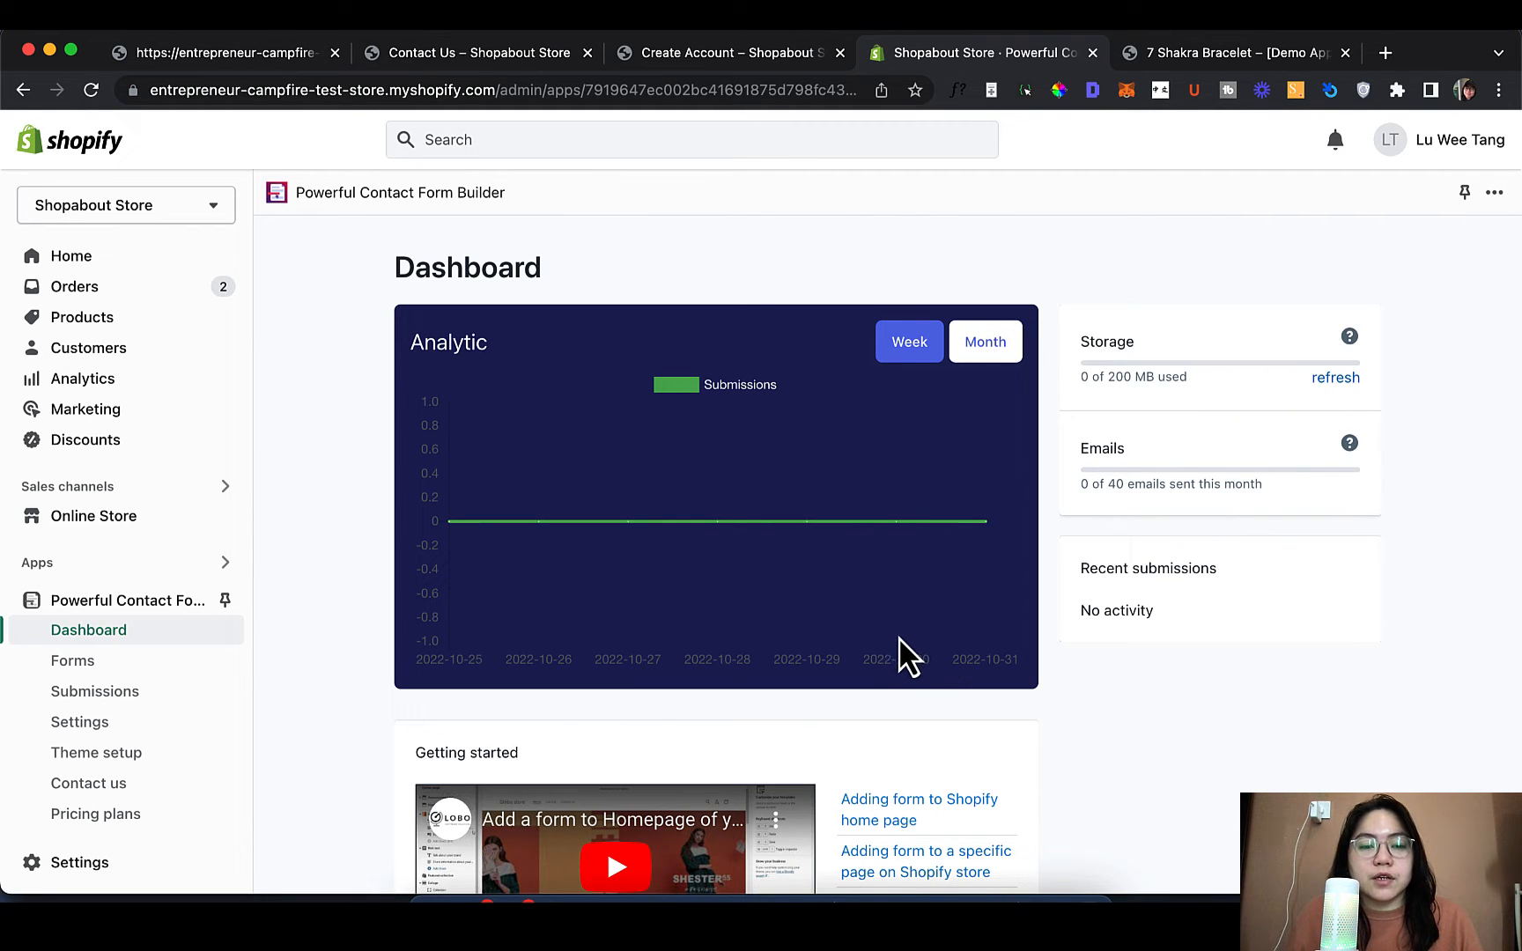
pyautogui.scroll(-10, 934, 670)
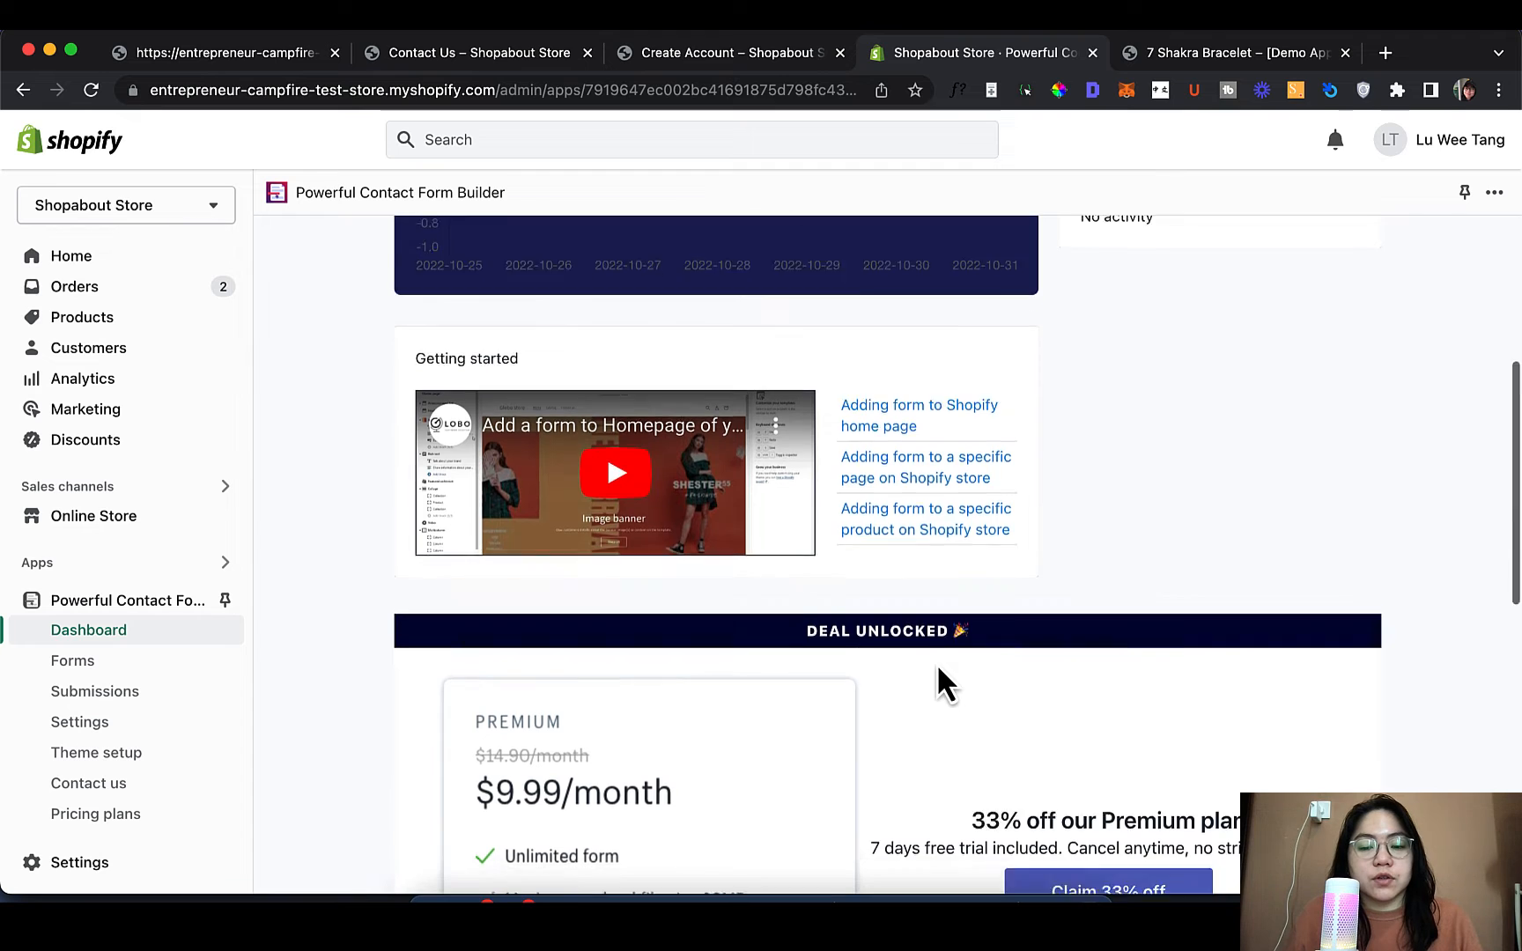
pyautogui.scroll(10, 1108, 297)
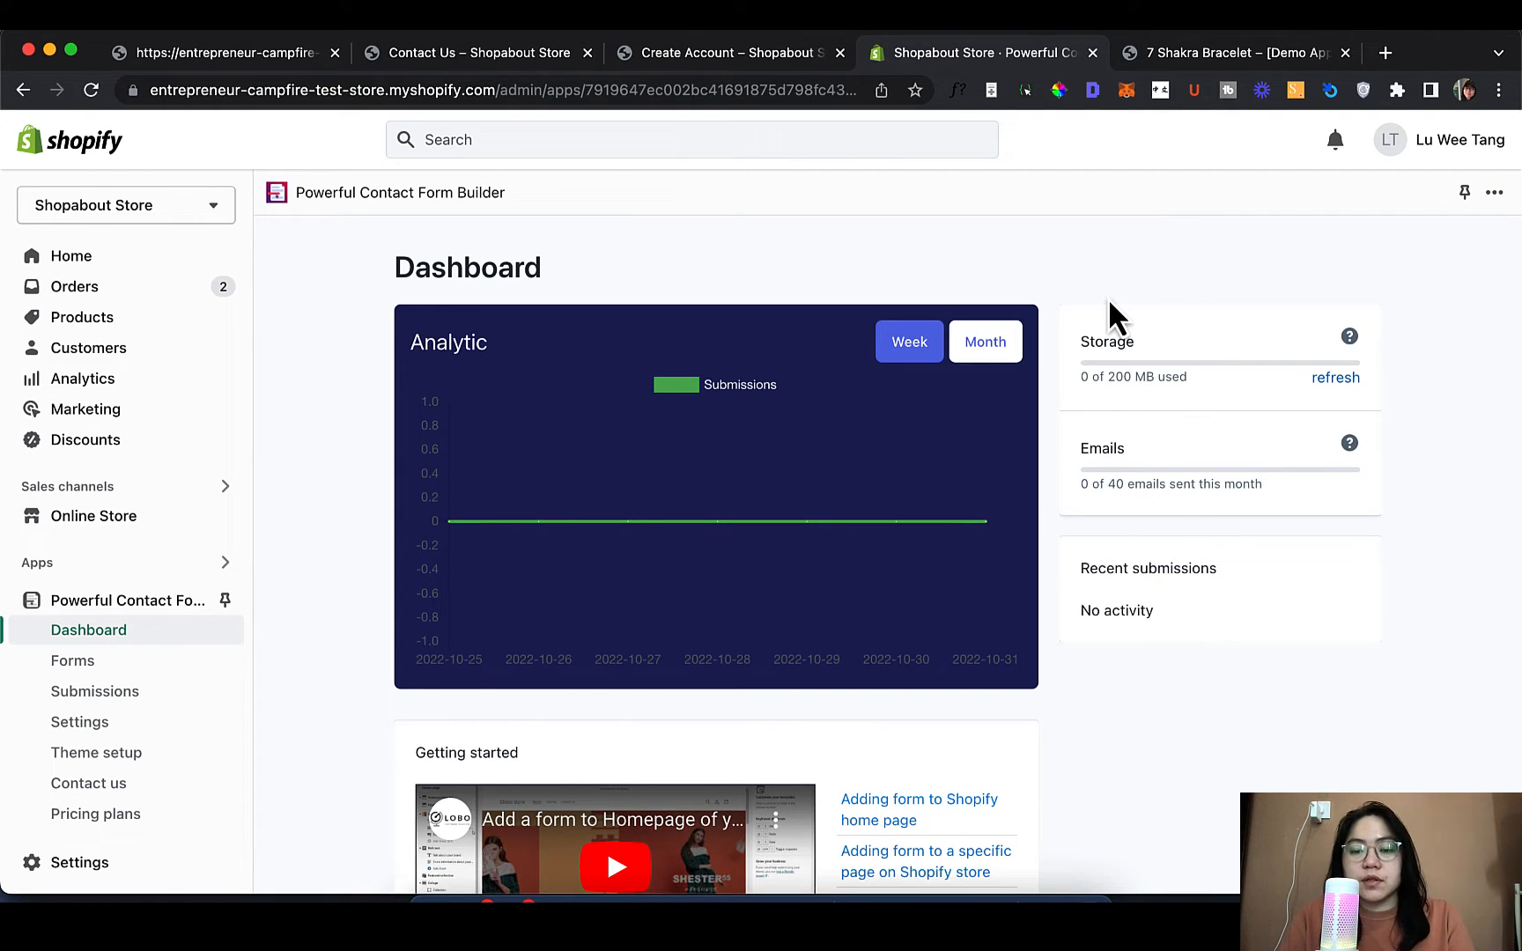
pyautogui.scroll(-2, 995, 441)
pyautogui.scroll(-1, 24, 493)
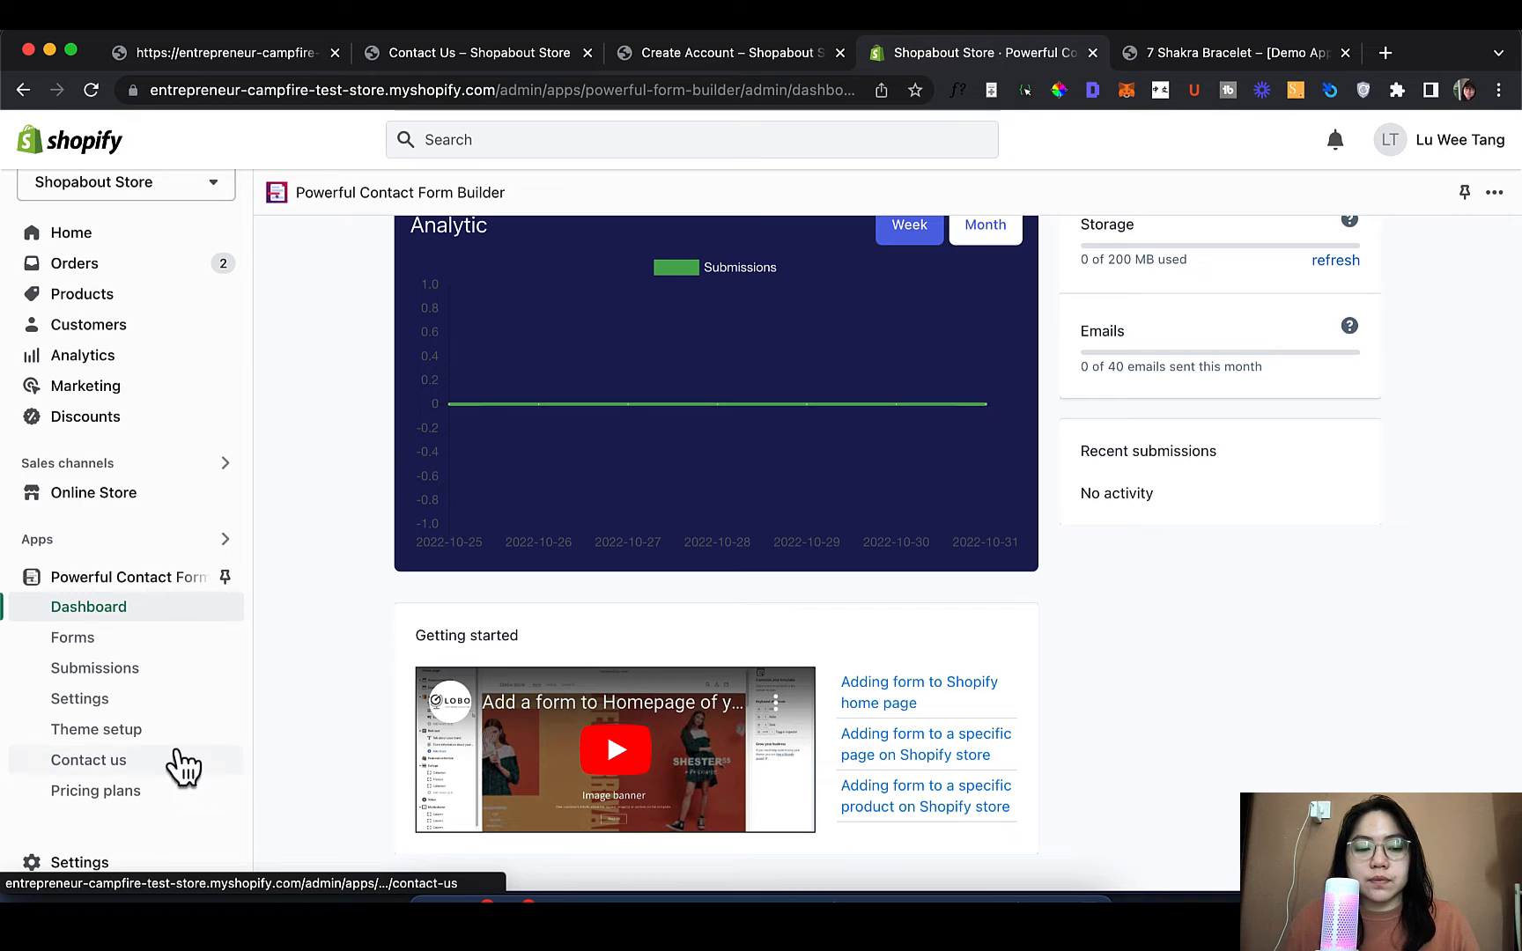
# Check the empty Forms list, then view the Submissions page showing no records found
pyautogui.click(138, 639)
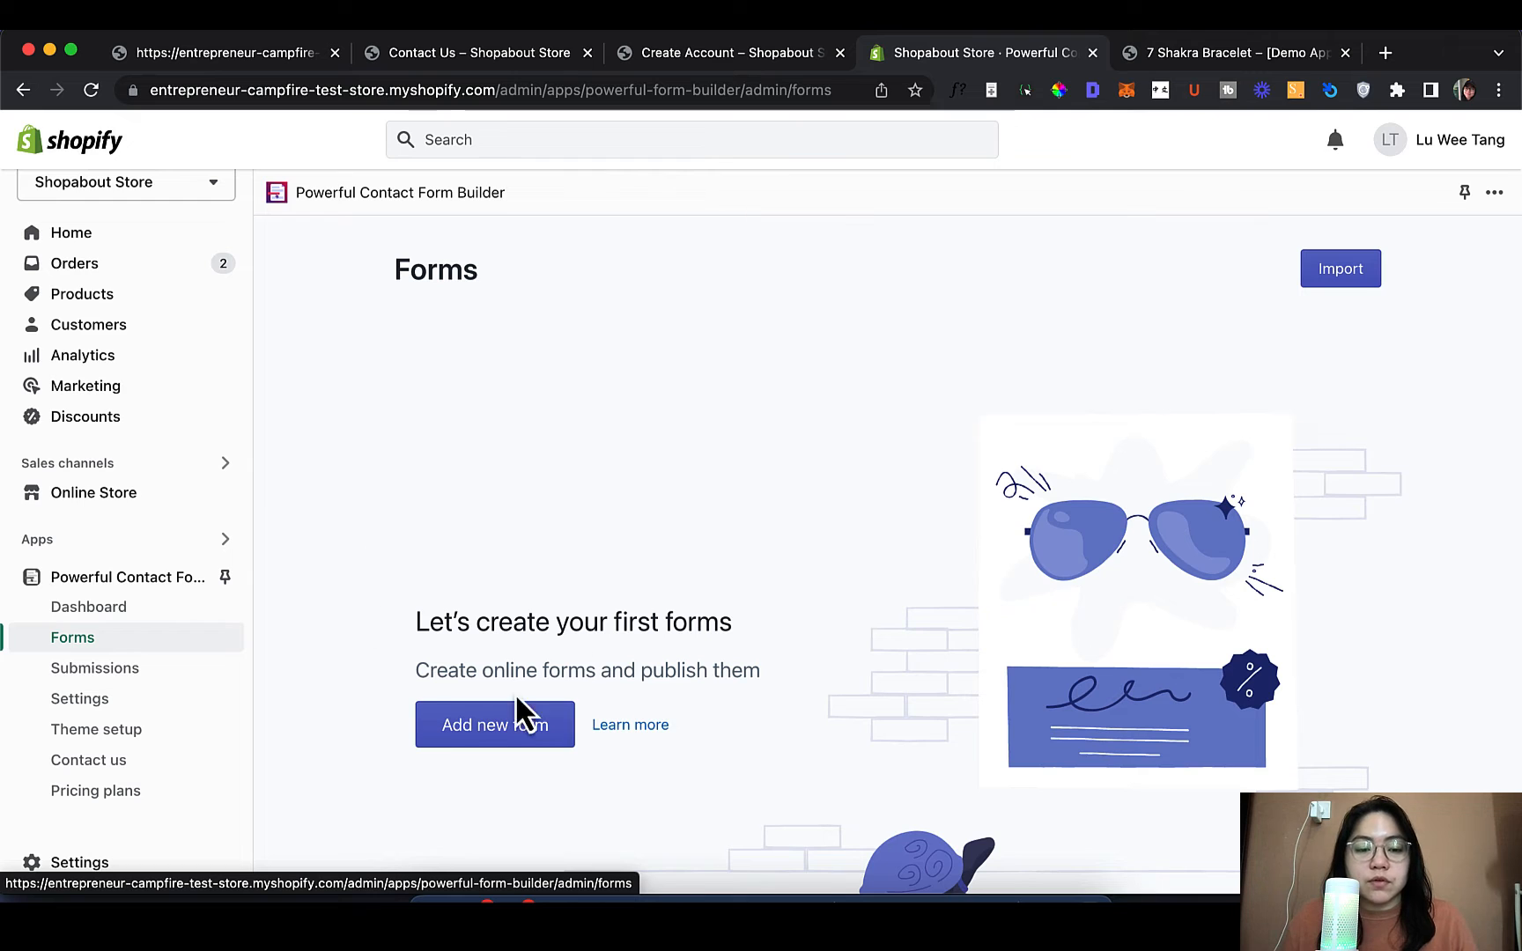
pyautogui.scroll(-3, 635, 606)
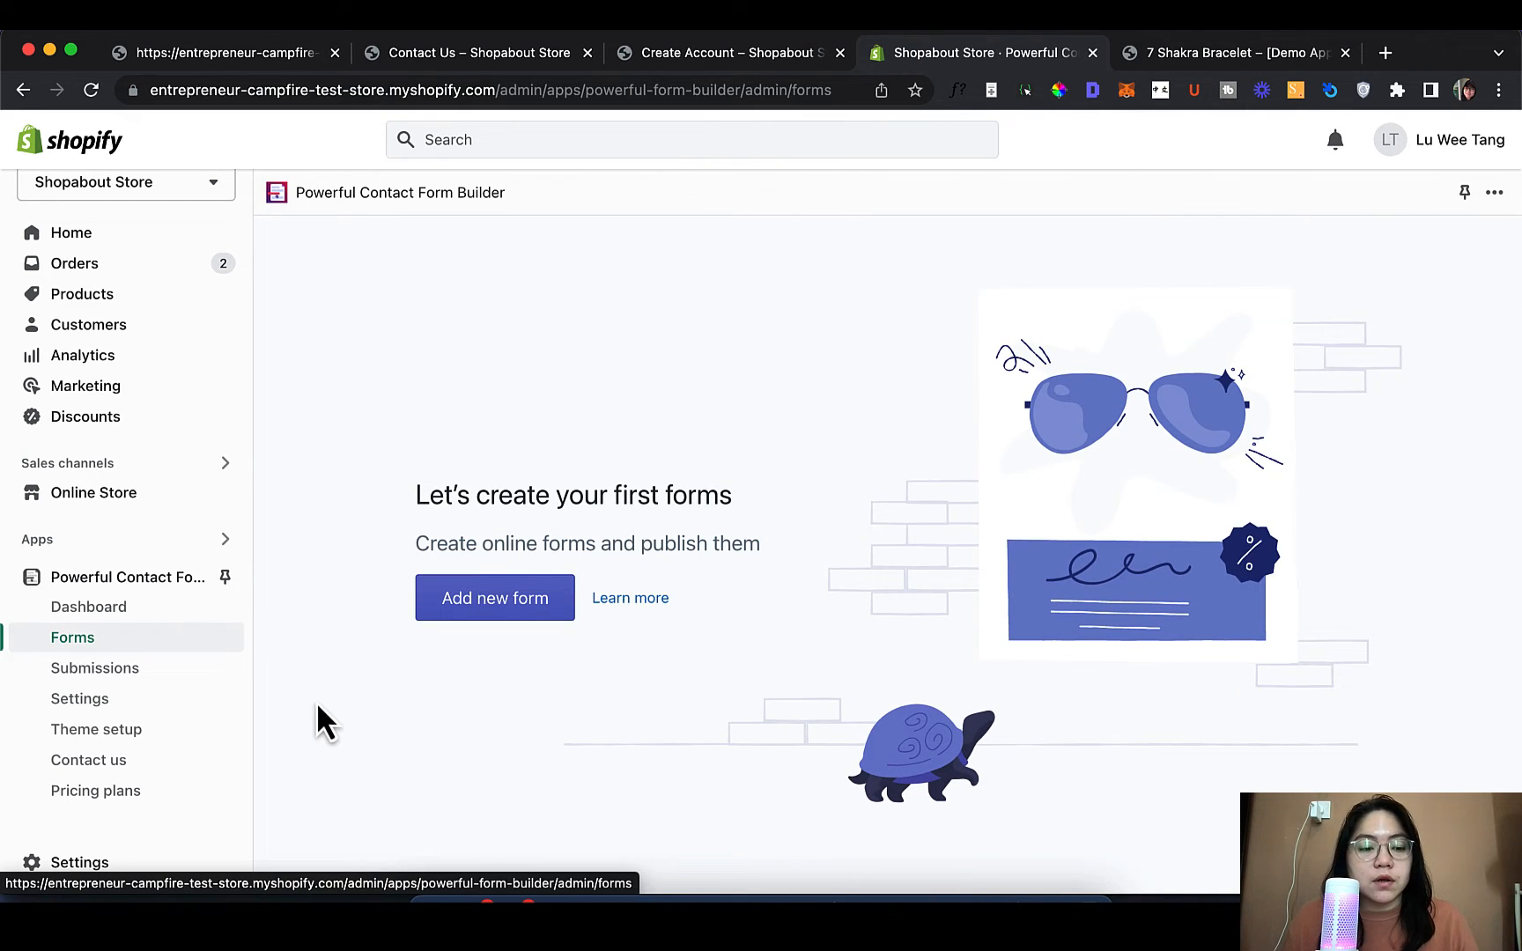
pyautogui.click(143, 674)
pyautogui.scroll(-2, 445, 665)
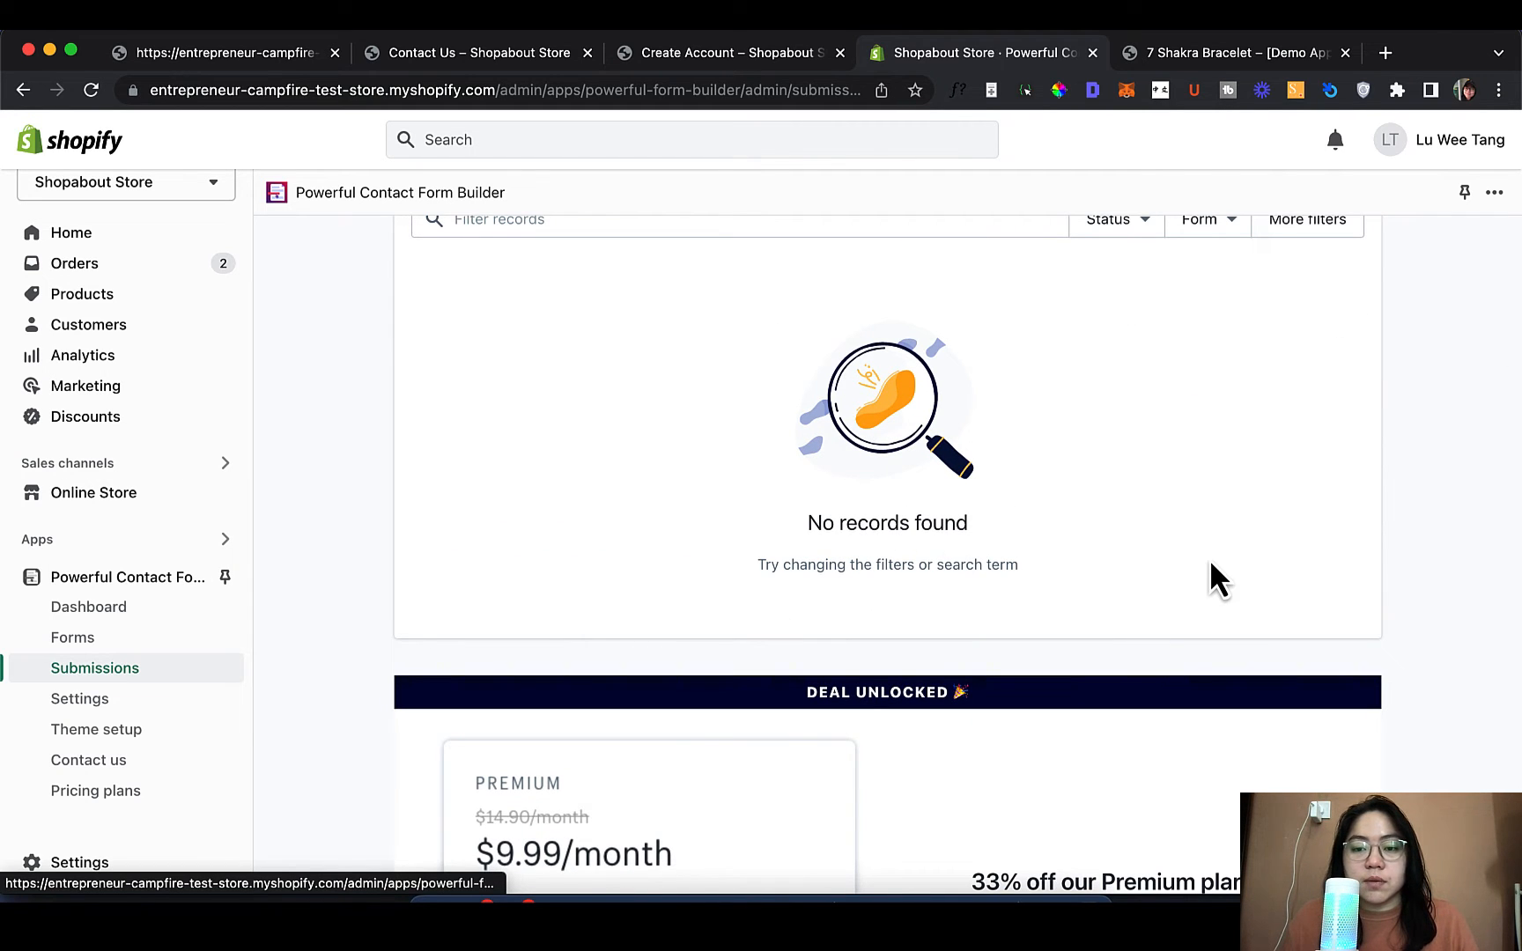
pyautogui.scroll(2, 1211, 568)
pyautogui.scroll(-3, 465, 559)
pyautogui.scroll(2, 458, 547)
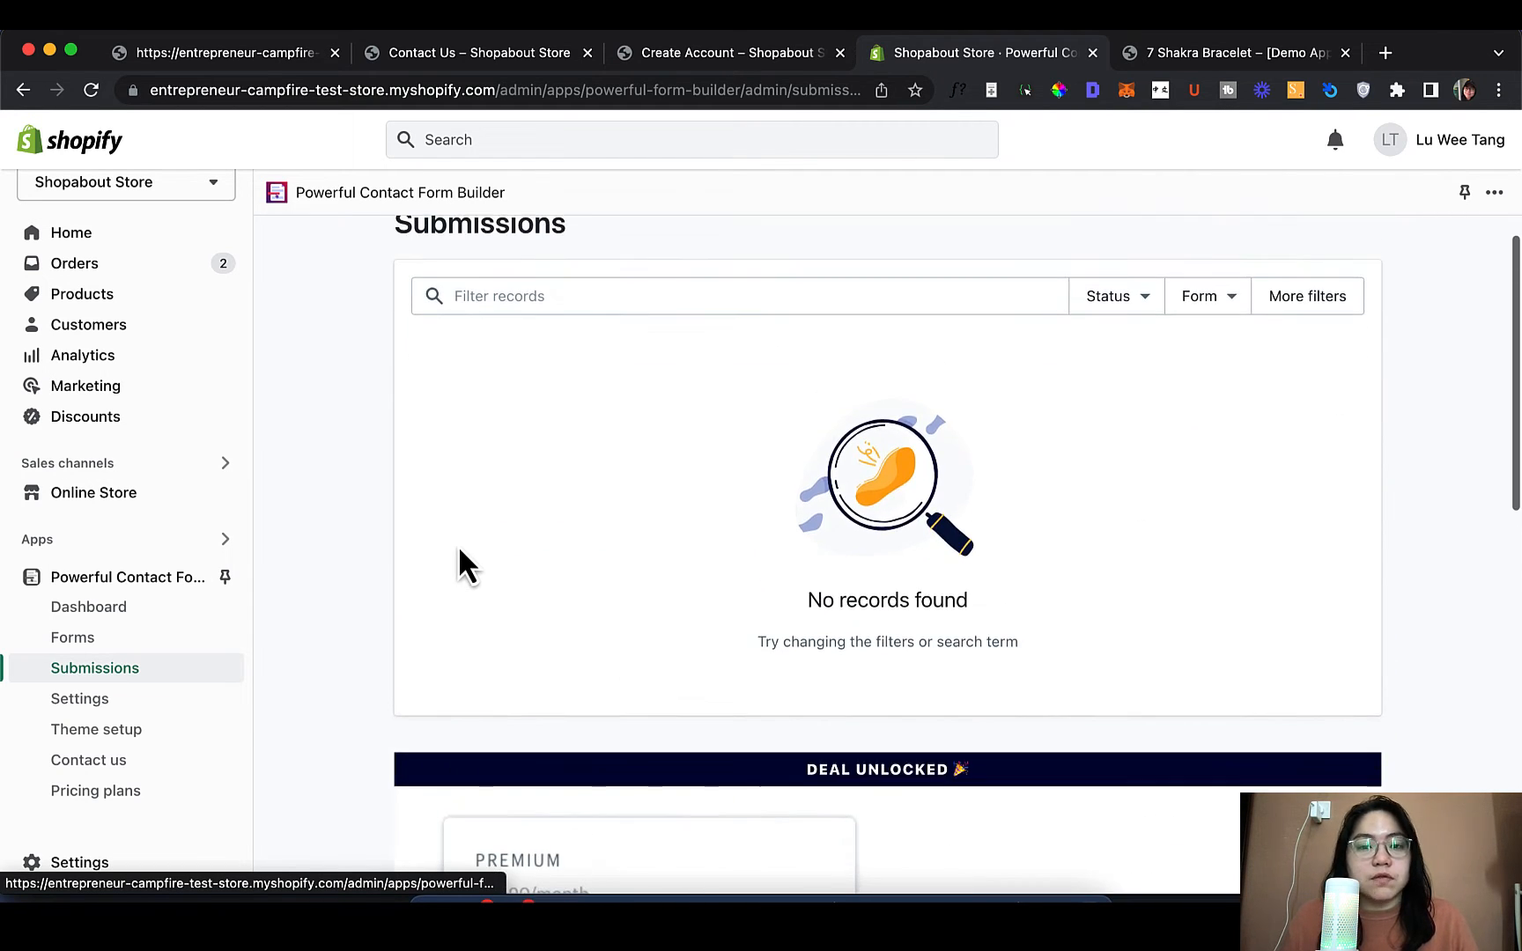
pyautogui.scroll(-2, 286, 595)
pyautogui.scroll(1, 289, 586)
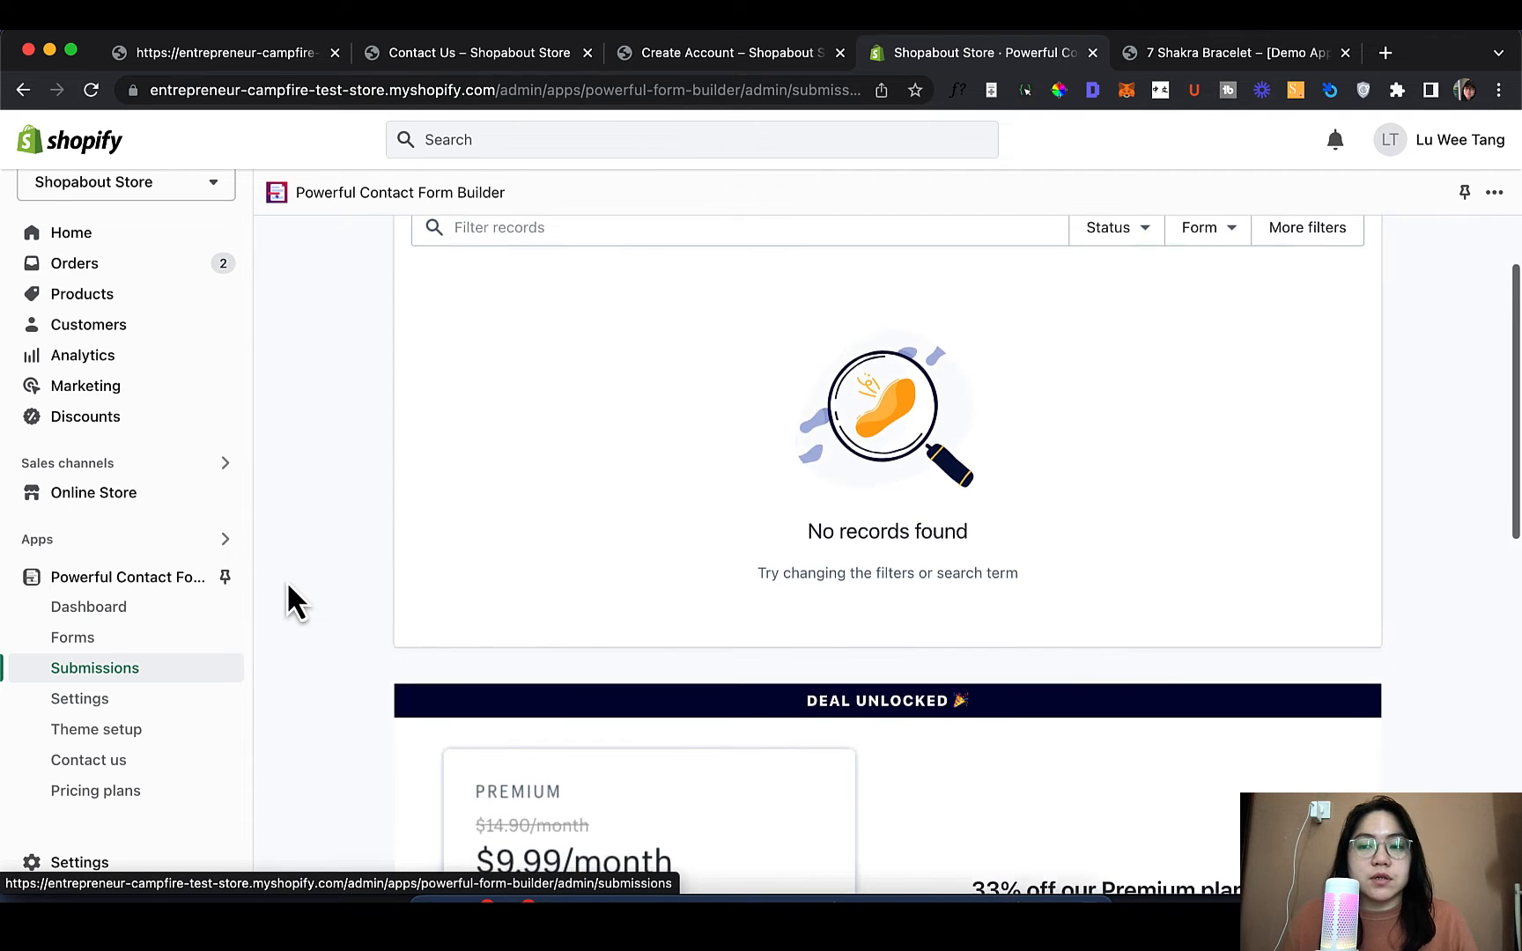
# Open the app's Settings and inspect the Google reCaptcha integration, closing it unchanged
pyautogui.click(99, 699)
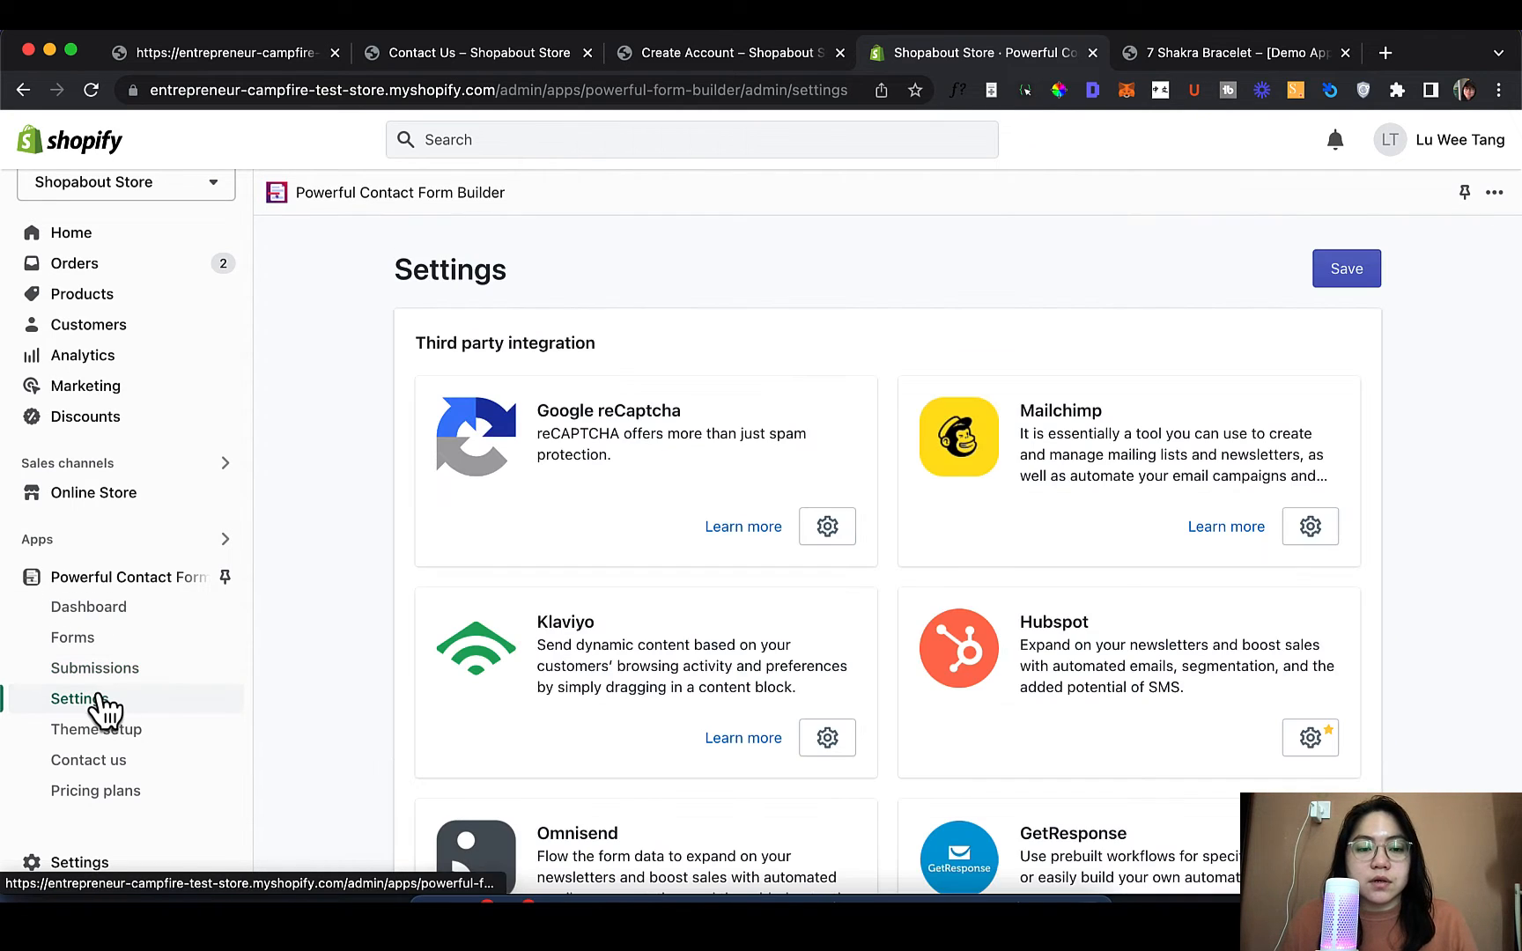
pyautogui.scroll(-2, 871, 582)
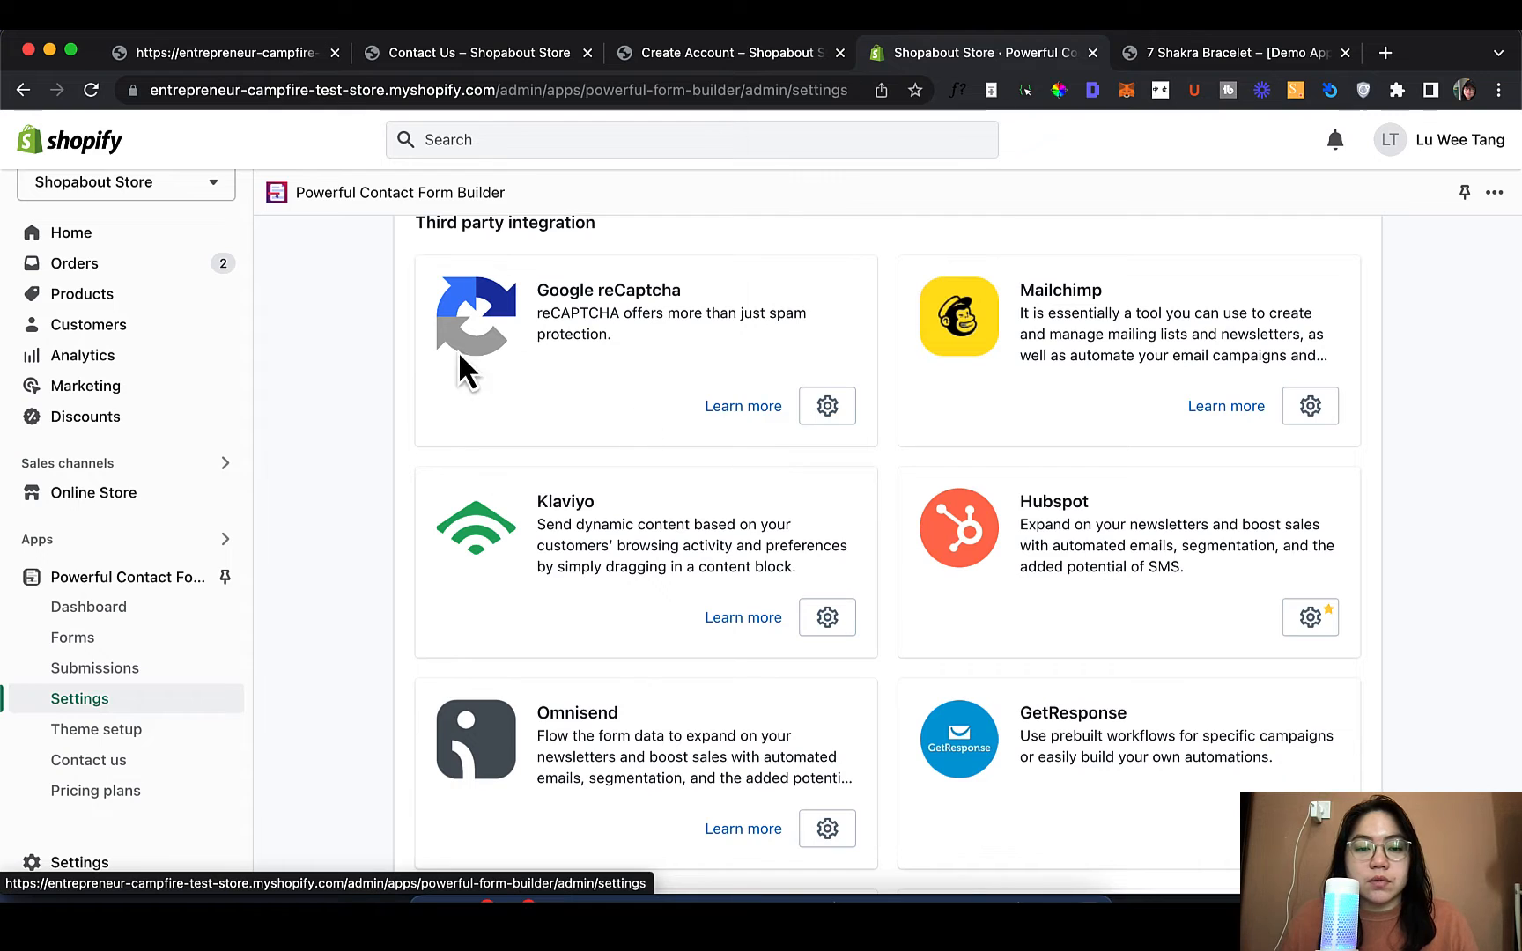
pyautogui.scroll(1, 763, 397)
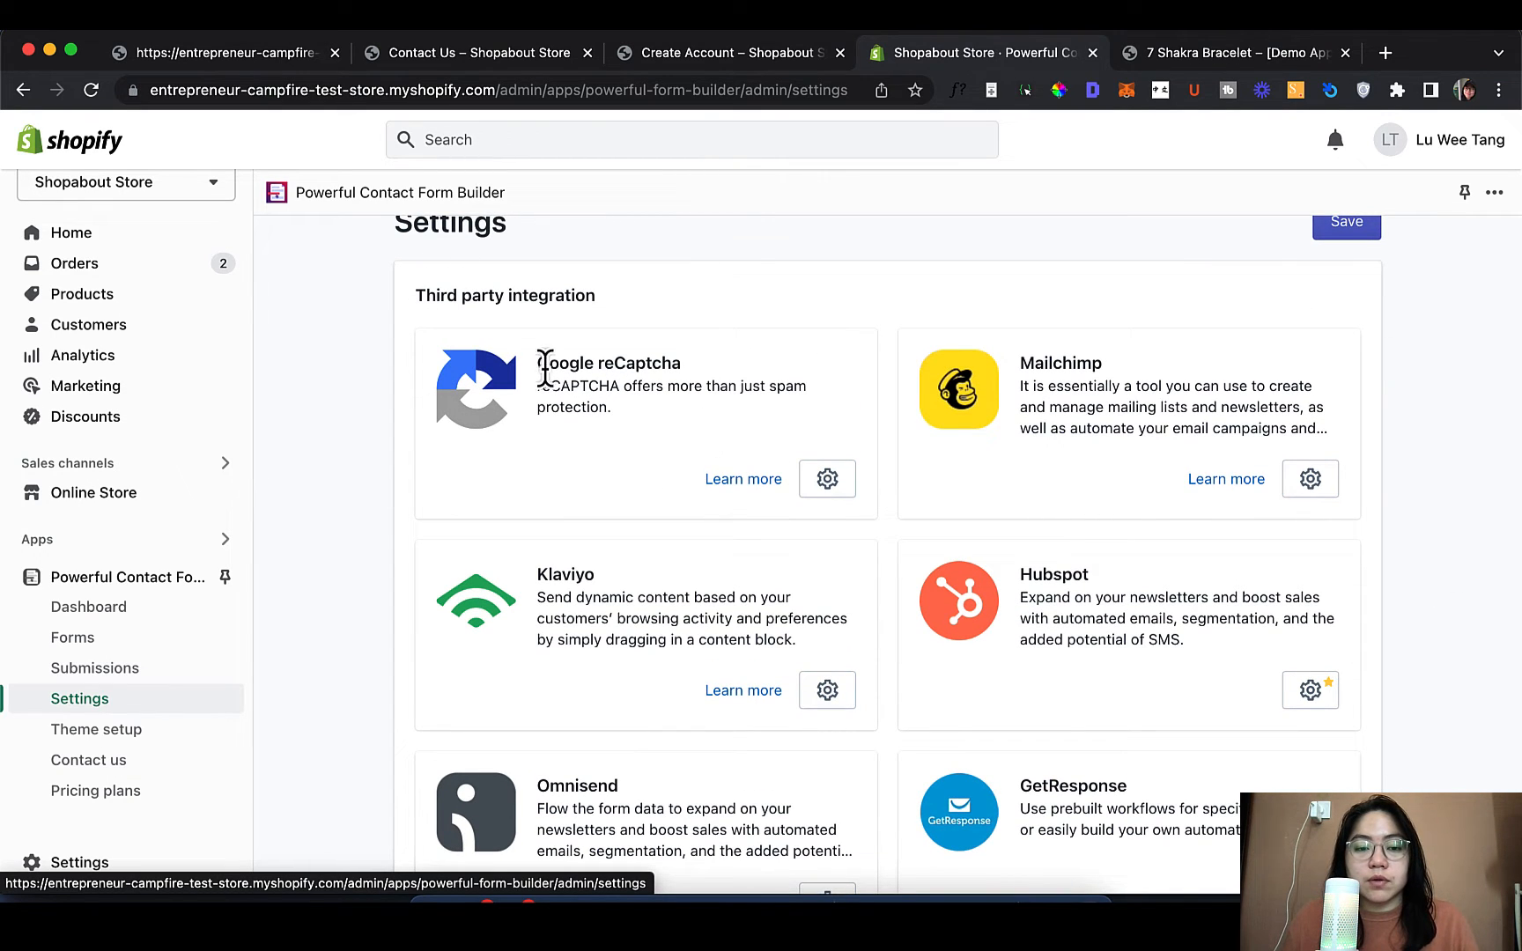
pyautogui.moveTo(540, 361); pyautogui.dragTo(707, 367)
pyautogui.click(717, 397)
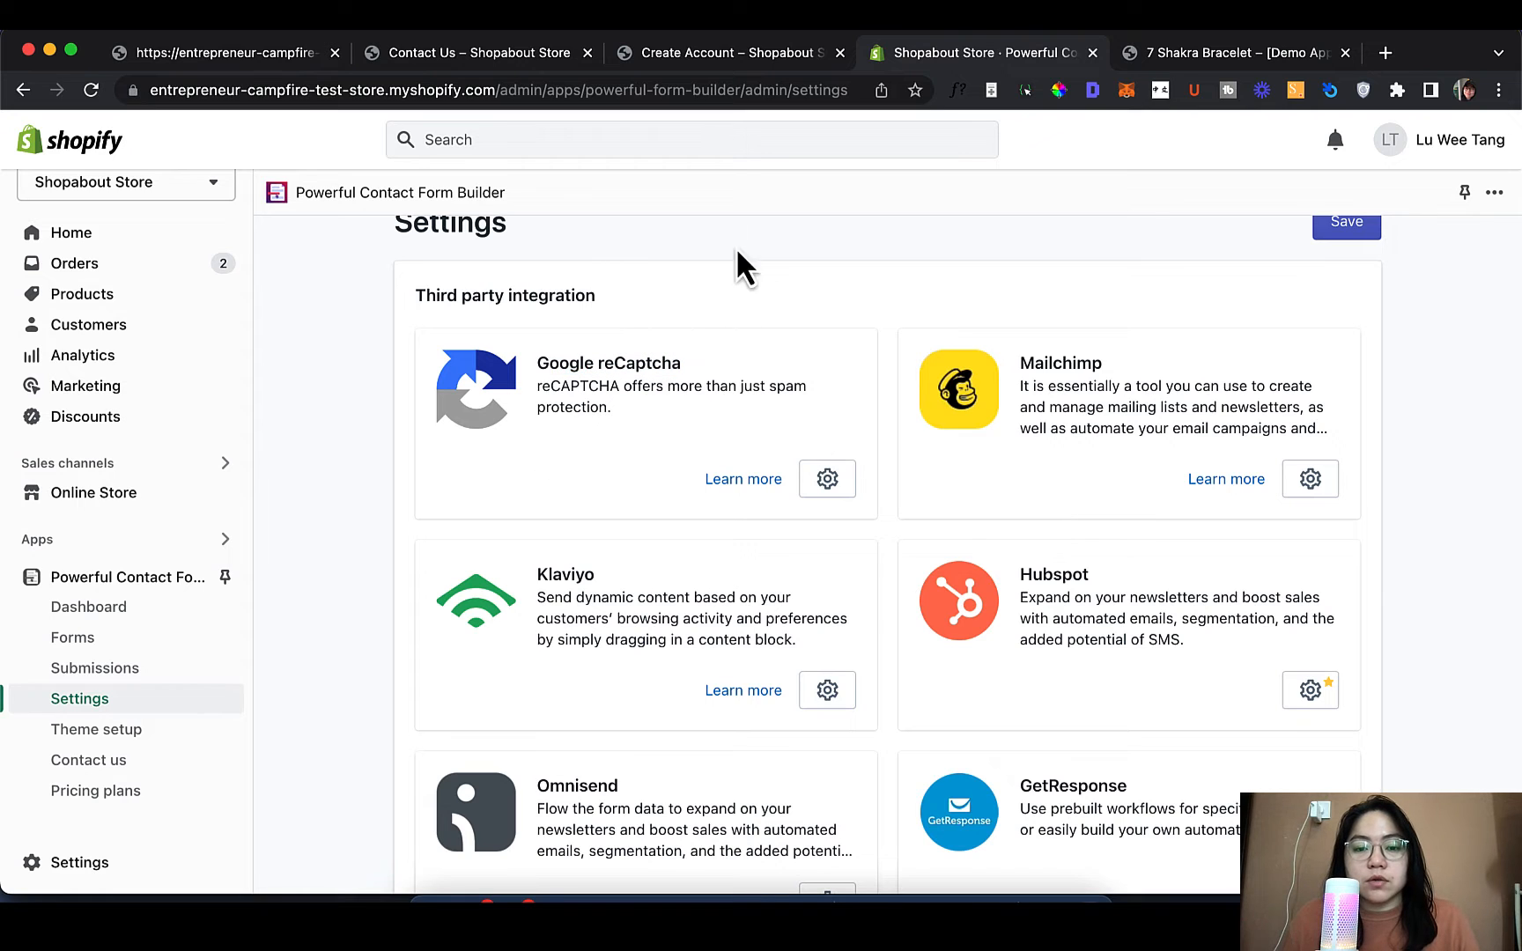
pyautogui.click(844, 478)
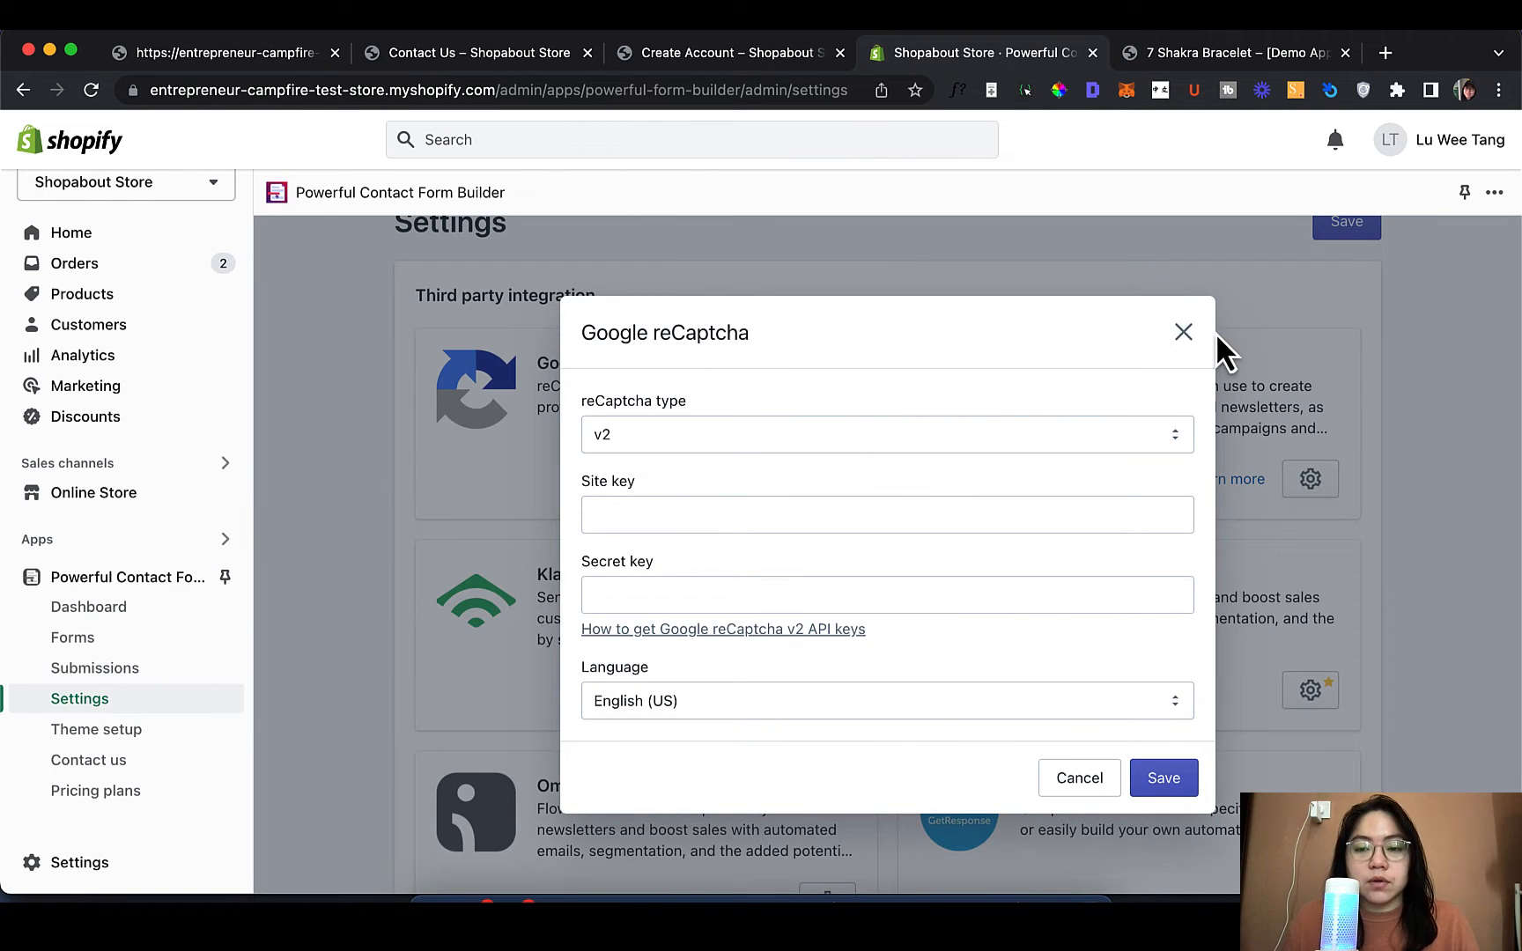
pyautogui.click(1184, 335)
pyautogui.scroll(-2, 1057, 527)
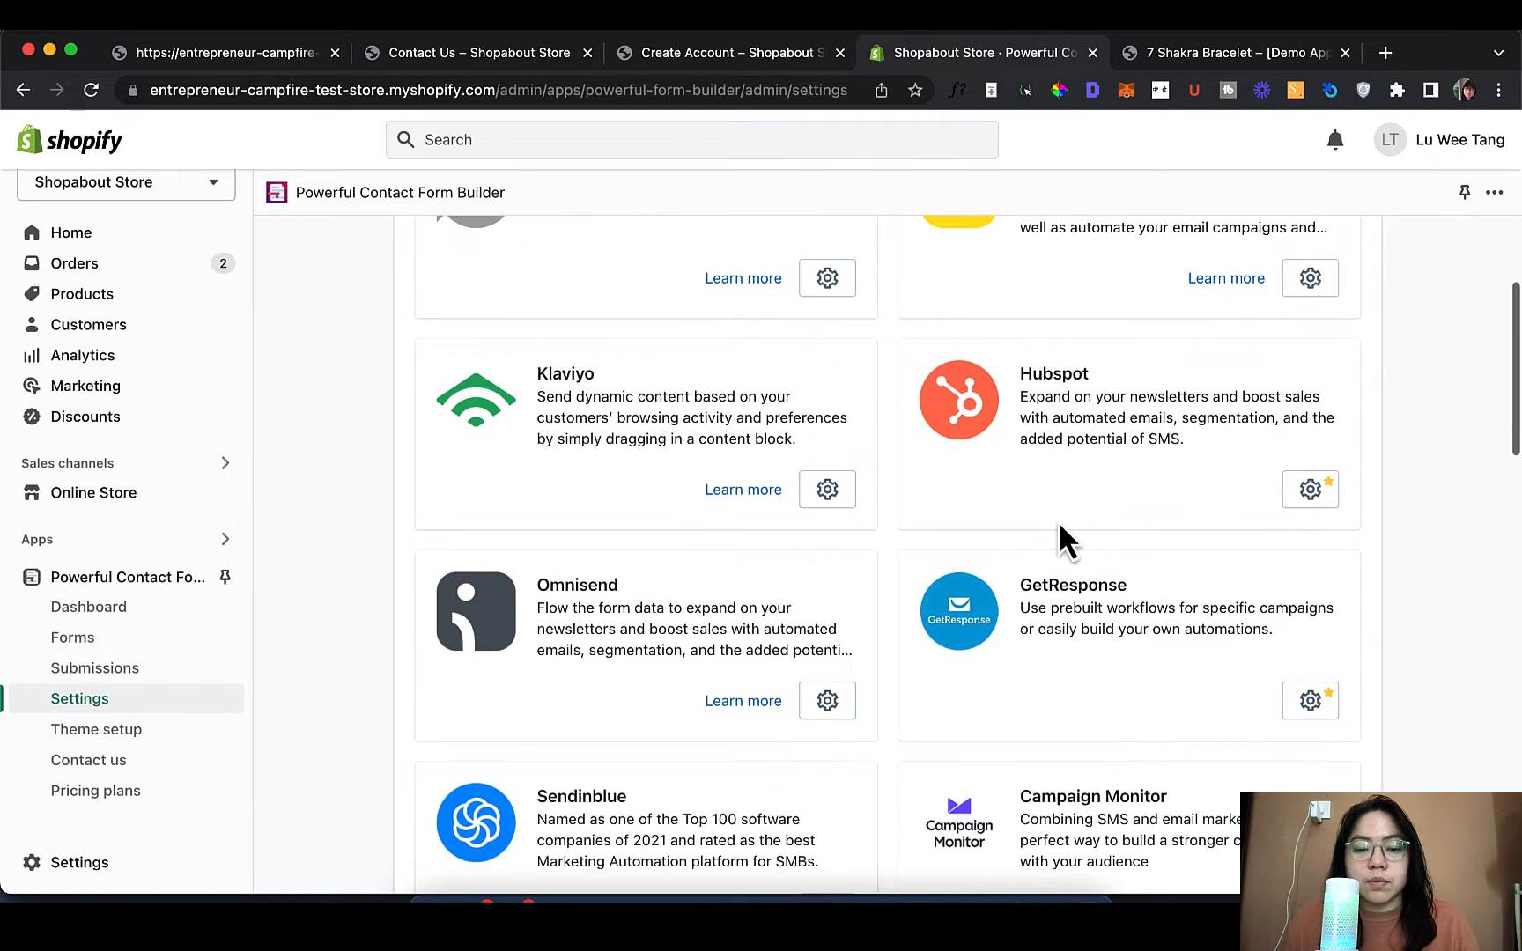
pyautogui.scroll(3, 1059, 526)
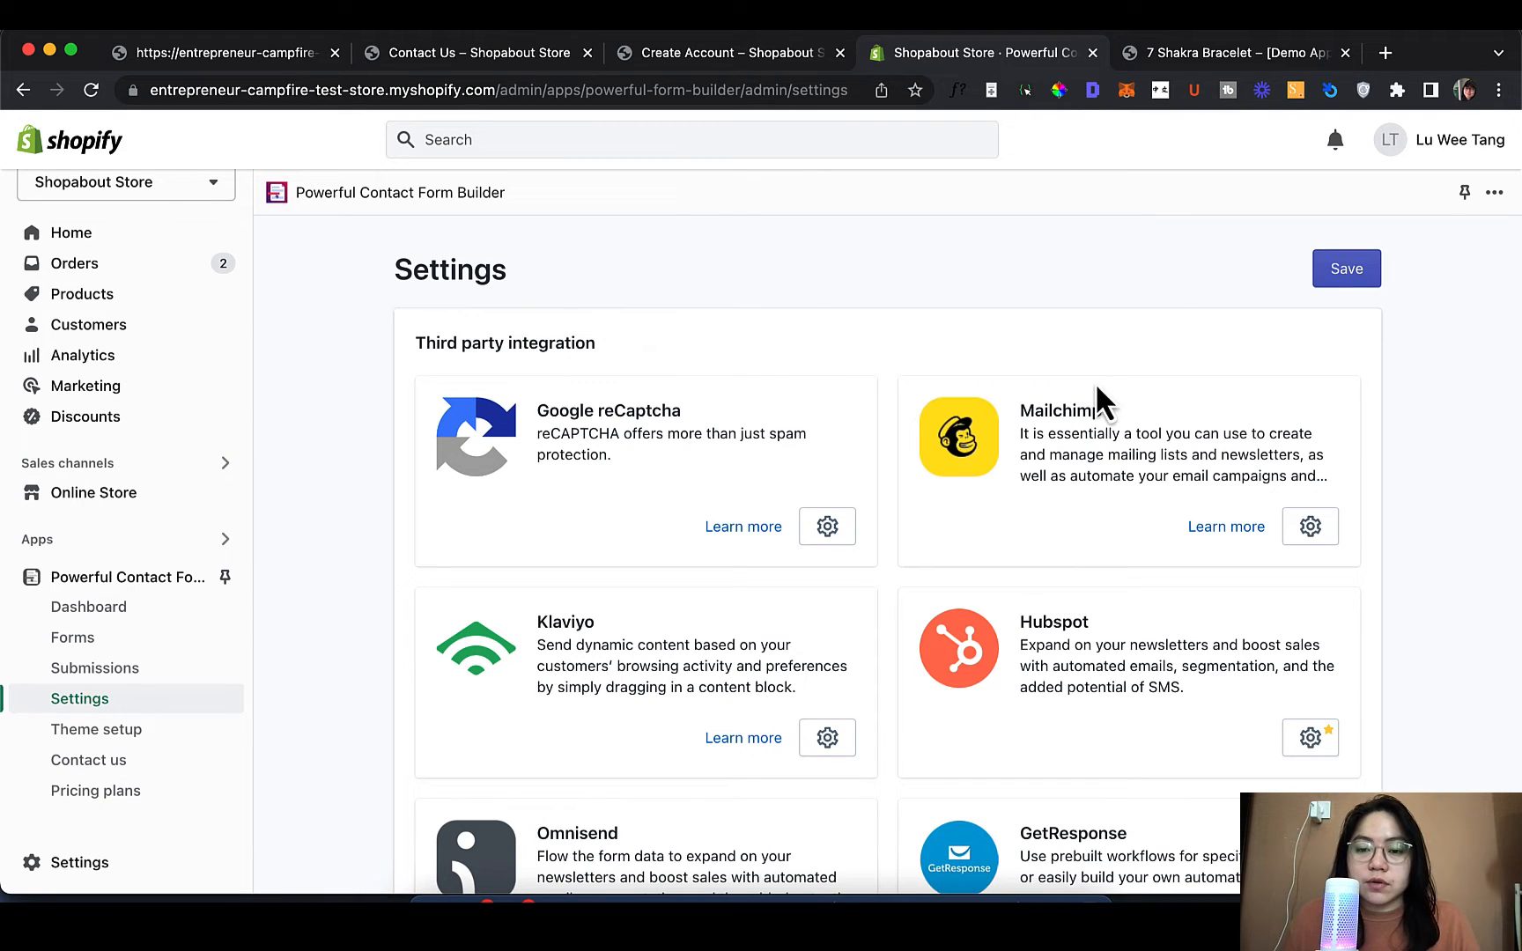
# Browse the Mailchimp, Hubspot and remaining integration cards down to Google Sheets
pyautogui.moveTo(1032, 410); pyautogui.dragTo(1121, 410)
pyautogui.click(1121, 410)
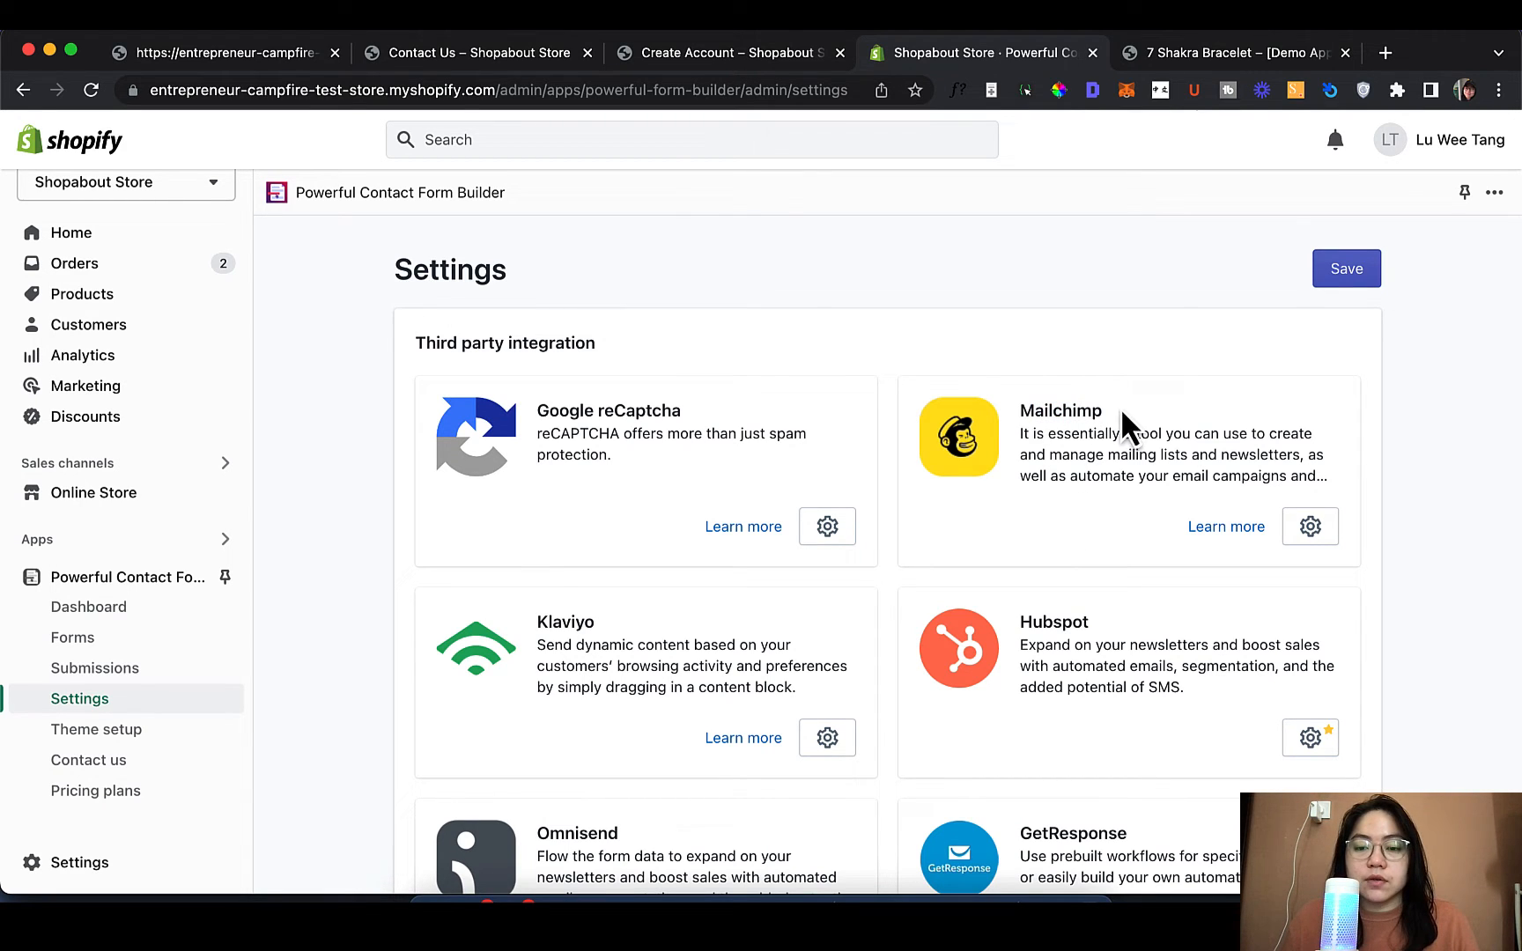
pyautogui.doubleClick(560, 611)
pyautogui.doubleClick(1095, 612)
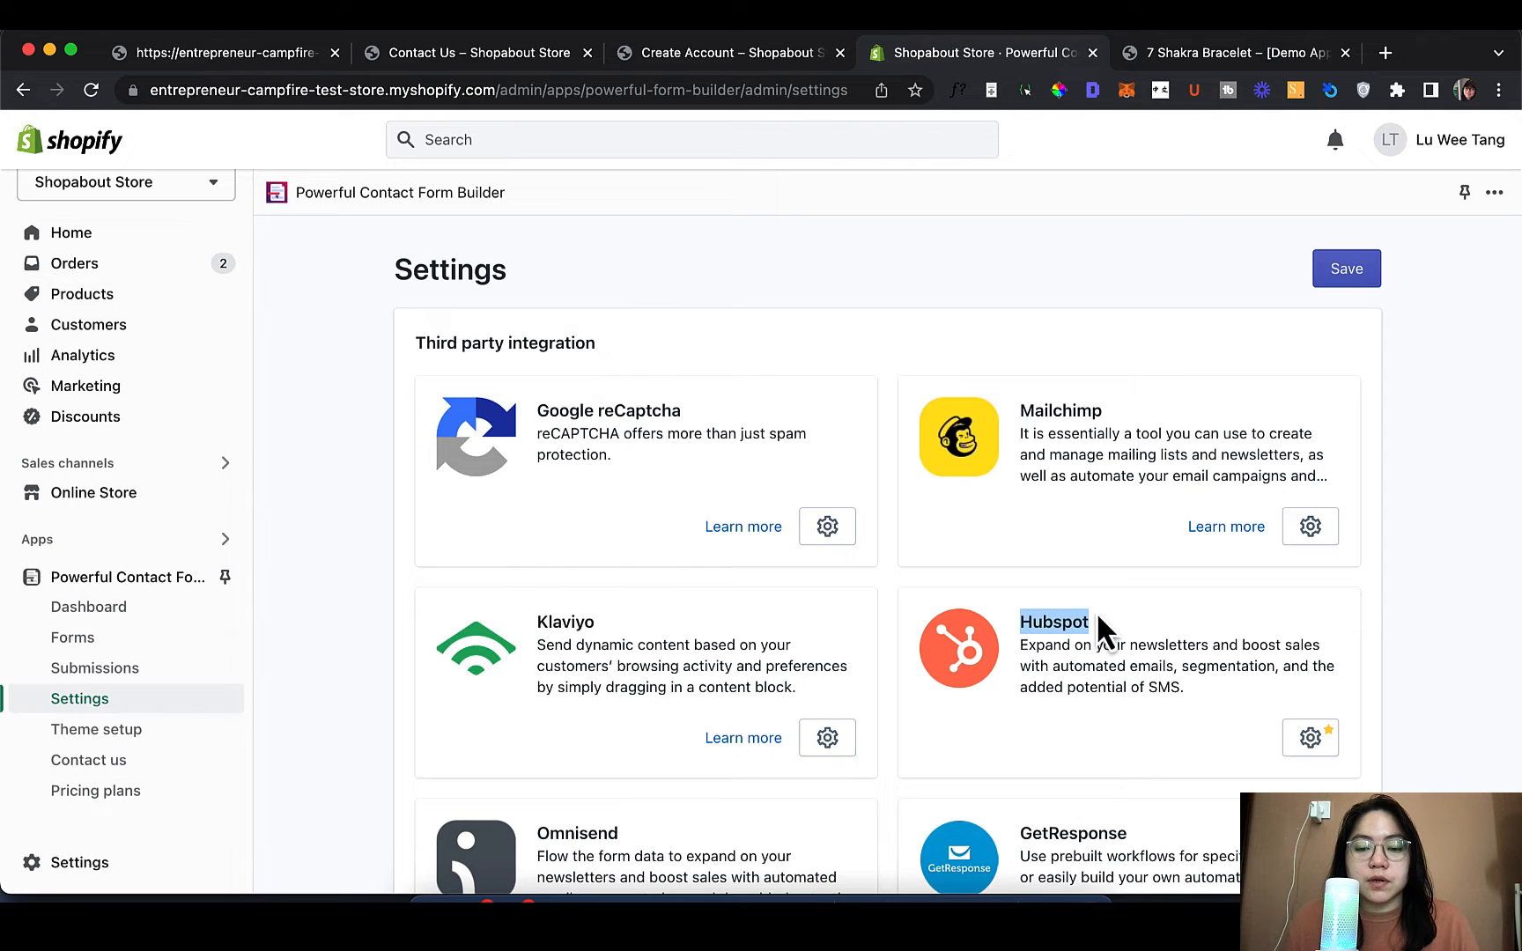
pyautogui.scroll(-4, 1101, 617)
pyautogui.scroll(-5, 1066, 634)
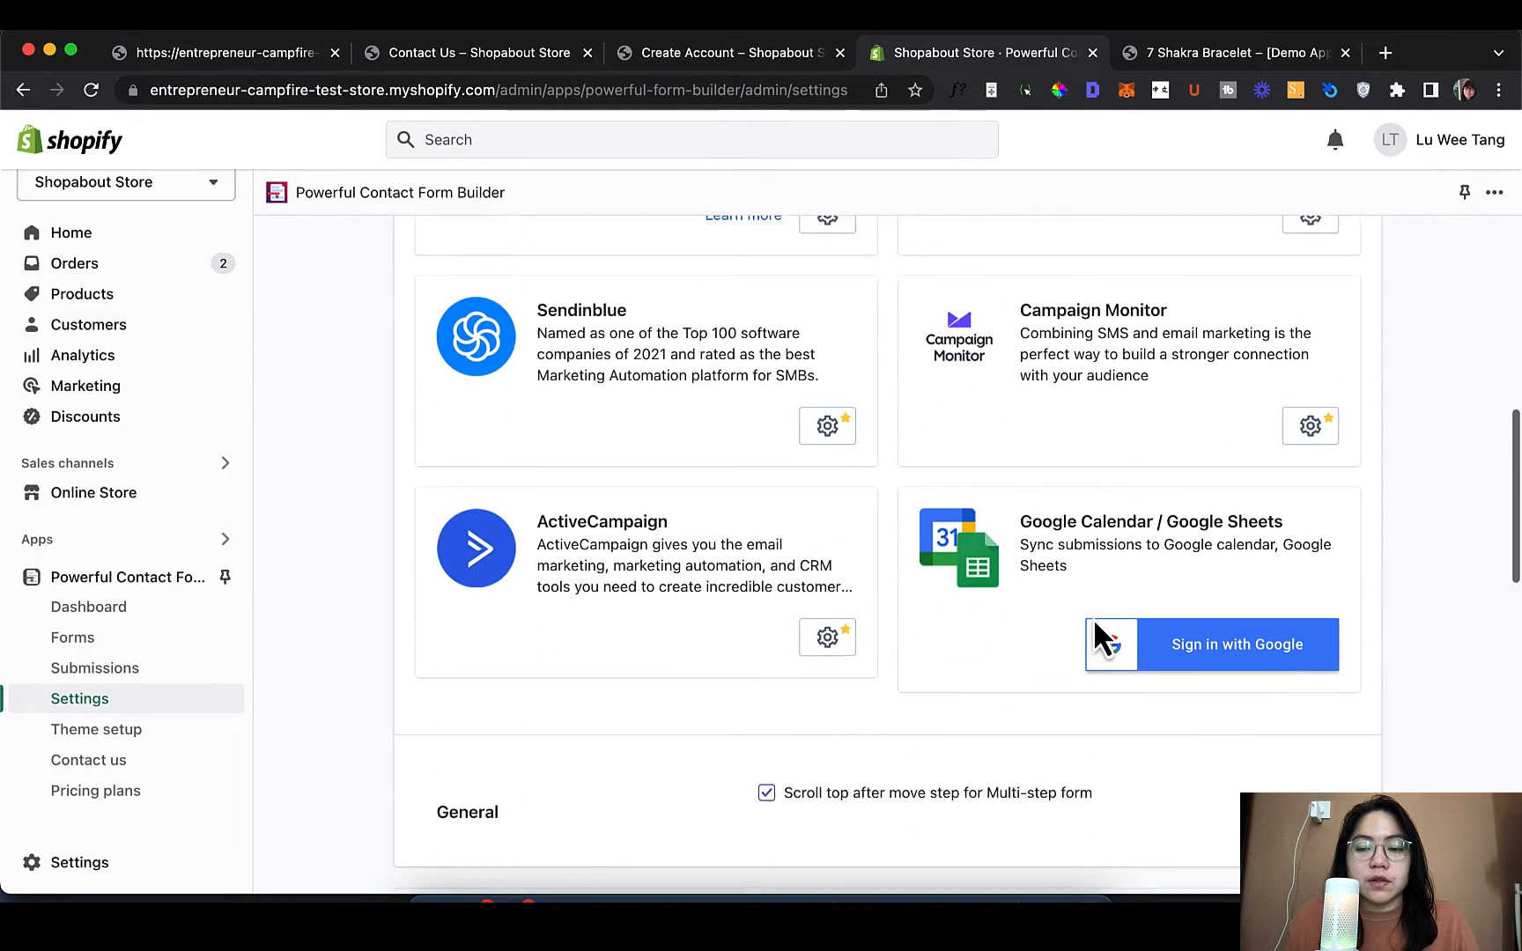
pyautogui.scroll(-5, 1095, 636)
pyautogui.scroll(5, 1094, 636)
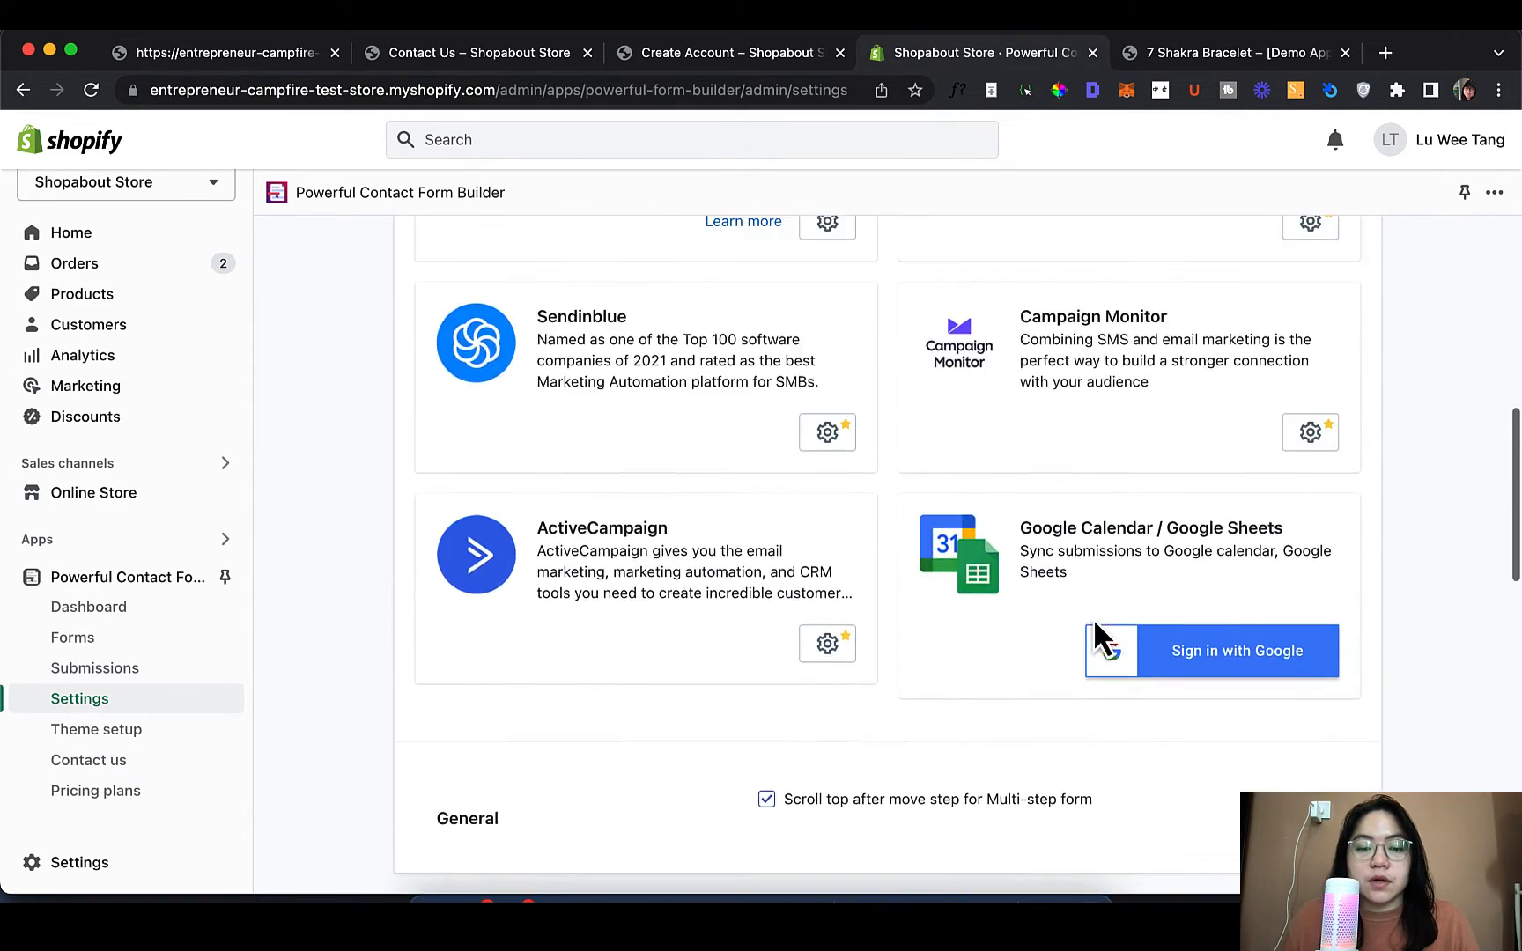
pyautogui.scroll(10, 1095, 632)
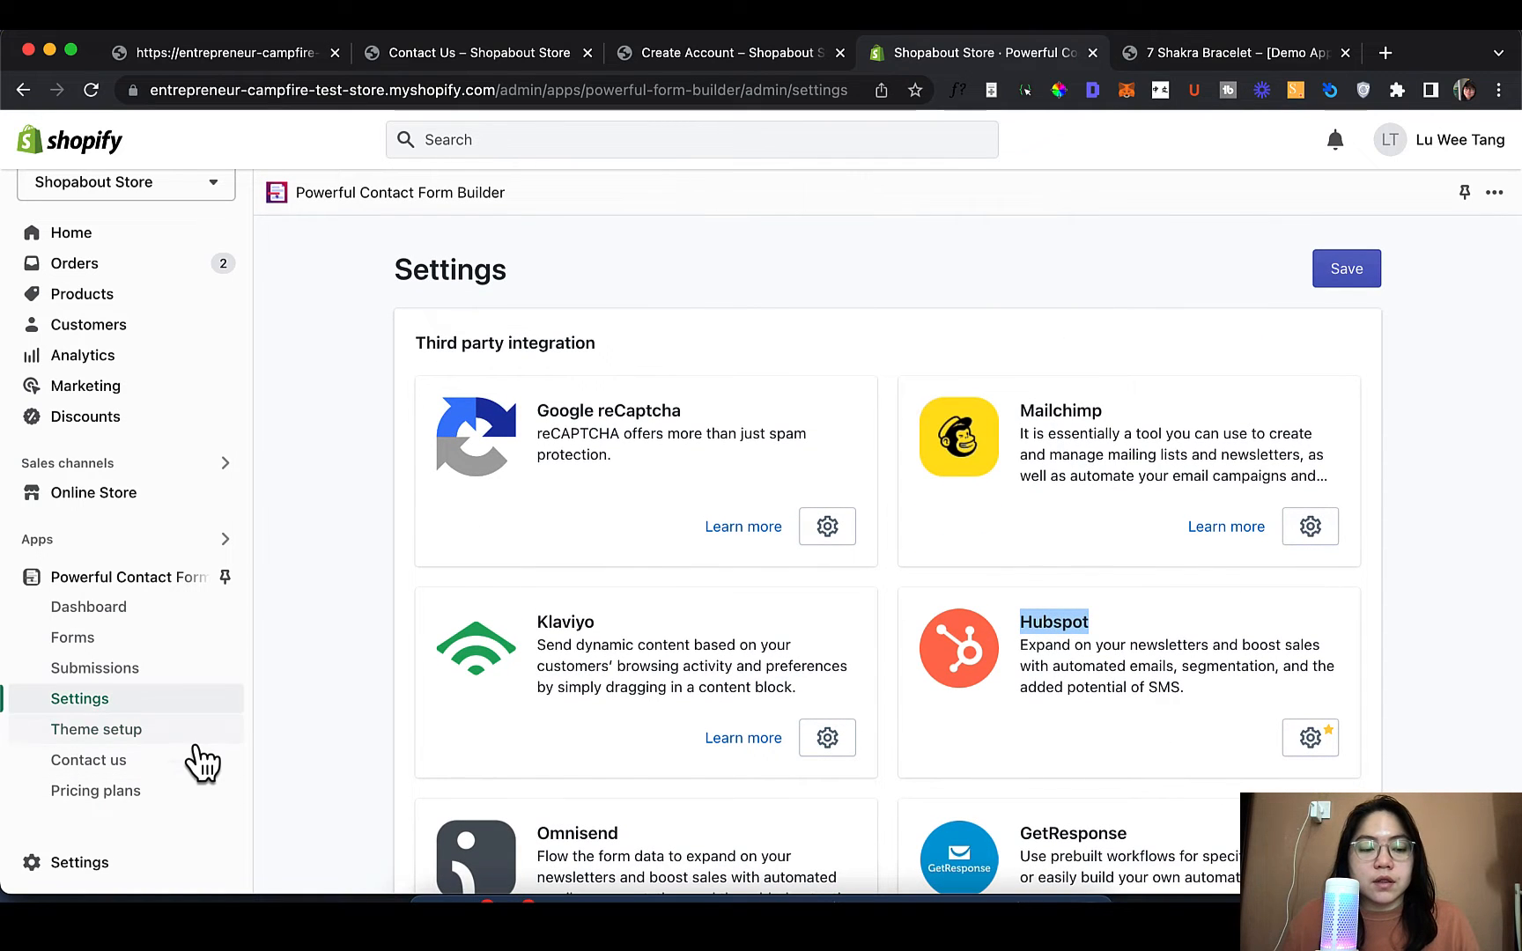
pyautogui.click(196, 745)
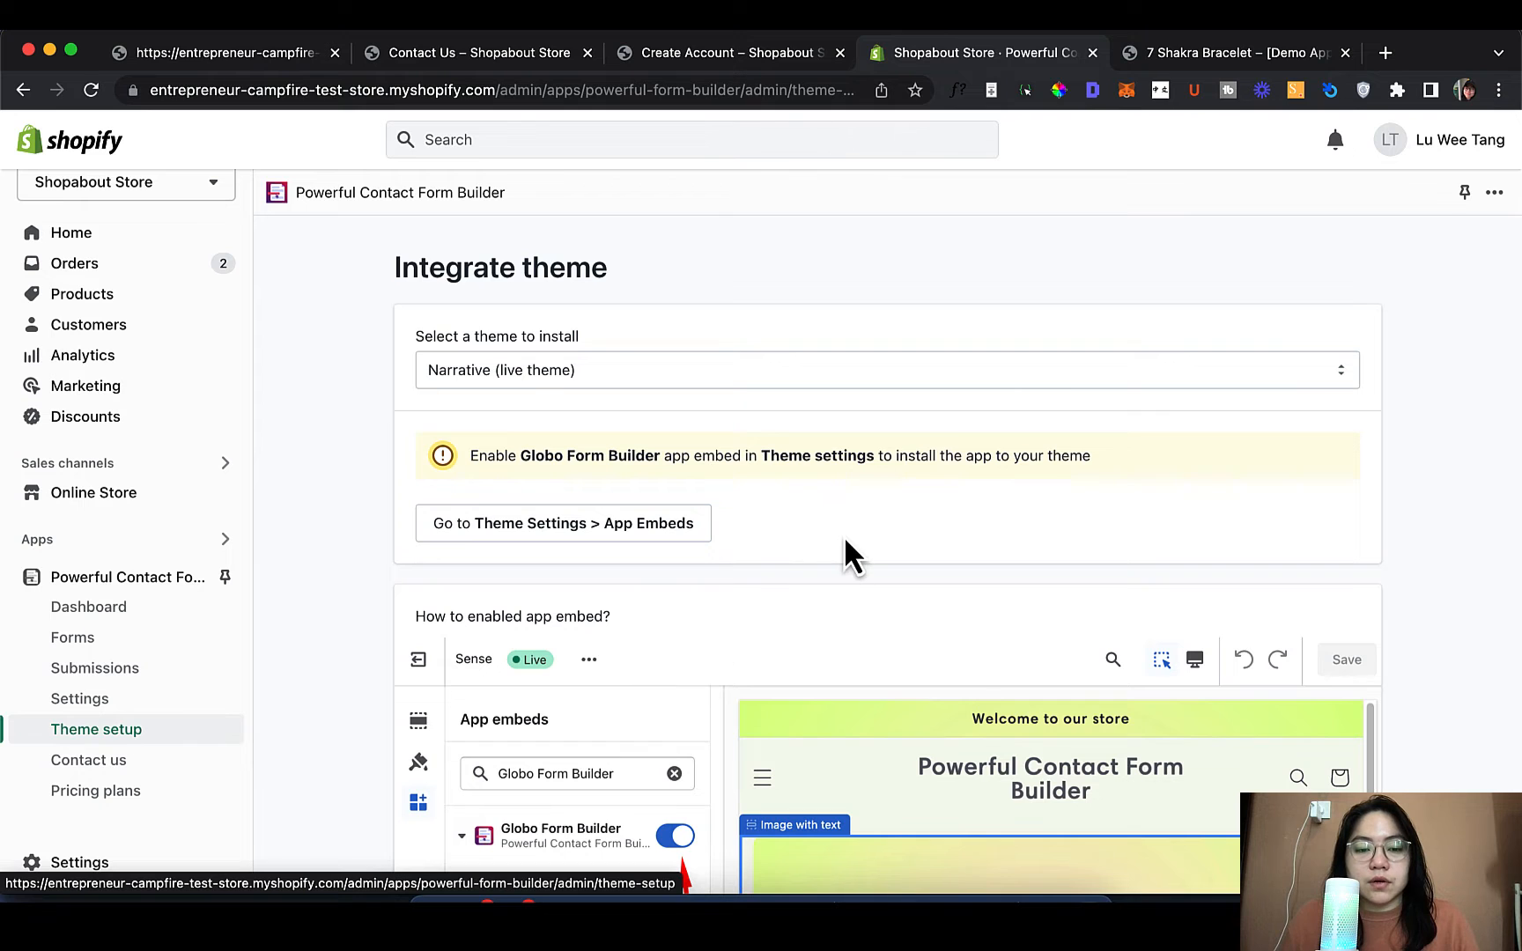
pyautogui.scroll(-1, 731, 577)
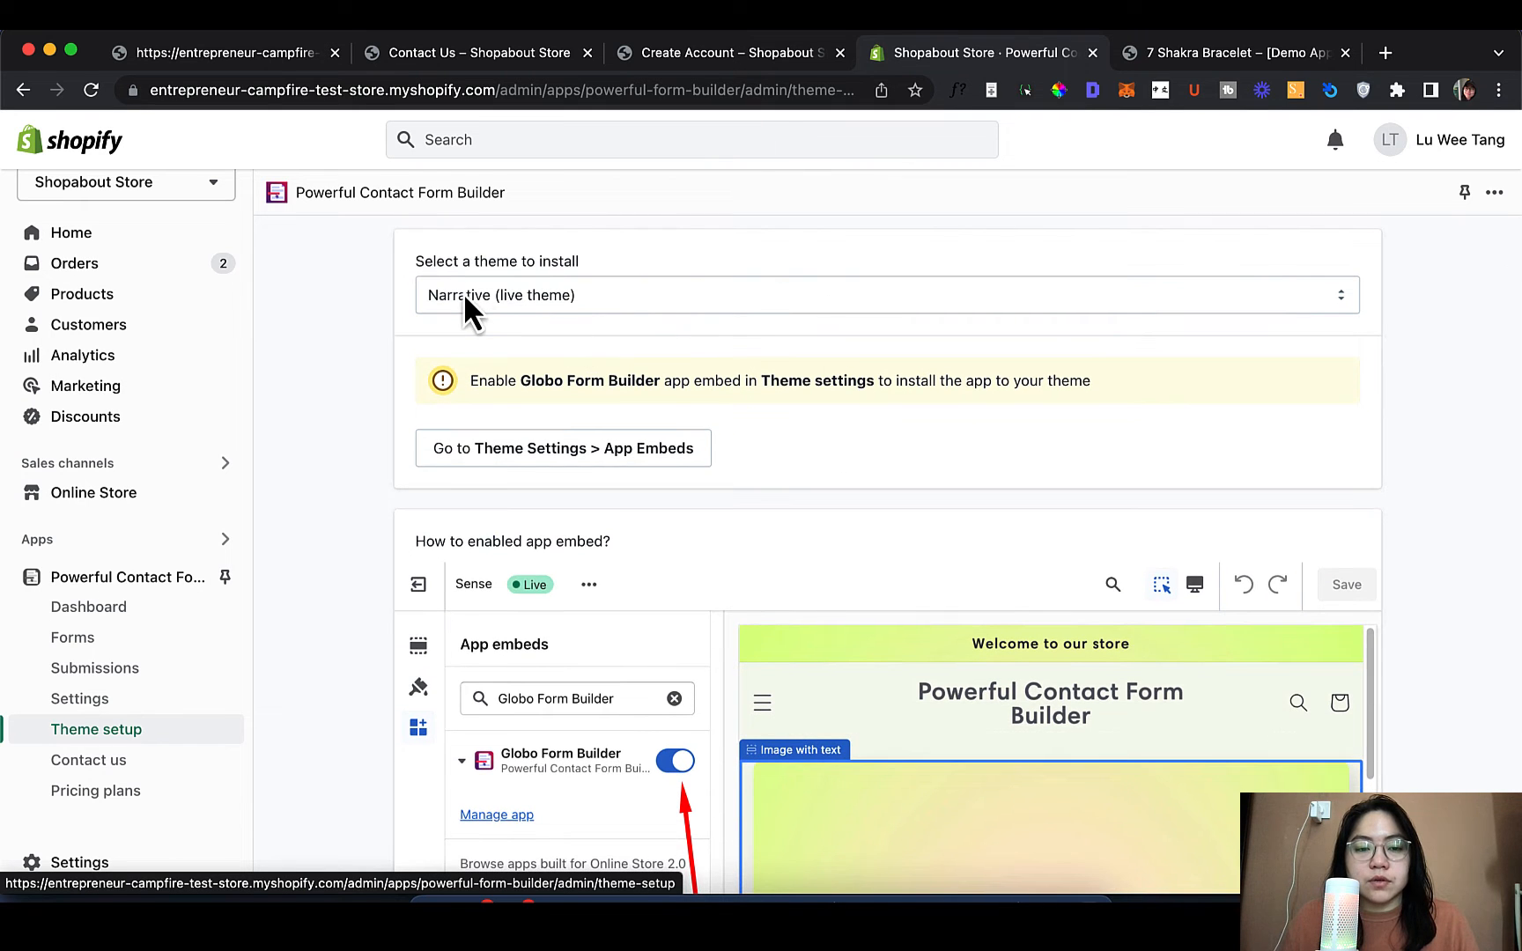
pyautogui.scroll(-4, 747, 496)
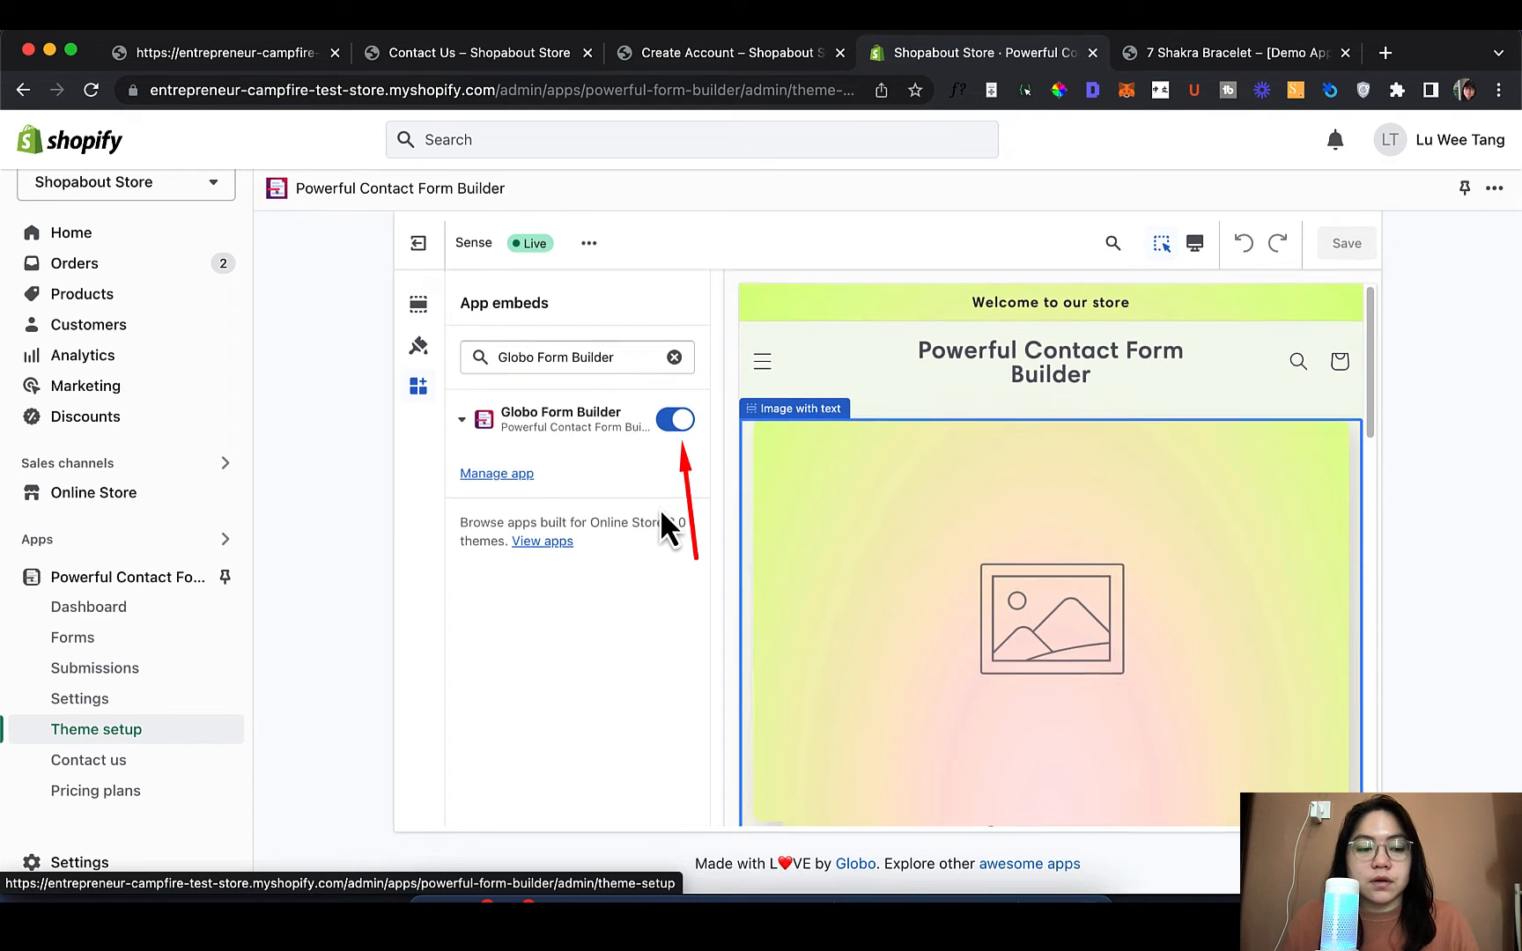
pyautogui.scroll(5, 665, 508)
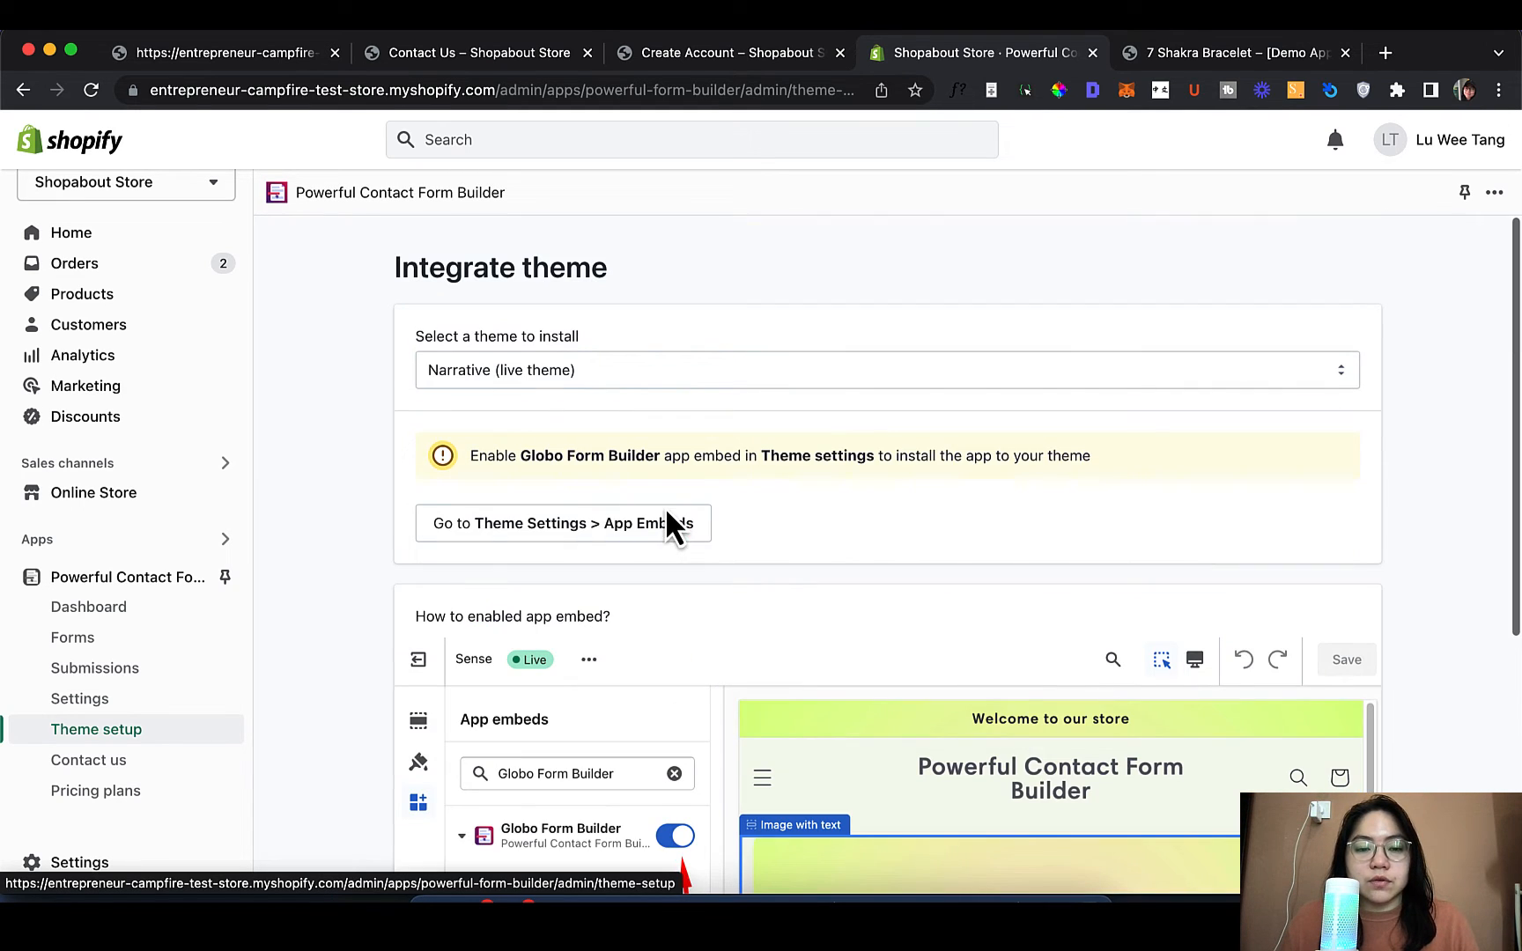
pyautogui.click(110, 760)
pyautogui.scroll(-8, 618, 669)
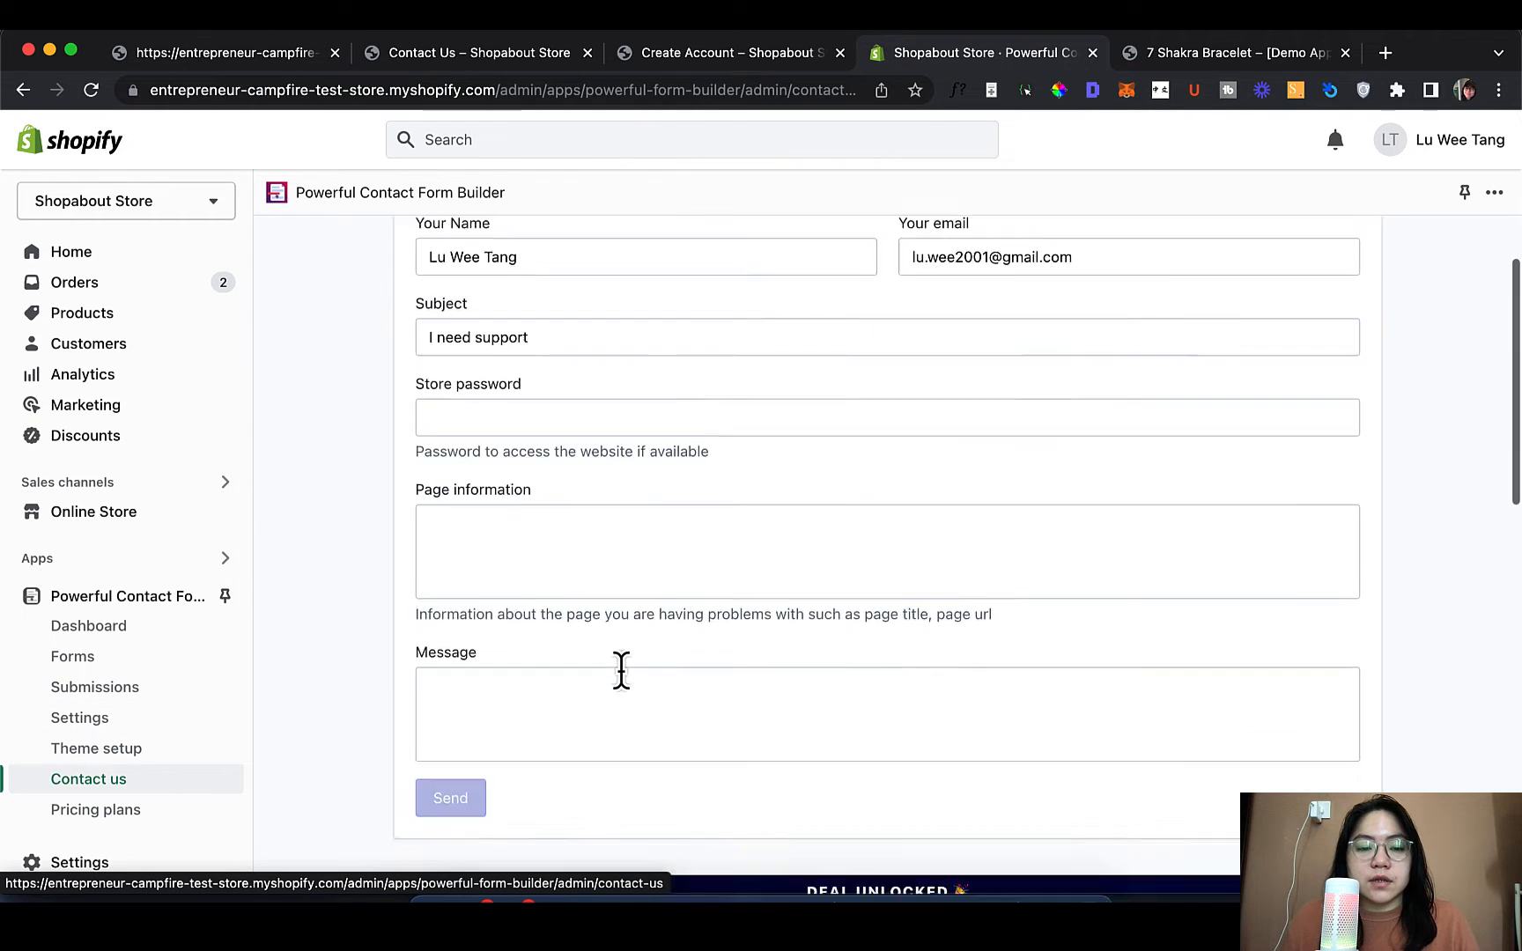
pyautogui.scroll(8, 621, 670)
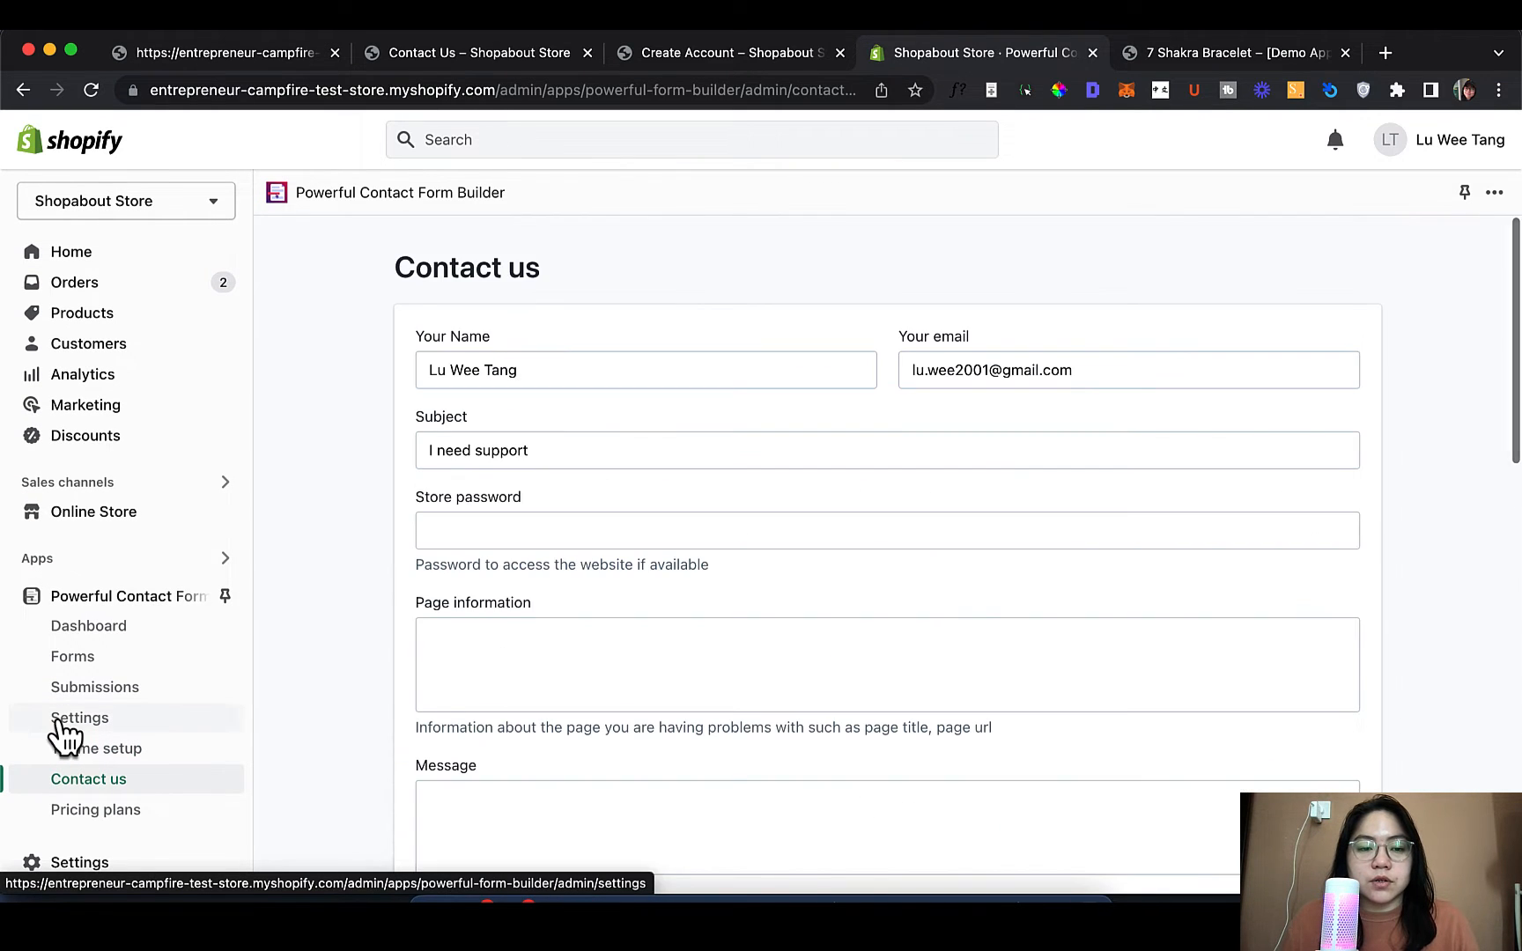
pyautogui.scroll(-1, 60, 758)
pyautogui.click(136, 797)
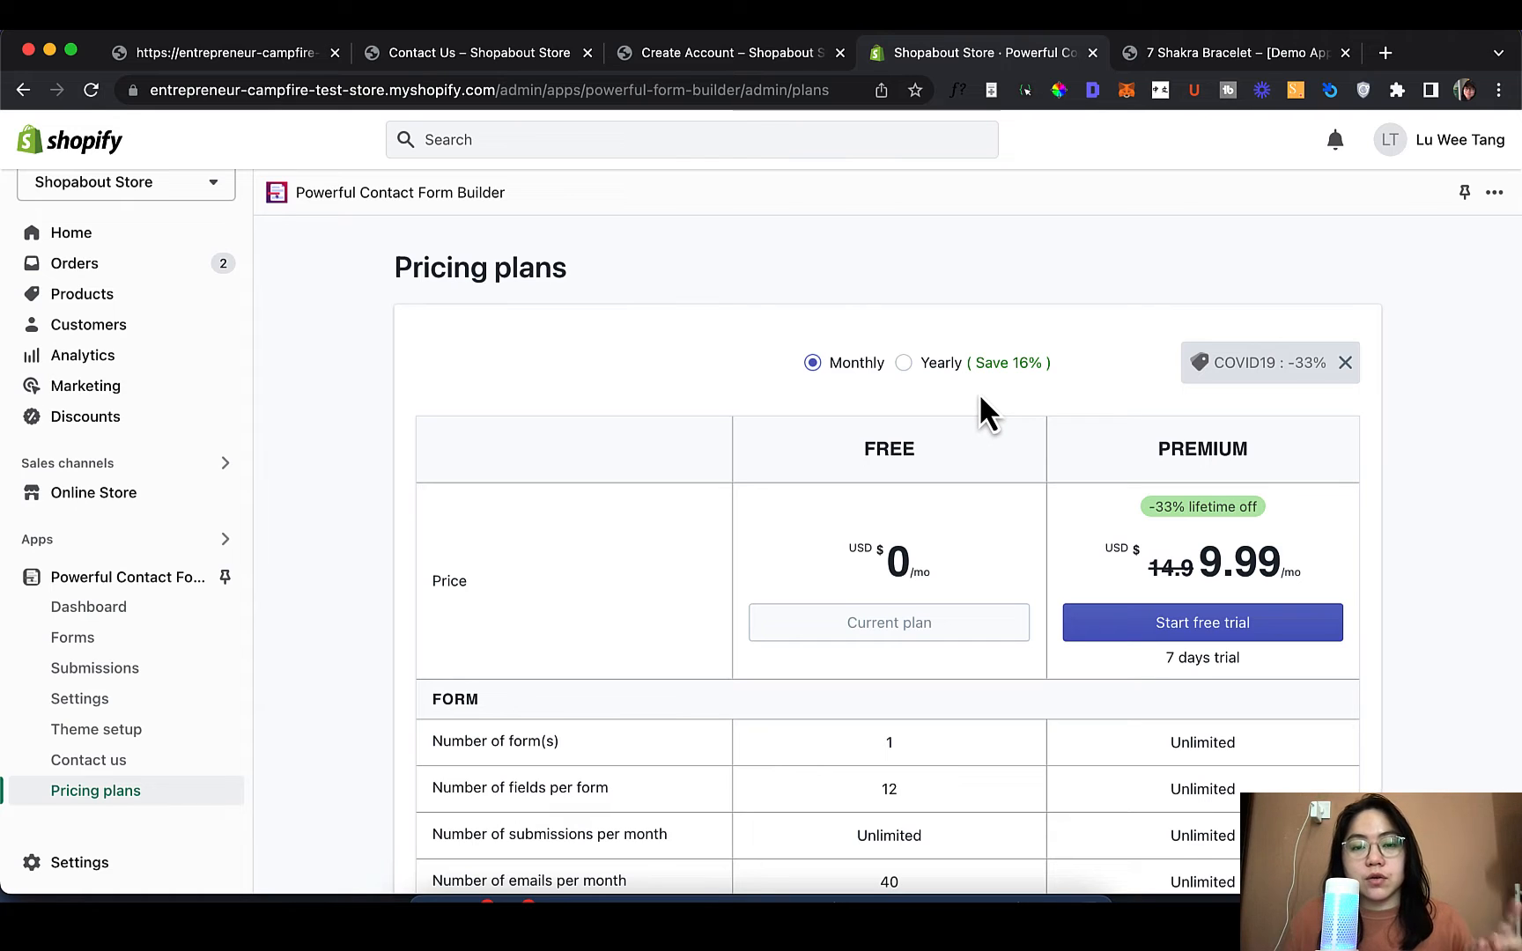
pyautogui.click(79, 736)
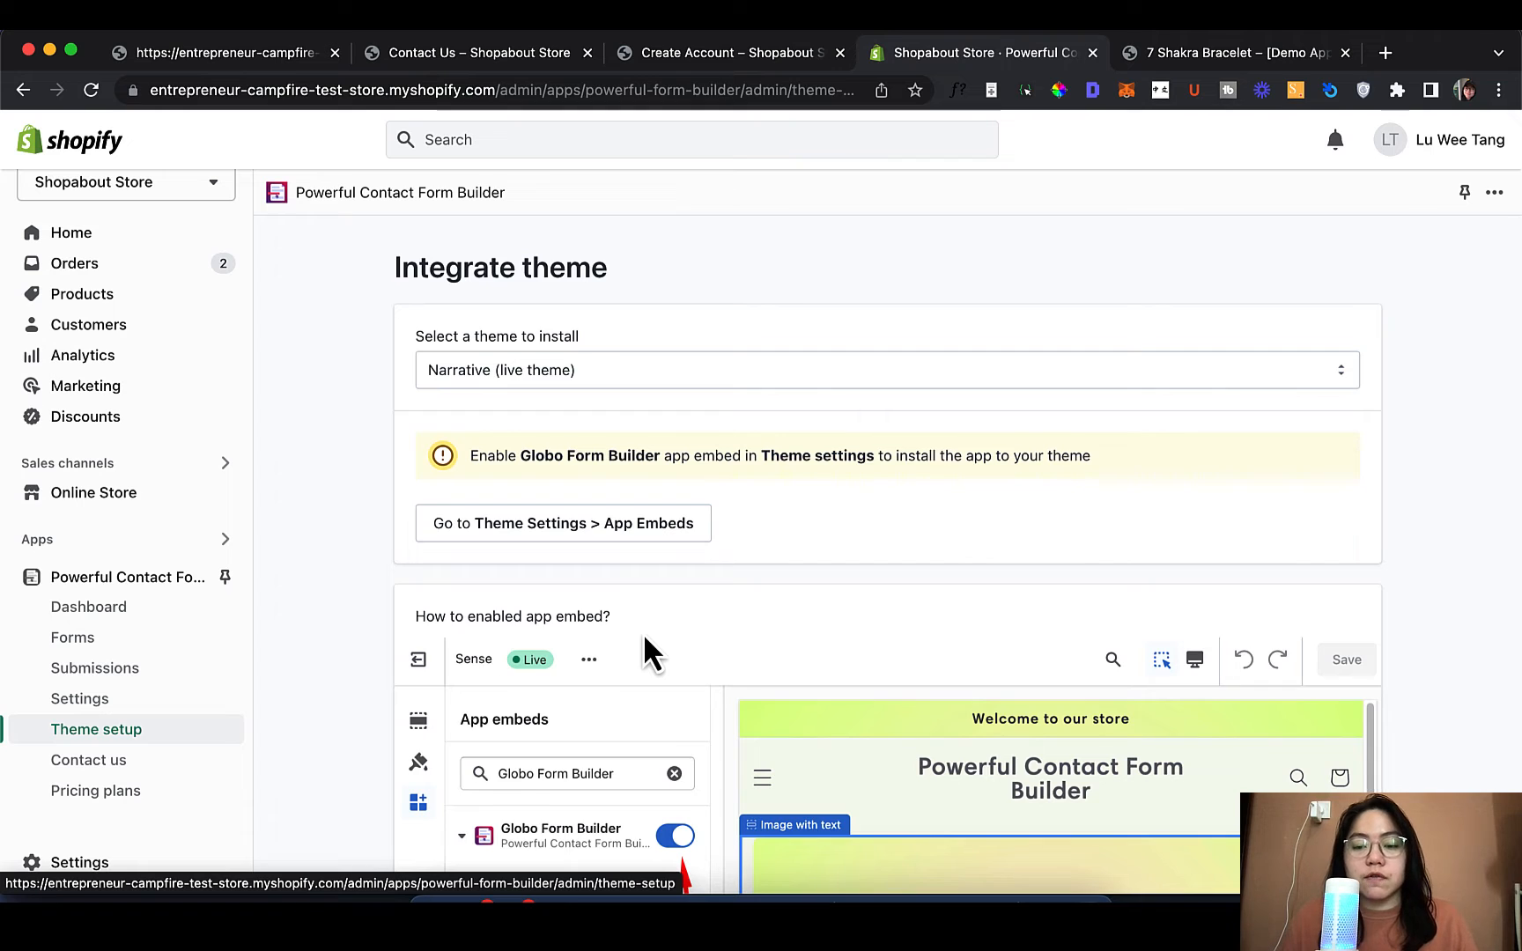
pyautogui.scroll(-3, 645, 637)
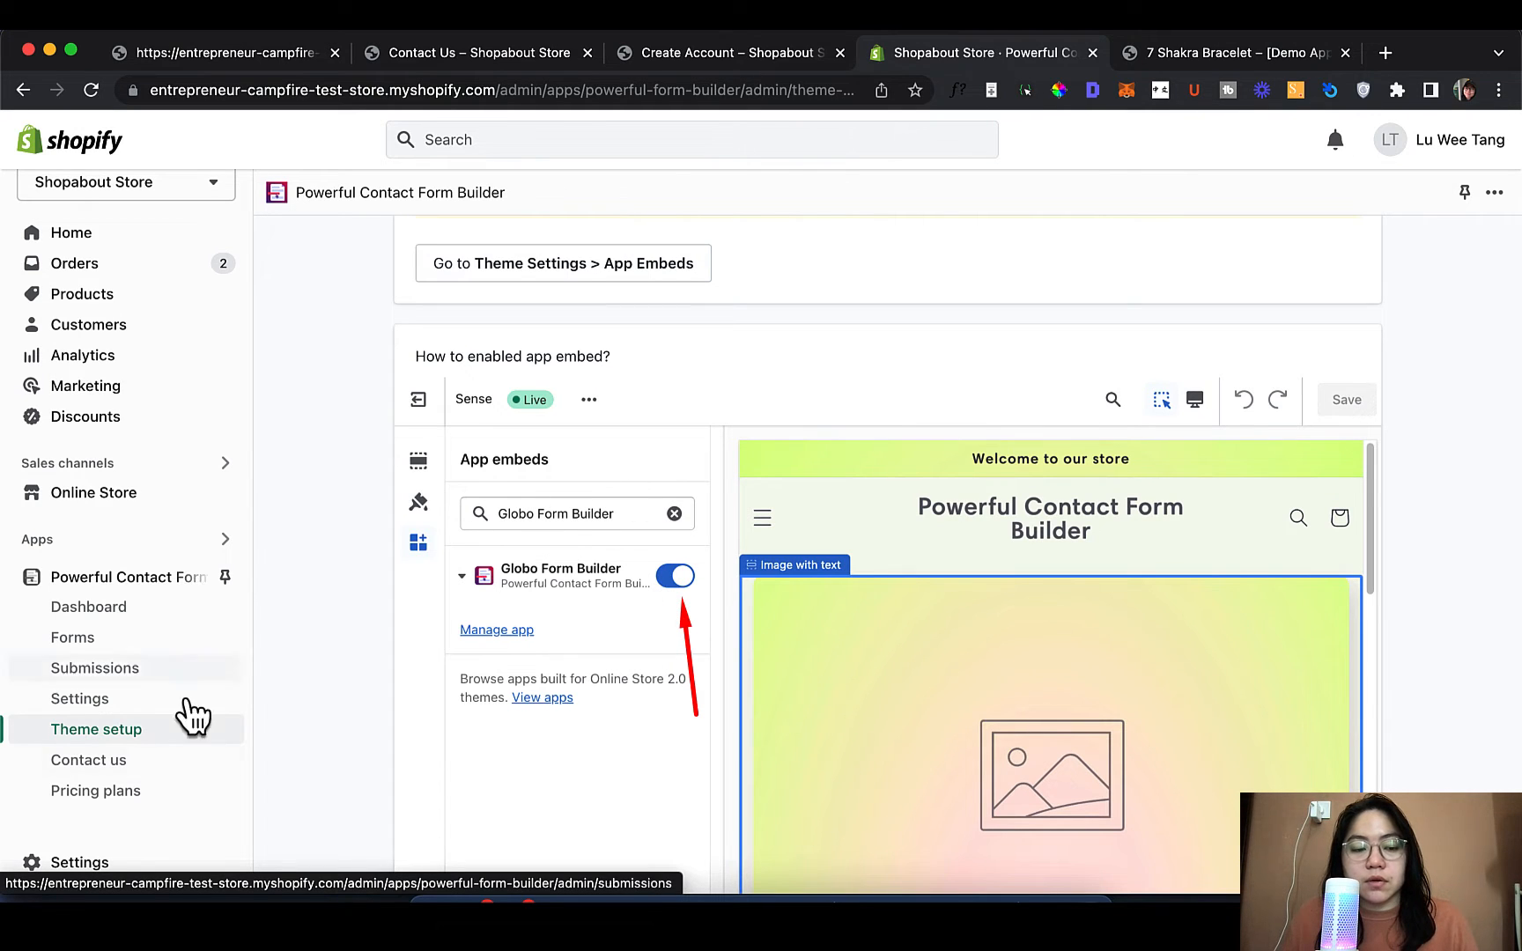
# Enable and save the Globo Form Builder app embed in the Narrative theme editor
pyautogui.click(202, 498)
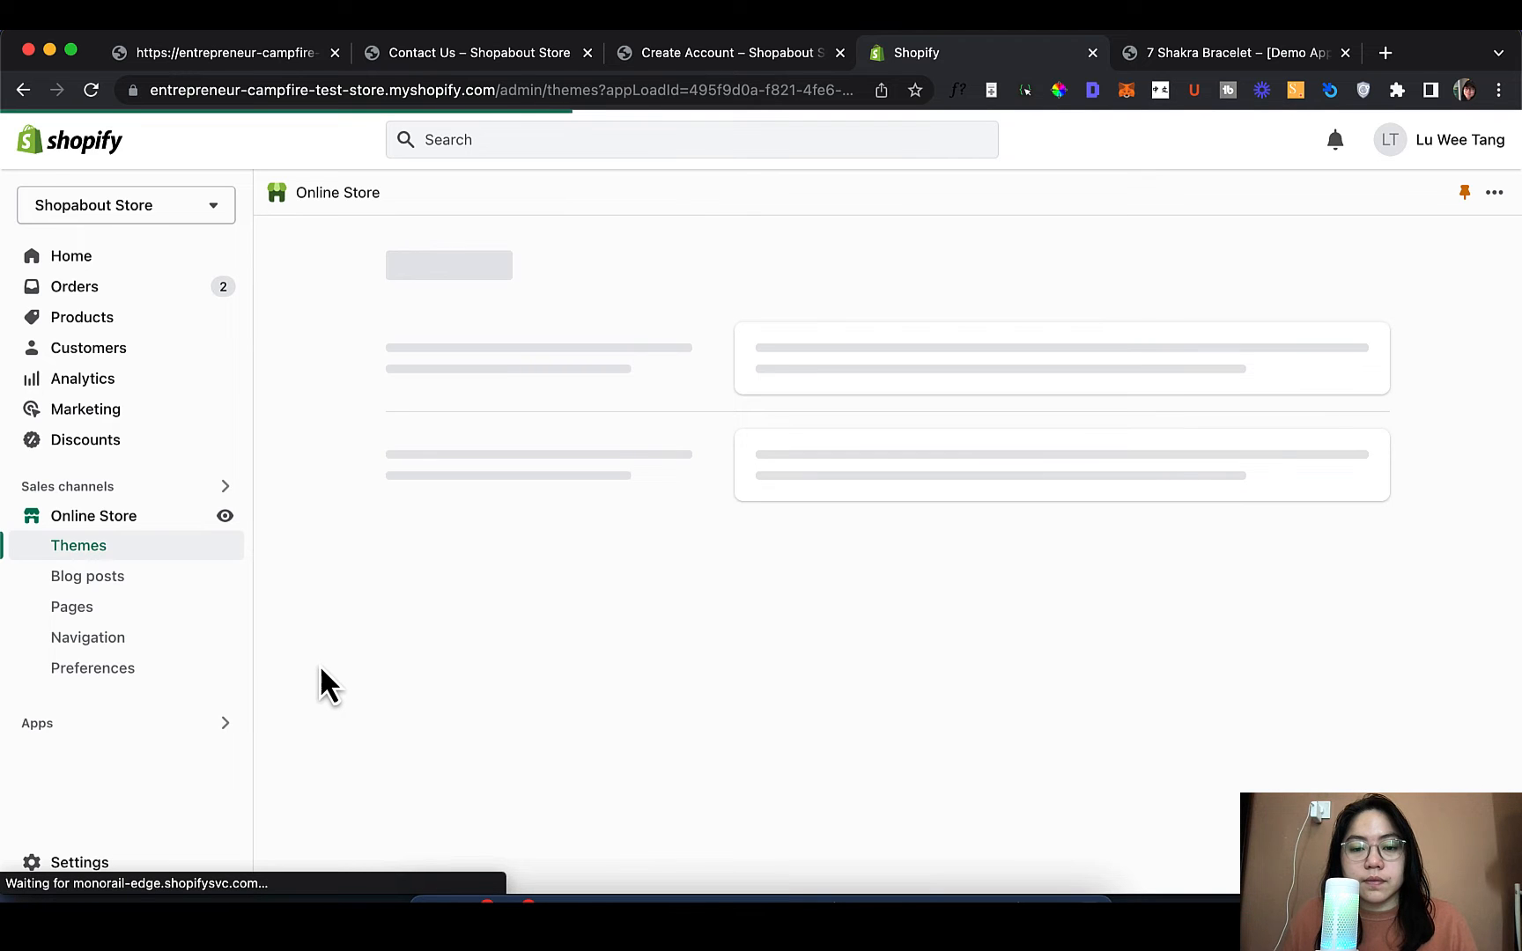
pyautogui.click(1269, 757)
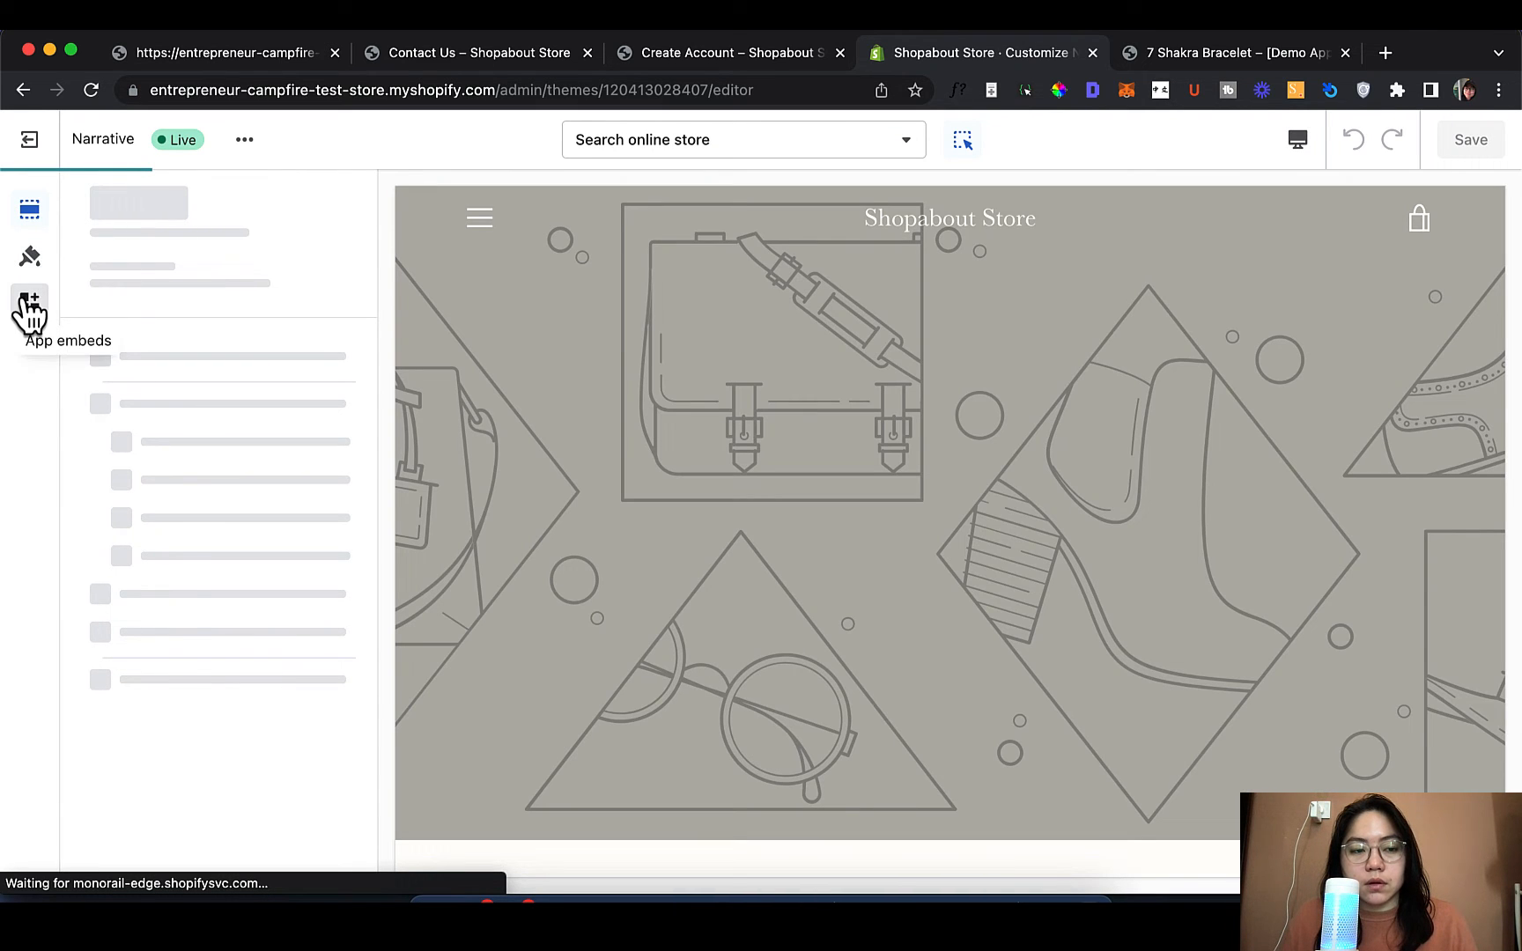
pyautogui.click(28, 304)
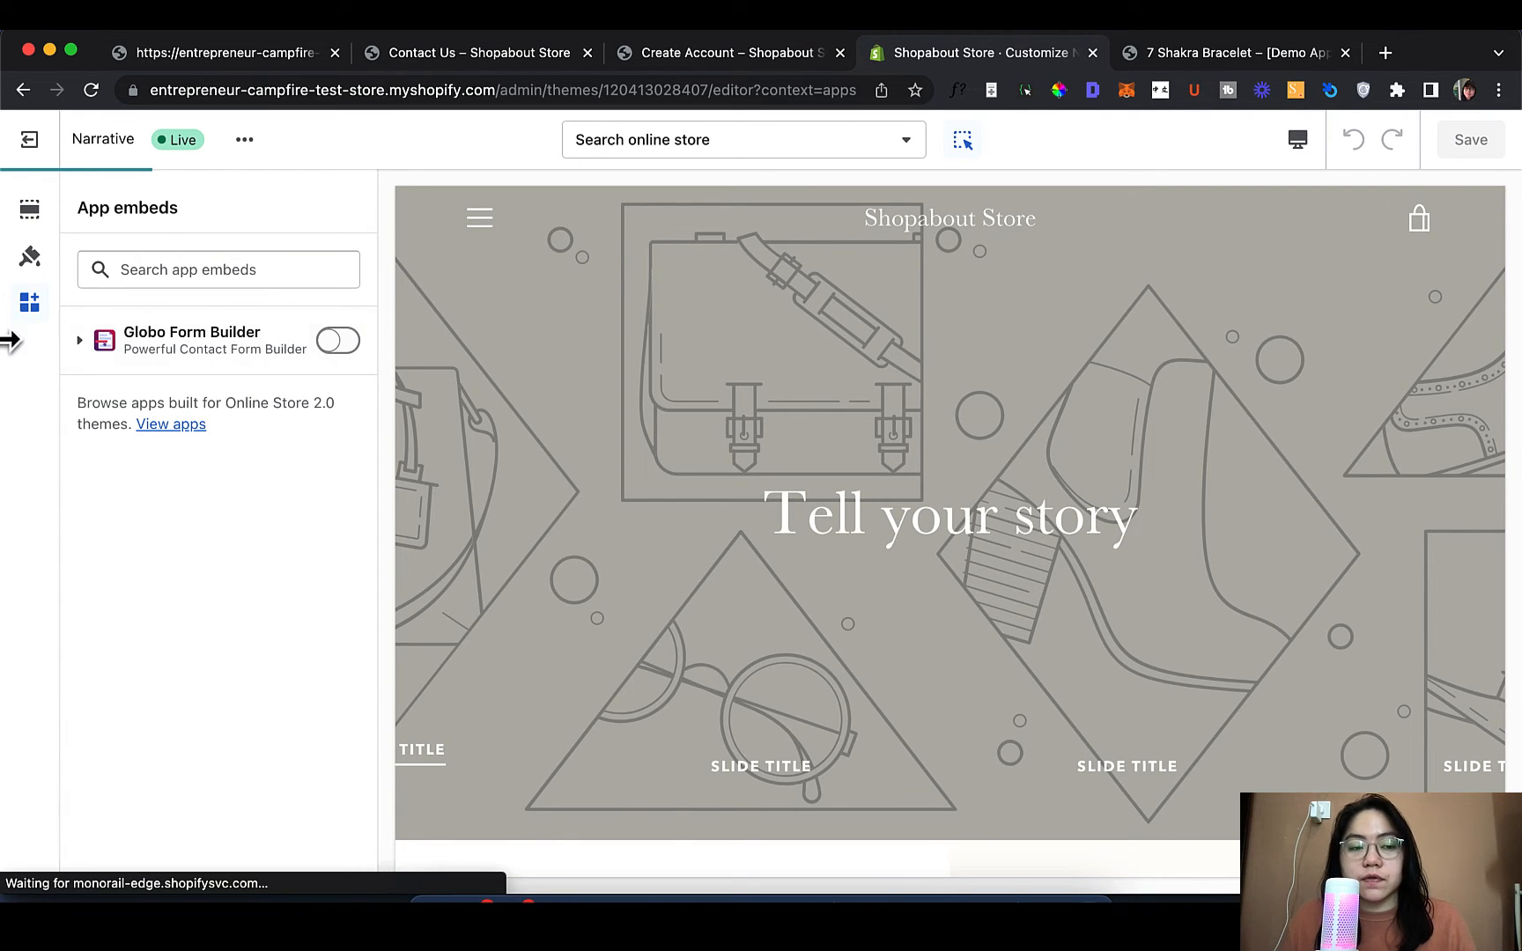
pyautogui.click(343, 346)
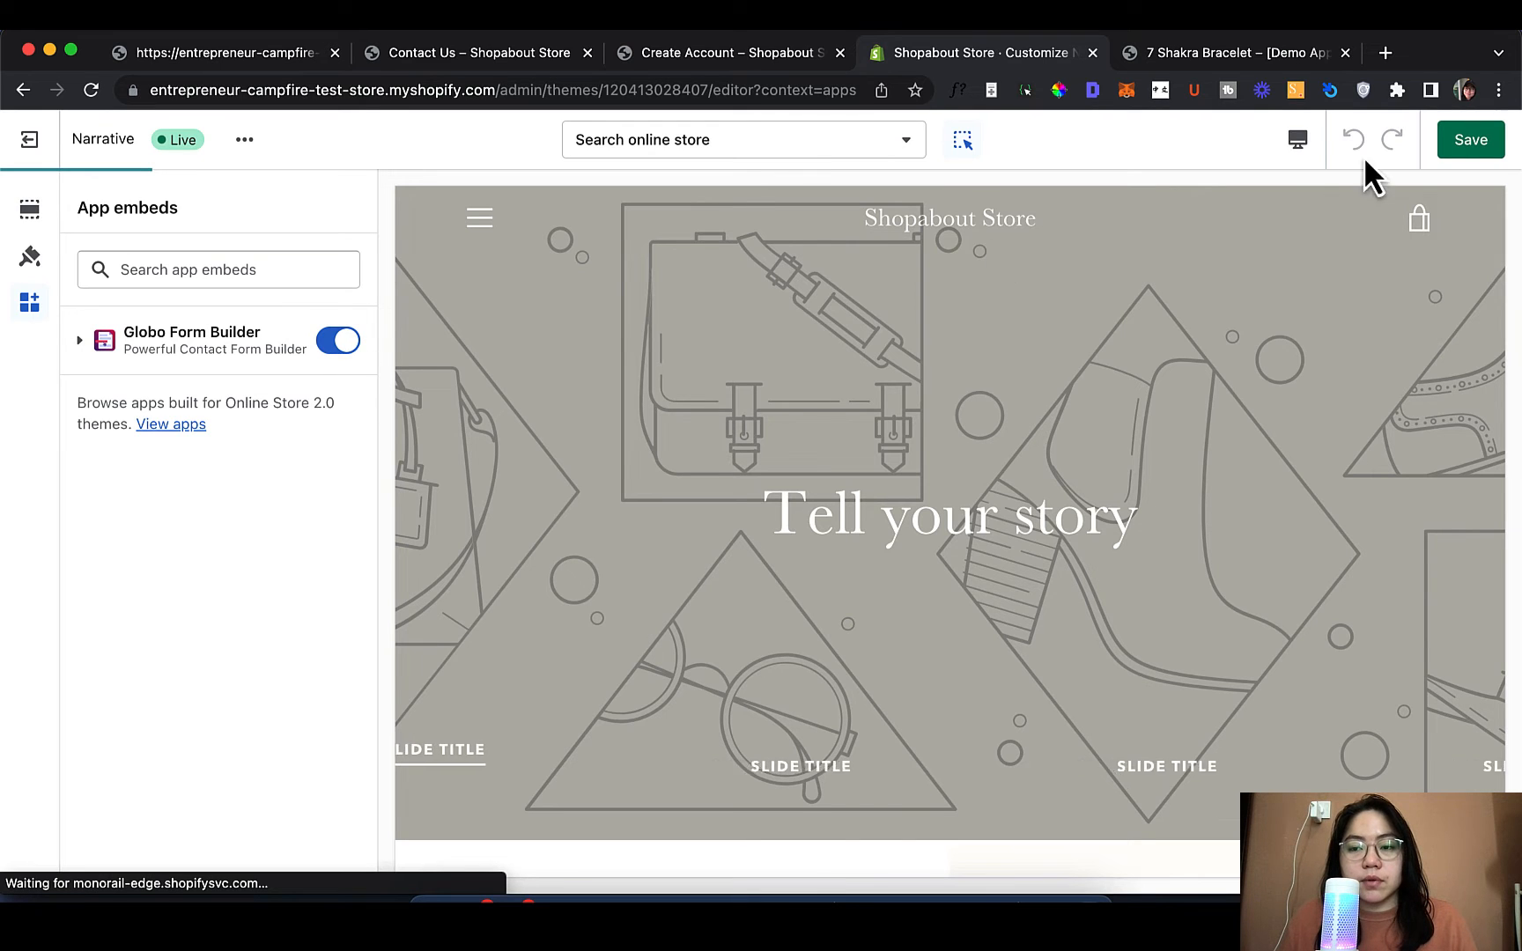
pyautogui.click(1482, 146)
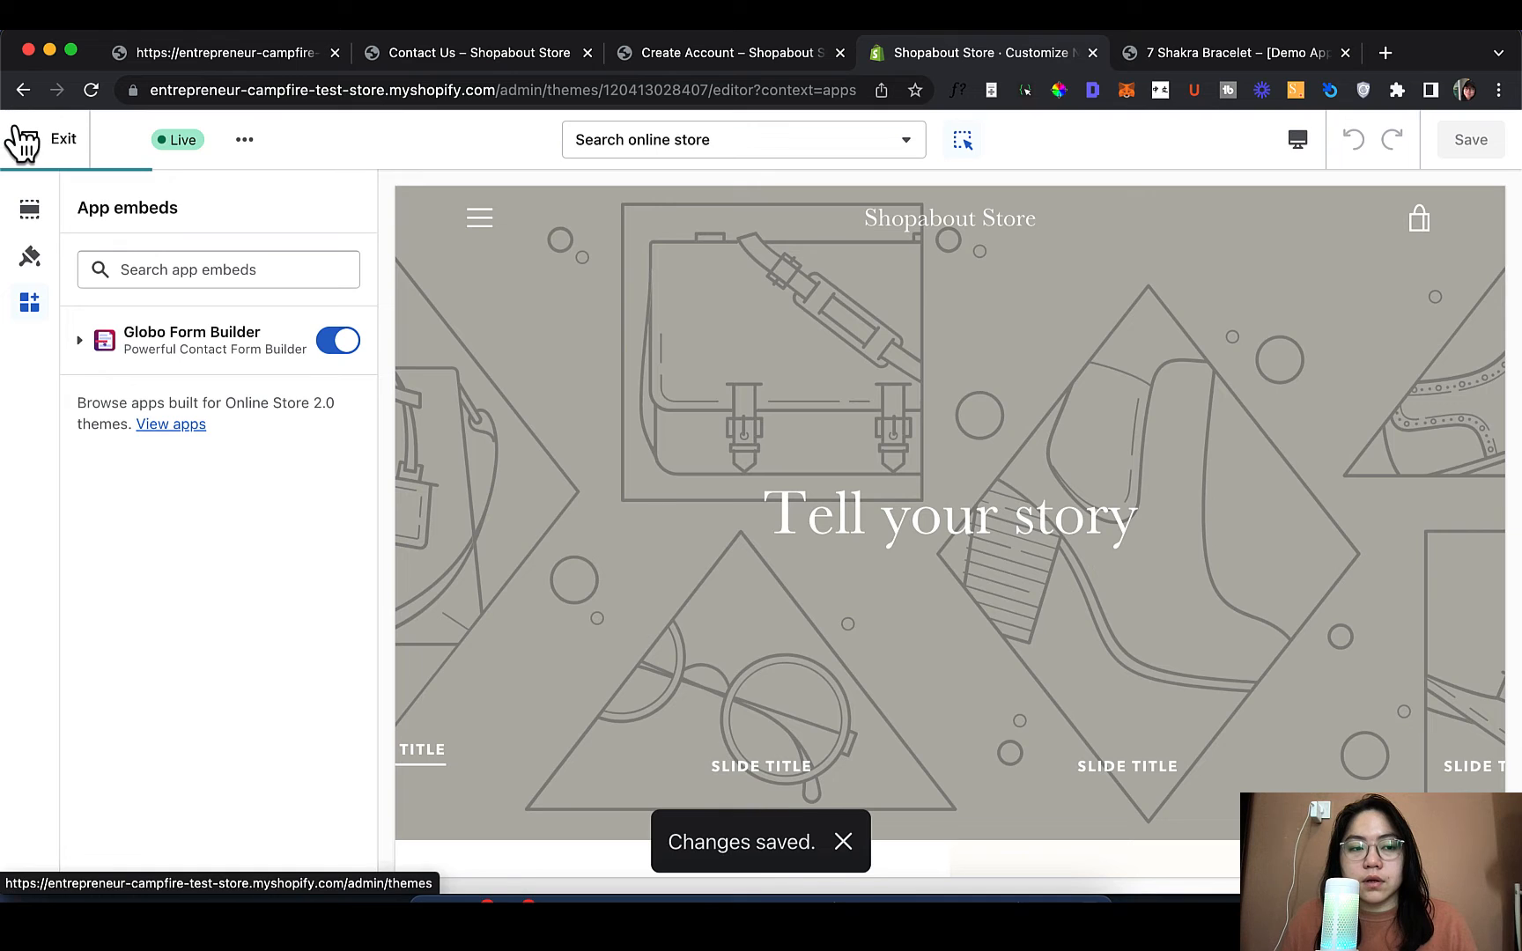
pyautogui.click(19, 134)
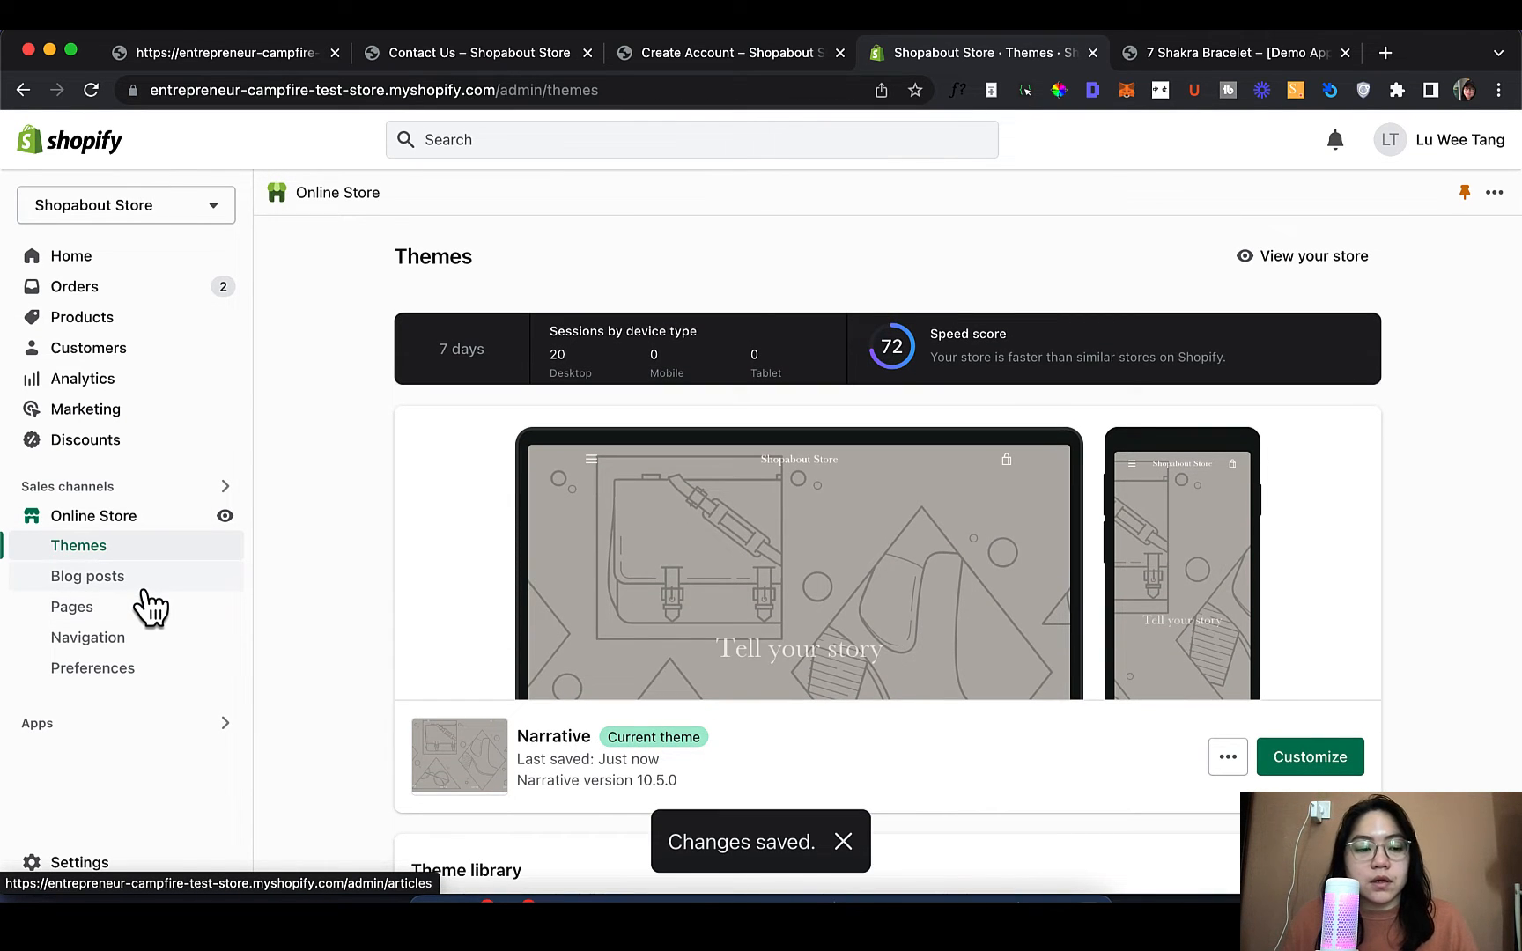
# Confirm in Theme Setup that Powerful Contact Form Builder is installed on Narrative, then go to Forms
pyautogui.click(101, 726)
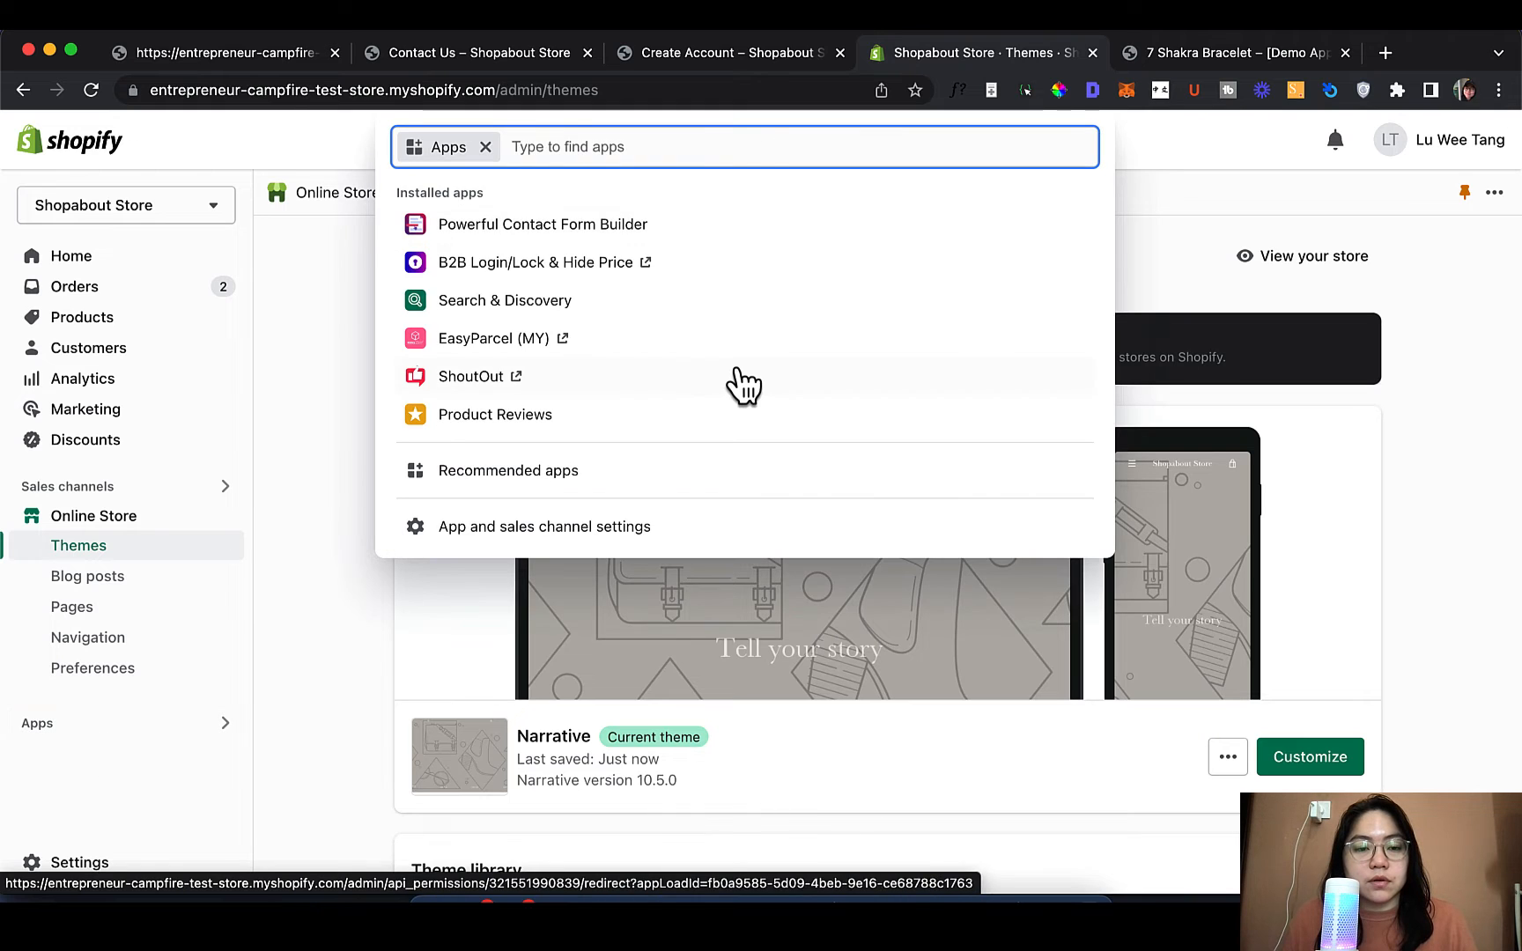
pyautogui.click(726, 221)
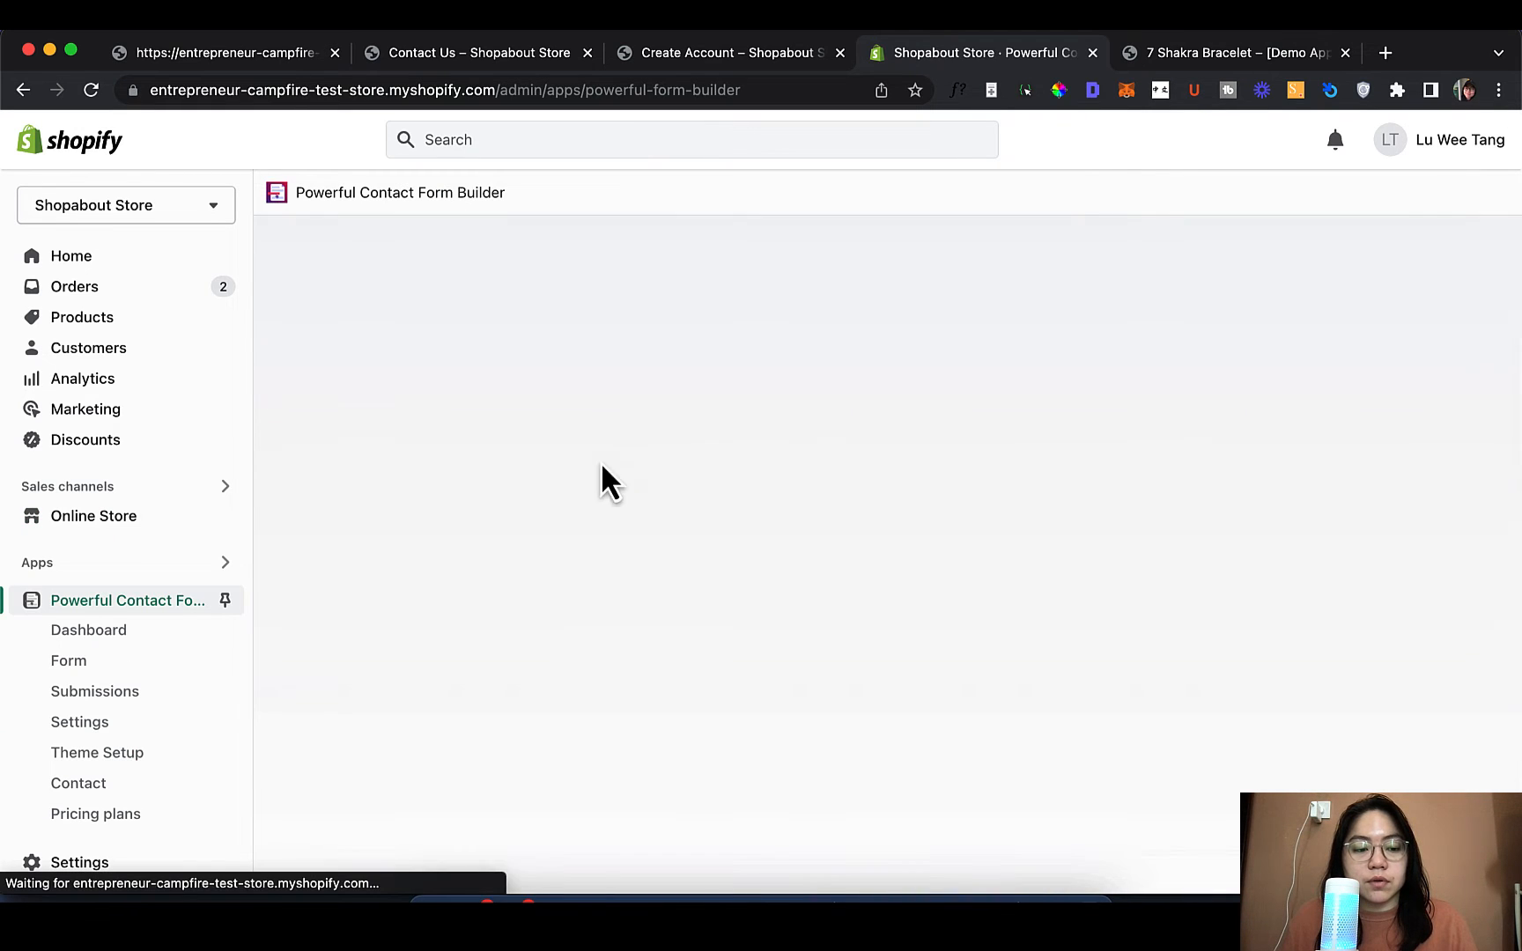
pyautogui.click(144, 752)
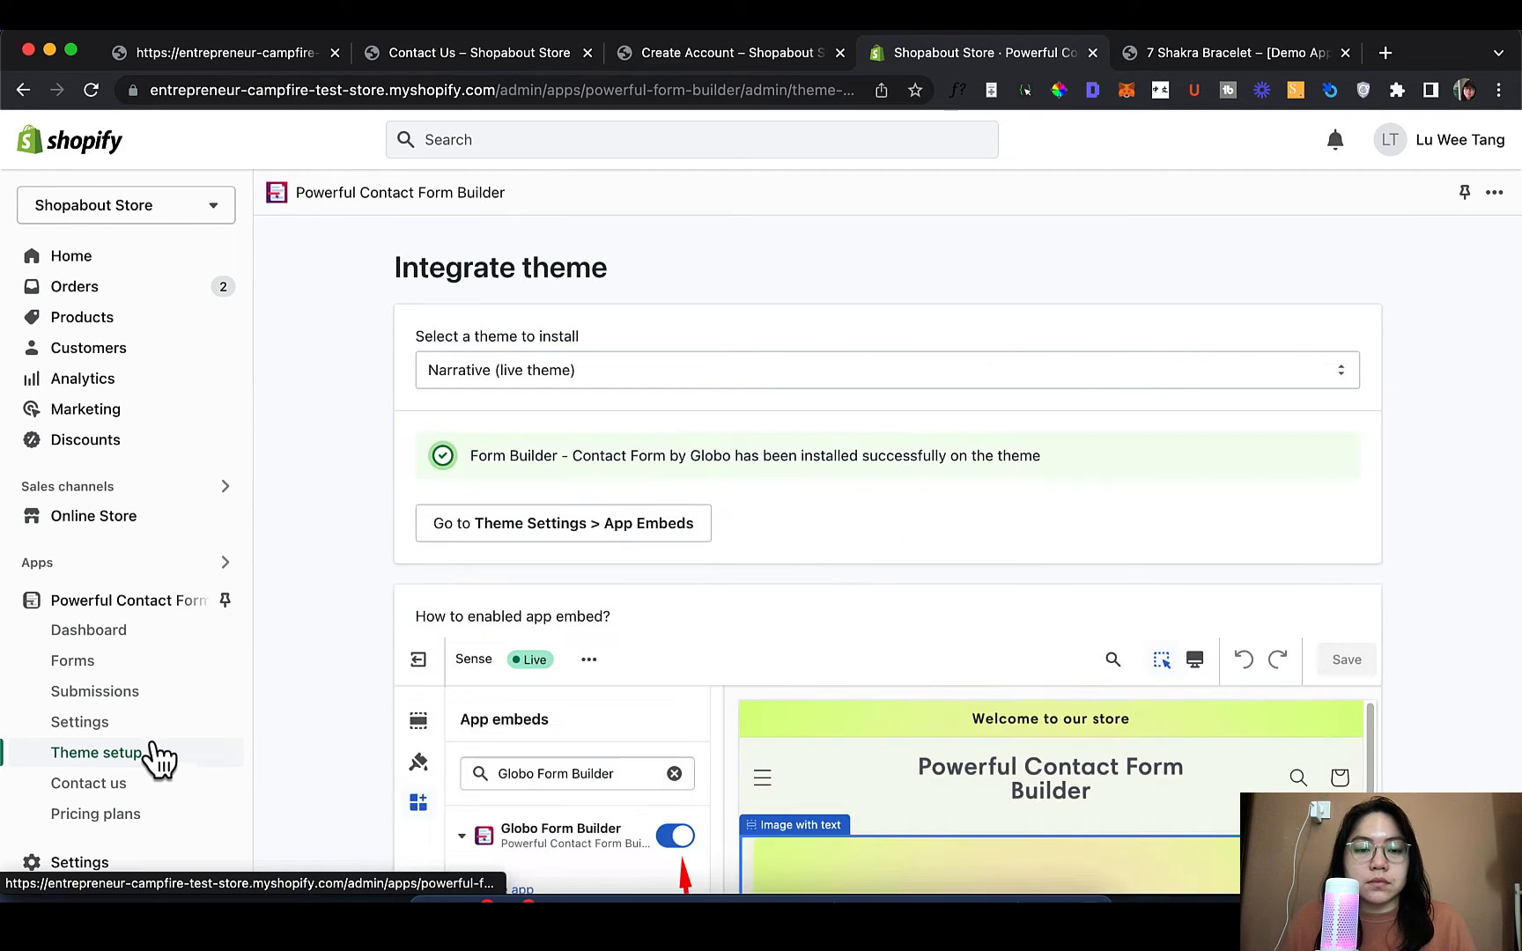
pyautogui.scroll(-2, 293, 689)
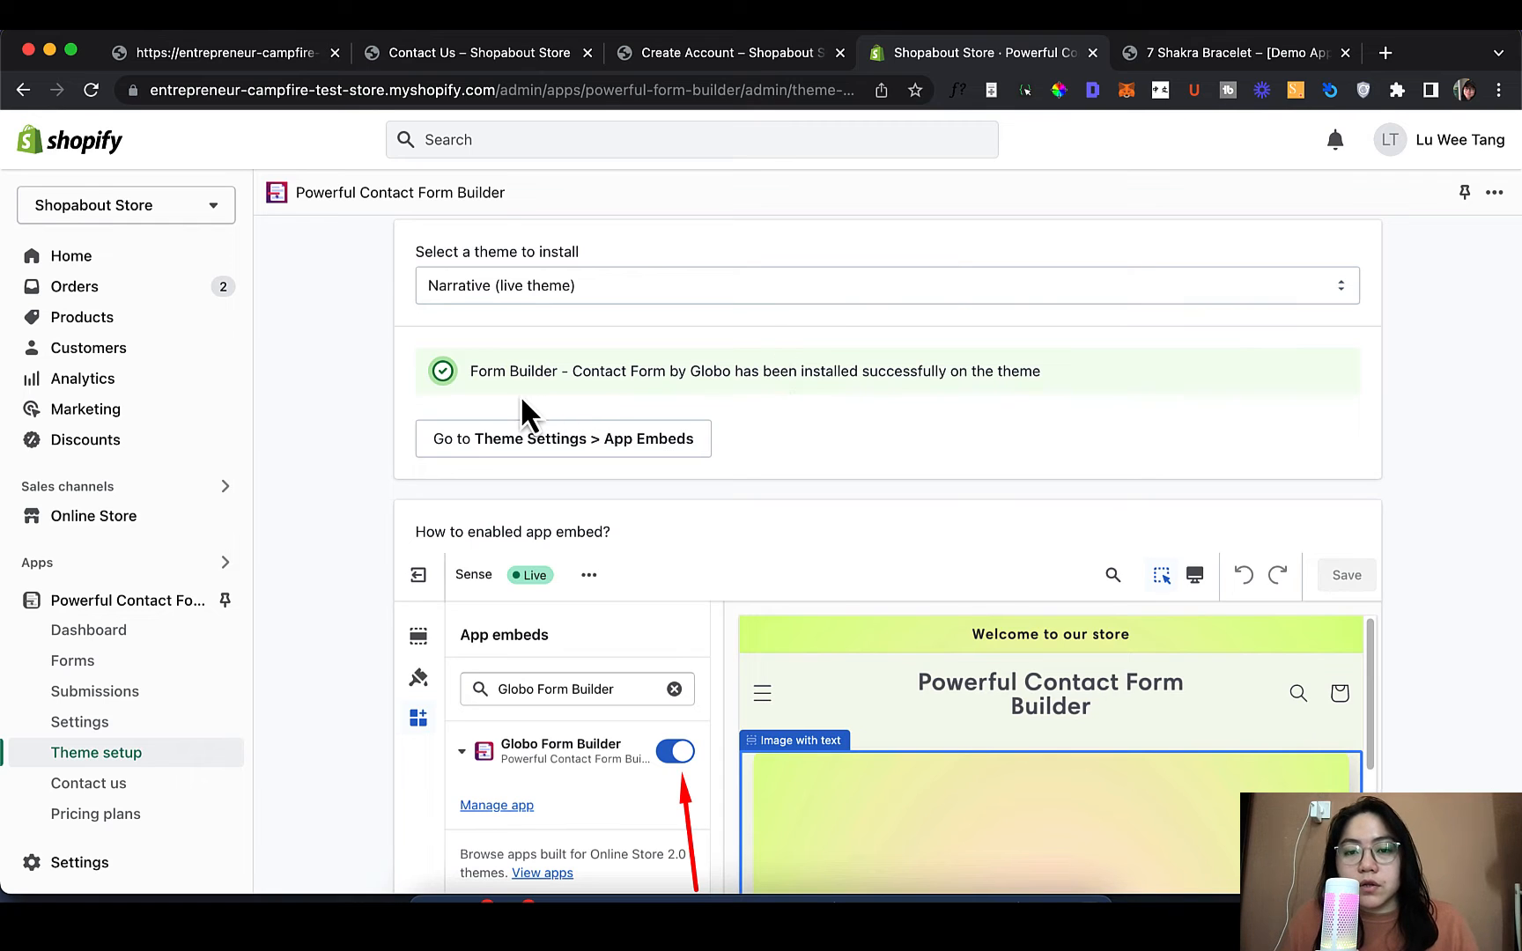
pyautogui.click(95, 674)
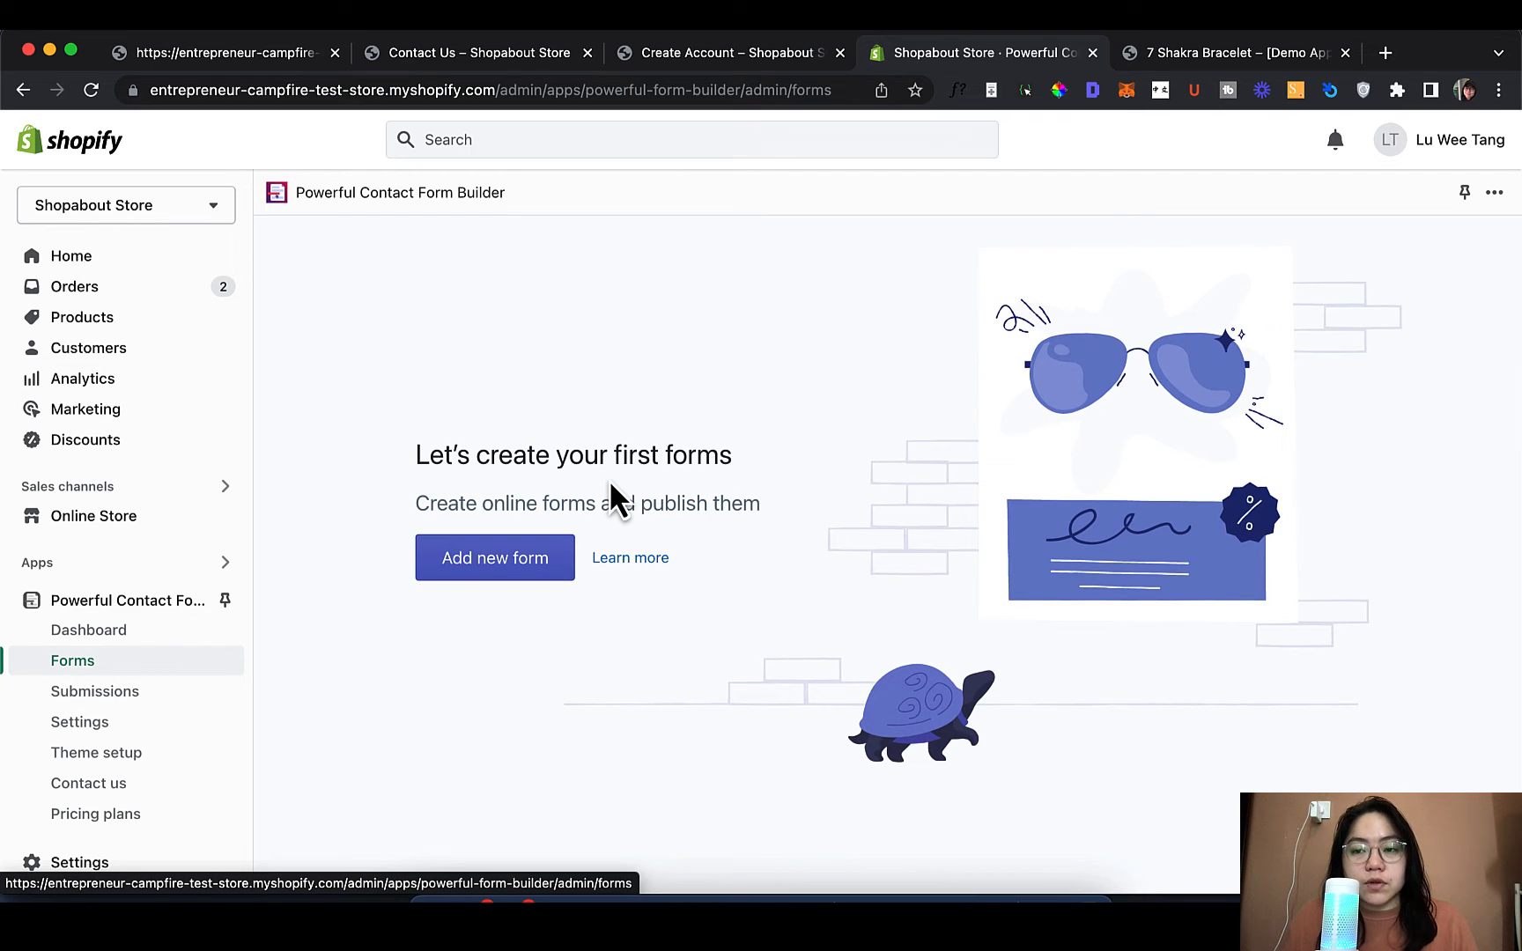
# Browse the pre-built templates and create a new form from Shopify Registration form
pyautogui.click(502, 555)
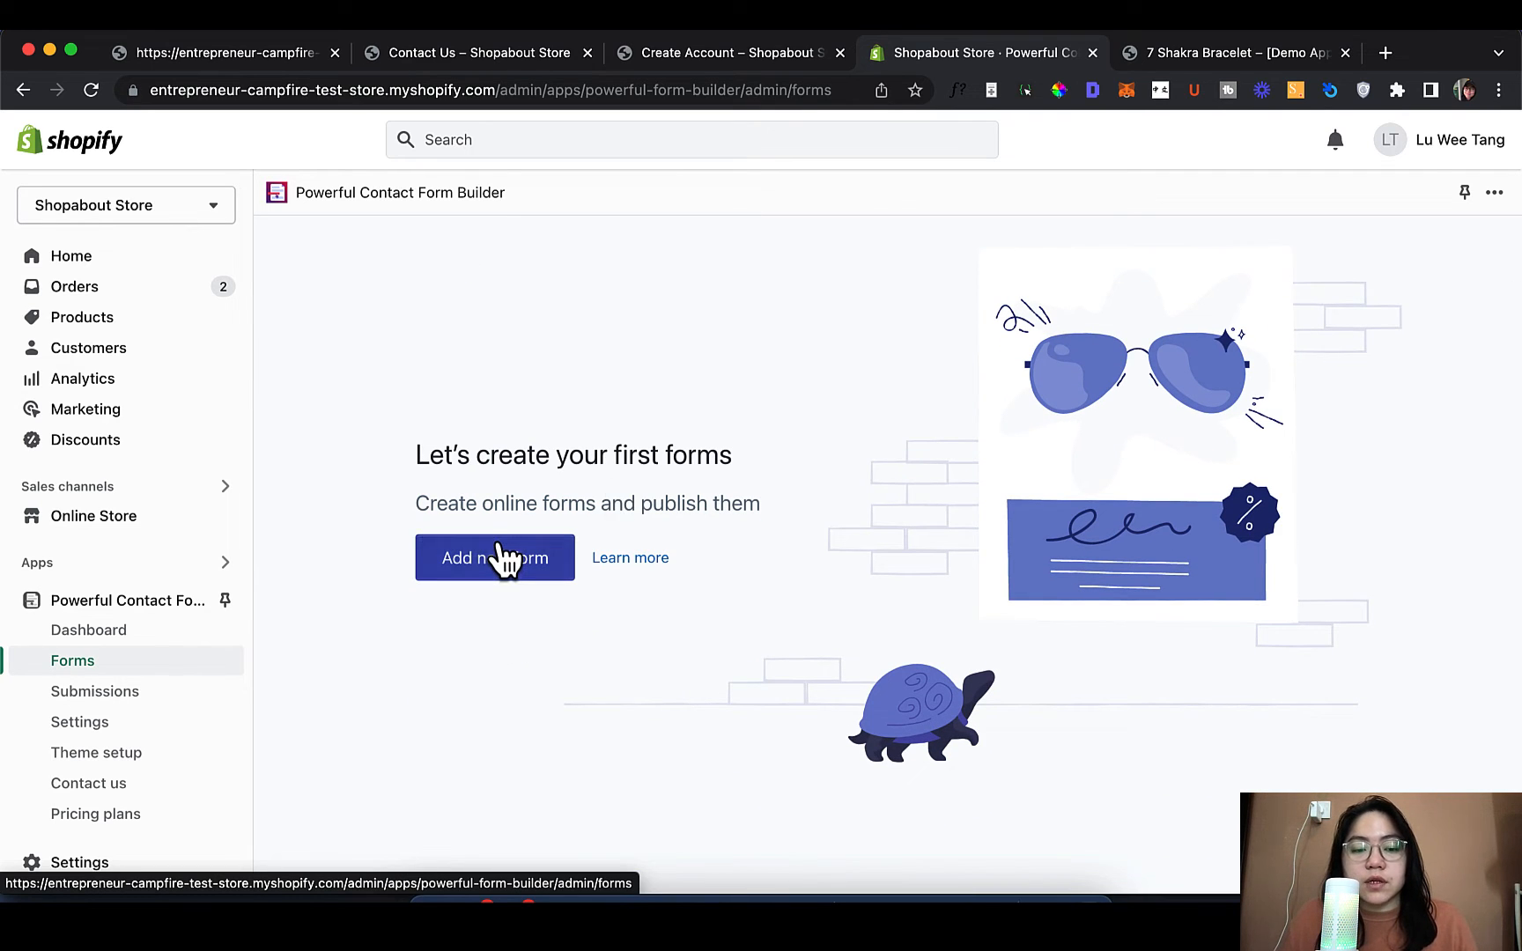
pyautogui.scroll(-3, 932, 529)
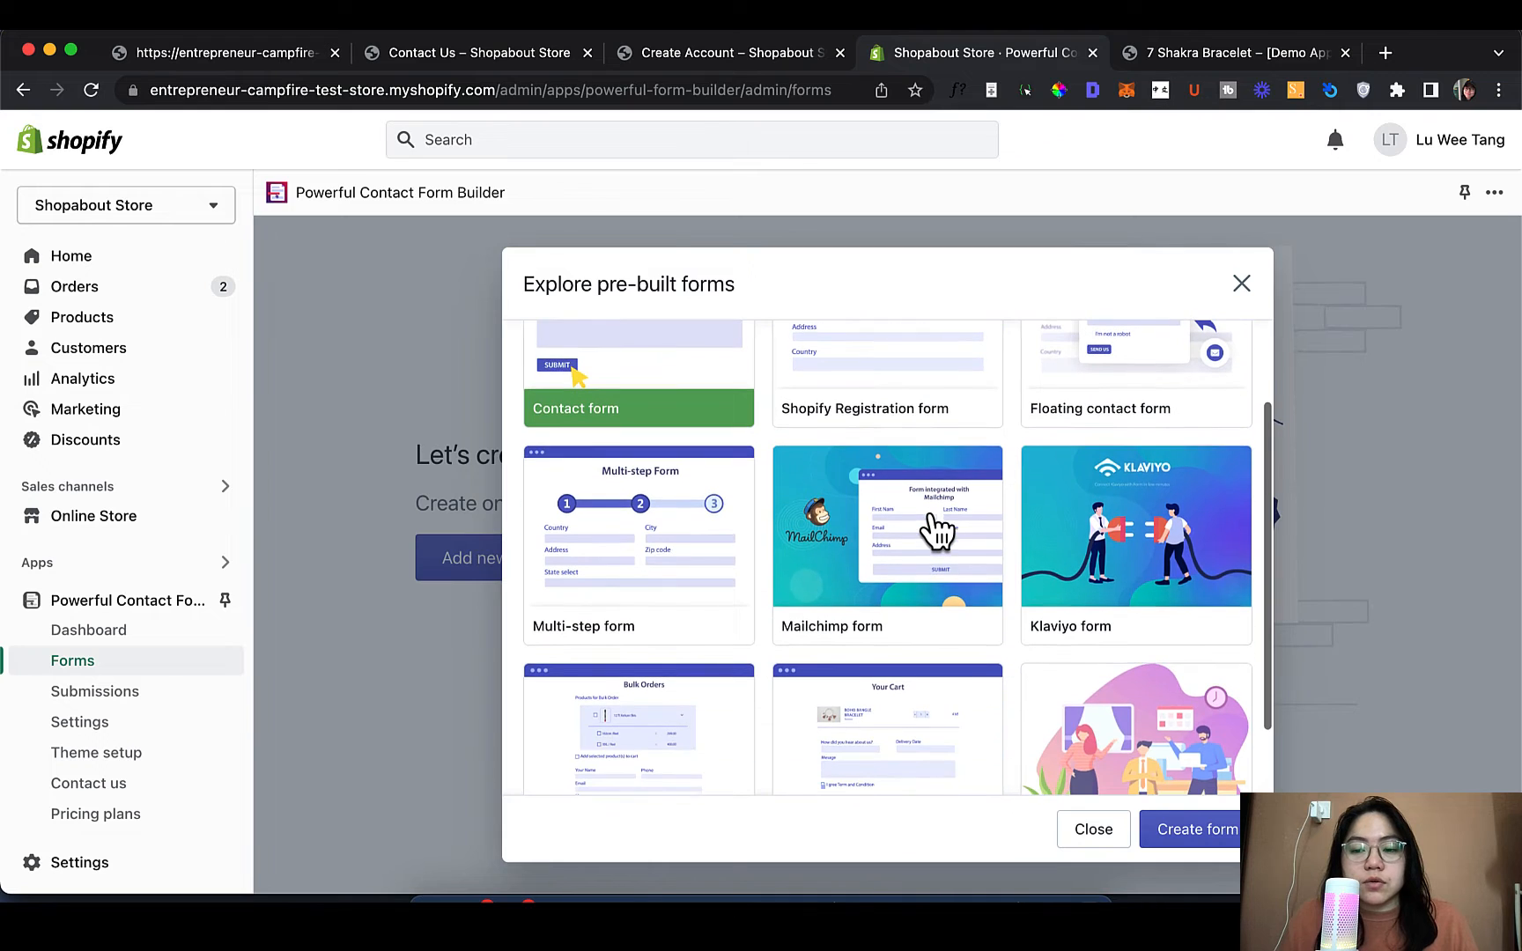
pyautogui.scroll(3, 936, 529)
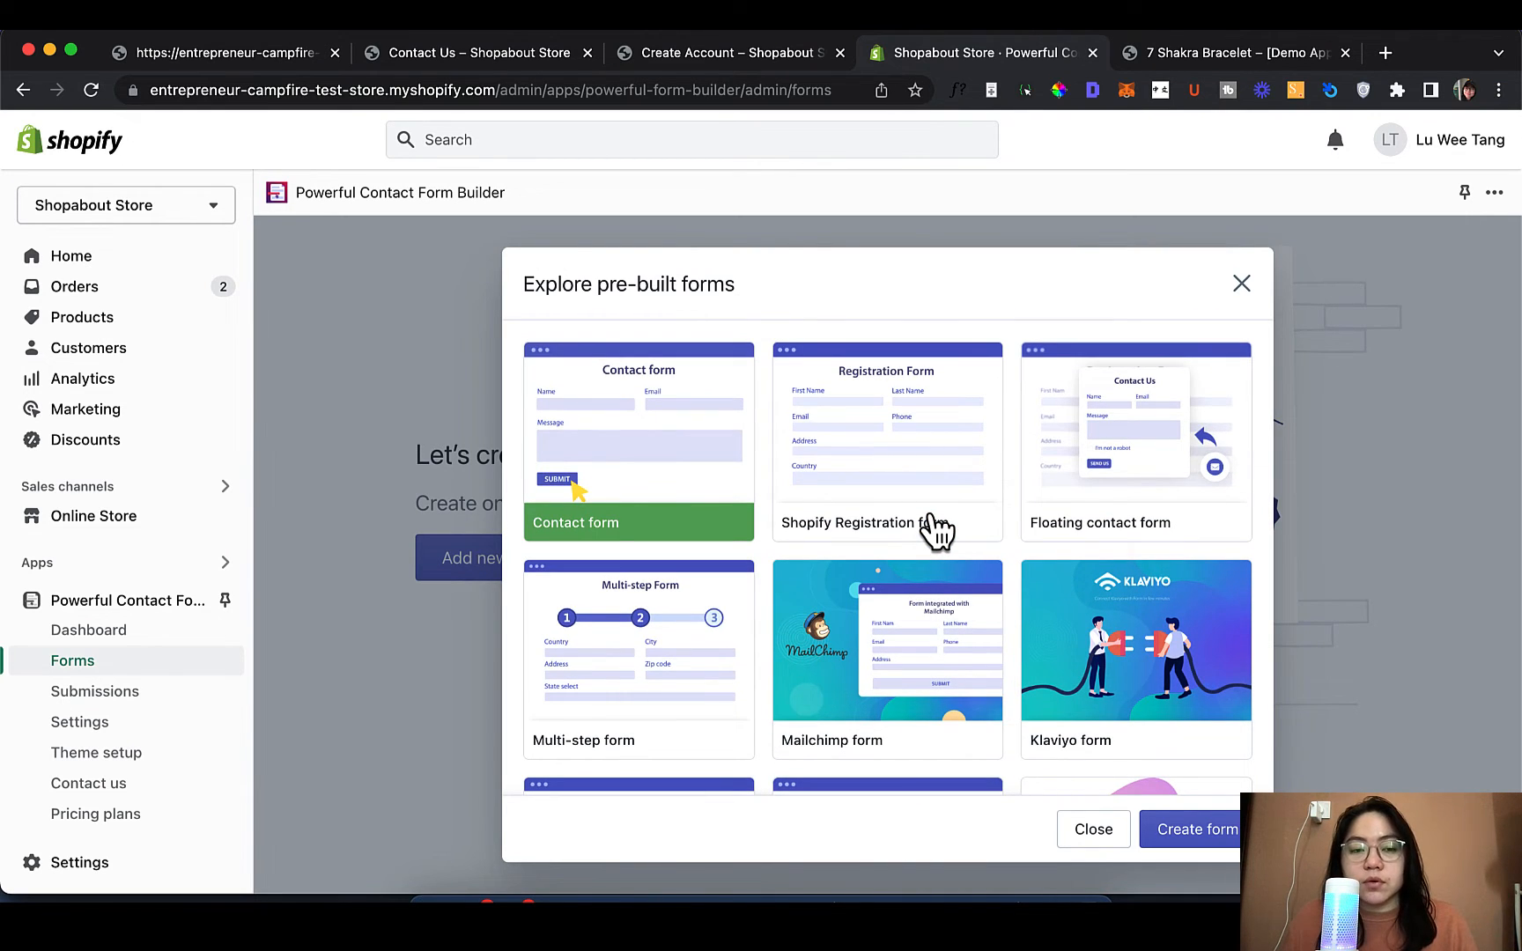
pyautogui.scroll(-4, 935, 528)
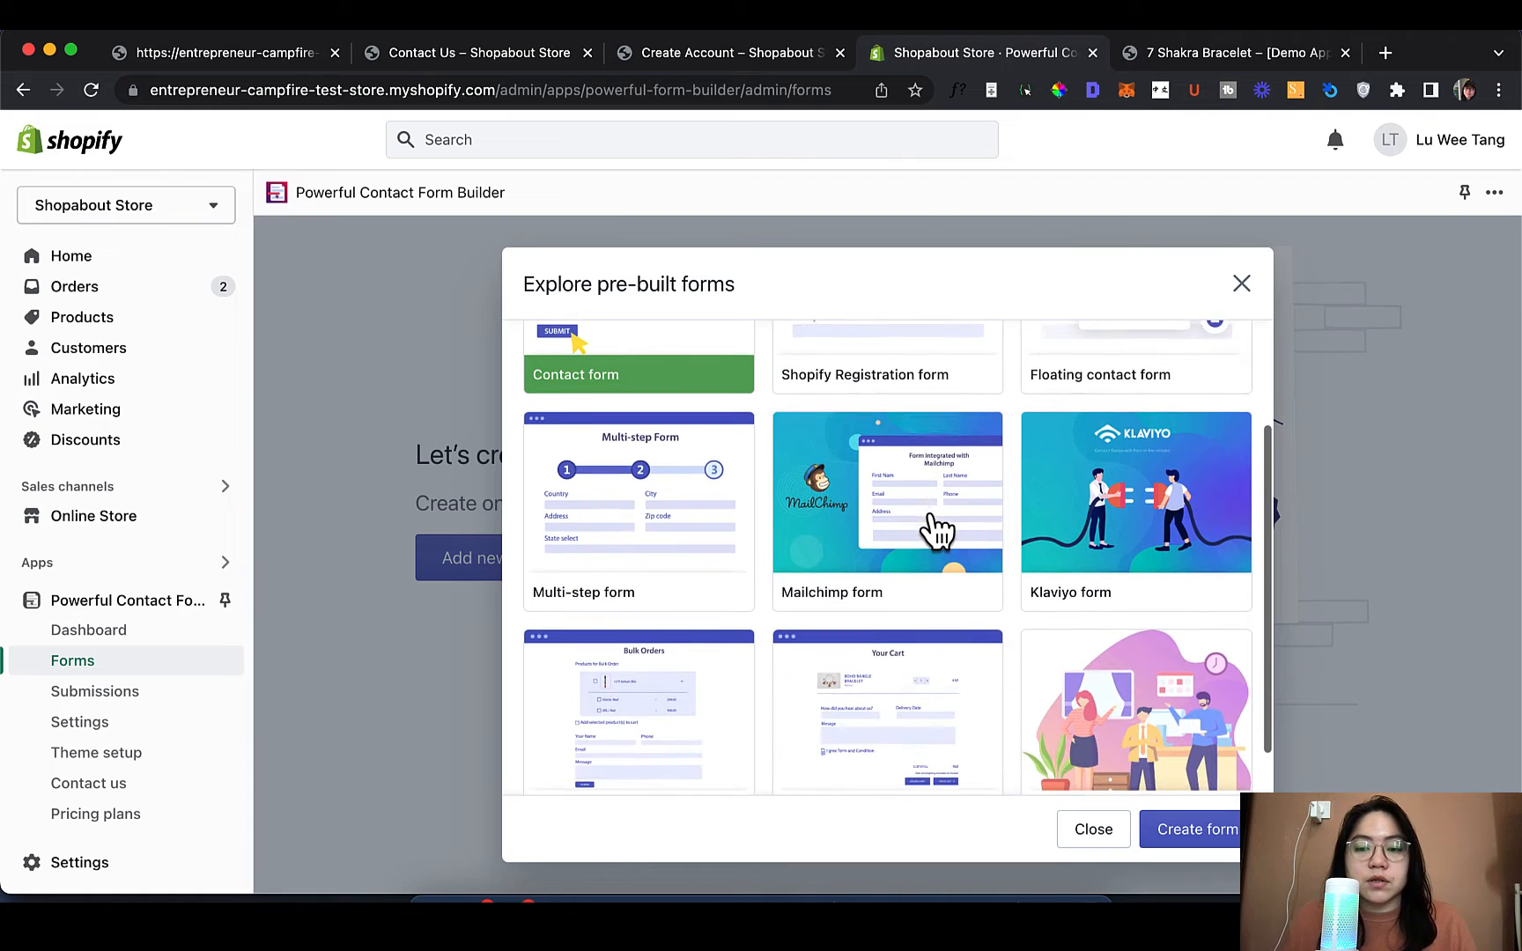
pyautogui.scroll(-1, 937, 529)
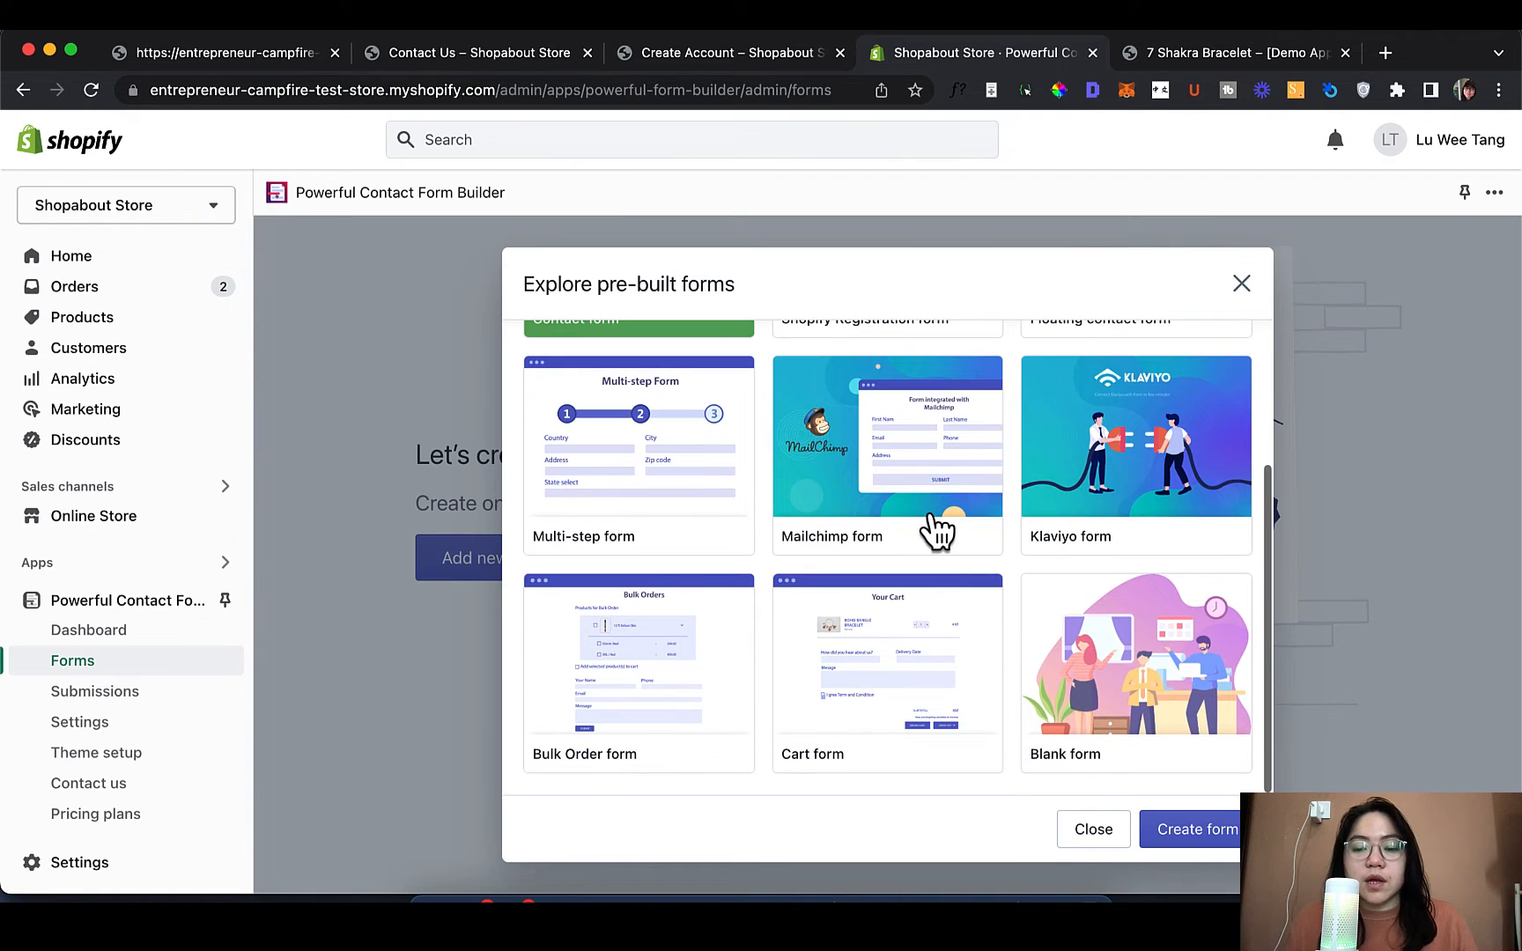
pyautogui.scroll(5, 935, 528)
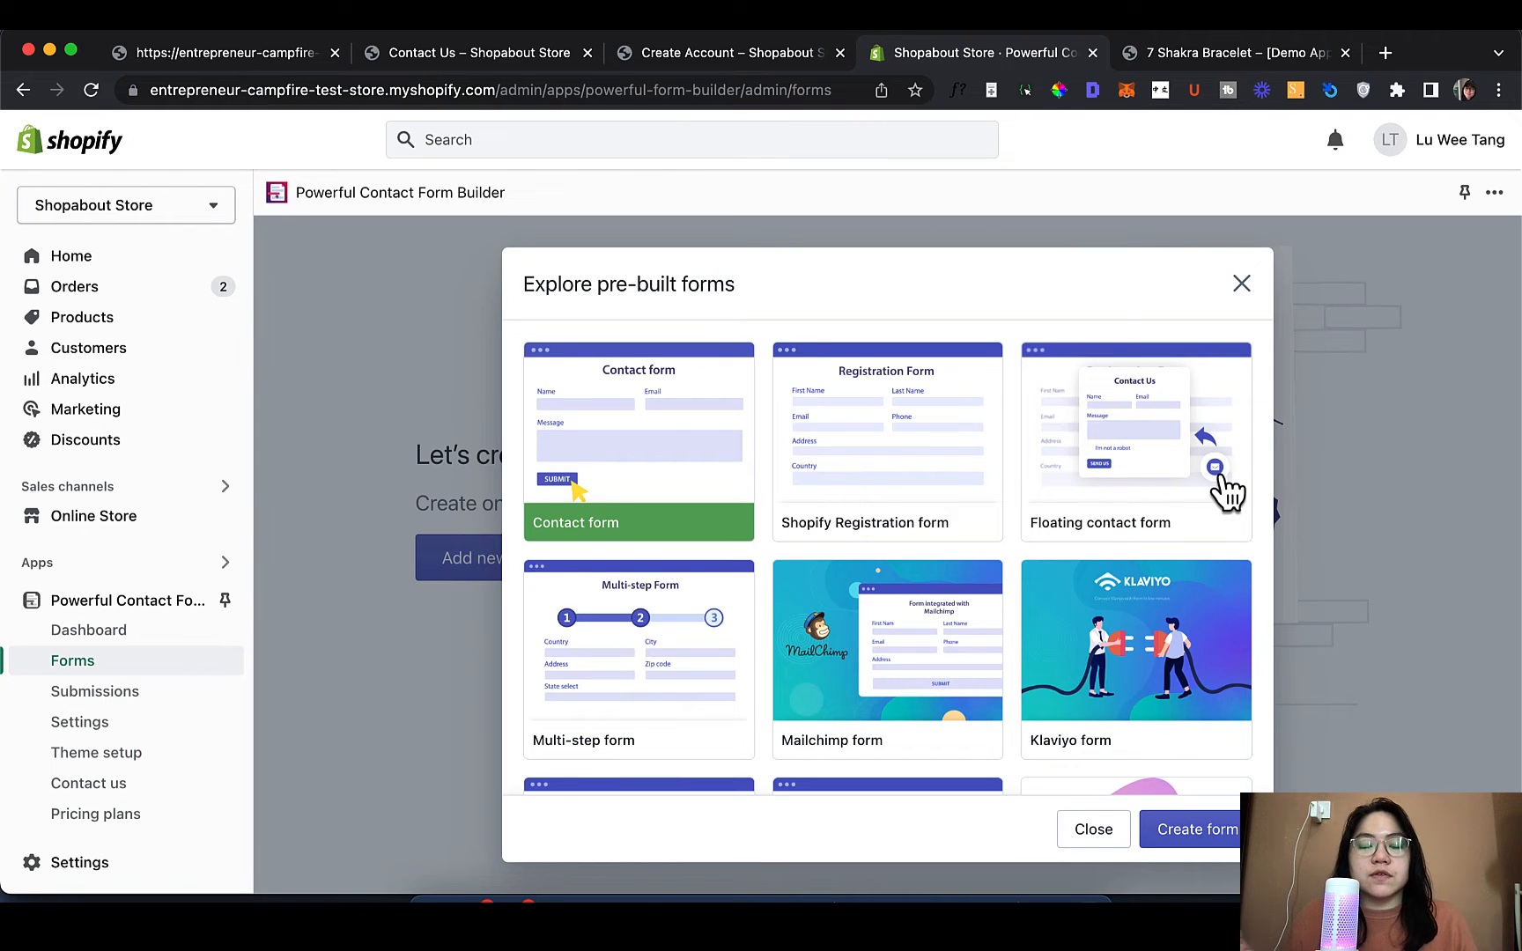
pyautogui.scroll(-2, 1227, 491)
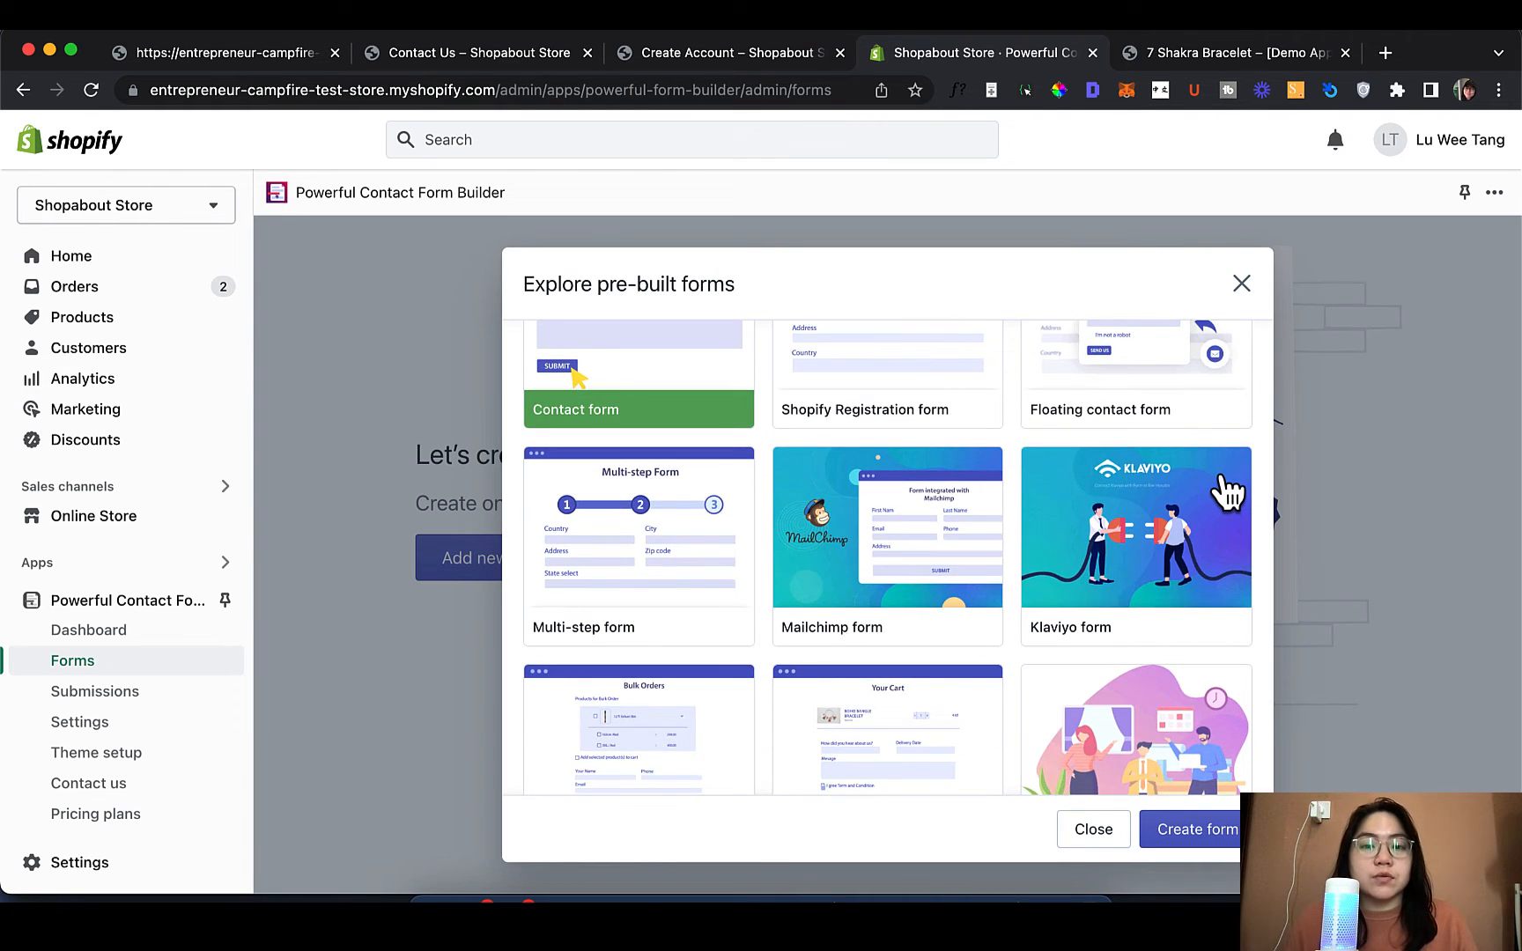
pyautogui.scroll(-2, 1227, 492)
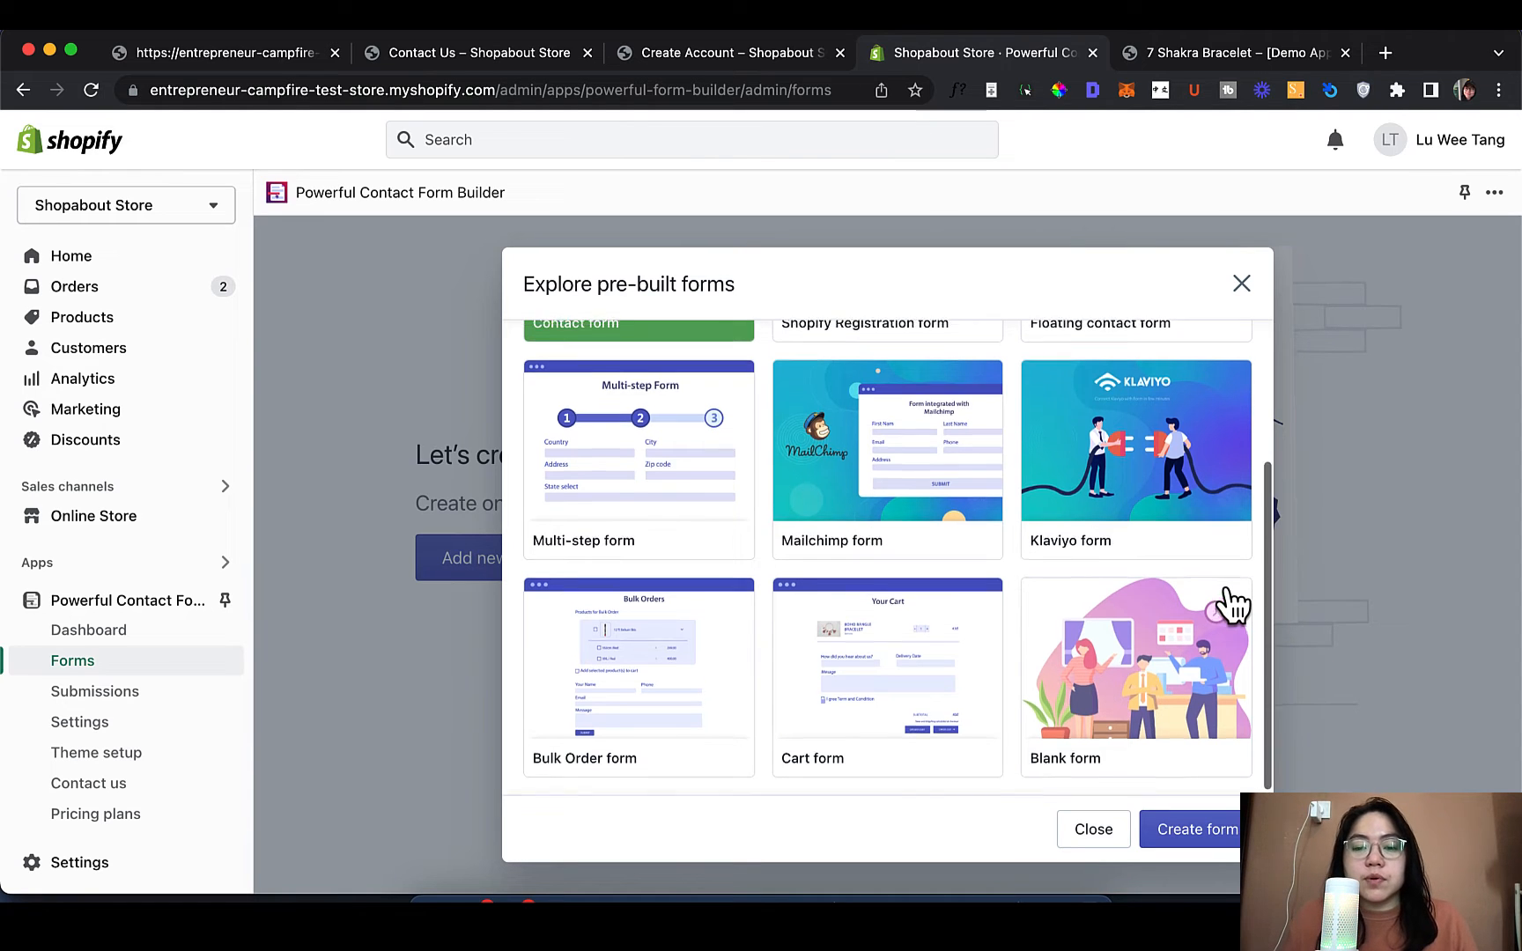
pyautogui.scroll(4, 1230, 606)
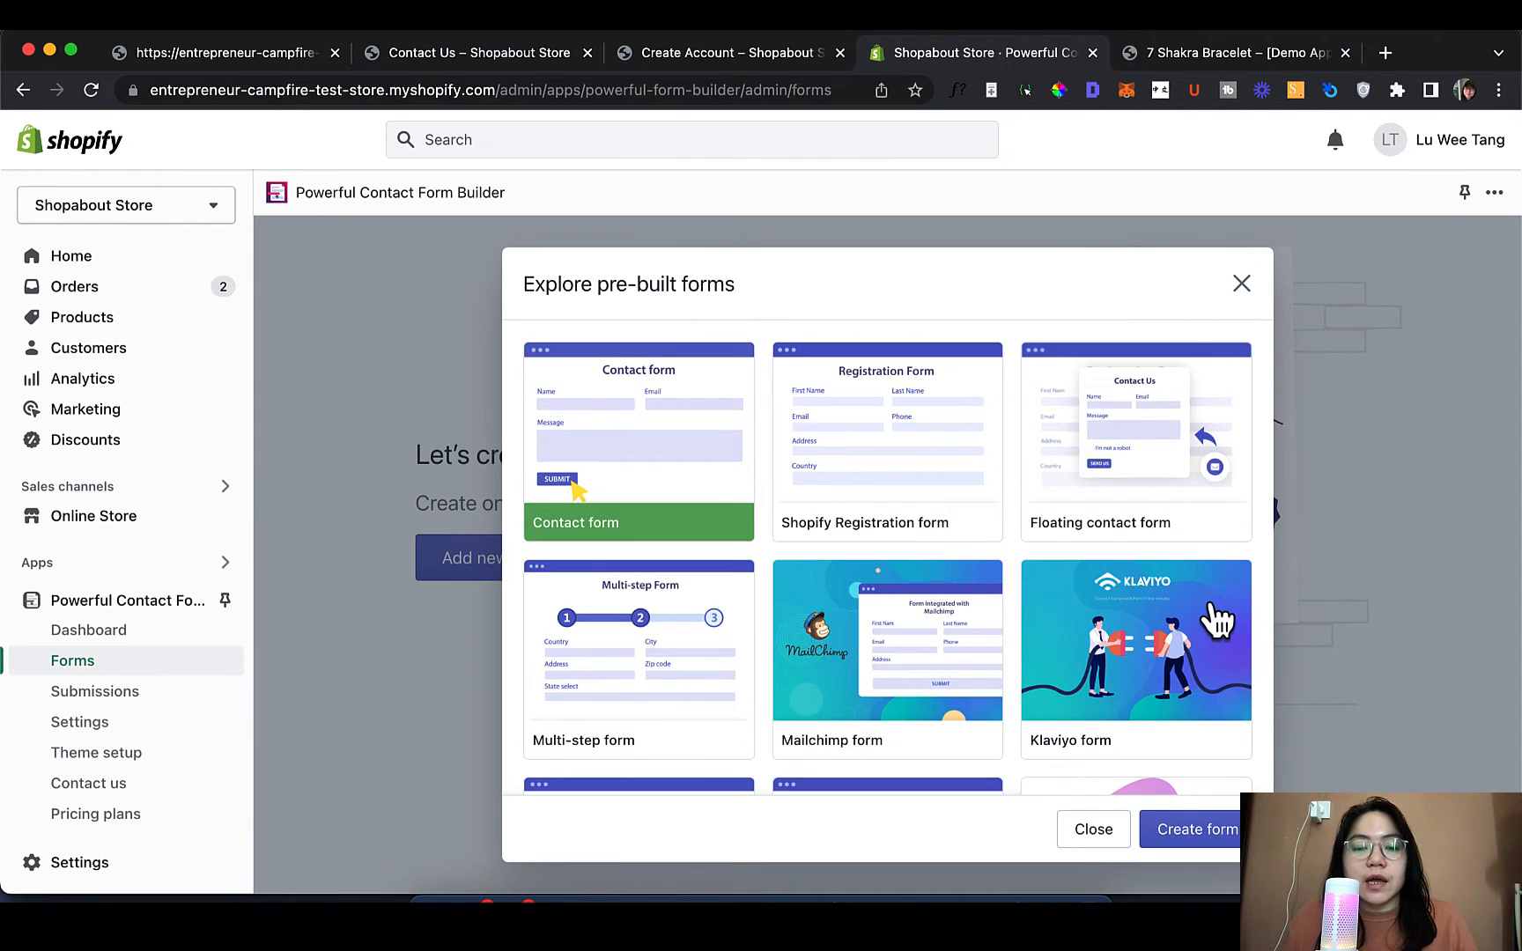
pyautogui.scroll(-2, 1218, 621)
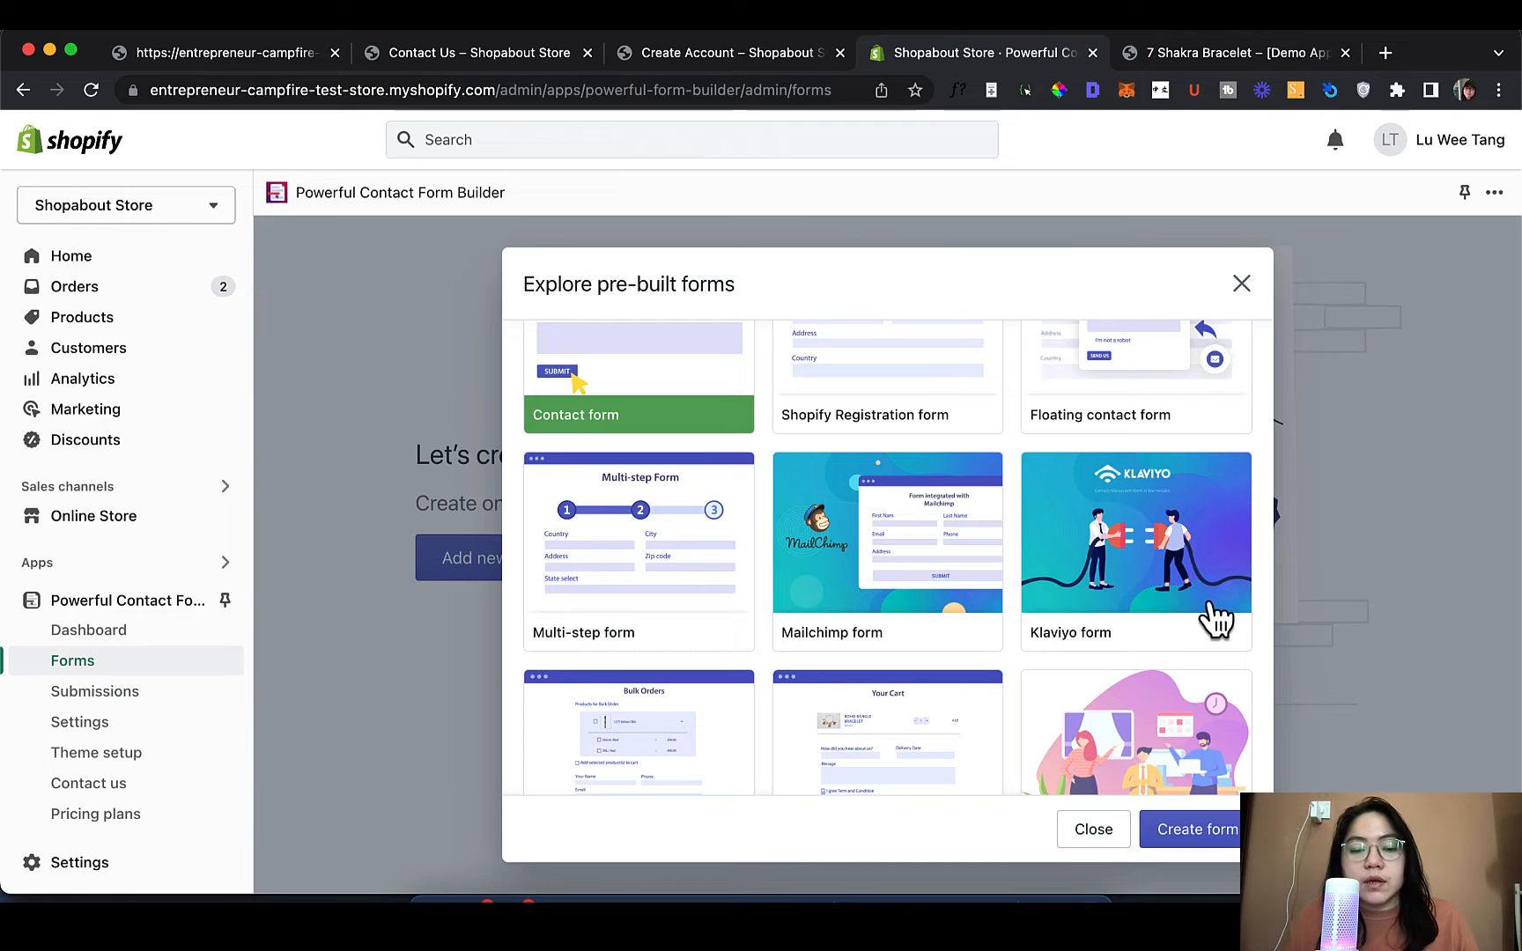
pyautogui.scroll(-2, 1216, 621)
pyautogui.scroll(2, 1217, 621)
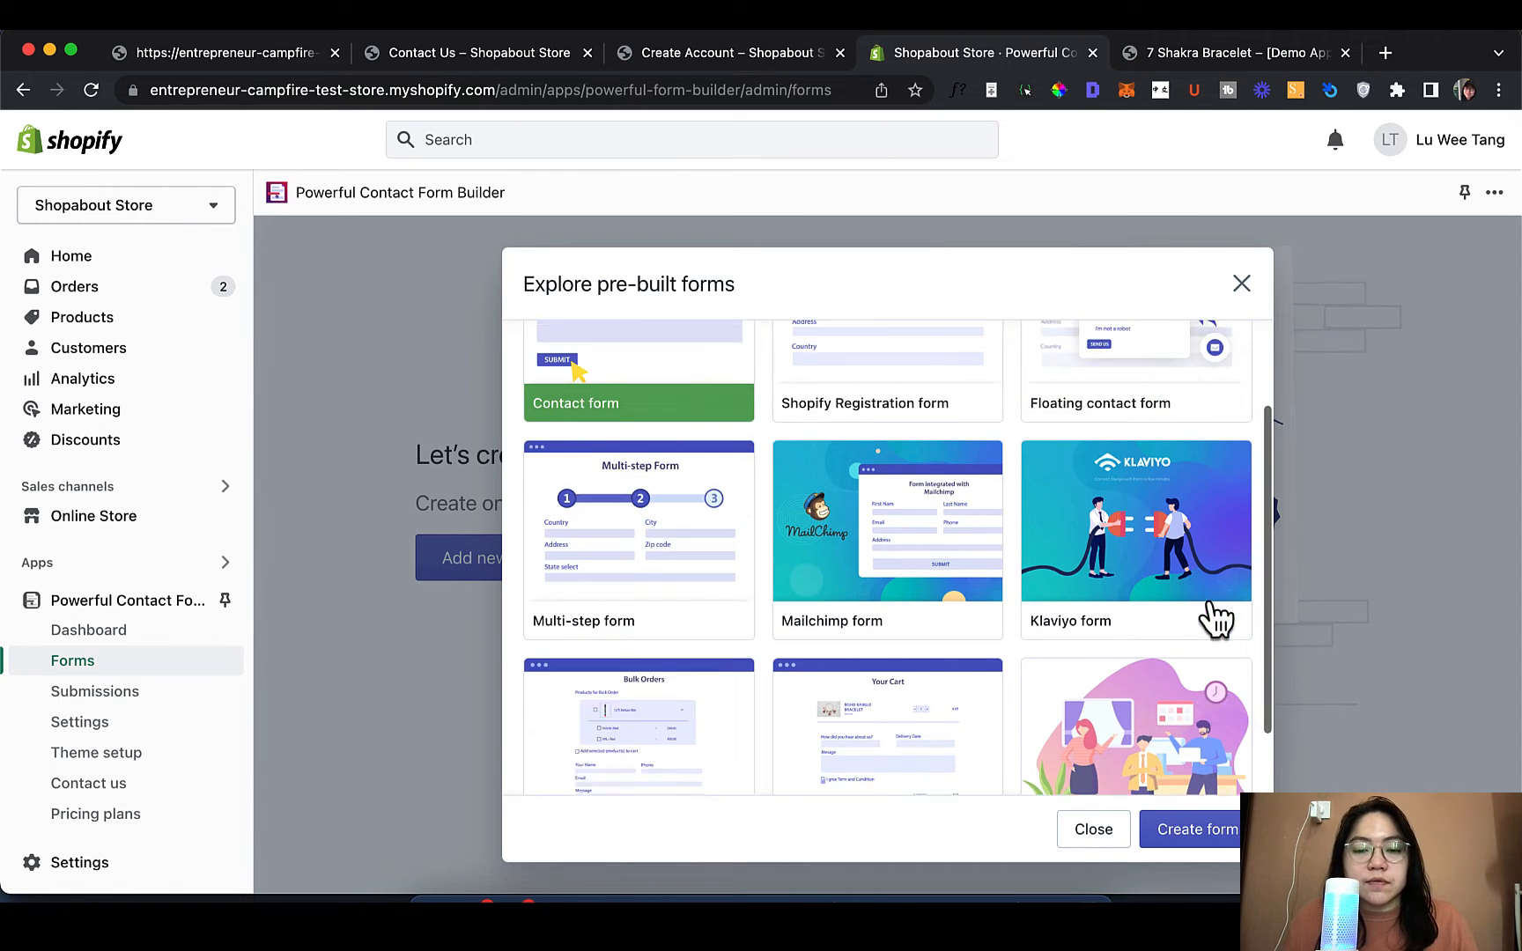
pyautogui.scroll(2, 1216, 621)
pyautogui.click(923, 415)
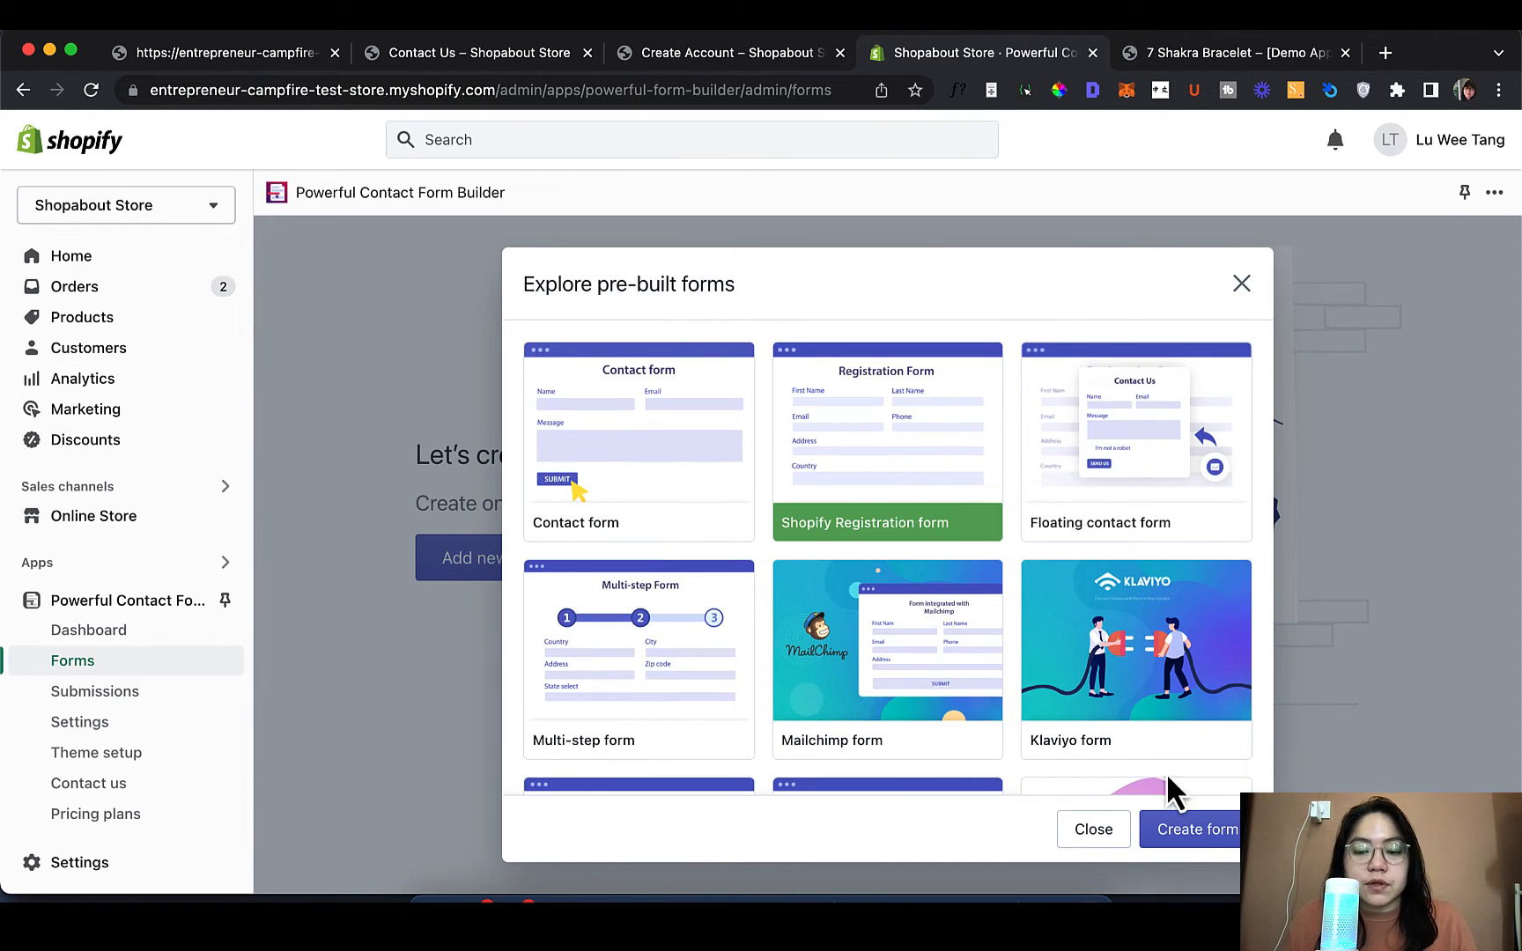
pyautogui.click(1196, 830)
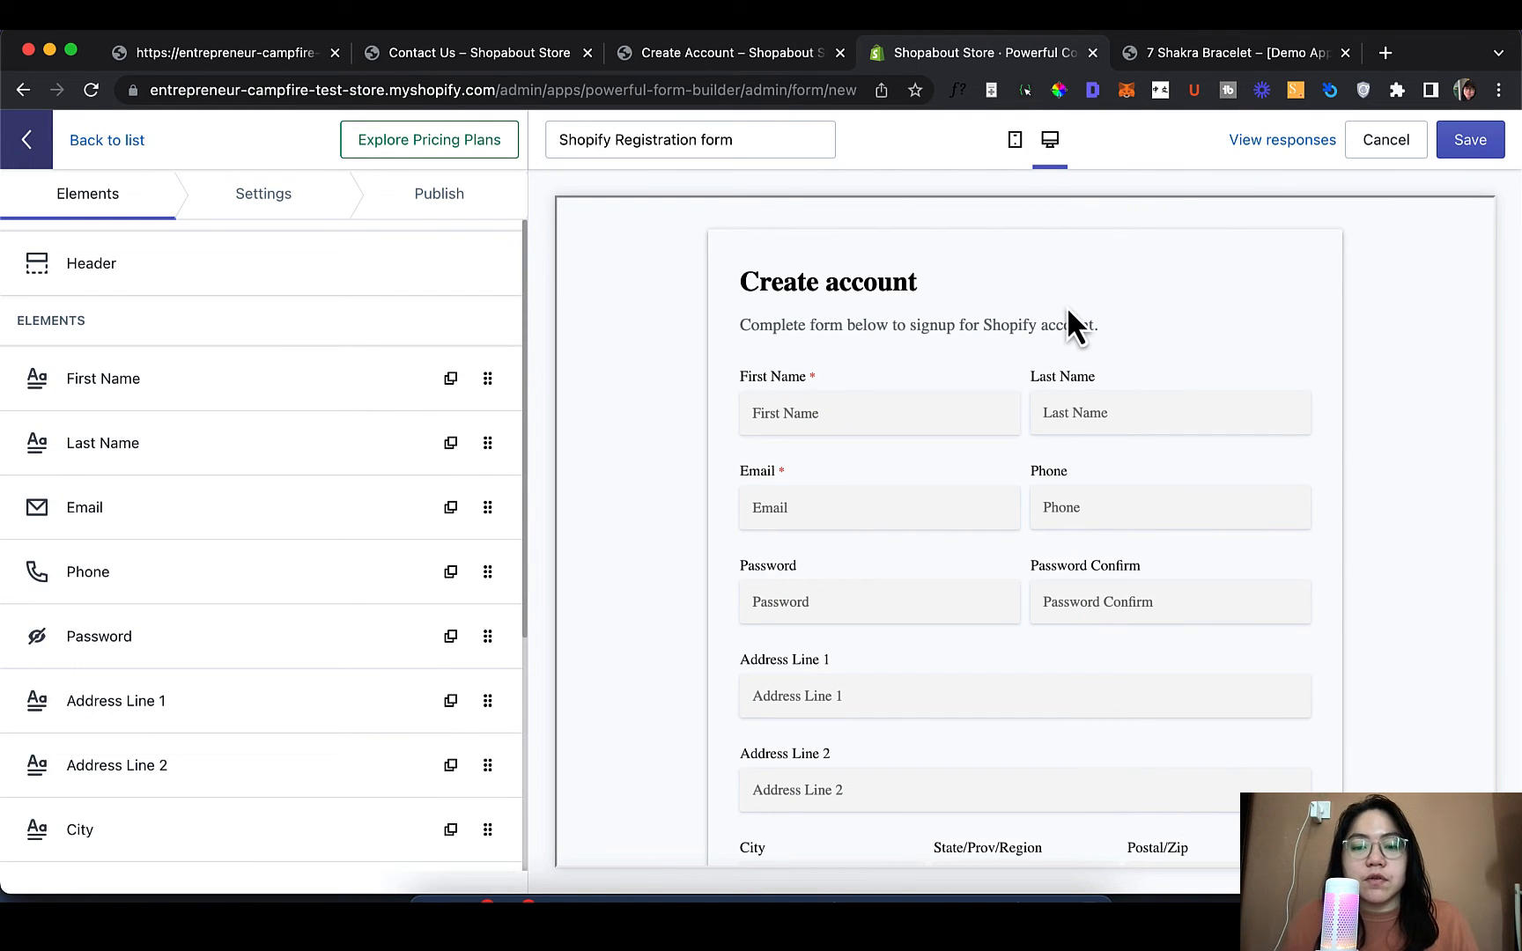
# Change the First Name field's label and placeholder both to 'Name'
pyautogui.scroll(-5, 966, 502)
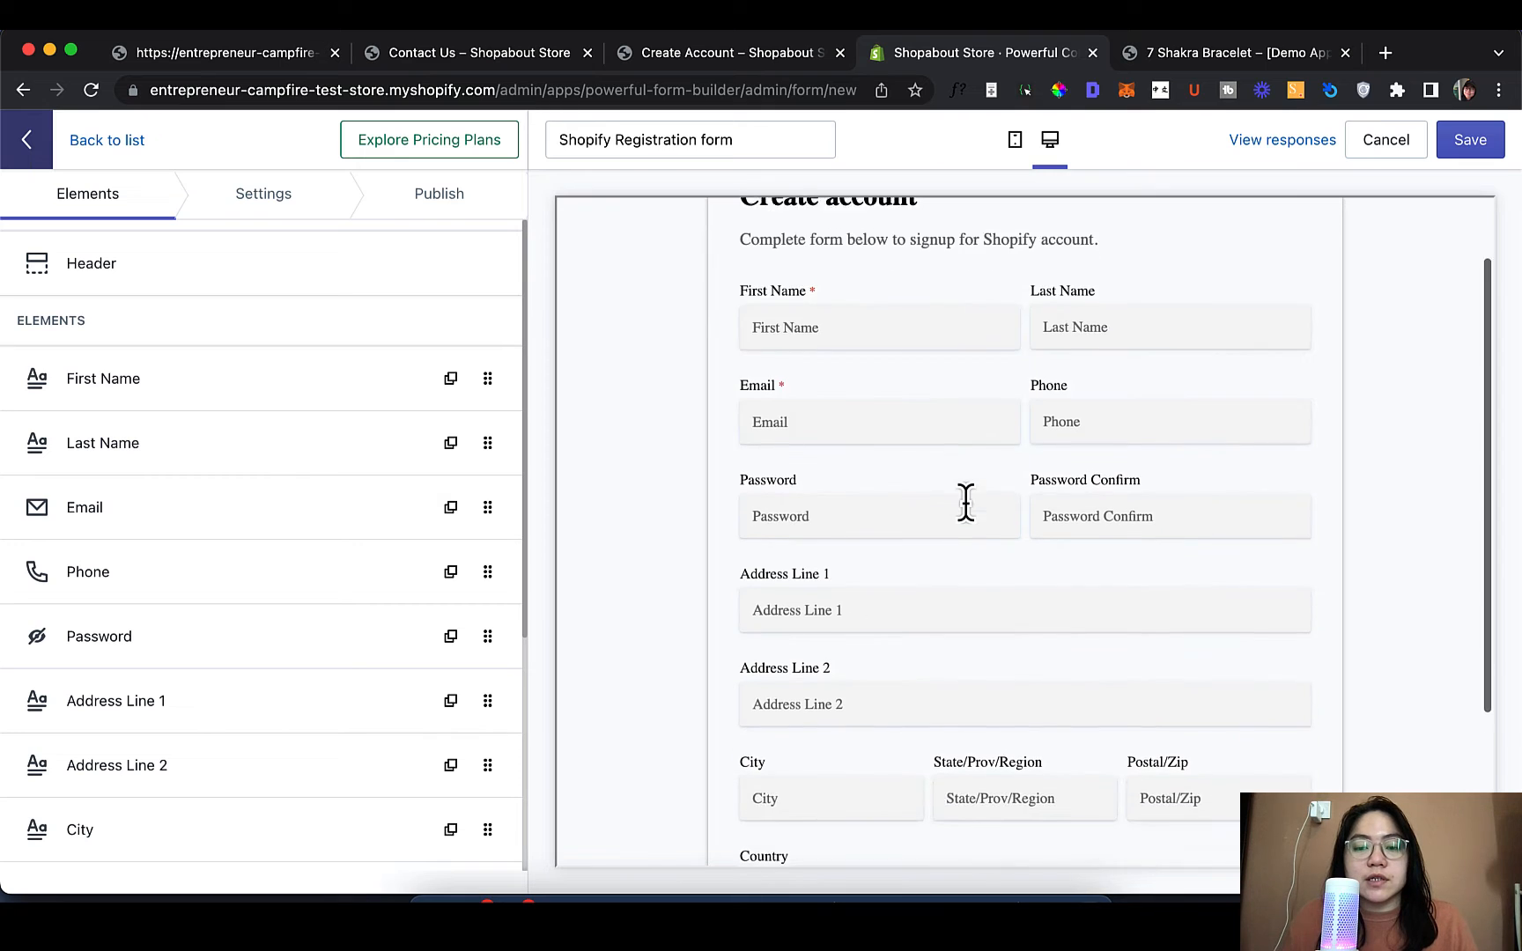
pyautogui.scroll(5, 965, 500)
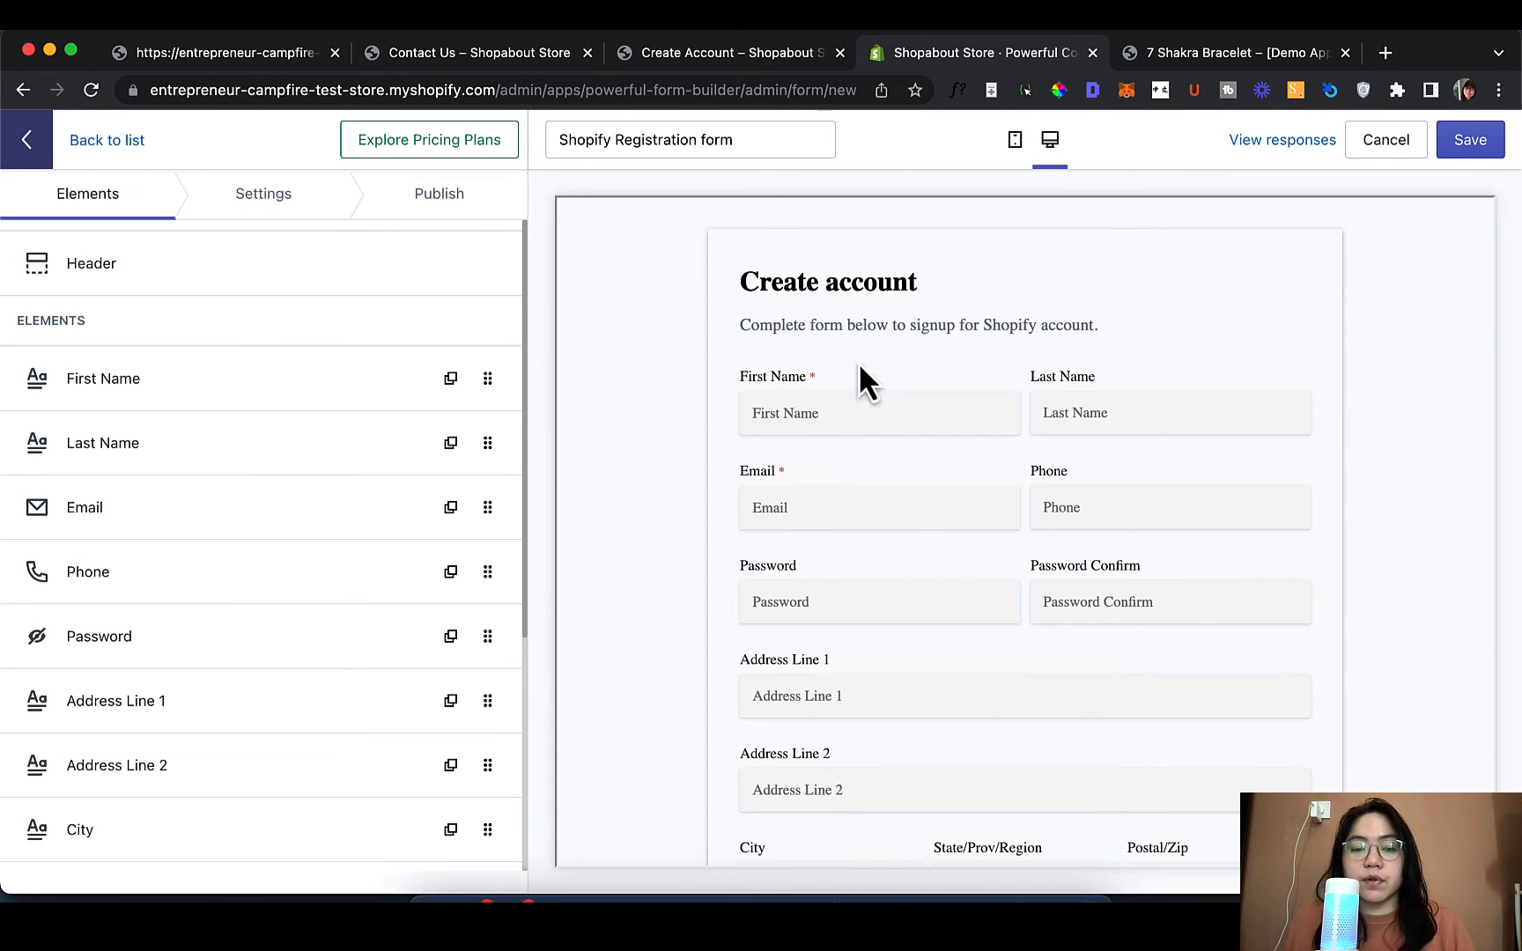
pyautogui.click(248, 387)
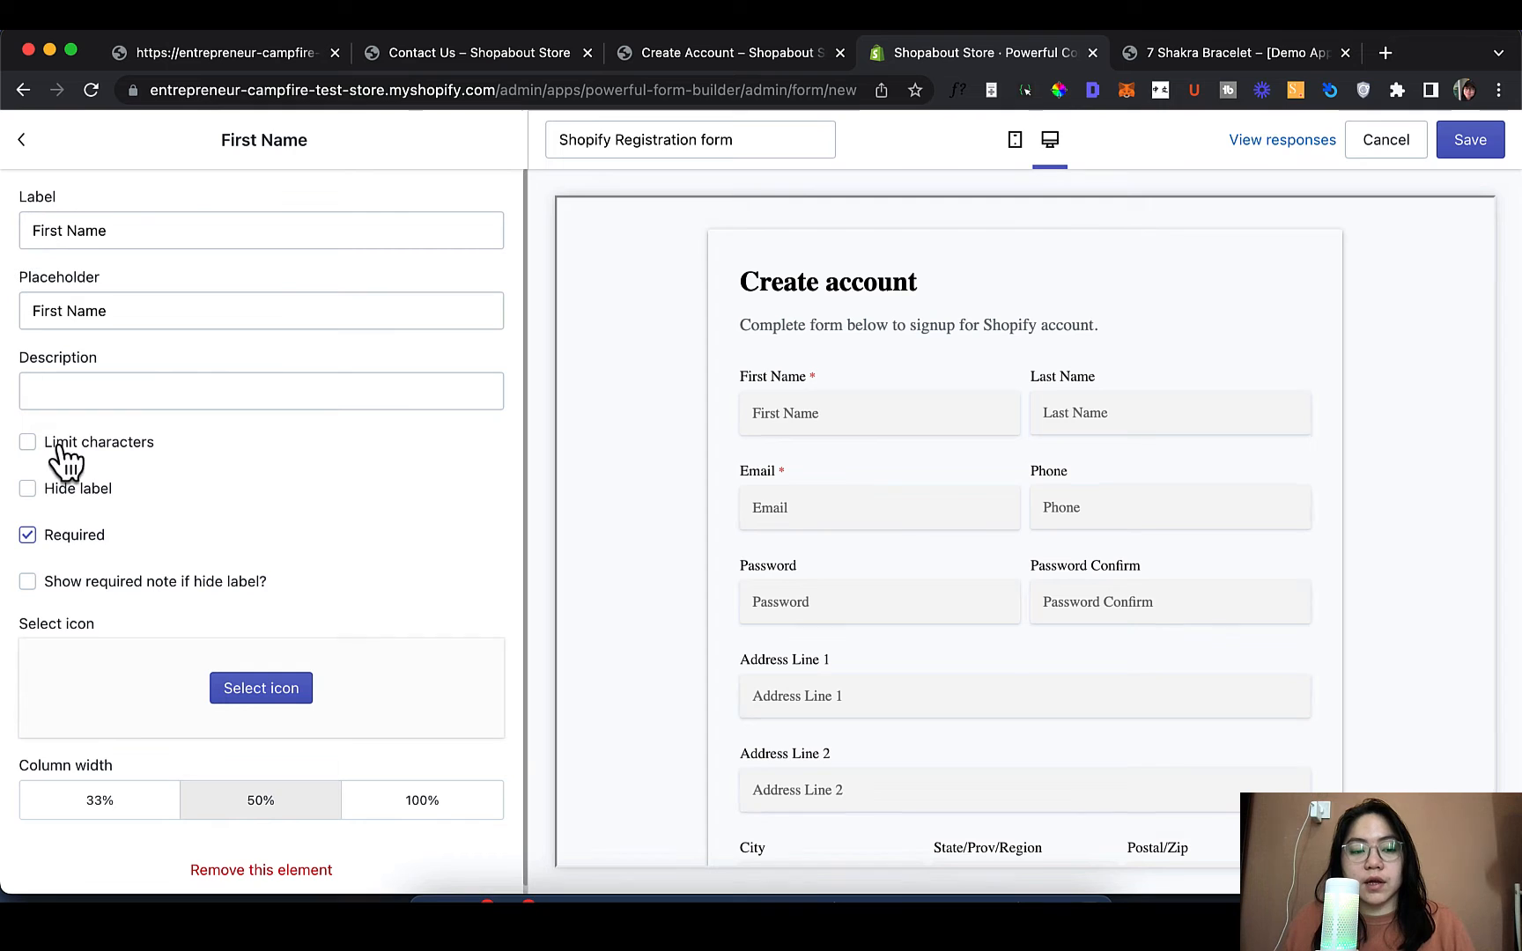
pyautogui.click(126, 231)
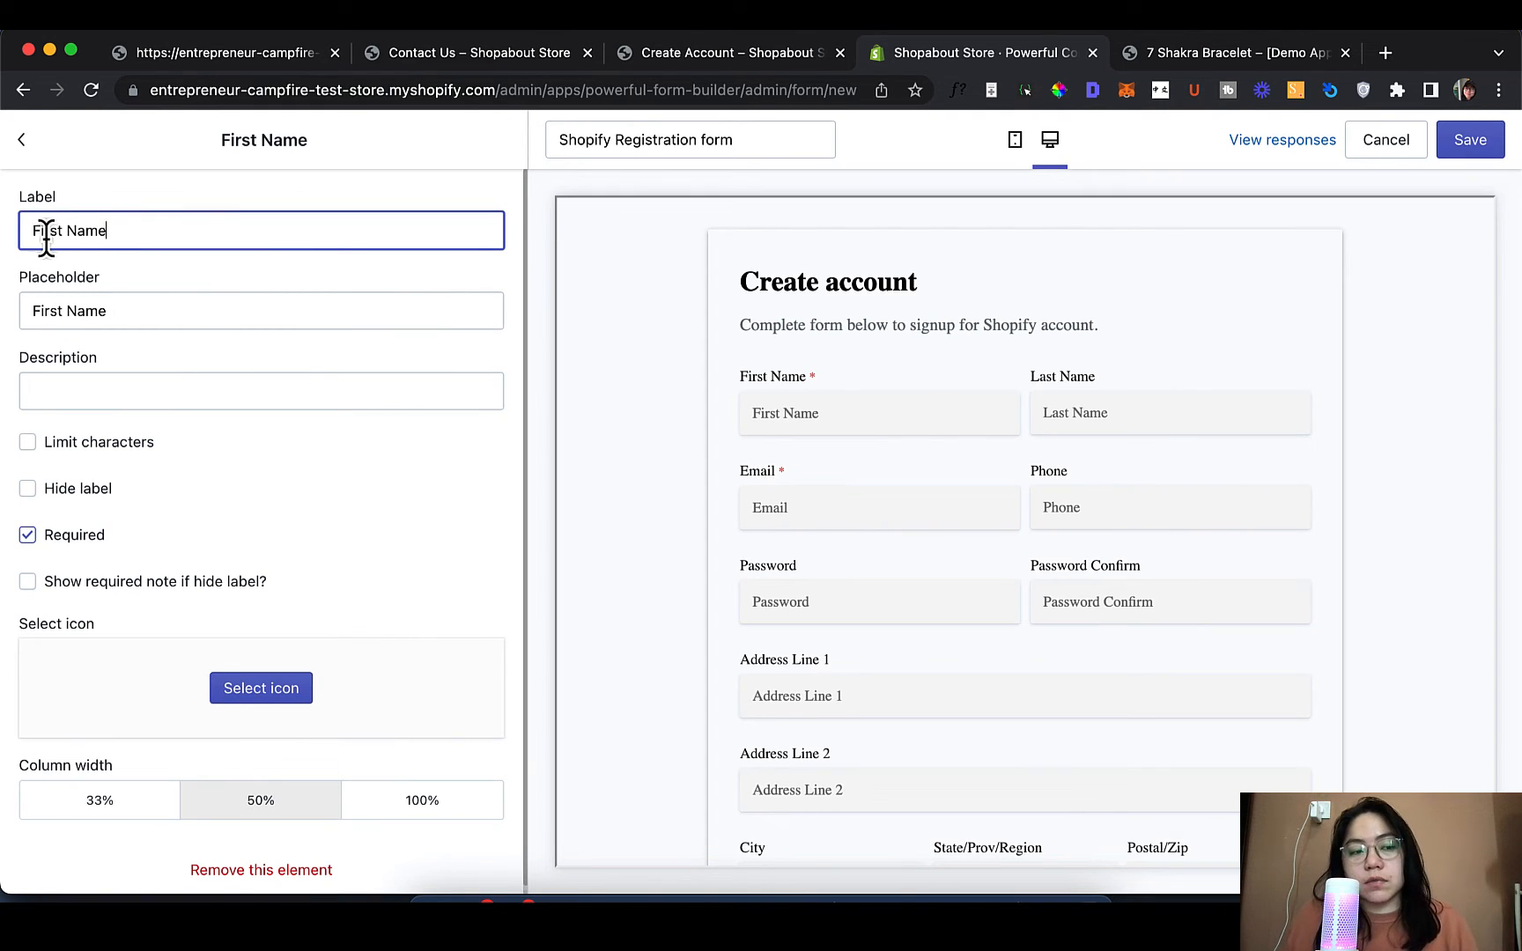
pyautogui.moveTo(68, 231); pyautogui.dragTo(4, 251)
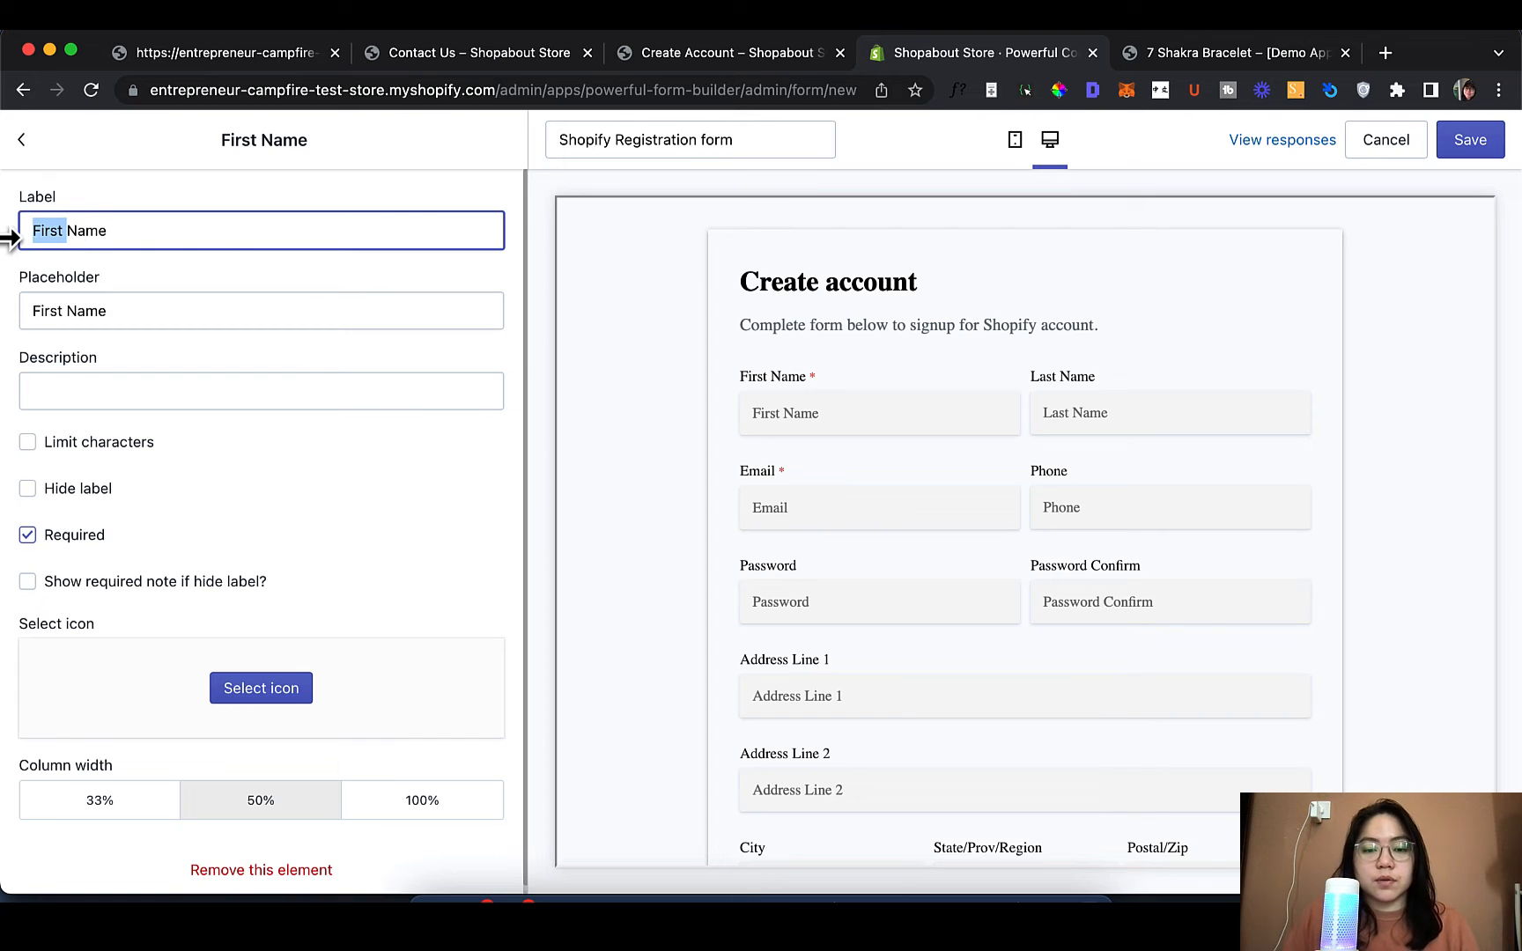
pyautogui.press('BackSpace')
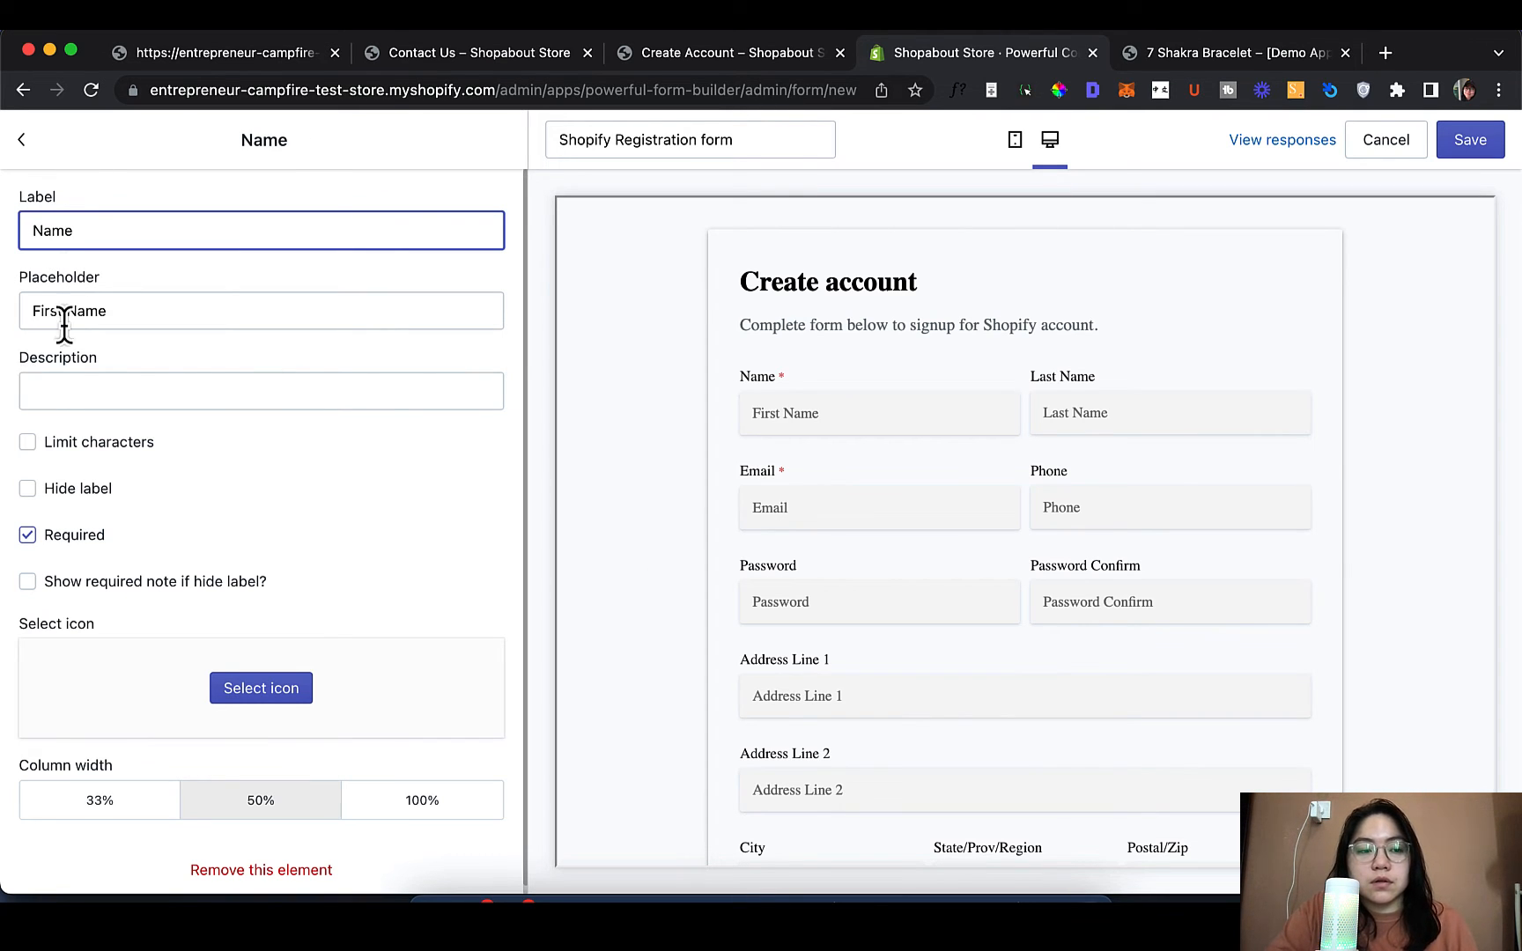
pyautogui.moveTo(67, 310); pyautogui.dragTo(7, 334)
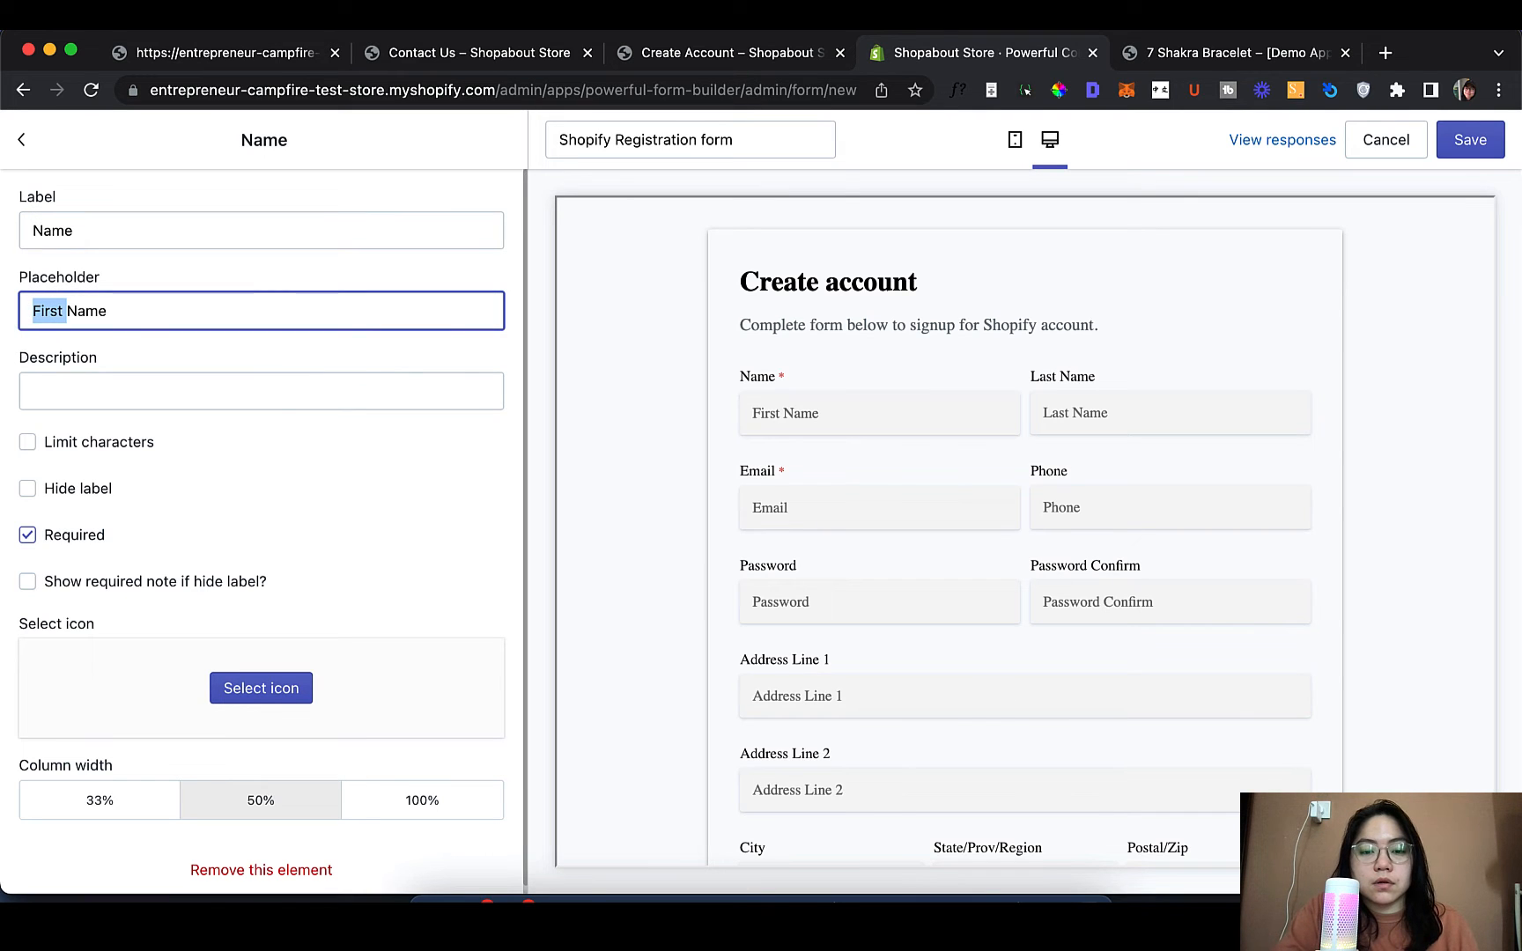
pyautogui.press('BackSpace')
pyautogui.scroll(-1, 173, 526)
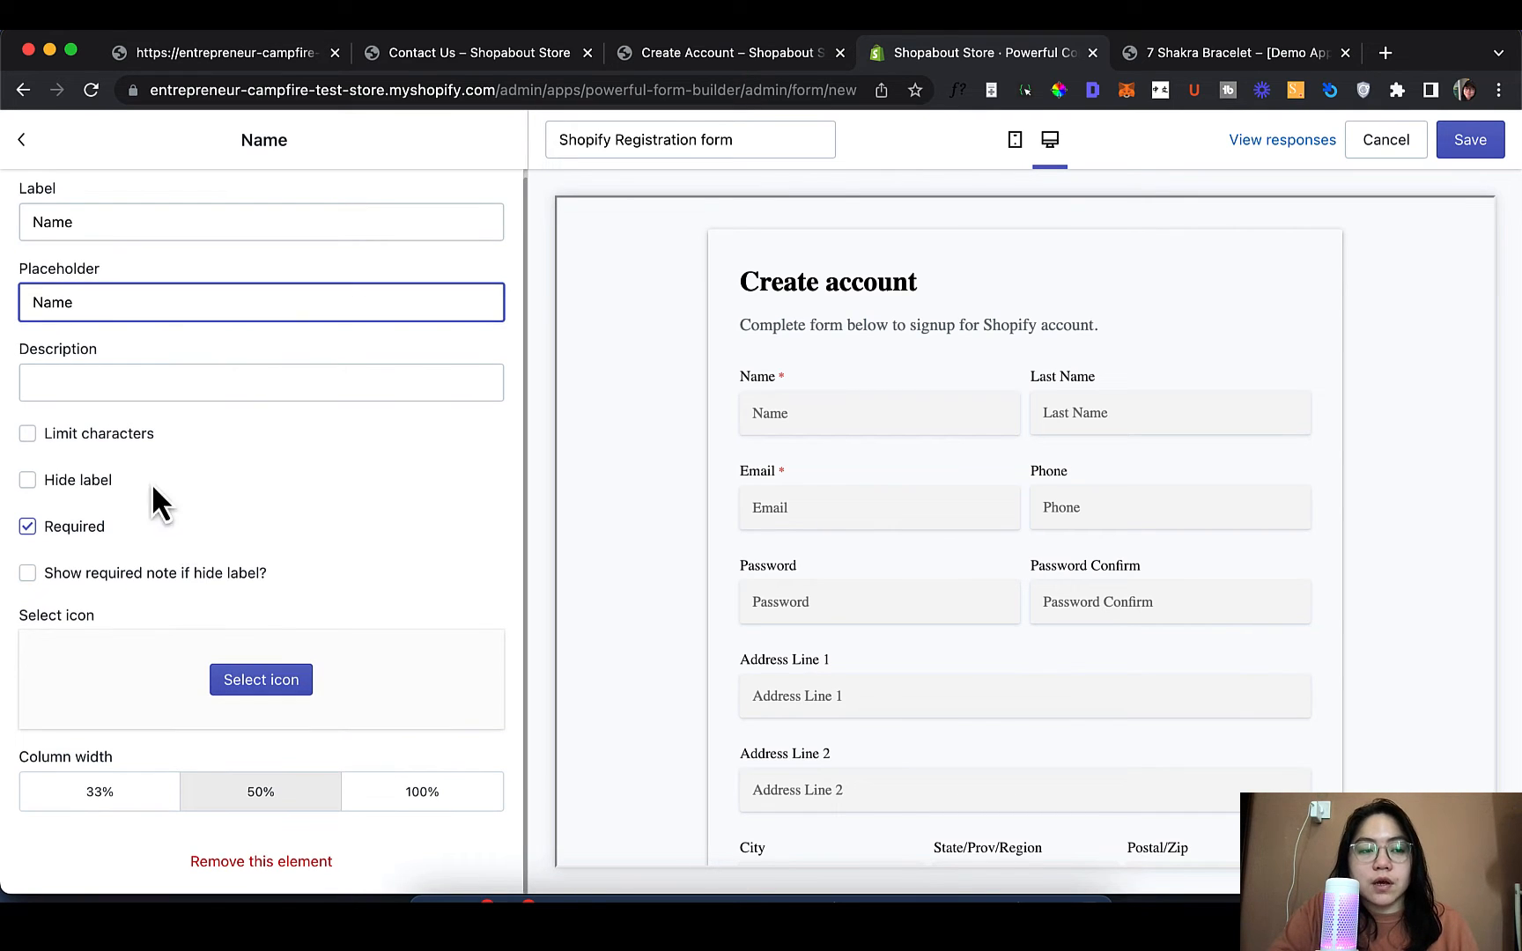
pyautogui.click(10, 150)
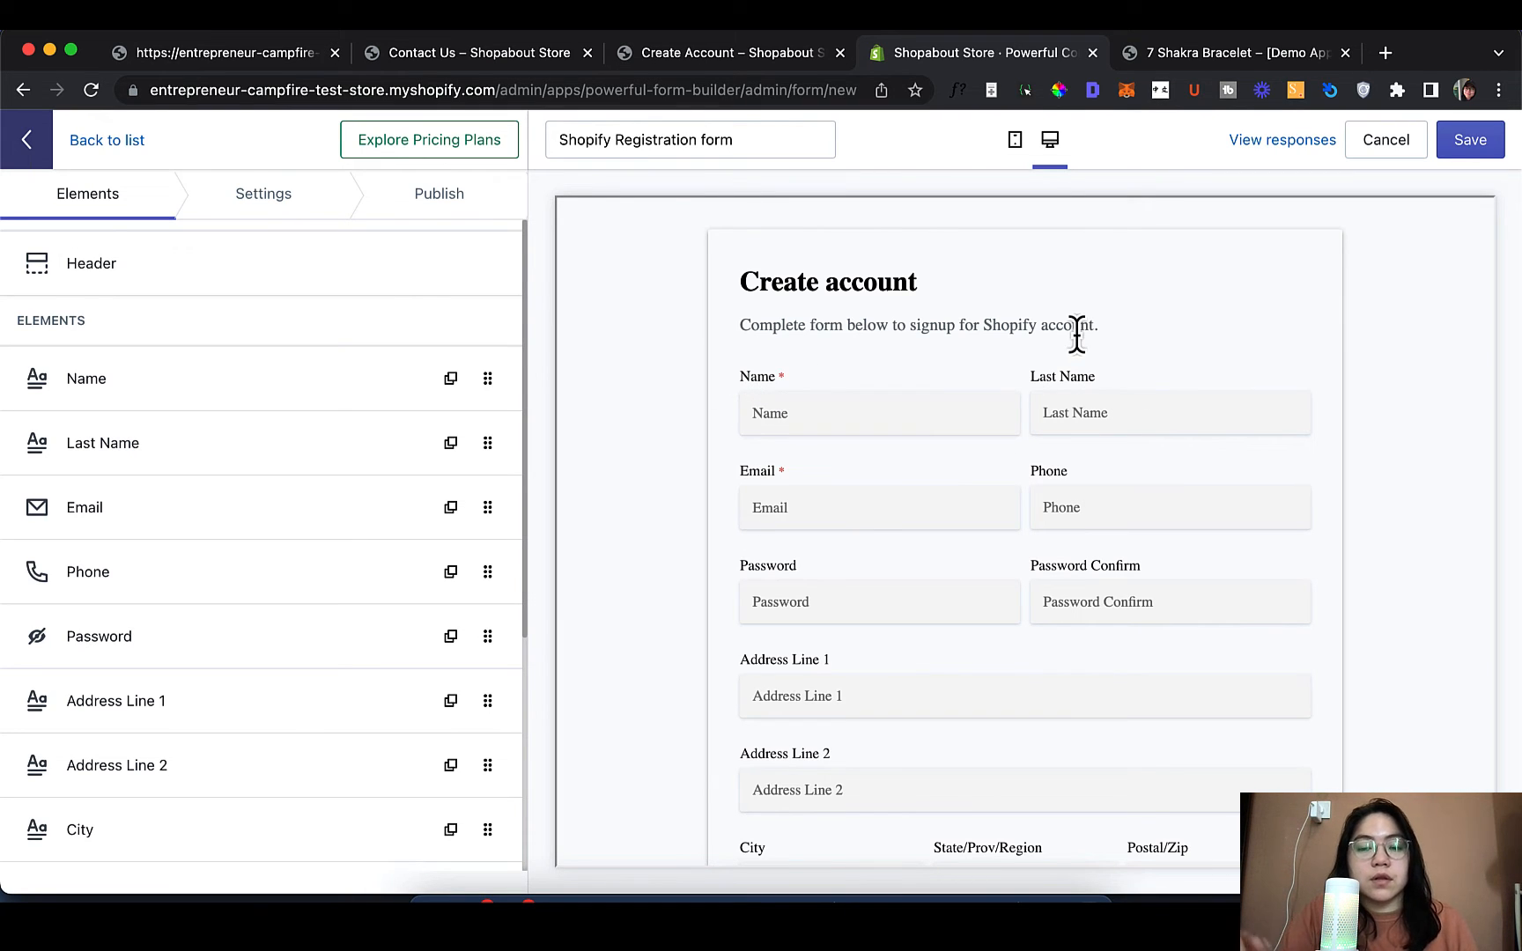
# Remove the Last Name field and set the Name field's column width to 100%
pyautogui.click(112, 471)
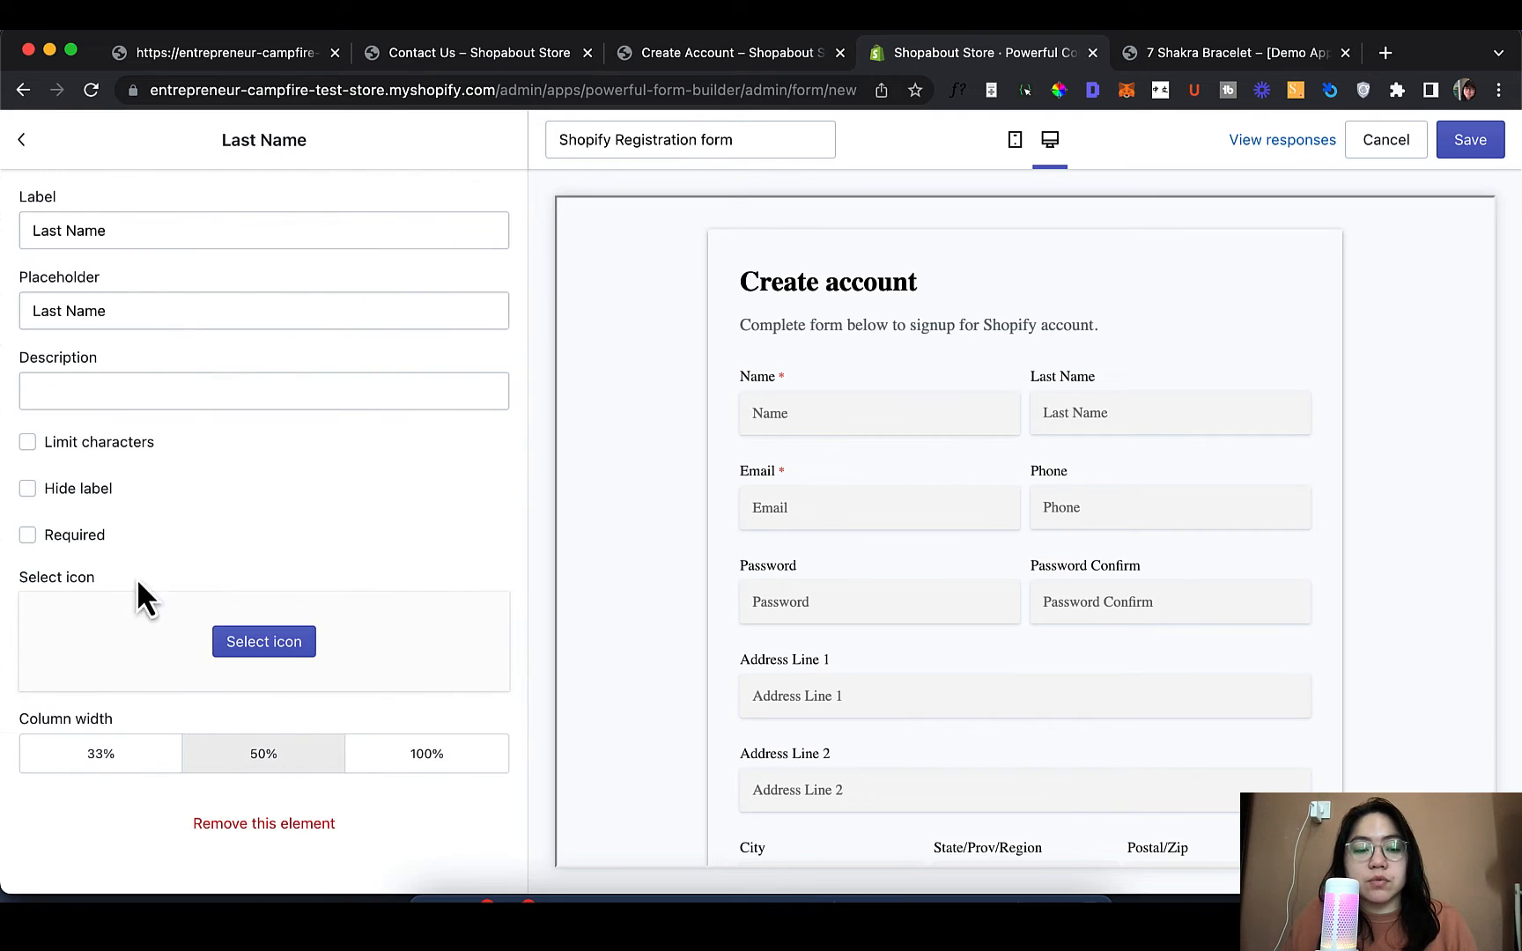
pyautogui.click(300, 826)
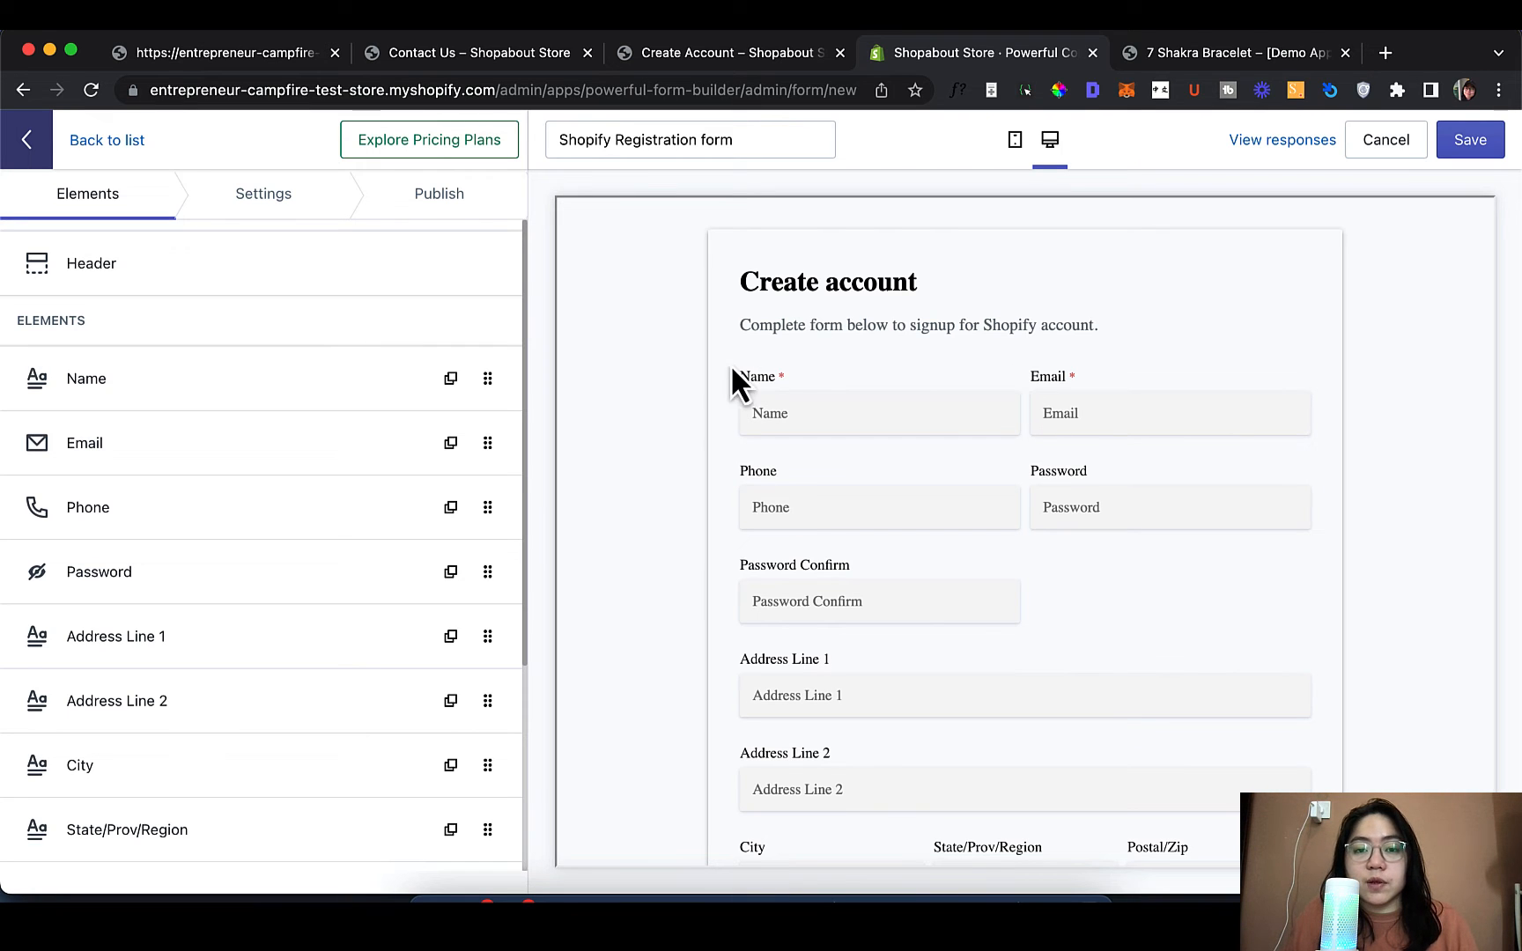
pyautogui.click(199, 396)
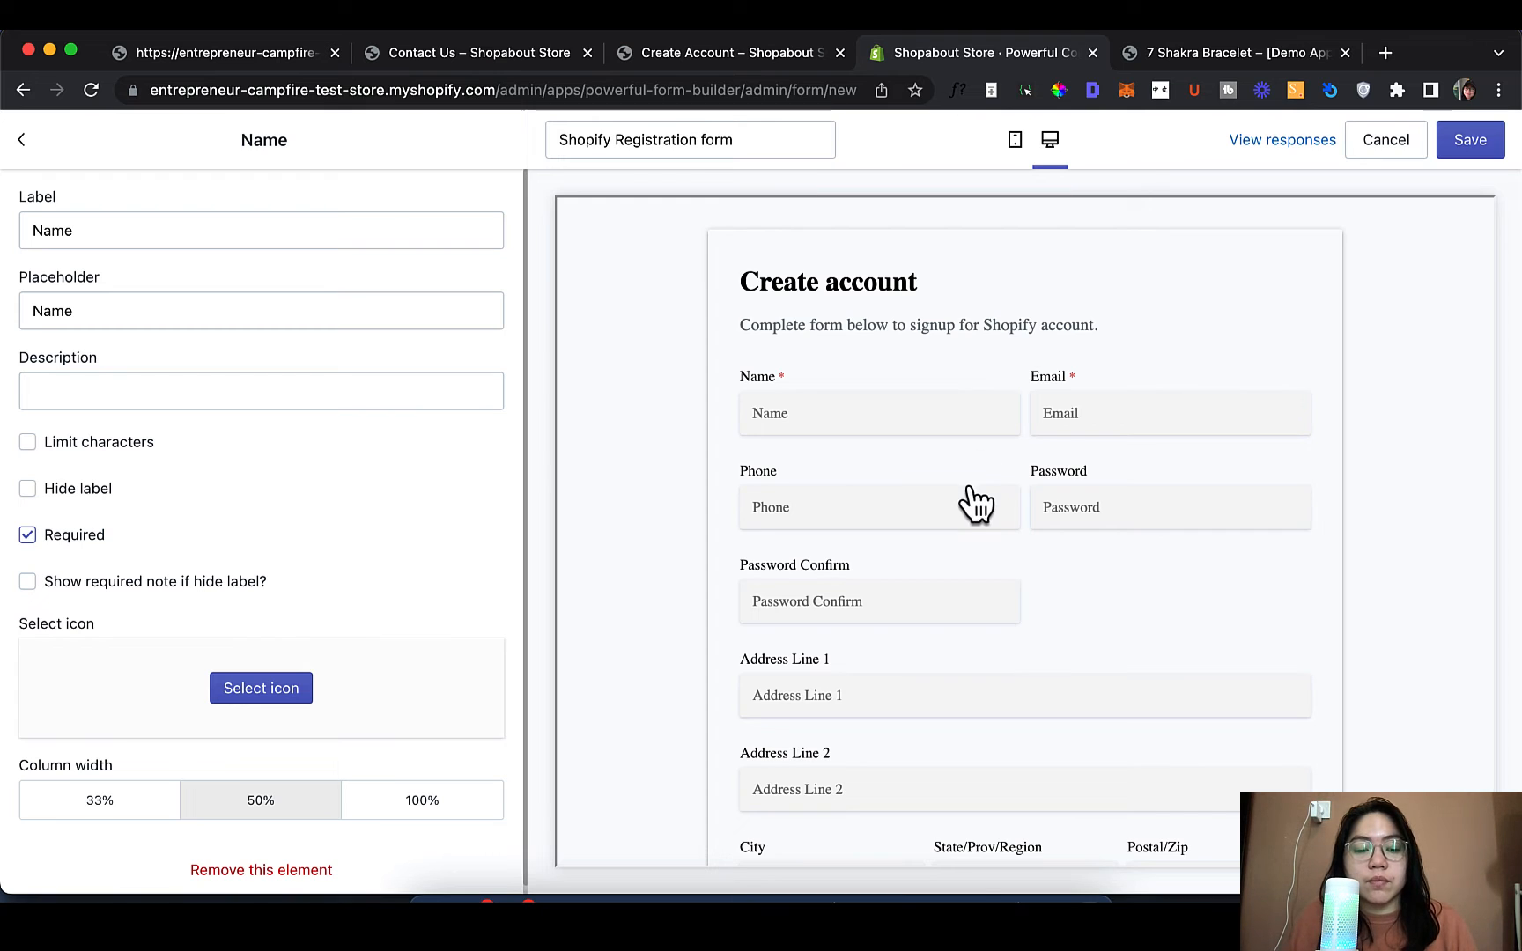
pyautogui.click(427, 803)
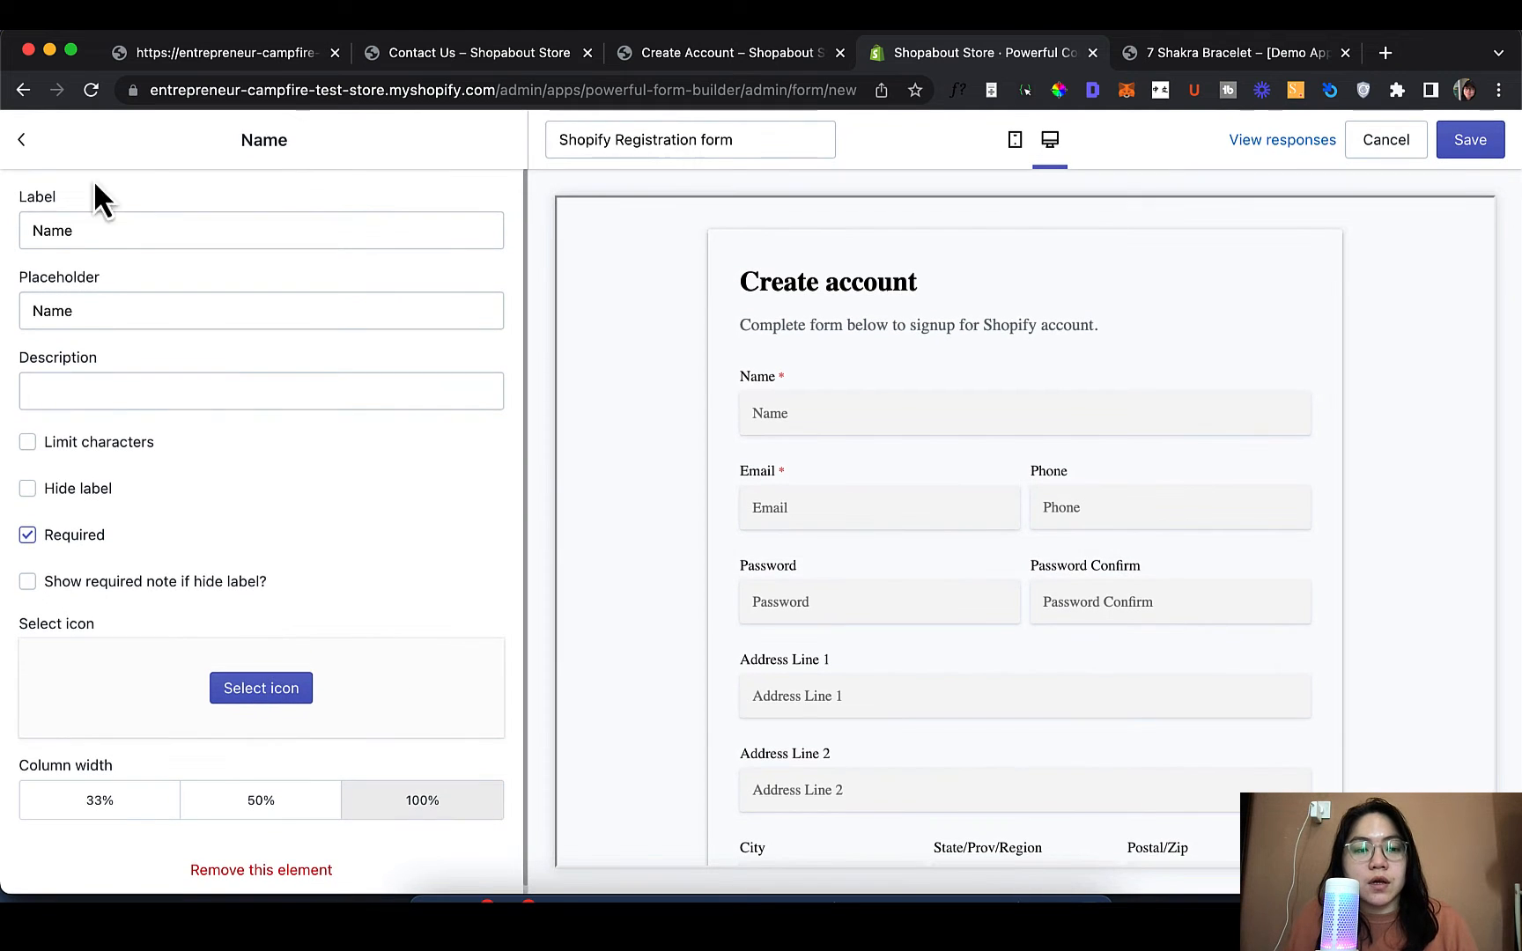
pyautogui.click(26, 148)
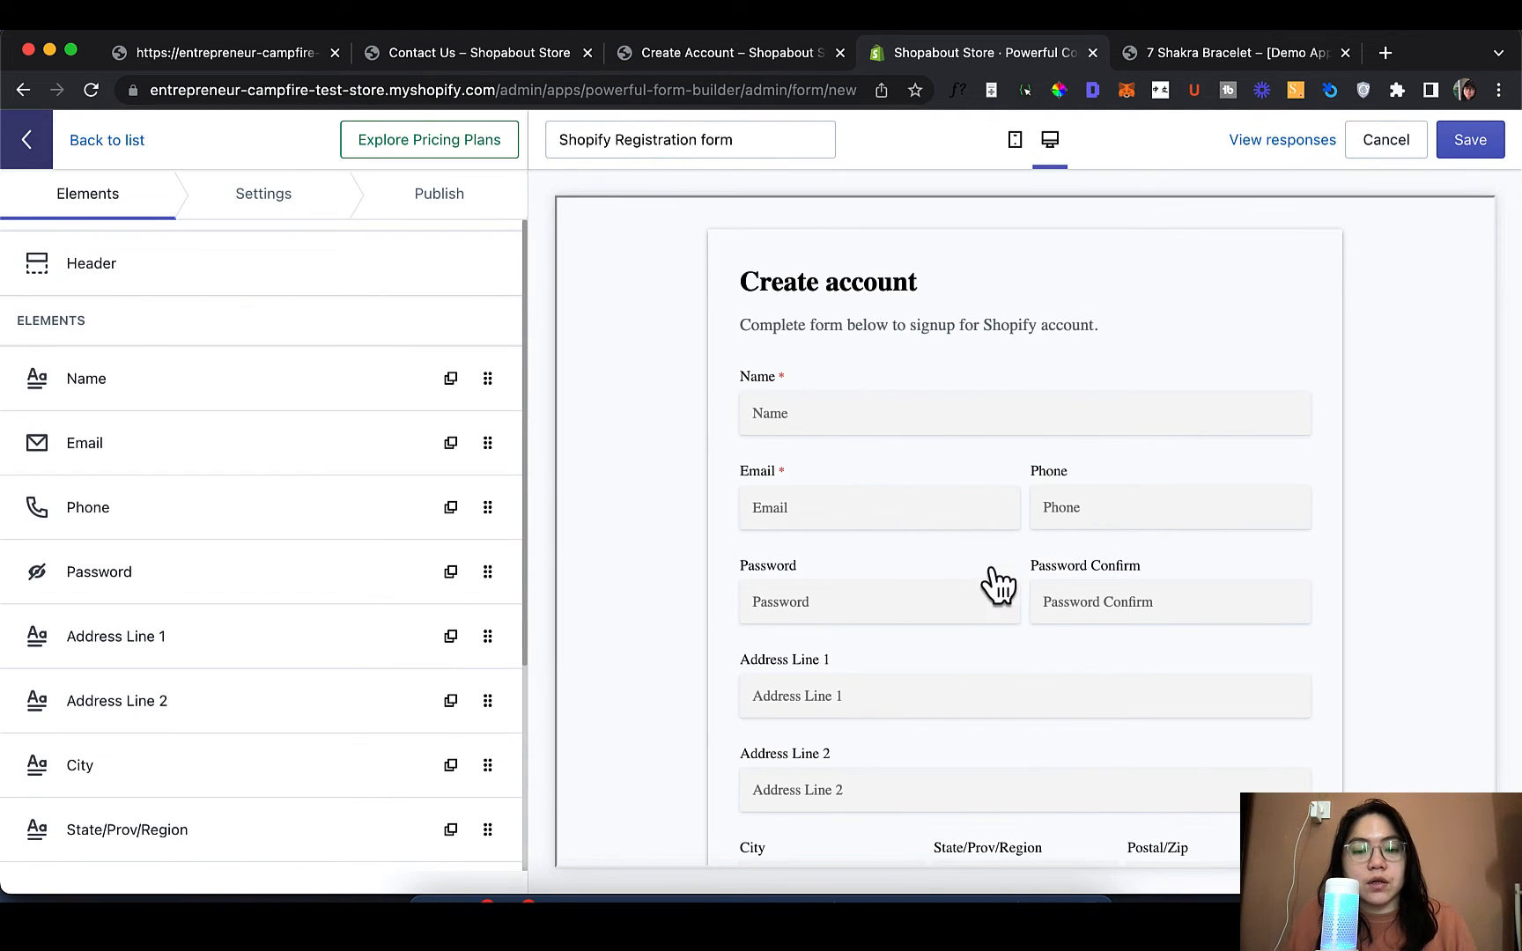
pyautogui.scroll(-2, 990, 577)
pyautogui.scroll(-2, 185, 440)
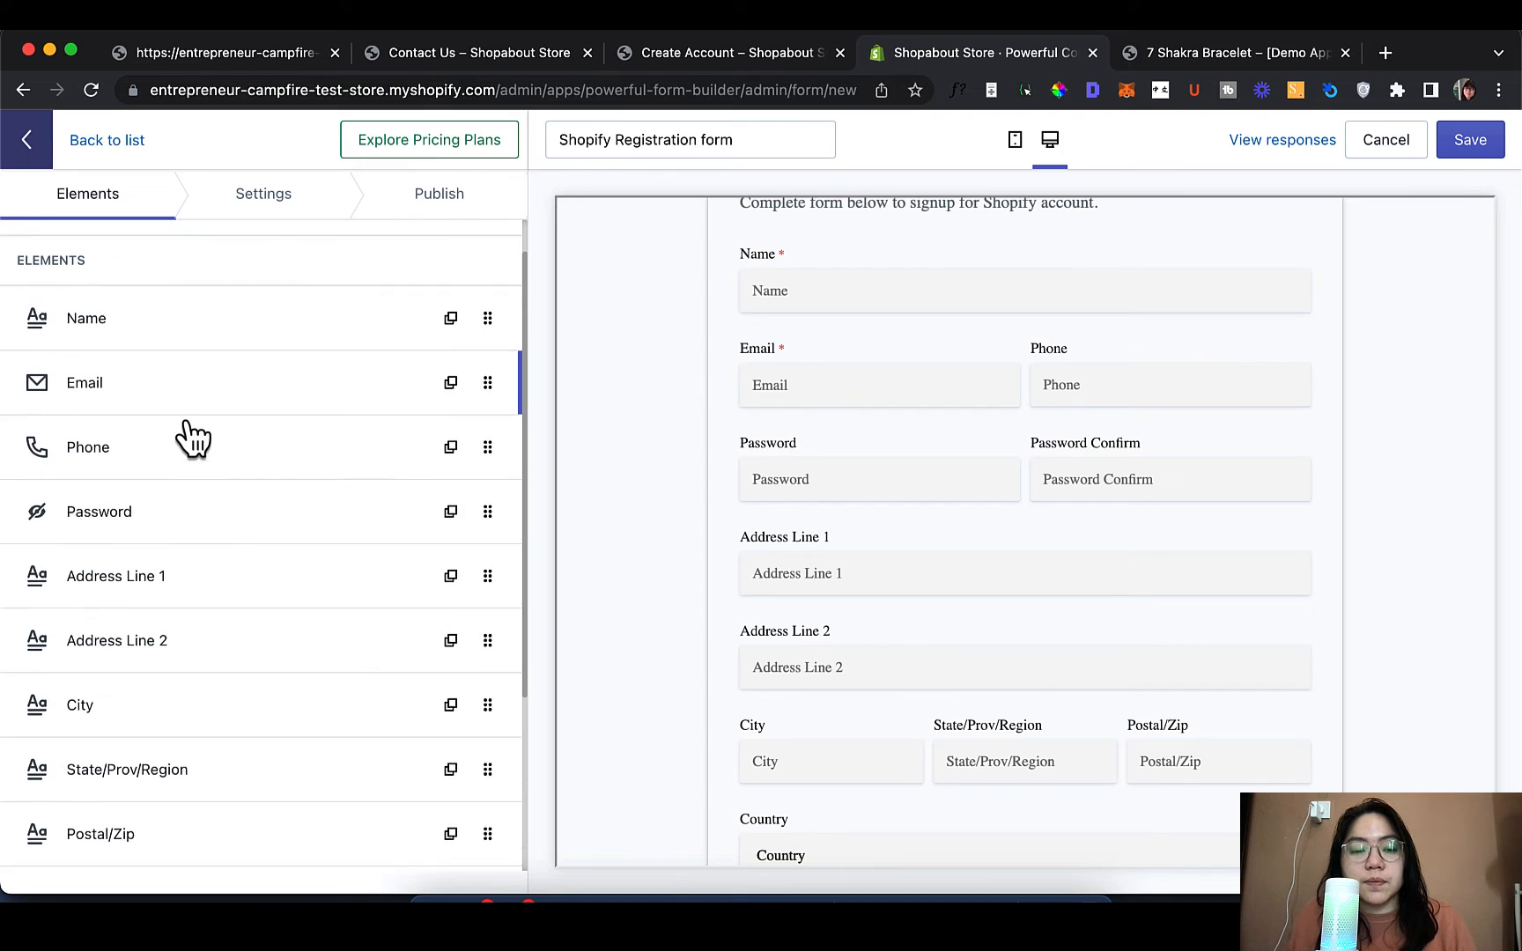
pyautogui.click(209, 357)
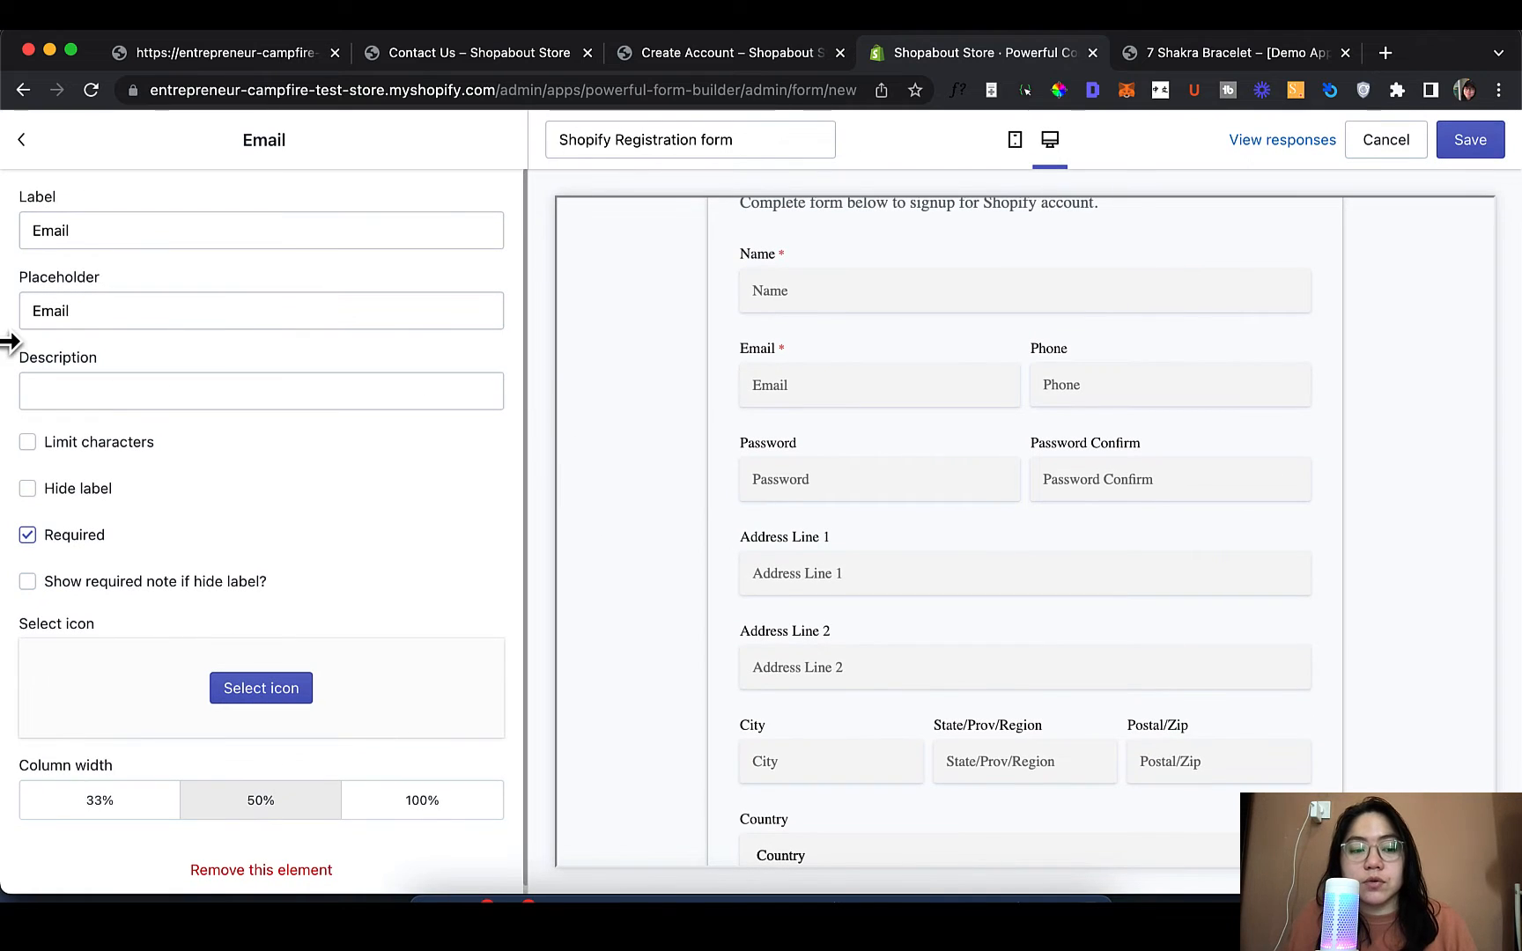
pyautogui.click(27, 534)
pyautogui.click(27, 535)
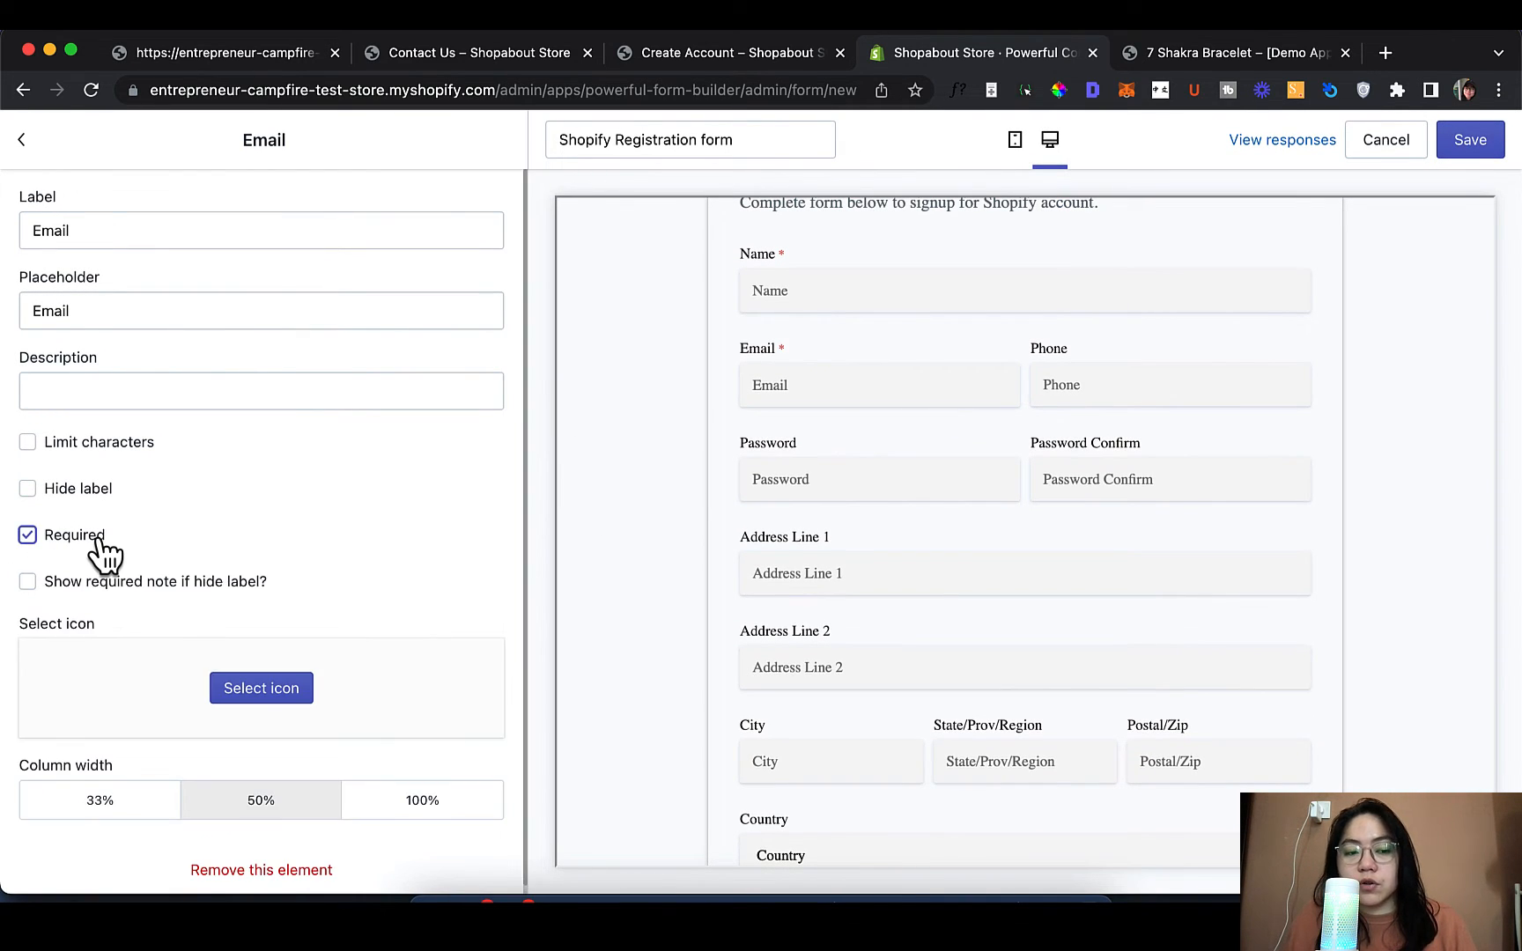
pyautogui.click(100, 541)
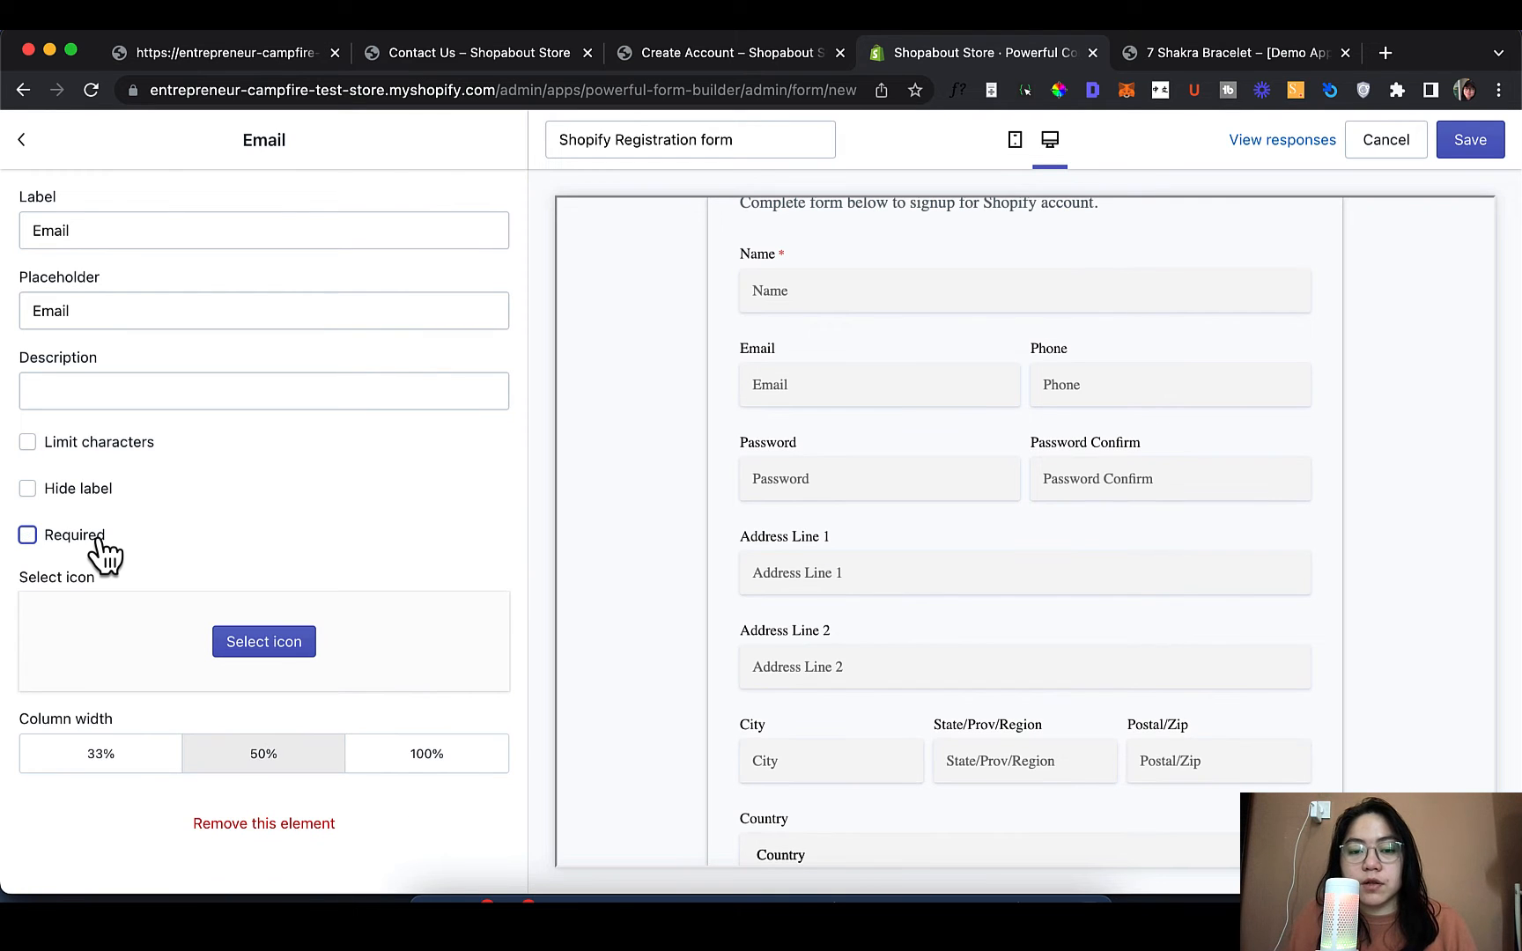
pyautogui.click(98, 542)
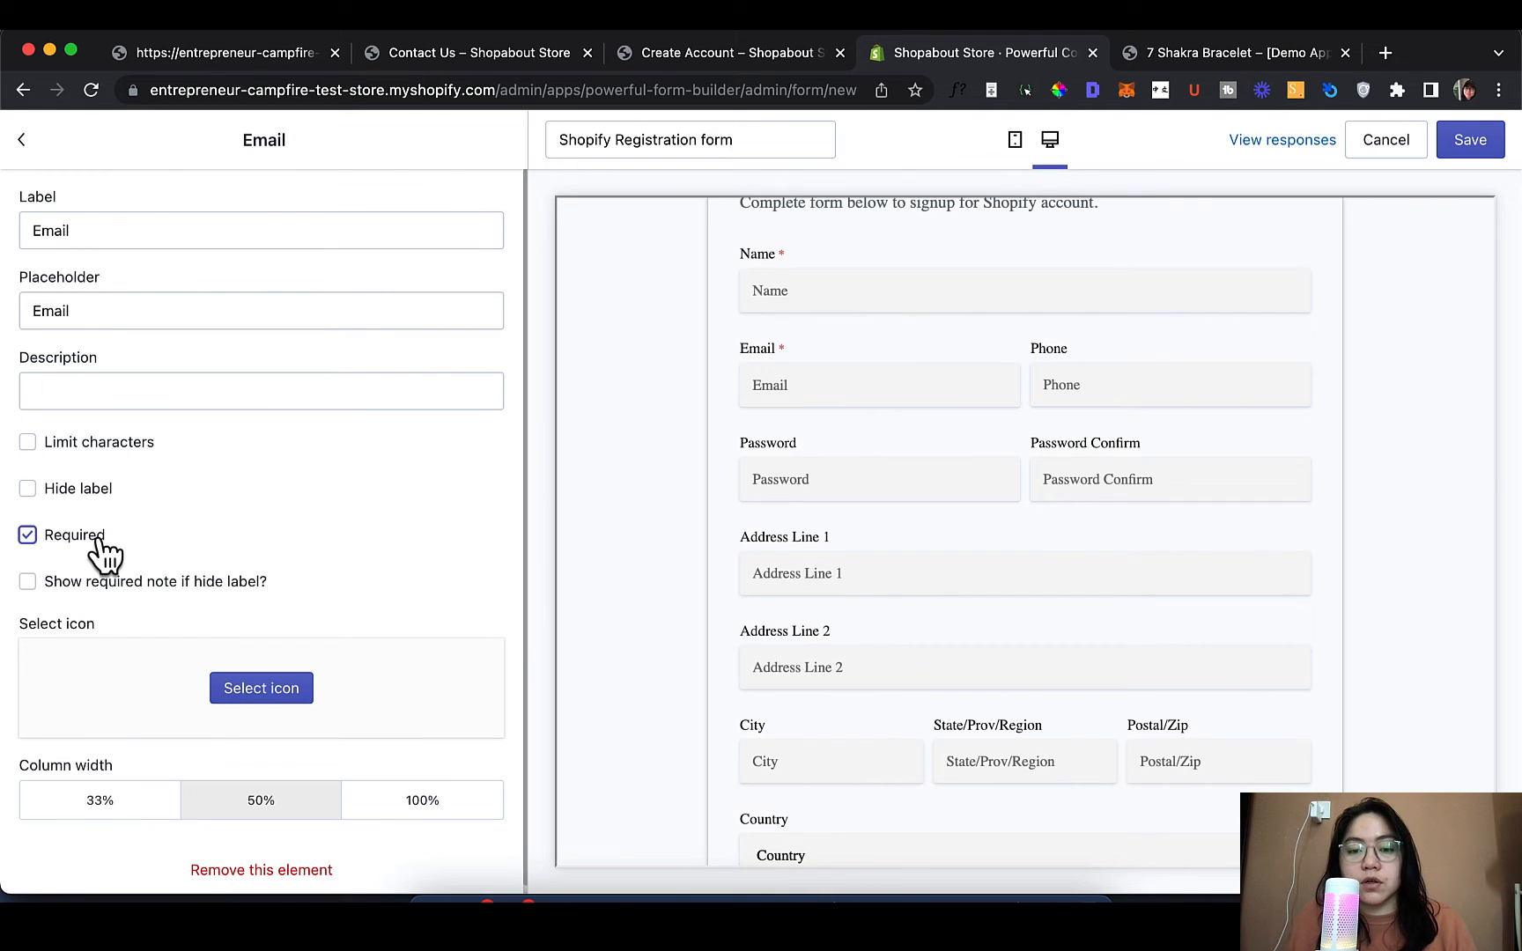
pyautogui.click(27, 146)
pyautogui.scroll(-3, 192, 533)
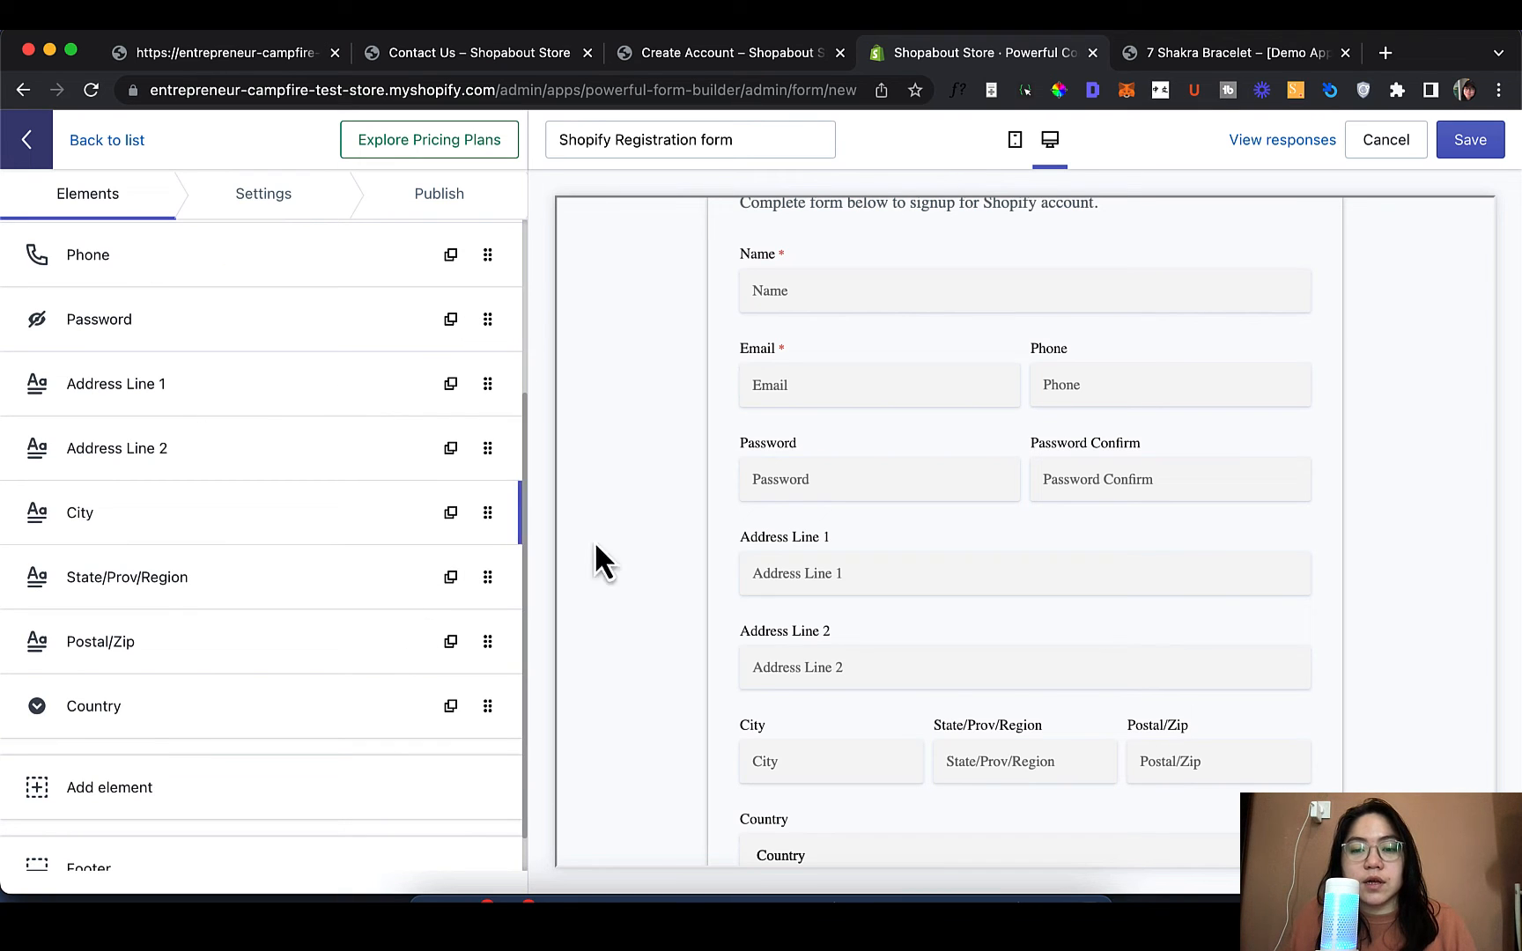
pyautogui.scroll(2, 1078, 518)
pyautogui.scroll(-3, 1078, 518)
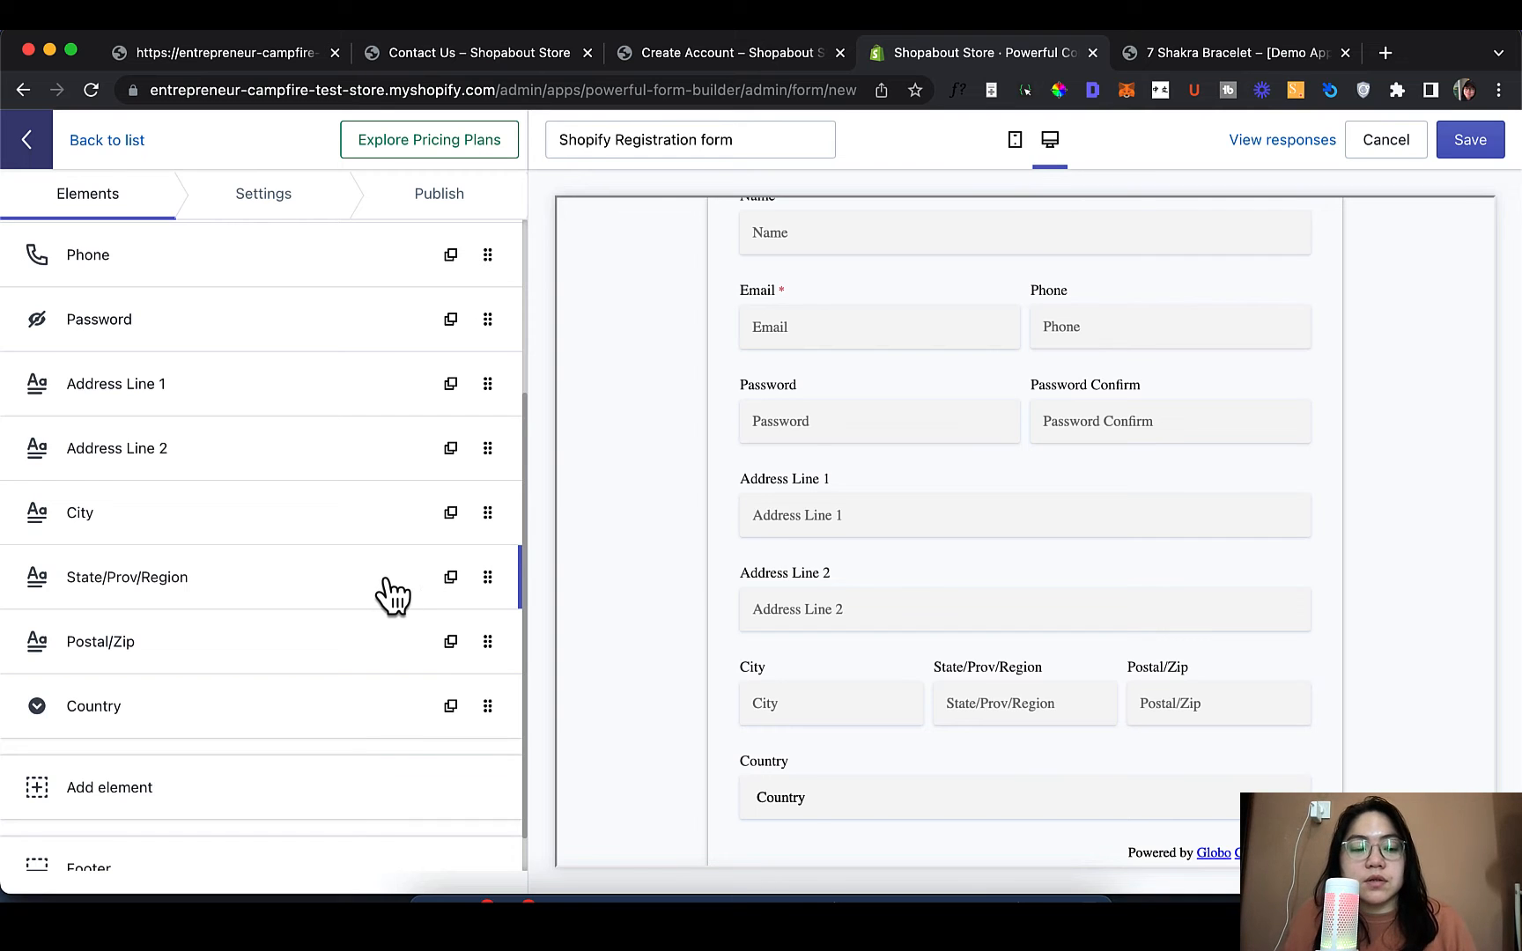
pyautogui.scroll(-2, 379, 599)
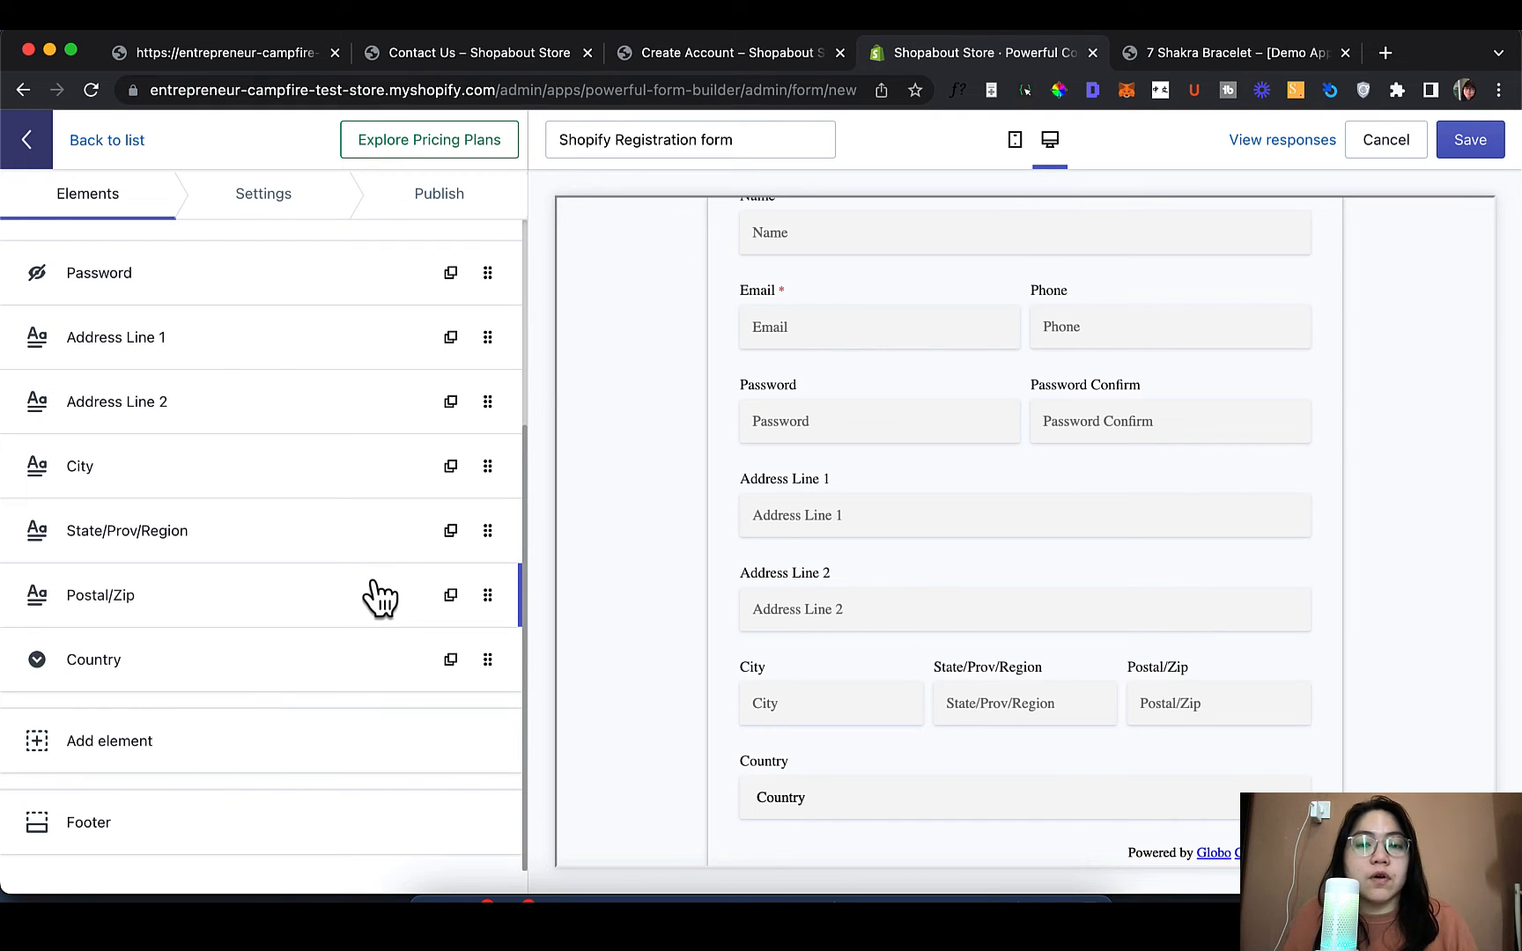
pyautogui.click(301, 764)
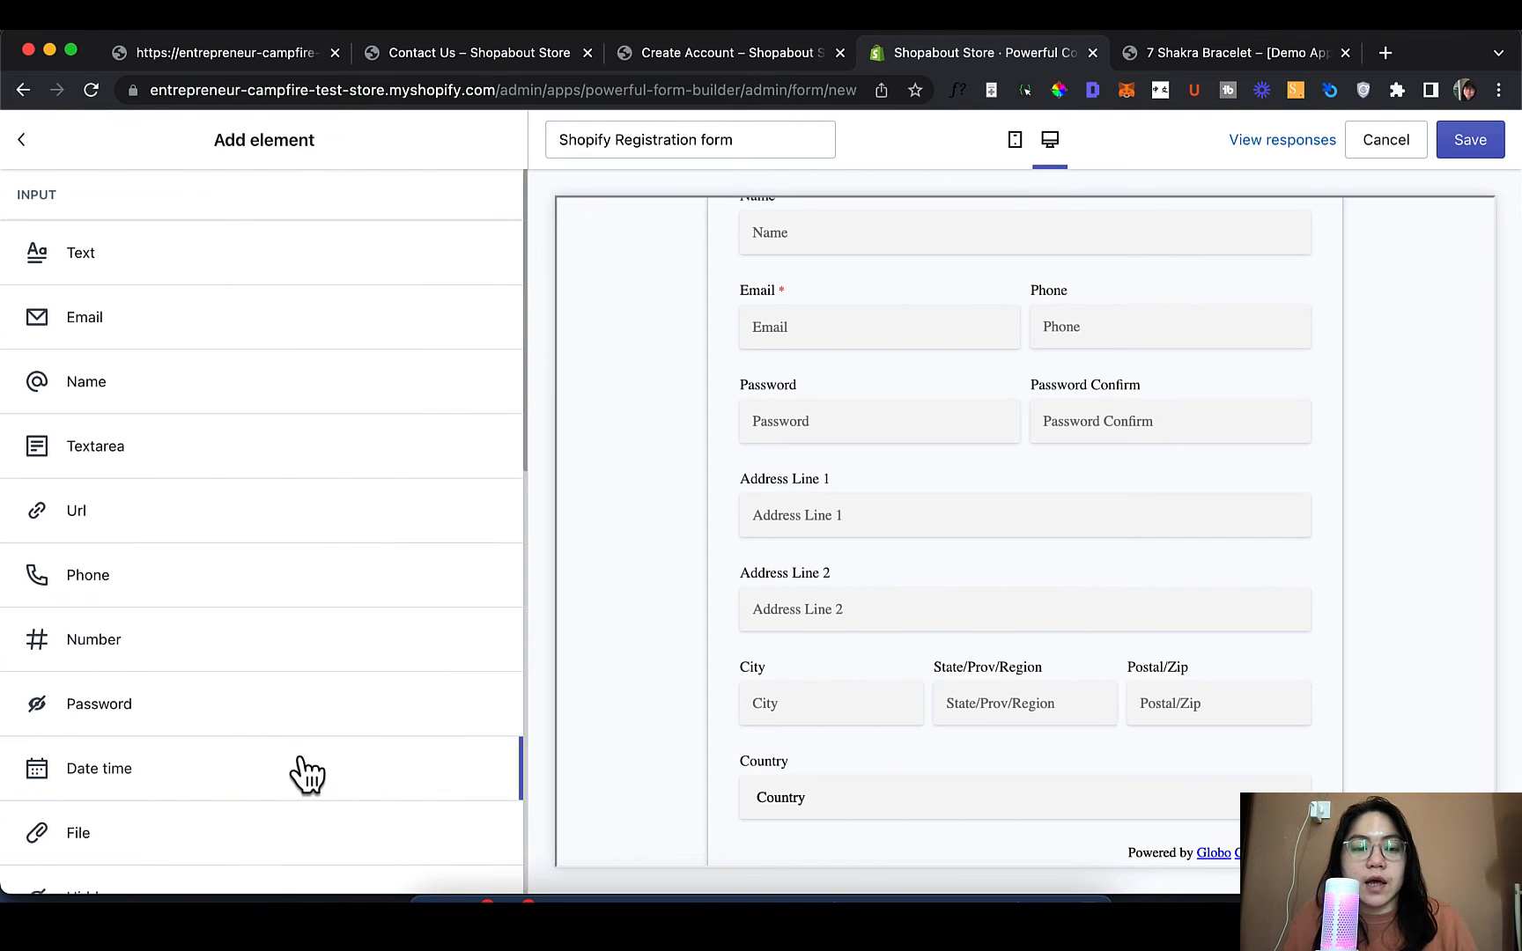
# Add a Textarea field to the registration form
pyautogui.scroll(2, 964, 310)
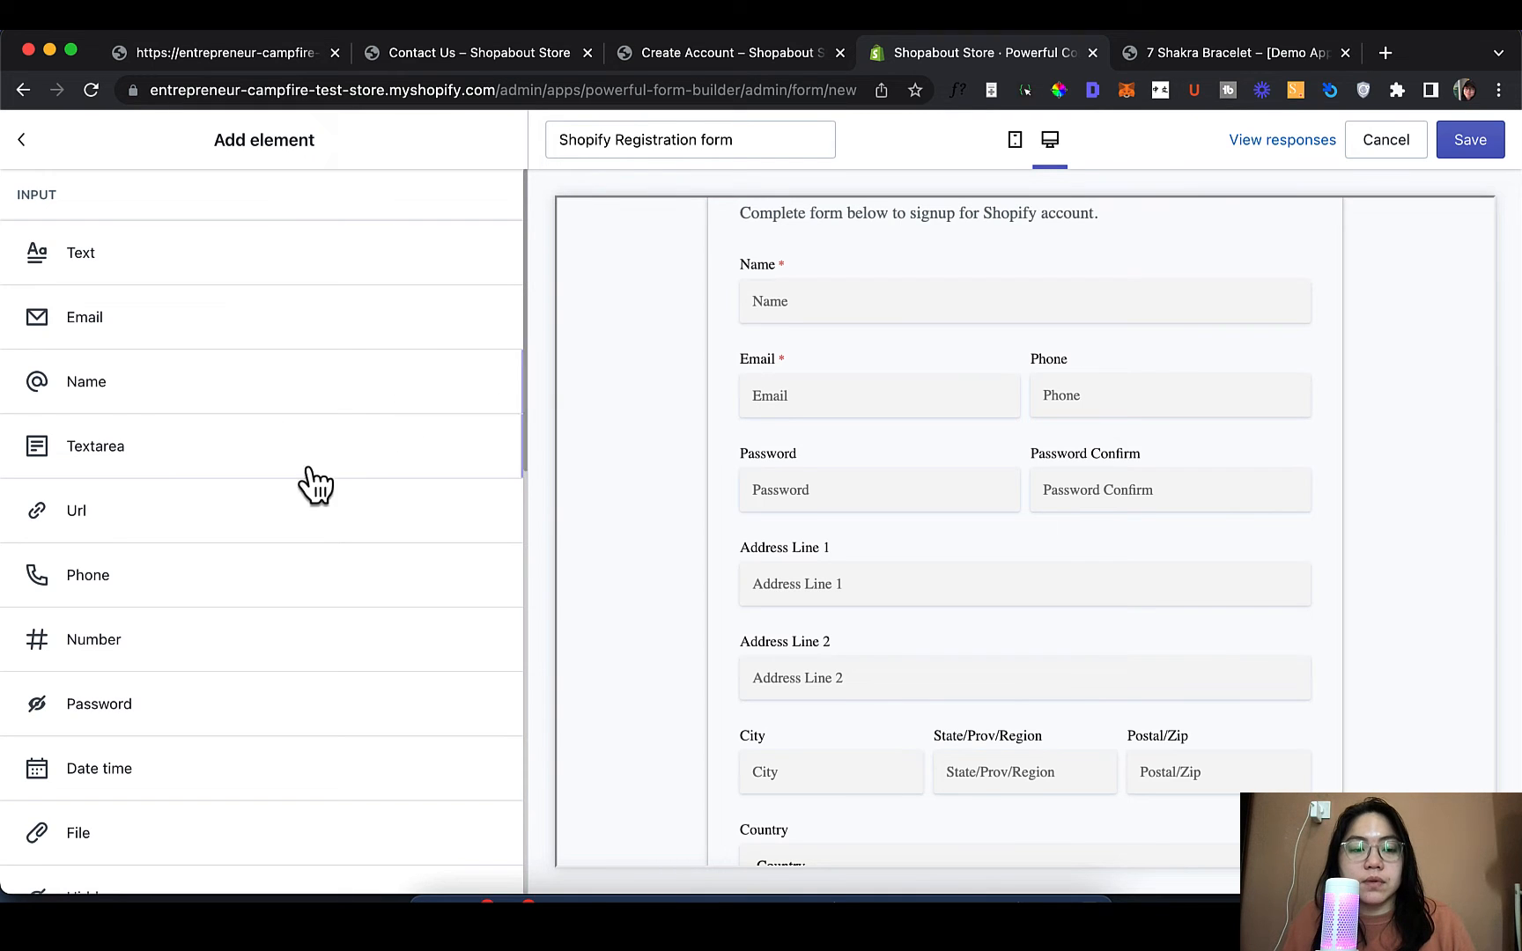
pyautogui.scroll(-1, 304, 494)
pyautogui.scroll(-1, 304, 504)
pyautogui.click(335, 400)
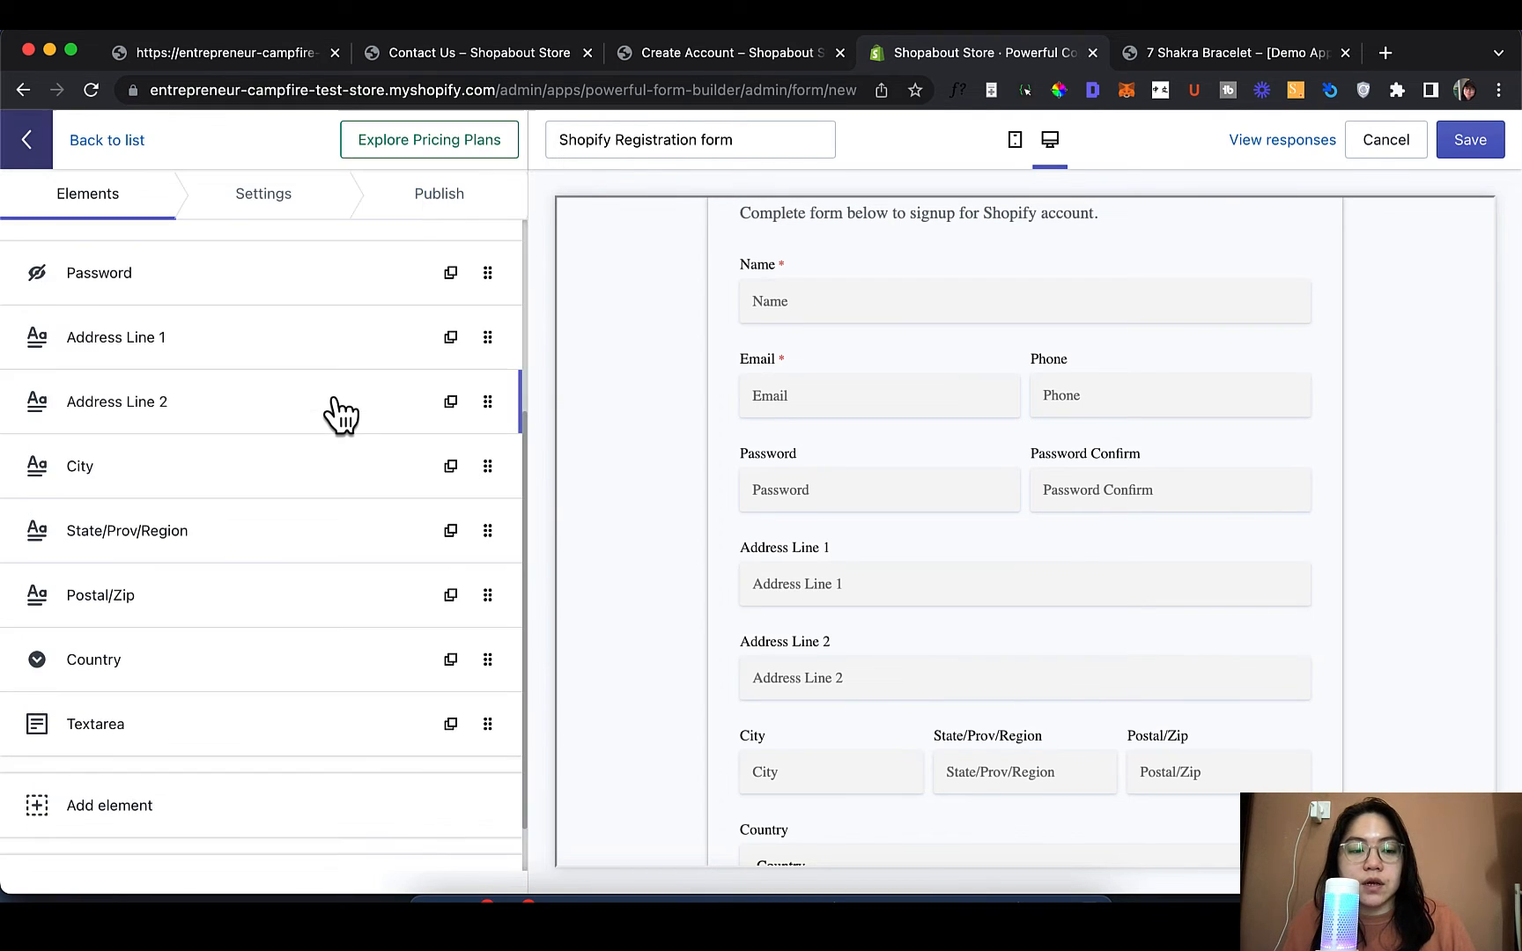
pyautogui.scroll(1, 262, 584)
pyautogui.scroll(-5, 790, 675)
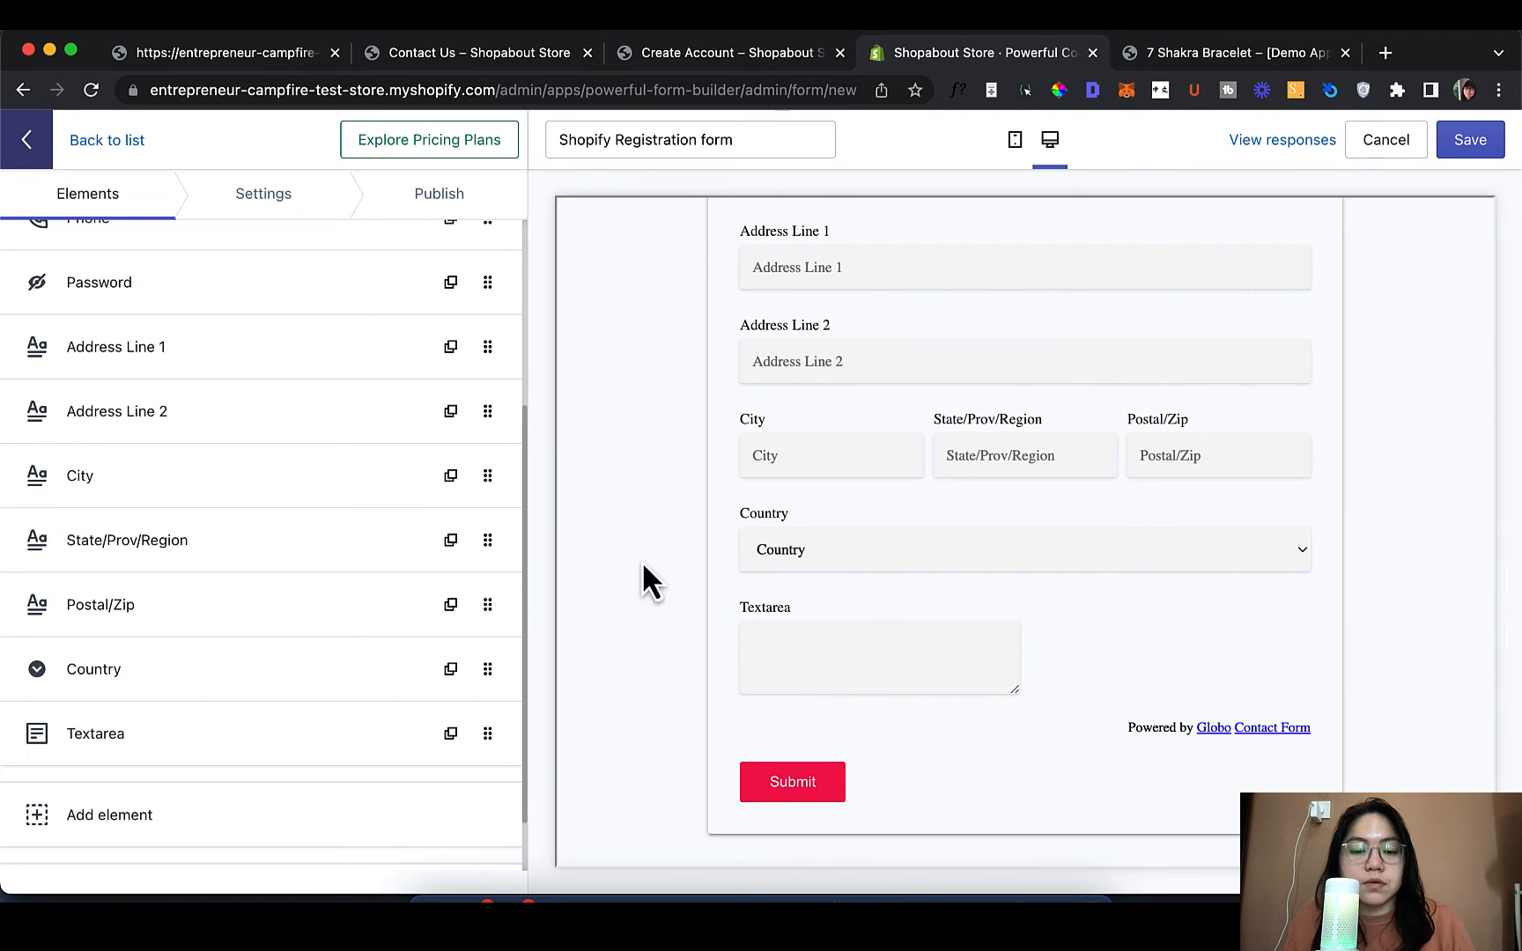
# Label the Textarea 'Message', mark it required, and set 100% column width
pyautogui.click(262, 758)
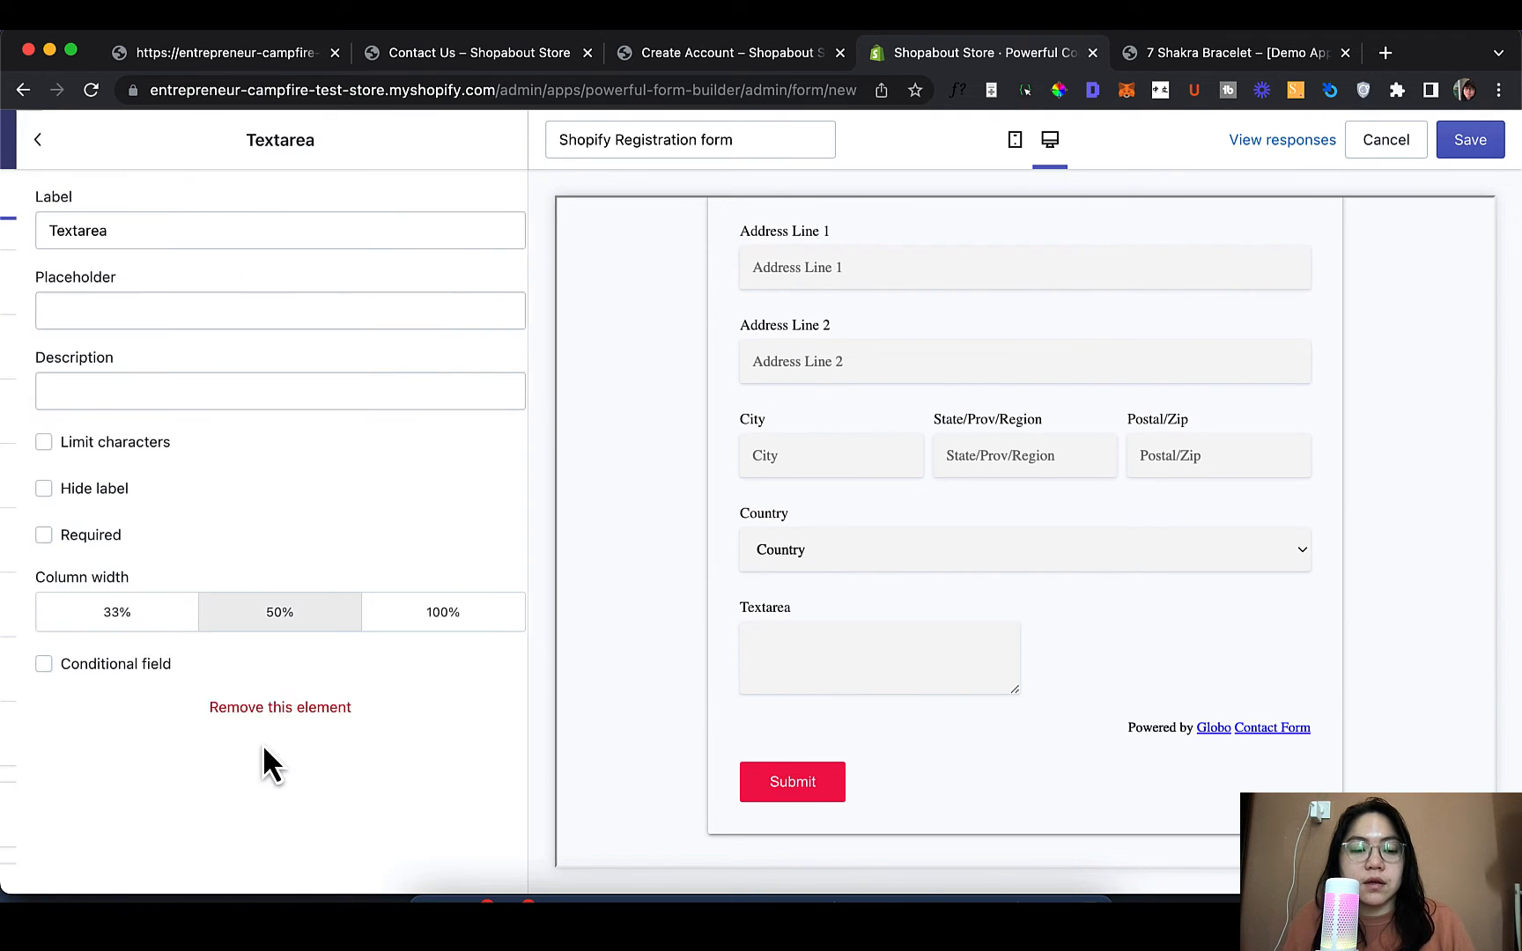
pyautogui.doubleClick(250, 240)
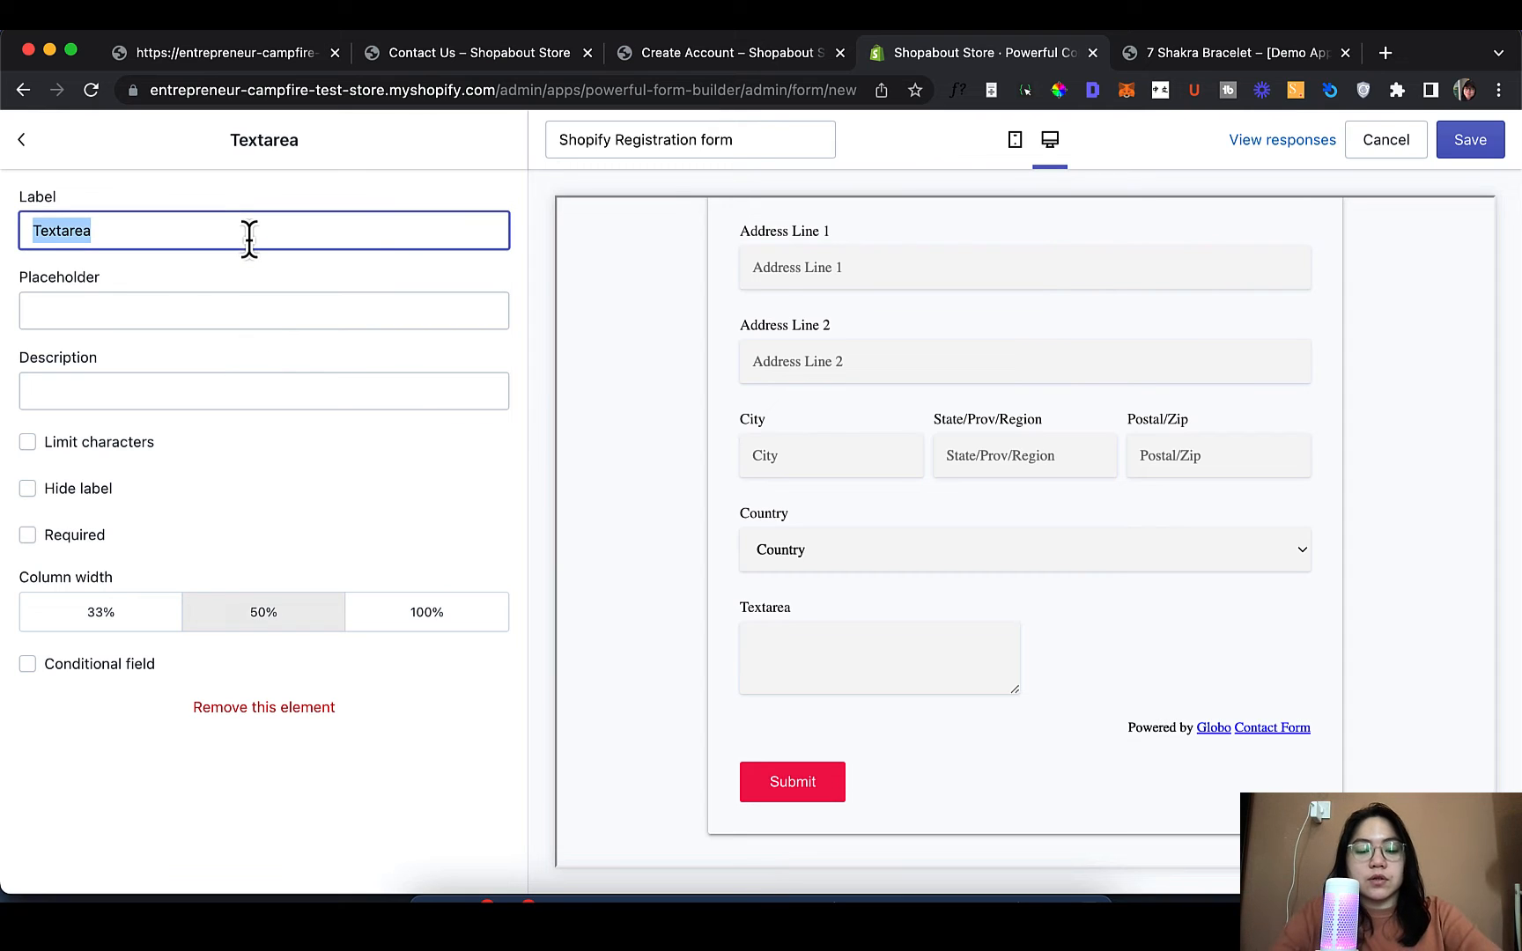
pyautogui.write('M')
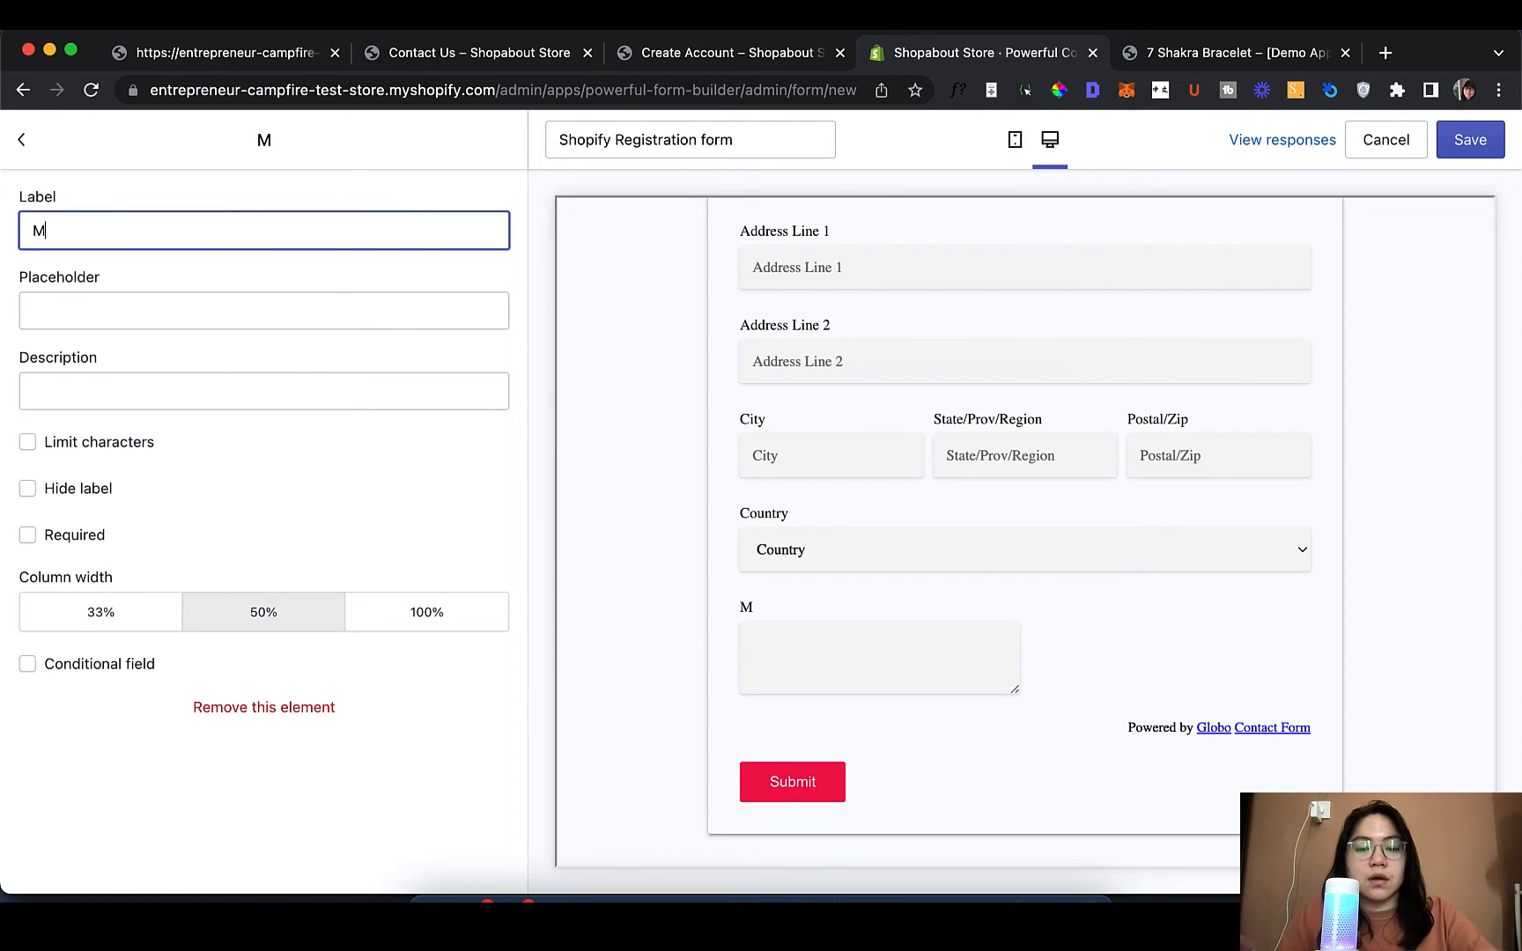
pyautogui.write('essage')
pyautogui.click(86, 535)
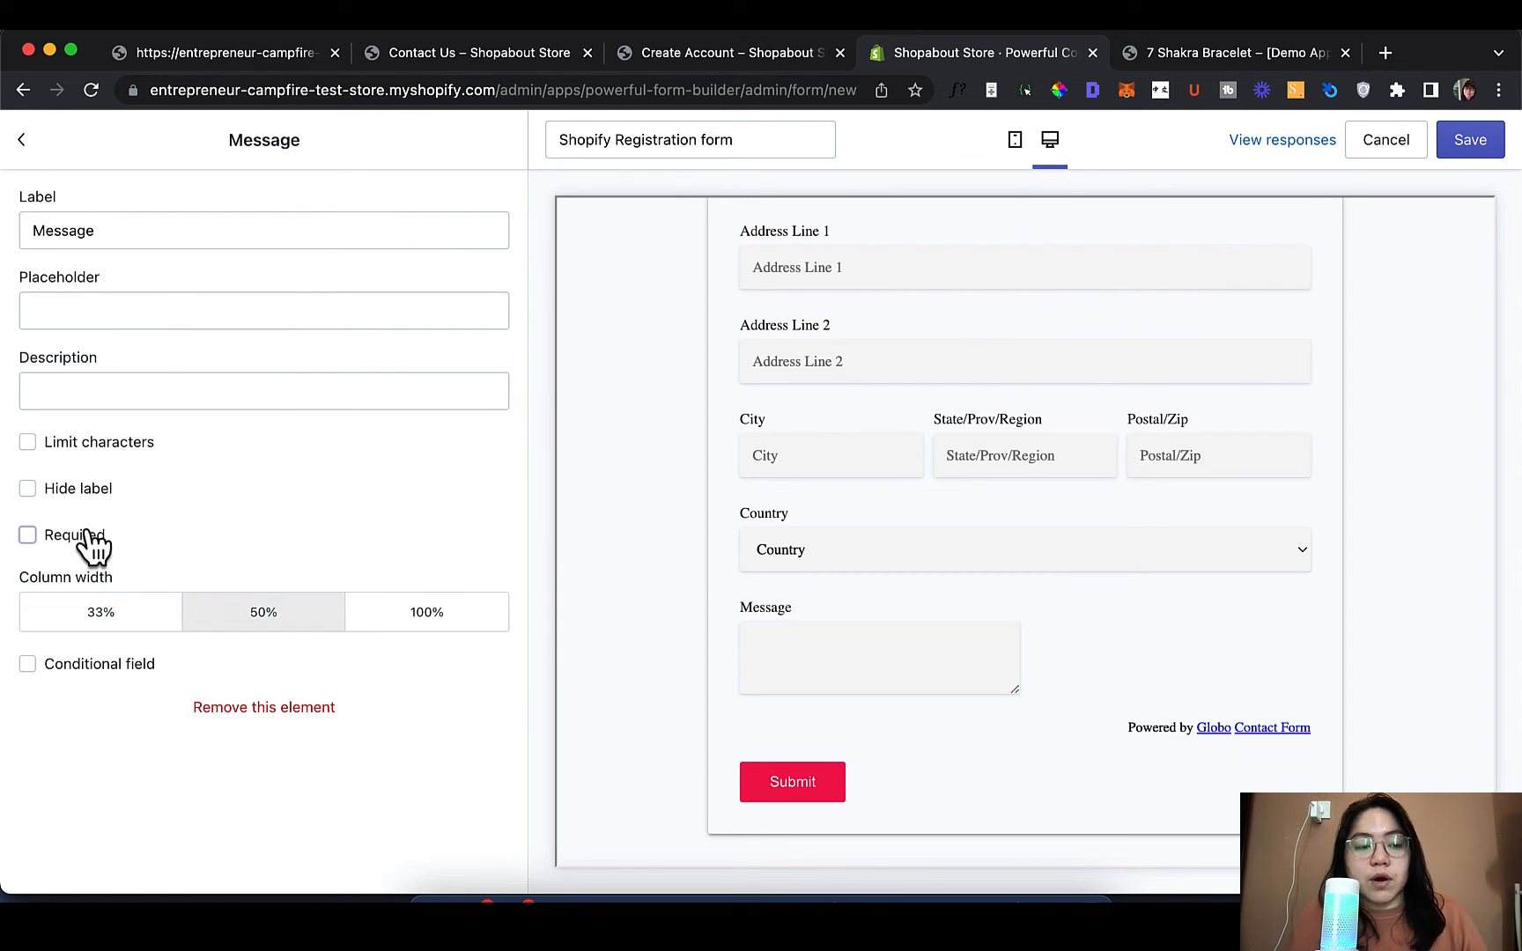
pyautogui.click(430, 652)
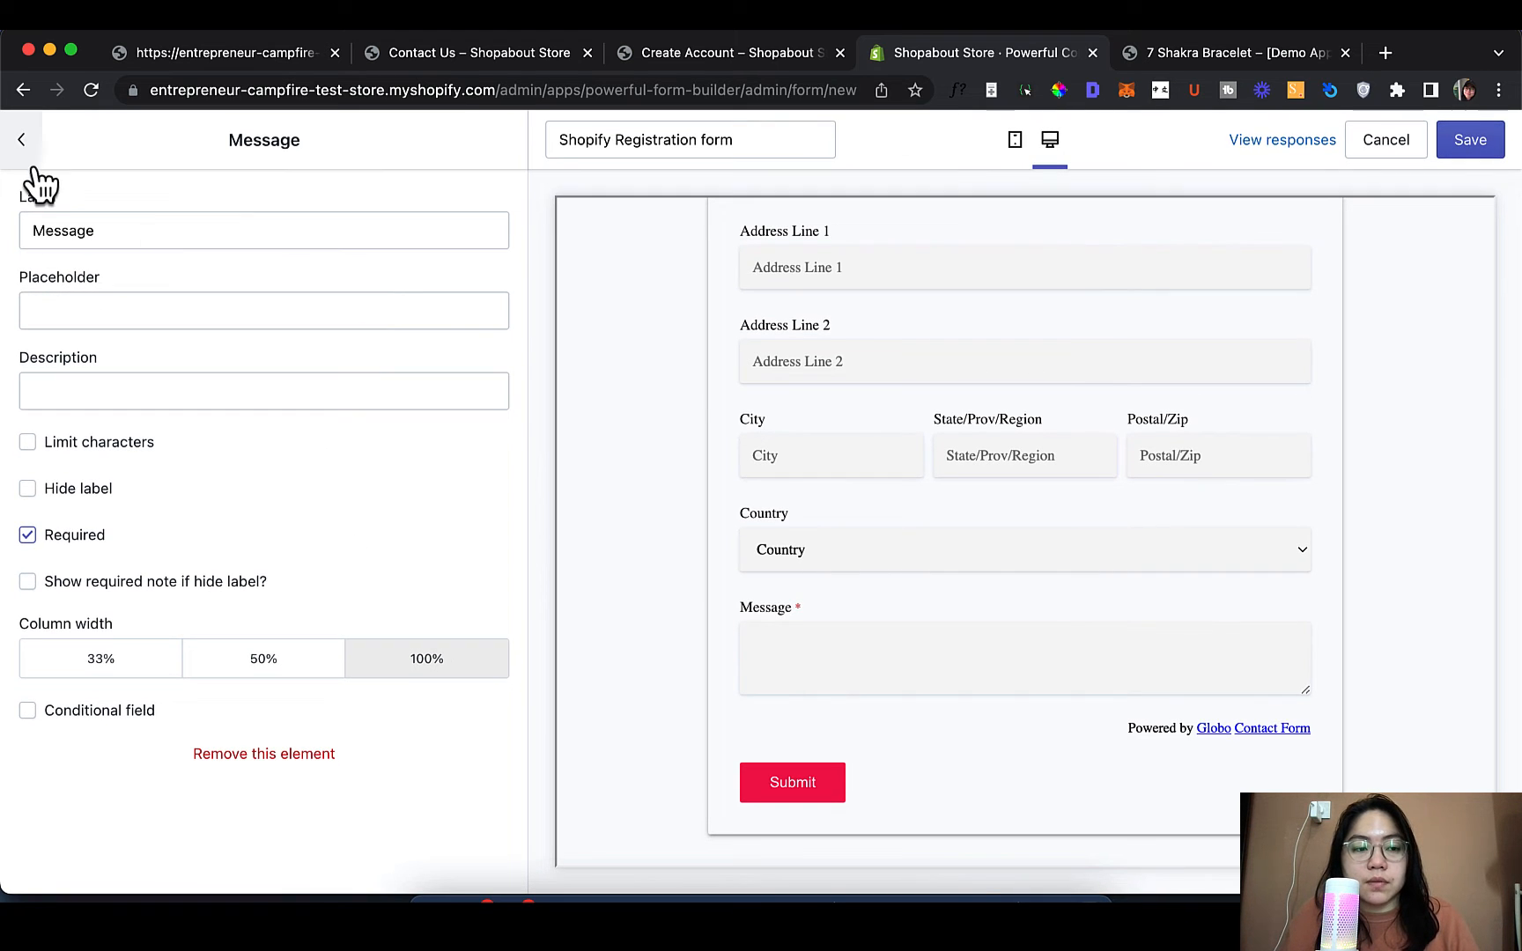
pyautogui.click(23, 142)
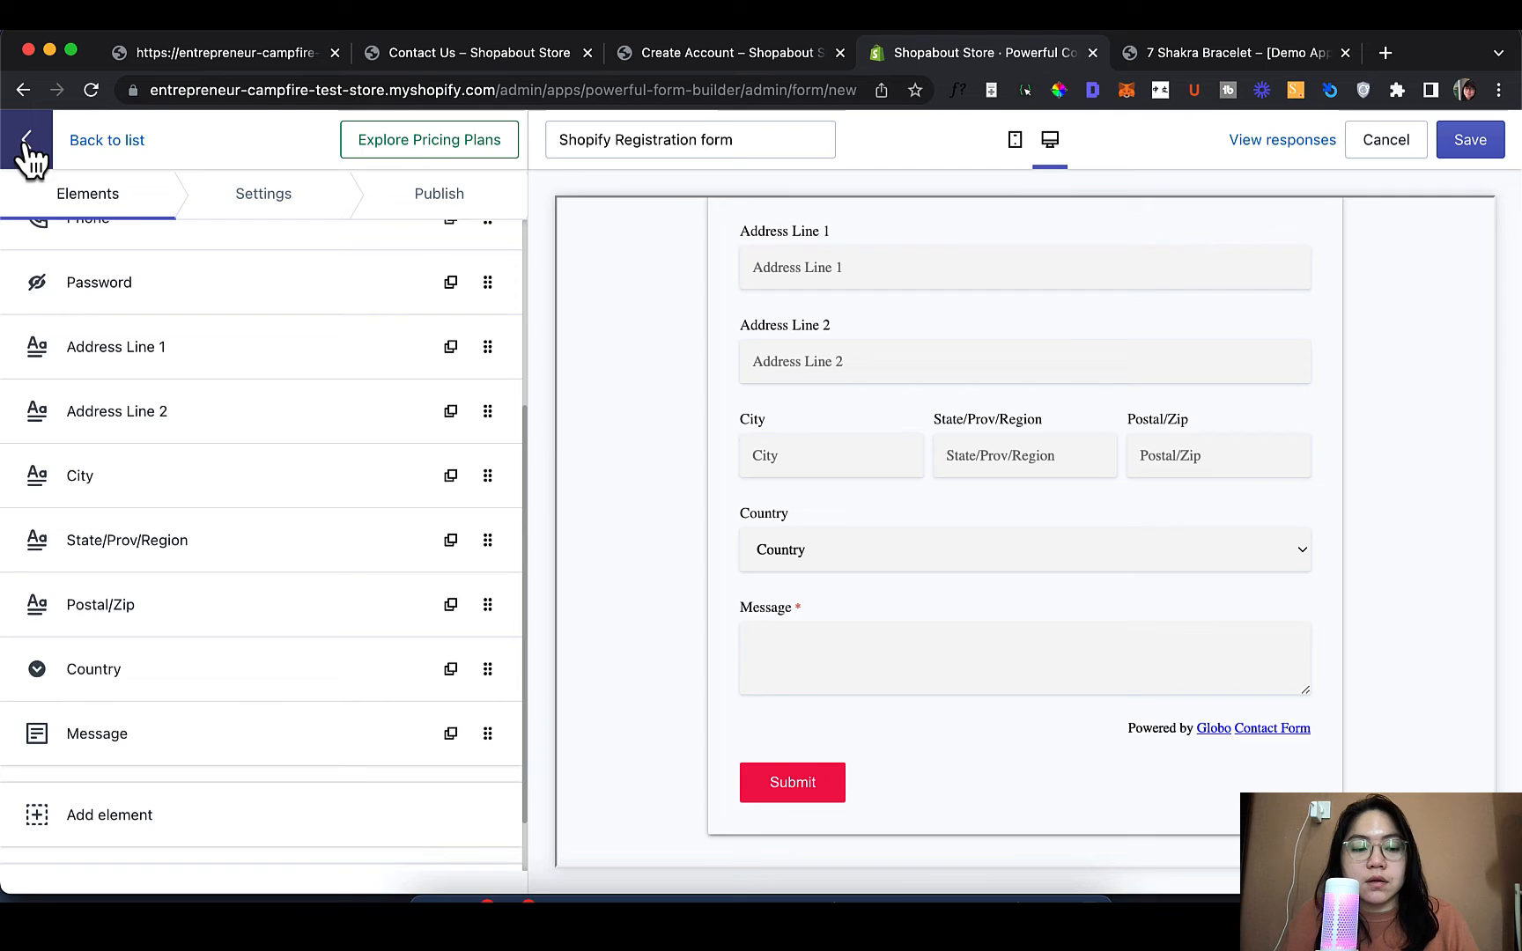
pyautogui.click(278, 808)
# Add a File input field beneath the Message box
pyautogui.scroll(-2, 345, 673)
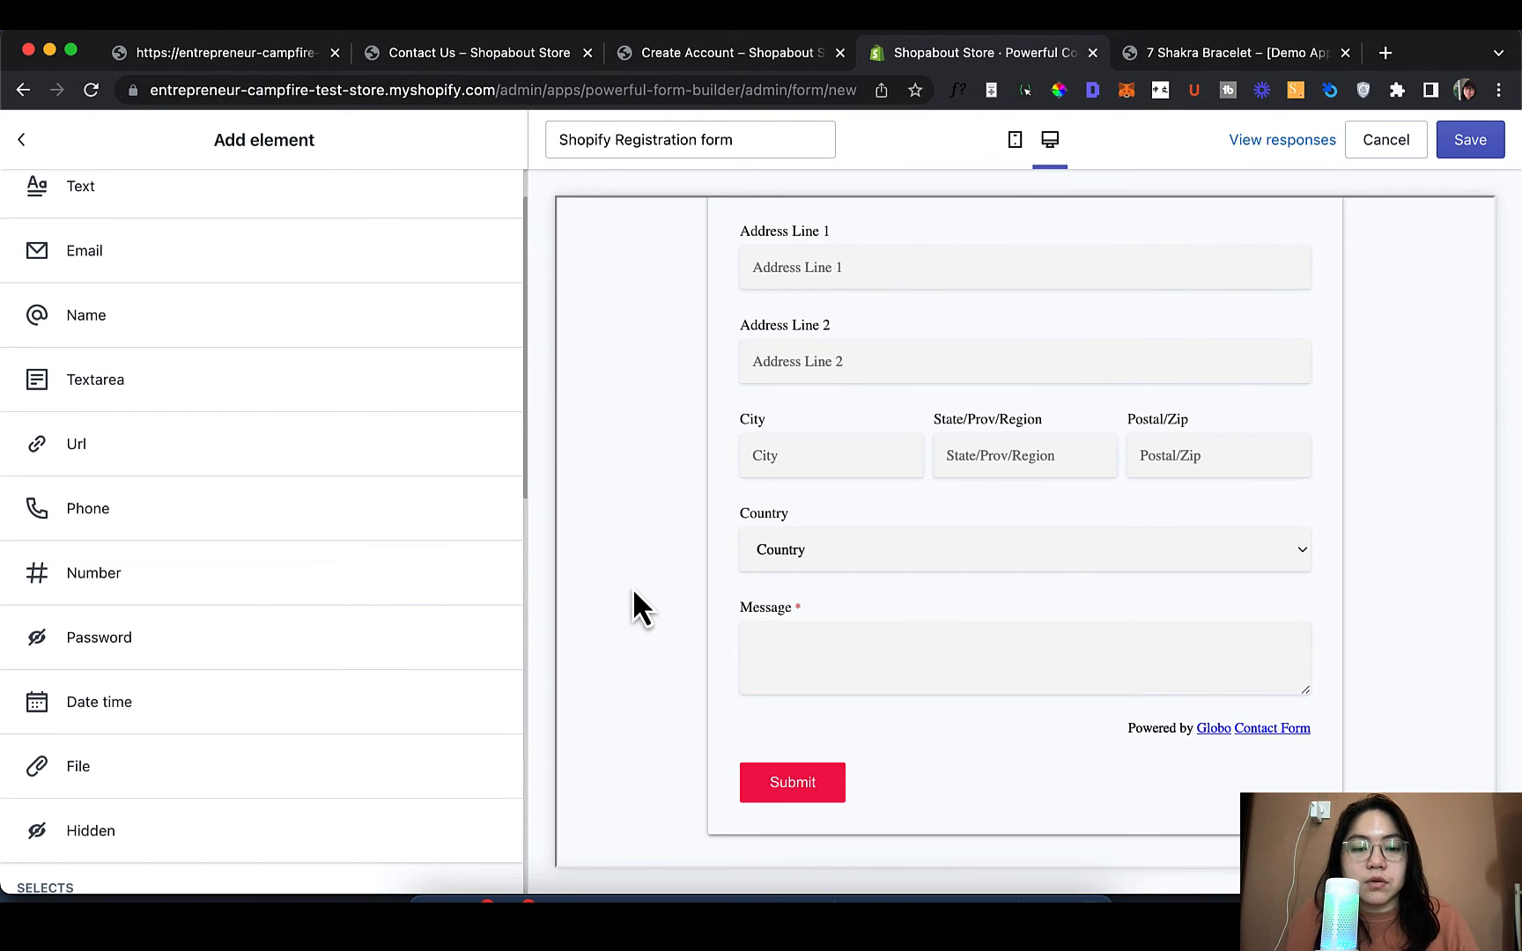
pyautogui.scroll(-1, 632, 590)
pyautogui.scroll(5, 629, 637)
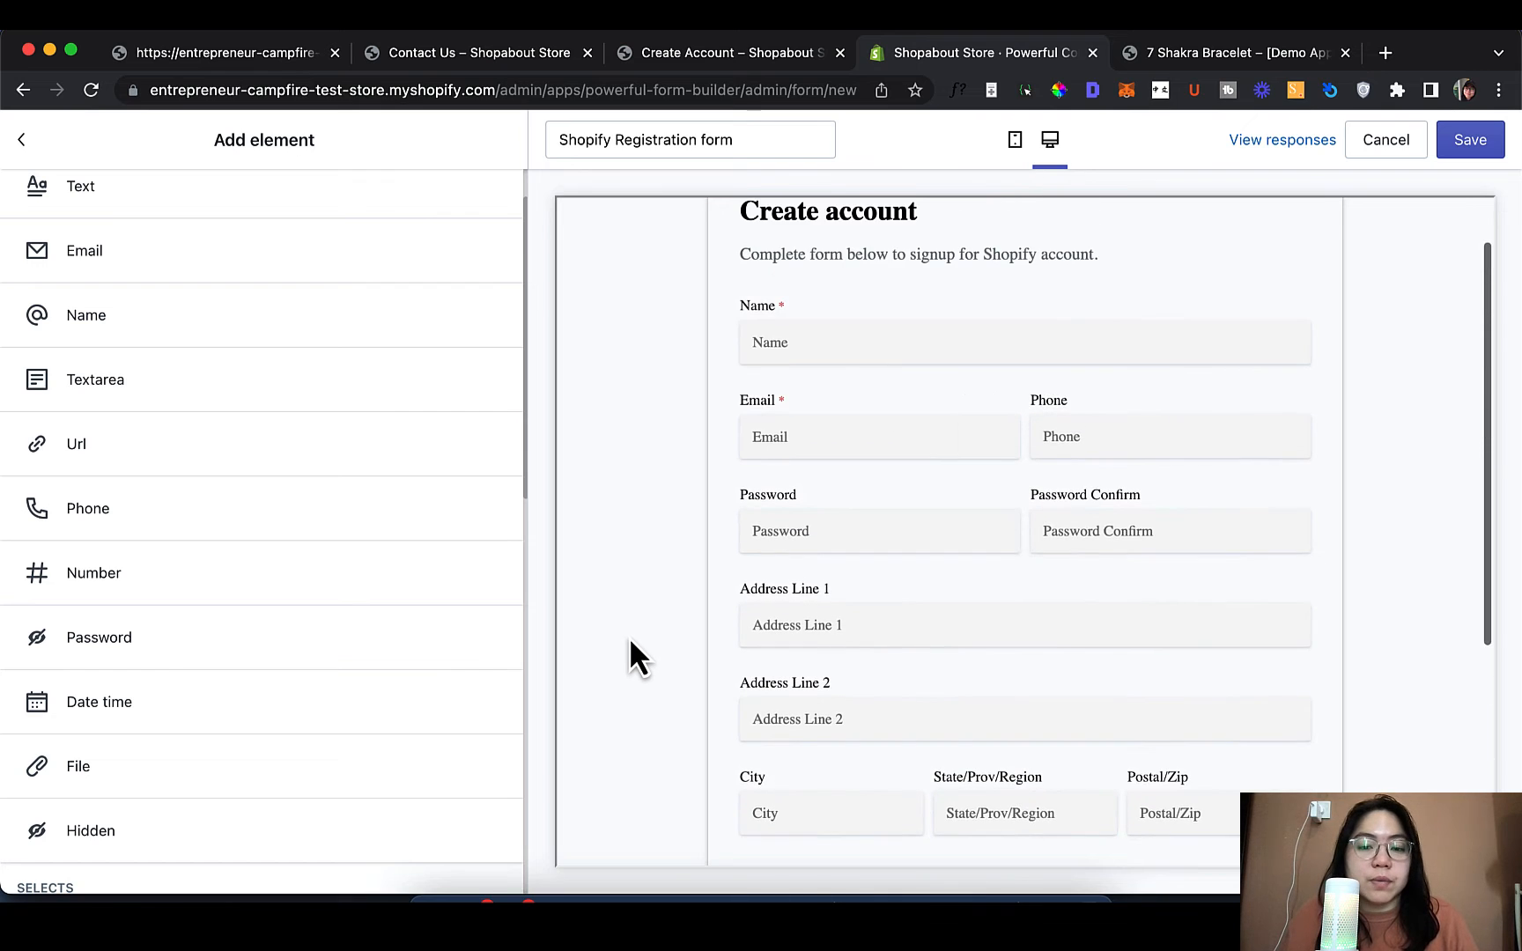
pyautogui.scroll(-4, 629, 638)
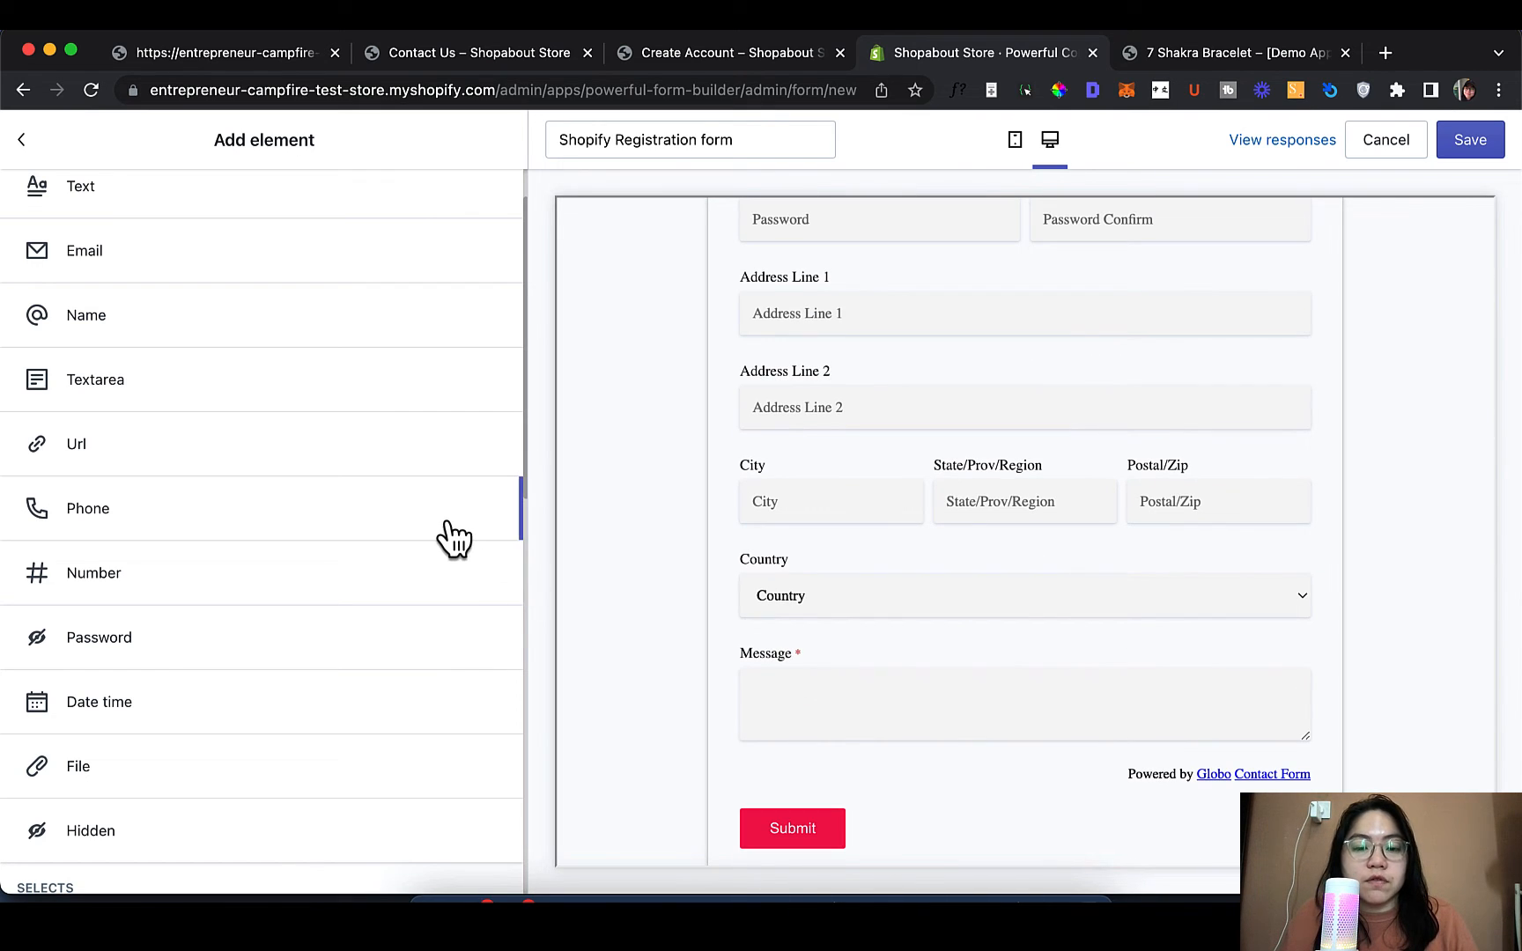
pyautogui.scroll(1, 938, 577)
pyautogui.scroll(5, 941, 581)
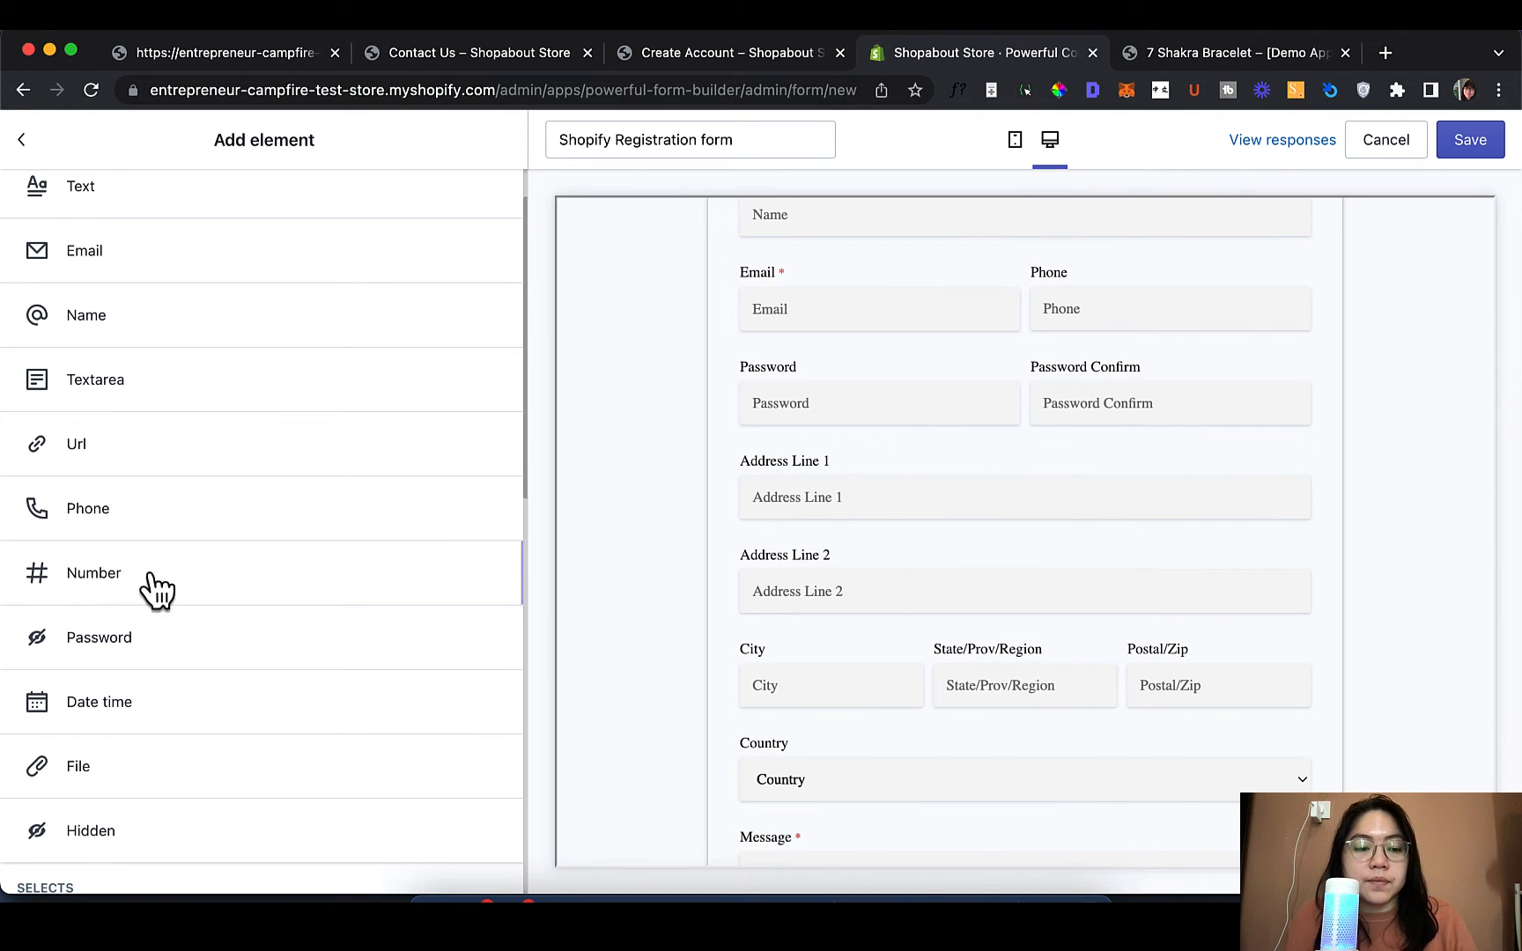
pyautogui.scroll(-3, 132, 612)
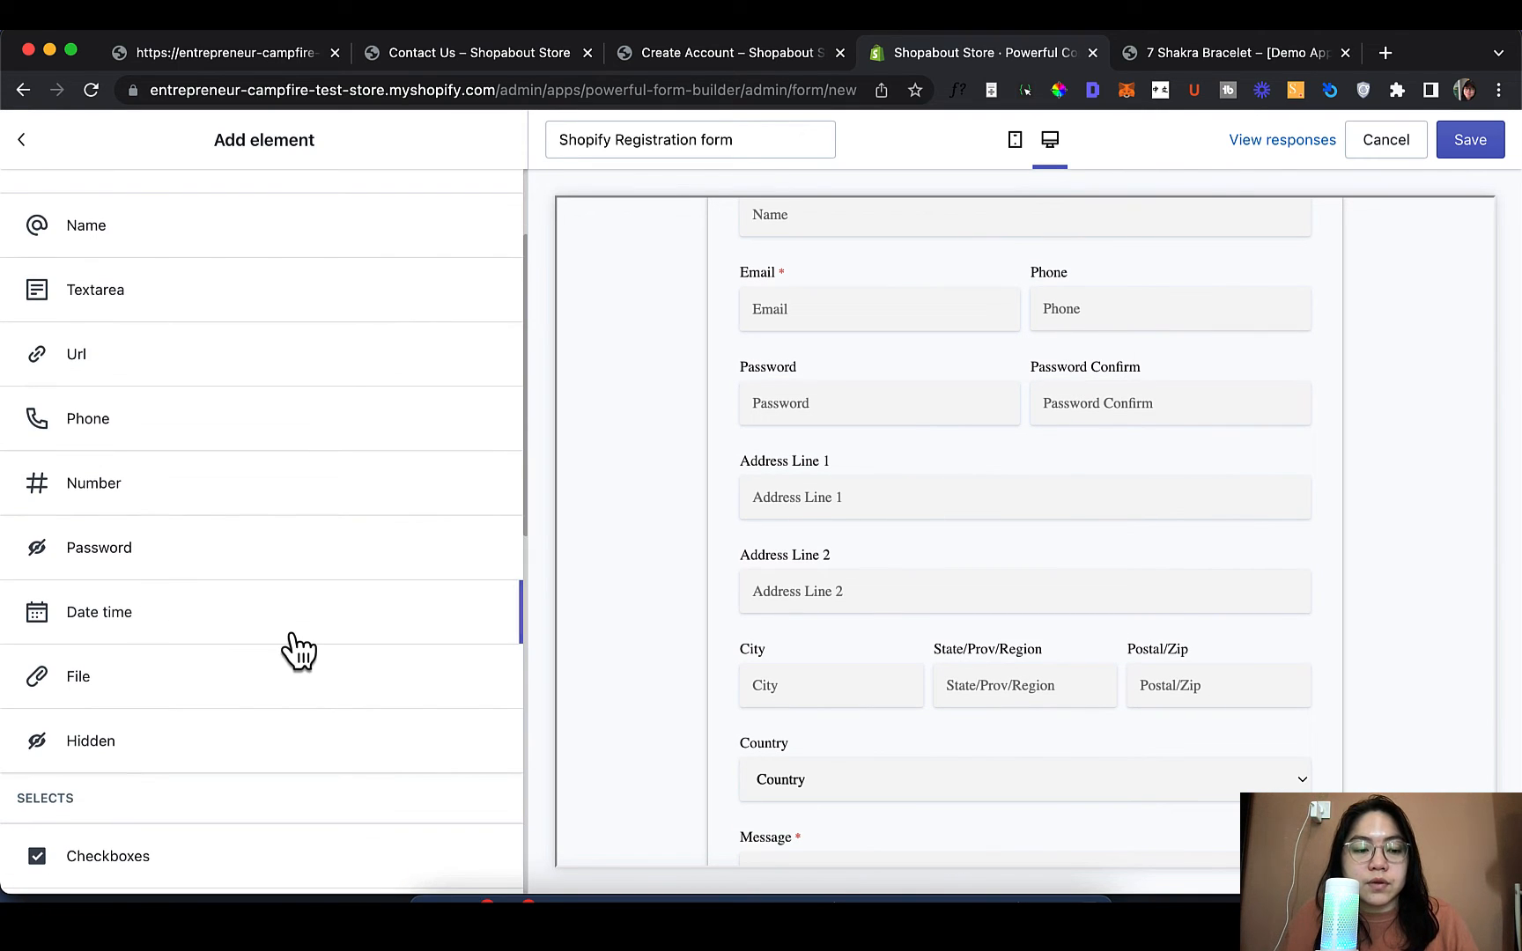
pyautogui.scroll(-2, 298, 649)
pyautogui.scroll(-5, 761, 718)
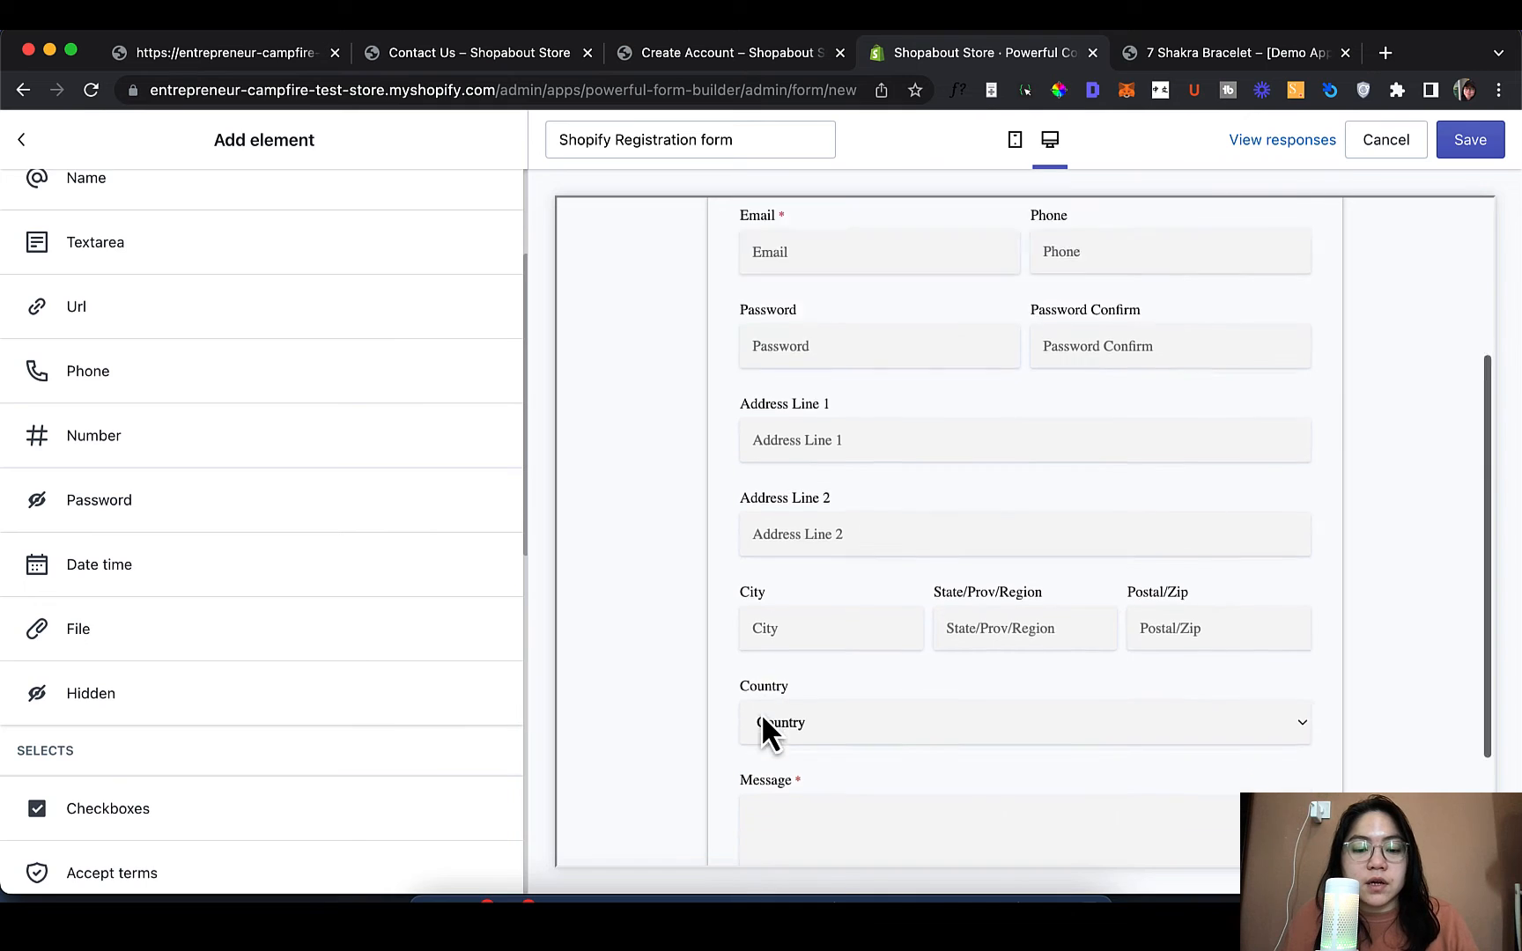
pyautogui.click(184, 650)
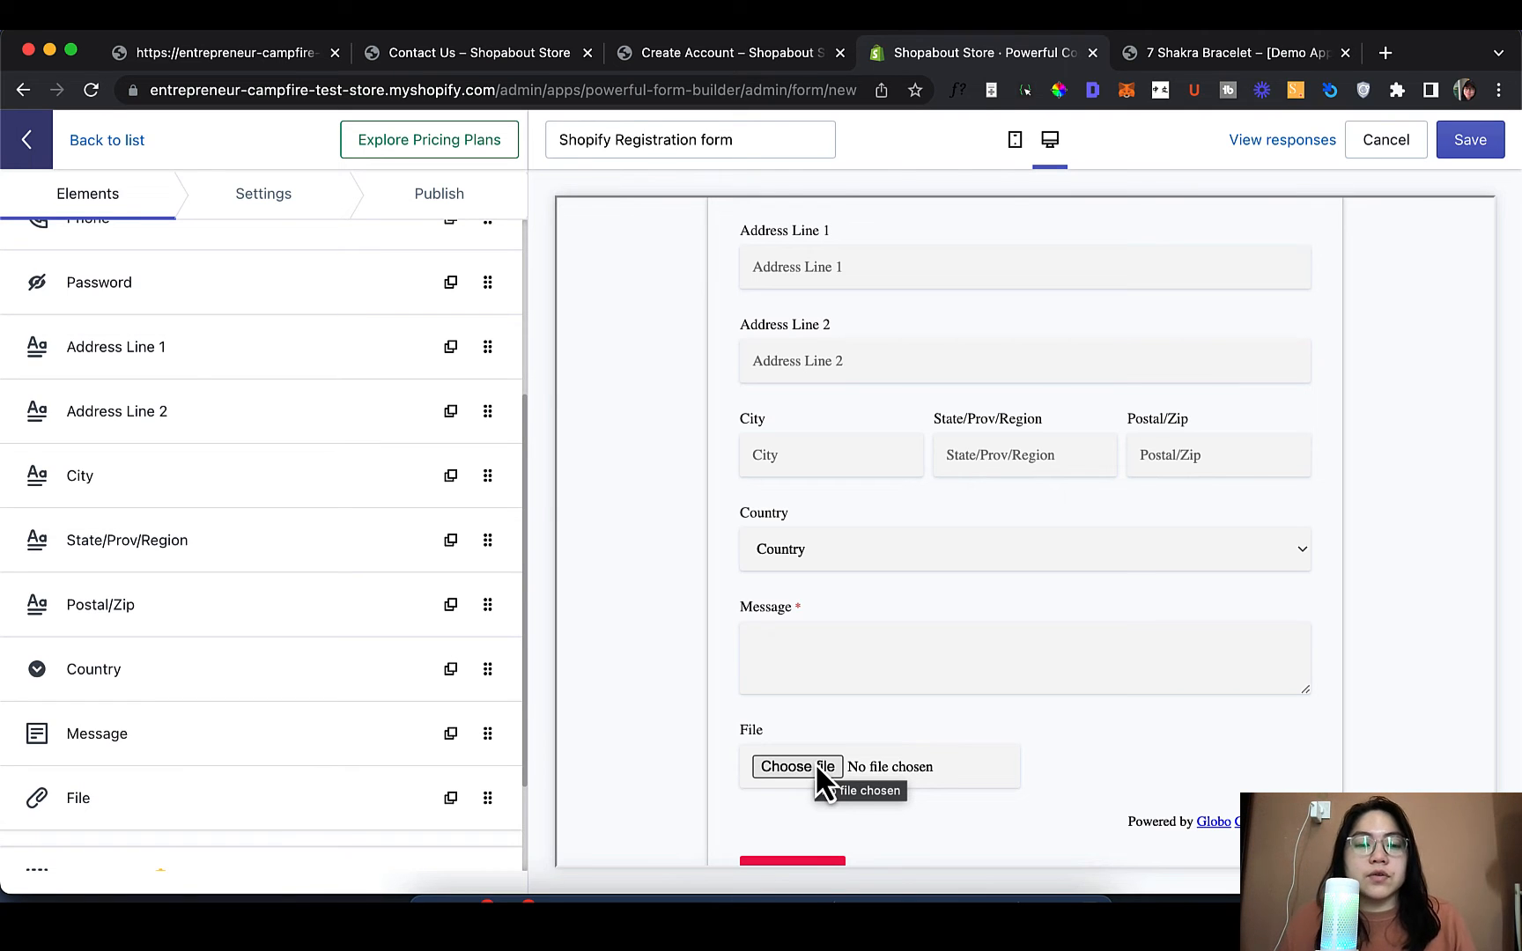
pyautogui.scroll(-3, 152, 633)
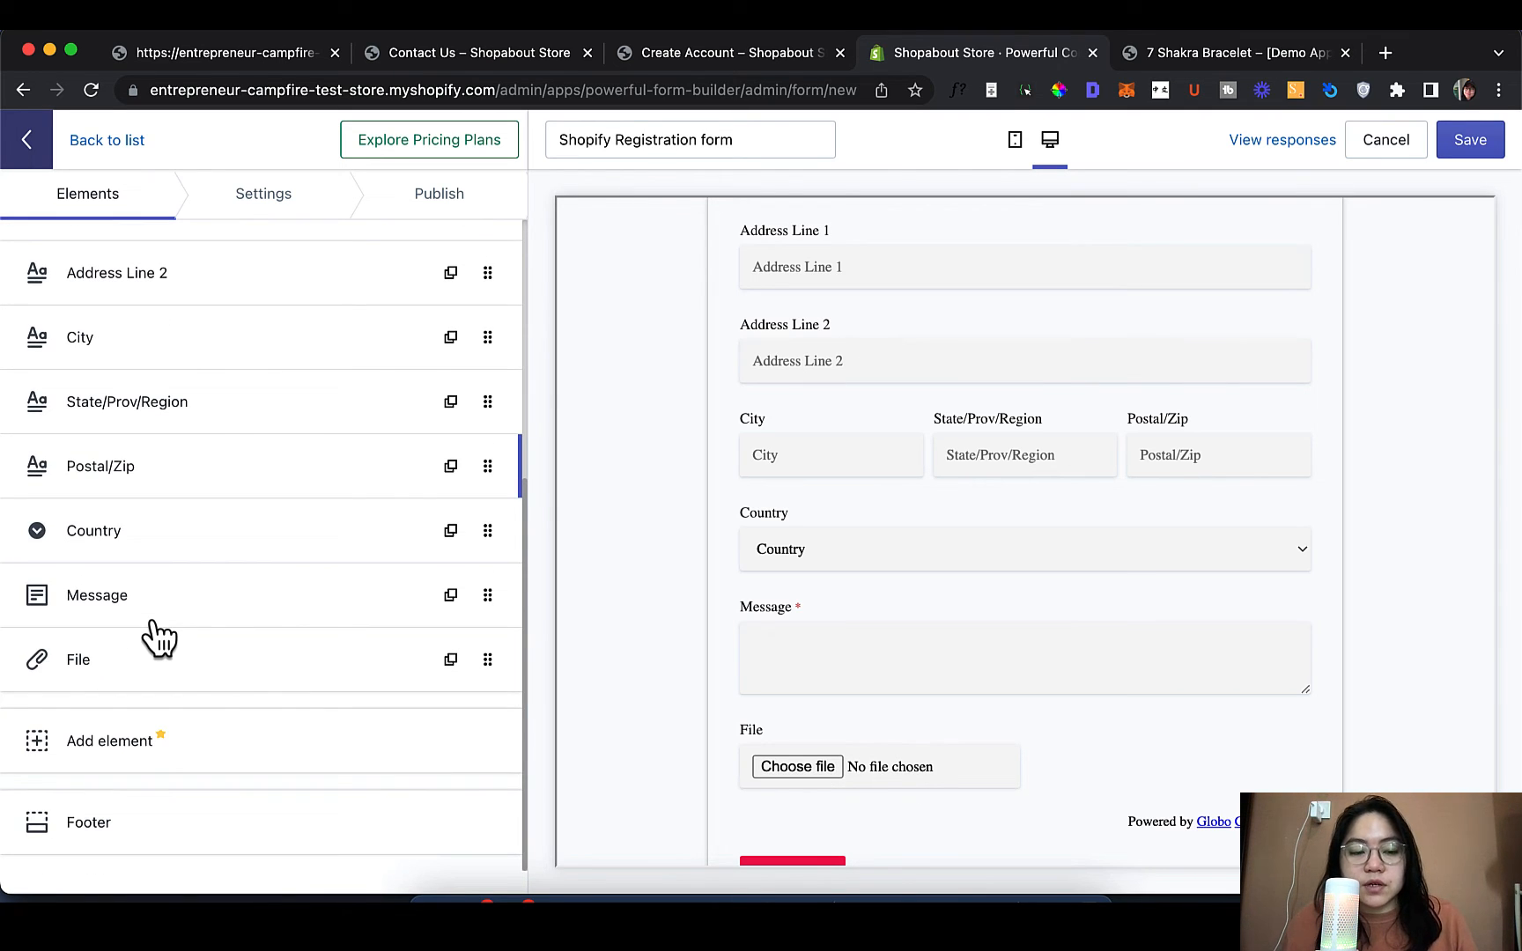
pyautogui.scroll(9, 155, 635)
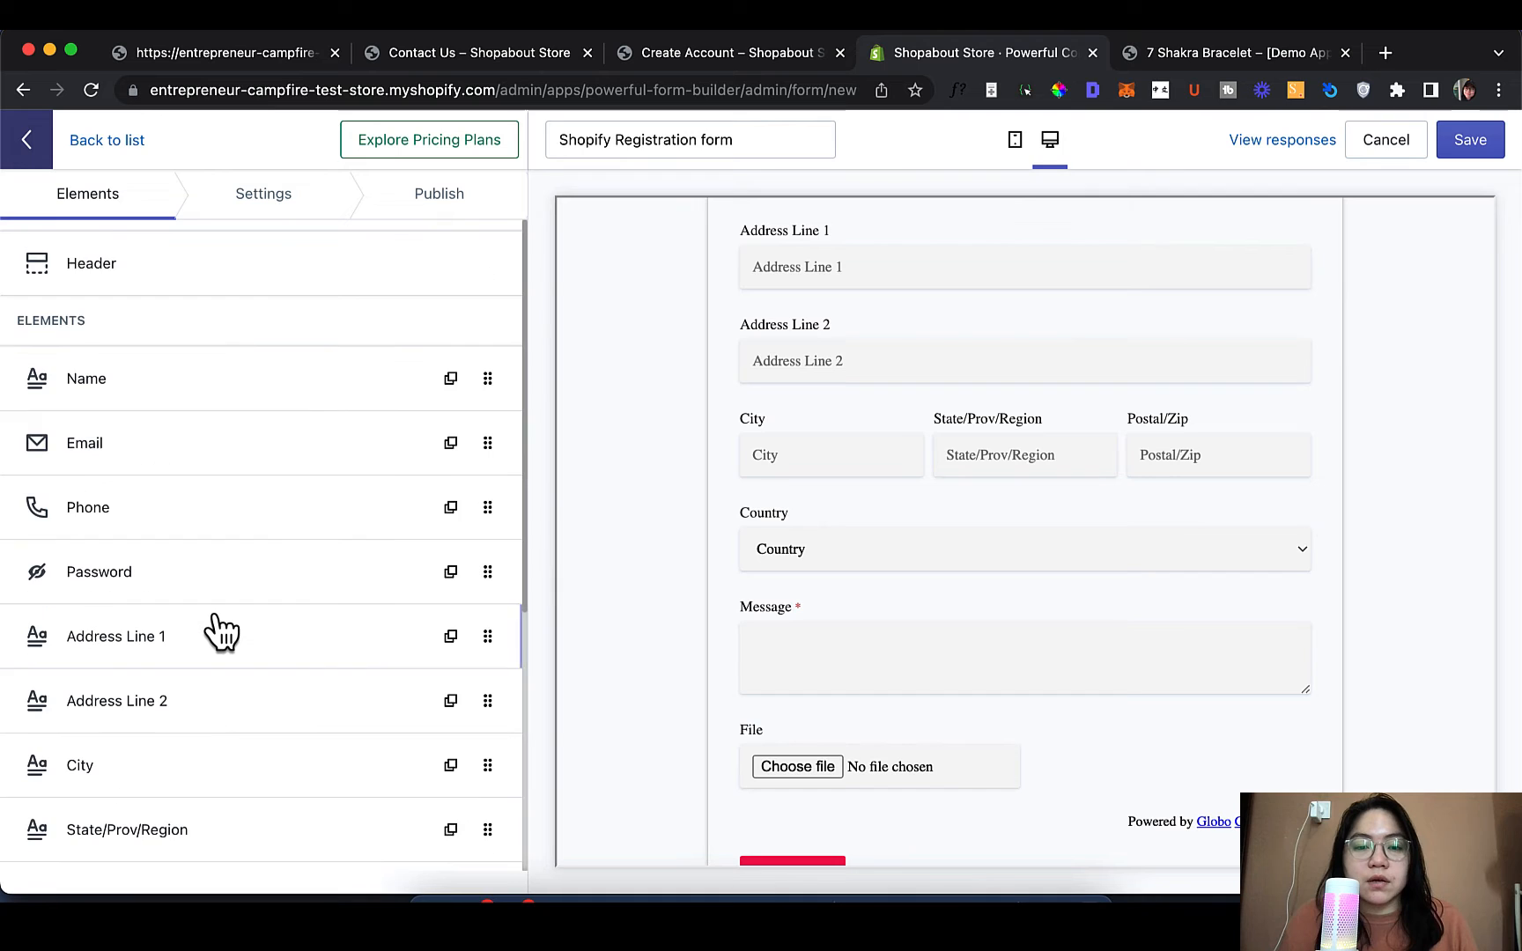
# Open the Header settings and replace the title 'Create account' with 'Register'
pyautogui.click(200, 286)
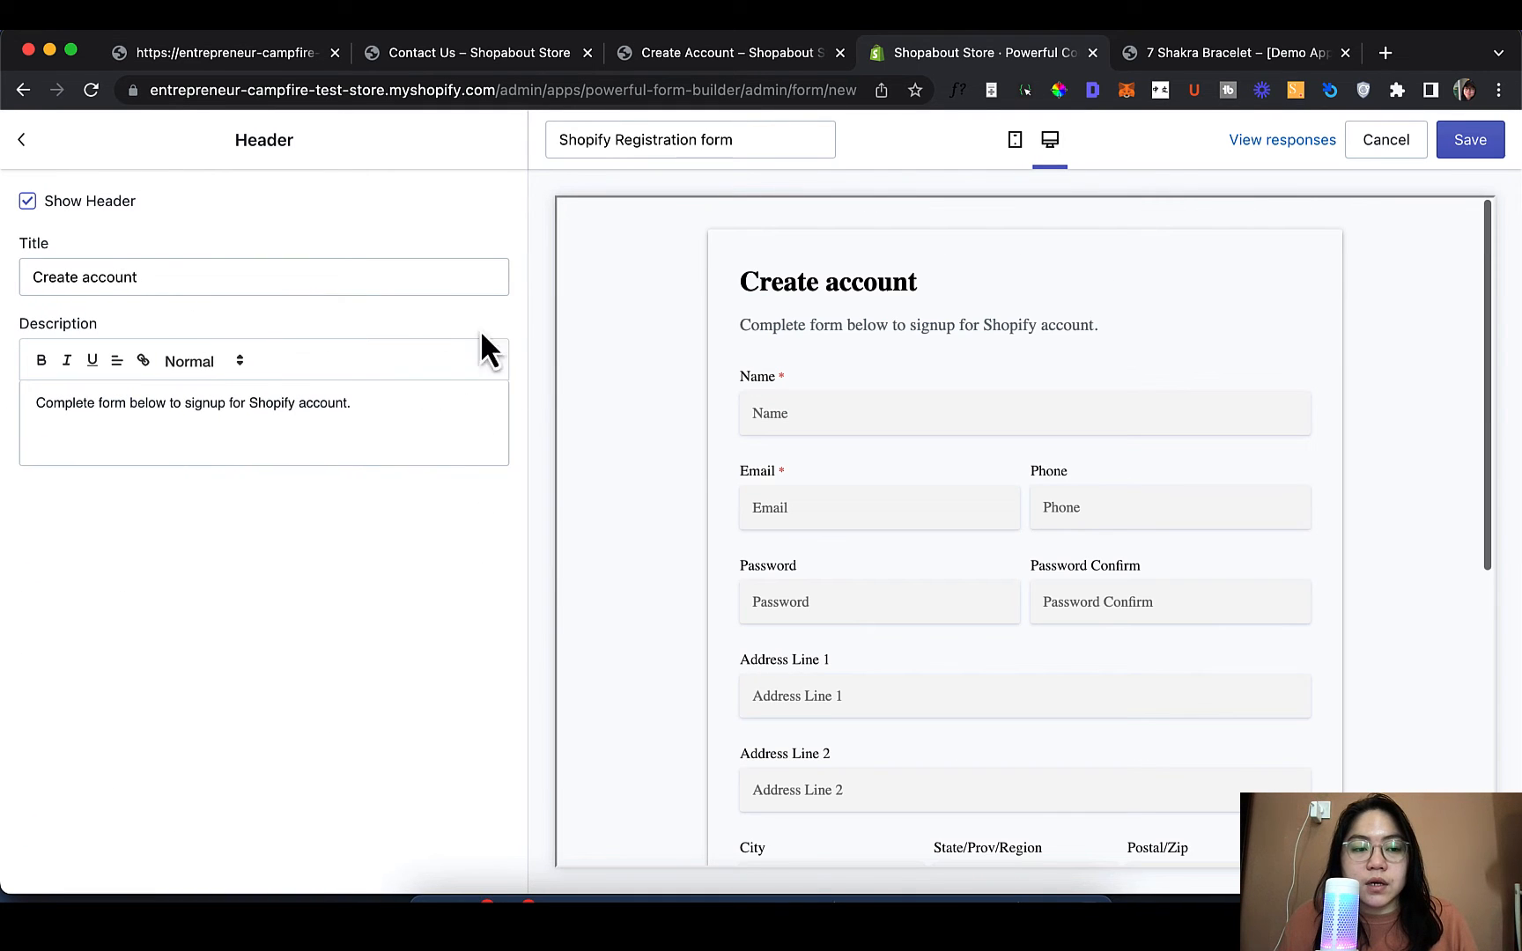
pyautogui.tripleClick(112, 275)
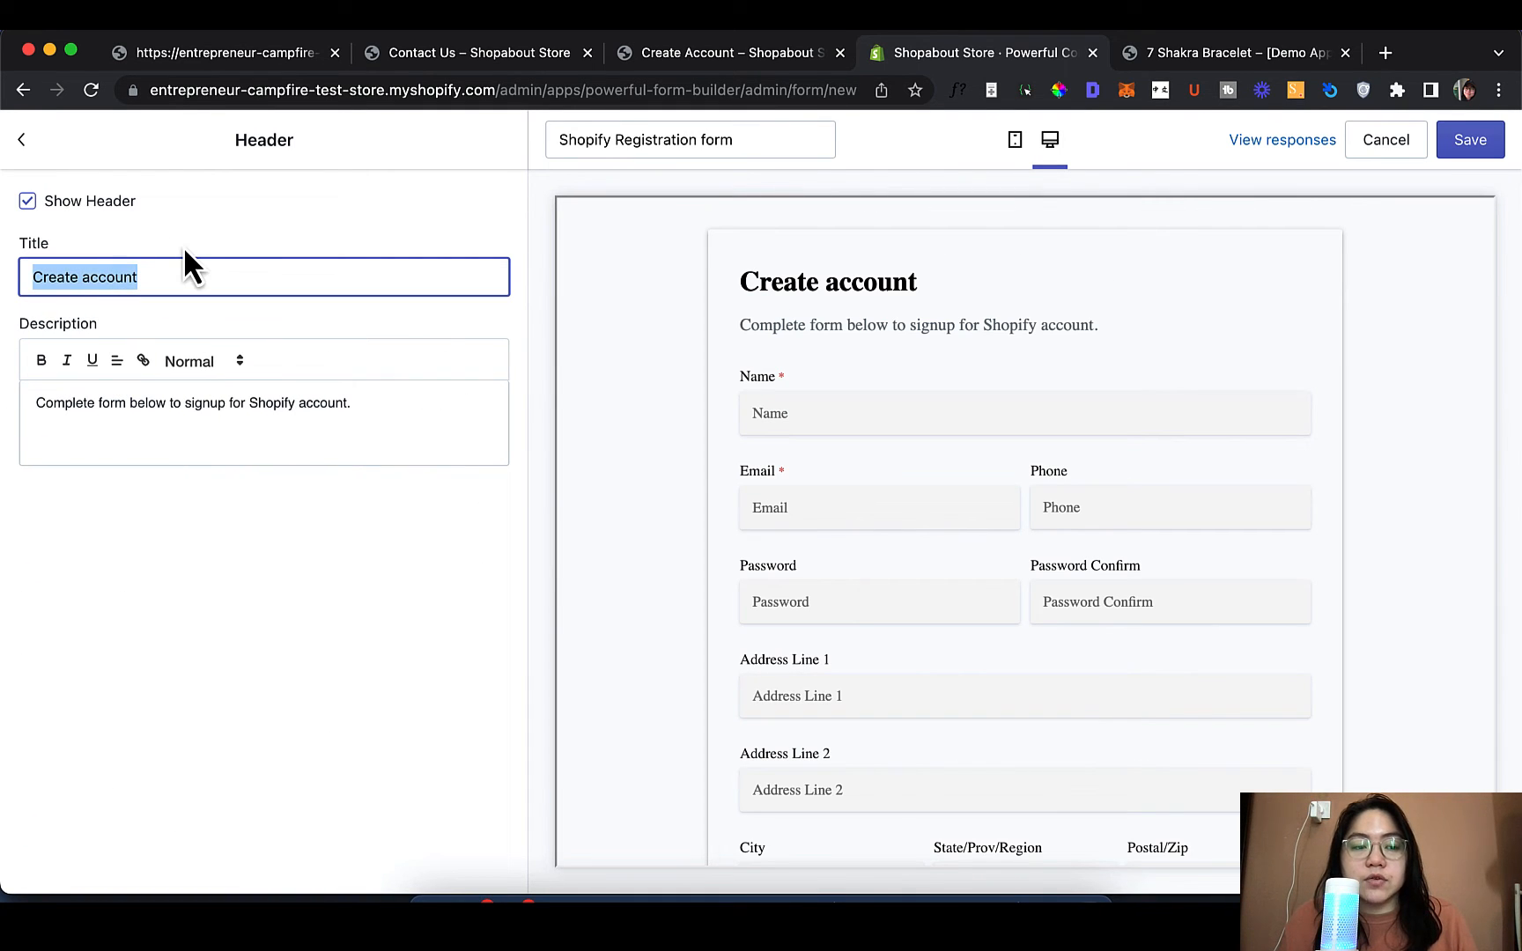
pyautogui.moveTo(756, 280); pyautogui.dragTo(971, 290)
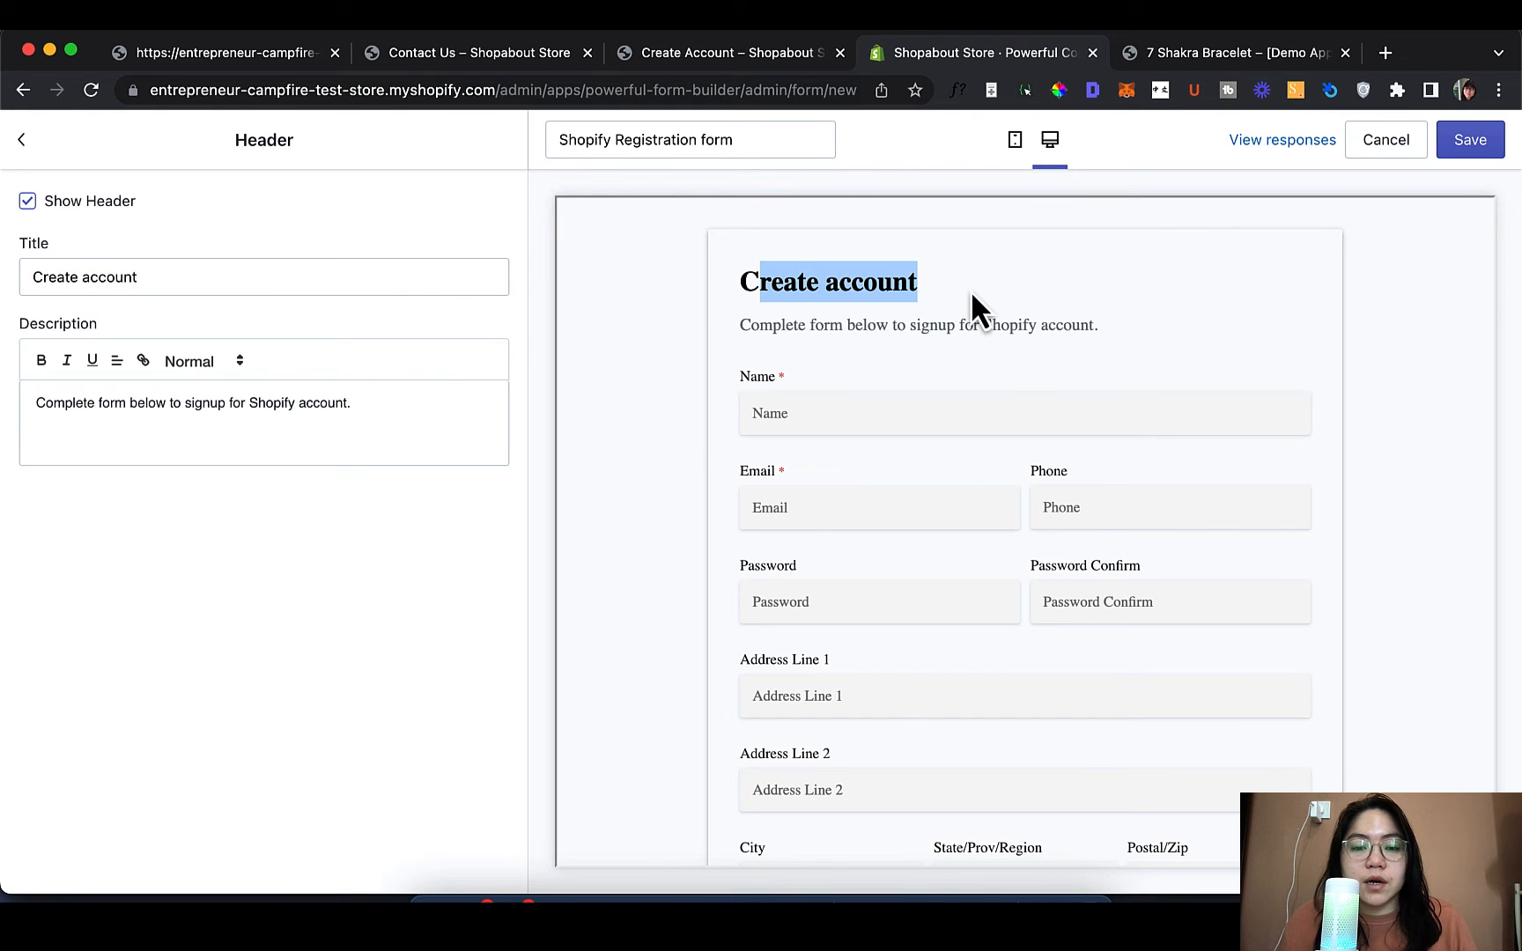
pyautogui.click(993, 349)
pyautogui.tripleClick(238, 275)
pyautogui.click(238, 277)
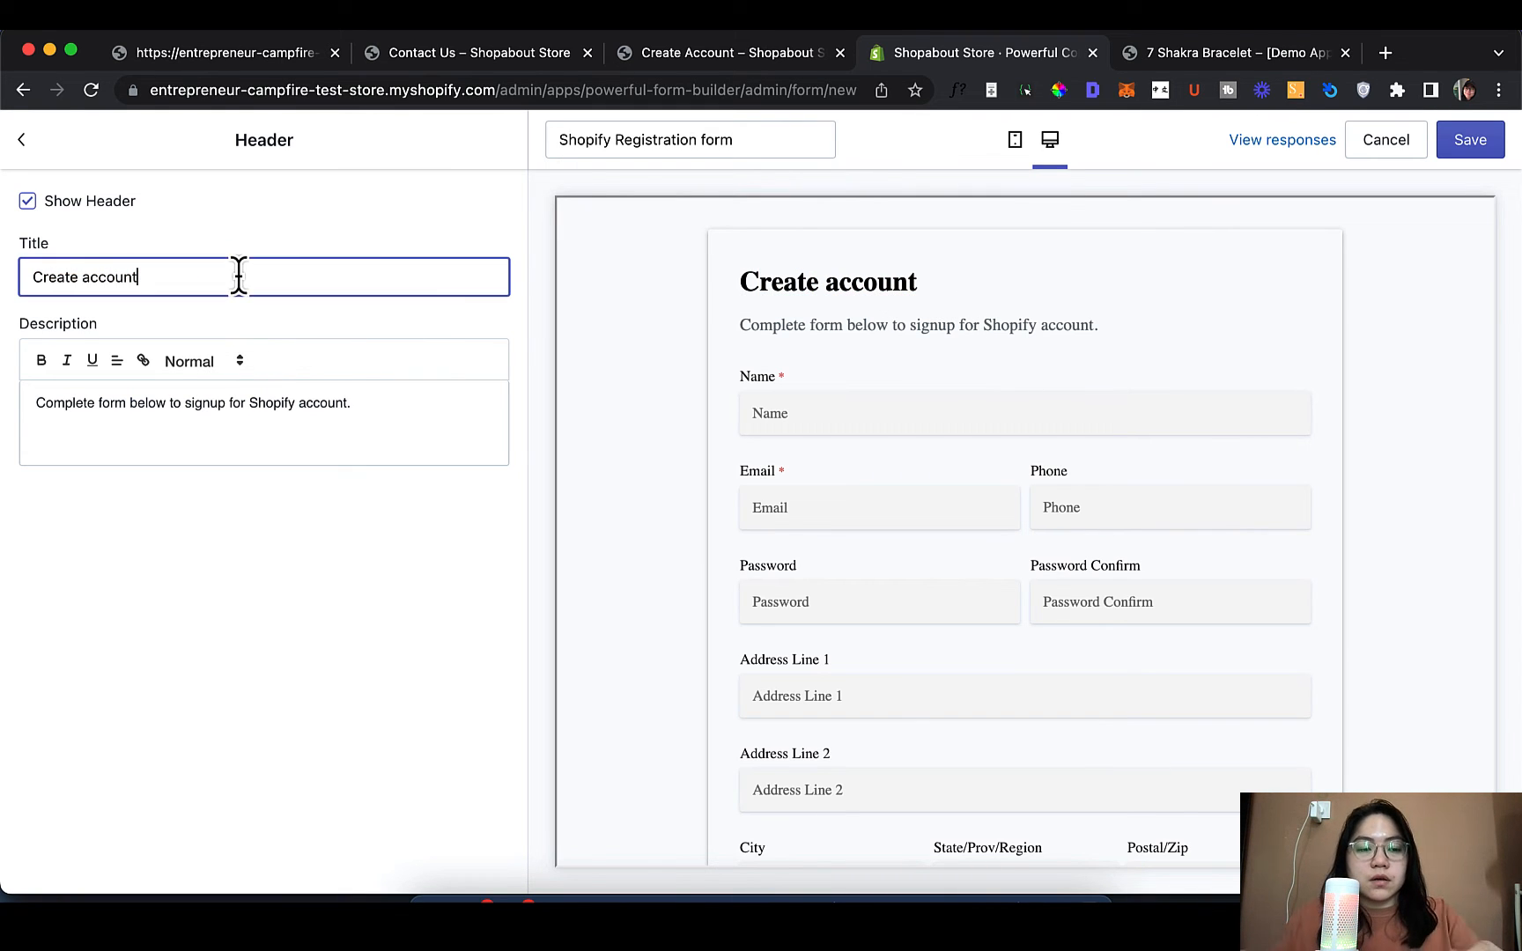
pyautogui.press('super+a')
pyautogui.press('BackSpace')
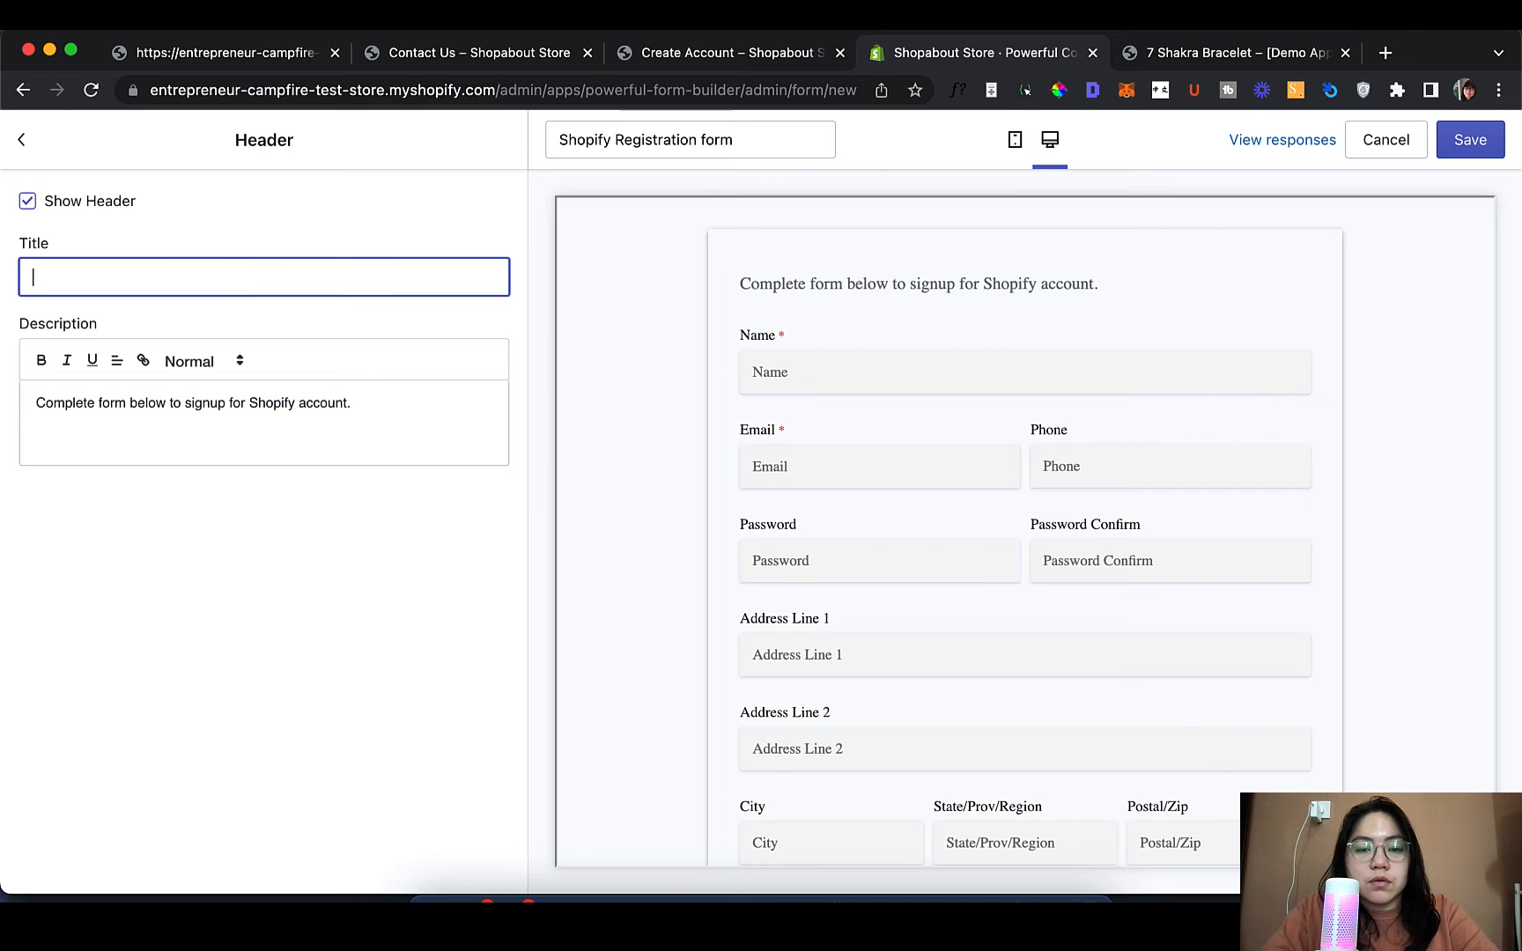
pyautogui.write('Register')
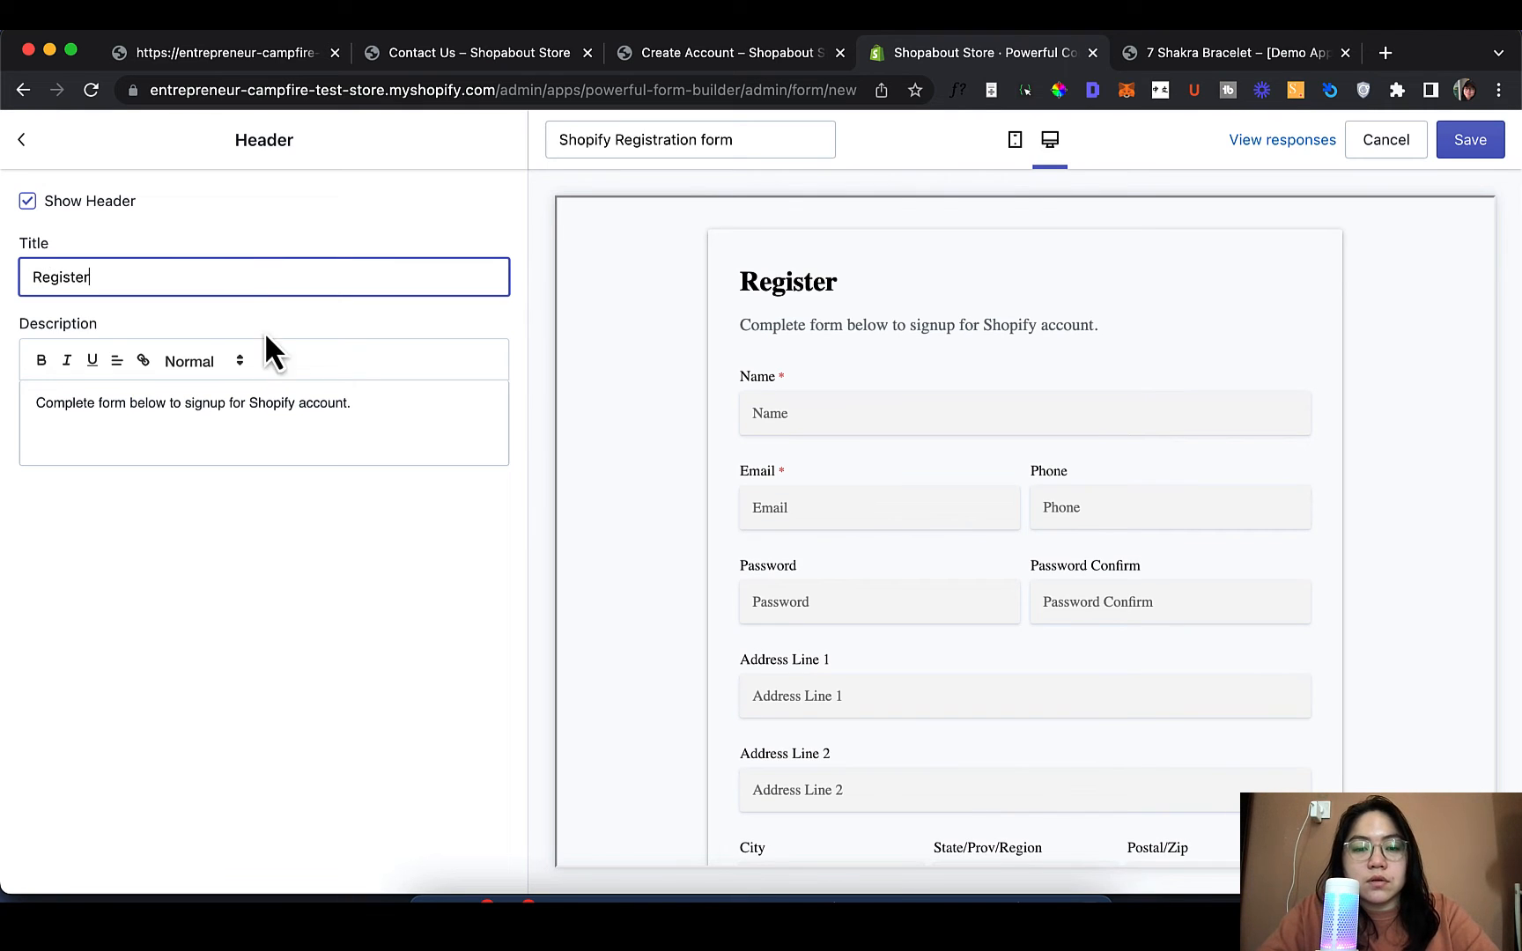
pyautogui.click(367, 412)
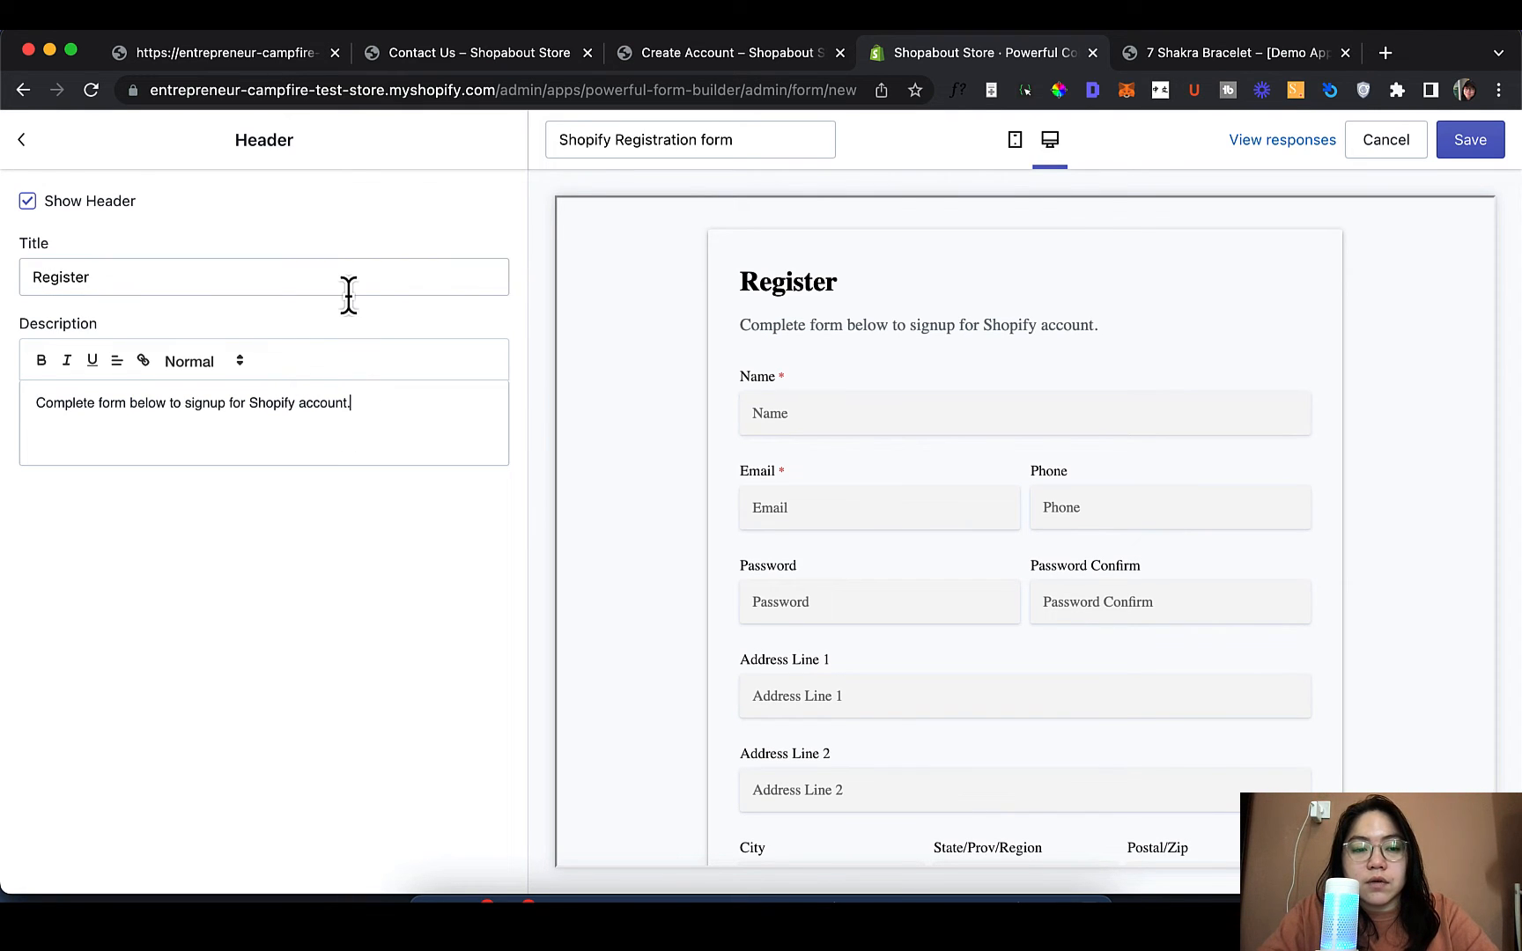
pyautogui.click(349, 292)
pyautogui.click(376, 414)
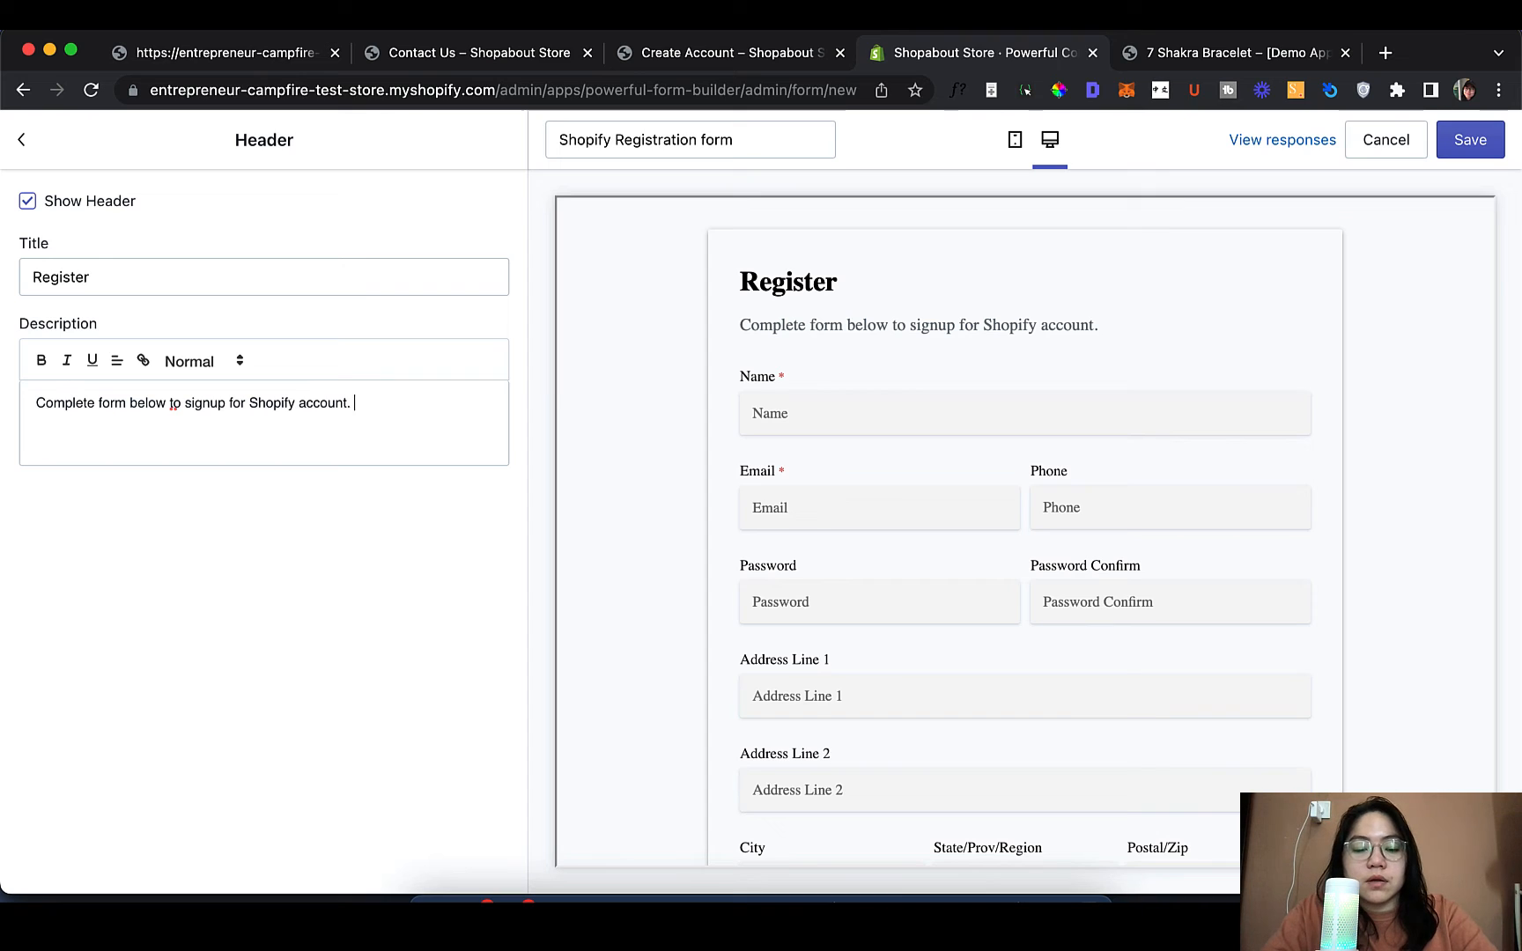
# Append 'Your account will be created shortly.' to the header description
pyautogui.write('Youe')
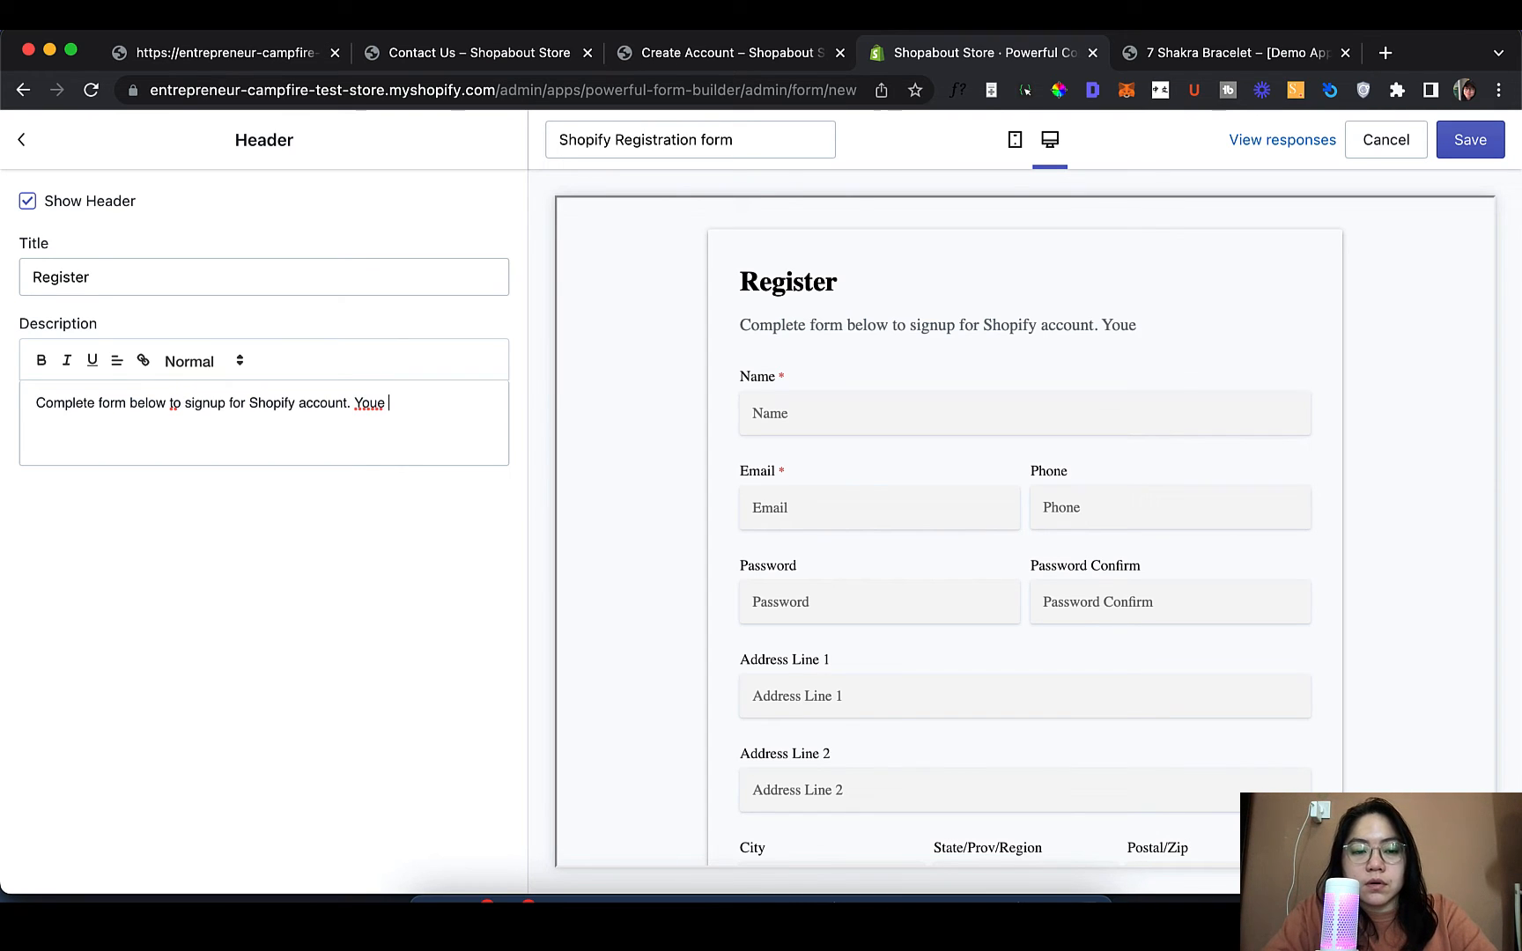
pyautogui.press('BackSpace')
pyautogui.write('E ')
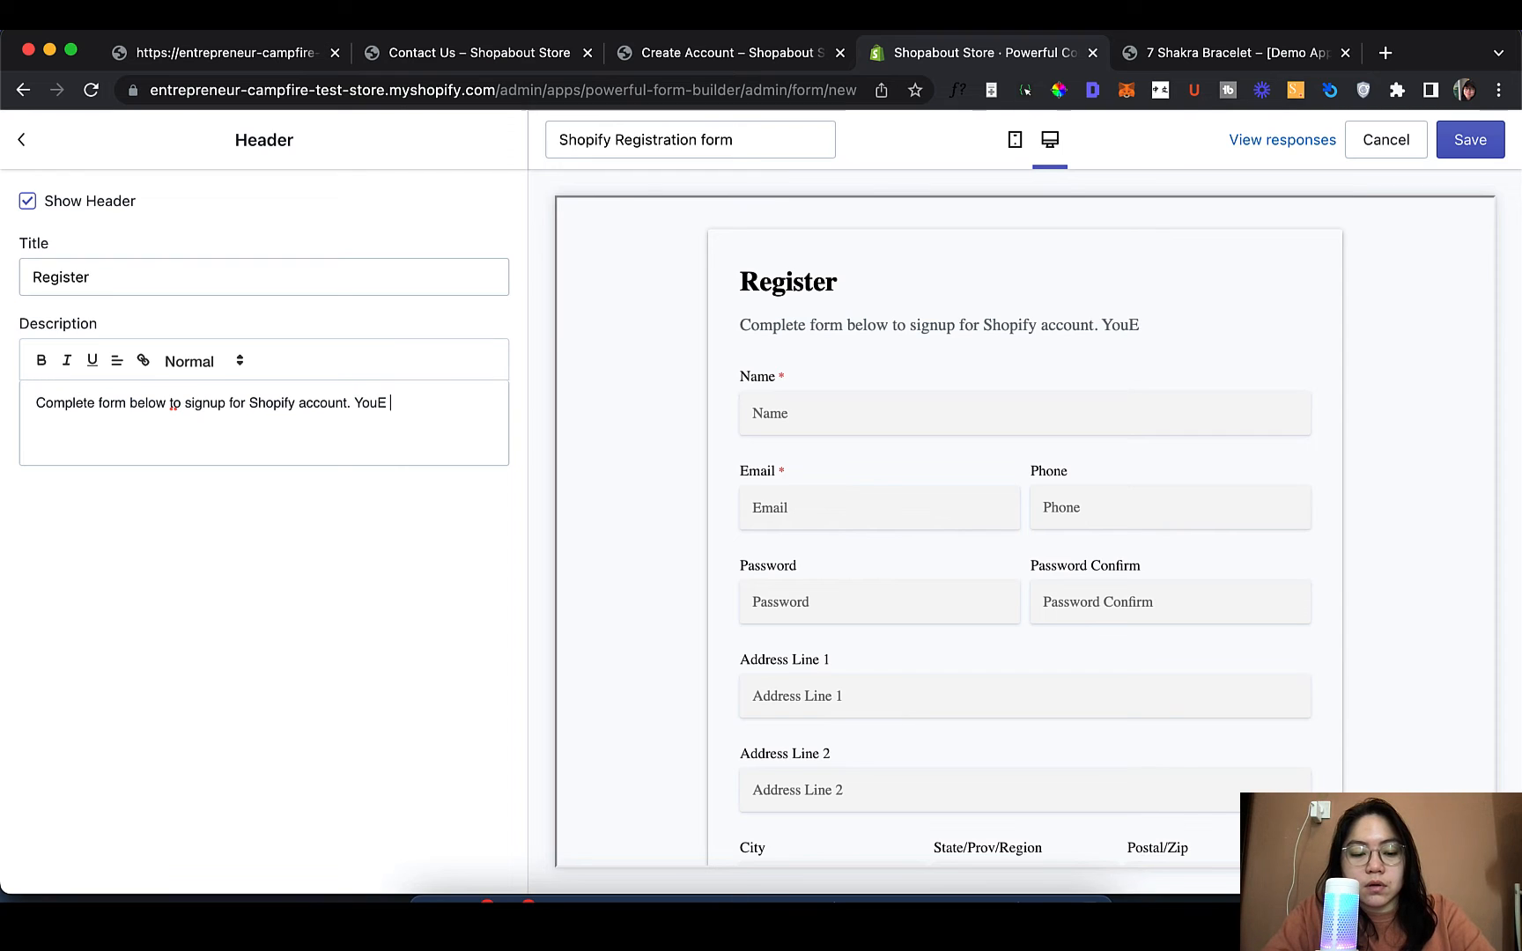
pyautogui.write('ACCOUN')
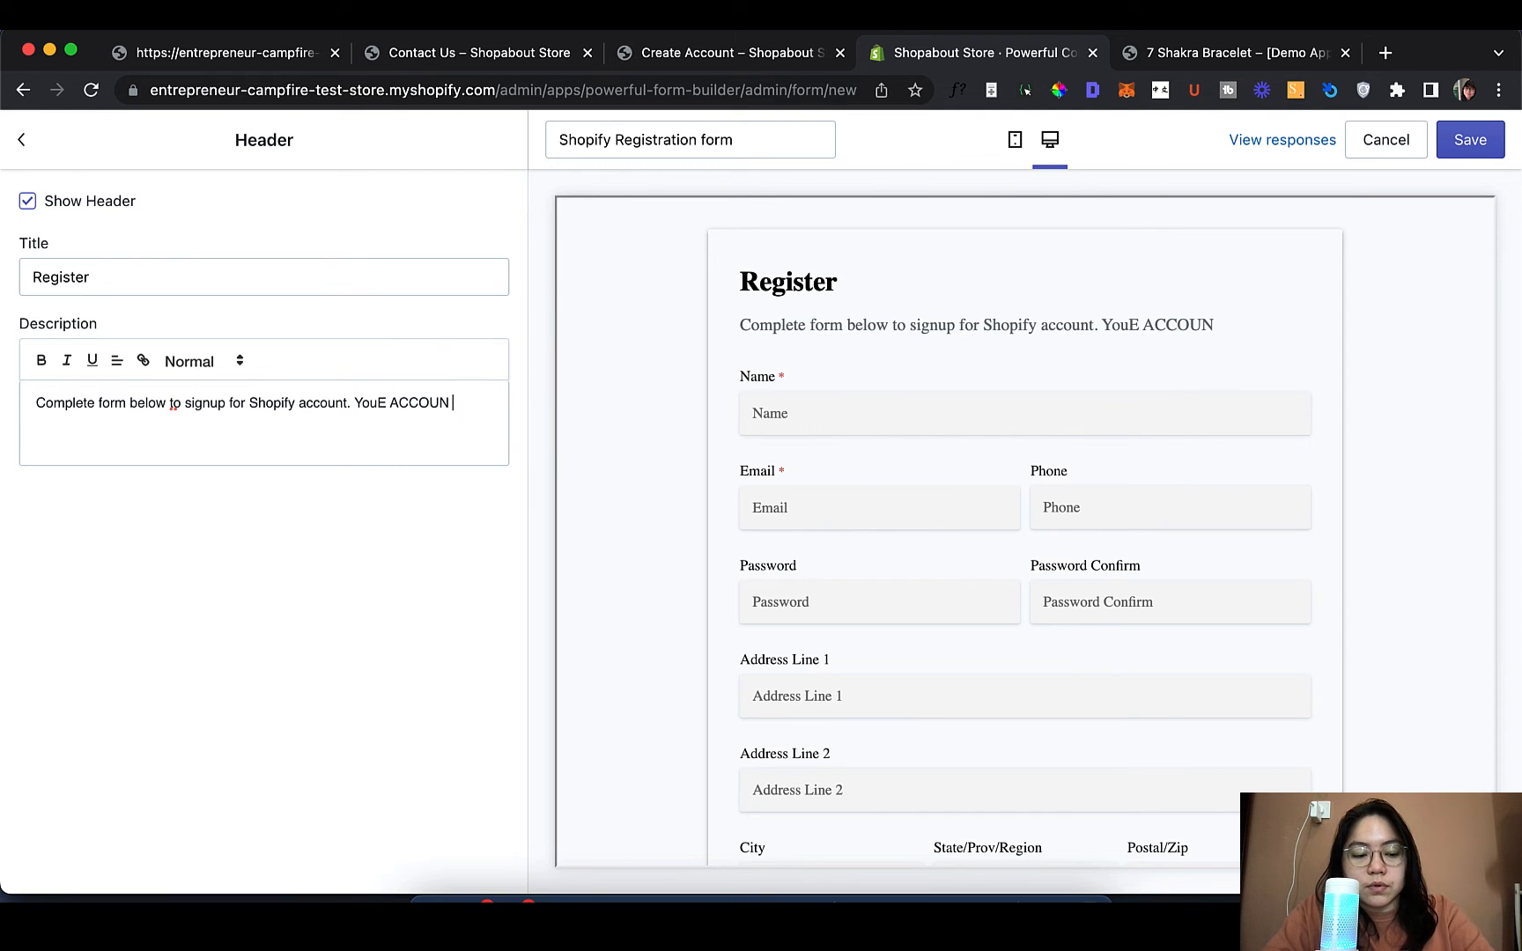
pyautogui.hotkey('alt', 'BackSpace')
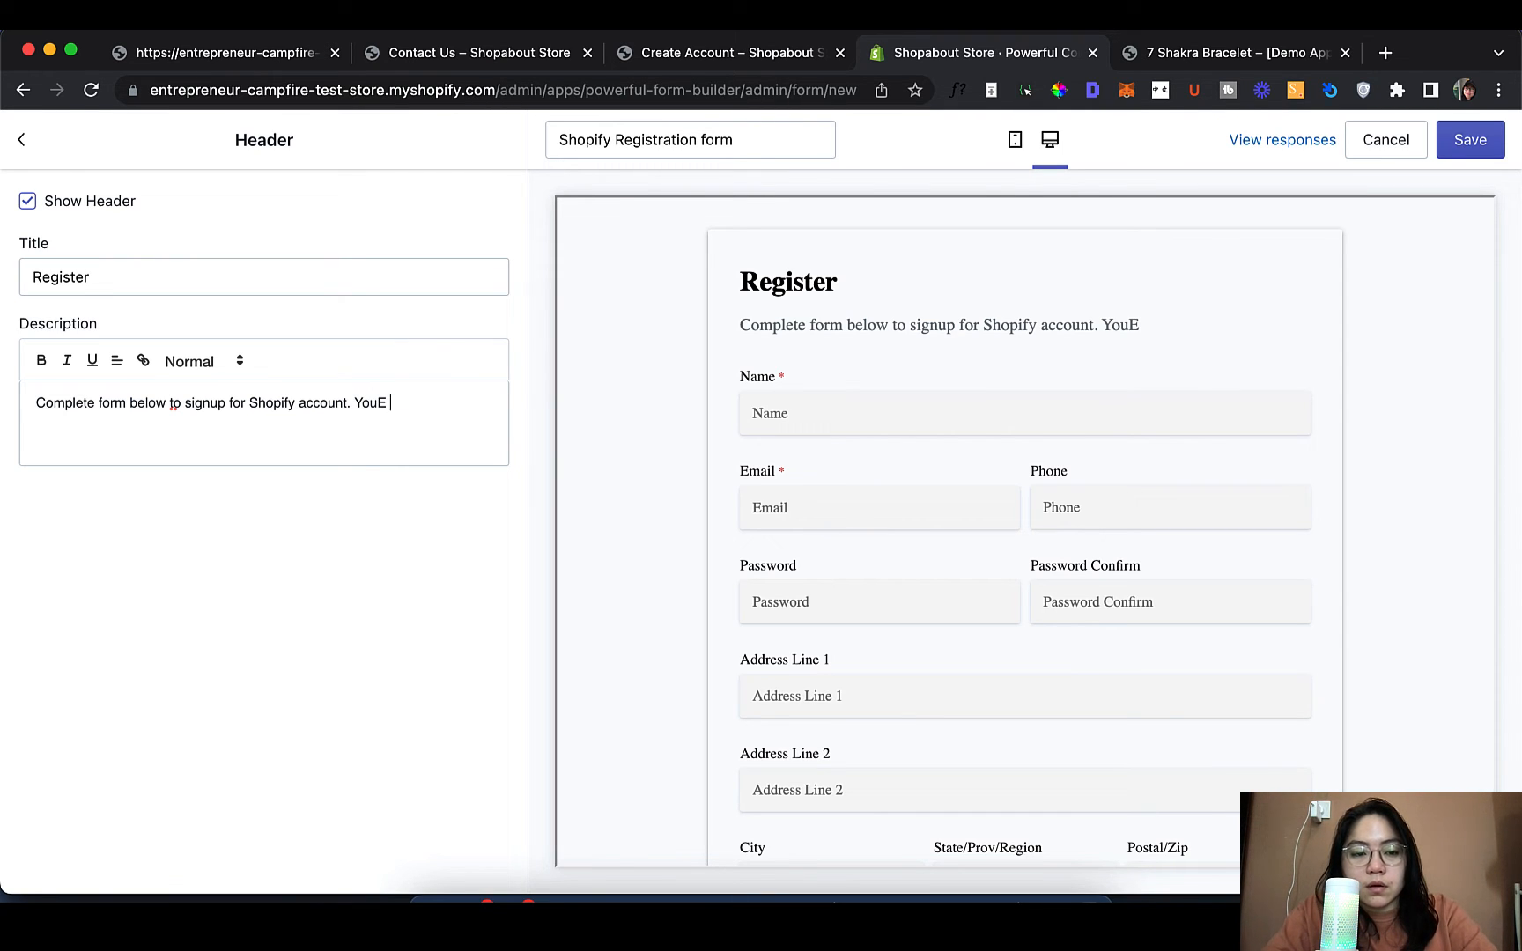
pyautogui.press('BackSpace')
pyautogui.press('BackSpace')
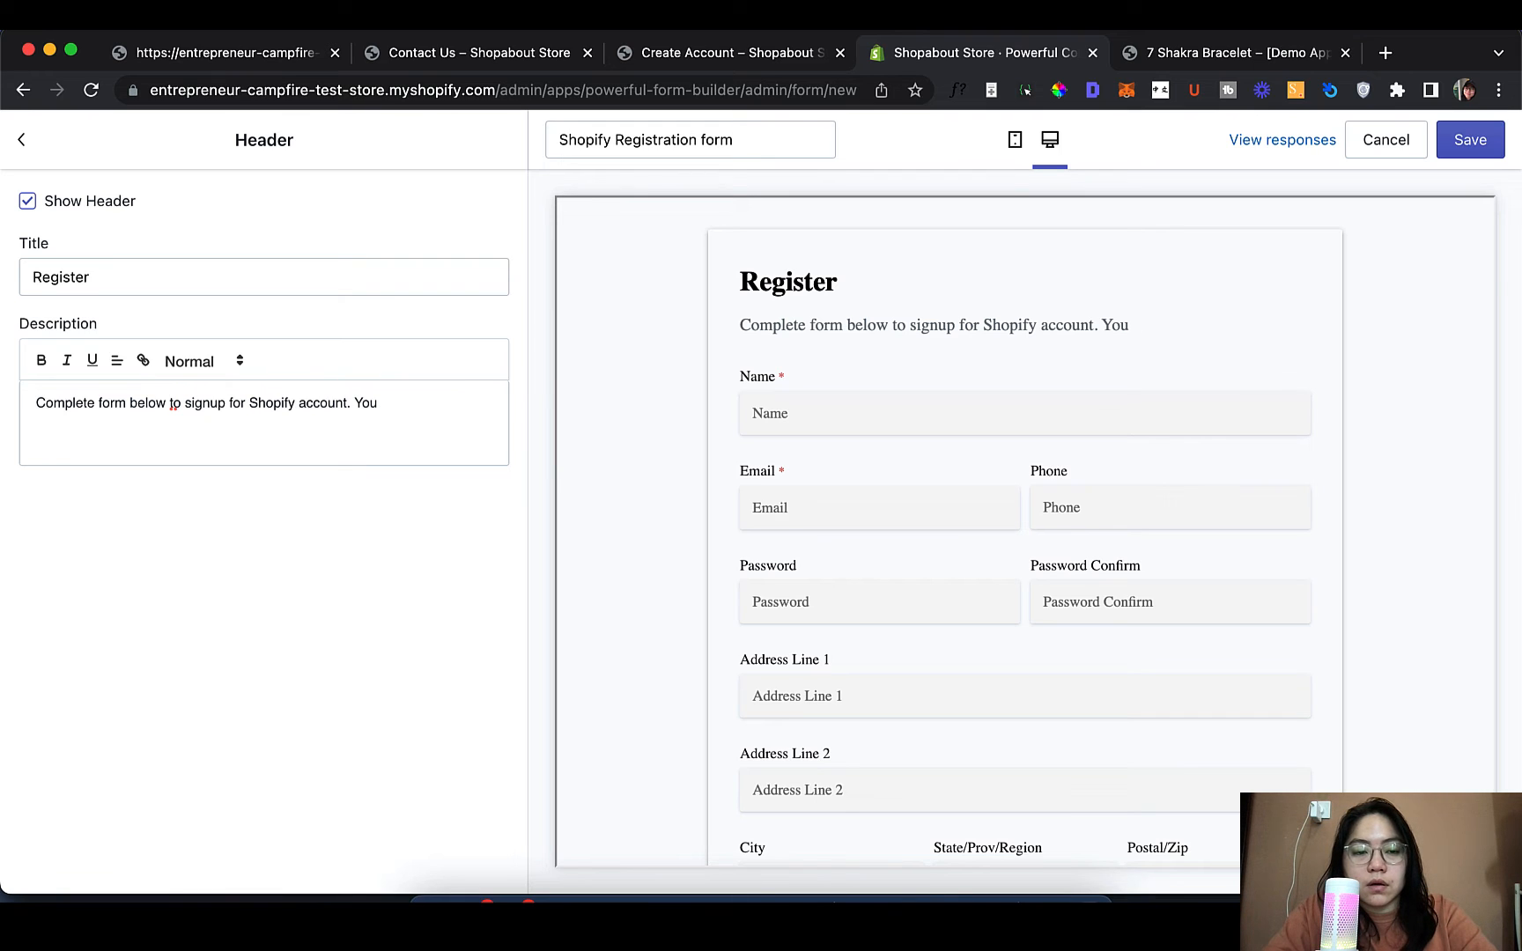
pyautogui.write('r accoun')
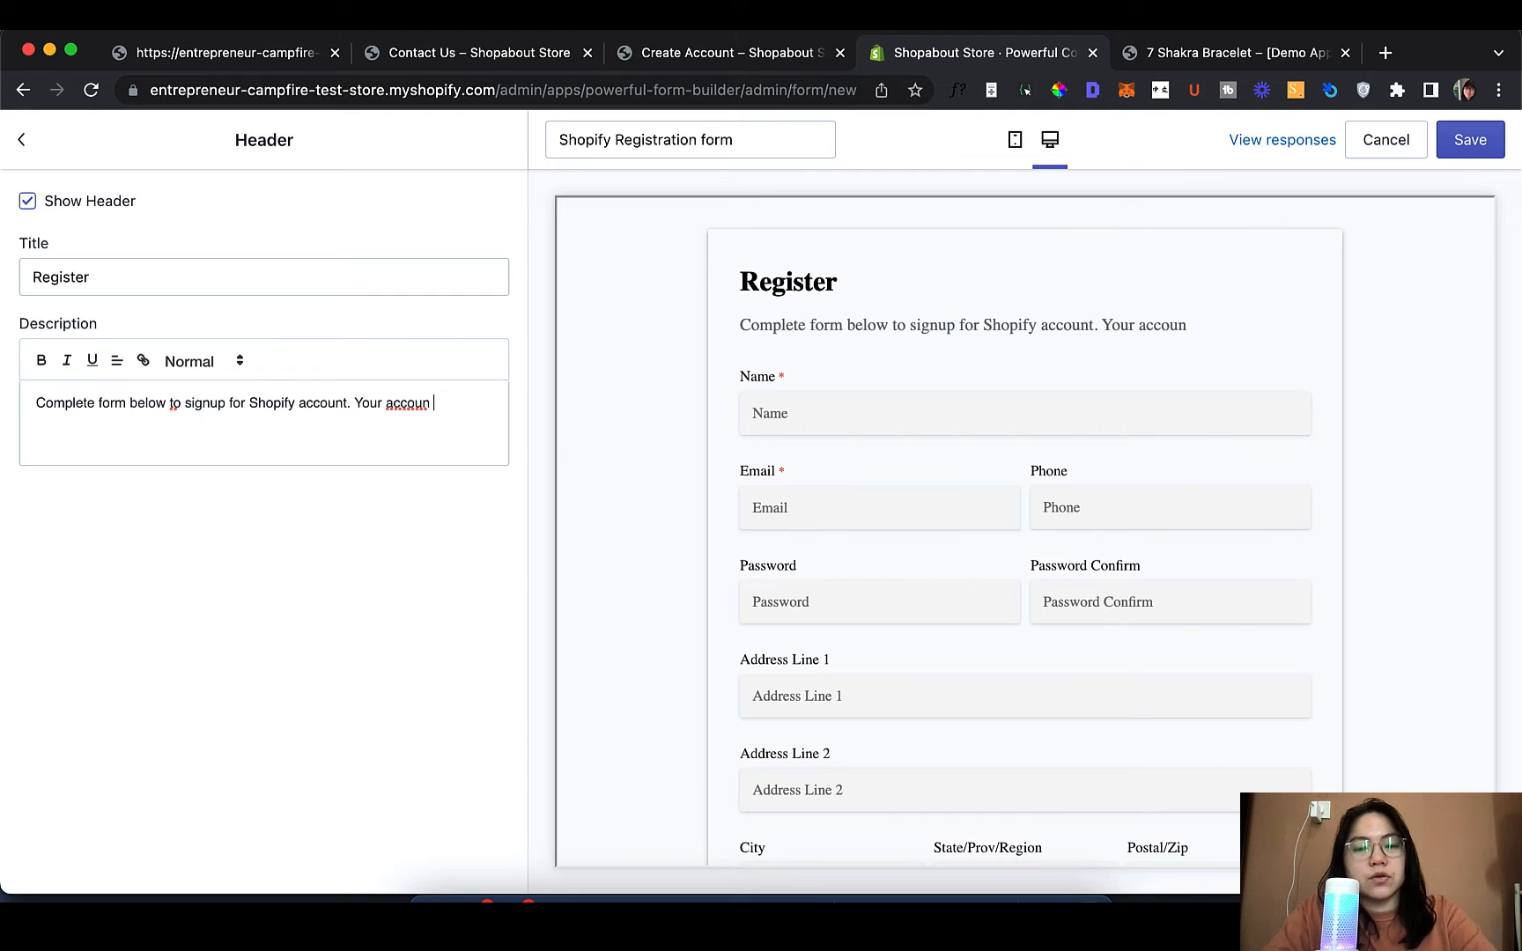
pyautogui.write('t will be created shortly.')
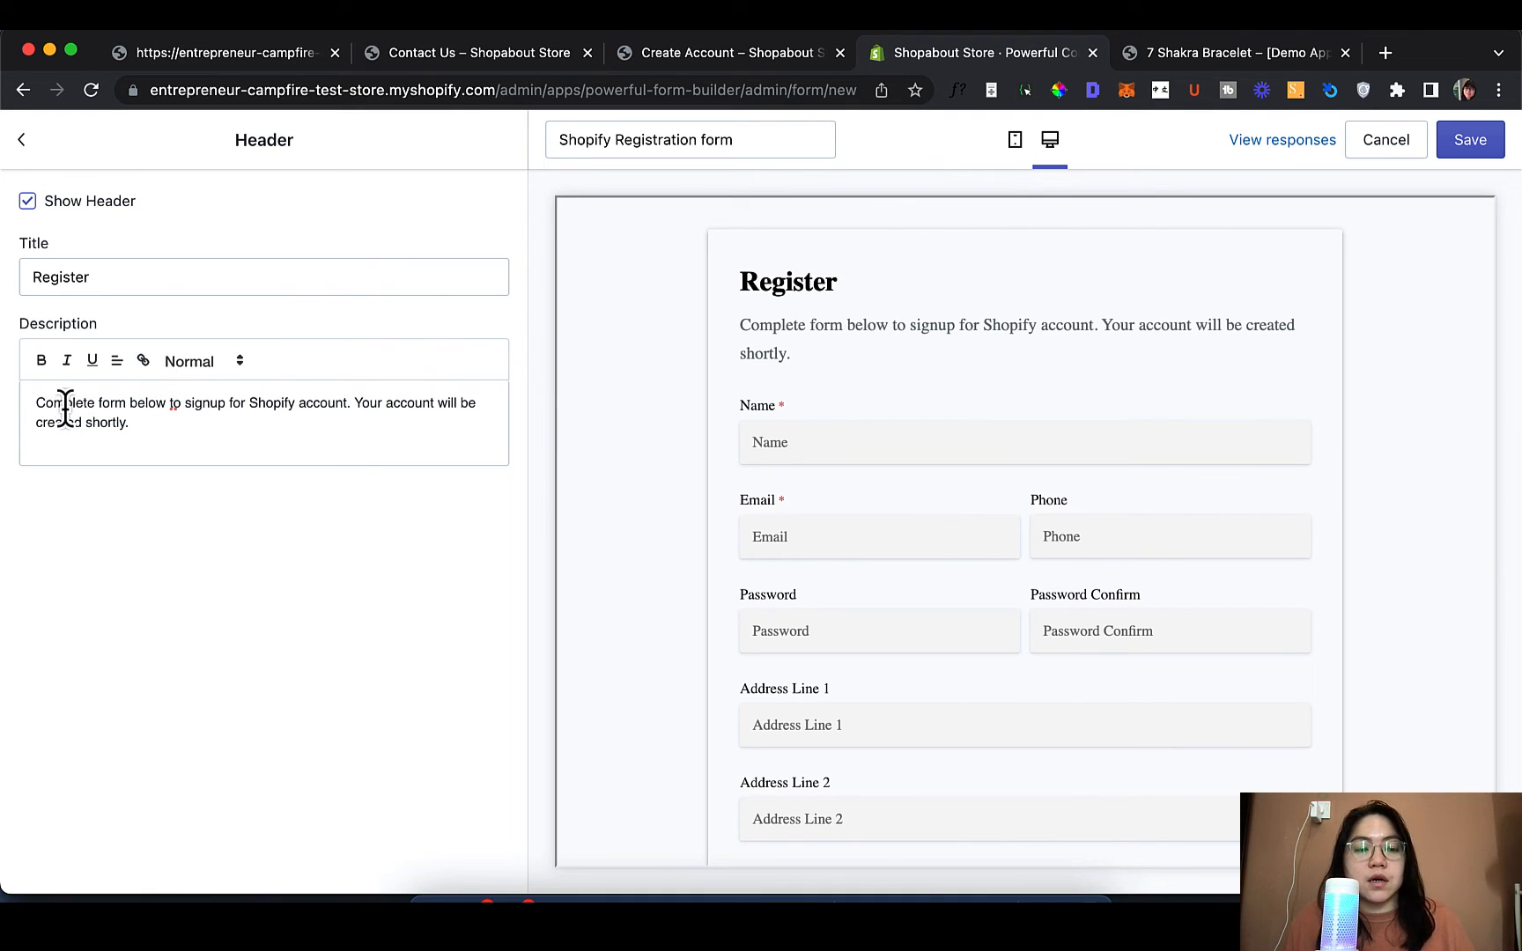
# Try bold and italic on the opening words 'Complete form below to', then remove both
pyautogui.moveTo(182, 404); pyautogui.dragTo(28, 384)
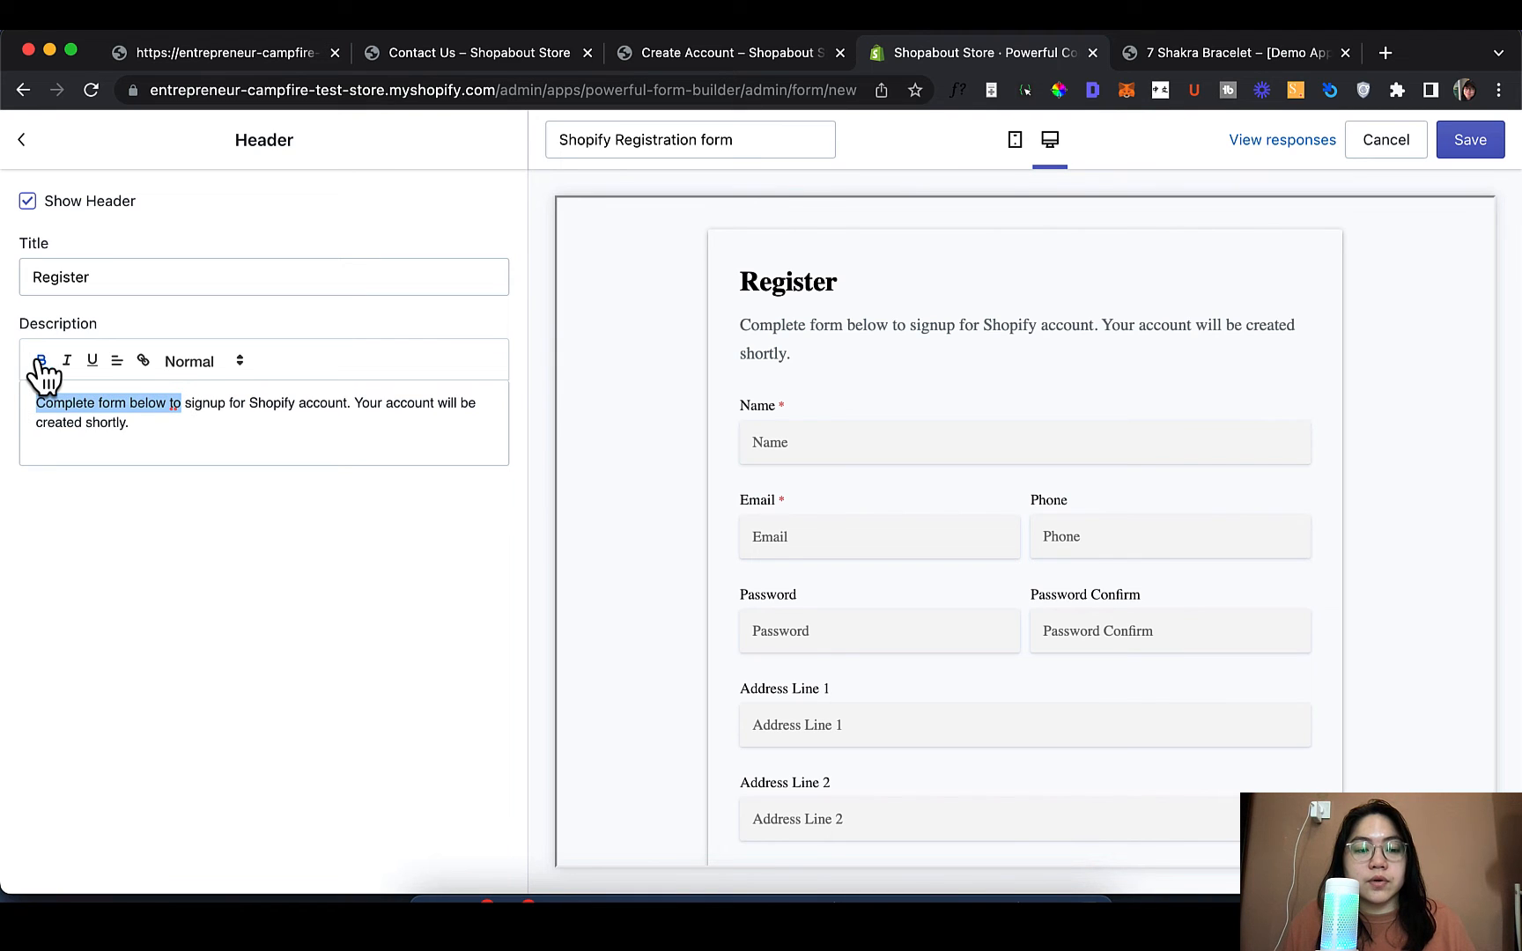
pyautogui.click(41, 361)
pyautogui.click(68, 362)
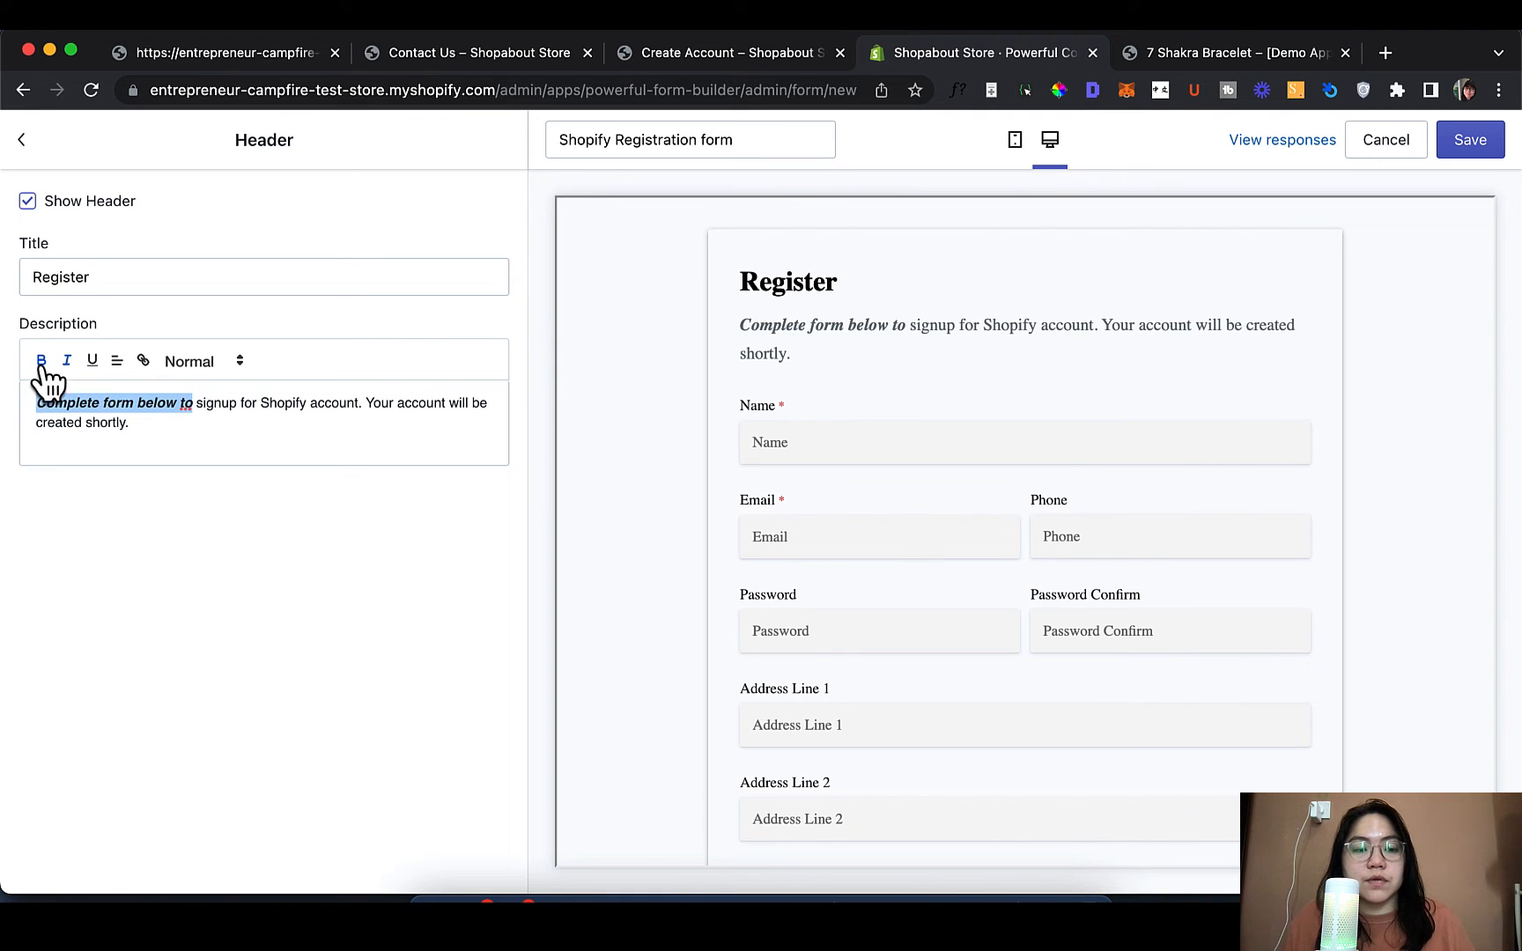
pyautogui.click(64, 361)
pyautogui.click(43, 361)
# Try the Heading 1 style on the description, then set it back to Normal
pyautogui.click(232, 366)
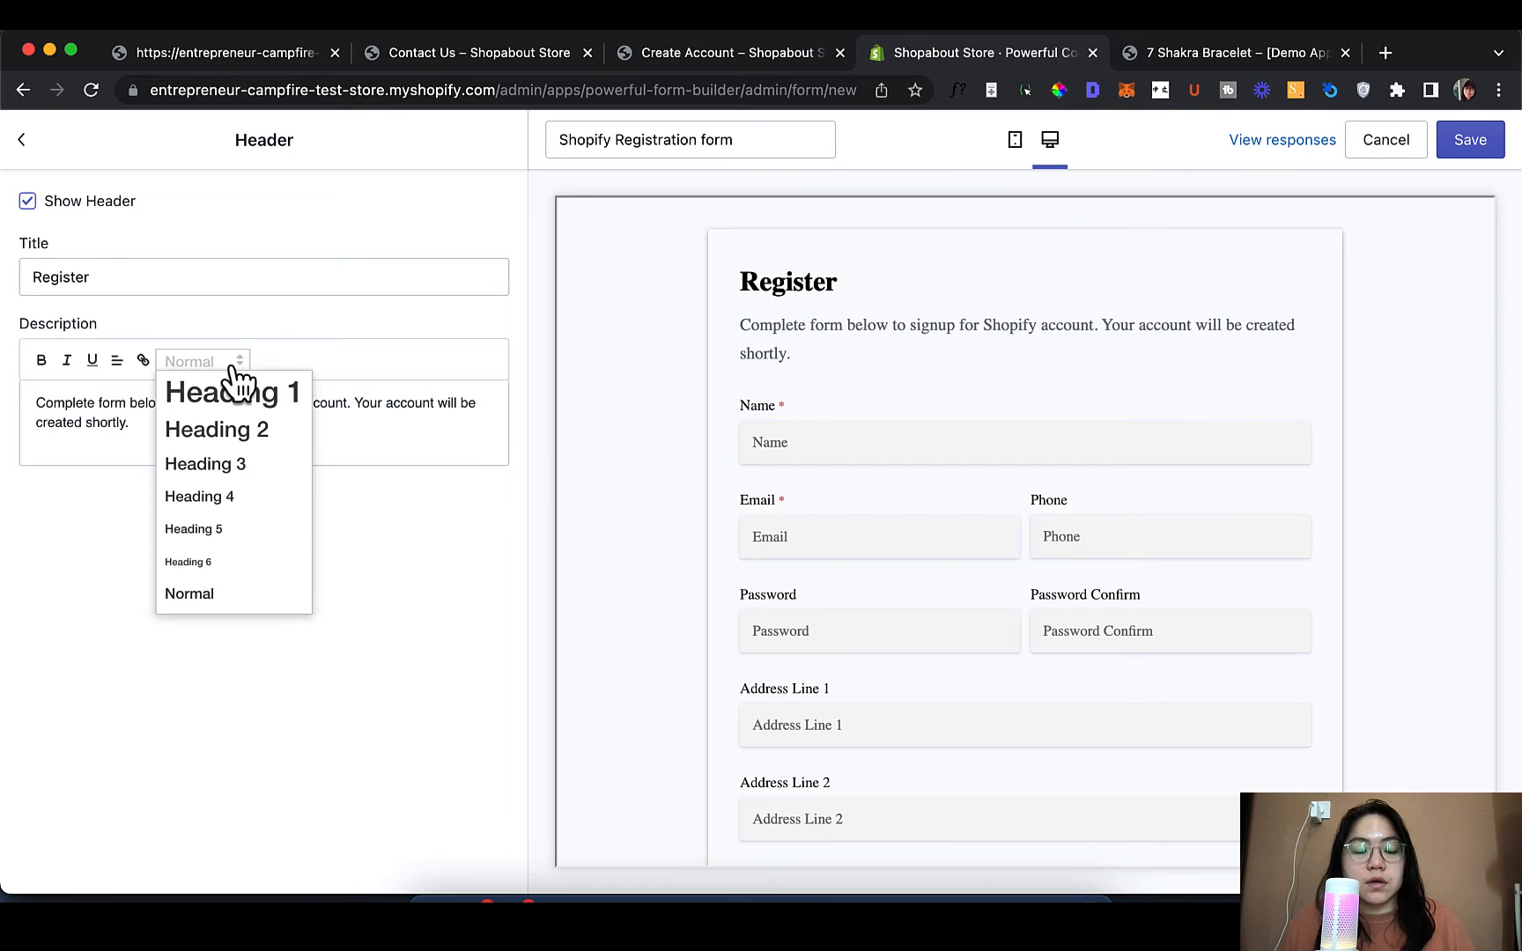
pyautogui.click(236, 364)
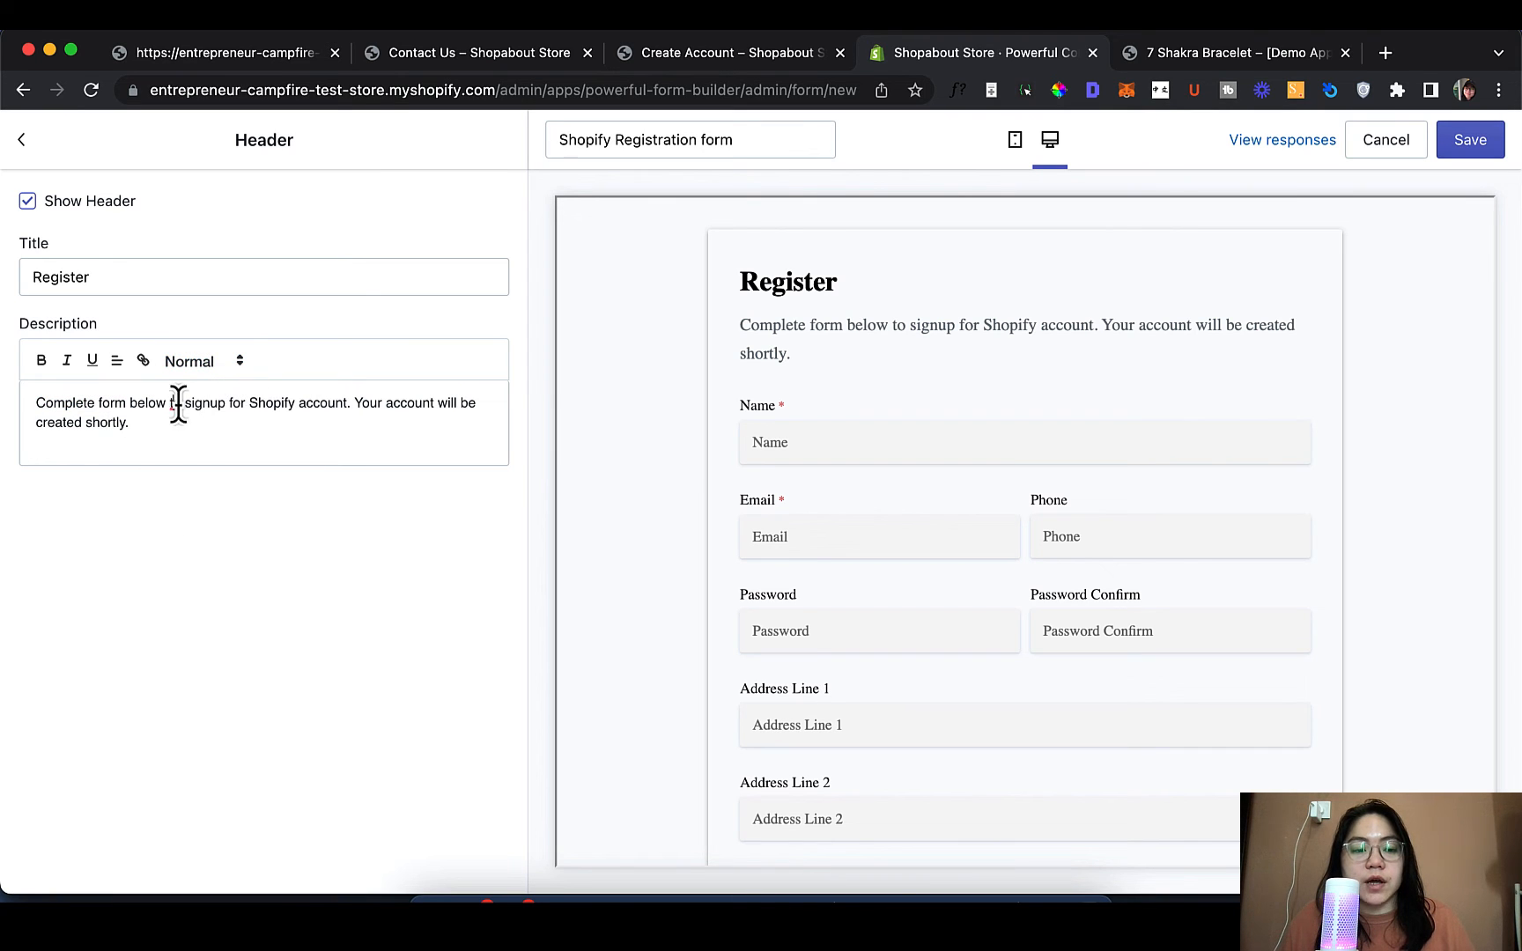
pyautogui.click(213, 367)
pyautogui.click(227, 404)
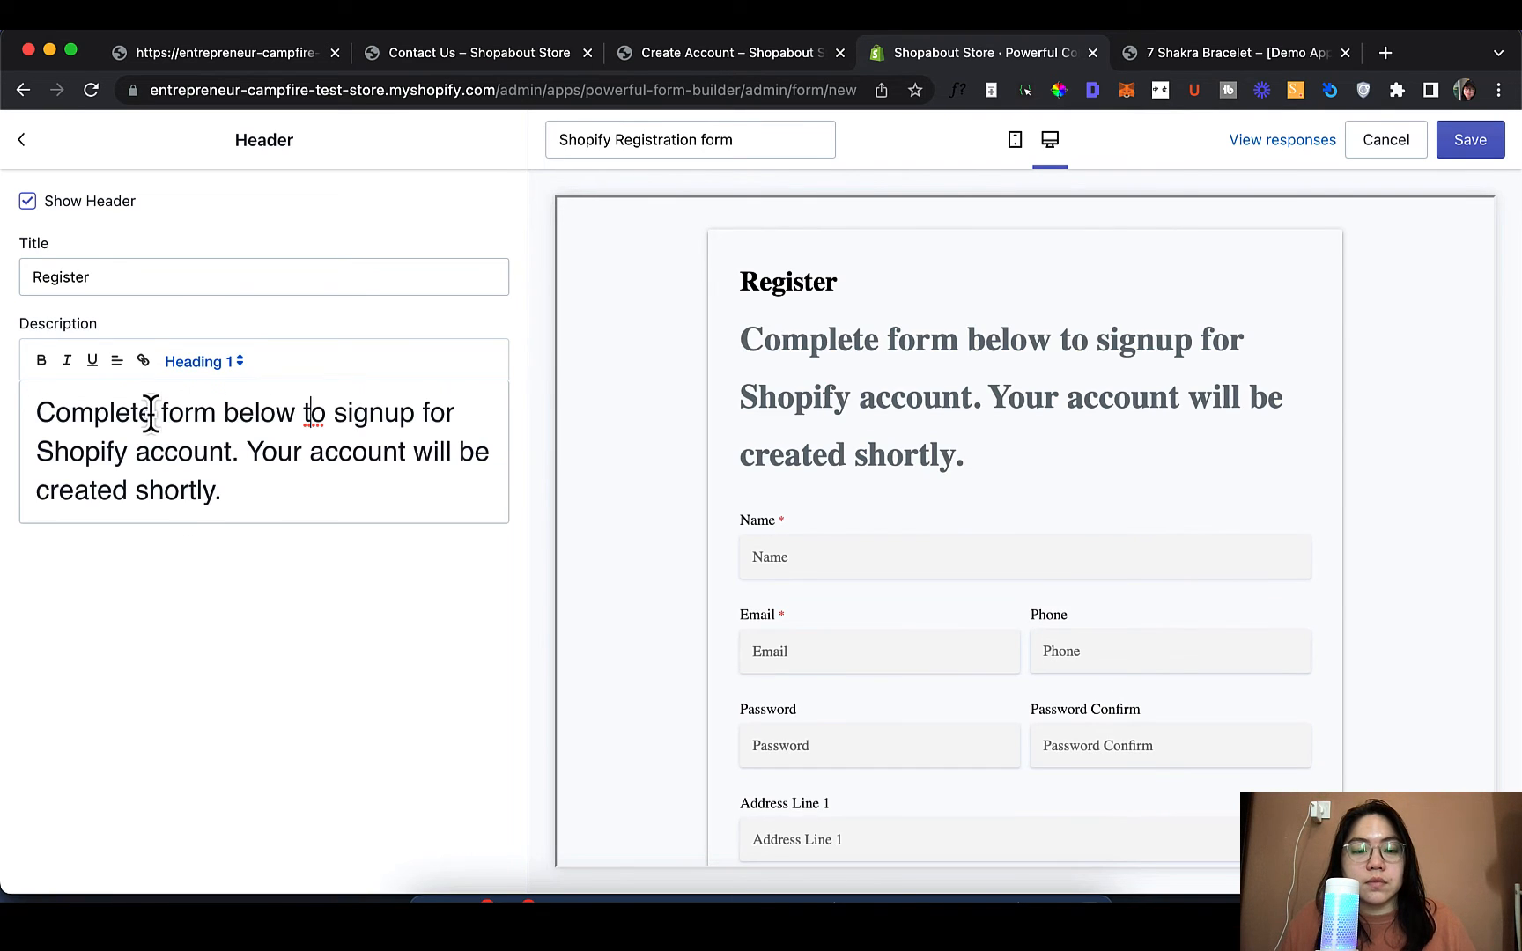
pyautogui.click(222, 368)
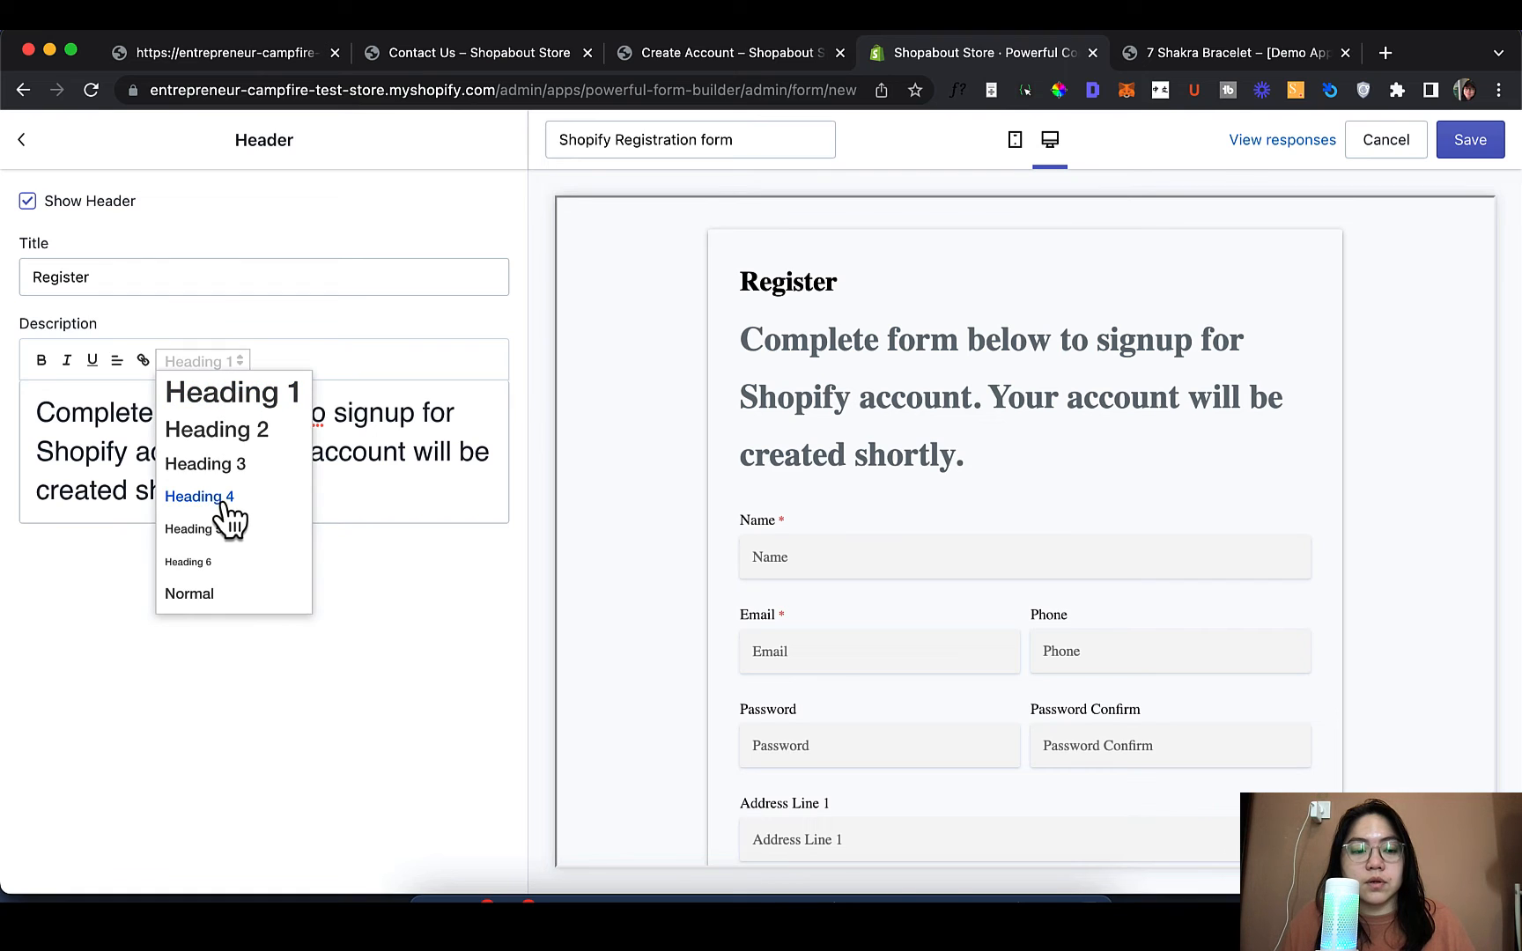
pyautogui.click(211, 596)
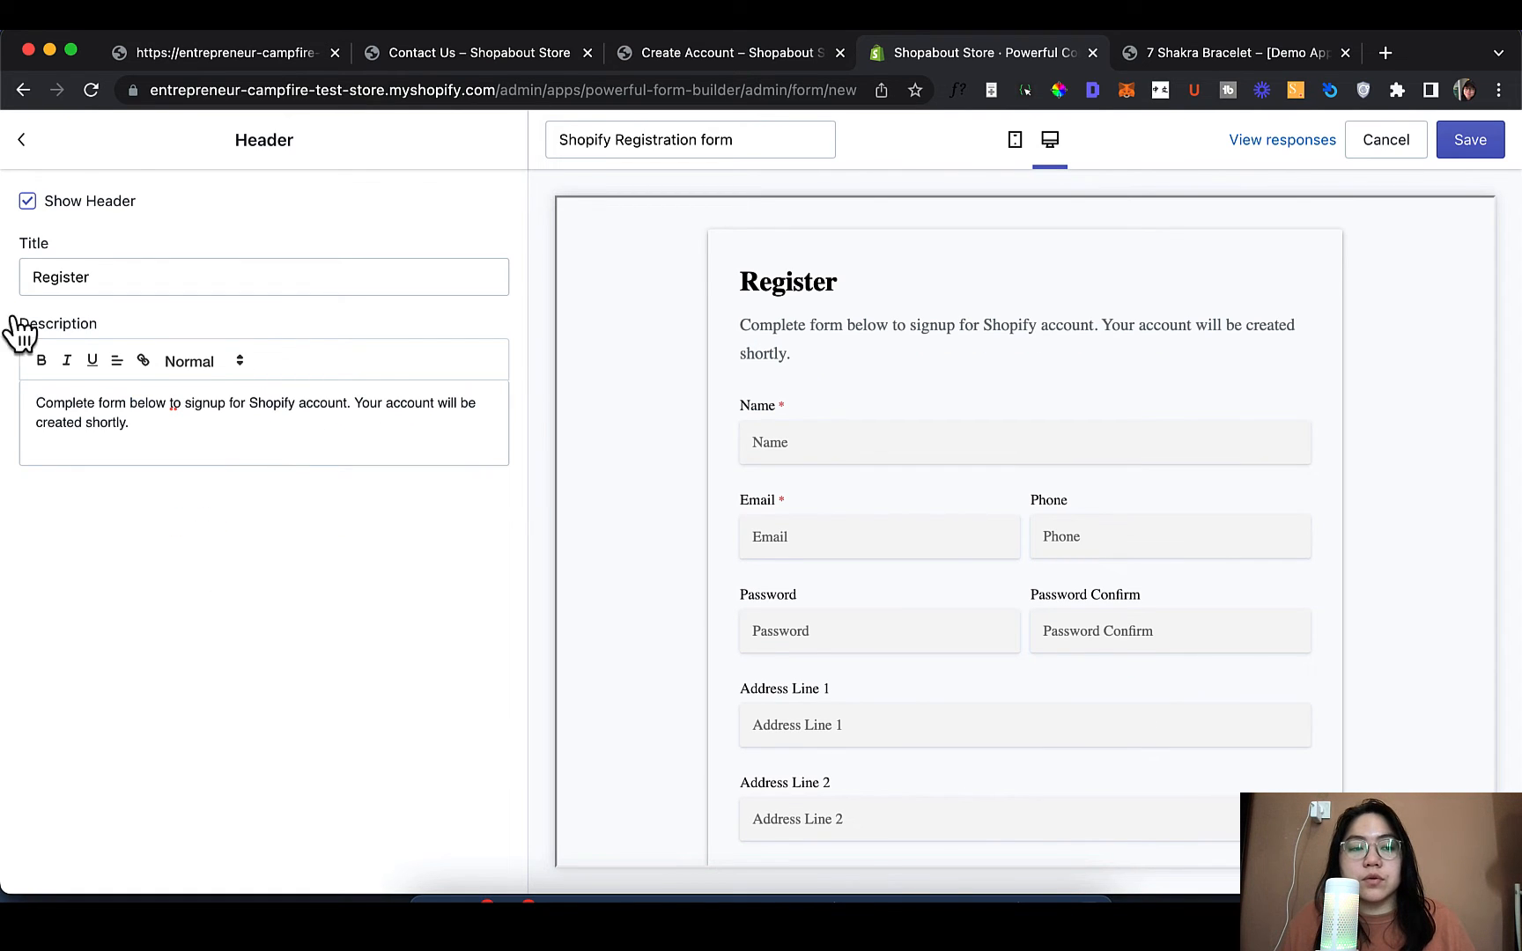
# Open the Footer settings and enter 'Privacy Policy' as the footer text
pyautogui.click(39, 141)
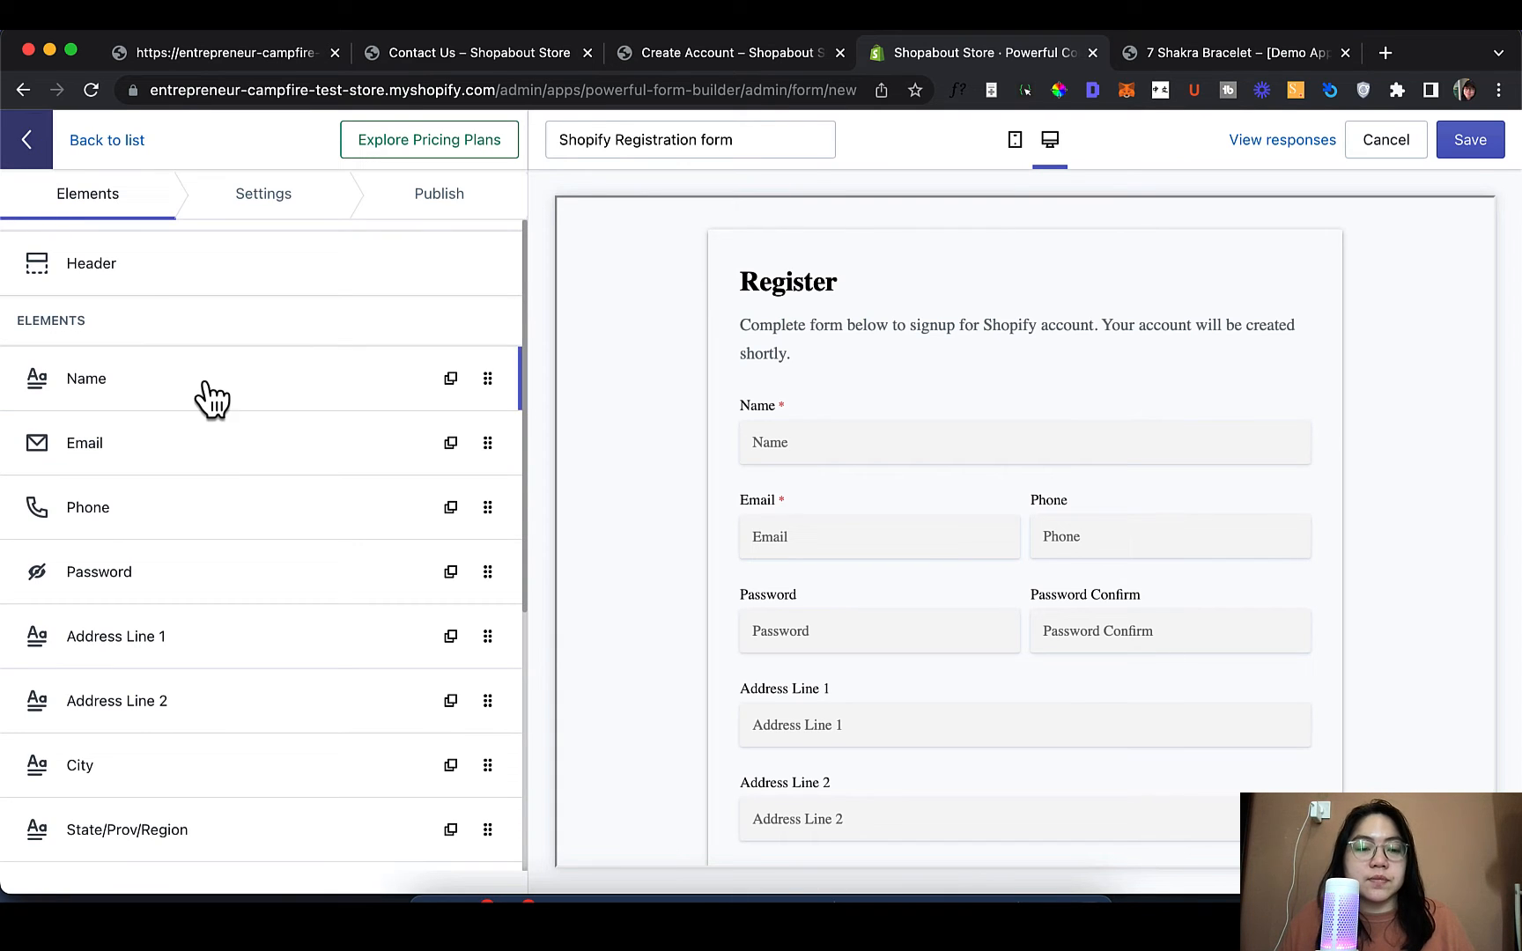
pyautogui.scroll(-5, 217, 394)
pyautogui.scroll(-6, 835, 533)
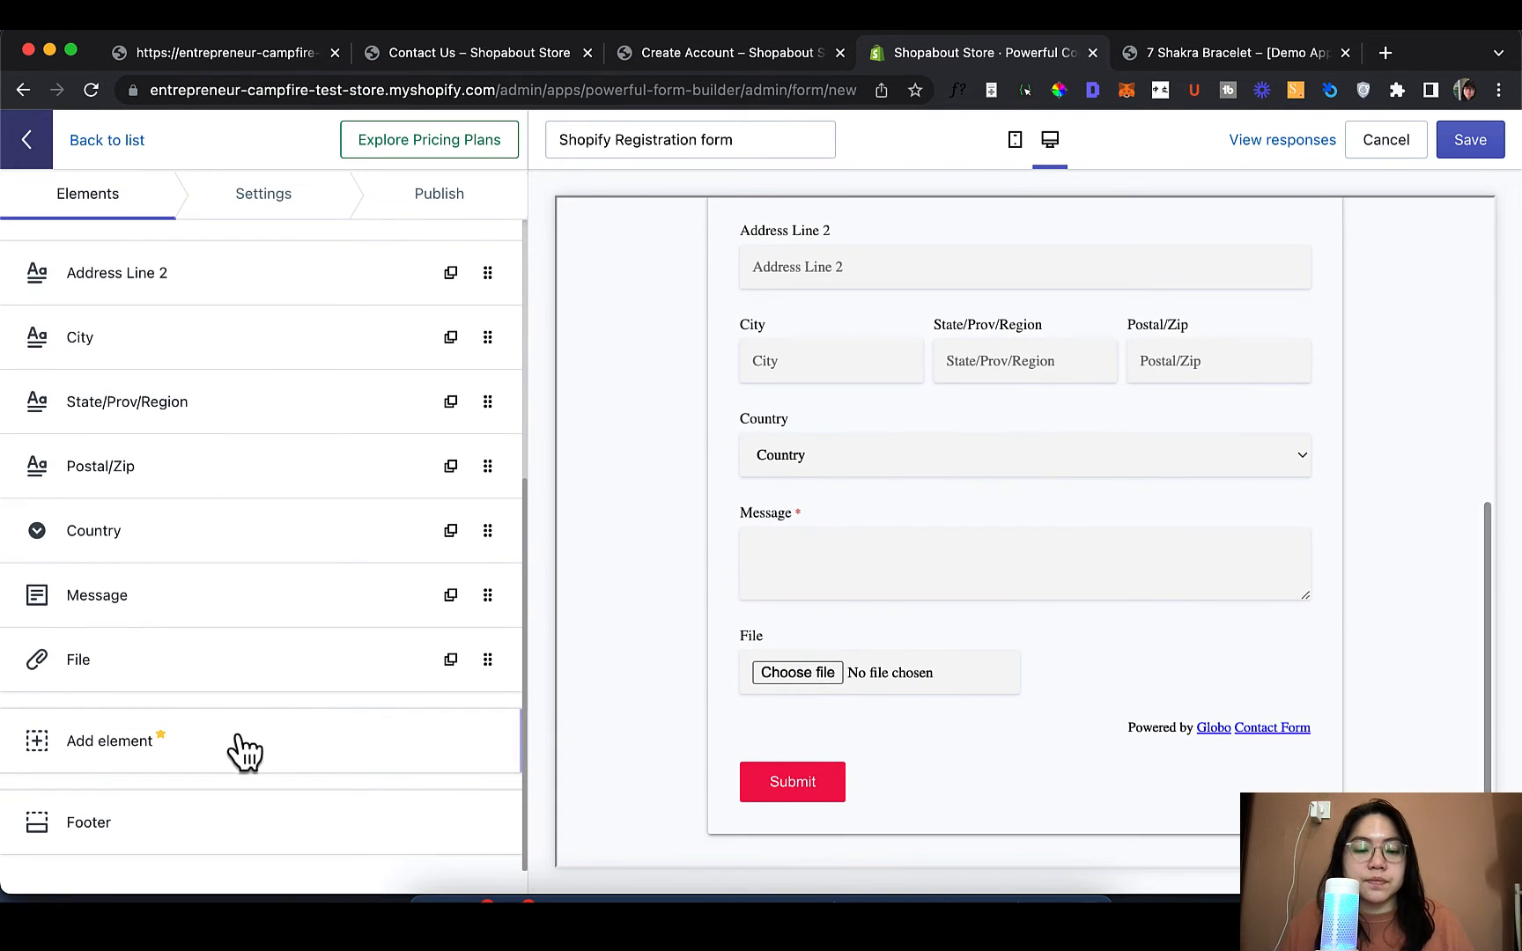
pyautogui.click(146, 828)
pyautogui.click(271, 314)
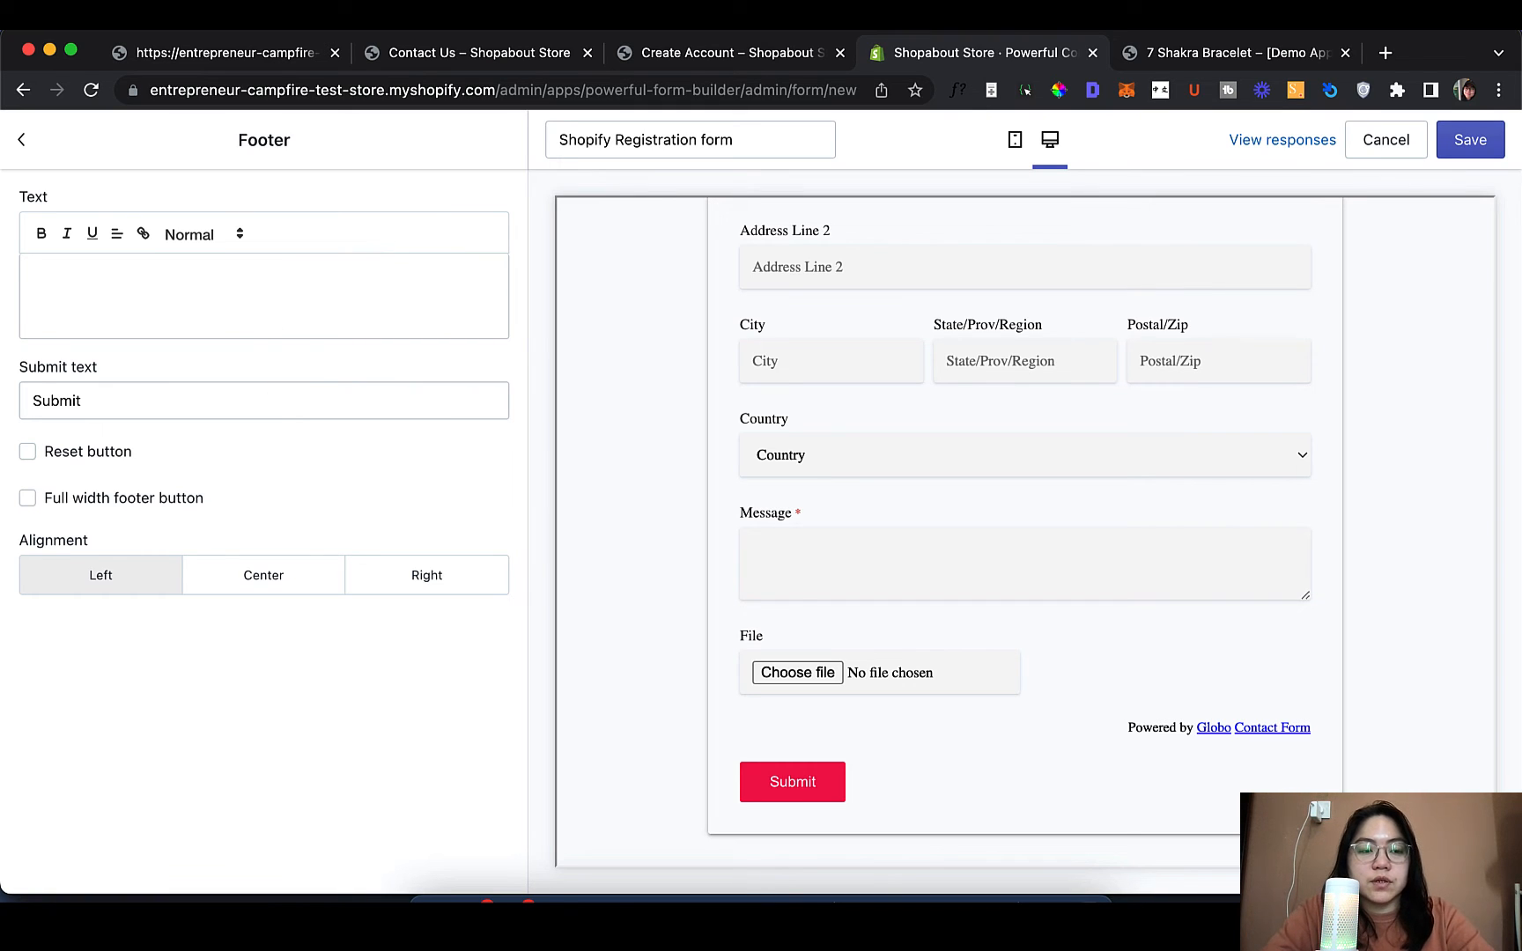
pyautogui.write('Privacy ')
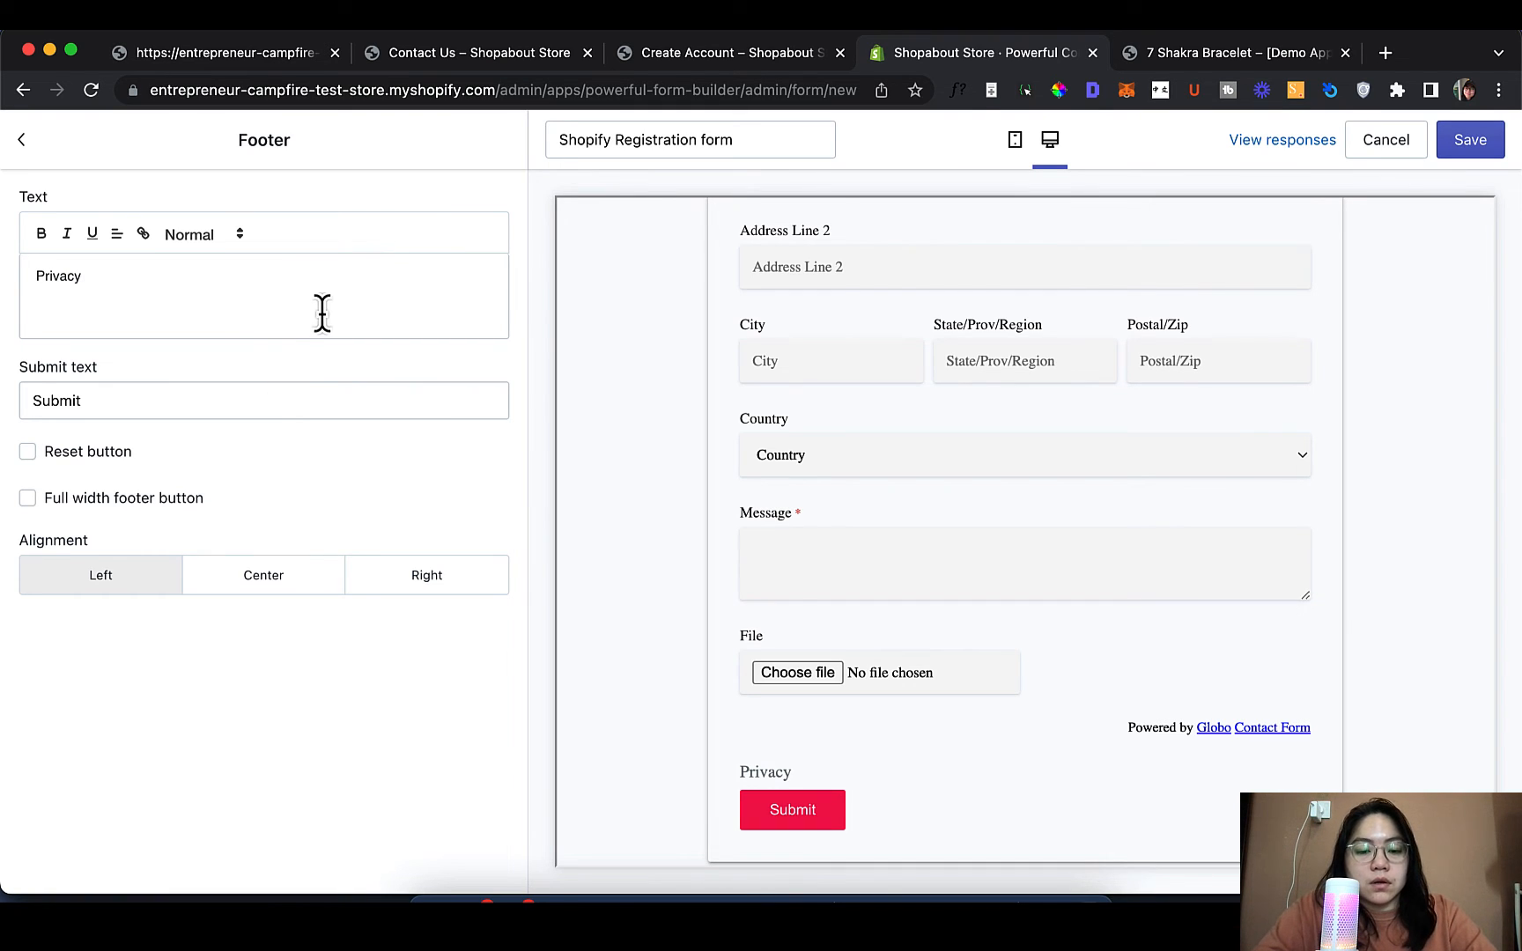
pyautogui.write('Policy')
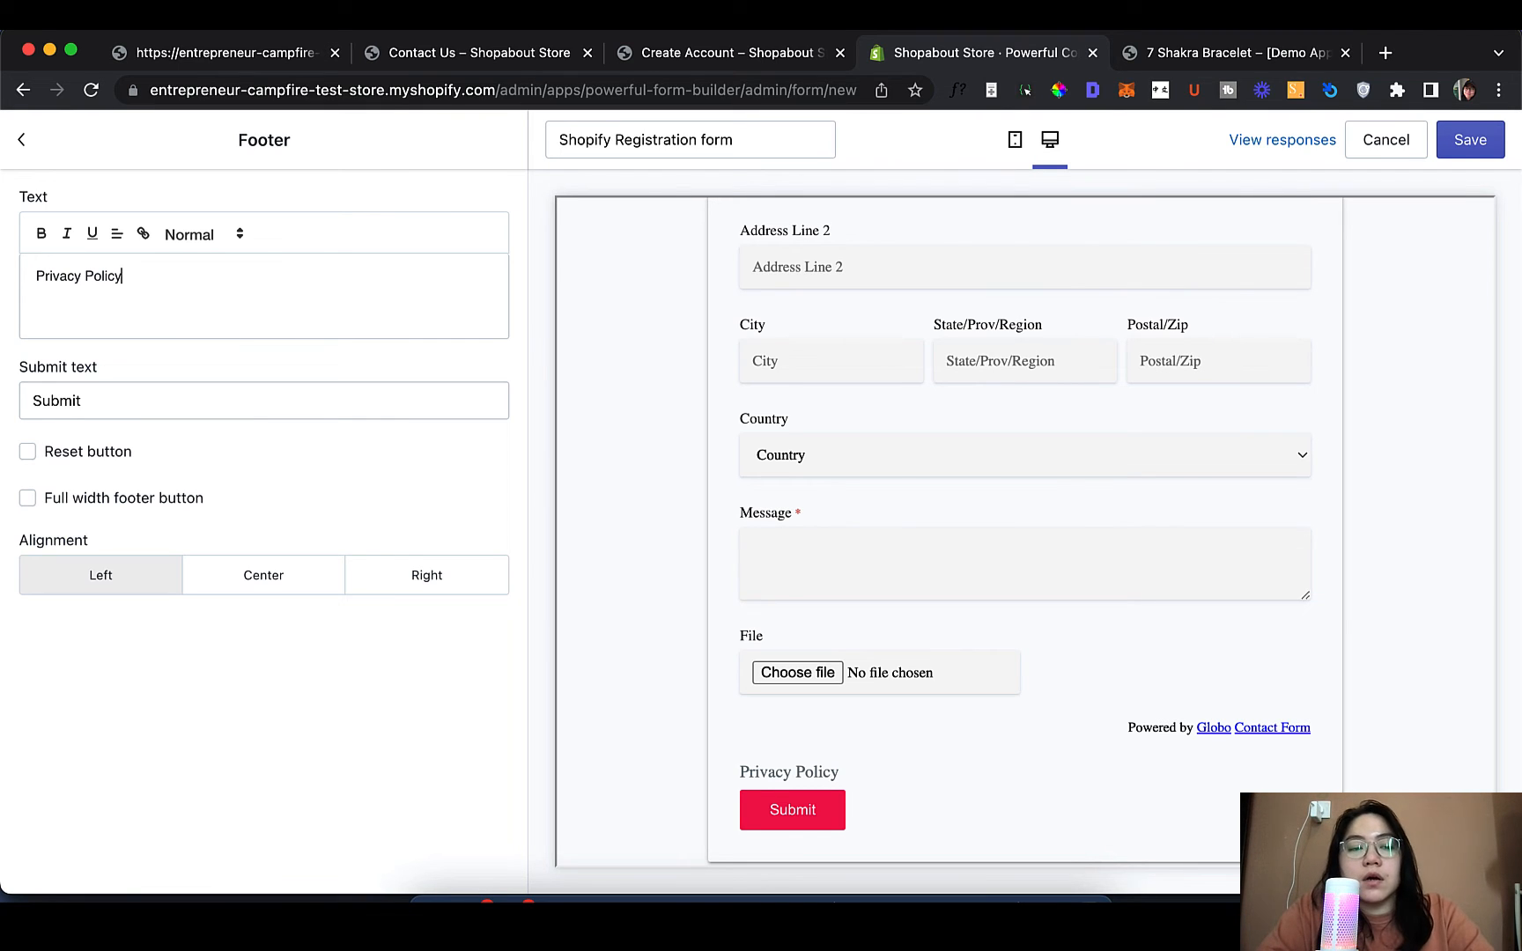
# Change the submit button label from 'Submit' to 'Register' and return to the elements list
pyautogui.doubleClick(351, 404)
pyautogui.press('BackSpace')
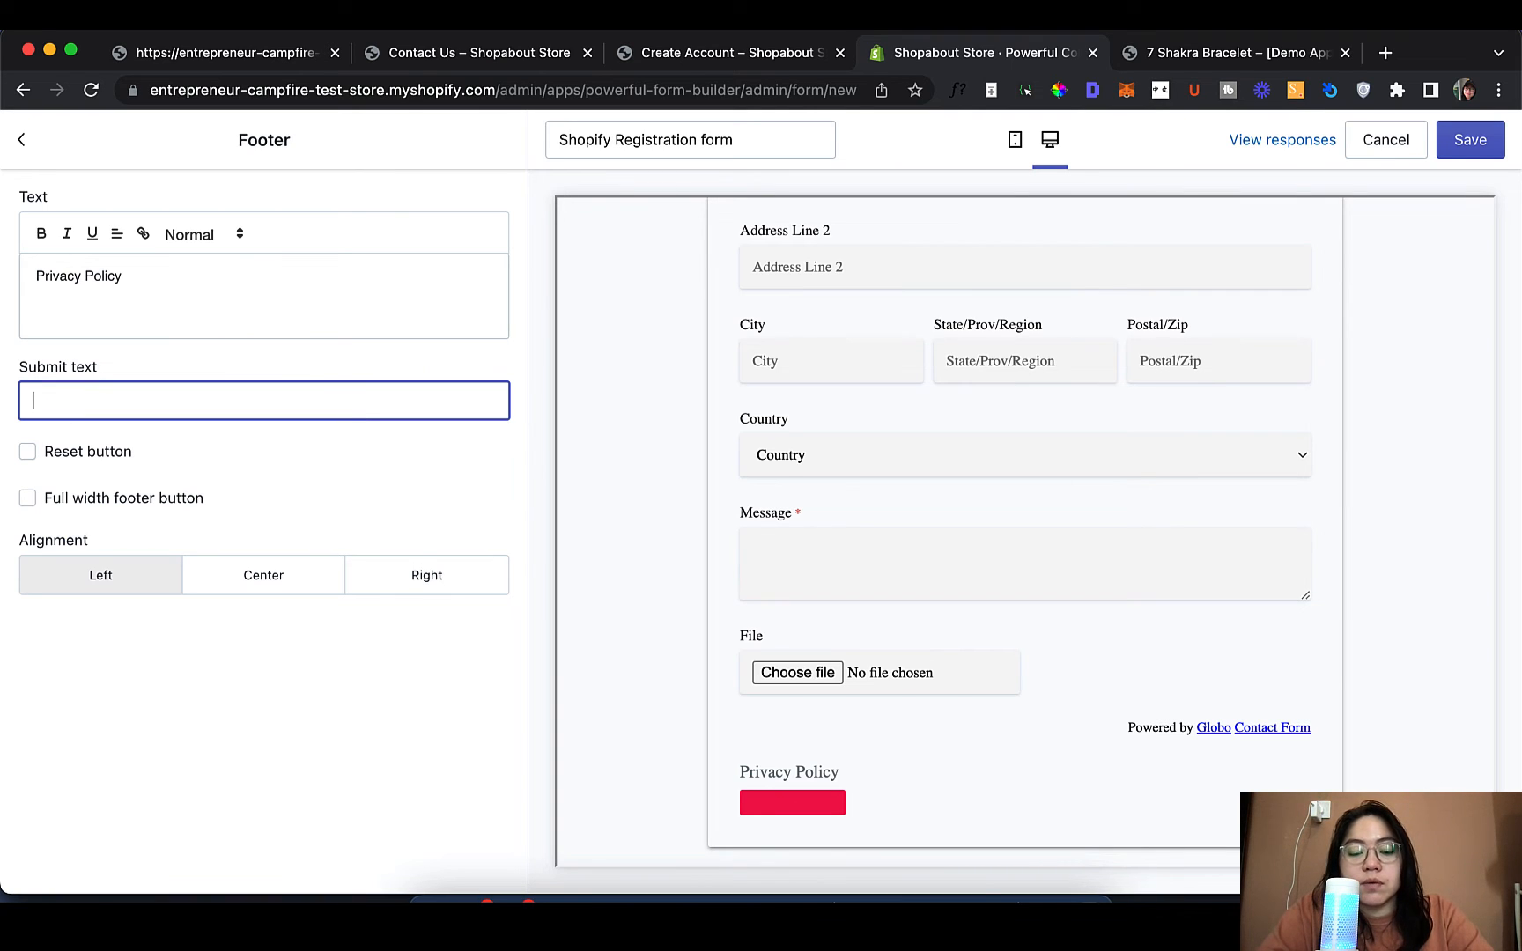
pyautogui.write('Reg')
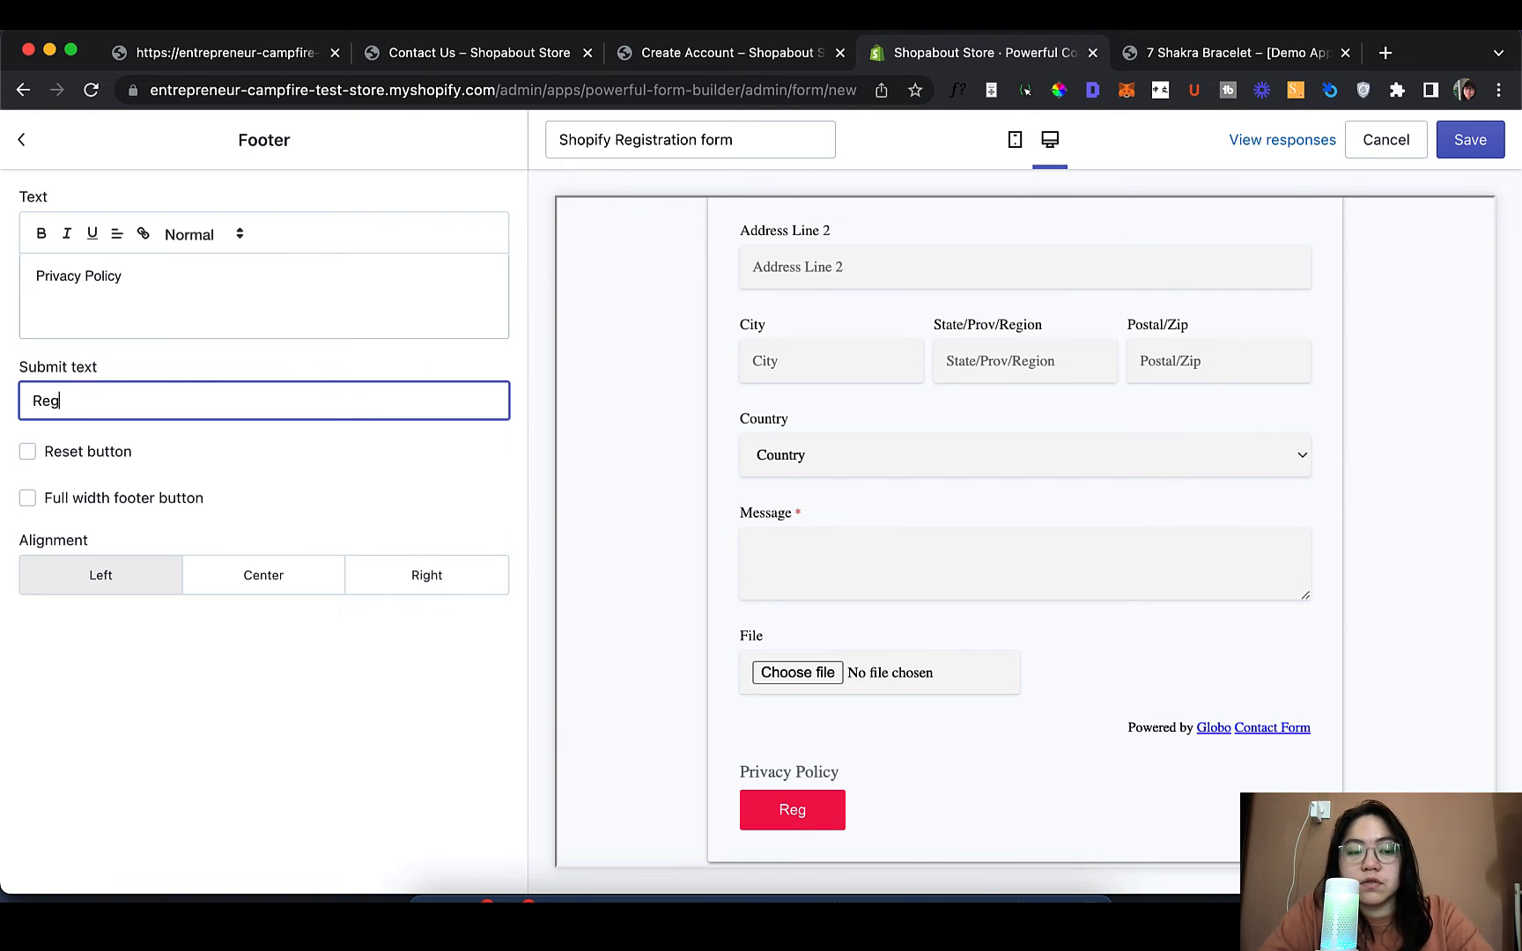
pyautogui.write('ister')
pyautogui.scroll(10, 796, 539)
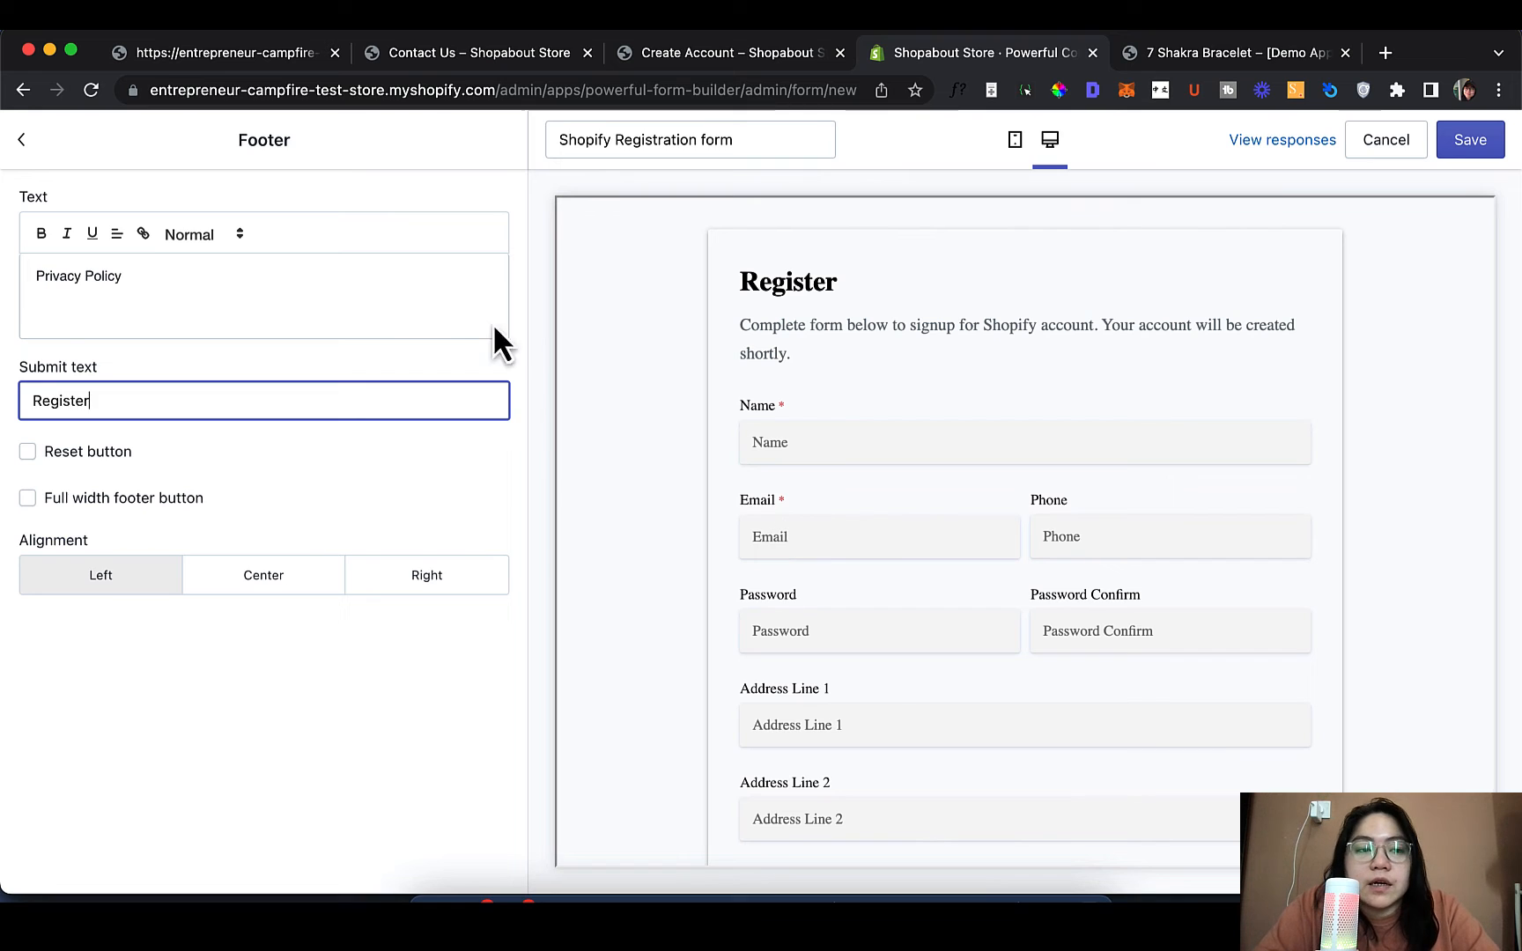
pyautogui.click(21, 139)
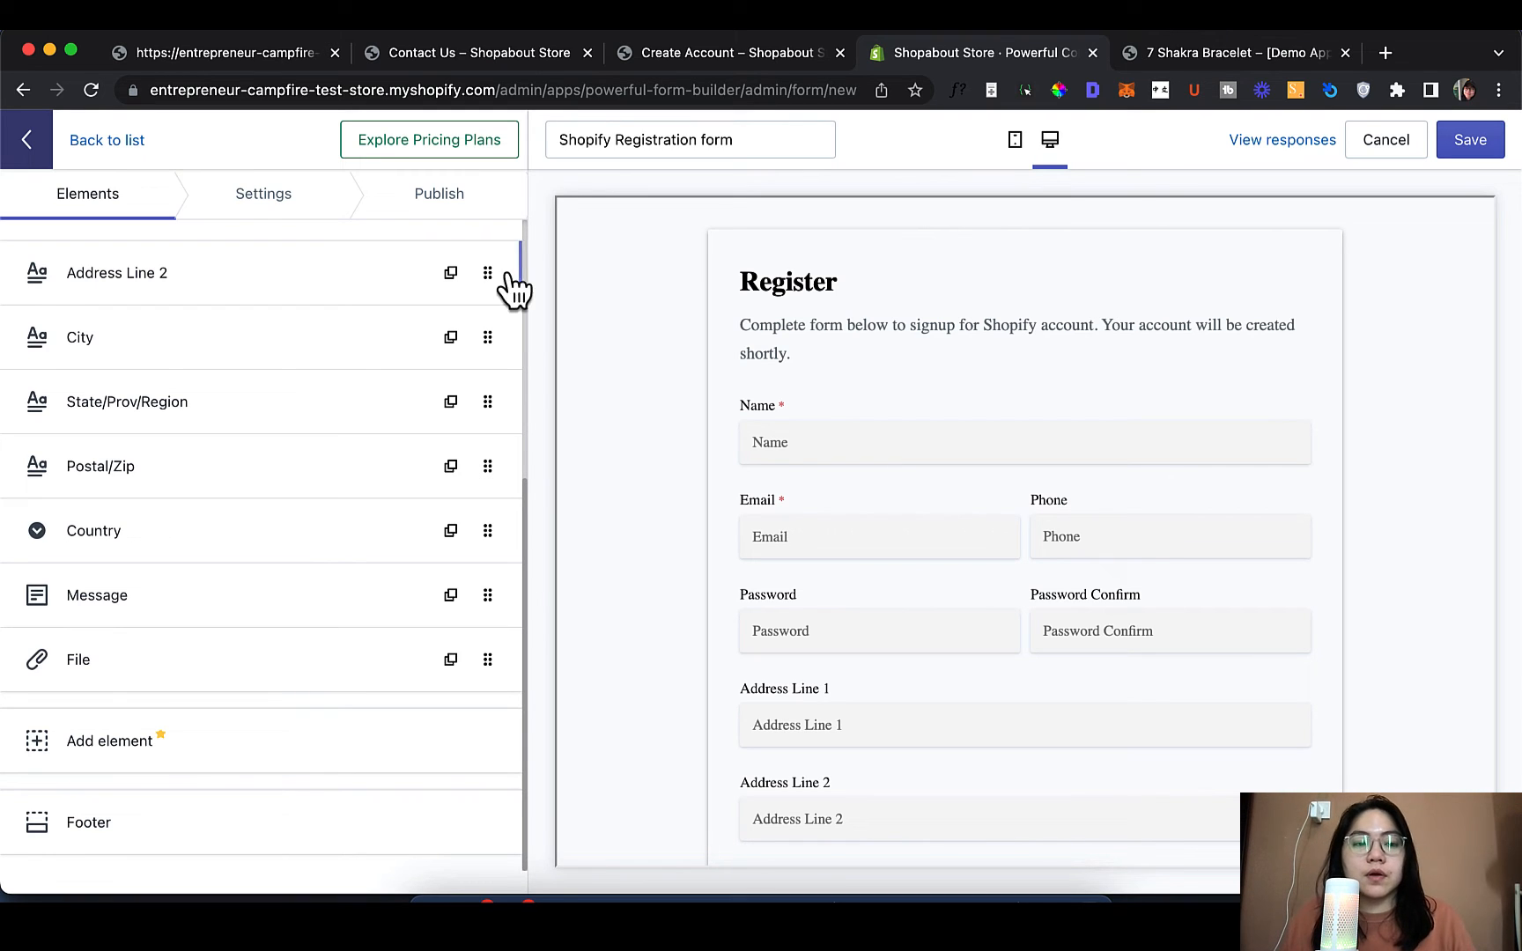
# Open the Admin mail notification settings and click into the recipient email and subject fields
pyautogui.click(249, 208)
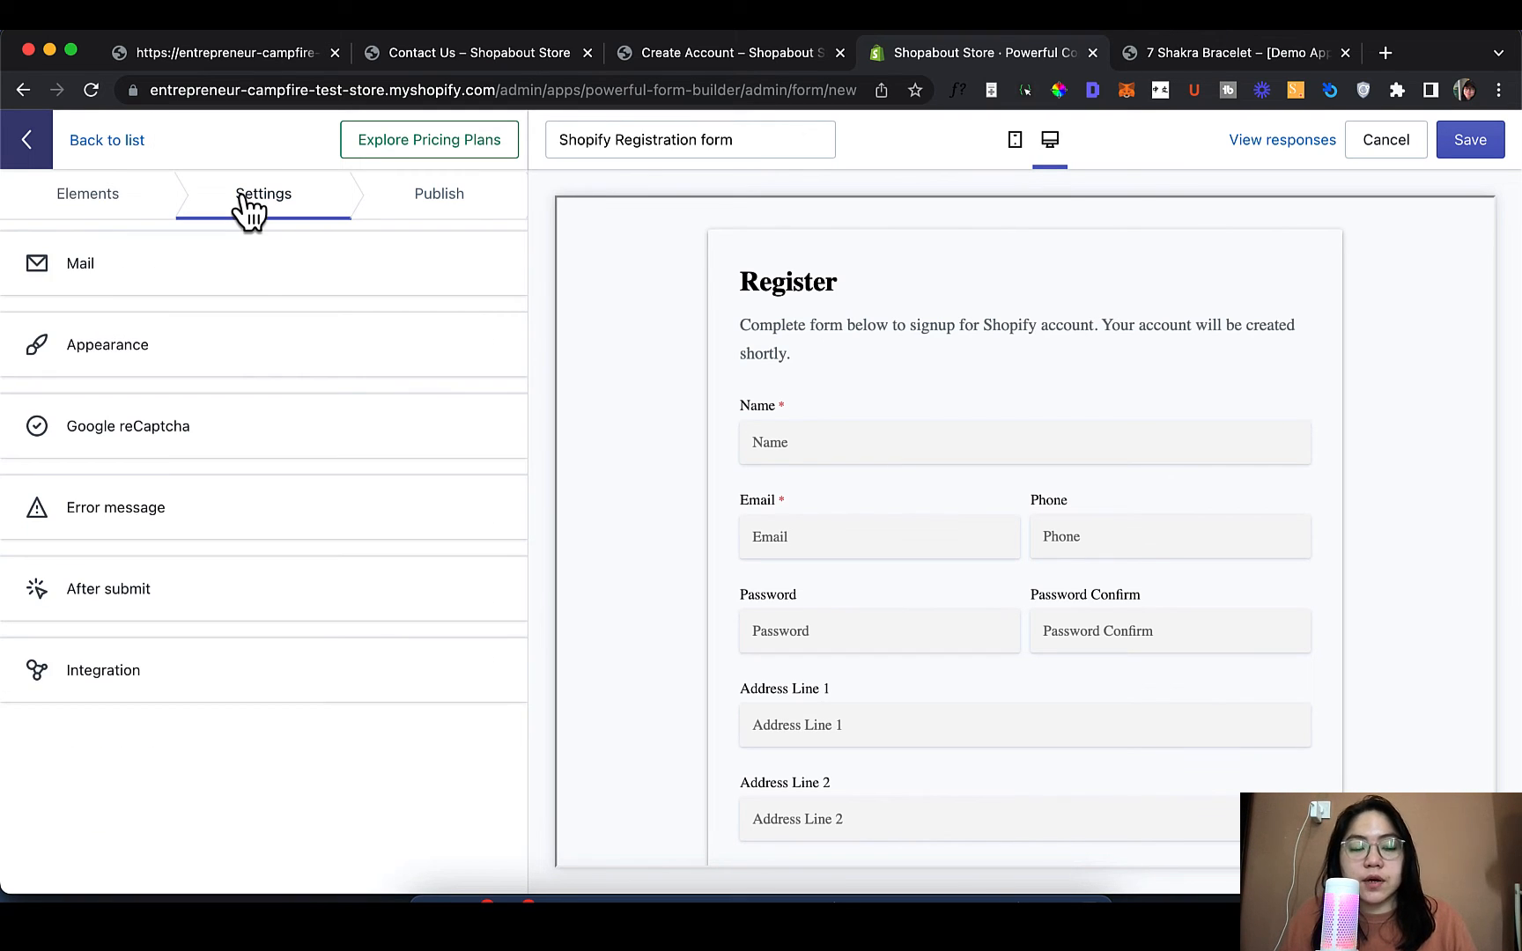
pyautogui.click(248, 269)
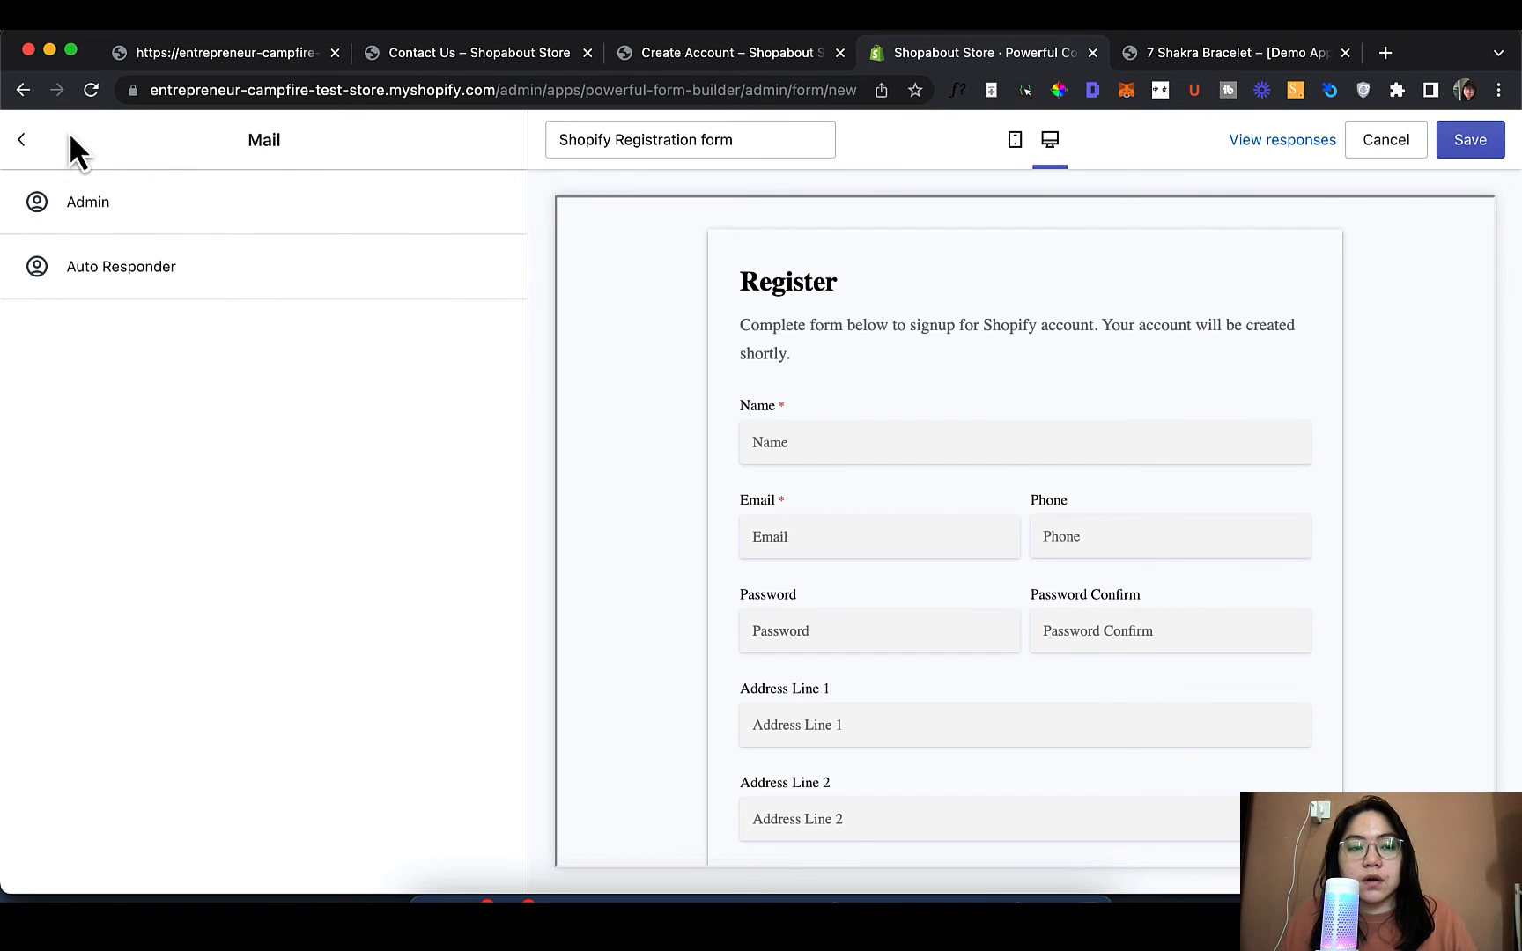
pyautogui.click(21, 141)
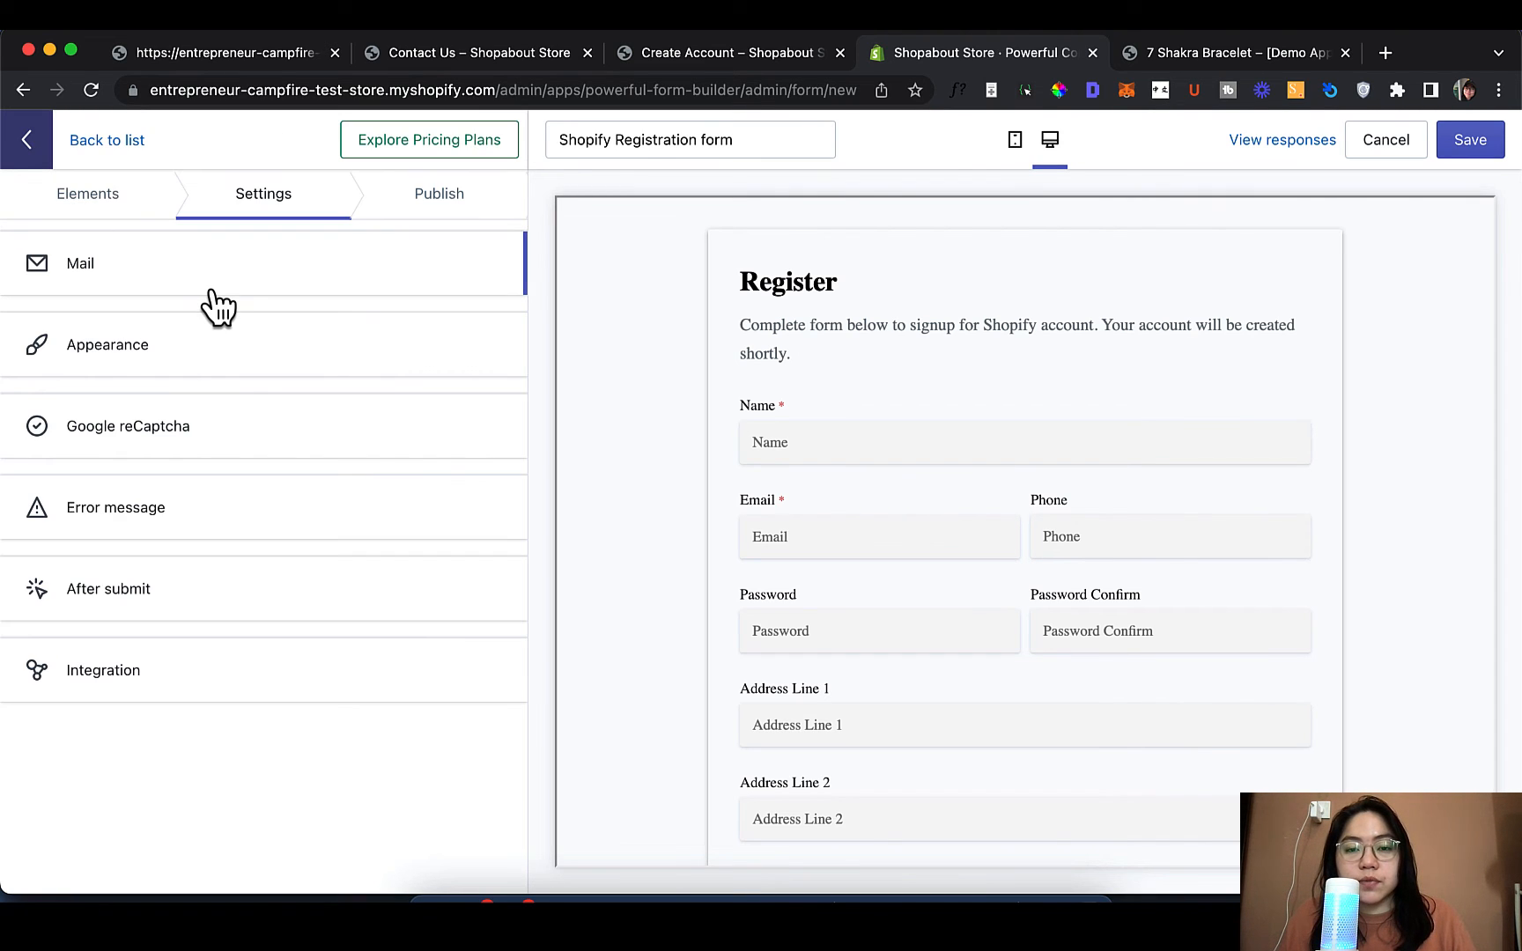
pyautogui.click(212, 292)
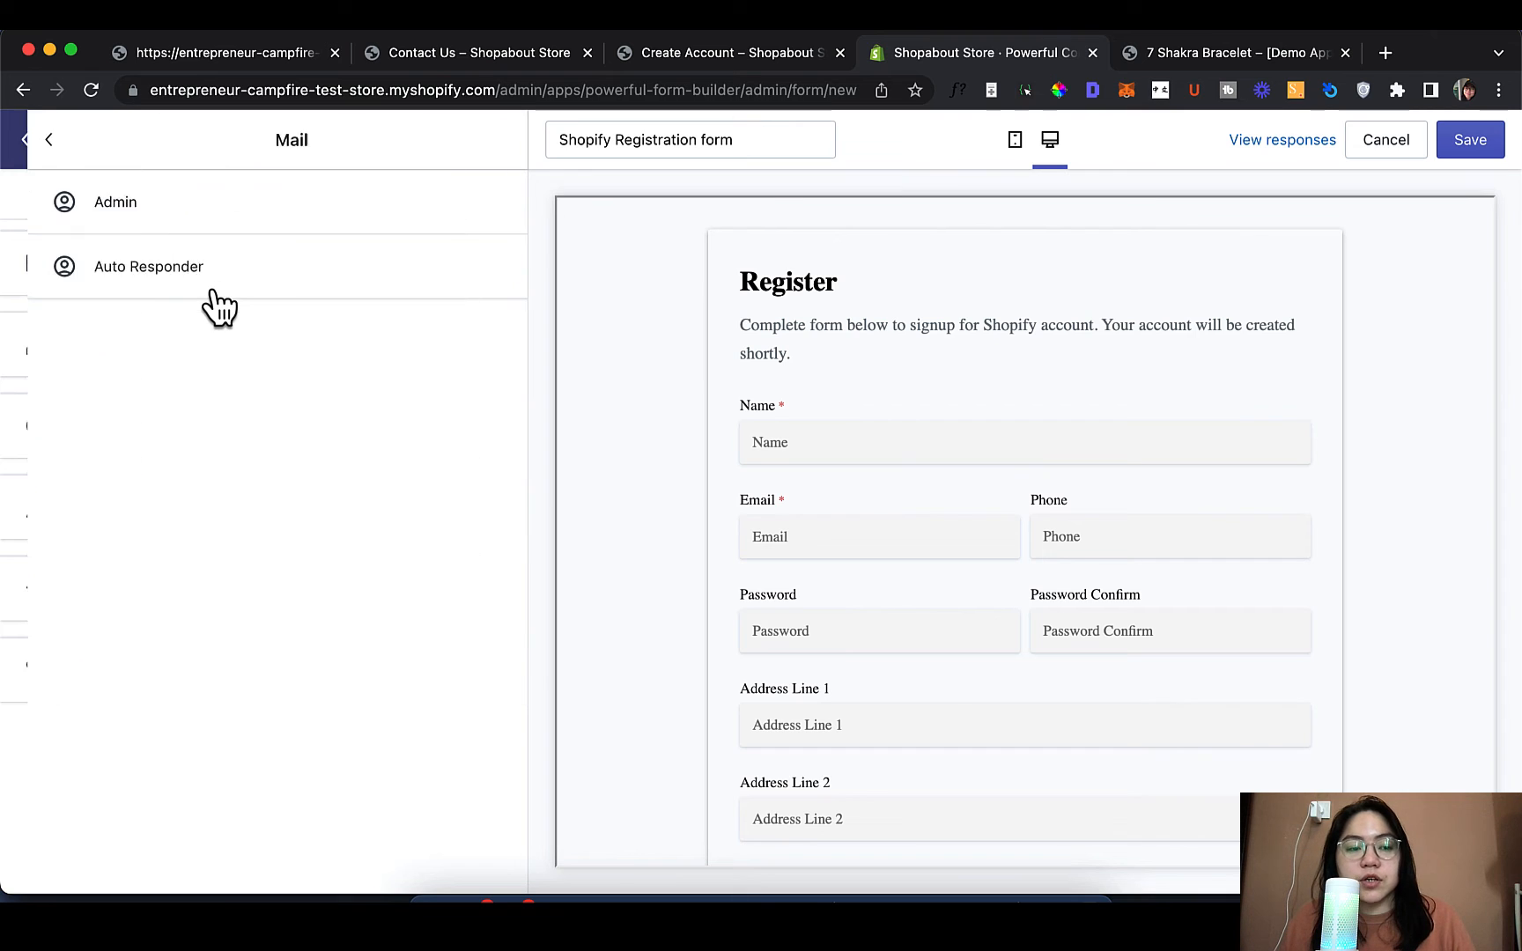
pyautogui.click(227, 222)
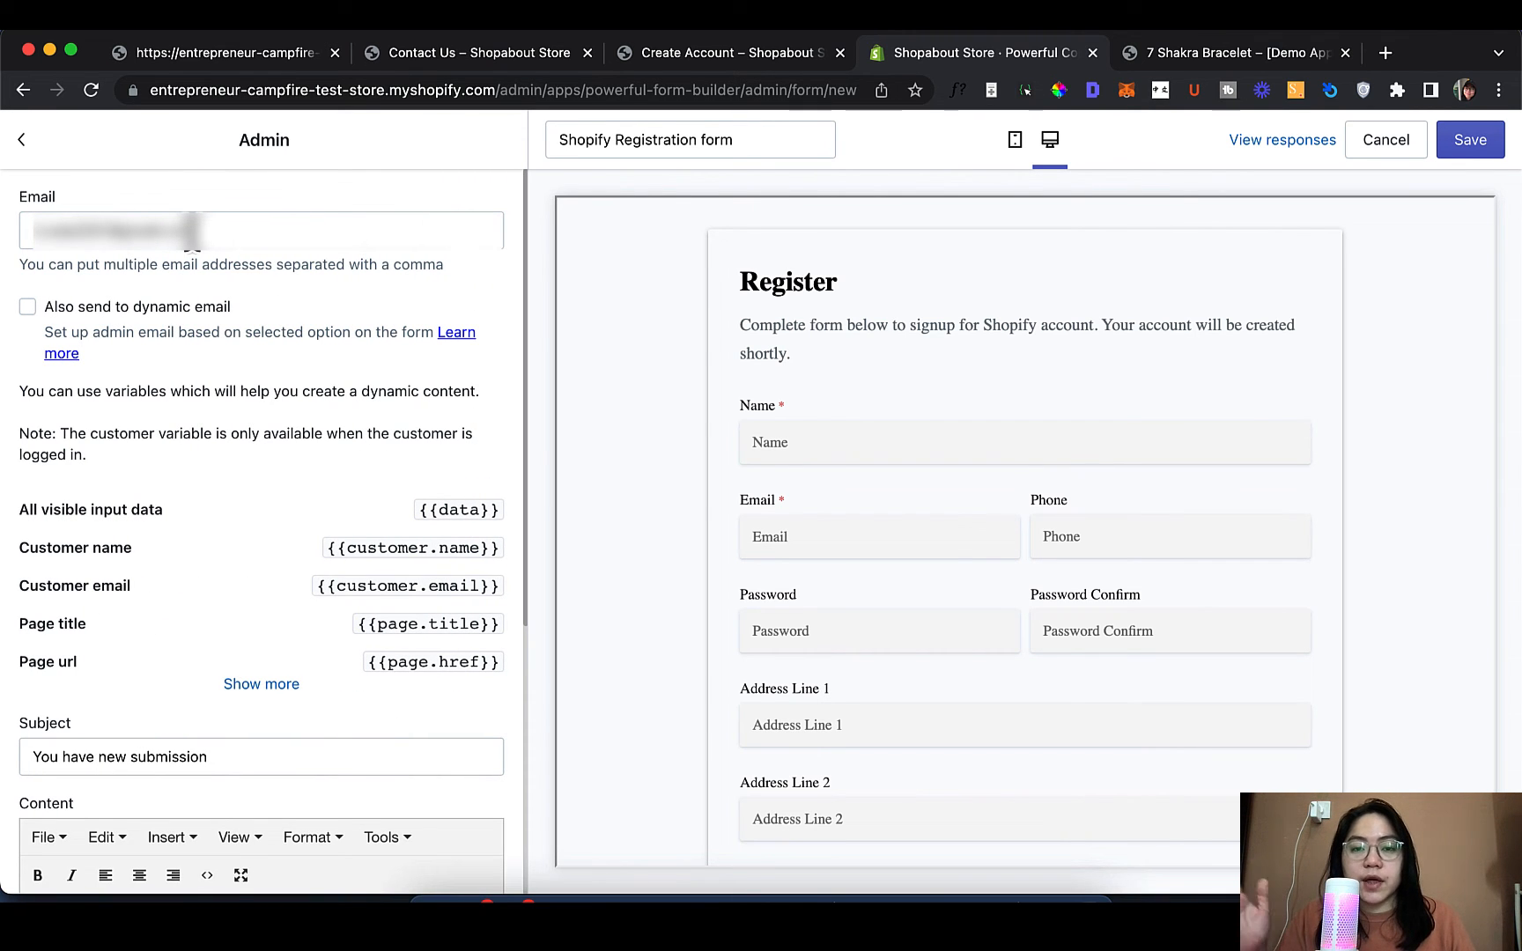
pyautogui.click(192, 232)
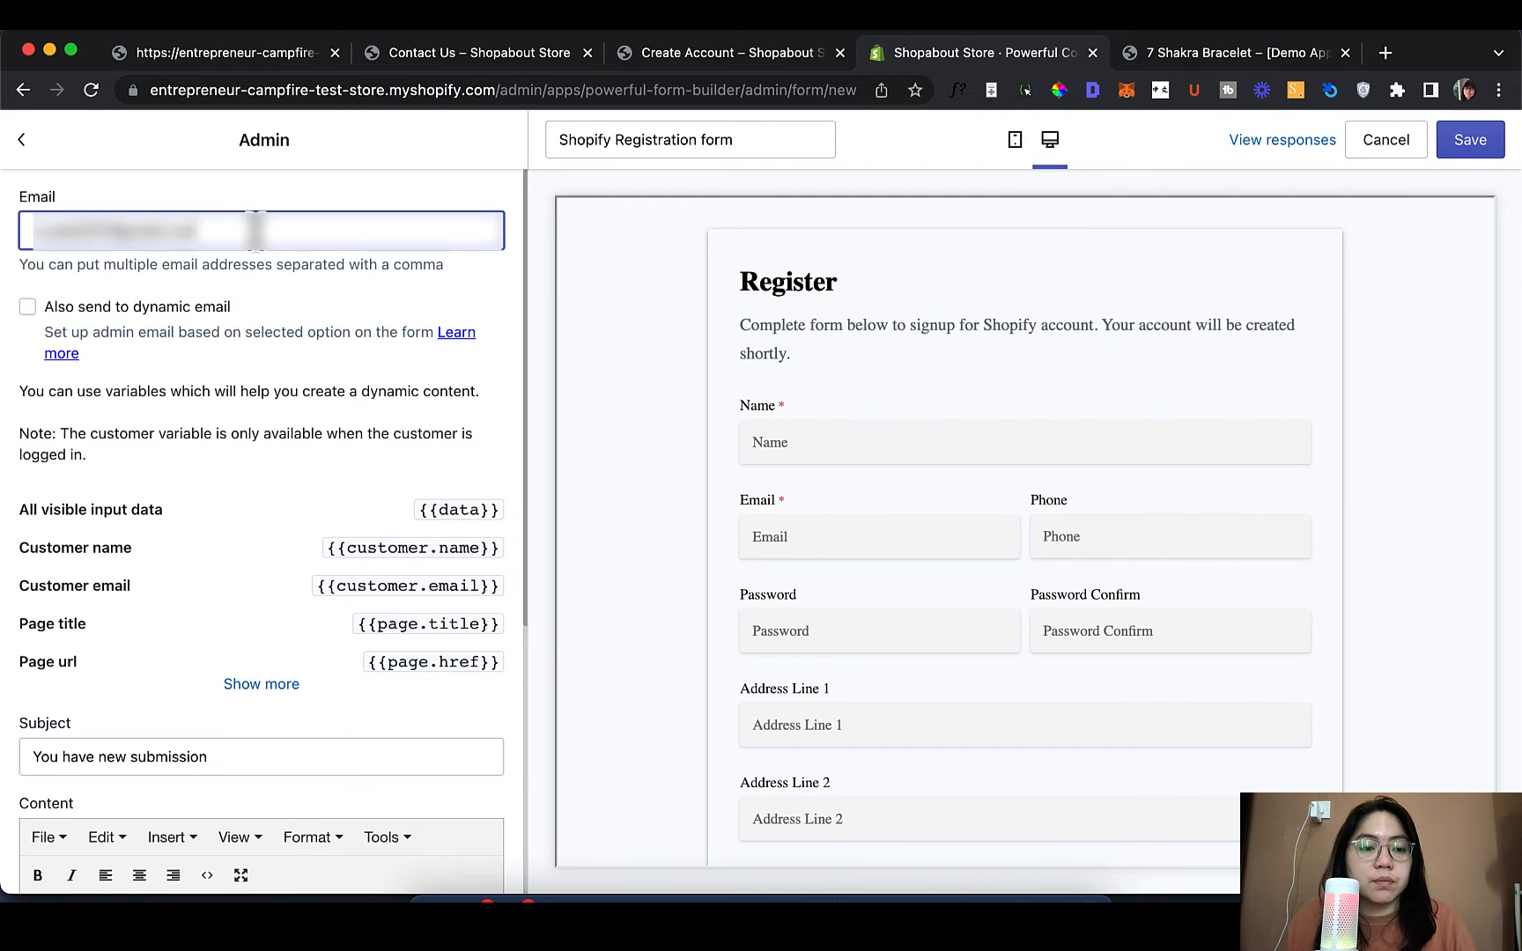
pyautogui.scroll(-5, 209, 533)
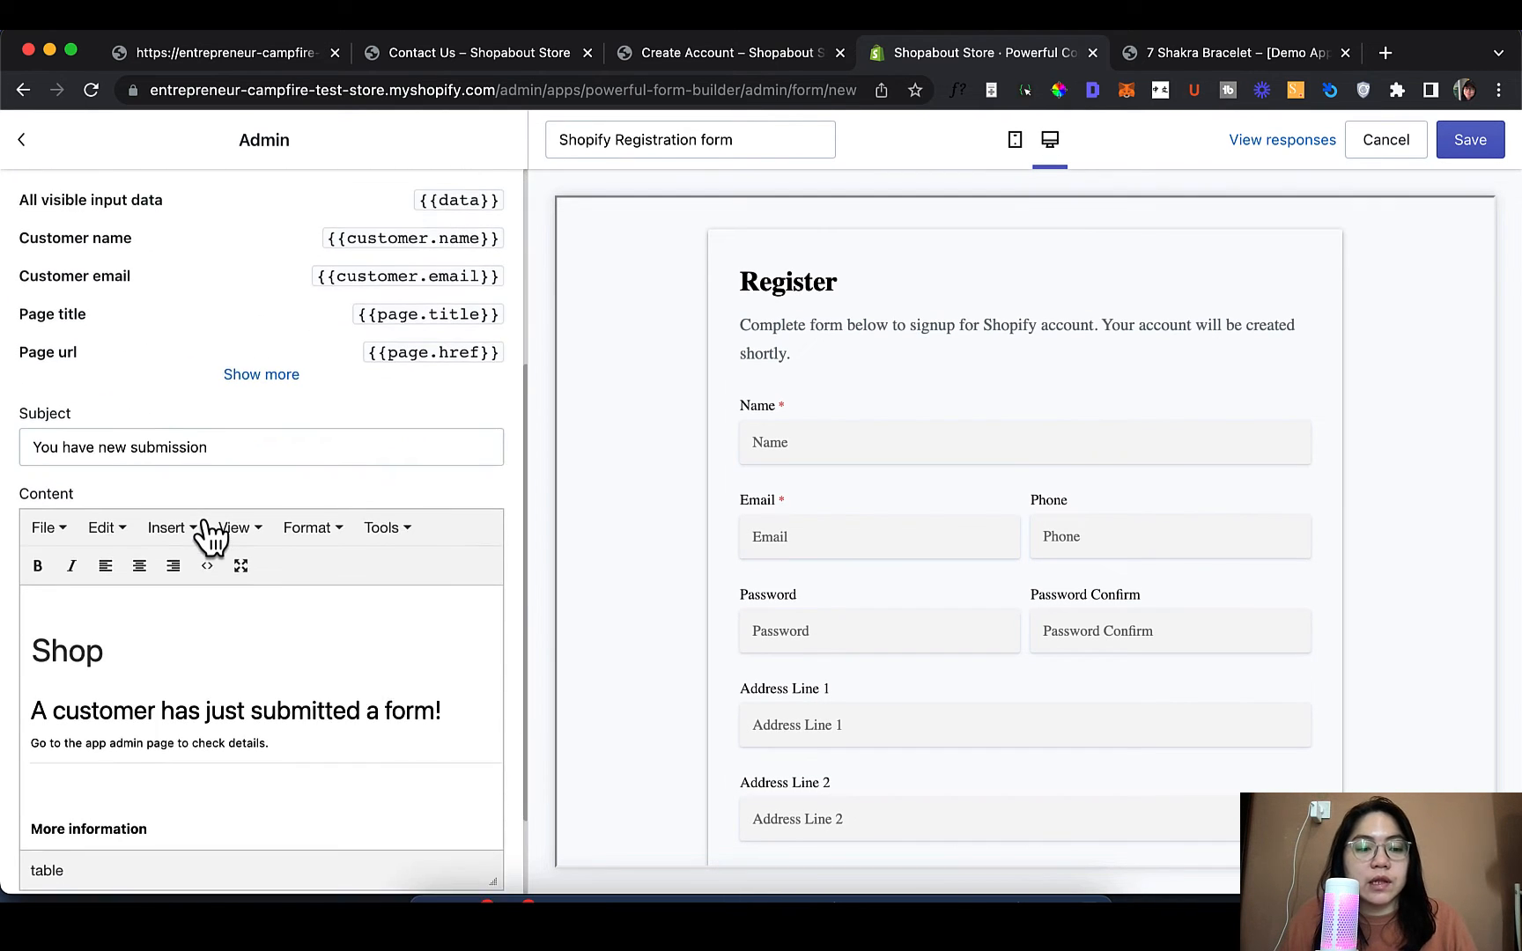
pyautogui.scroll(-2, 209, 534)
pyautogui.click(273, 350)
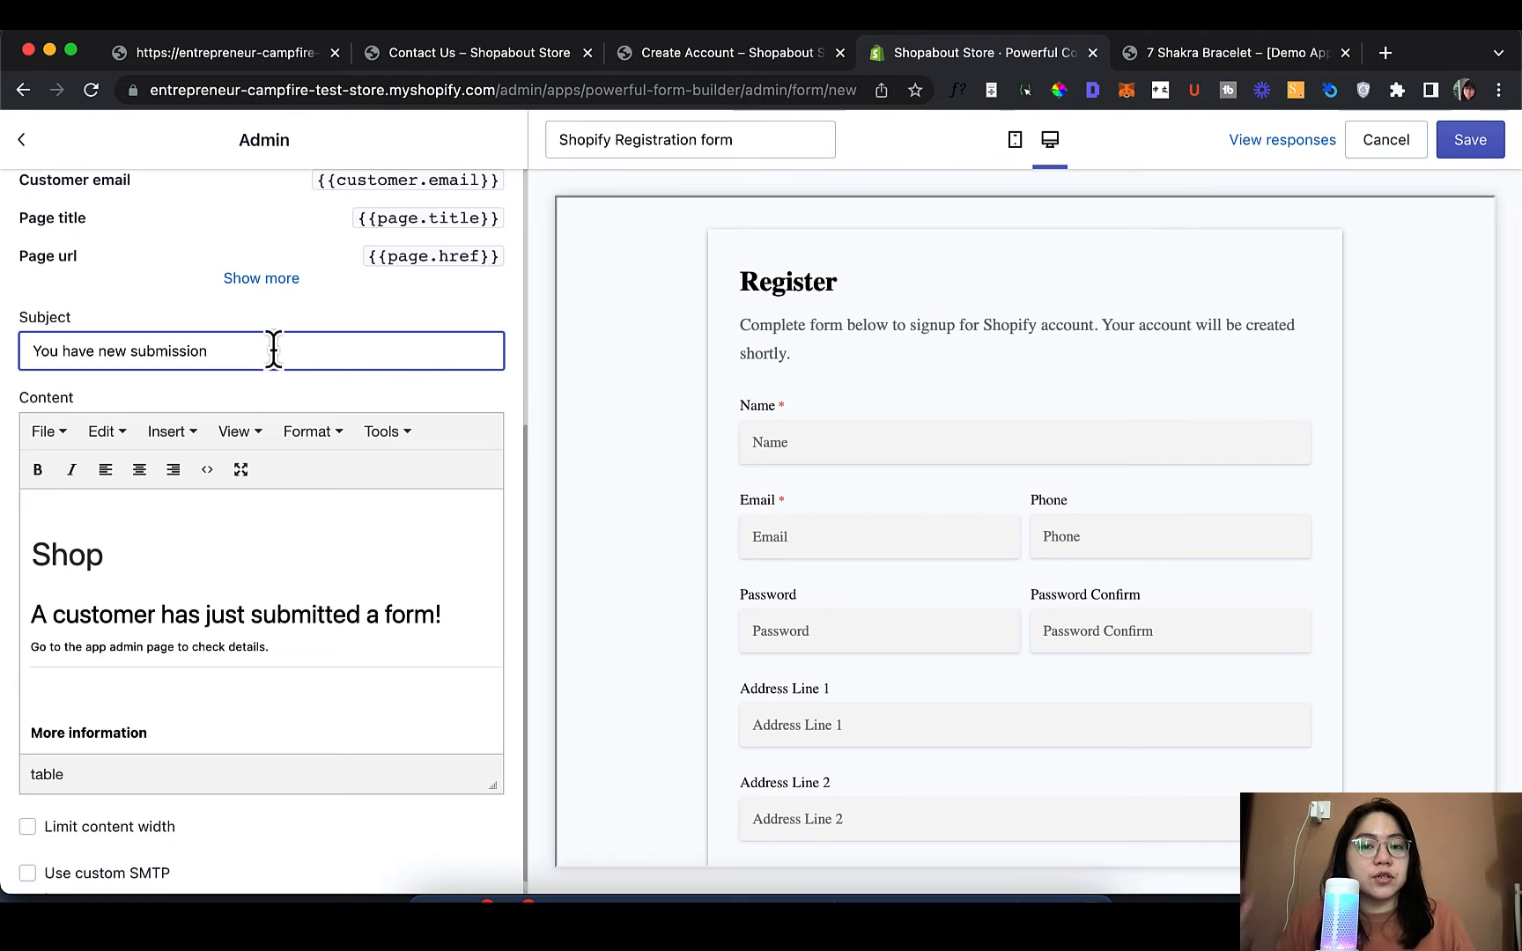
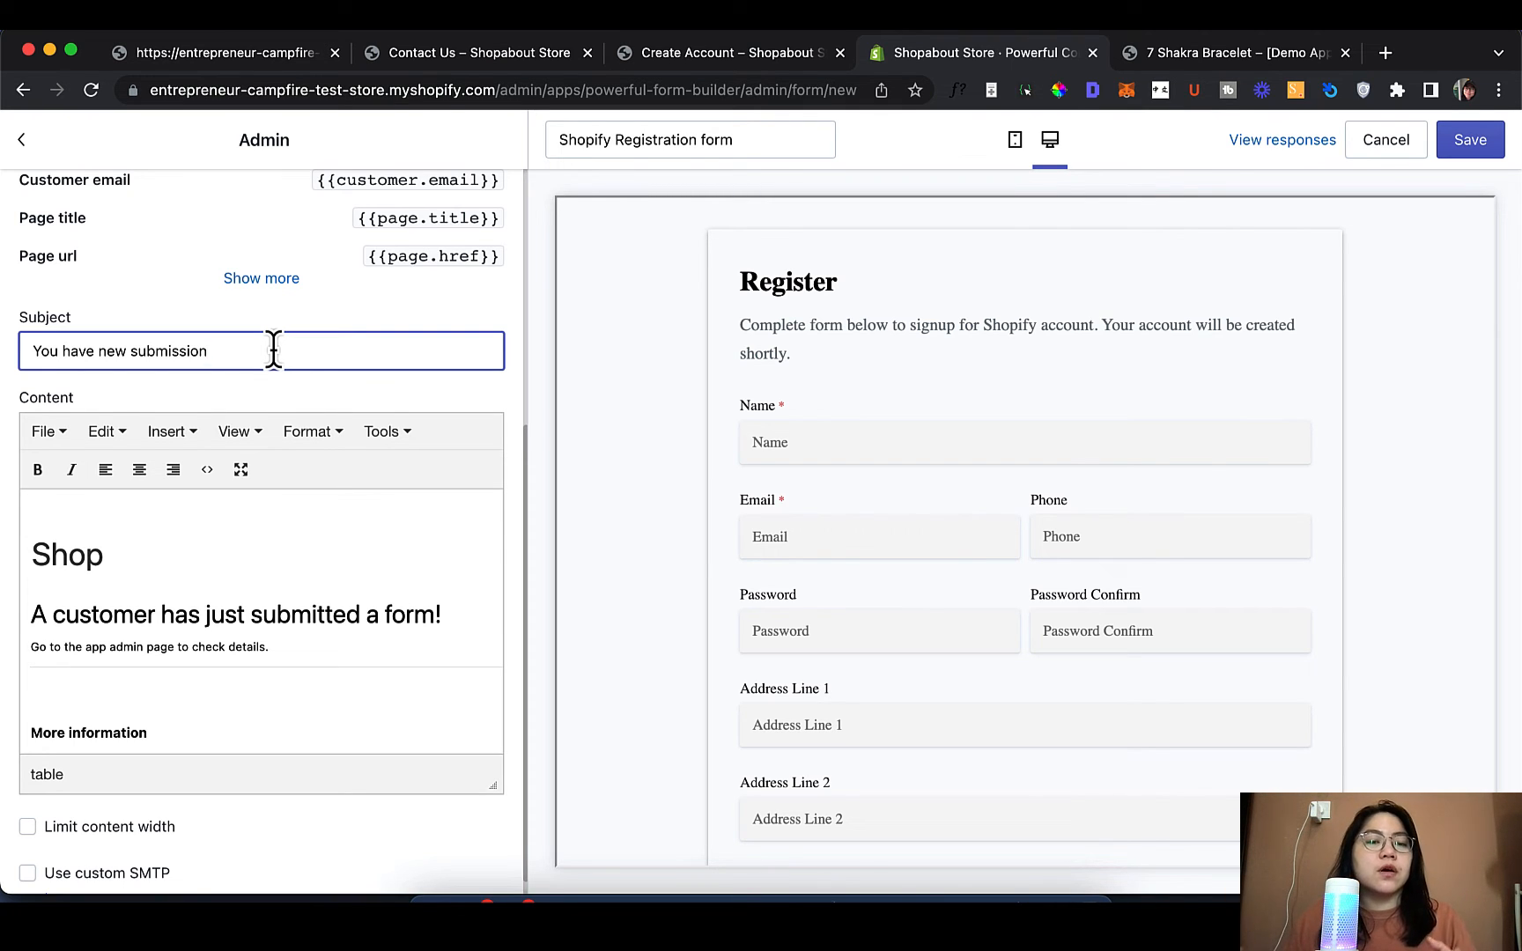
# Extend the admin email subject to 'You have new submission from {{customer.name}}' by pasting the variable
pyautogui.scroll(3, 274, 350)
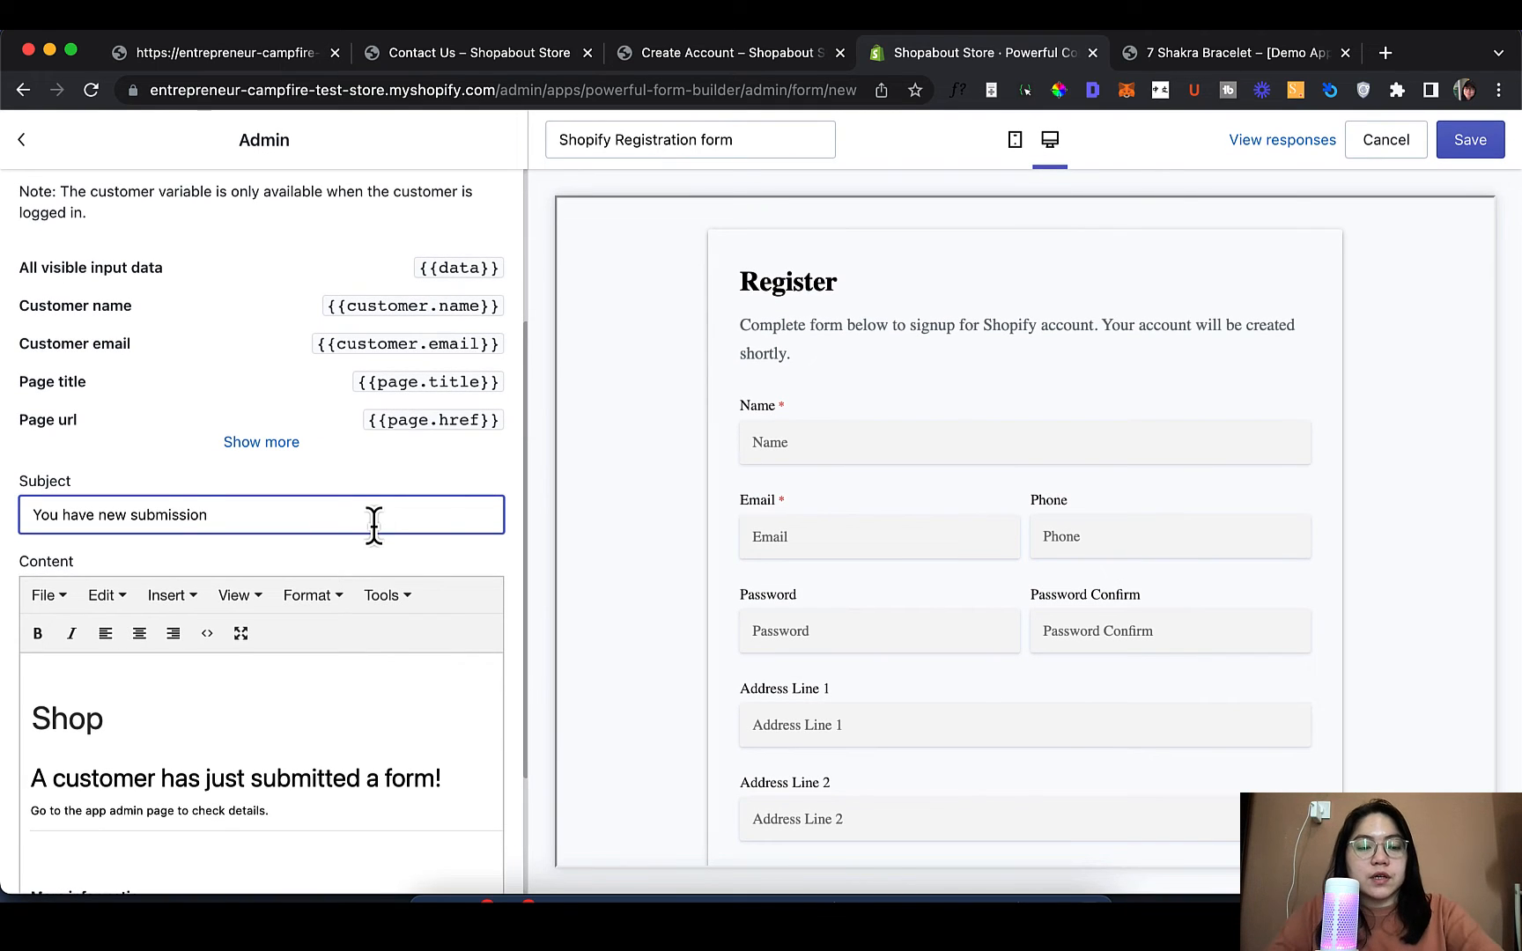
pyautogui.write('from')
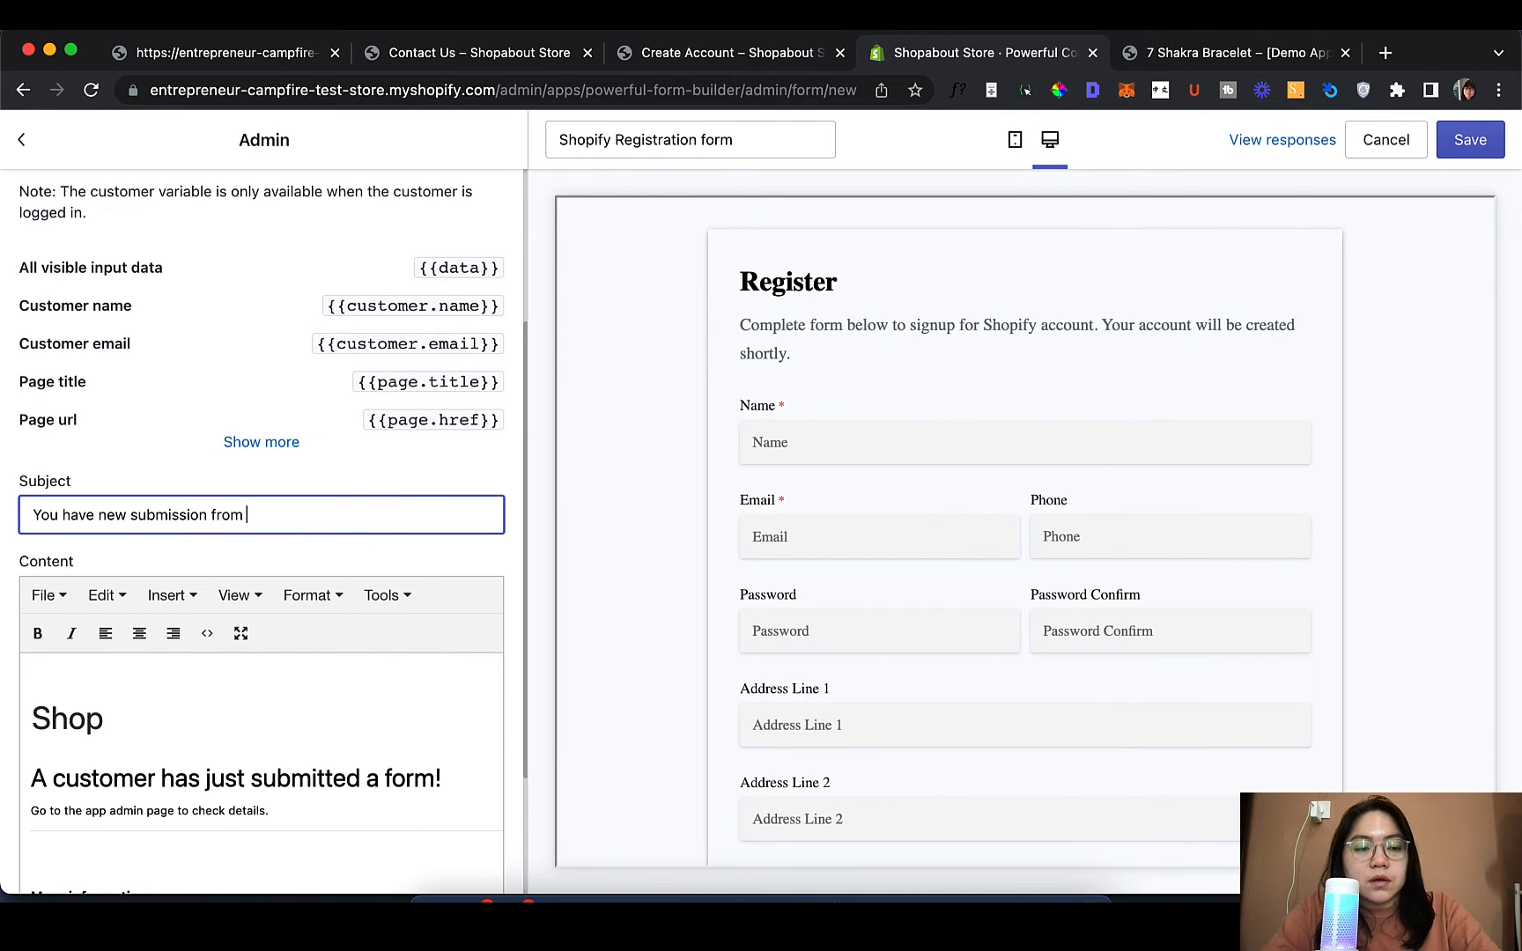
pyautogui.click(445, 308)
pyautogui.press('super+c')
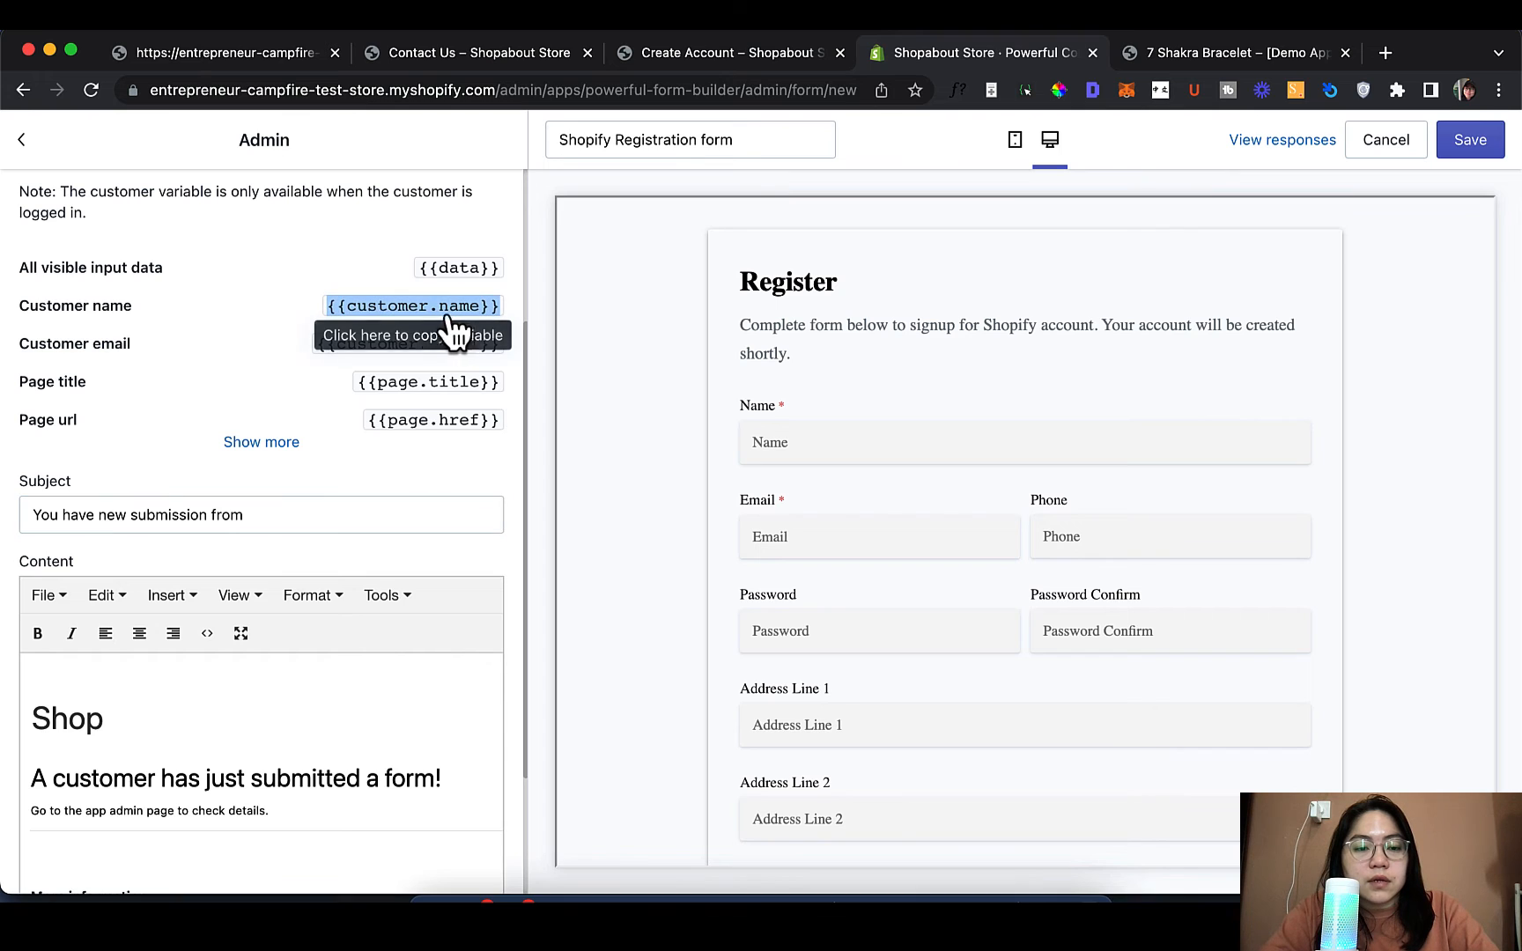
pyautogui.click(431, 515)
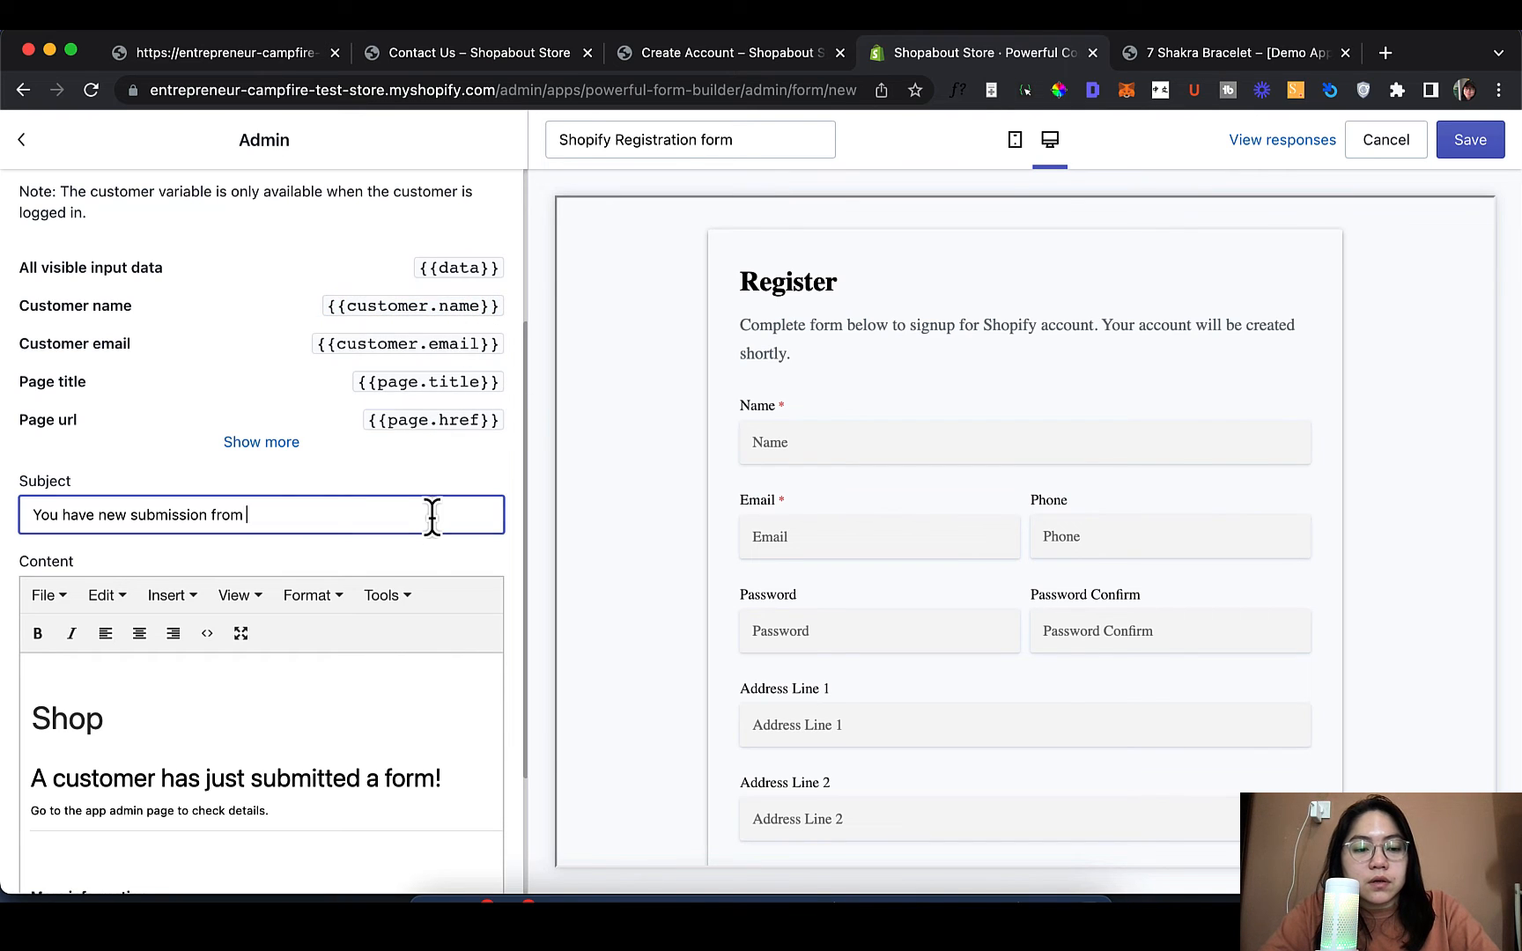
pyautogui.press('super+v')
pyautogui.click(249, 516)
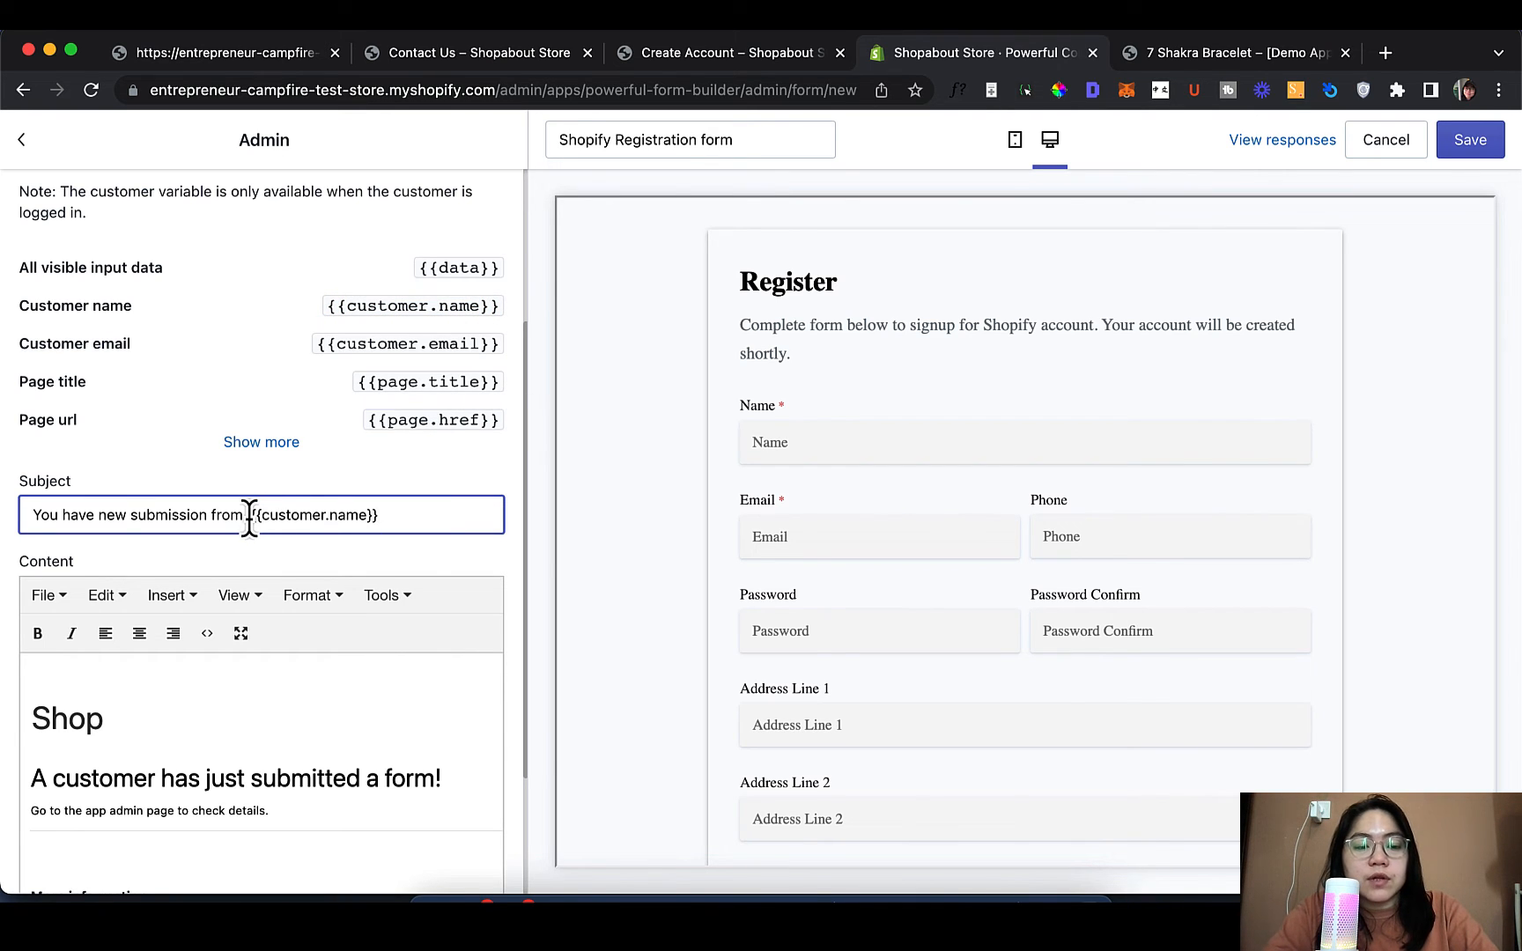
pyautogui.press('BackSpace')
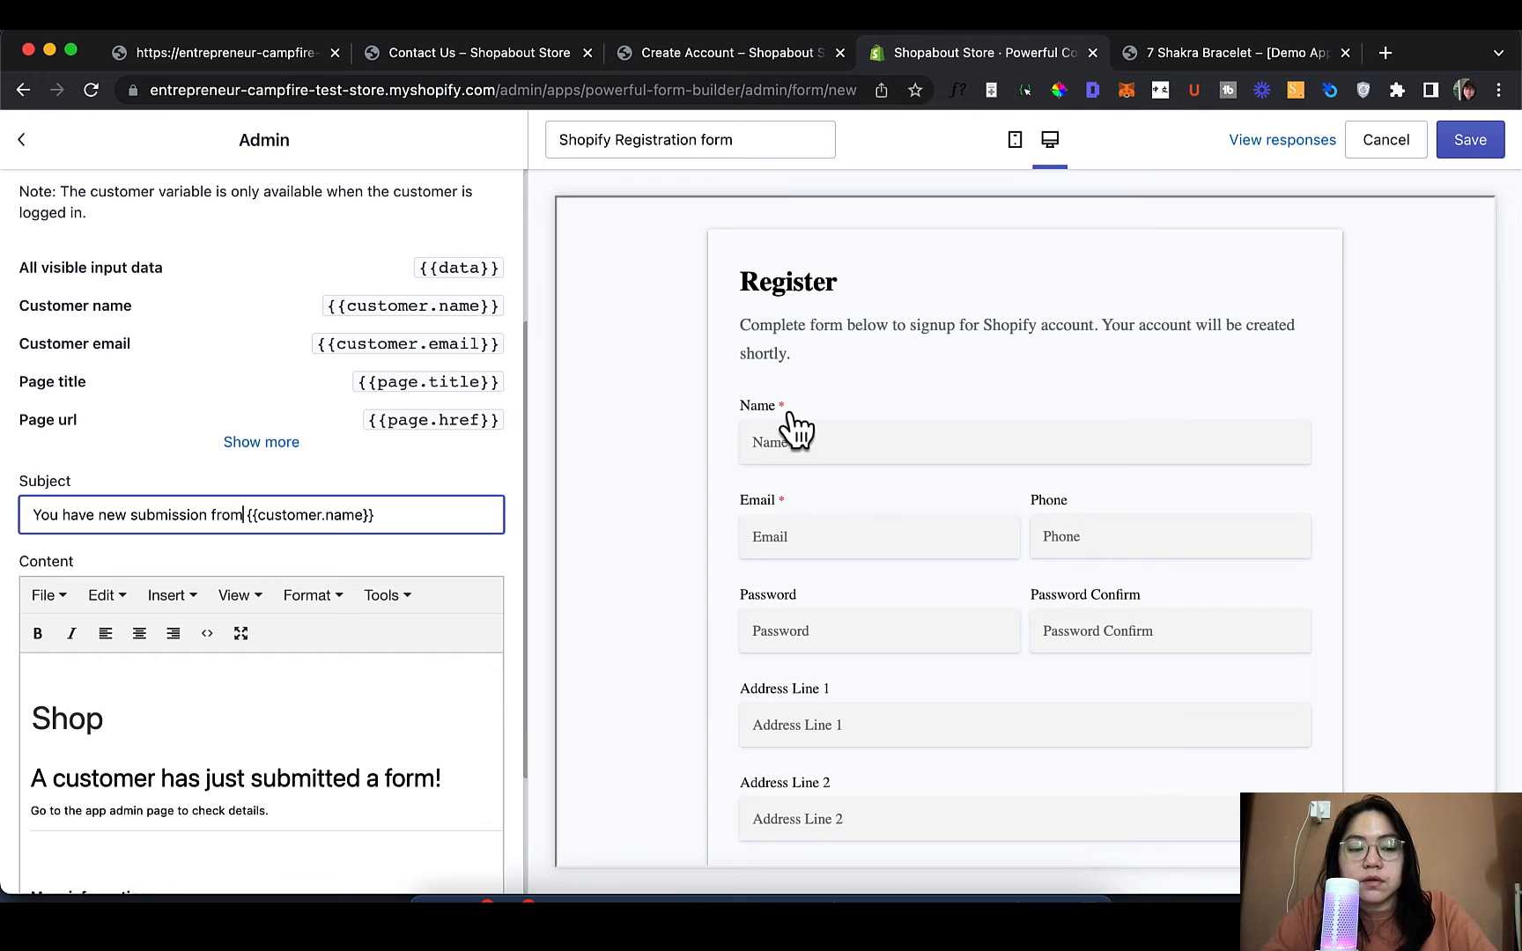
pyautogui.scroll(-3, 423, 733)
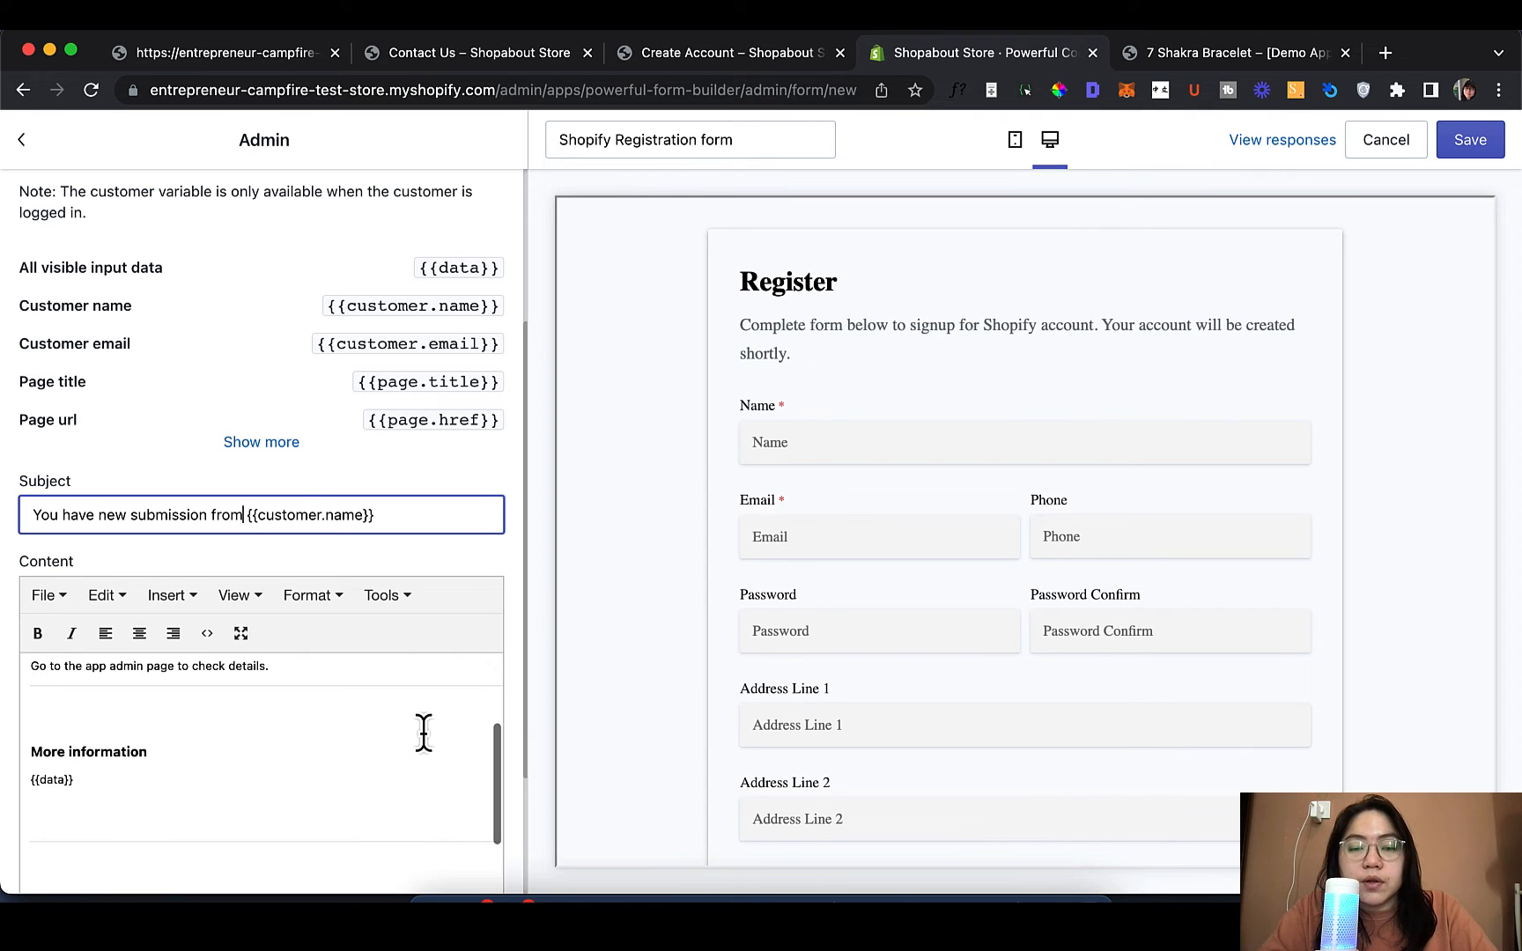
pyautogui.scroll(3, 424, 732)
pyautogui.scroll(-2, 453, 568)
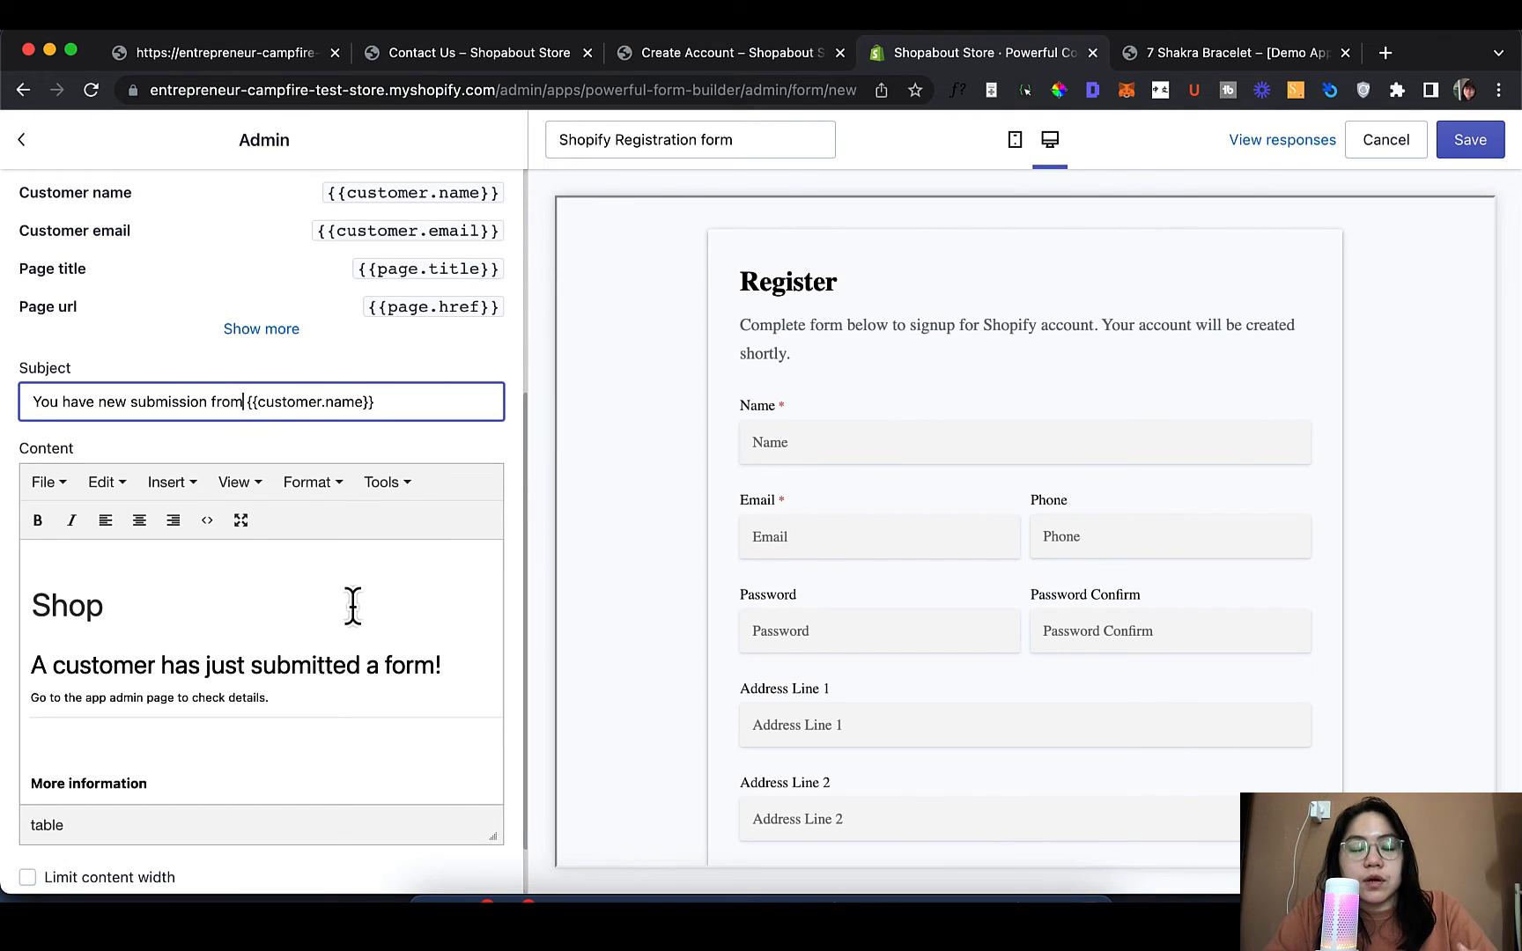
pyautogui.scroll(5, 353, 606)
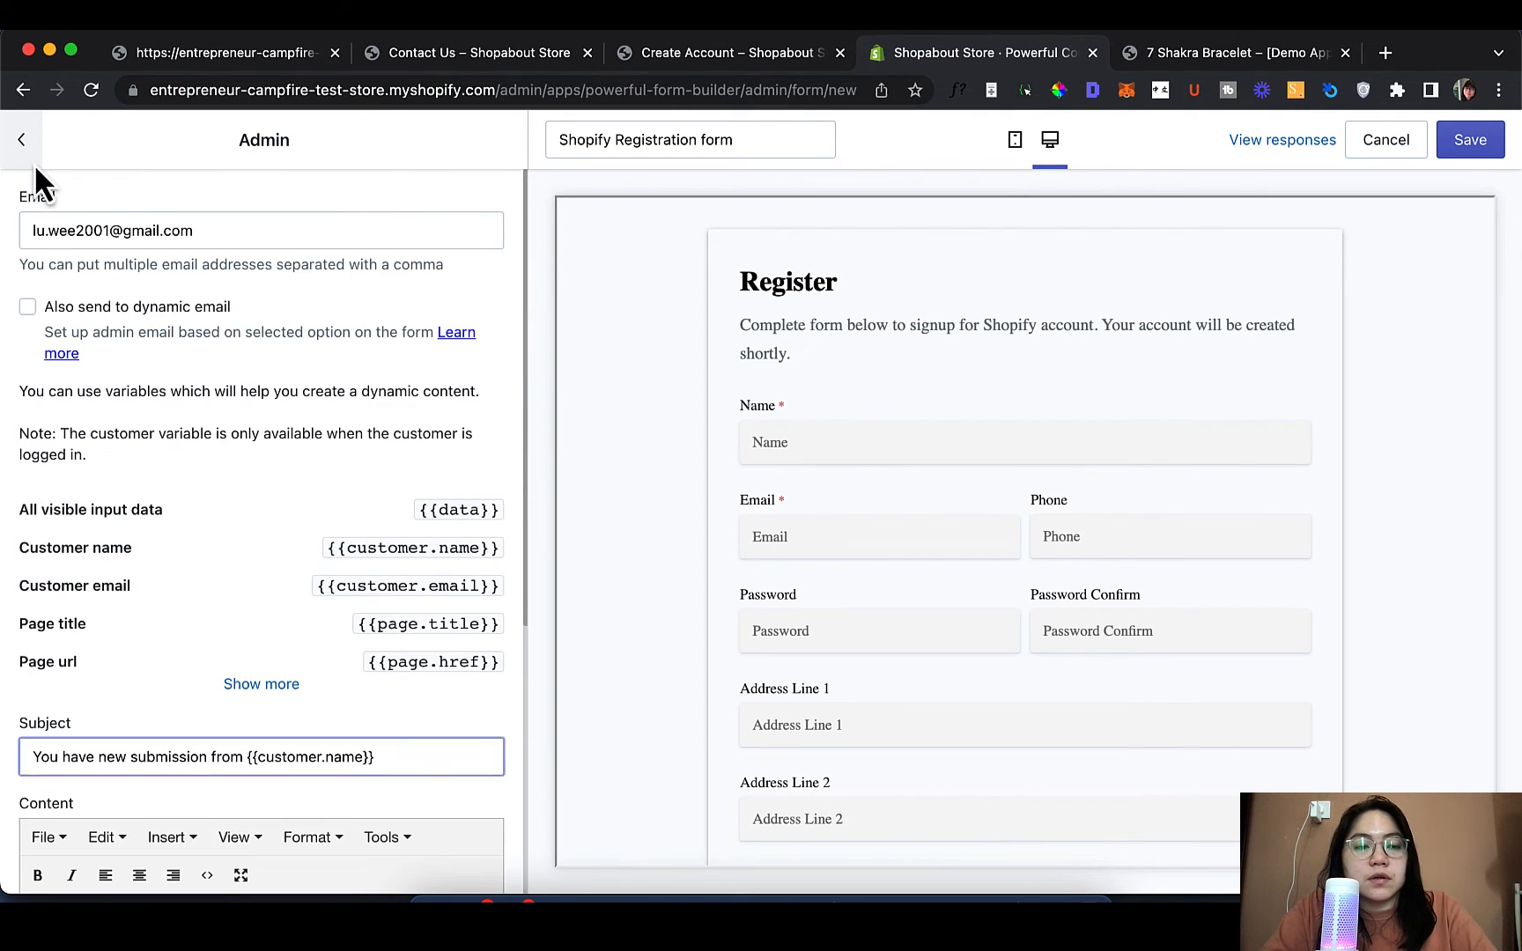
pyautogui.click(33, 162)
# Go to the form's Appearance settings
pyautogui.click(21, 141)
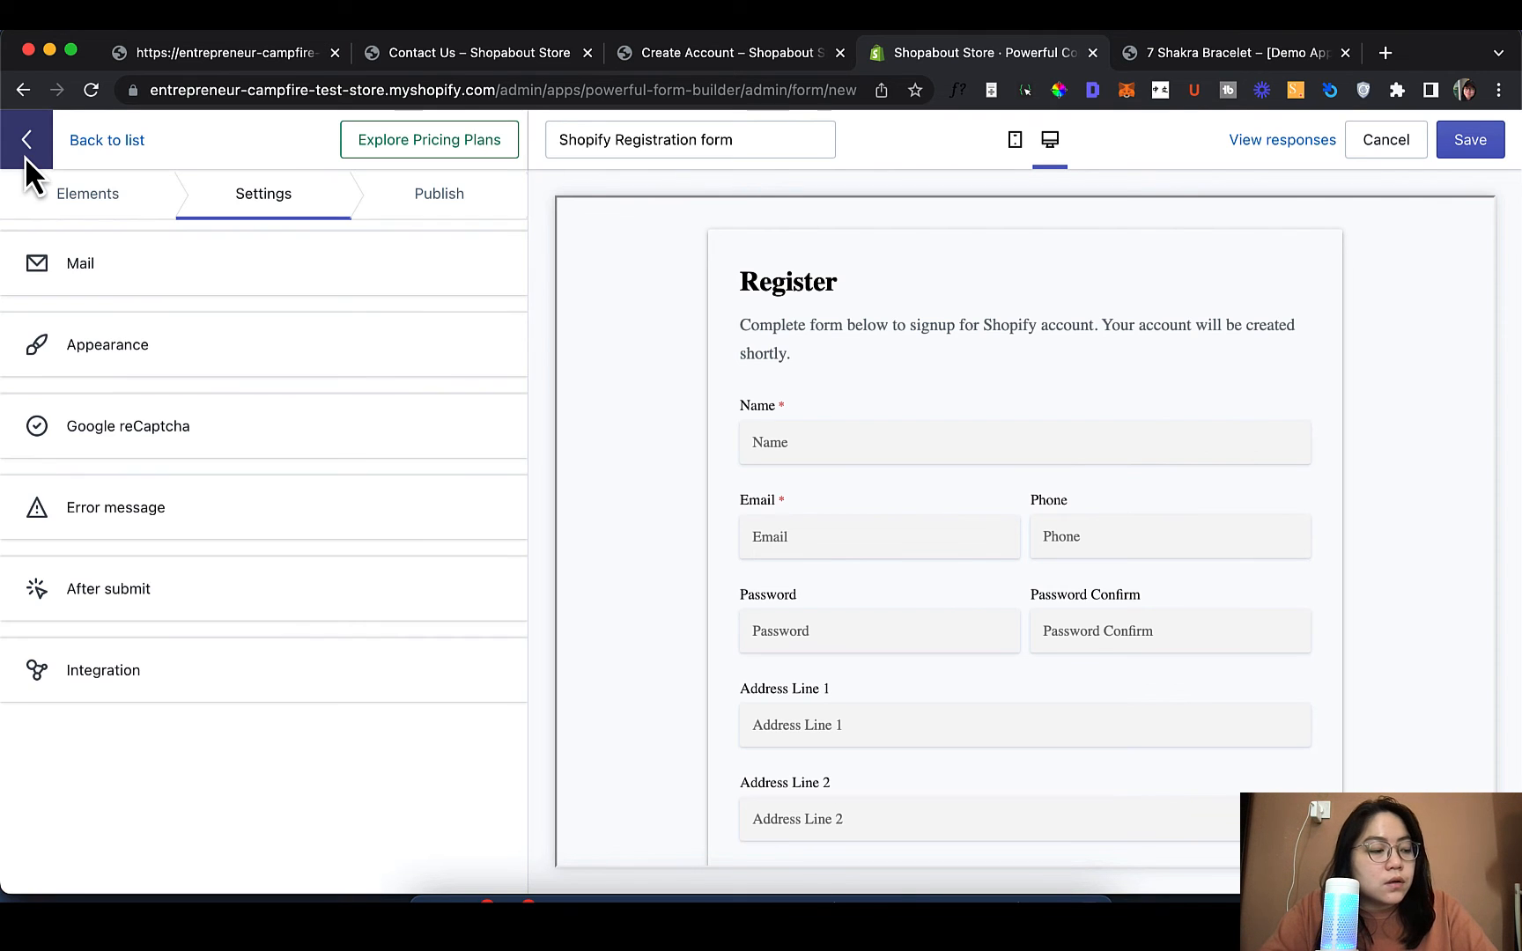
pyautogui.click(236, 368)
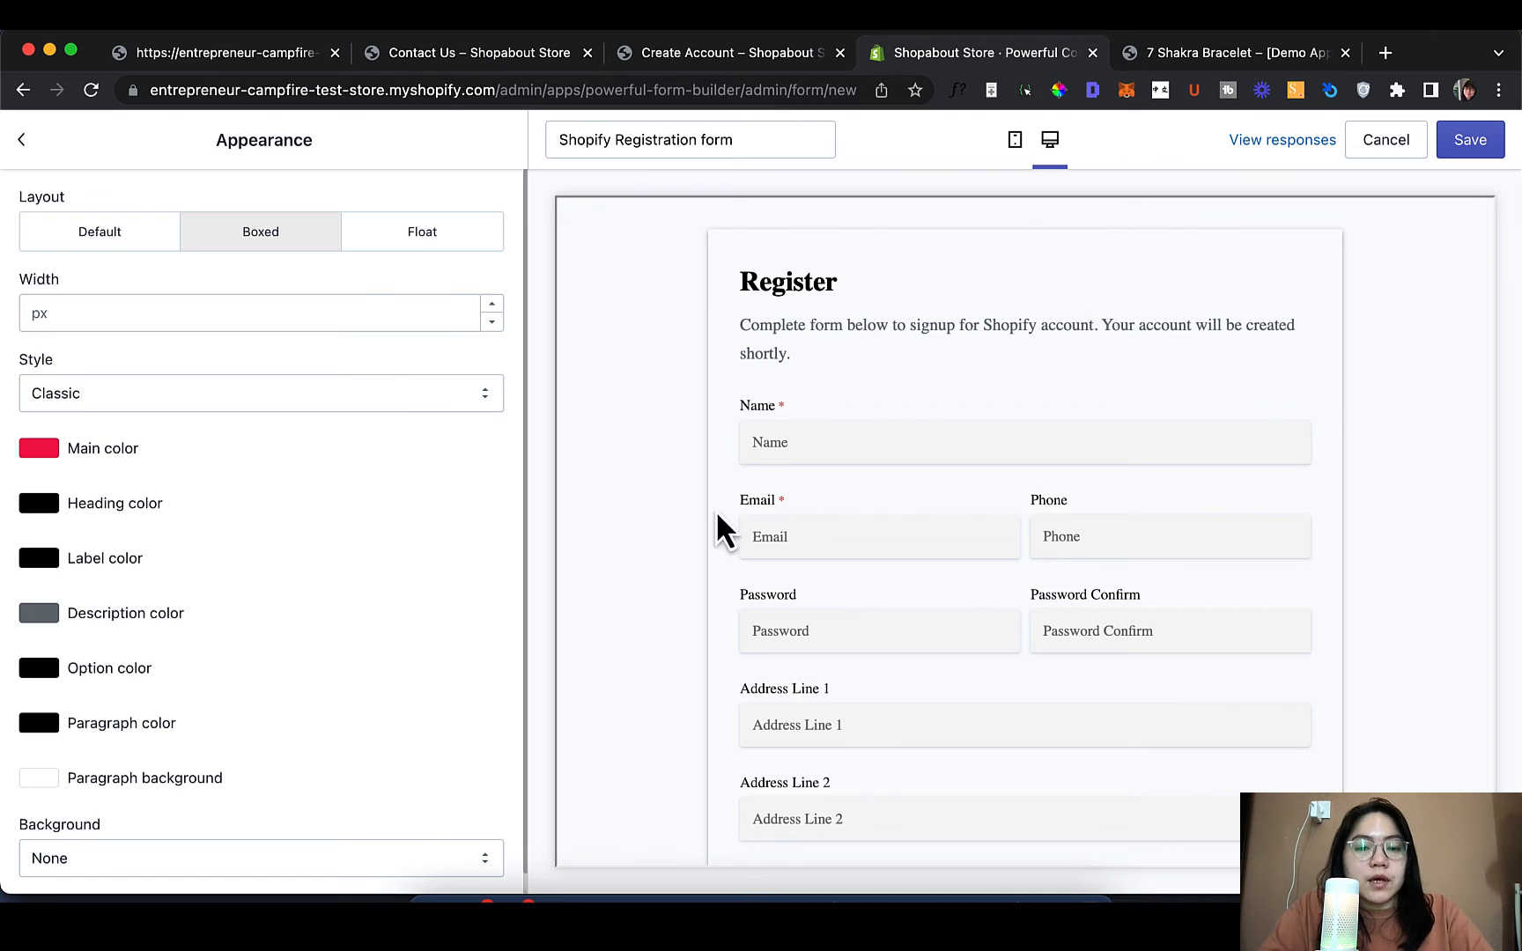
pyautogui.scroll(-2, 727, 520)
pyautogui.scroll(-5, 728, 521)
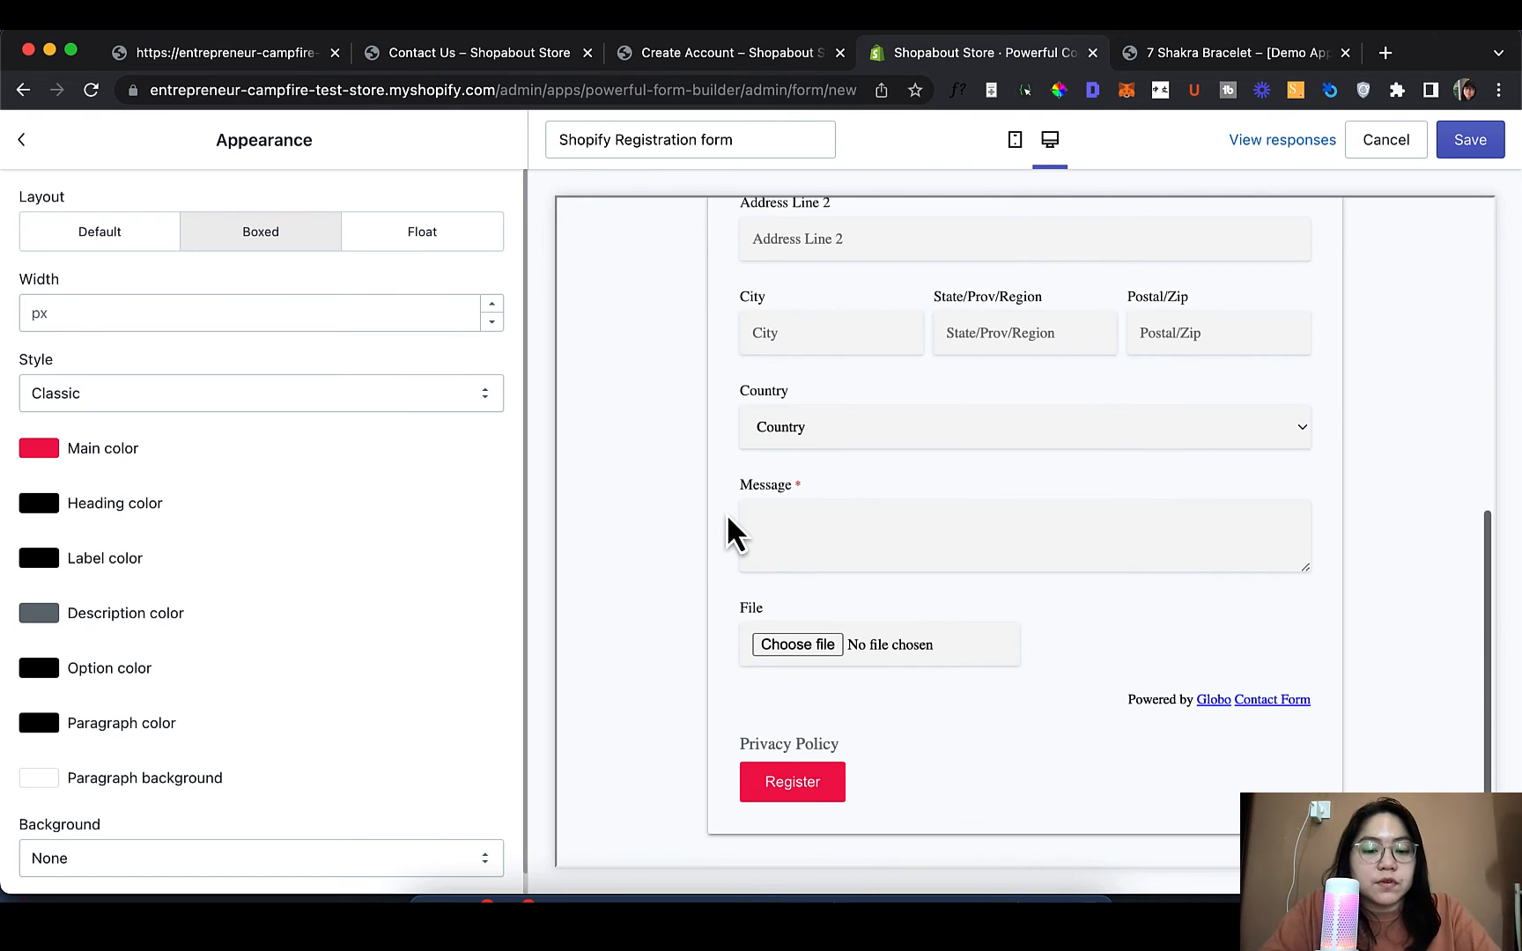
# Try several main colours and settle on bright red F6094E
pyautogui.click(27, 453)
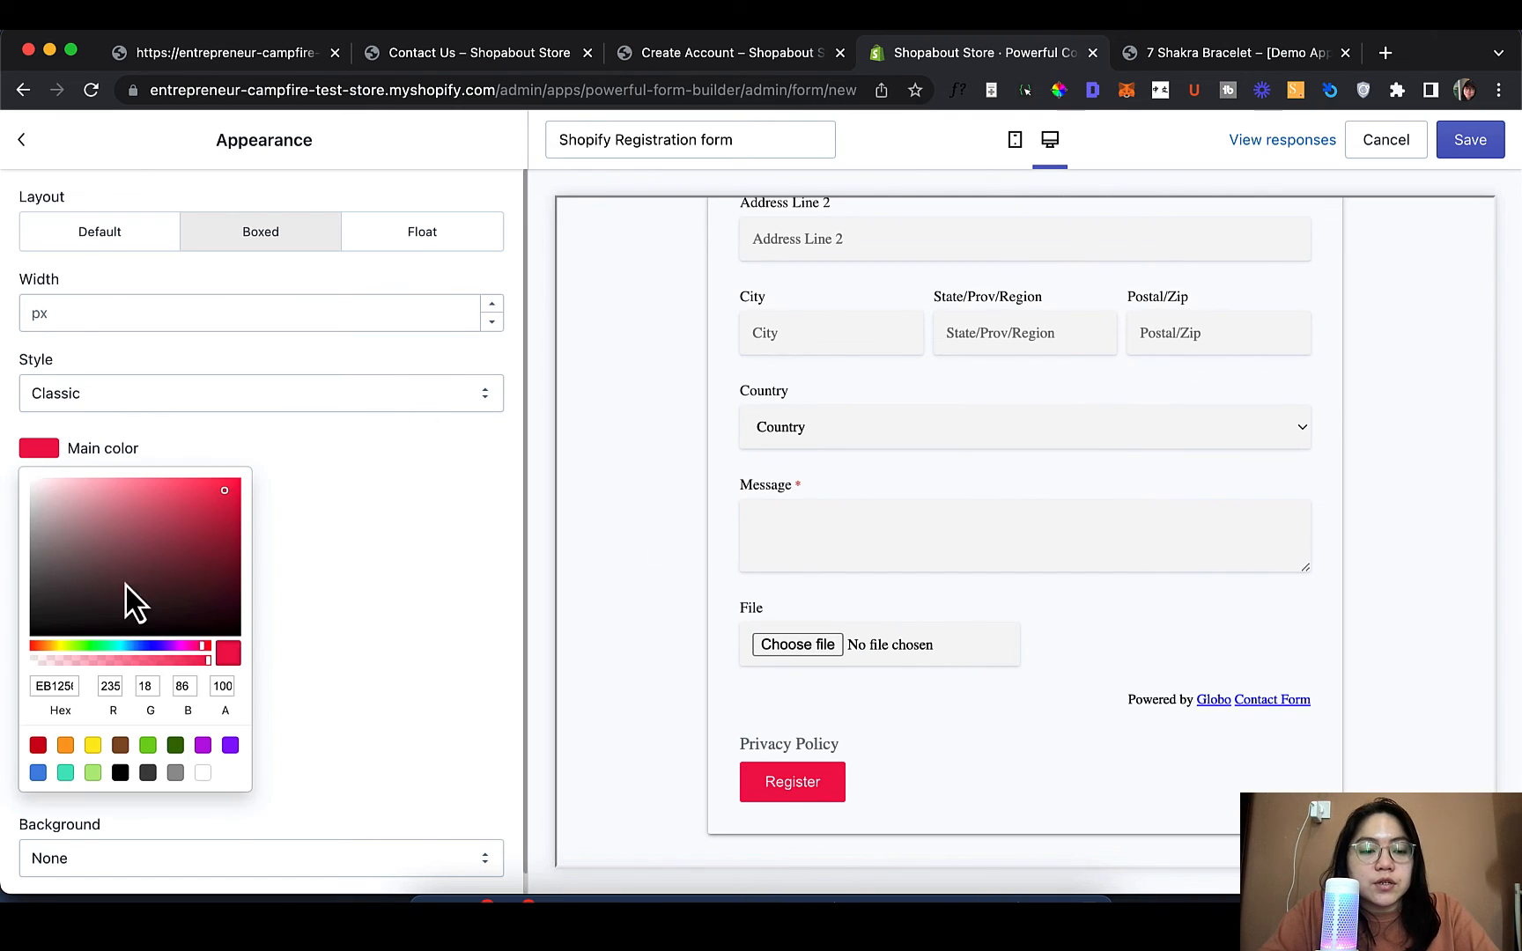
pyautogui.click(139, 595)
pyautogui.click(51, 595)
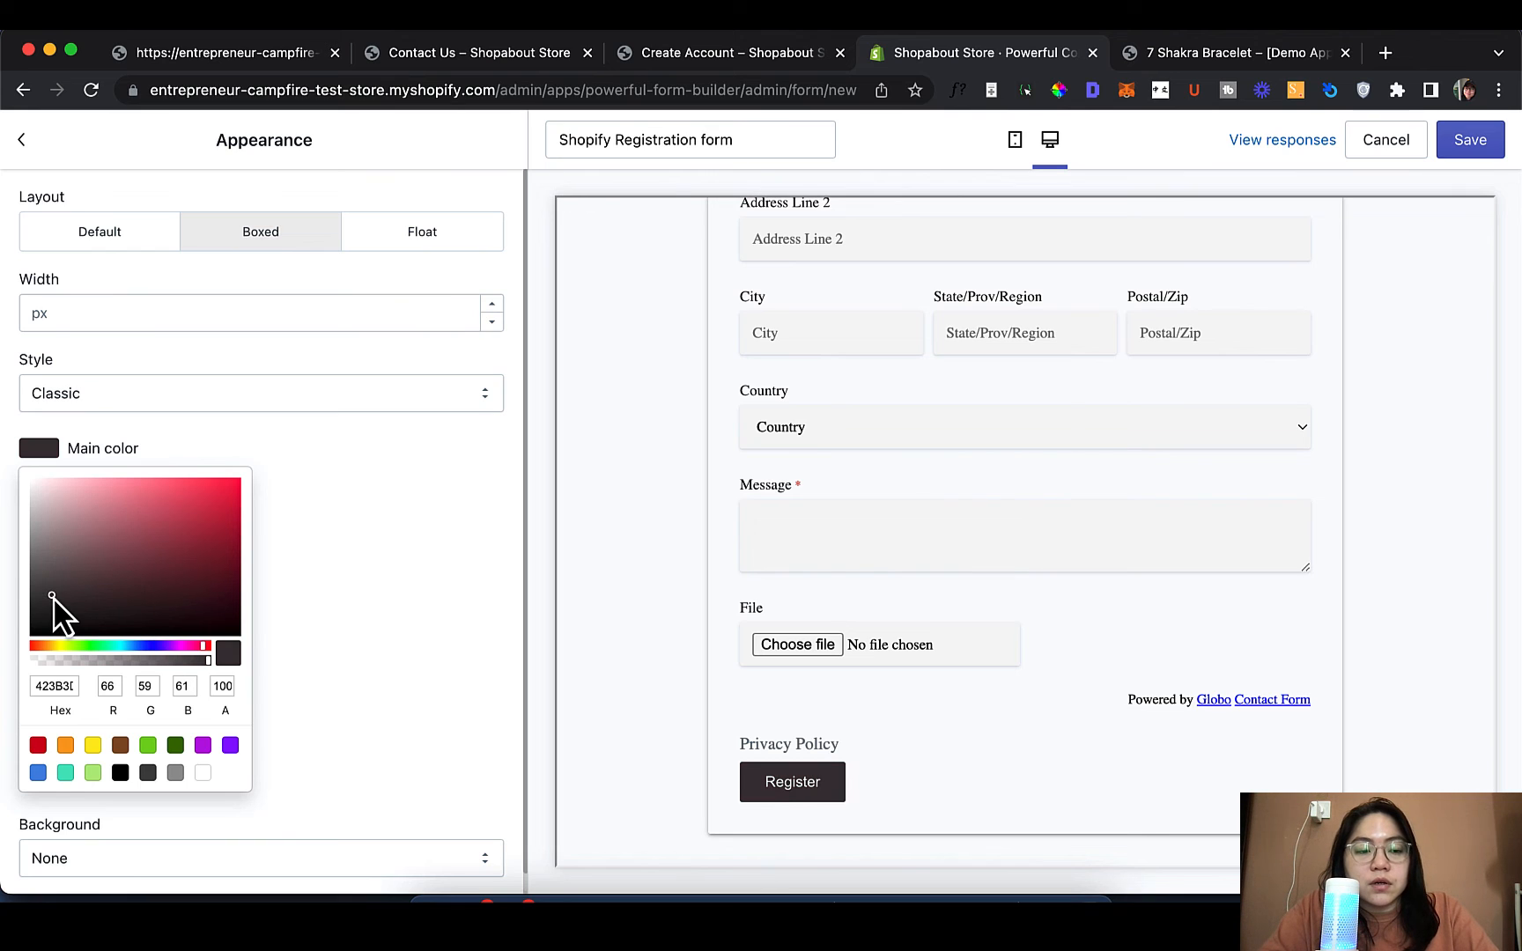
pyautogui.click(163, 536)
pyautogui.click(203, 536)
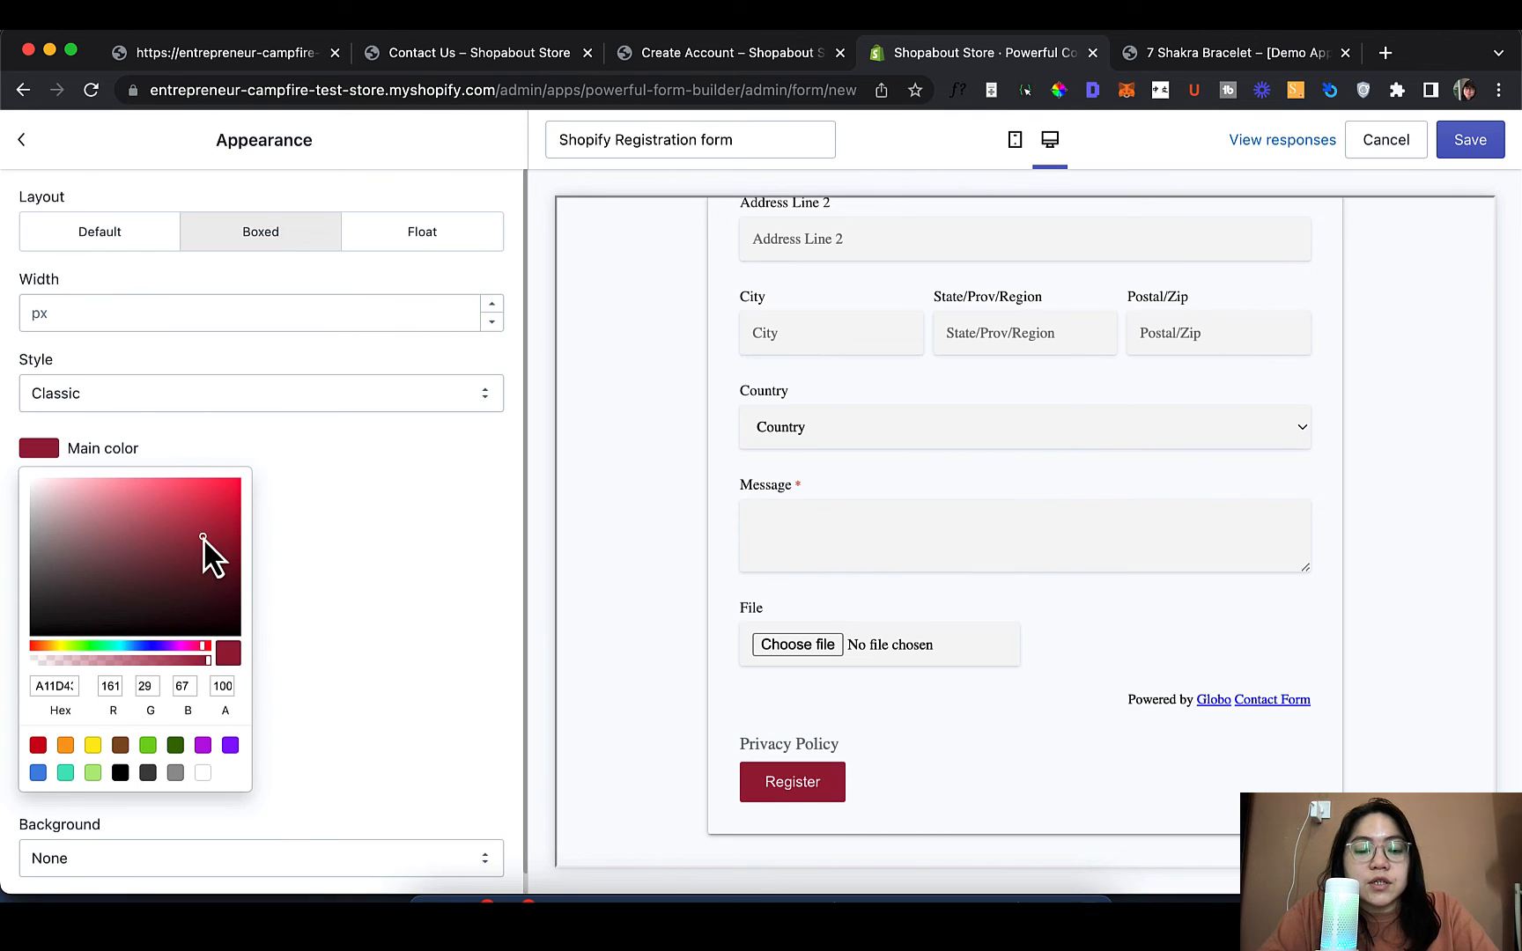
pyautogui.click(222, 588)
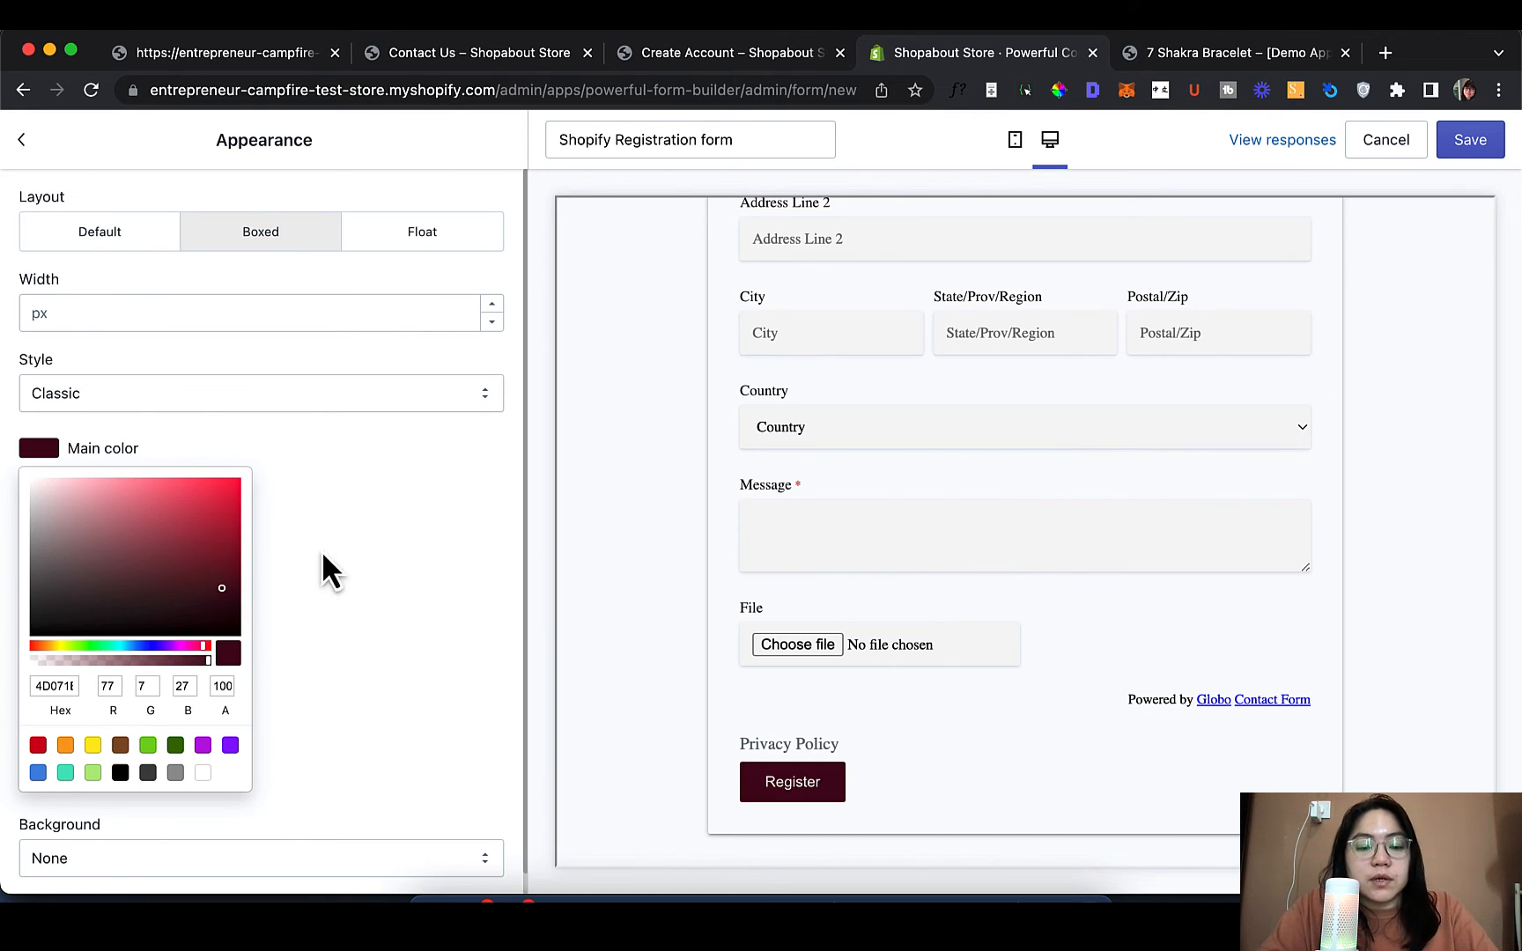
pyautogui.click(234, 502)
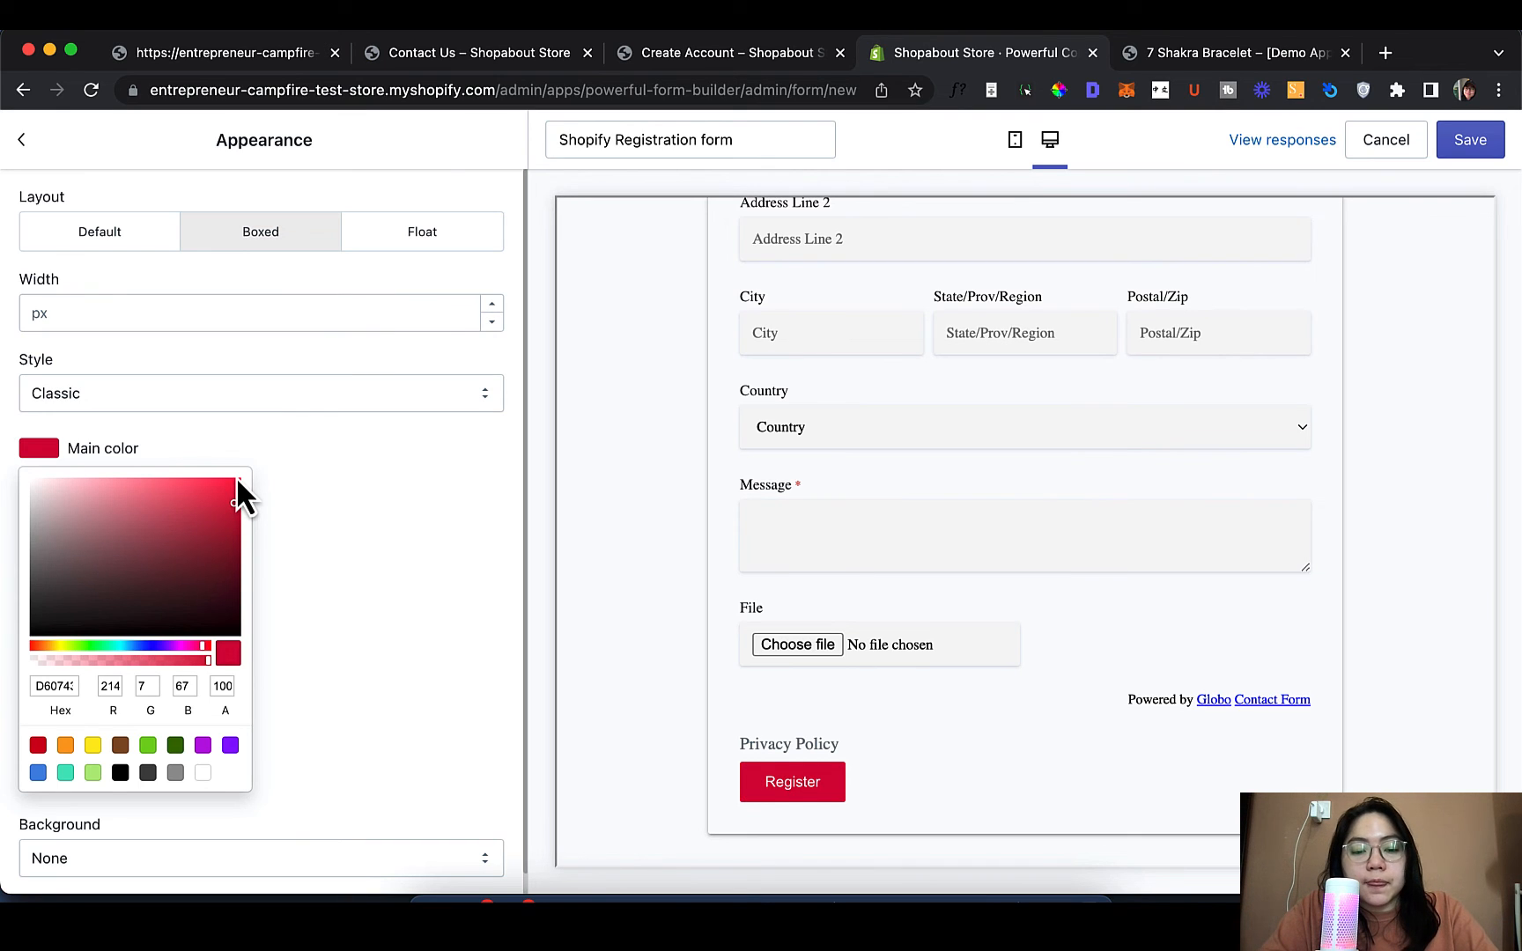
pyautogui.click(233, 485)
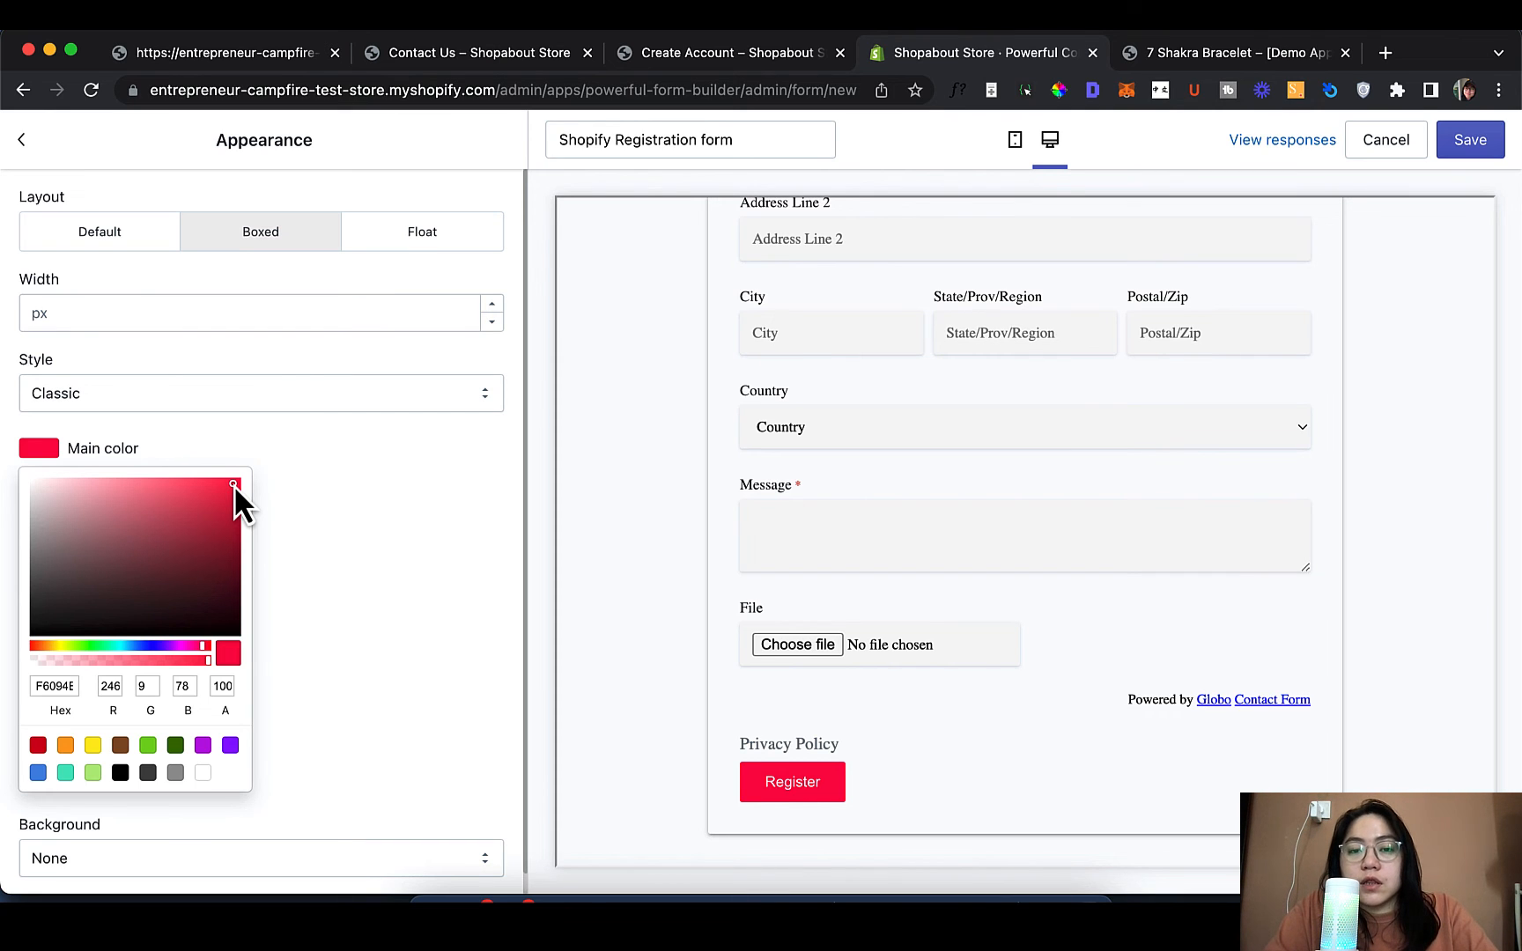
pyautogui.click(337, 519)
# Make the Register heading colour bright red F50505, then go to the Google reCaptcha settings
pyautogui.scroll(10, 917, 605)
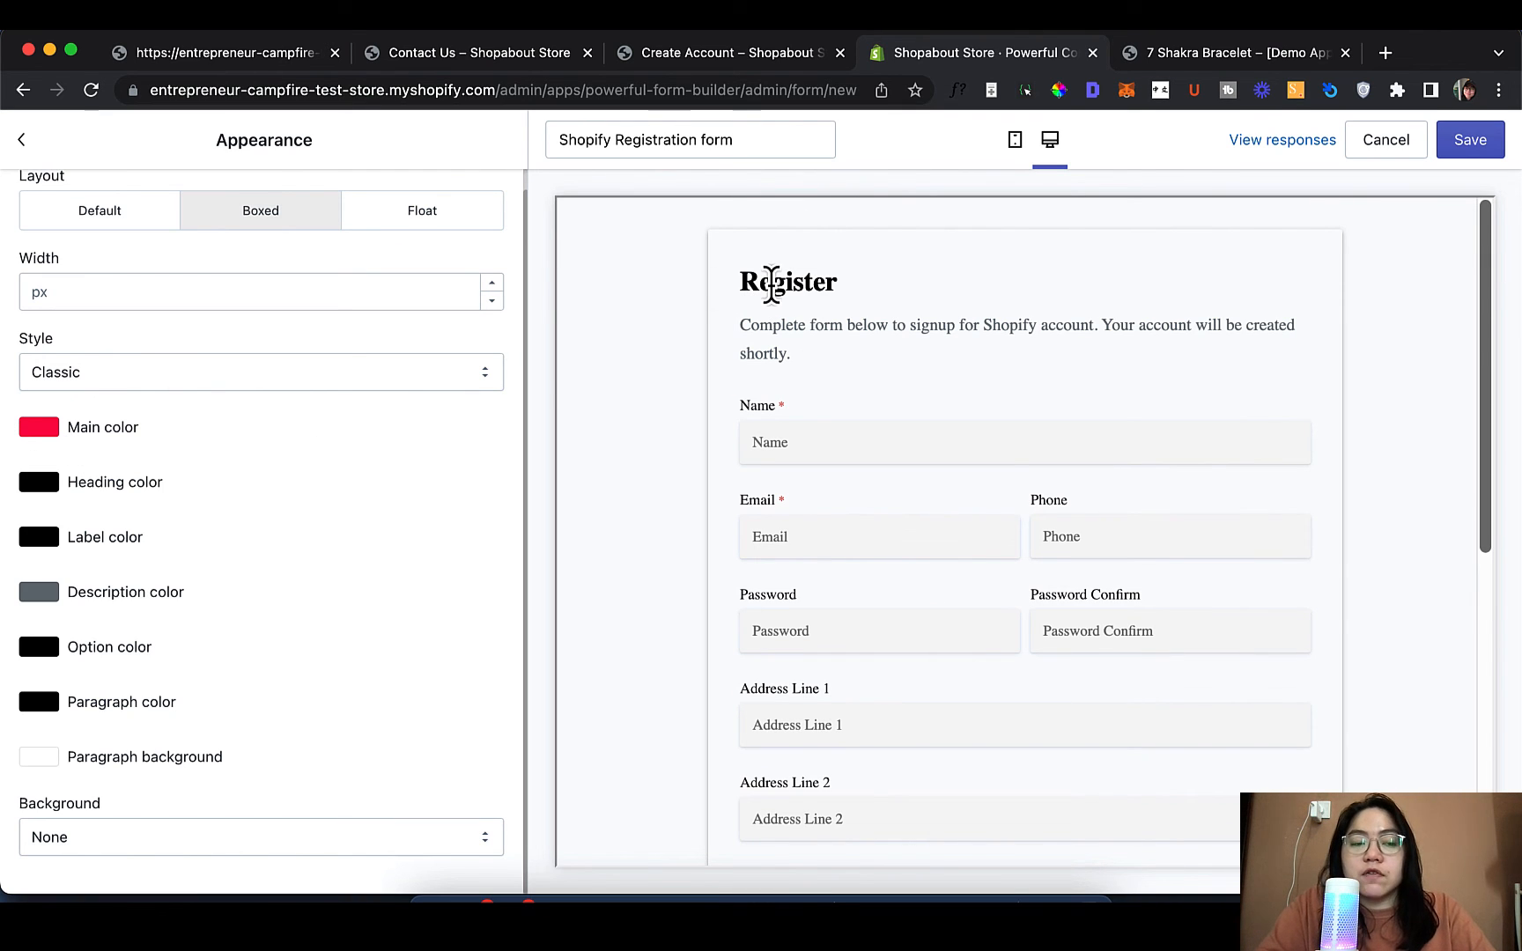
pyautogui.click(42, 486)
pyautogui.click(208, 559)
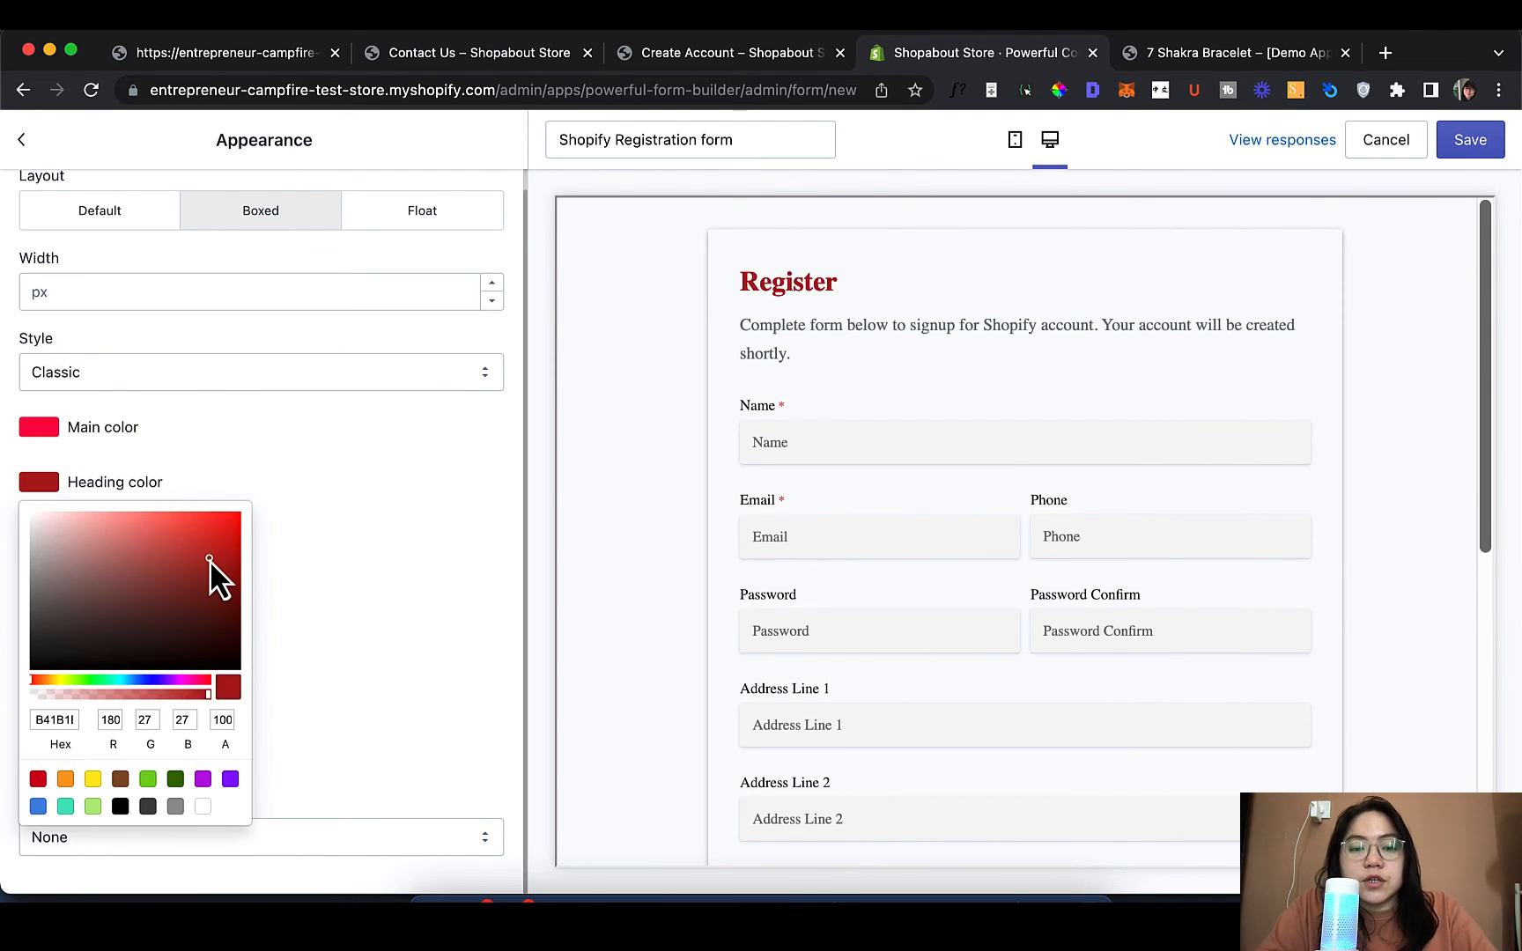
pyautogui.click(236, 518)
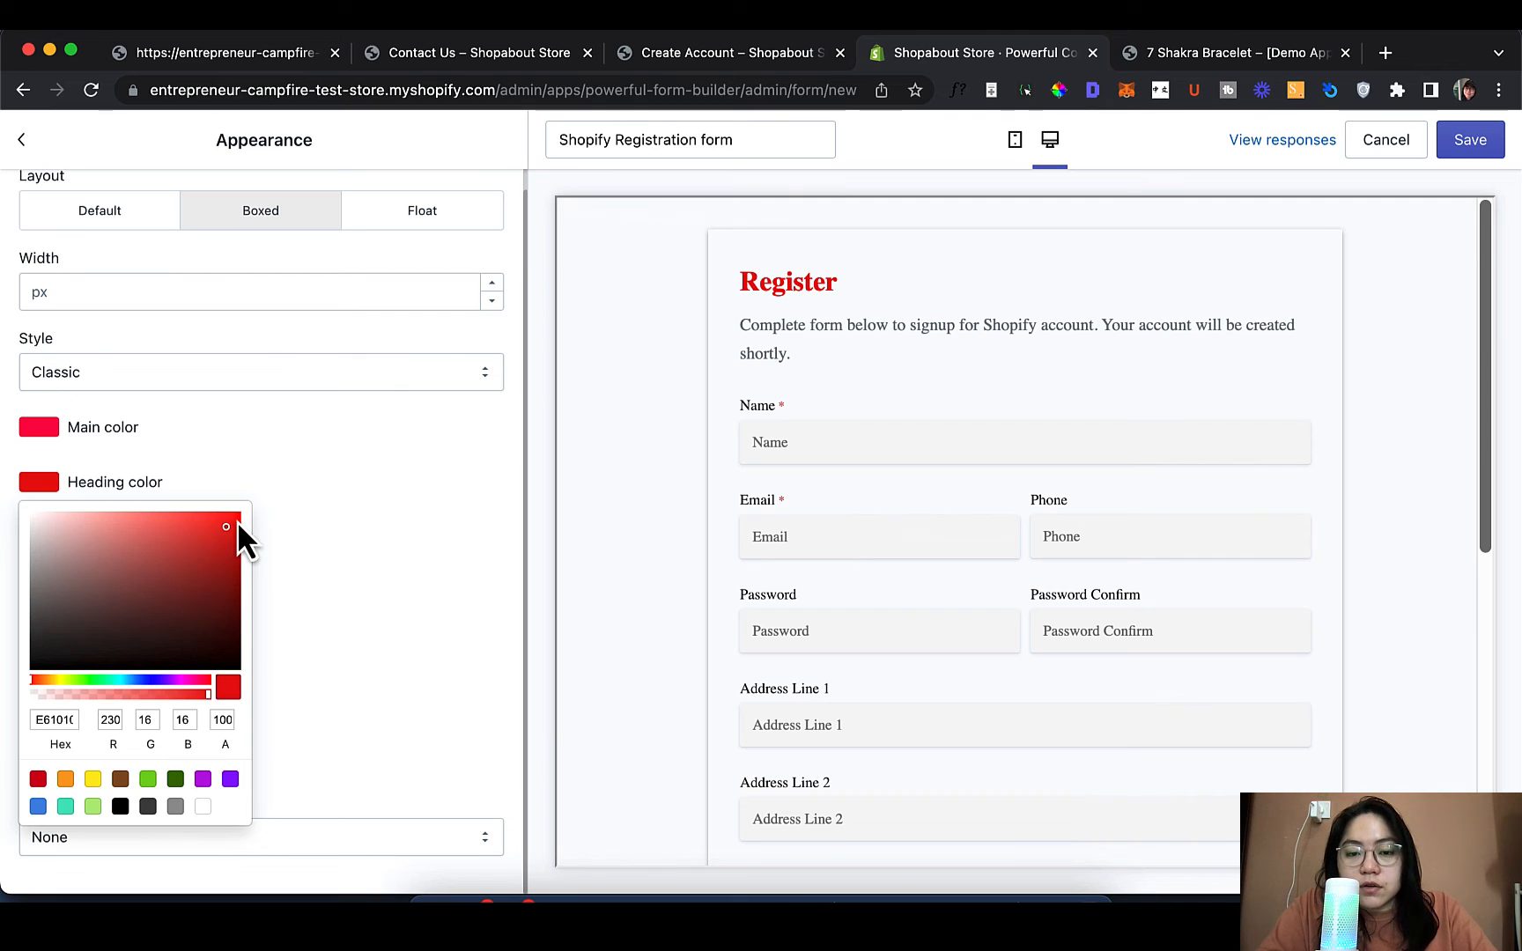
pyautogui.click(325, 480)
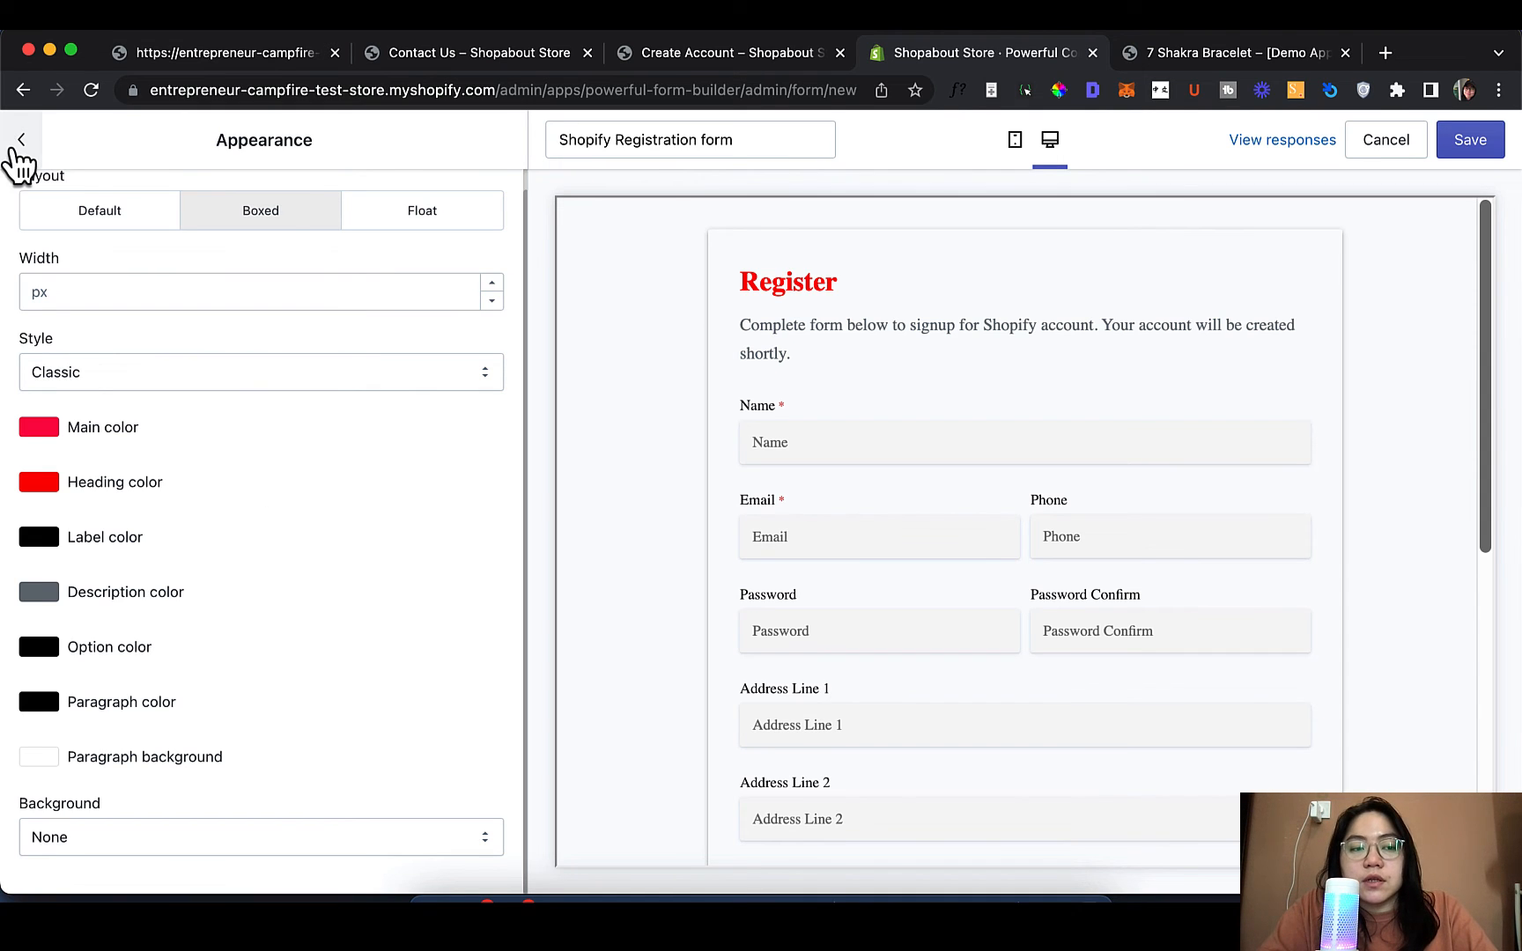
pyautogui.click(19, 143)
pyautogui.click(286, 431)
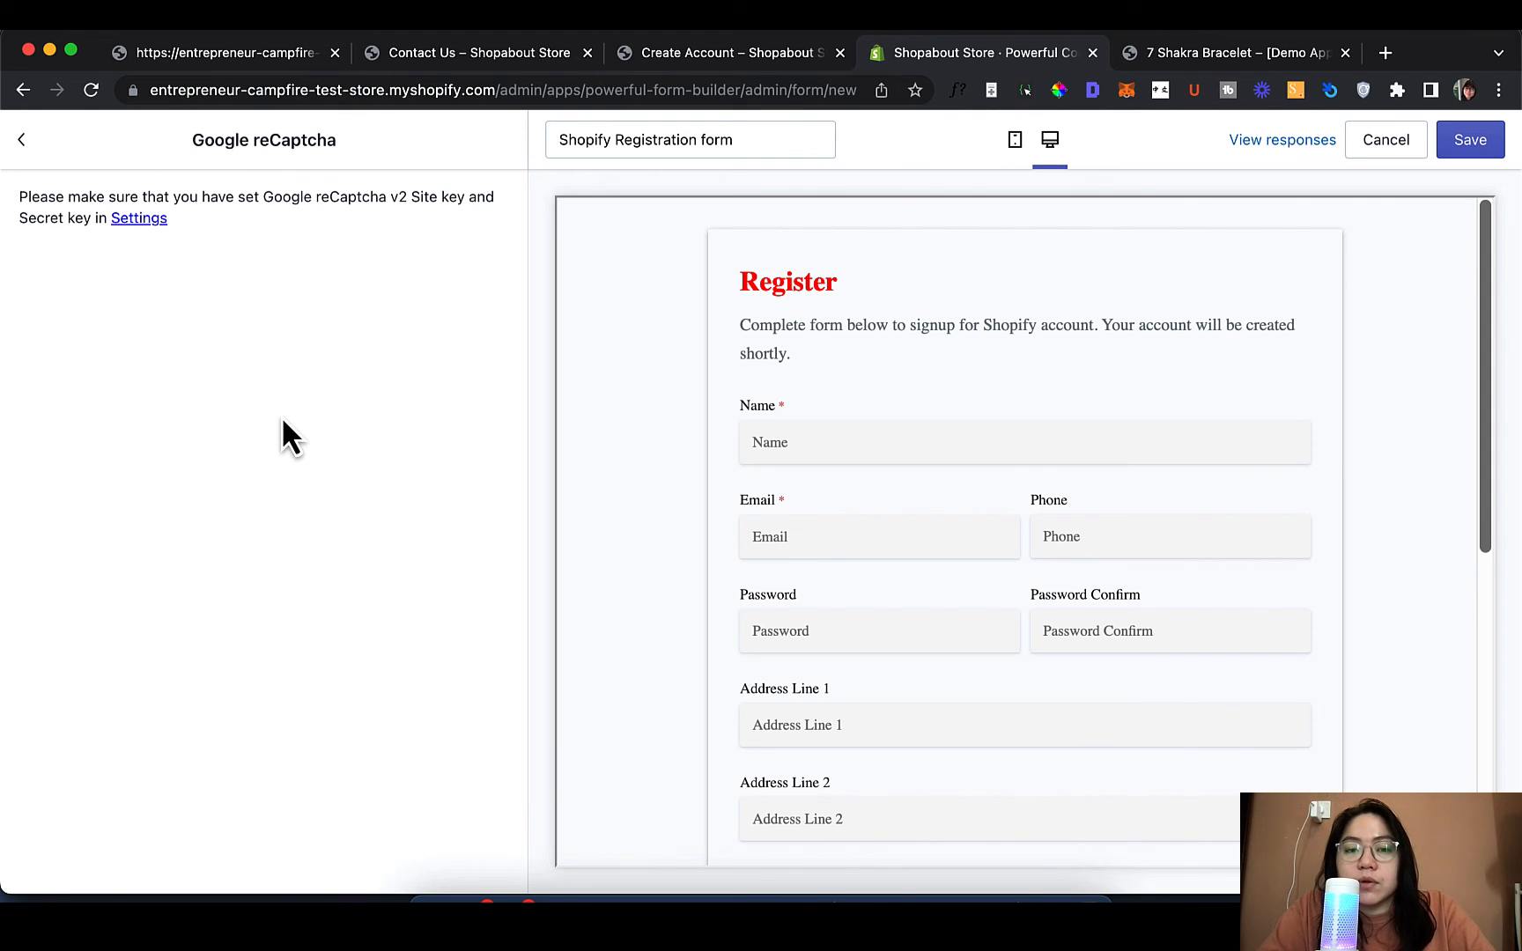
# Review the default error messages, such as Required, leaving them unchanged, then return to Settings
pyautogui.click(24, 145)
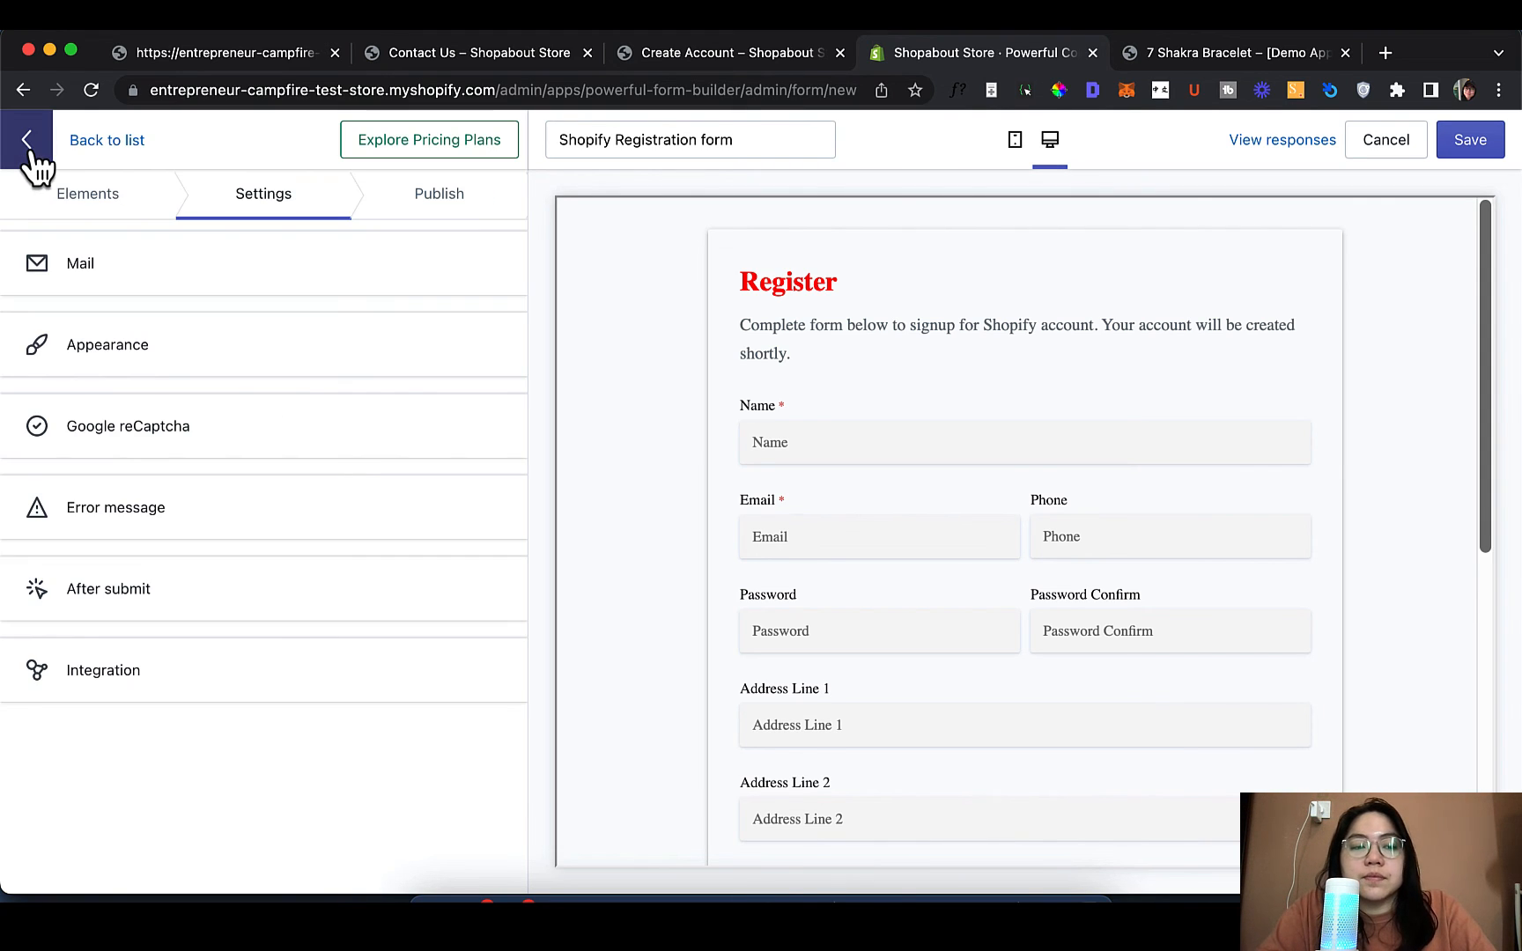
pyautogui.click(319, 500)
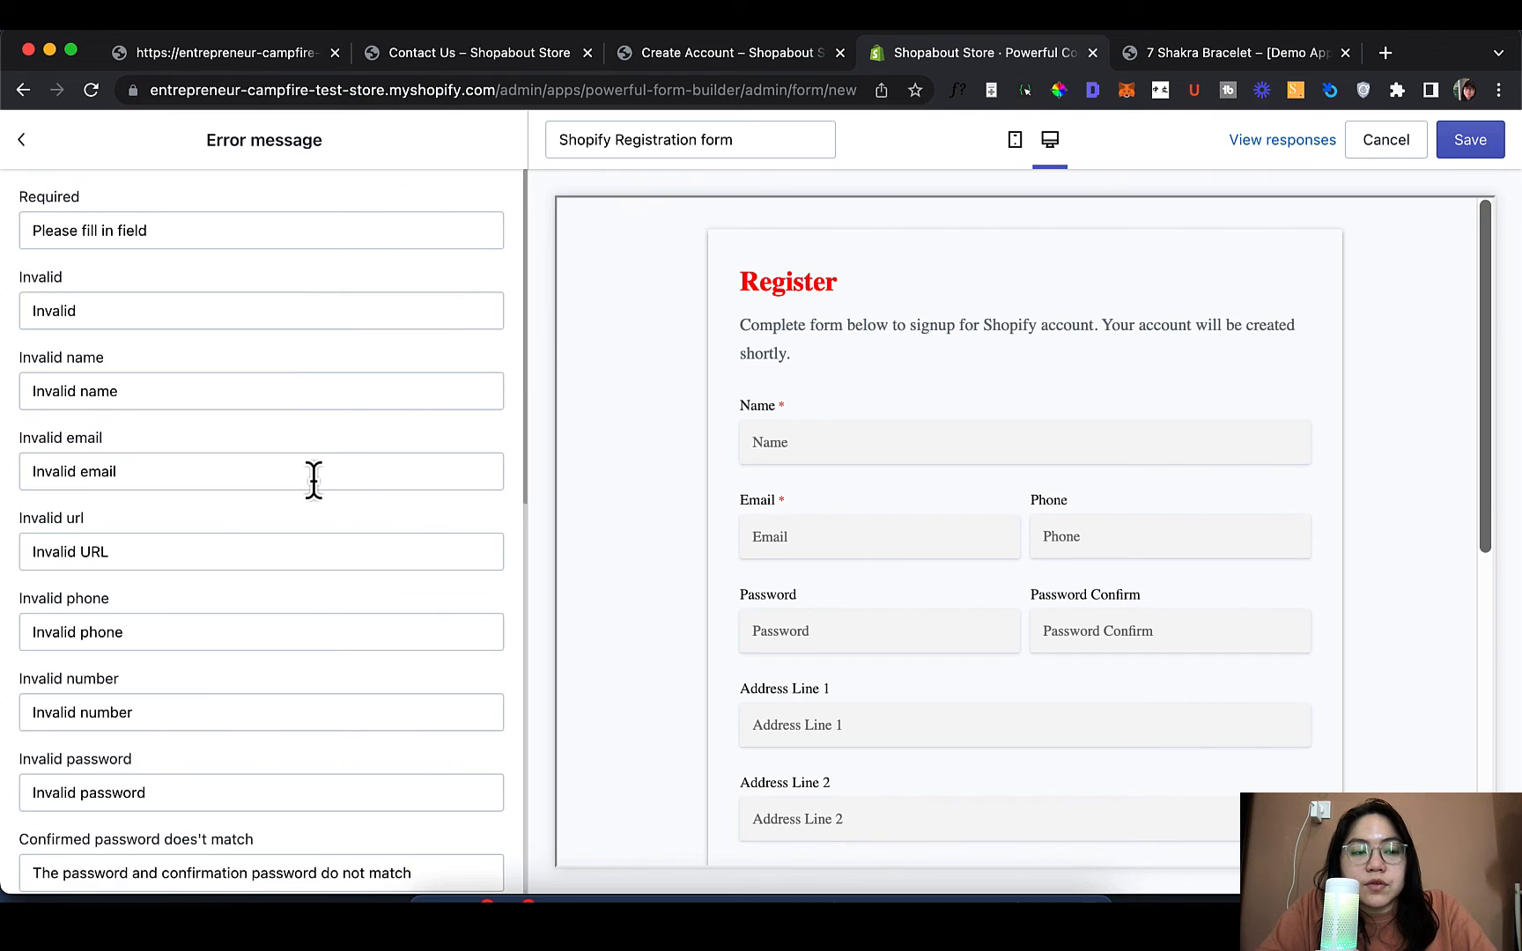
pyautogui.scroll(-3, 323, 390)
pyautogui.scroll(3, 323, 390)
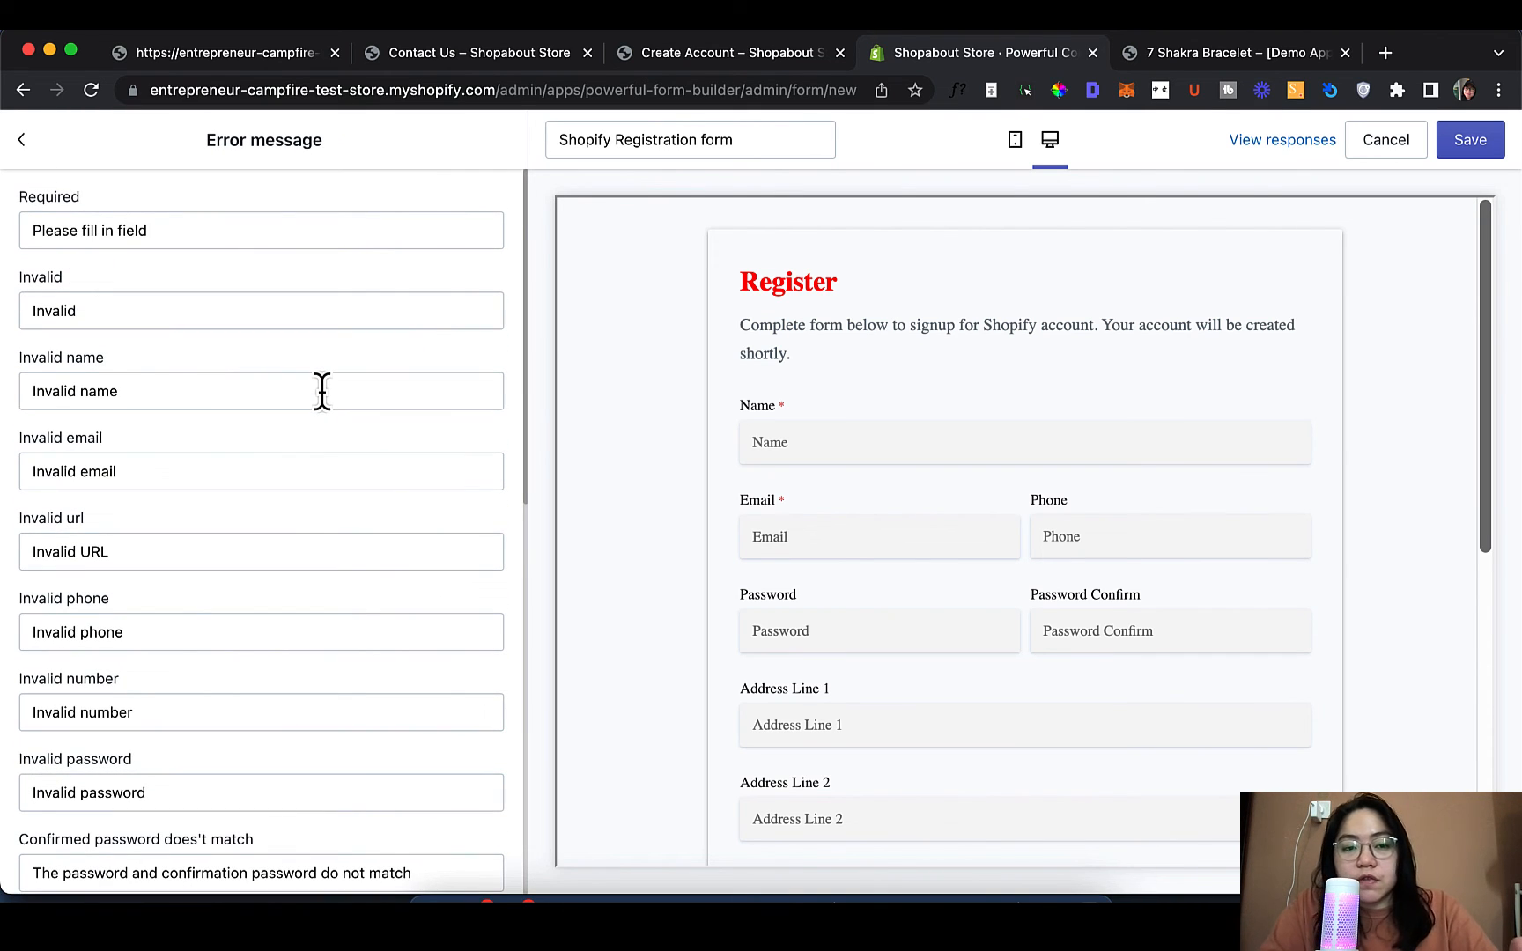
pyautogui.click(306, 247)
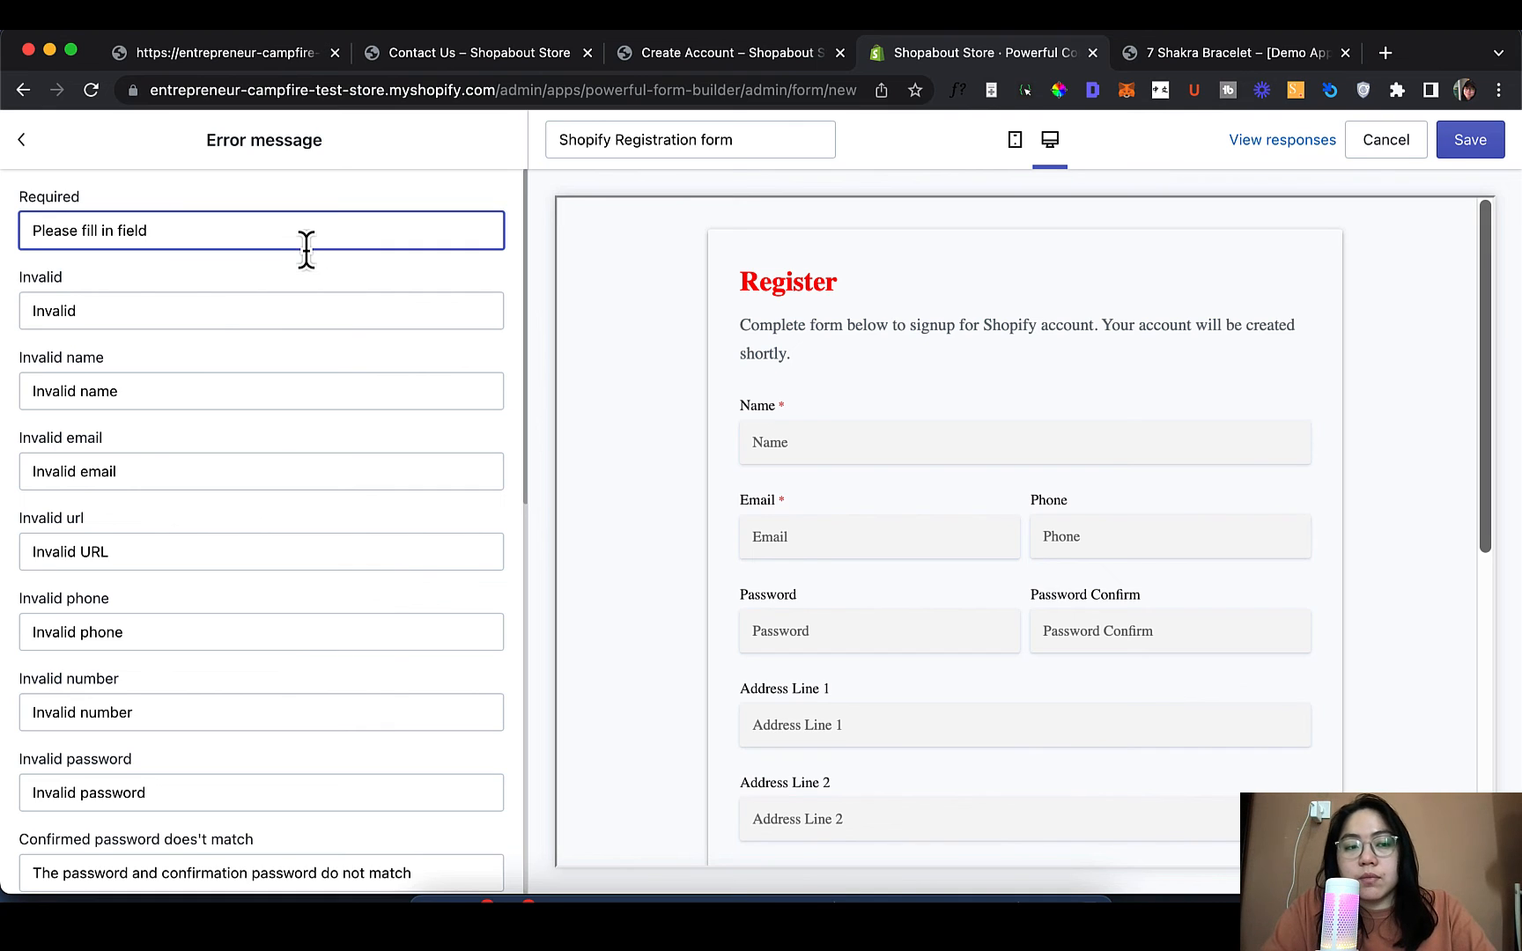
pyautogui.click(19, 141)
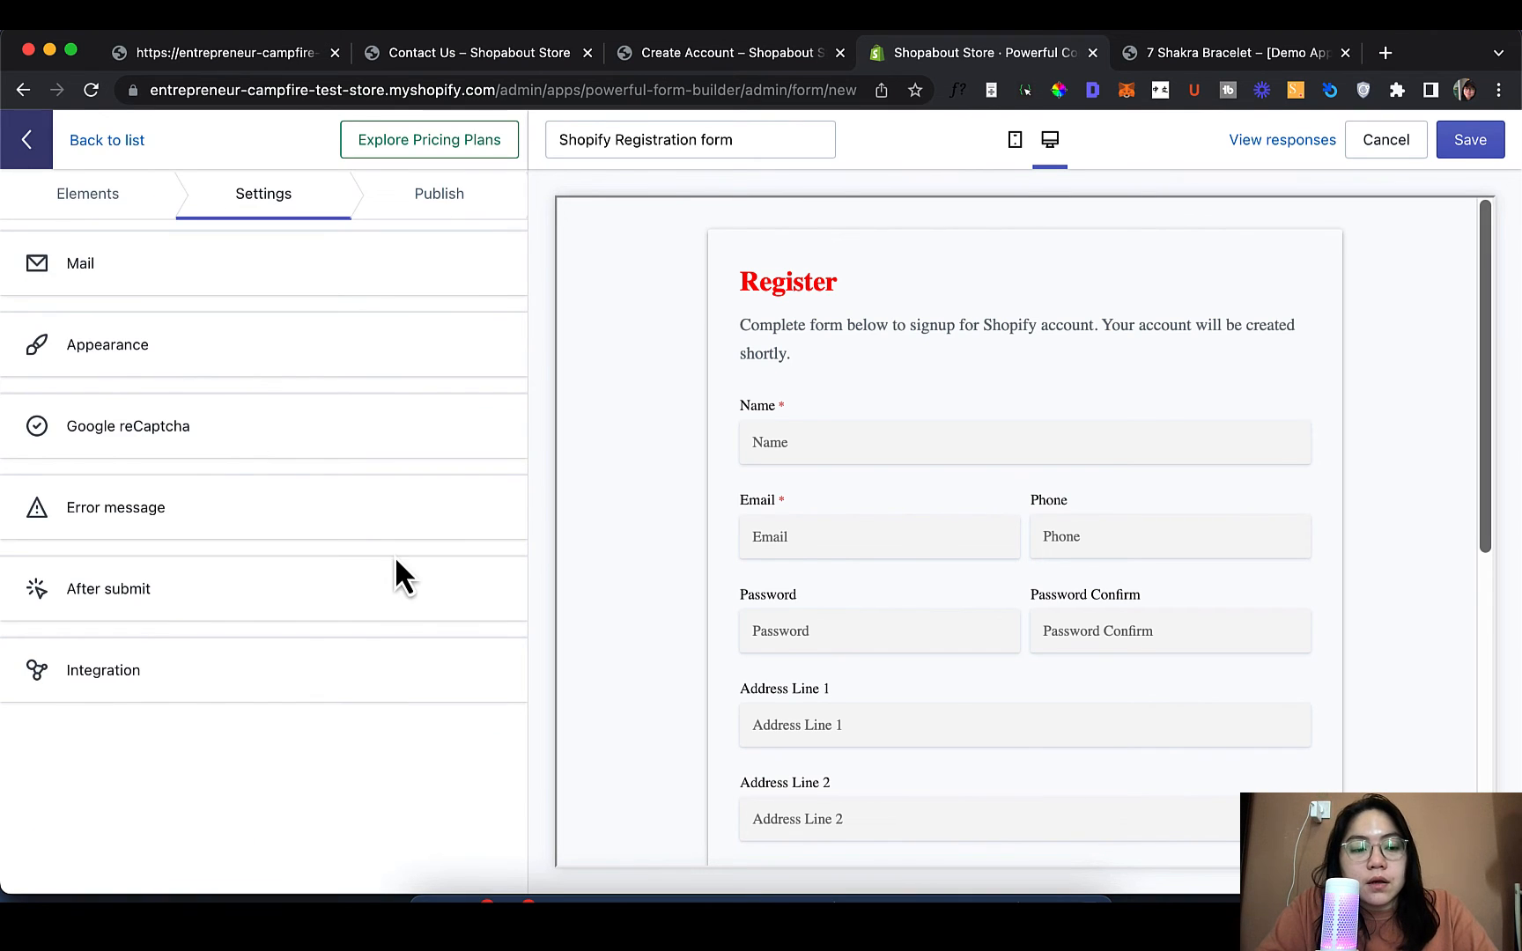
pyautogui.click(396, 582)
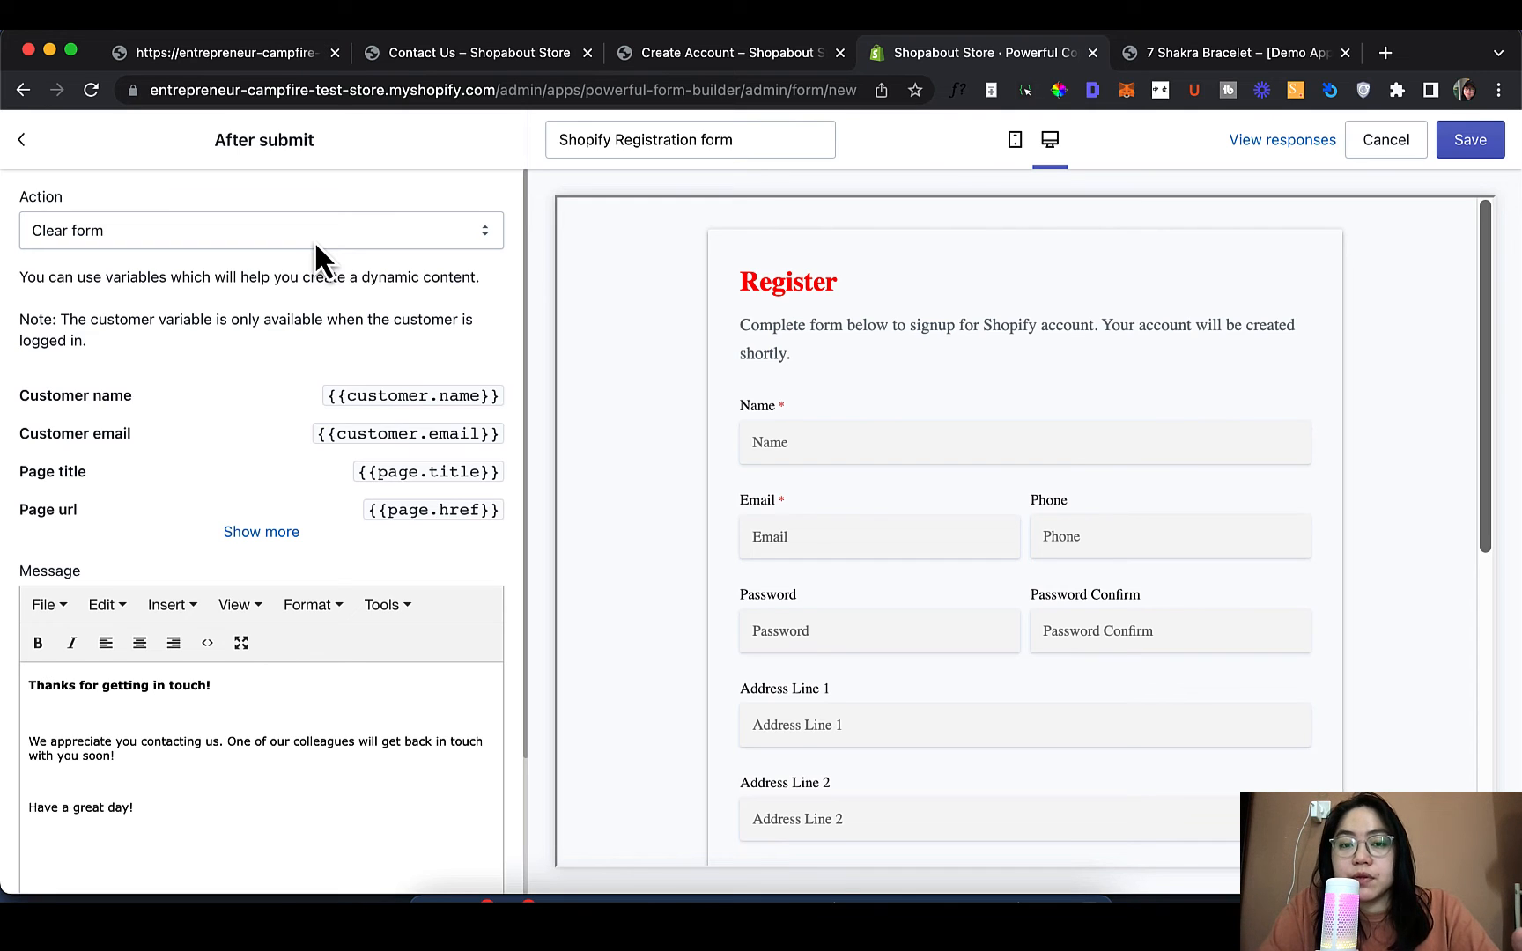
pyautogui.scroll(-7, 611, 320)
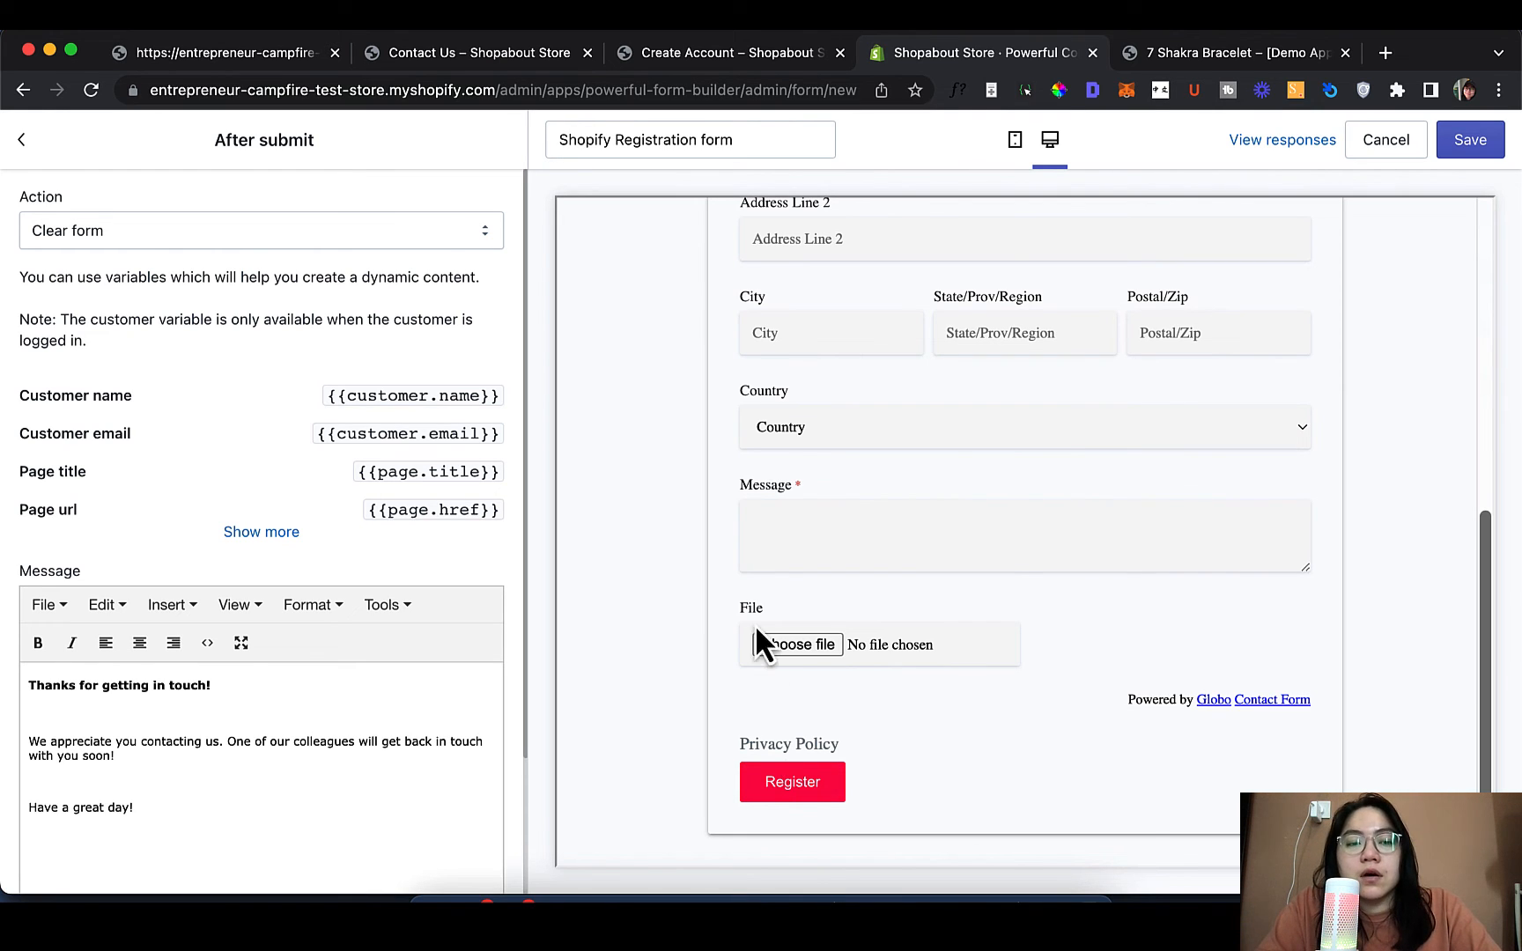
pyautogui.click(343, 238)
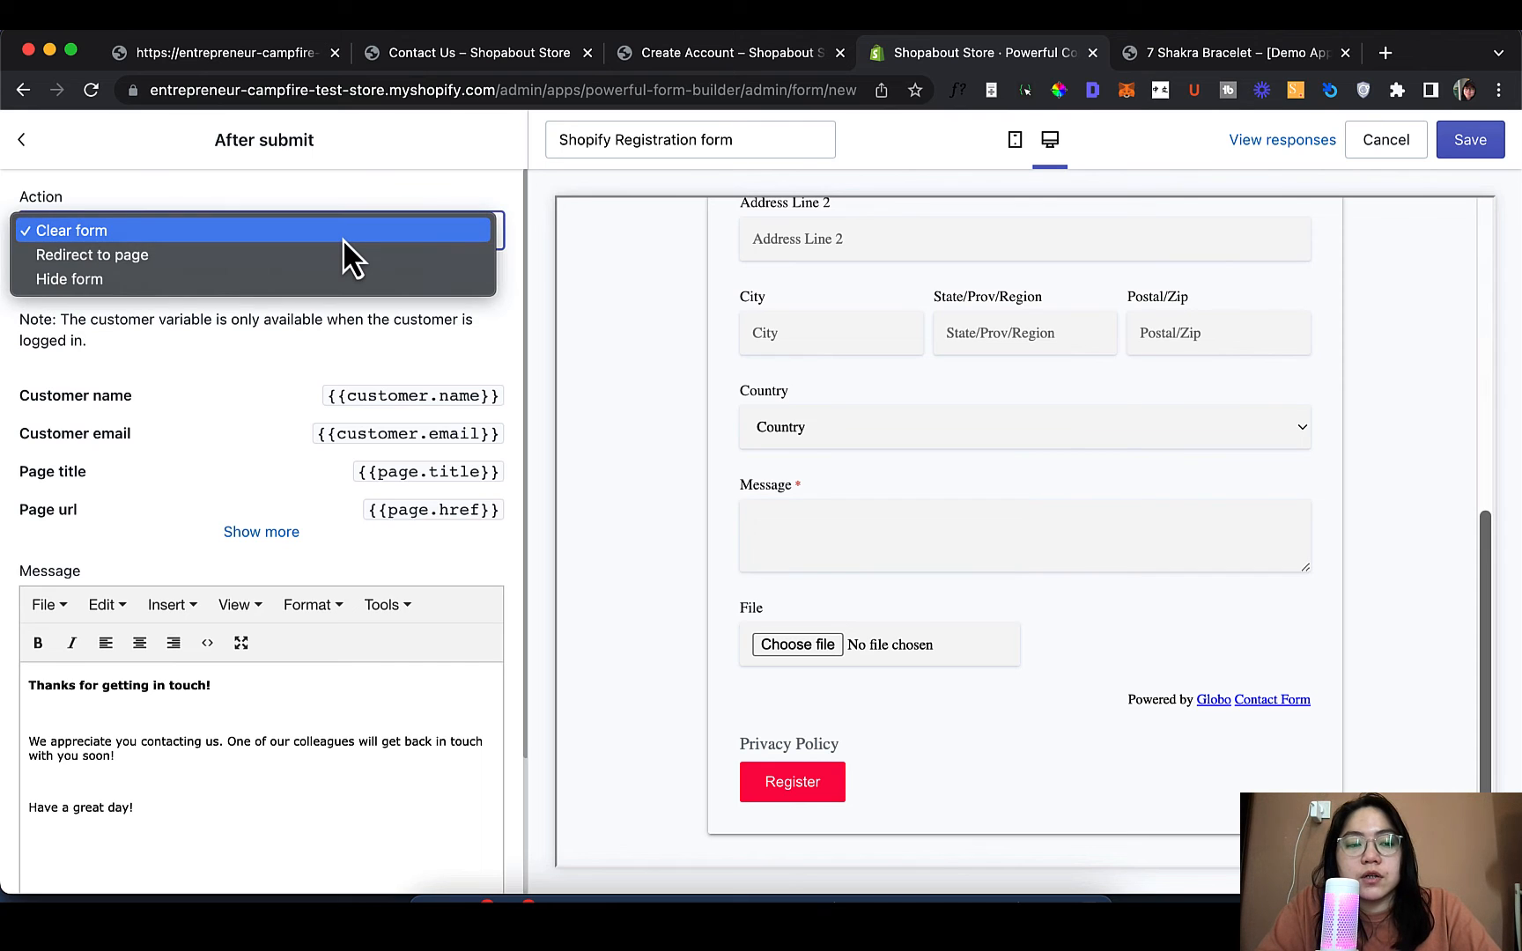
pyautogui.click(343, 255)
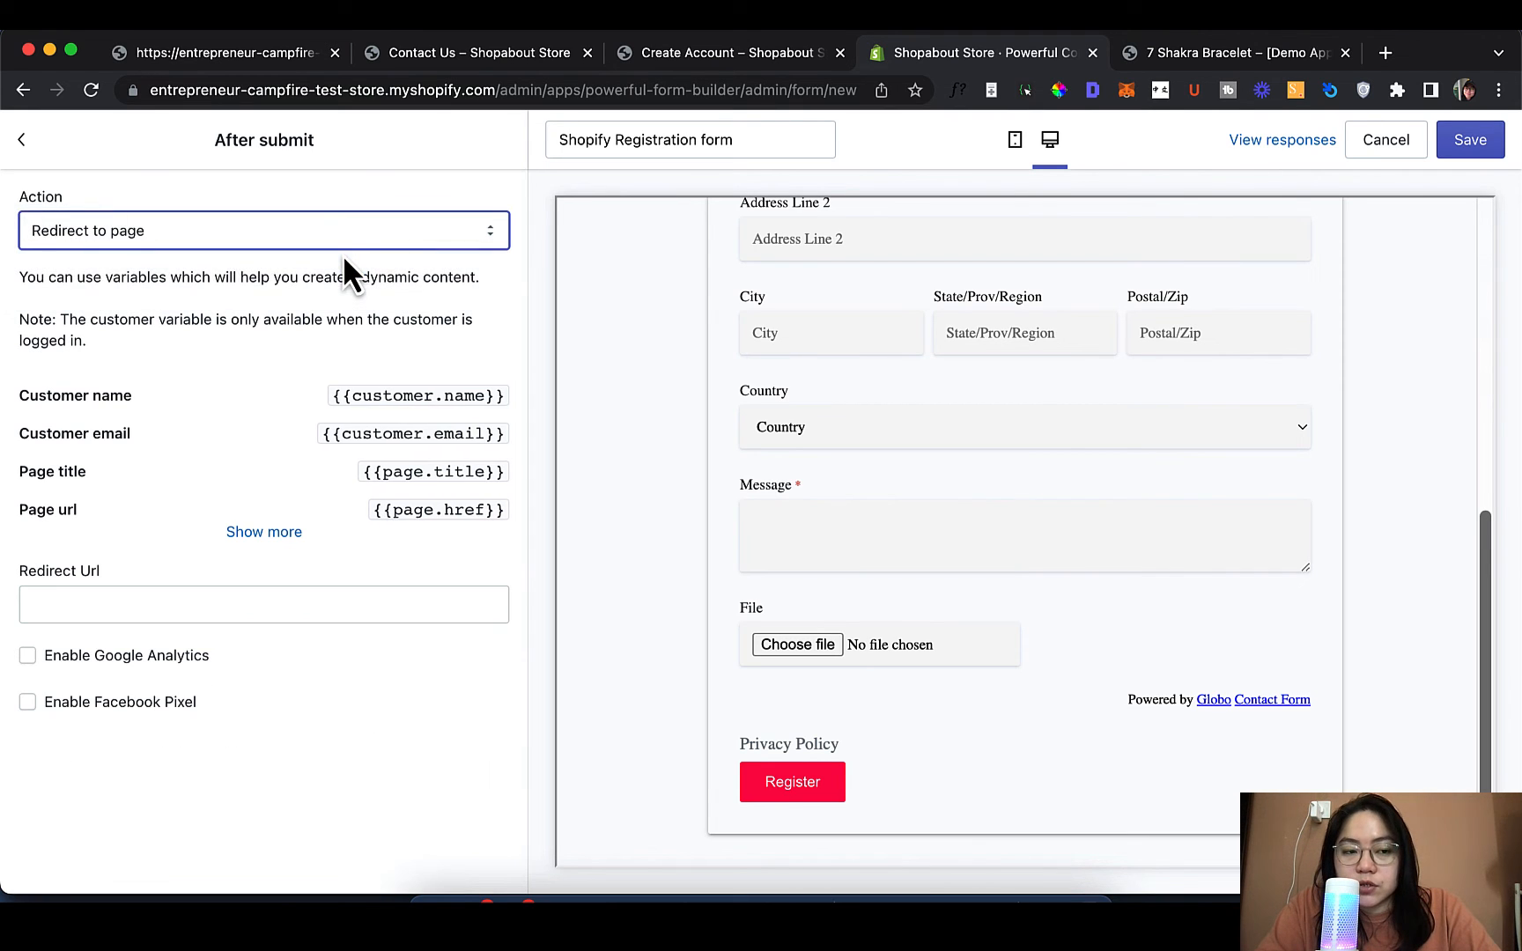
pyautogui.click(349, 232)
pyautogui.click(347, 252)
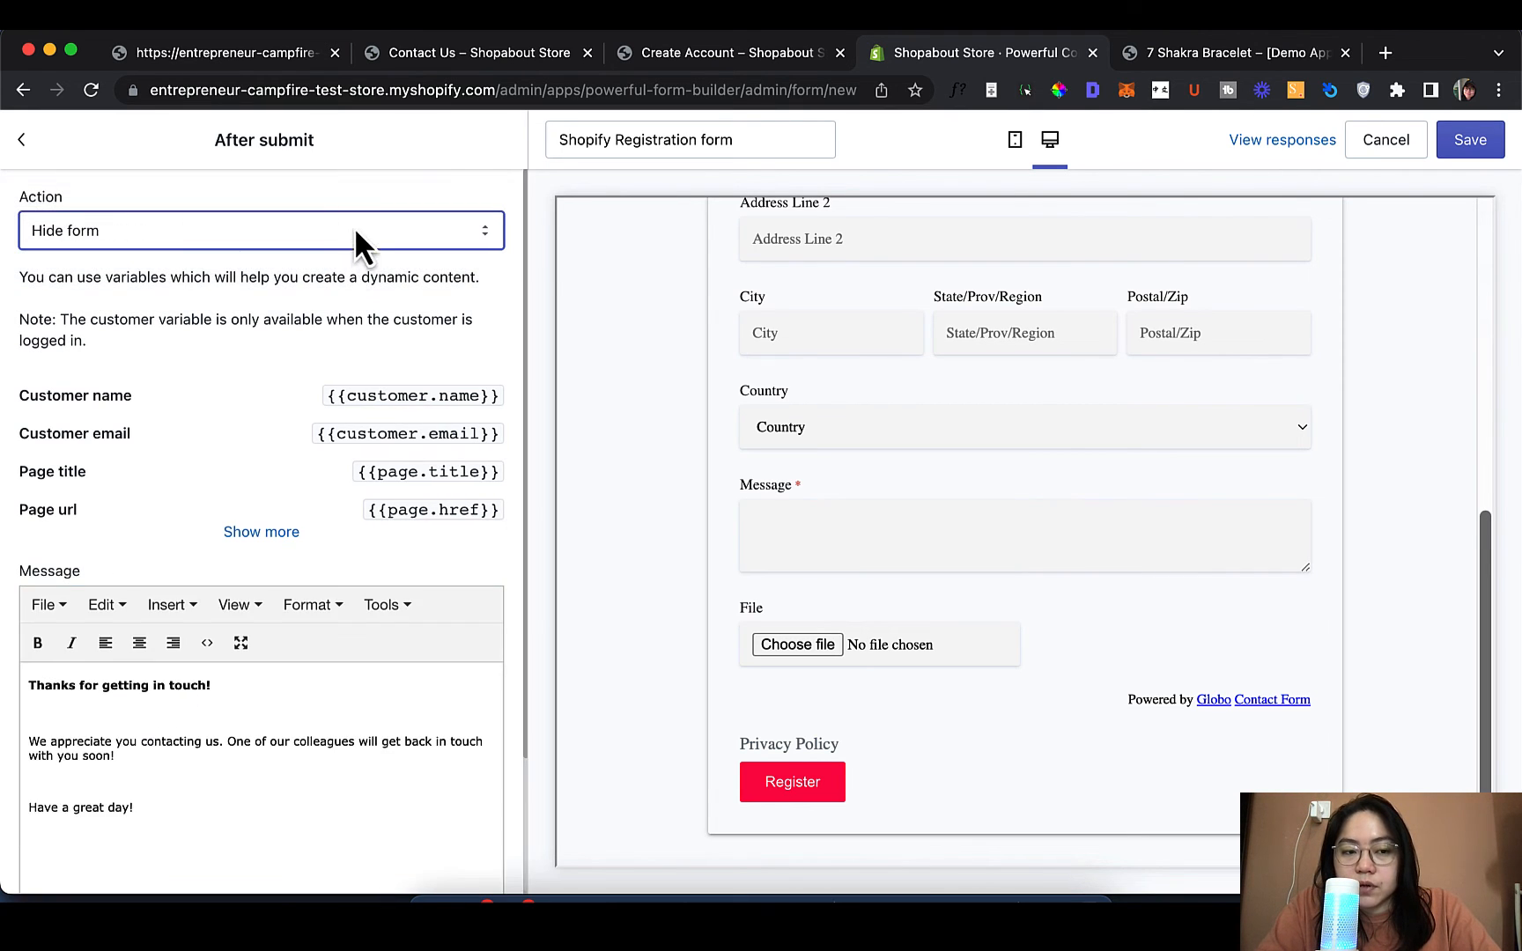
pyautogui.click(354, 227)
pyautogui.click(359, 179)
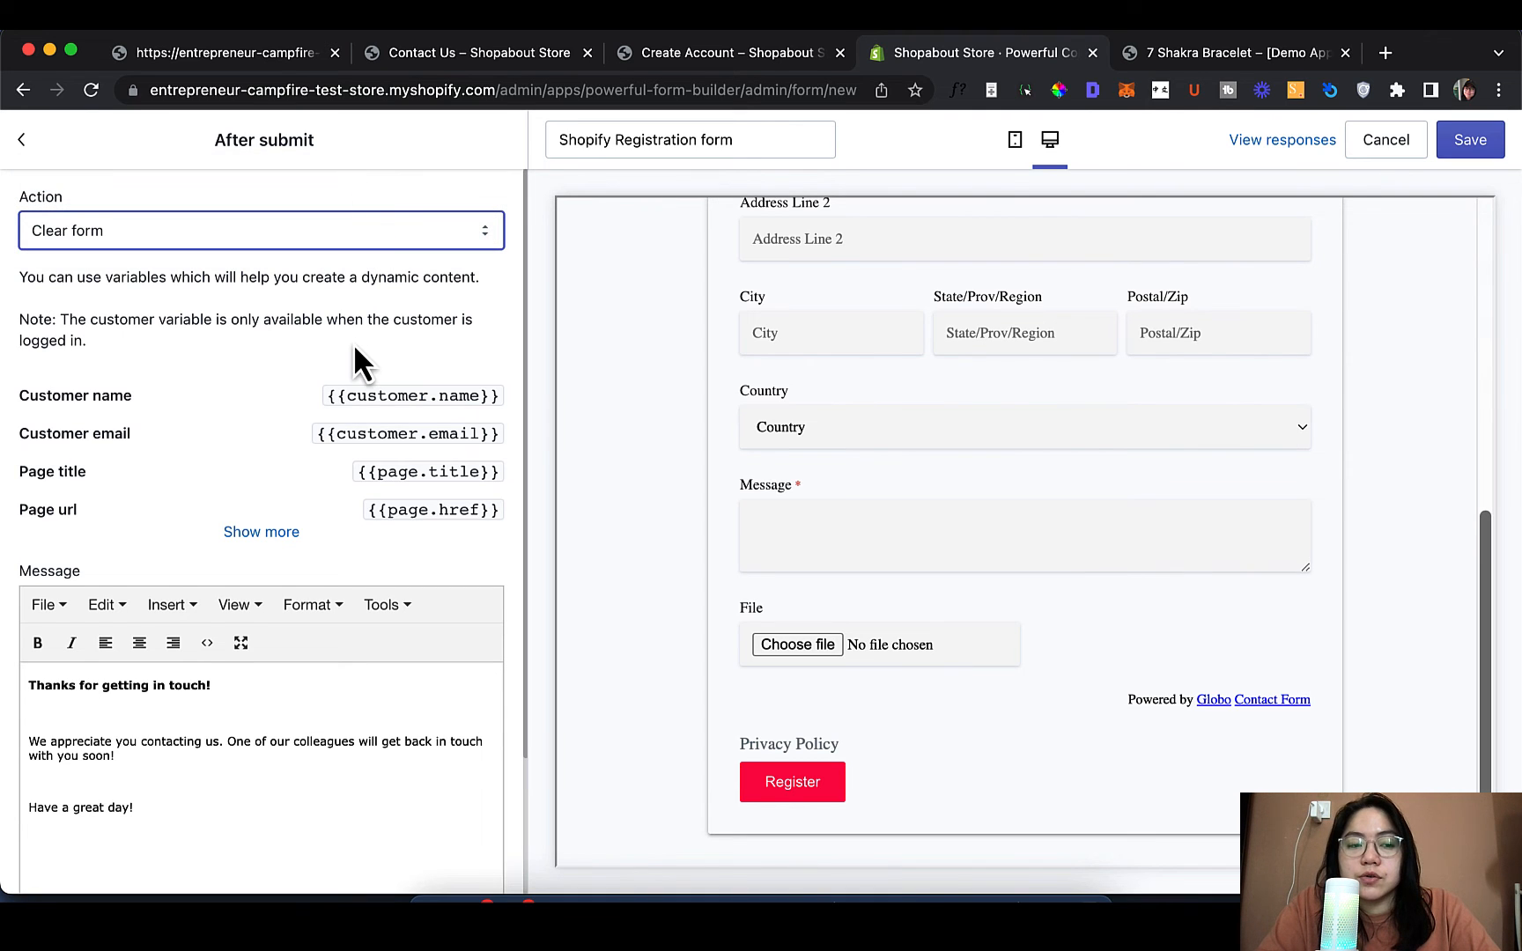
pyautogui.scroll(-1, 355, 352)
pyautogui.scroll(10, 702, 538)
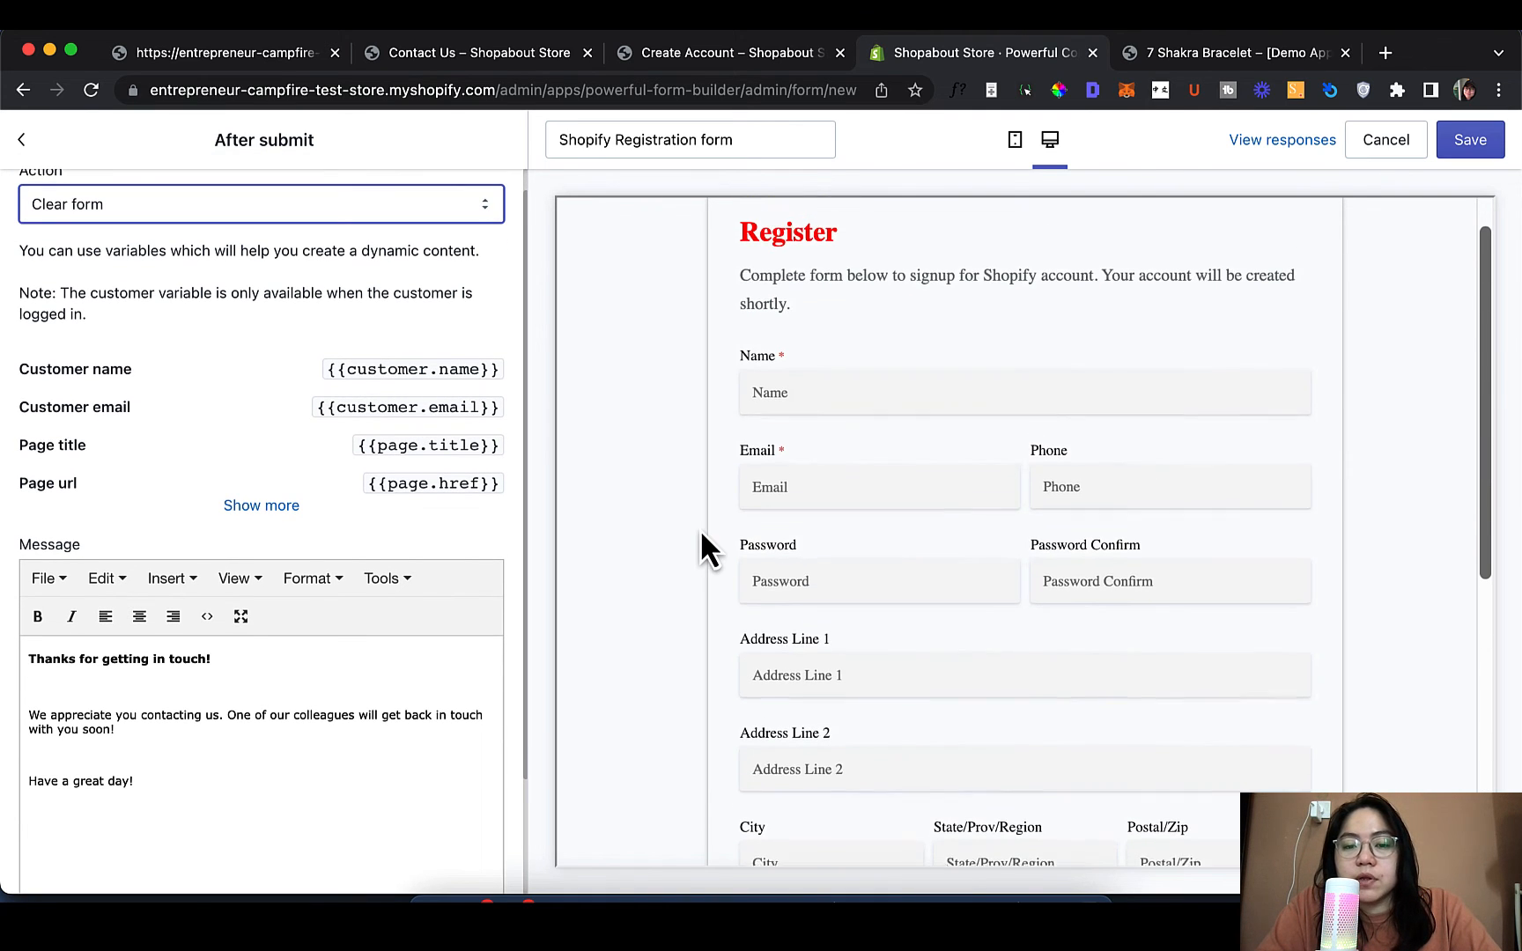
pyautogui.scroll(1, 702, 535)
pyautogui.scroll(1, 273, 285)
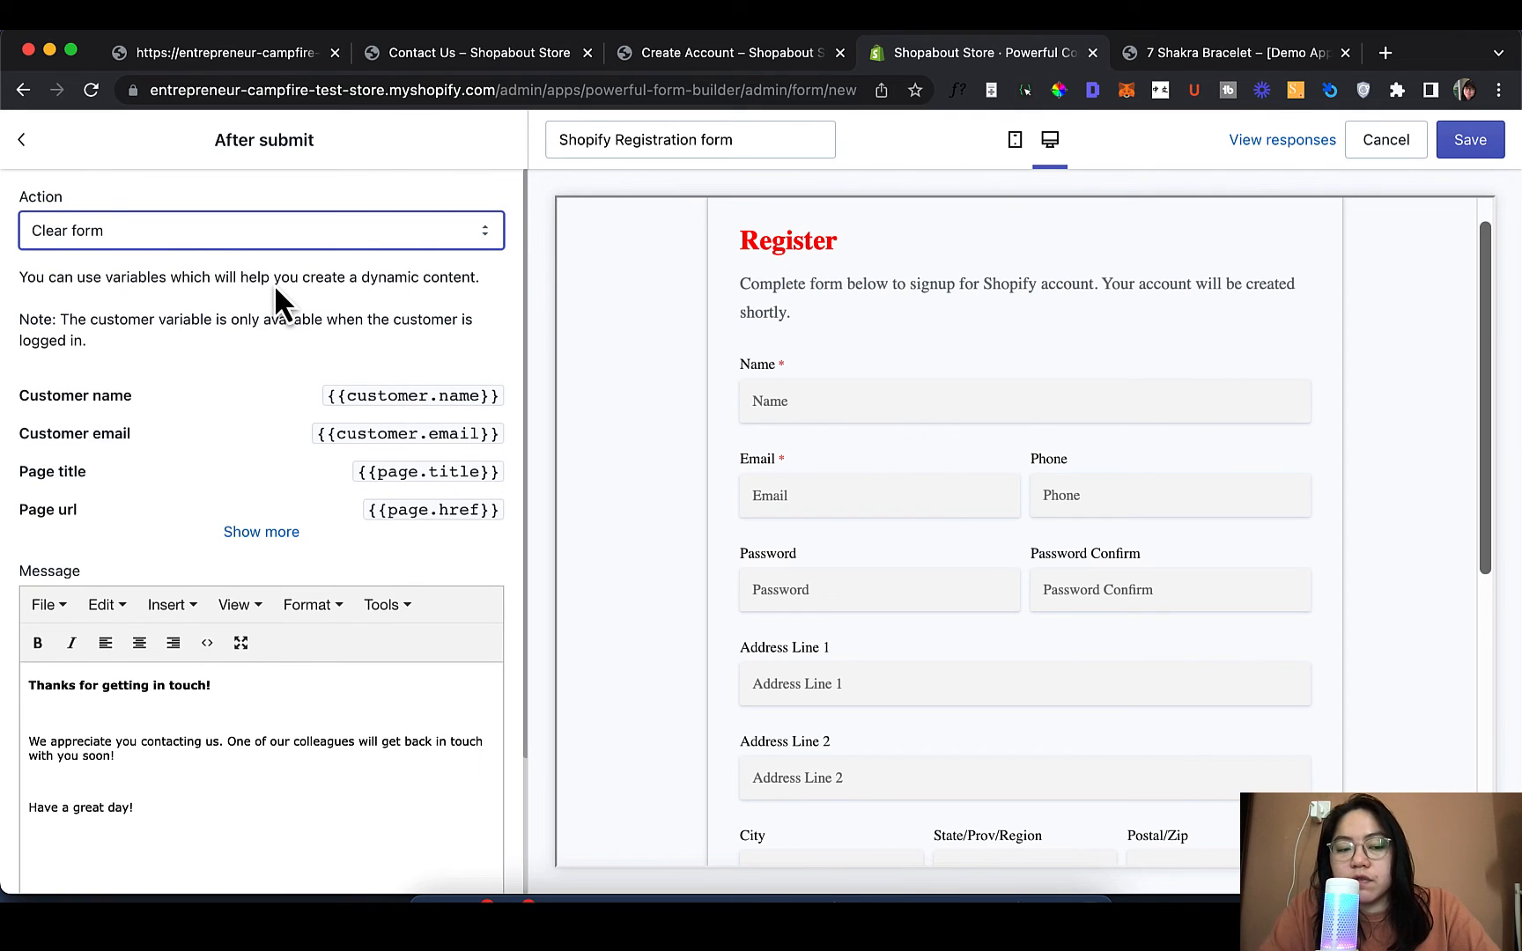
# Edit the thank-you message to read 'Thanks for getting in touch, {{customer.name}}!' and go back
pyautogui.click(113, 713)
pyautogui.click(147, 777)
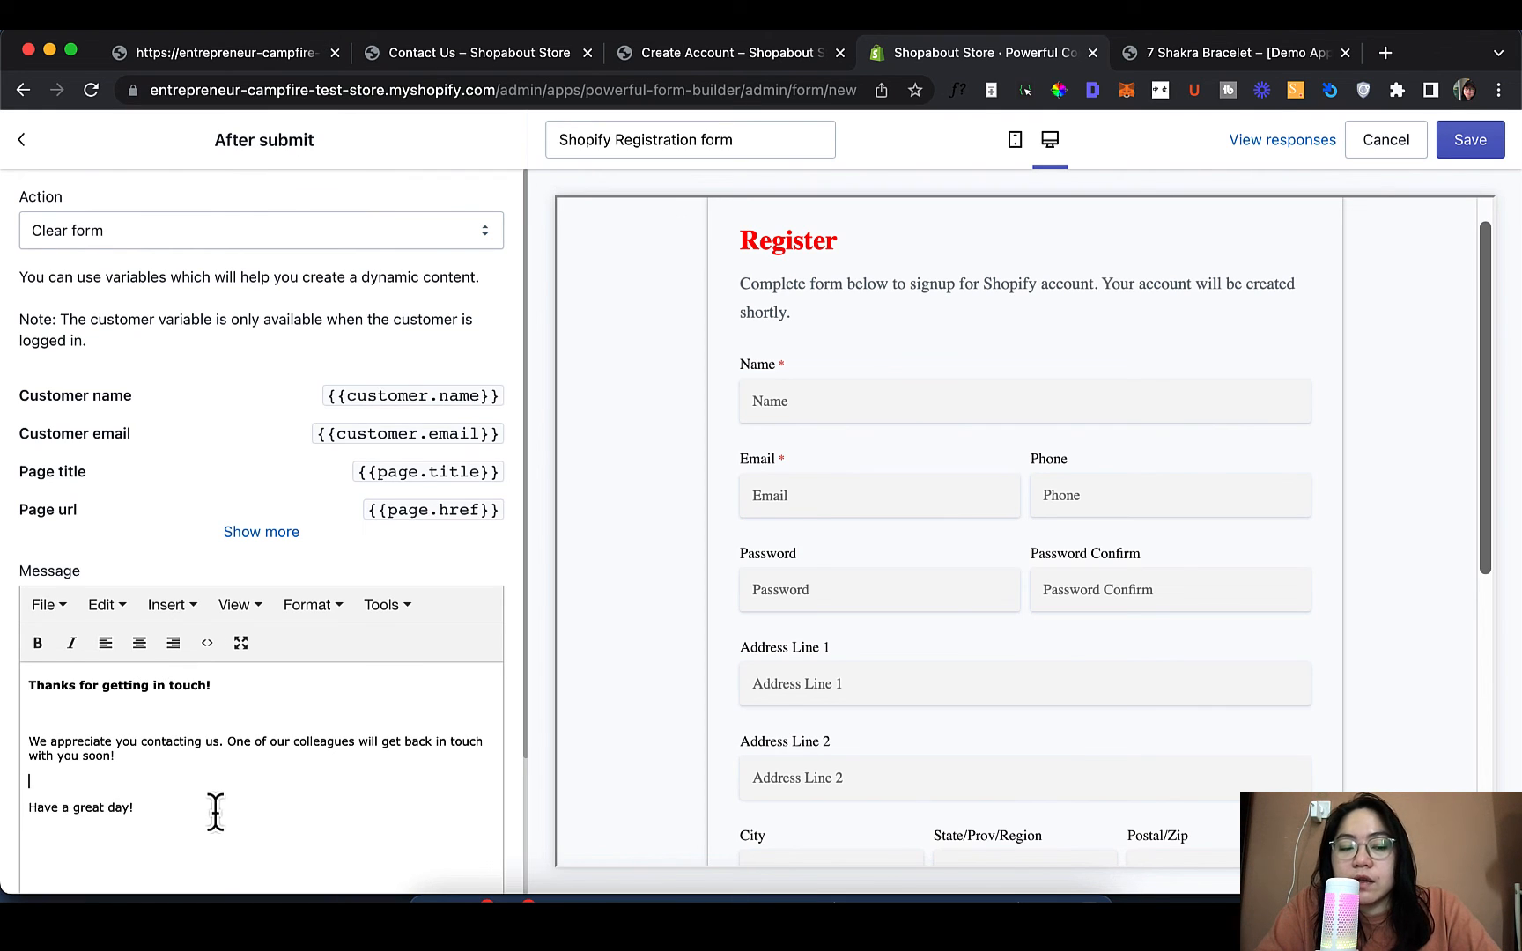
pyautogui.moveTo(182, 803); pyautogui.dragTo(16, 685)
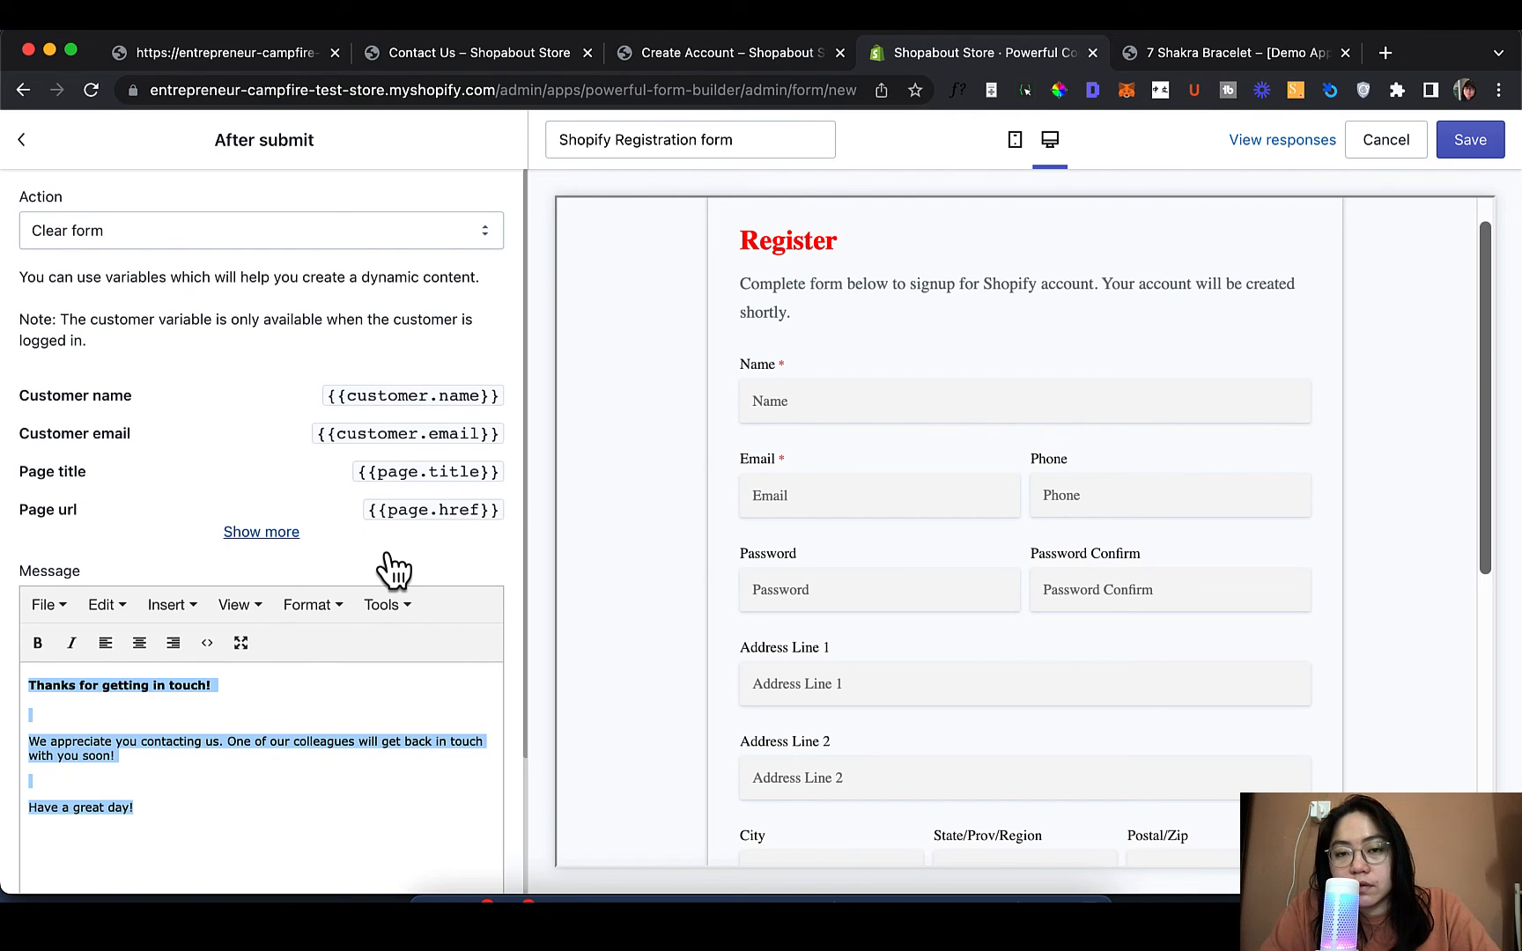
pyautogui.click(211, 694)
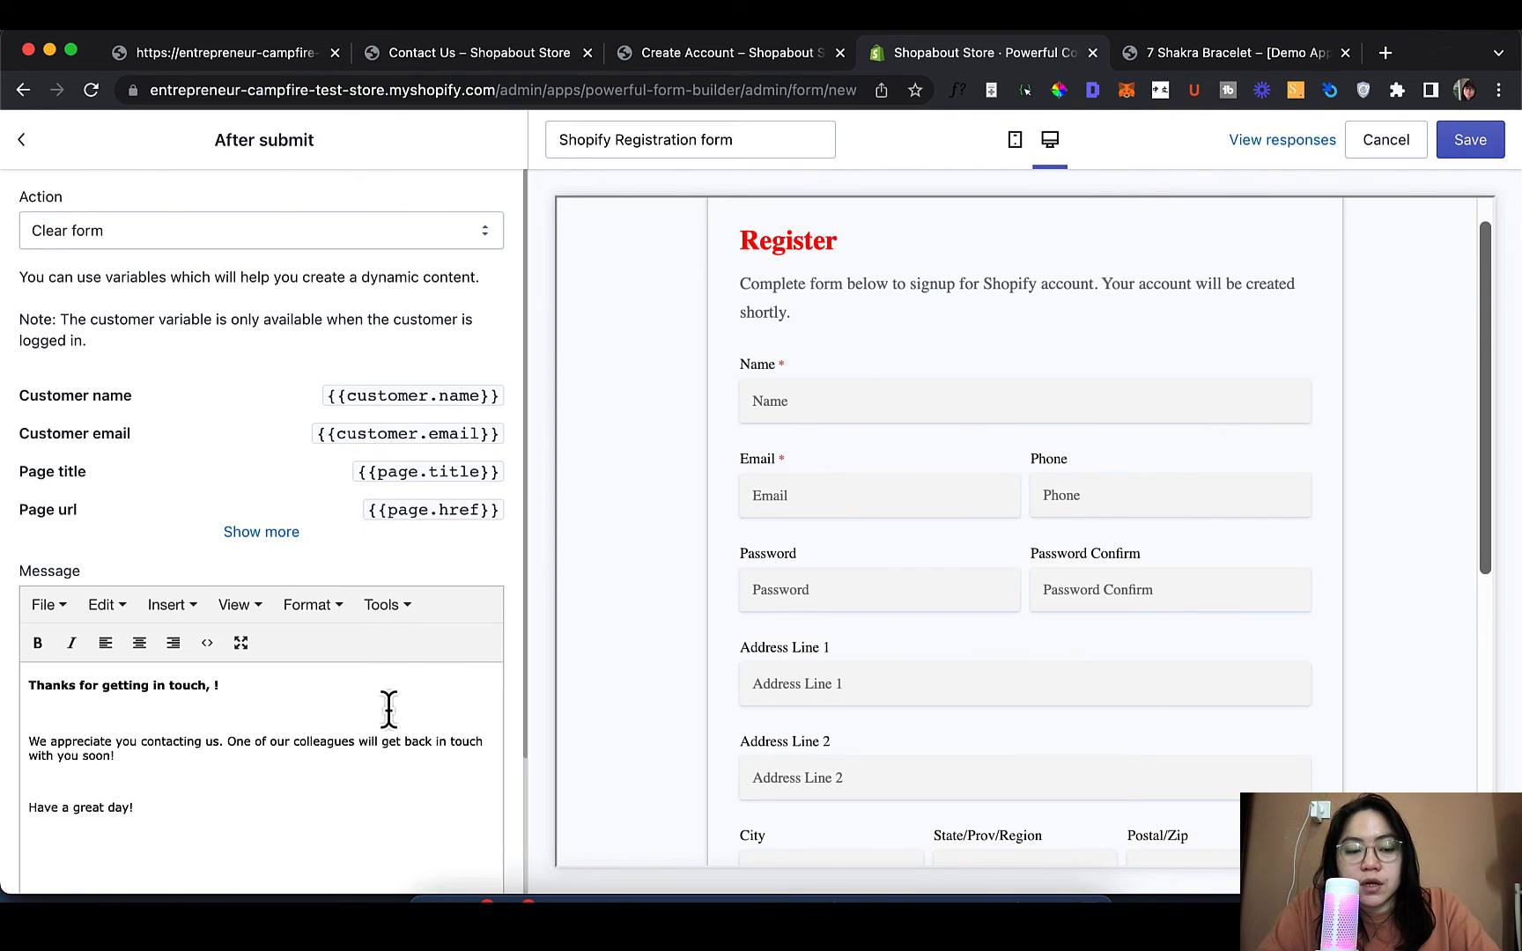
pyautogui.write('{{customer.name}}')
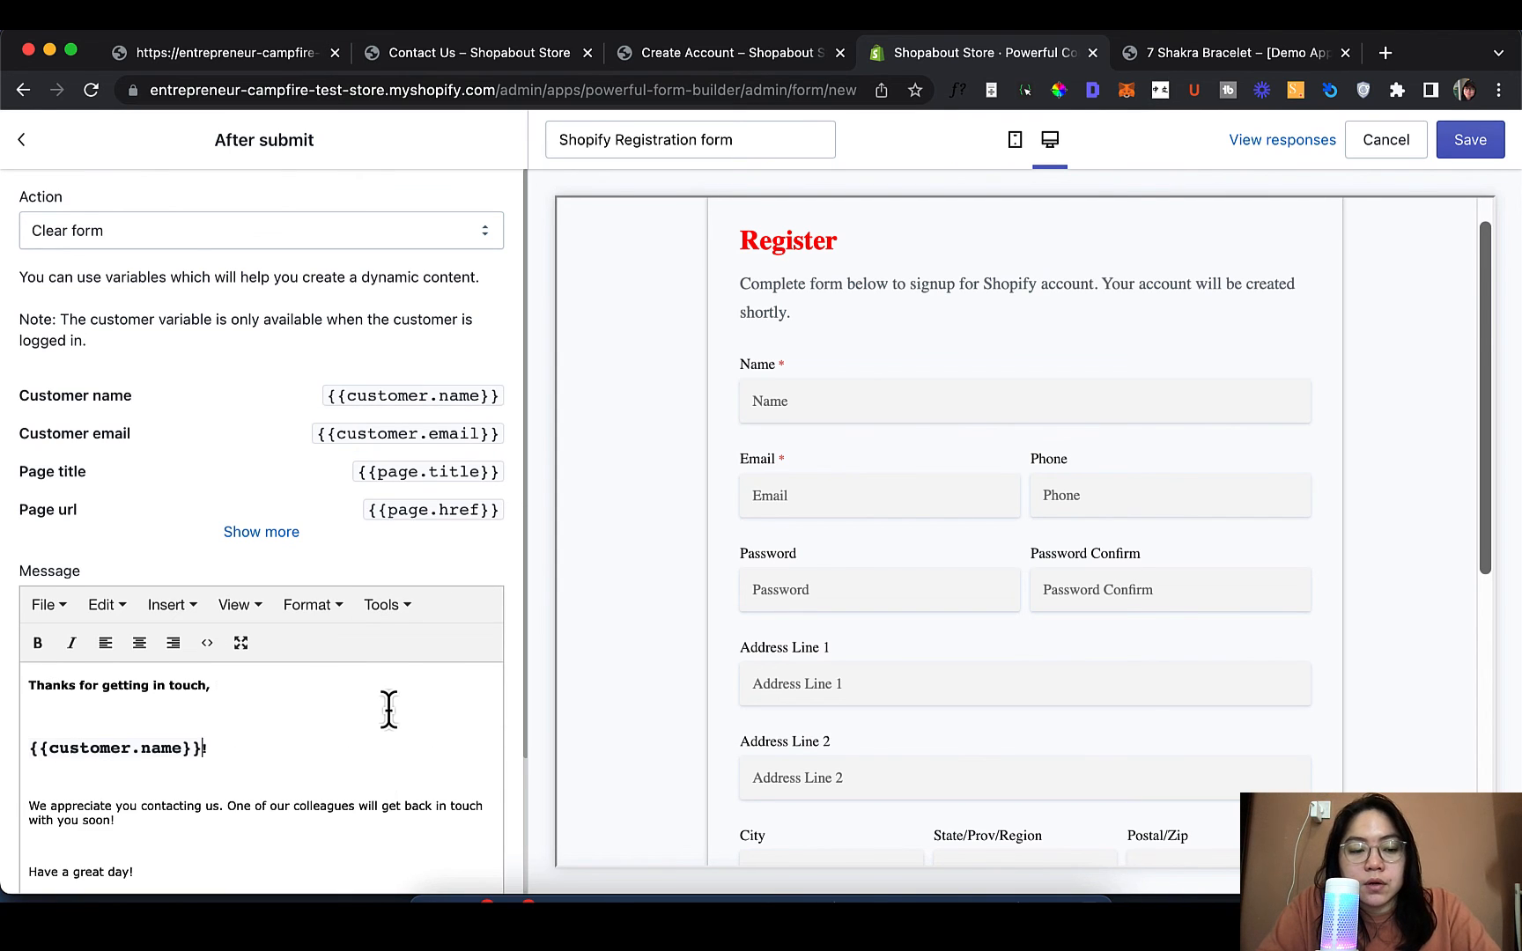
pyautogui.click(302, 686)
pyautogui.click(286, 710)
pyautogui.press('BackSpace')
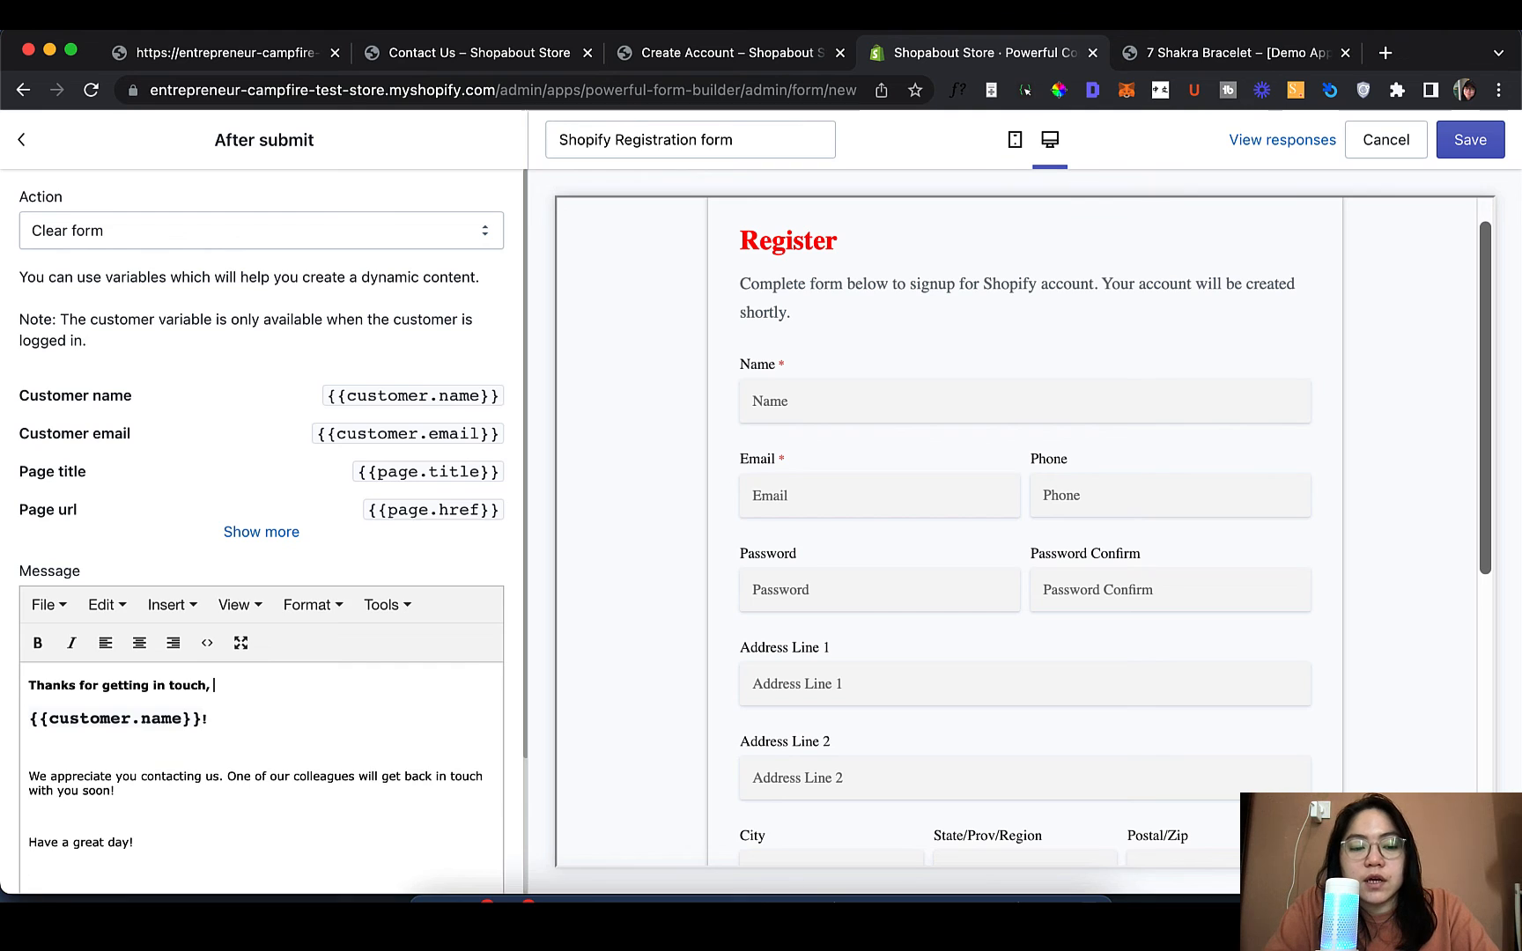
pyautogui.press('BackSpace')
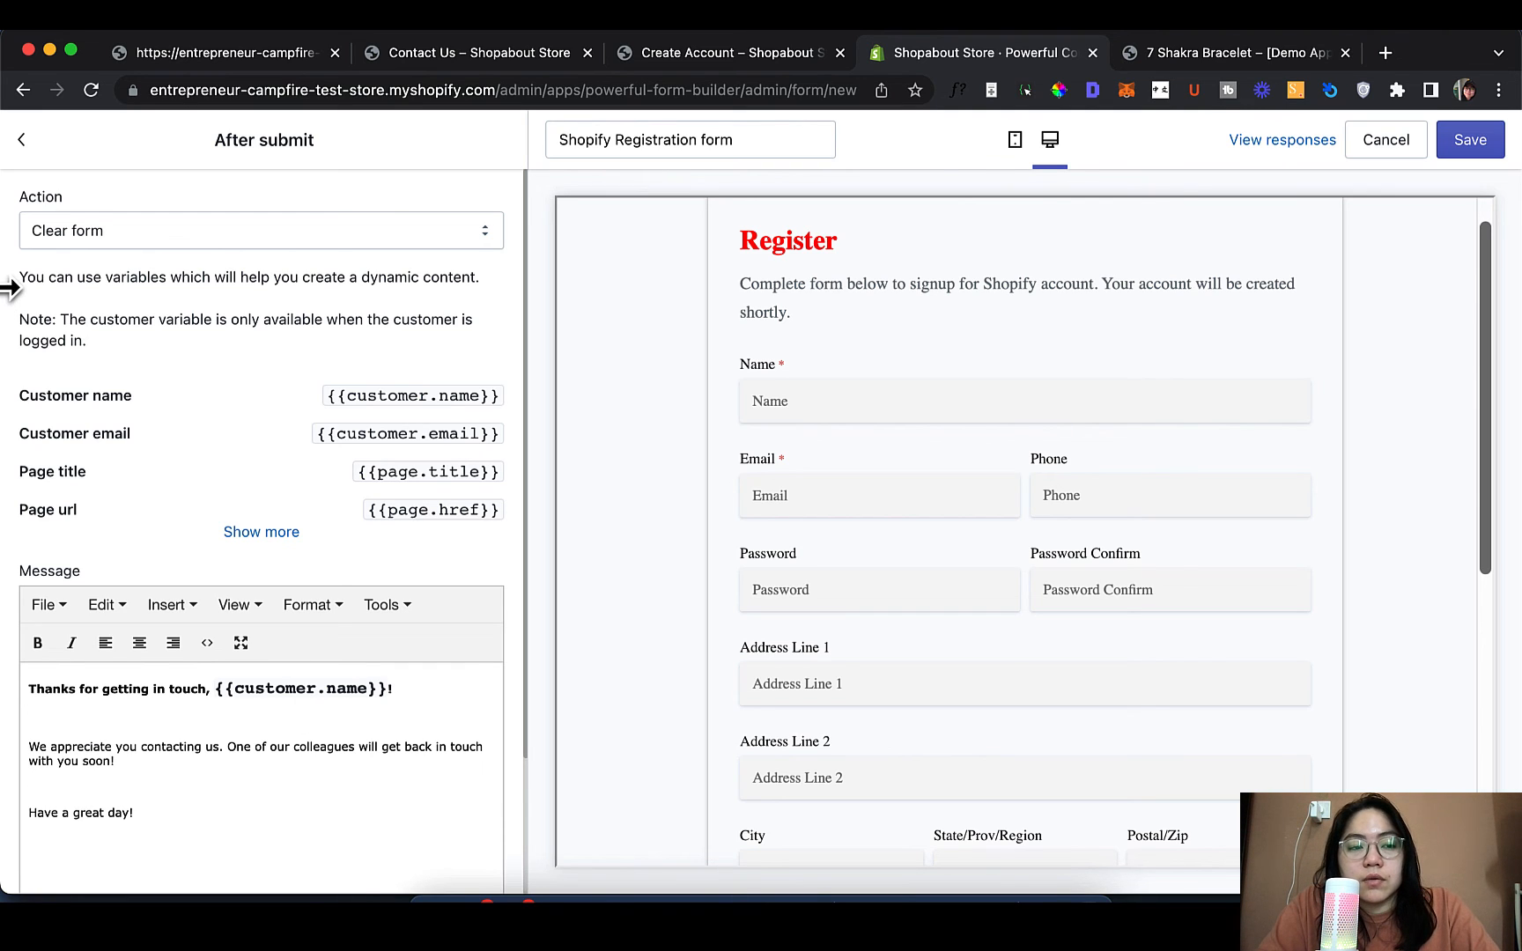
pyautogui.click(20, 155)
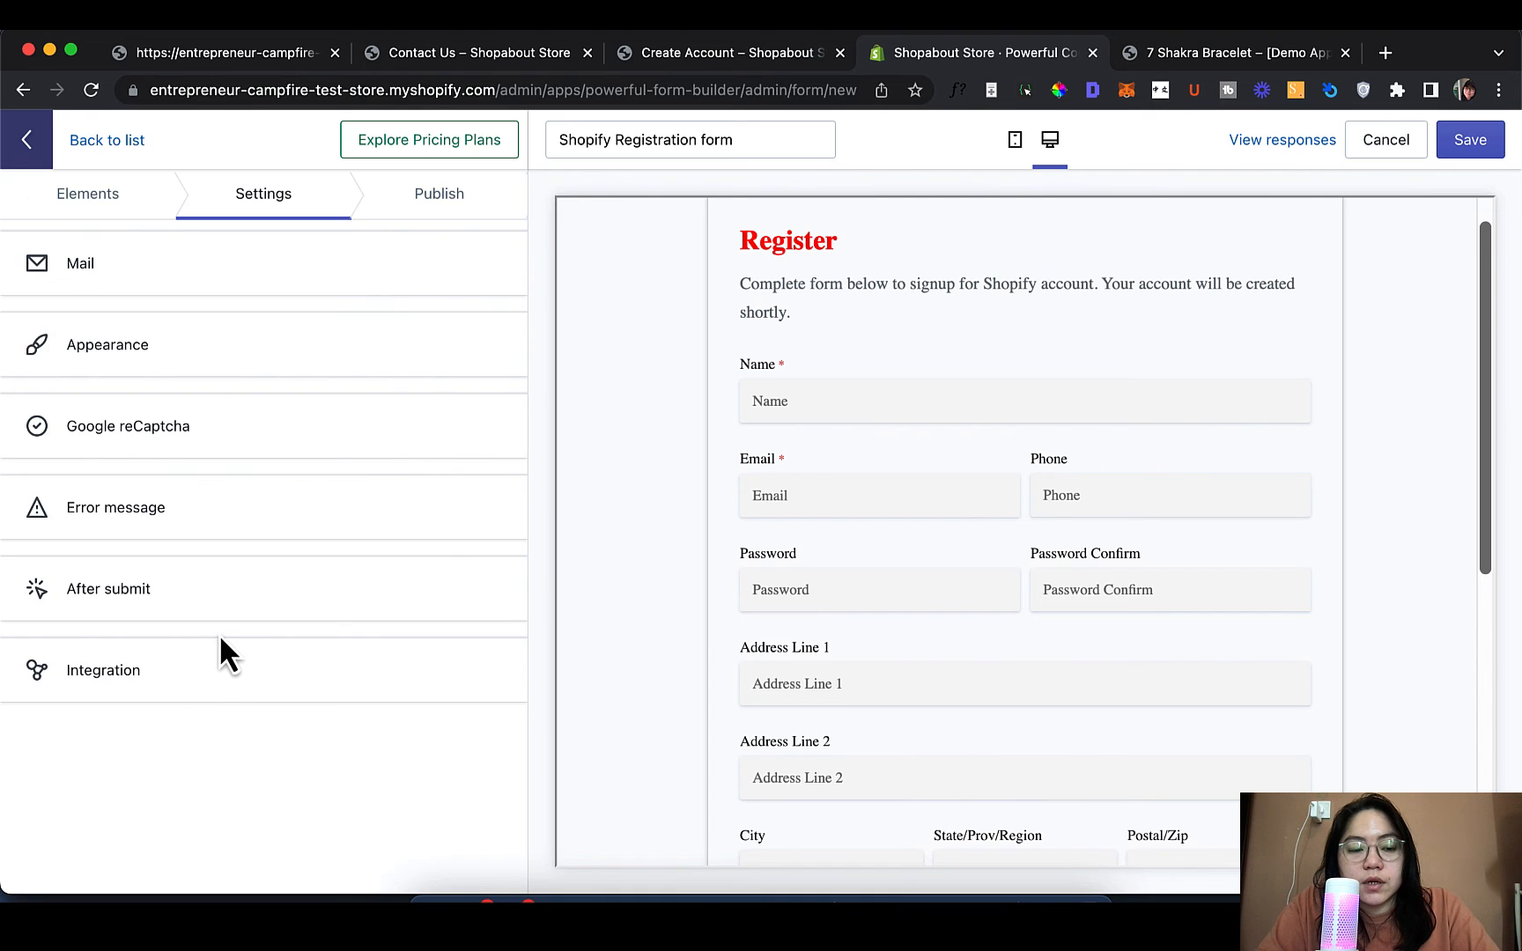
pyautogui.click(218, 674)
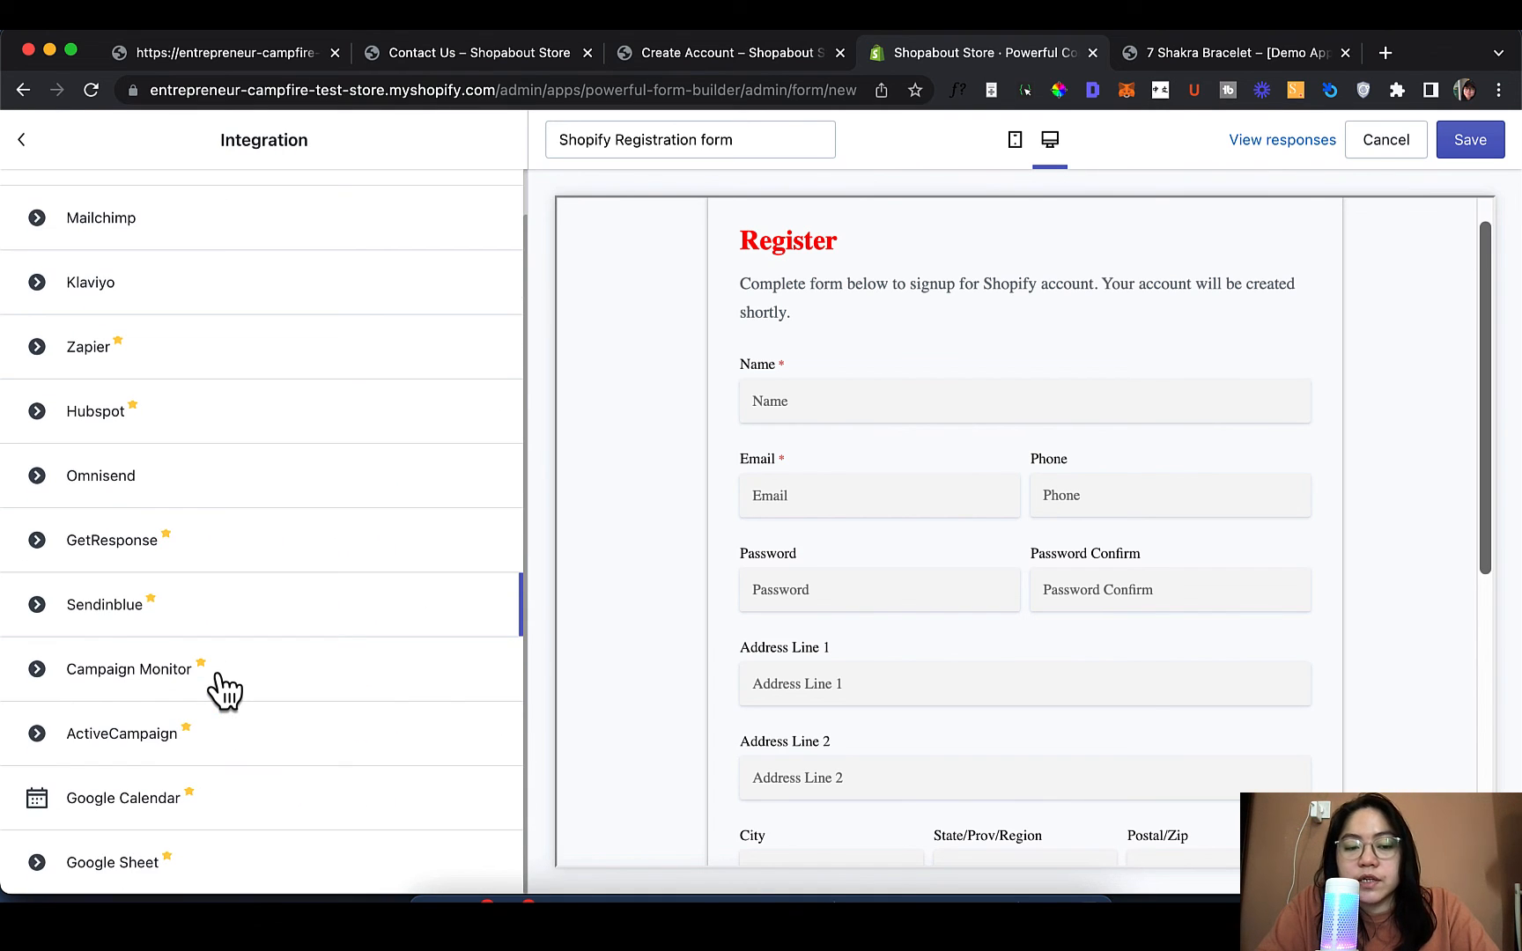
pyautogui.scroll(1, 218, 690)
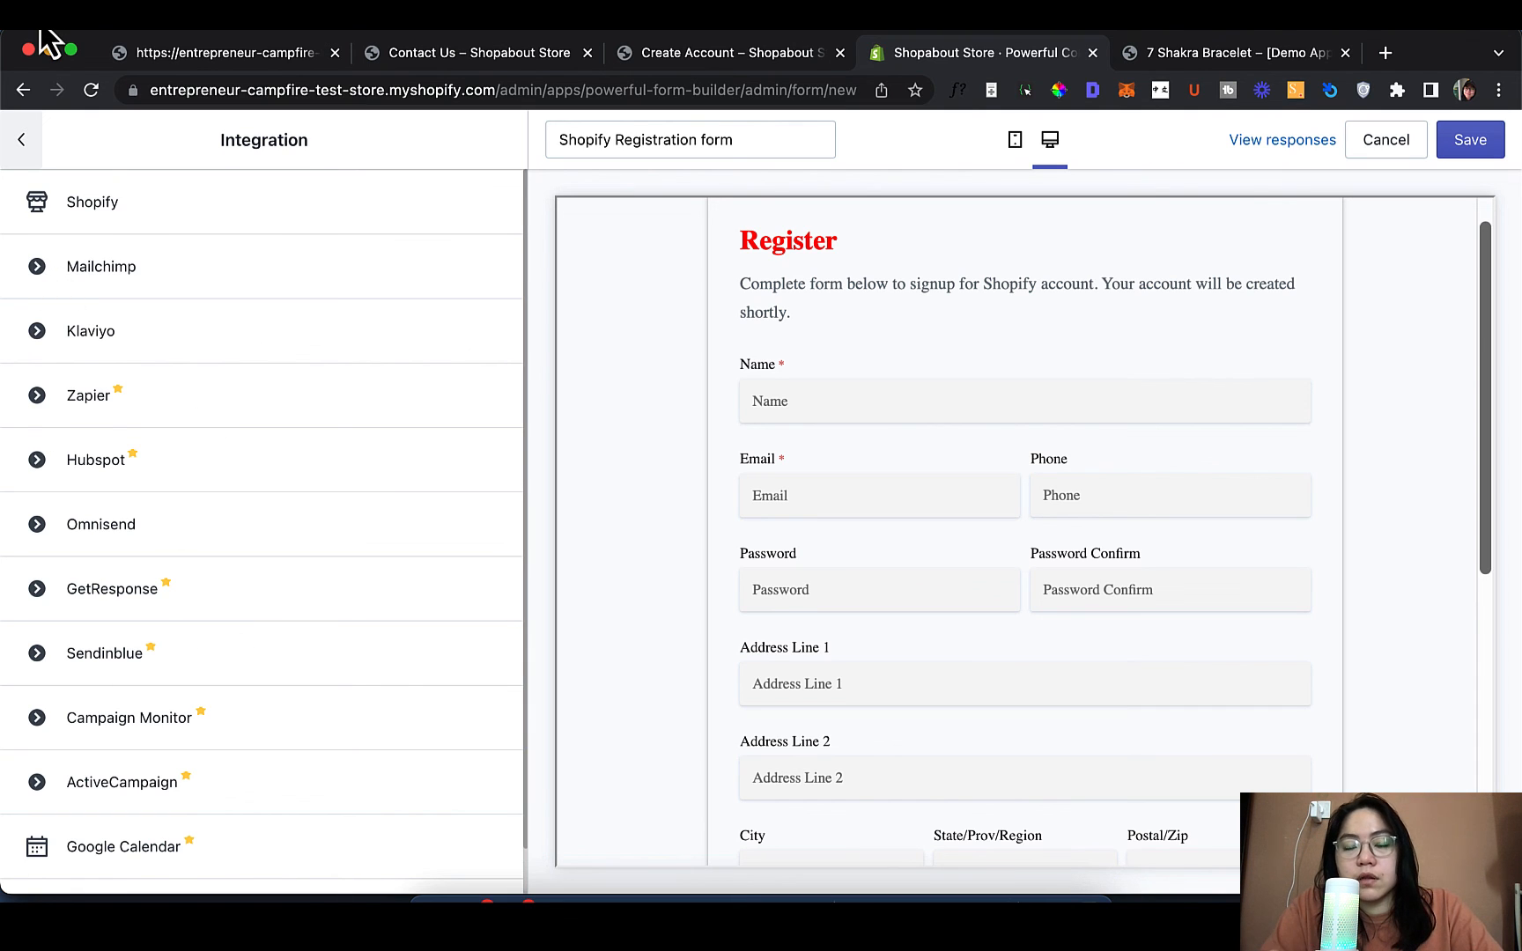
pyautogui.click(22, 143)
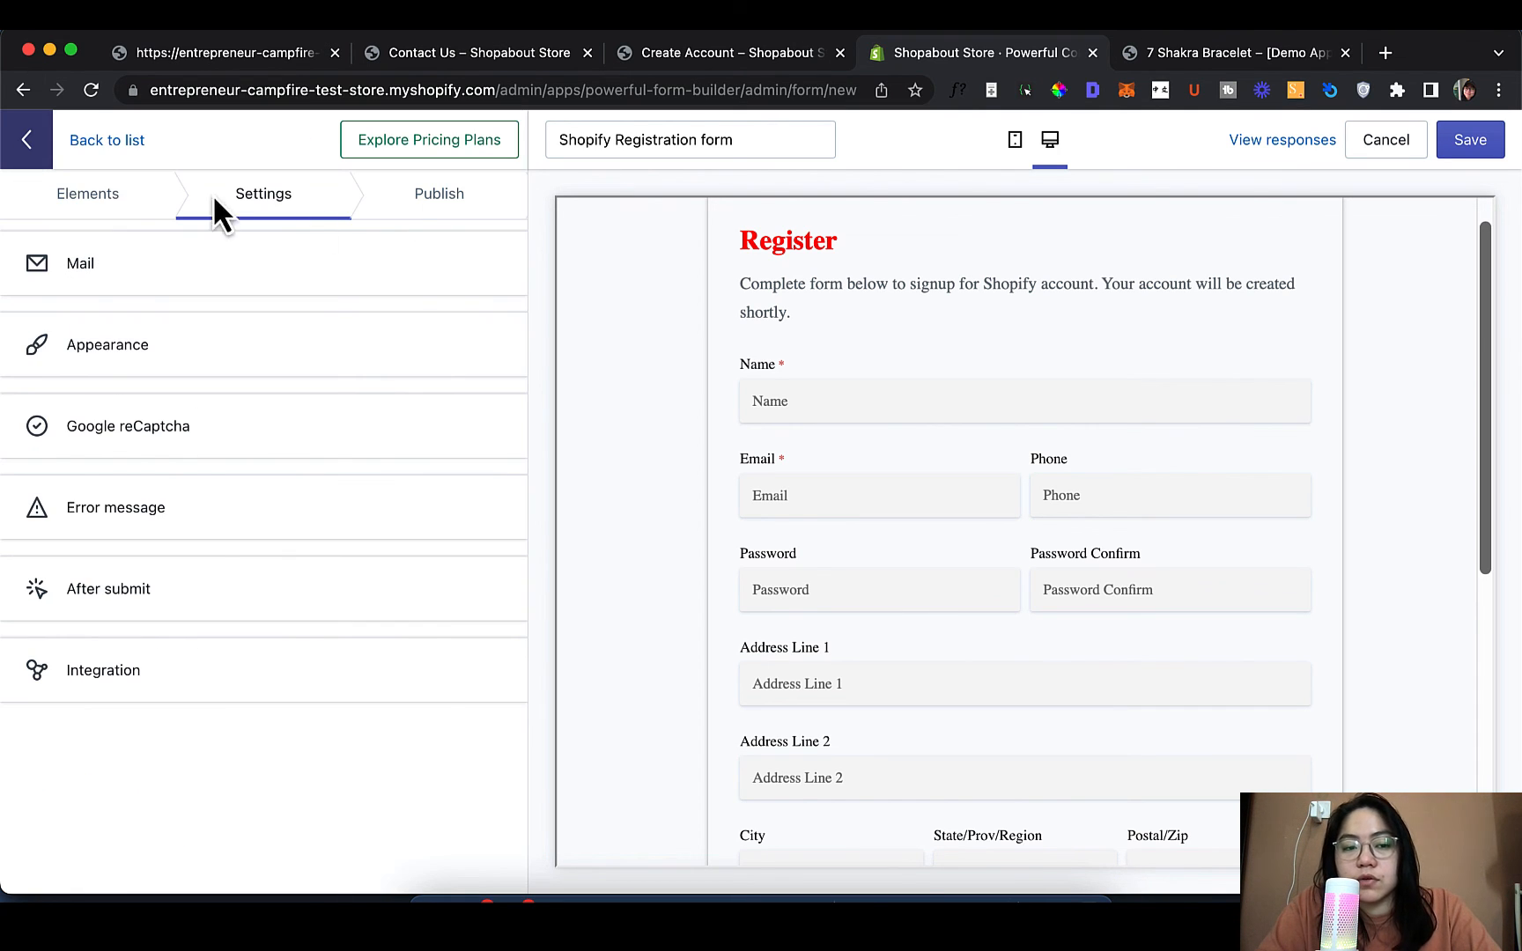
# In the Publish options, turn Required Login on and then off again
pyautogui.click(408, 221)
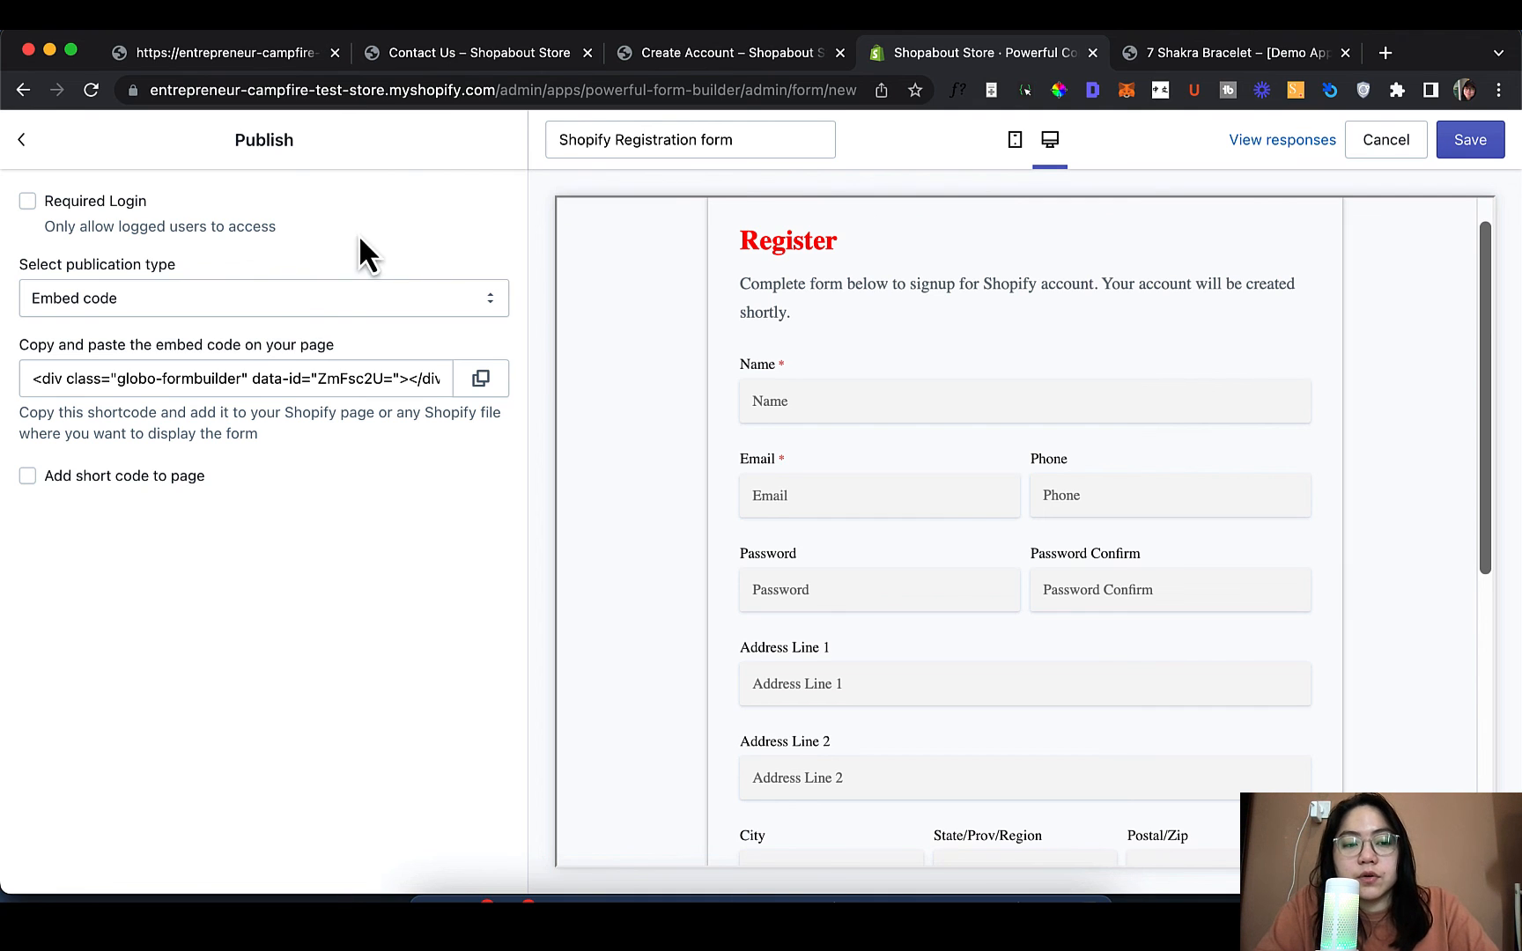
pyautogui.click(273, 304)
pyautogui.click(272, 304)
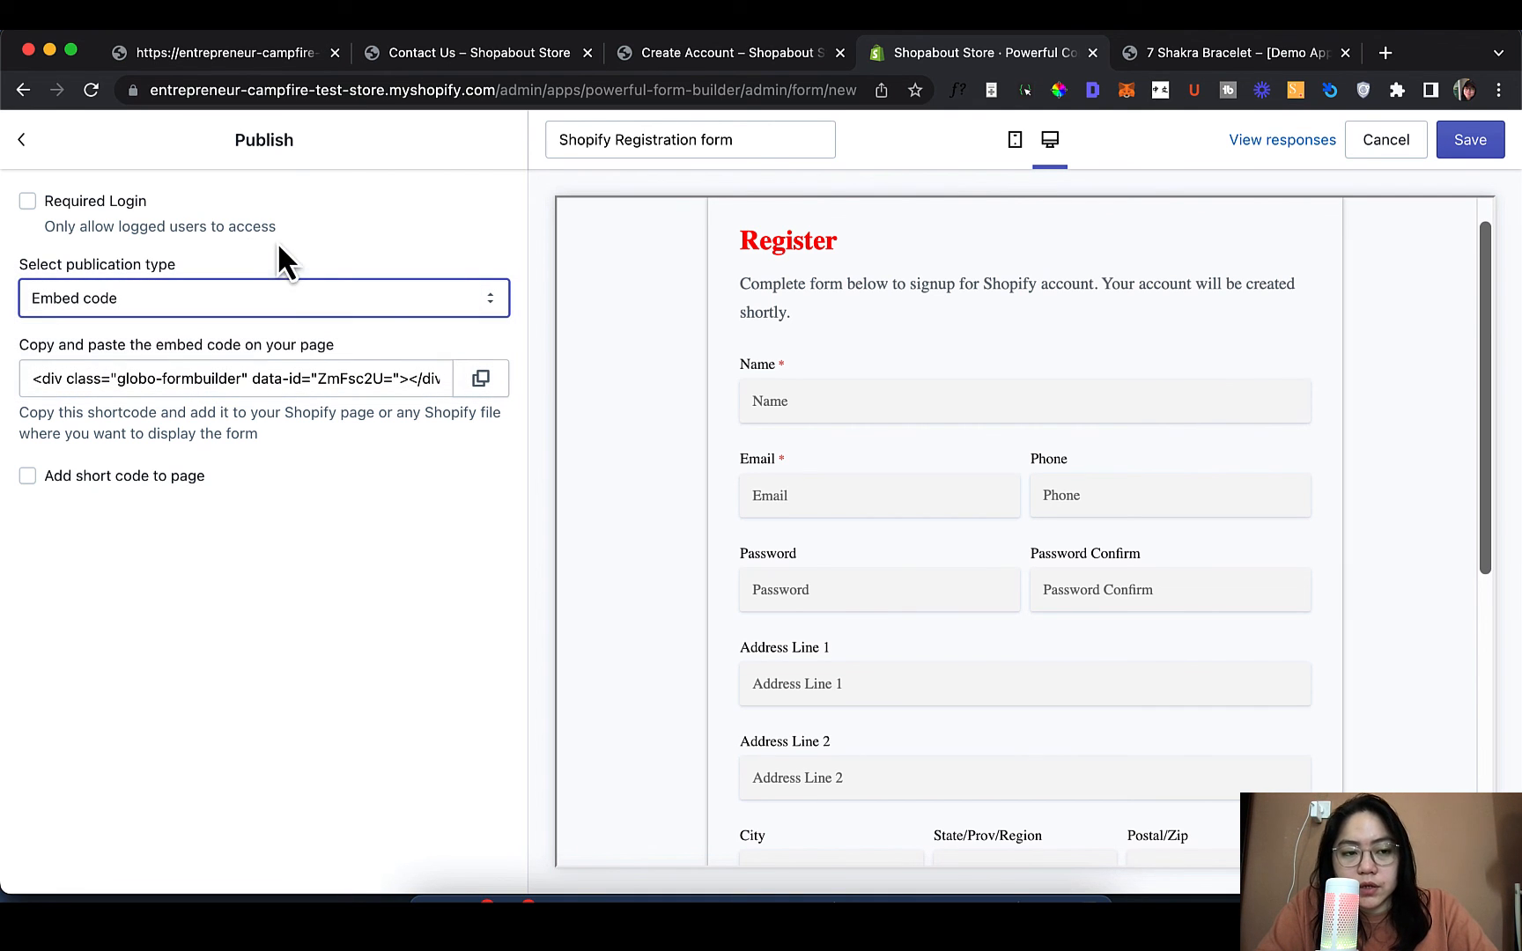
pyautogui.click(27, 202)
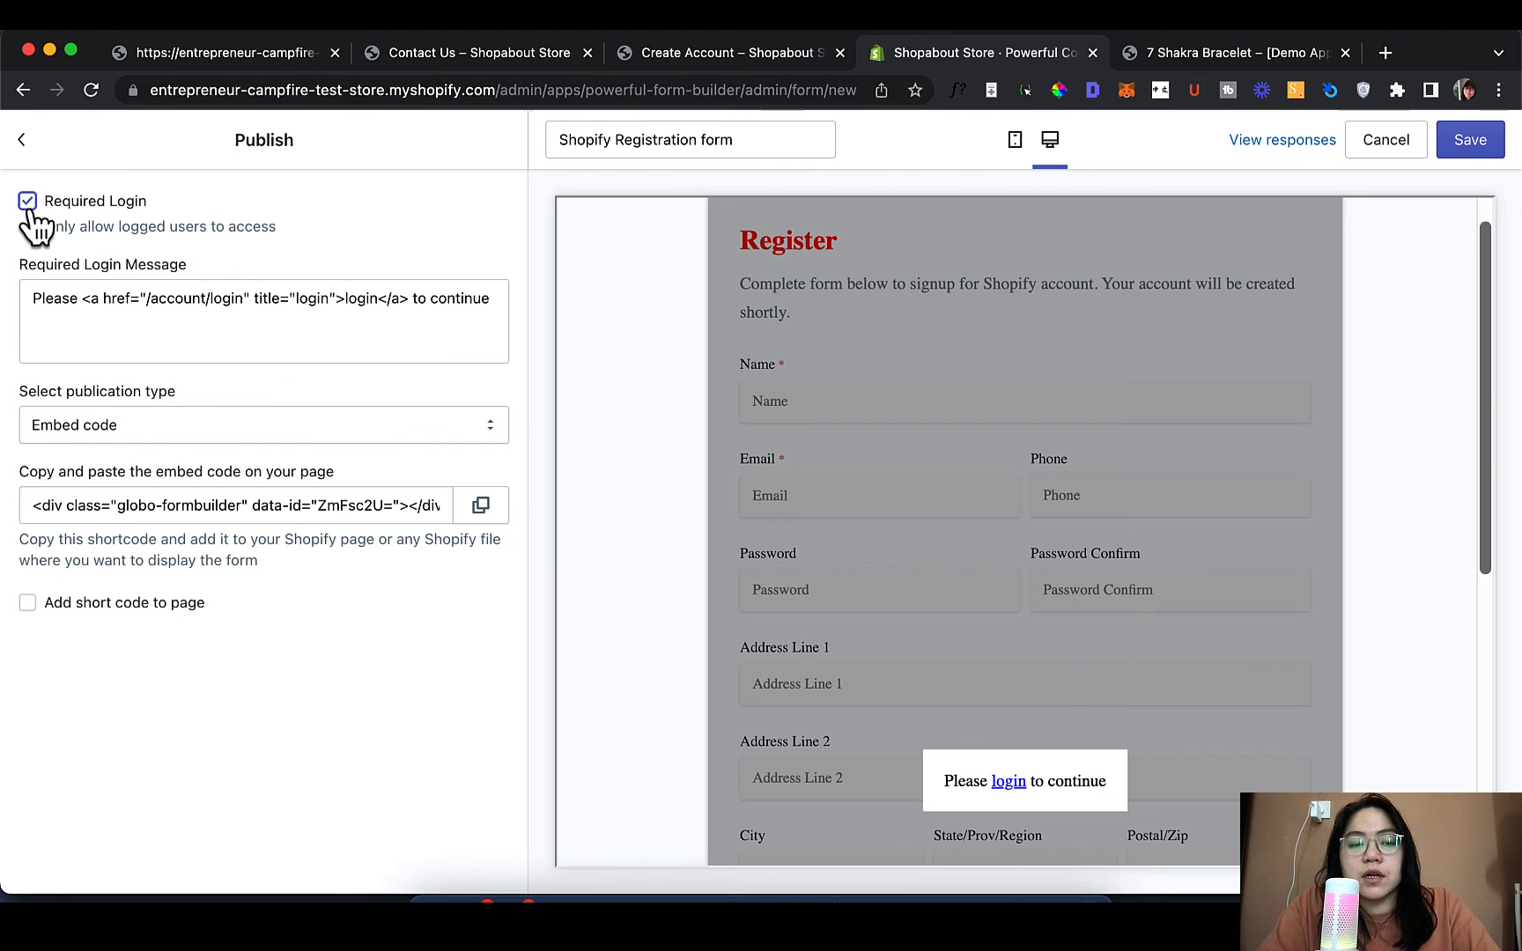
pyautogui.click(27, 208)
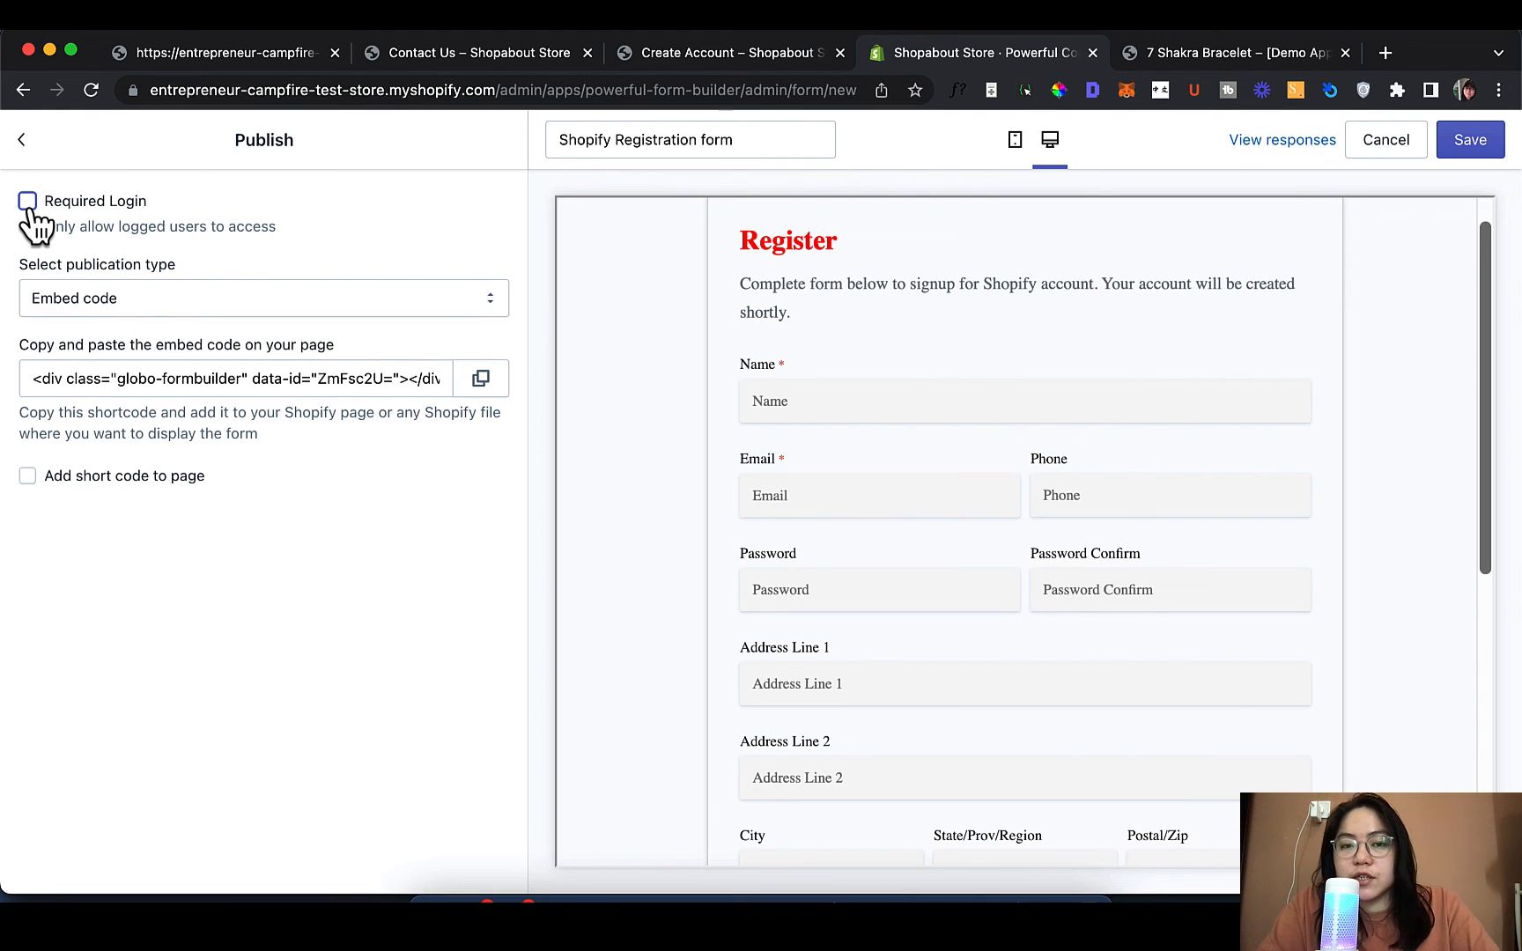
# Keep Embed code as the publication type and copy the form's embed code
pyautogui.click(171, 298)
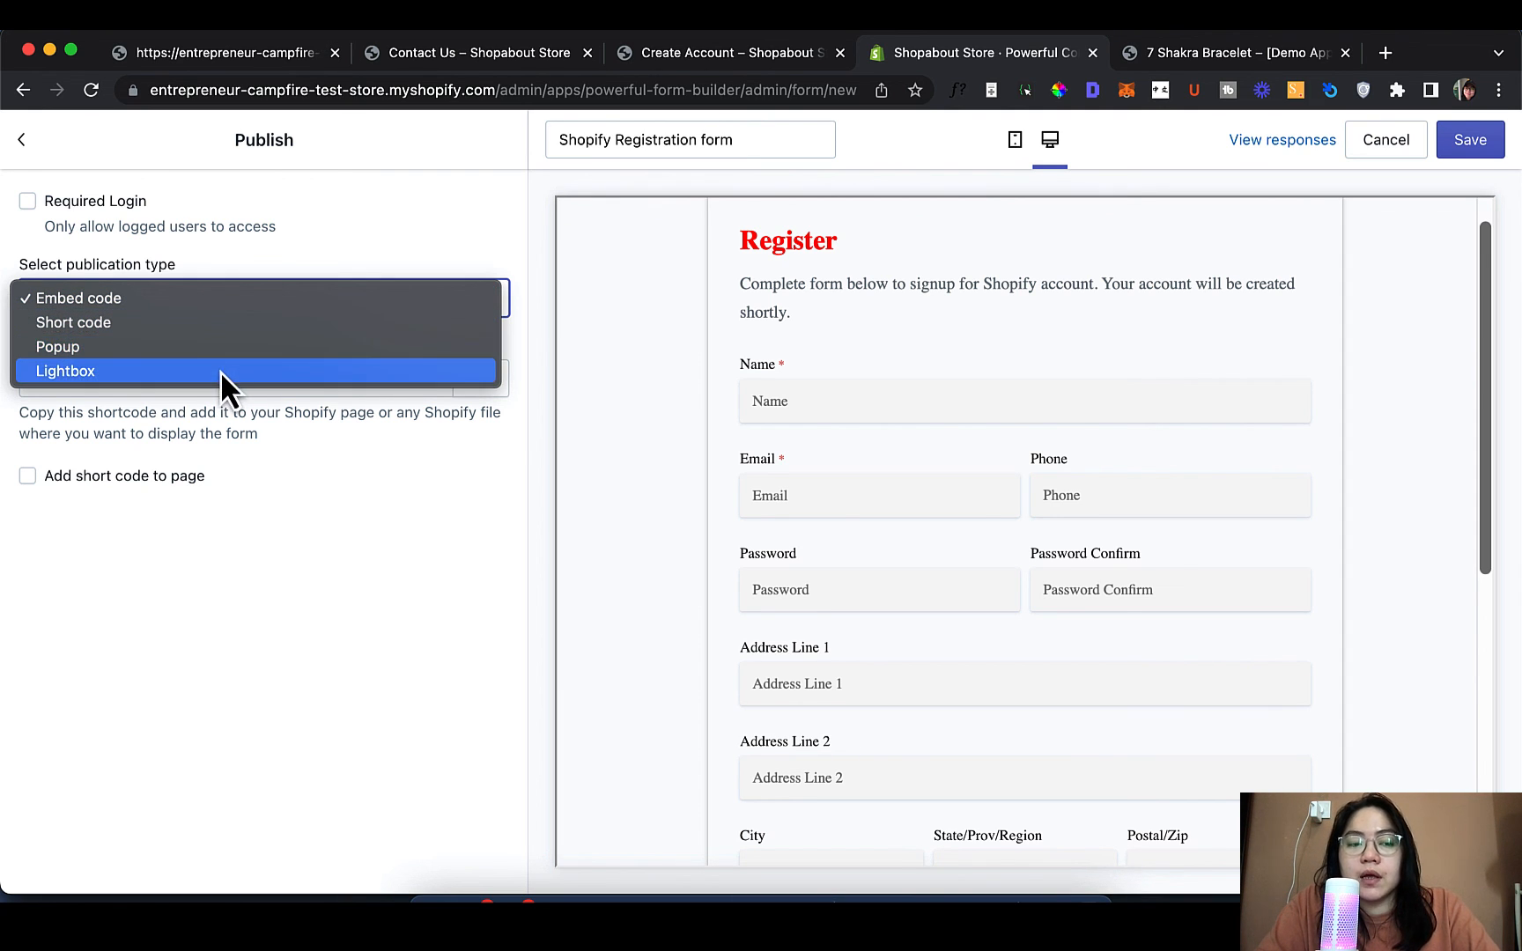
pyautogui.click(228, 310)
pyautogui.click(228, 310)
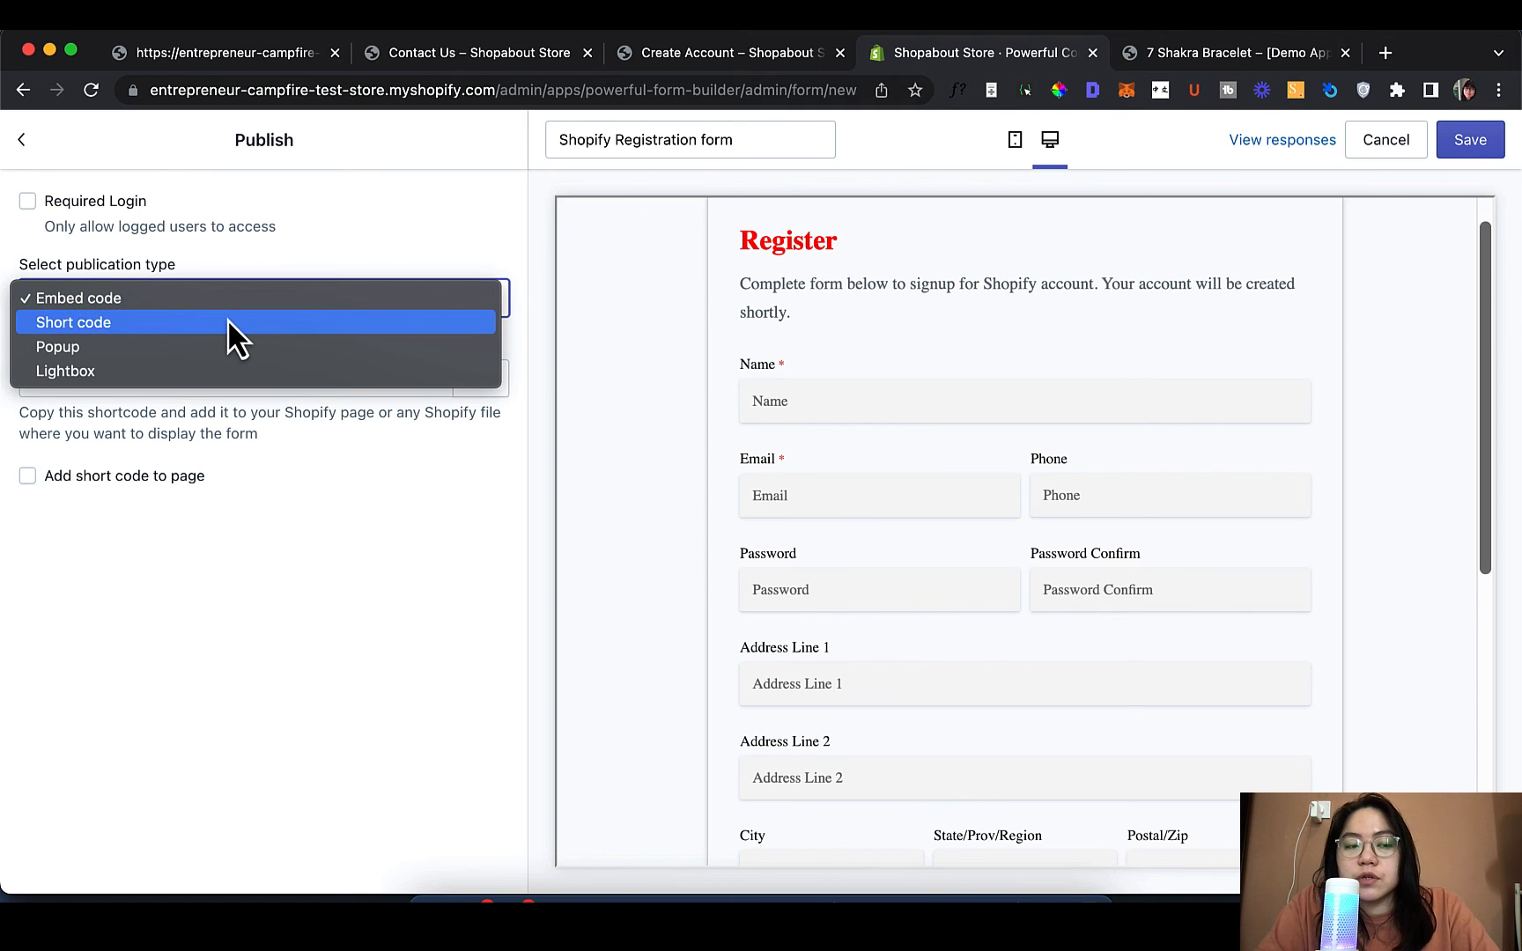
pyautogui.click(227, 319)
pyautogui.click(234, 302)
pyautogui.click(246, 266)
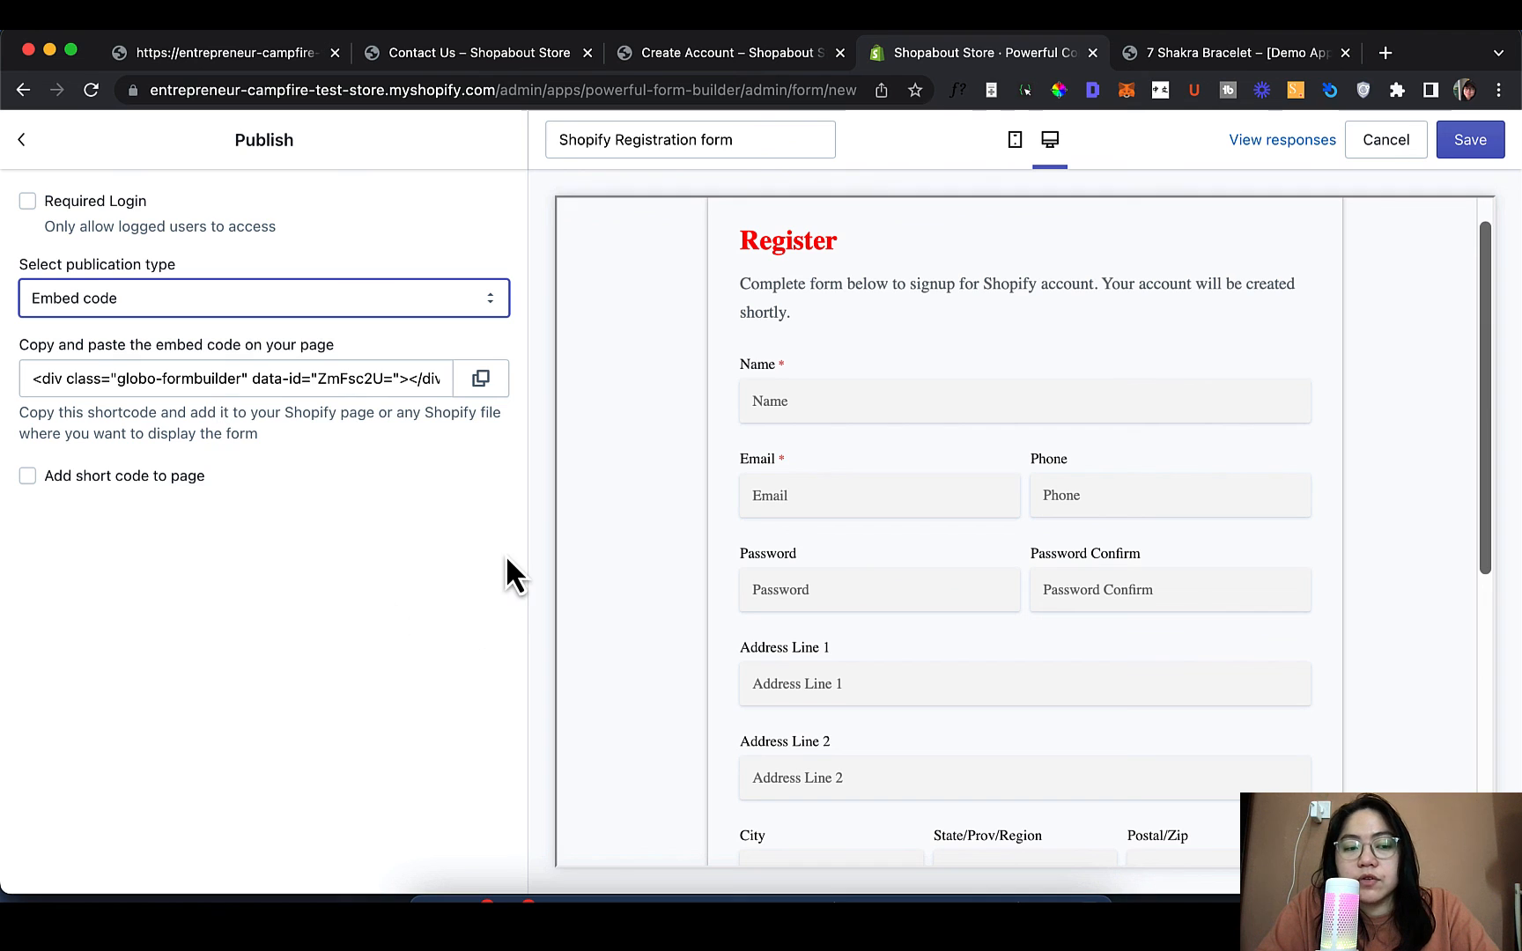
pyautogui.click(480, 380)
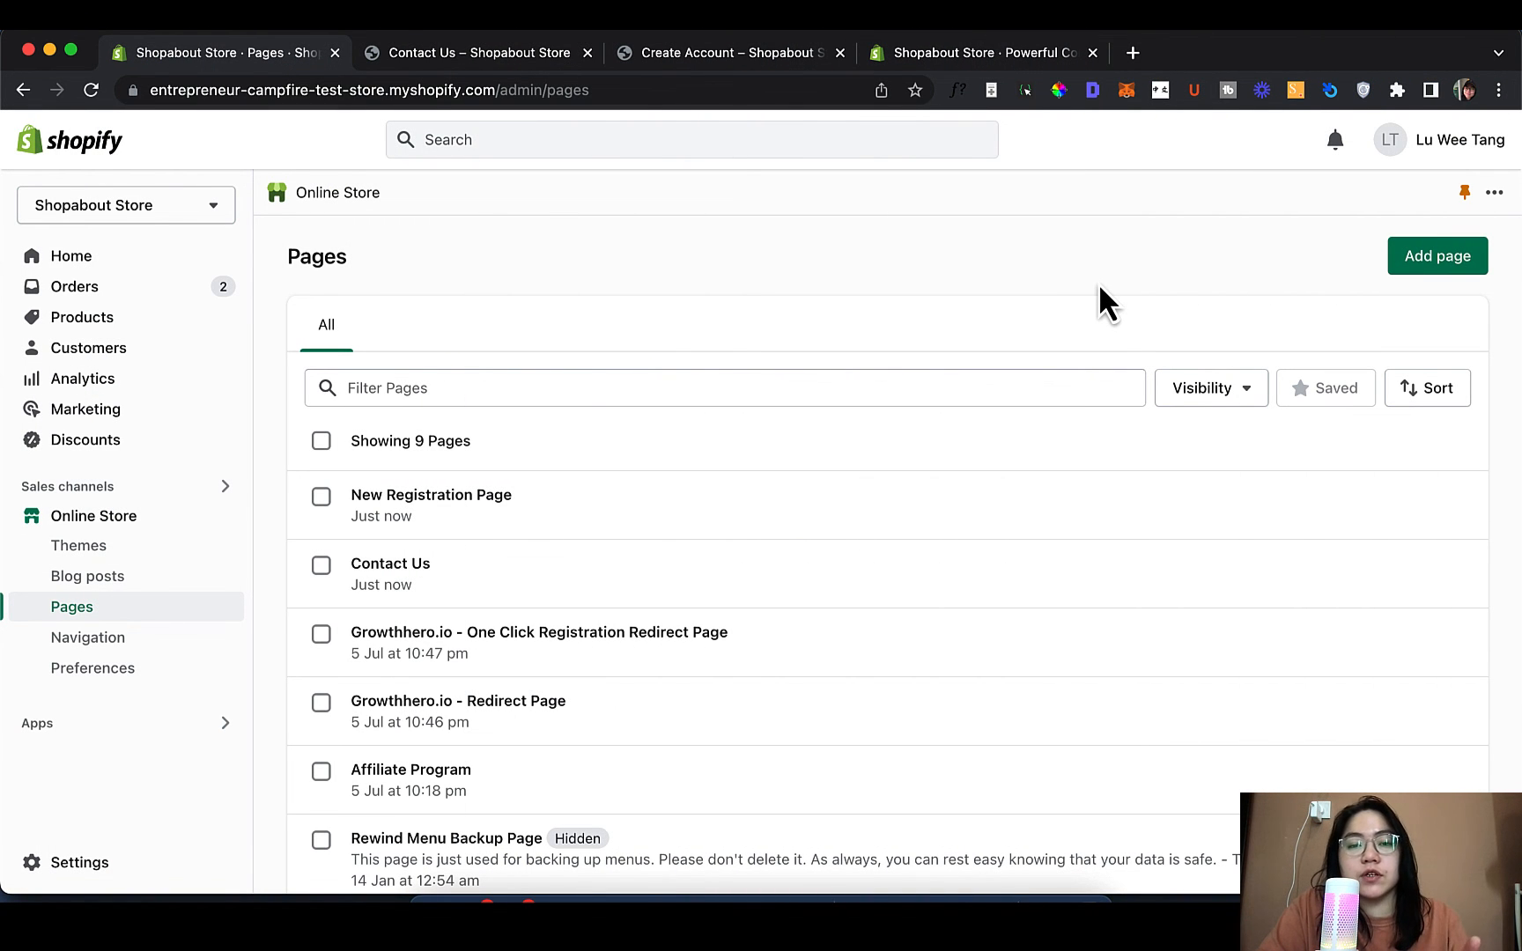
# Paste the embed code into New Registration Page's HTML content and save the page
pyautogui.click(997, 531)
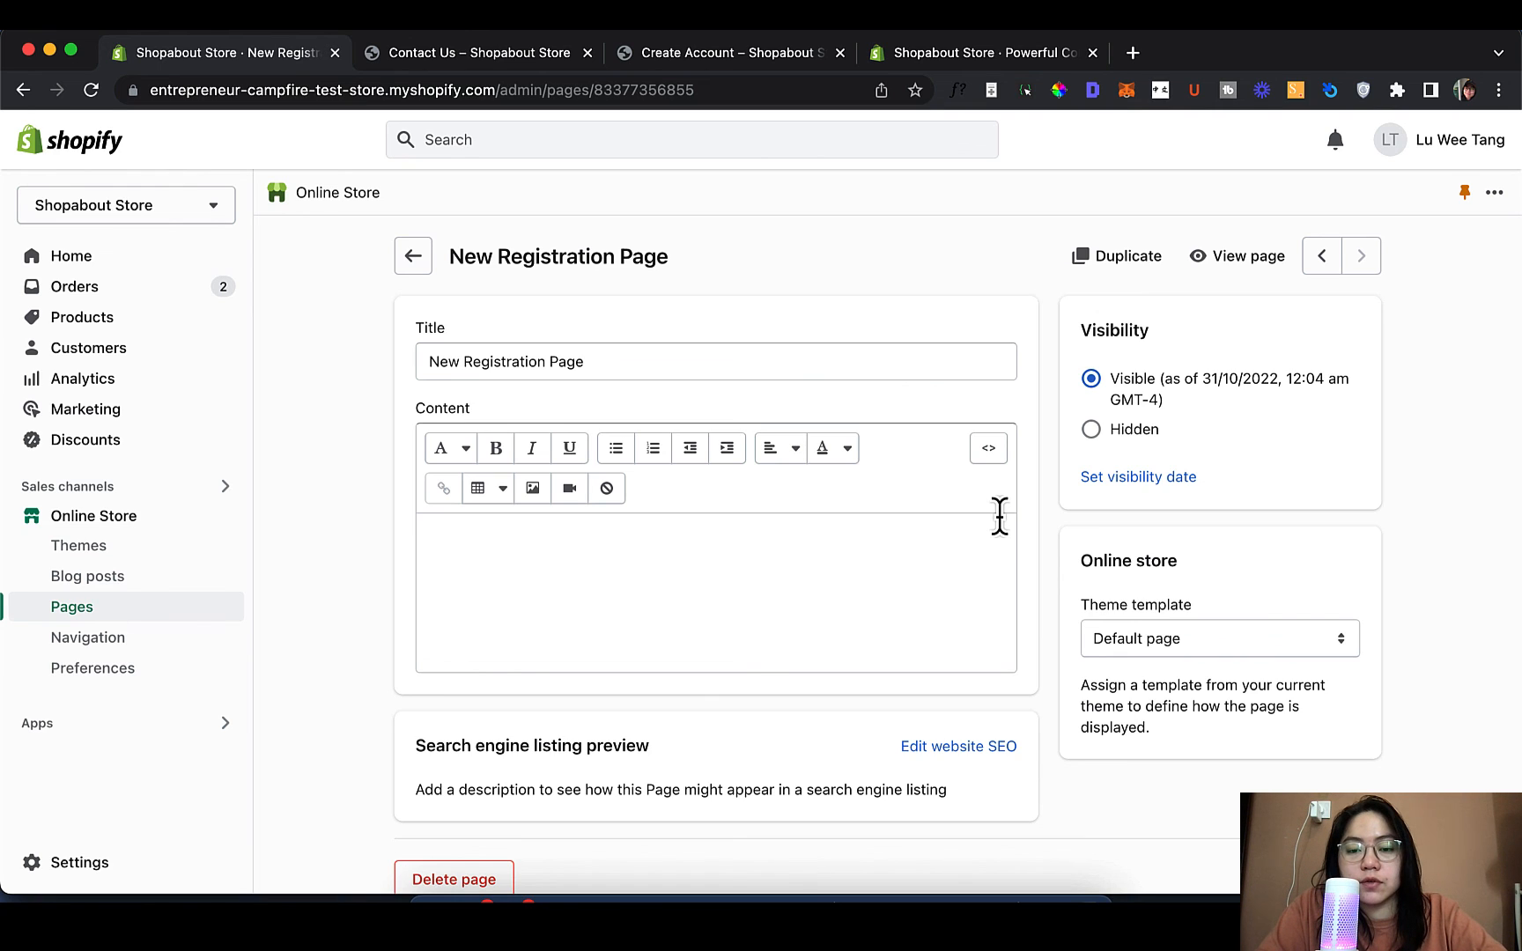
pyautogui.click(990, 451)
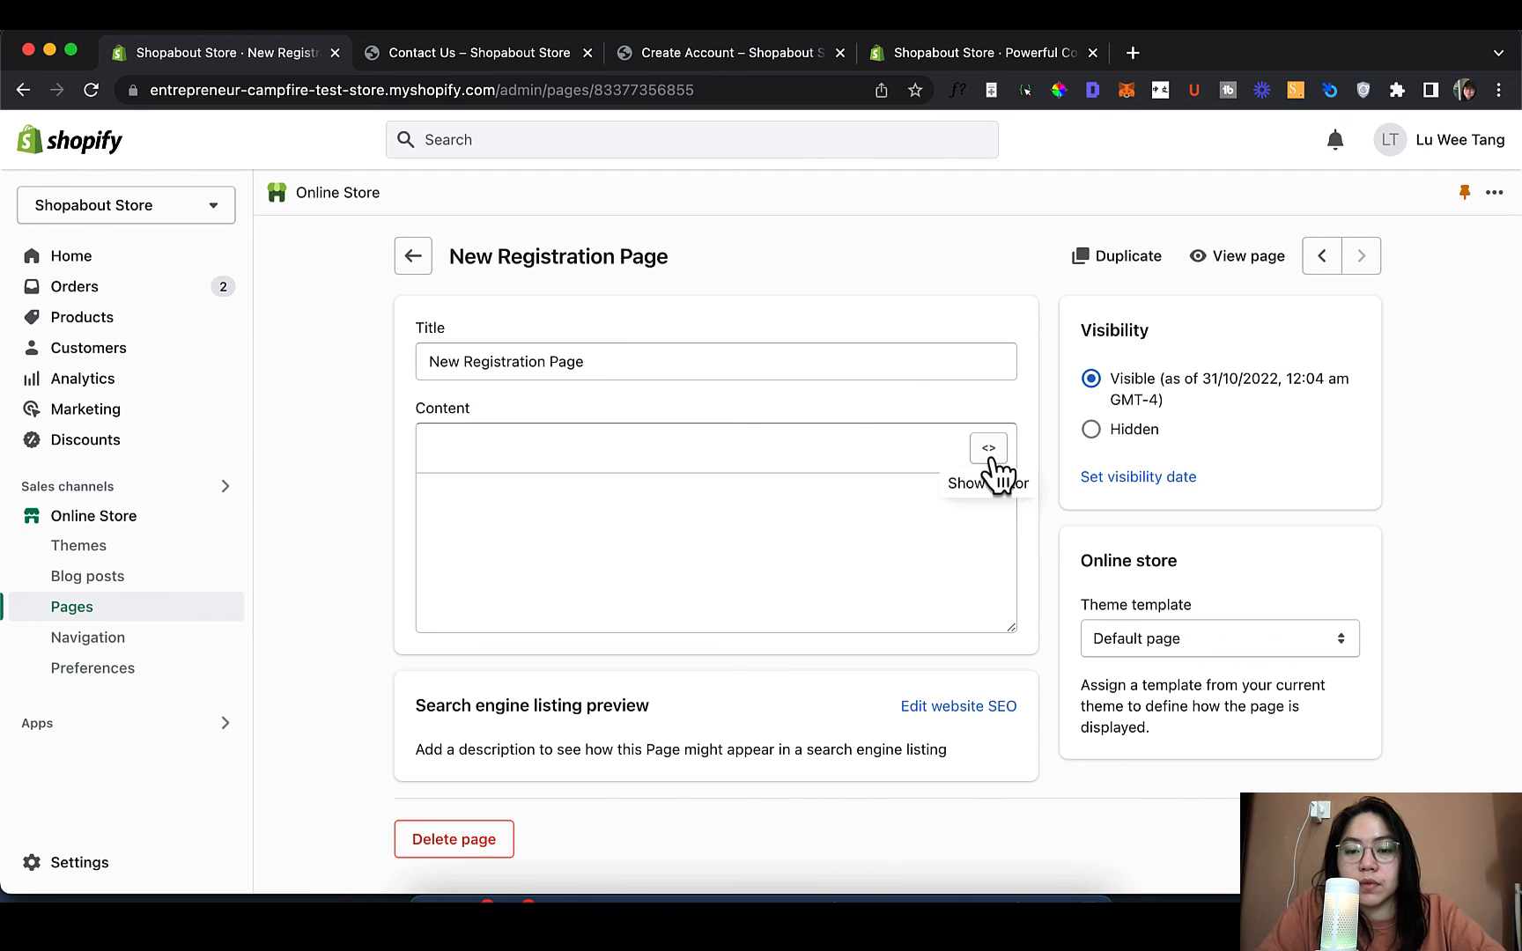
pyautogui.click(990, 449)
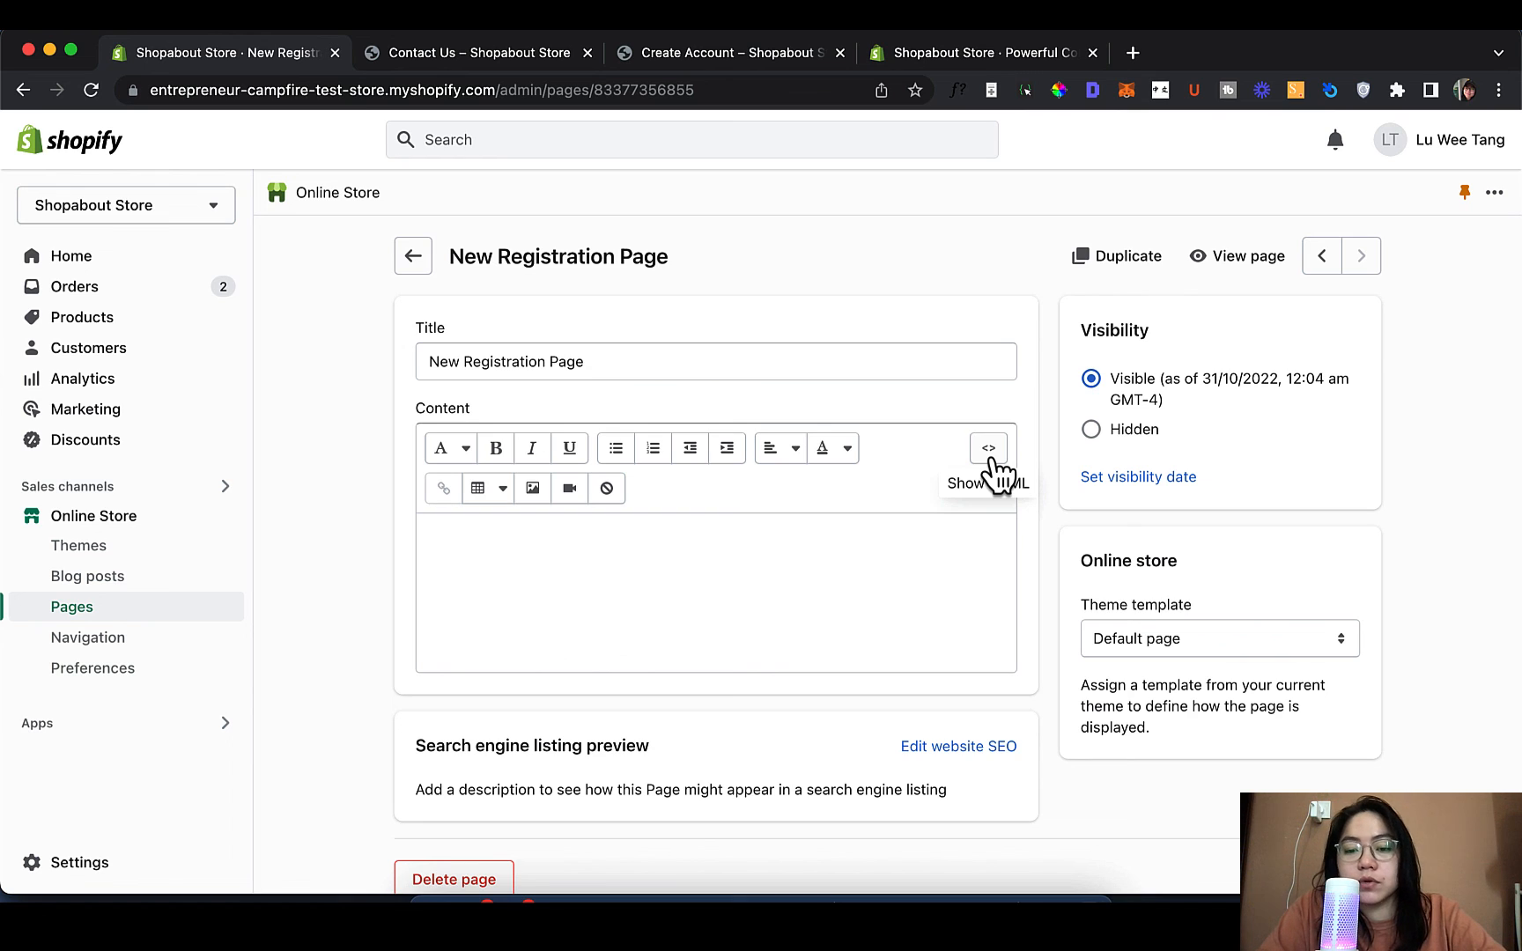
pyautogui.click(990, 451)
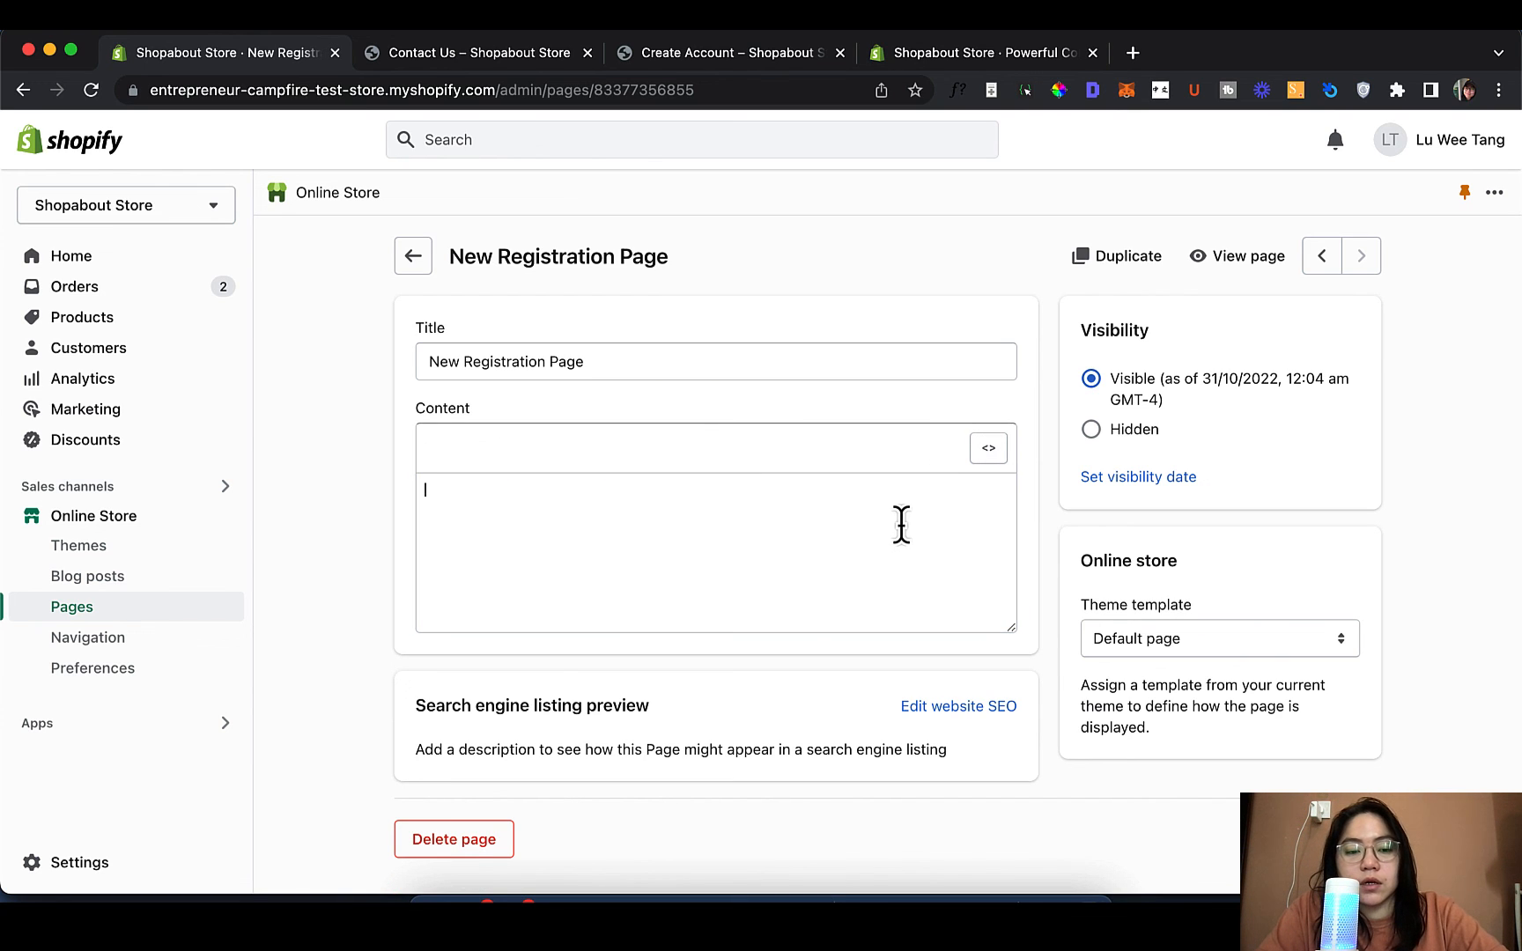
pyautogui.press('cmd+v')
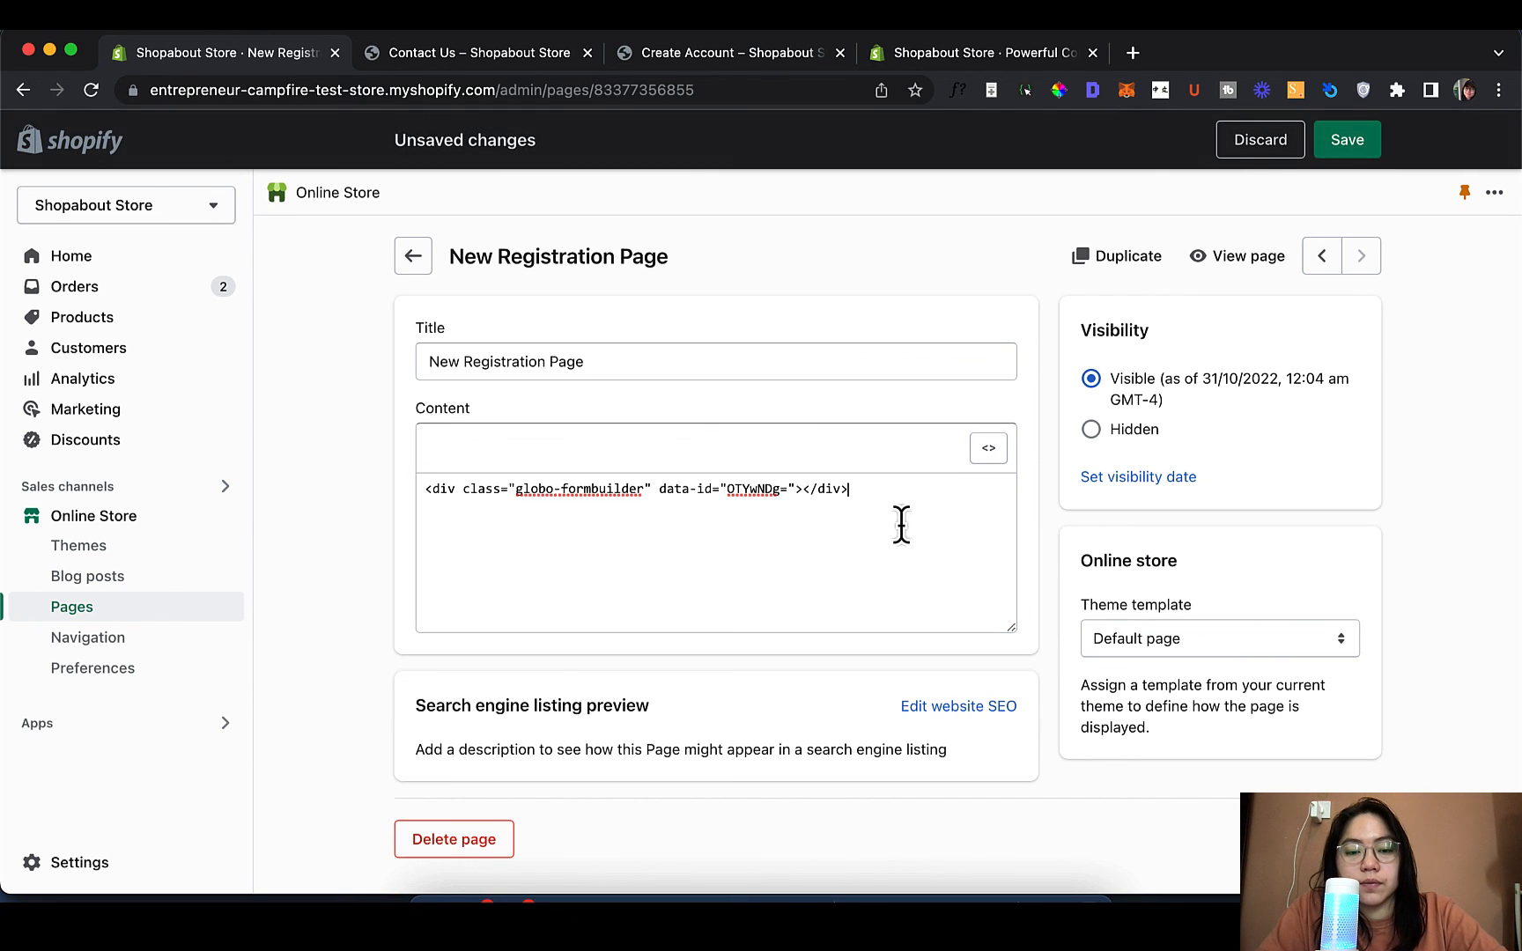
pyautogui.click(1364, 141)
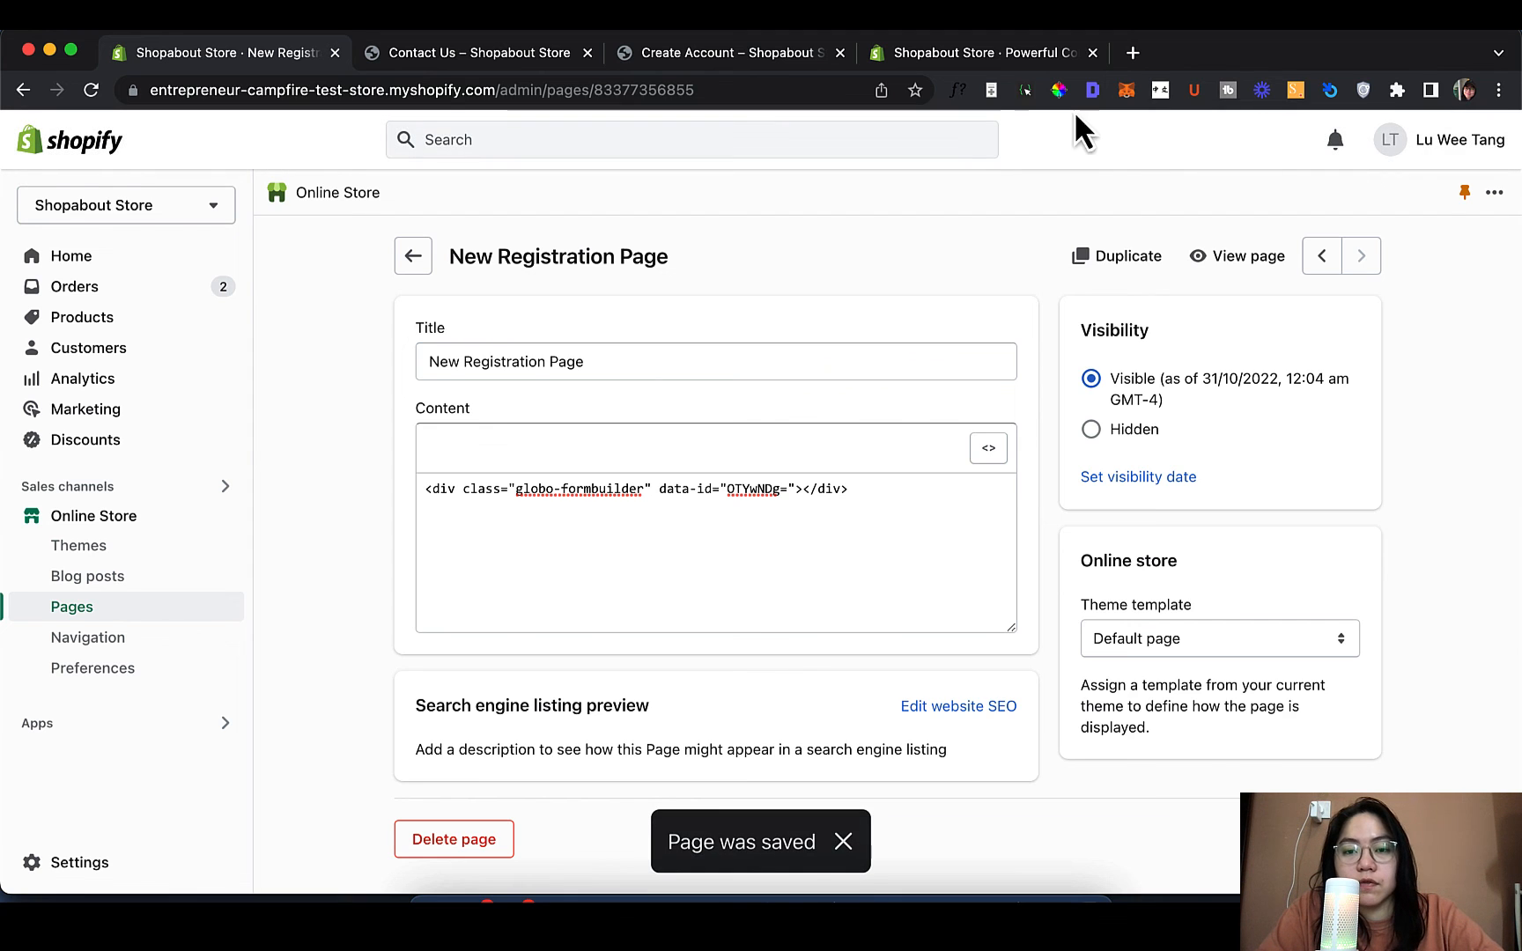
pyautogui.click(1055, 58)
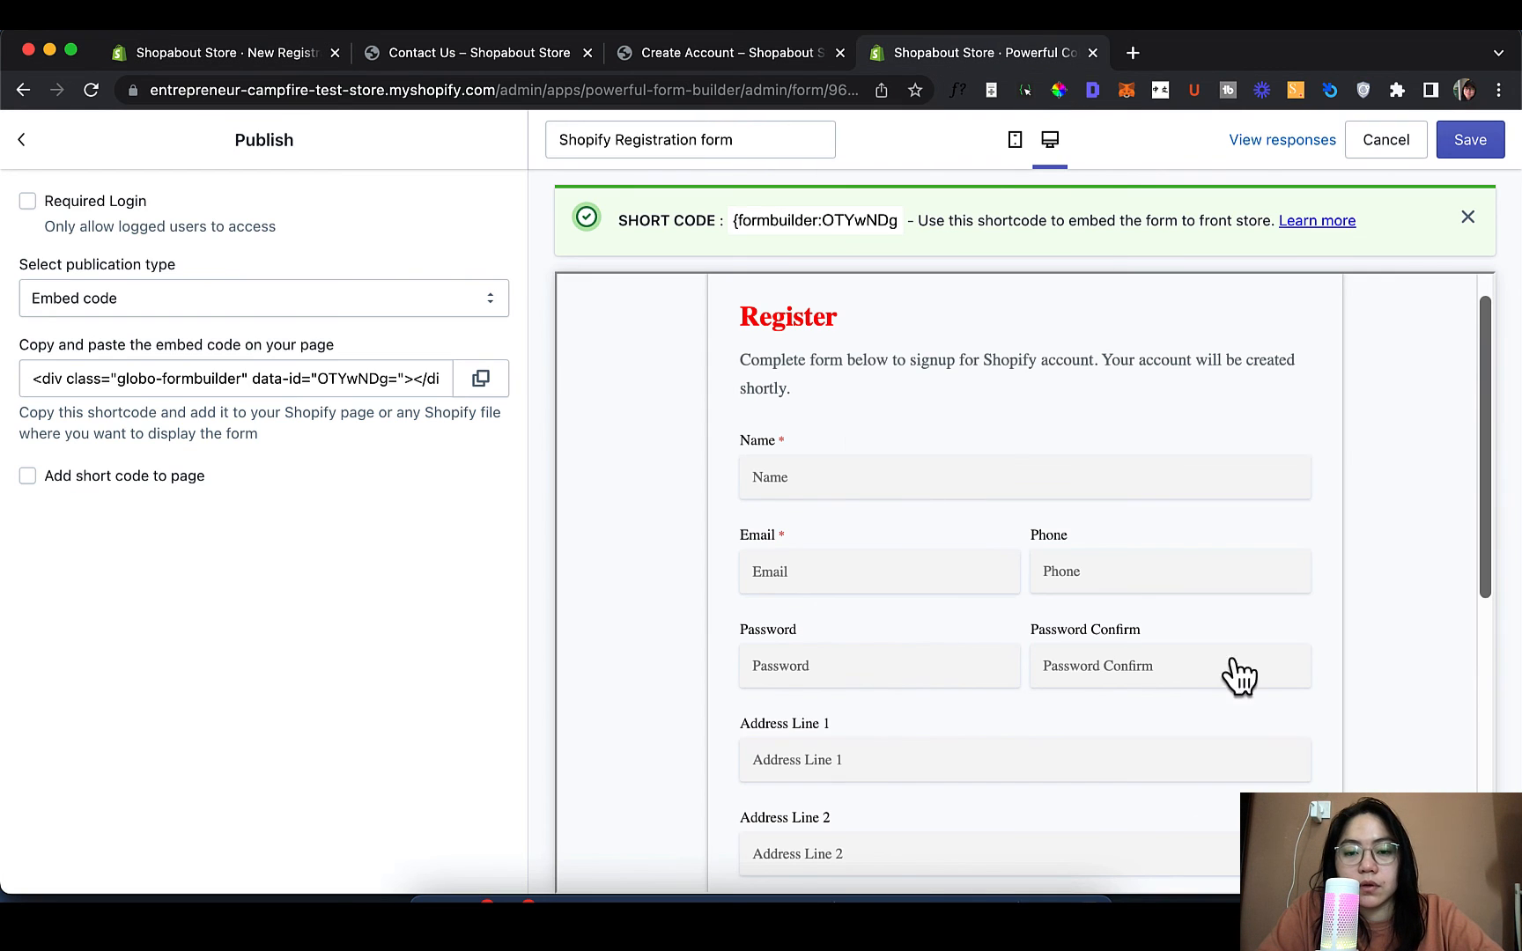
pyautogui.click(220, 55)
# View the live New Registration Page on the storefront
pyautogui.click(1248, 262)
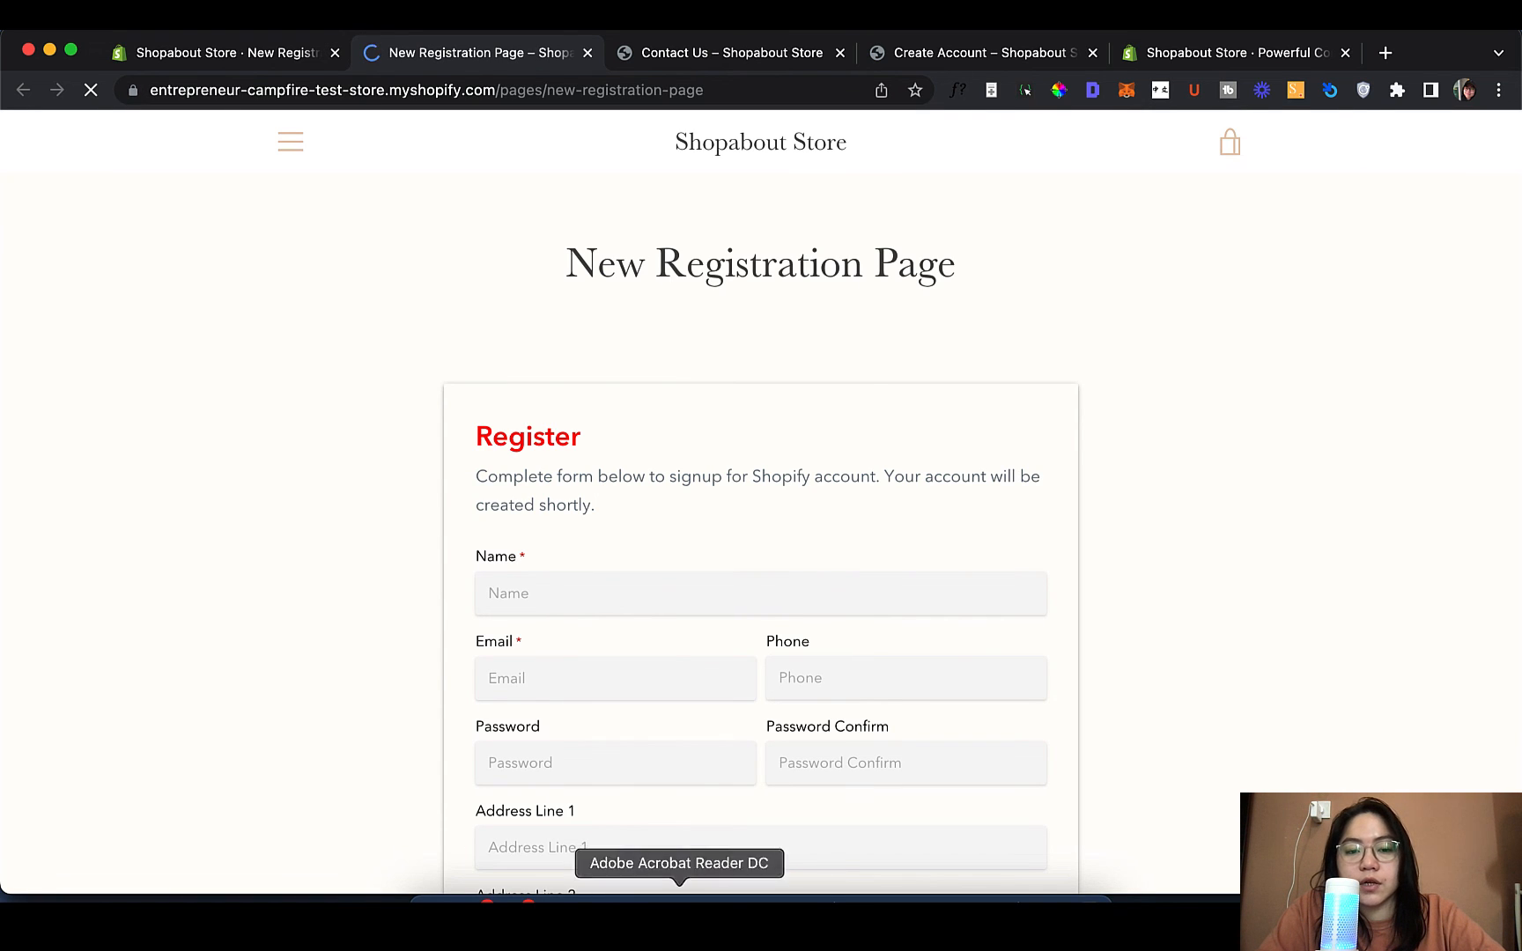
pyautogui.scroll(-4, 653, 281)
pyautogui.scroll(-2, 653, 282)
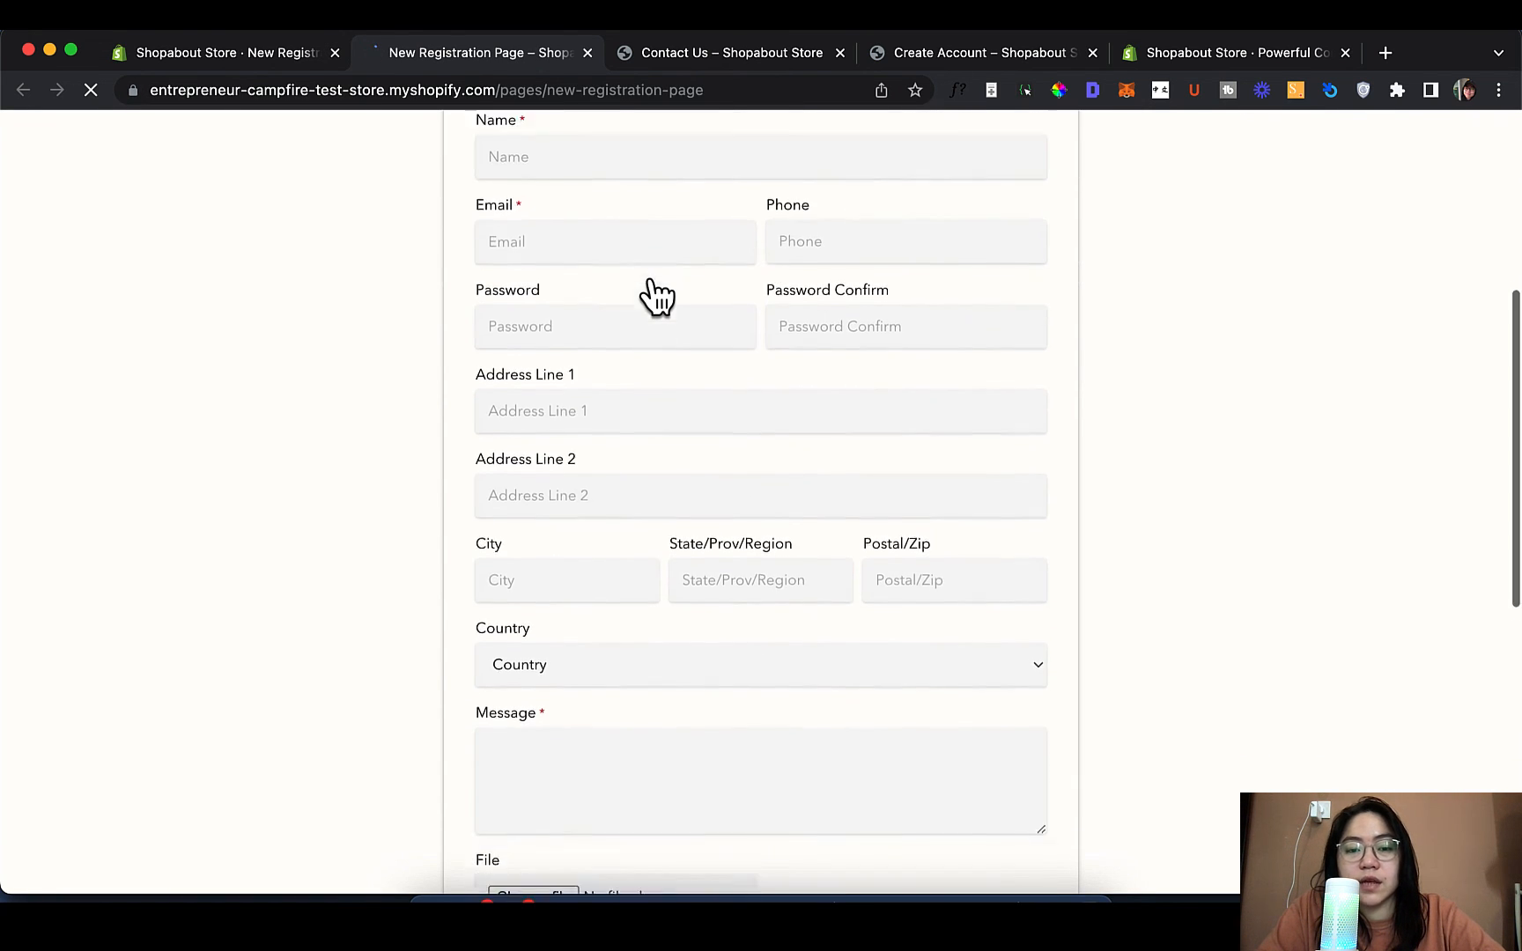
pyautogui.scroll(3, 656, 297)
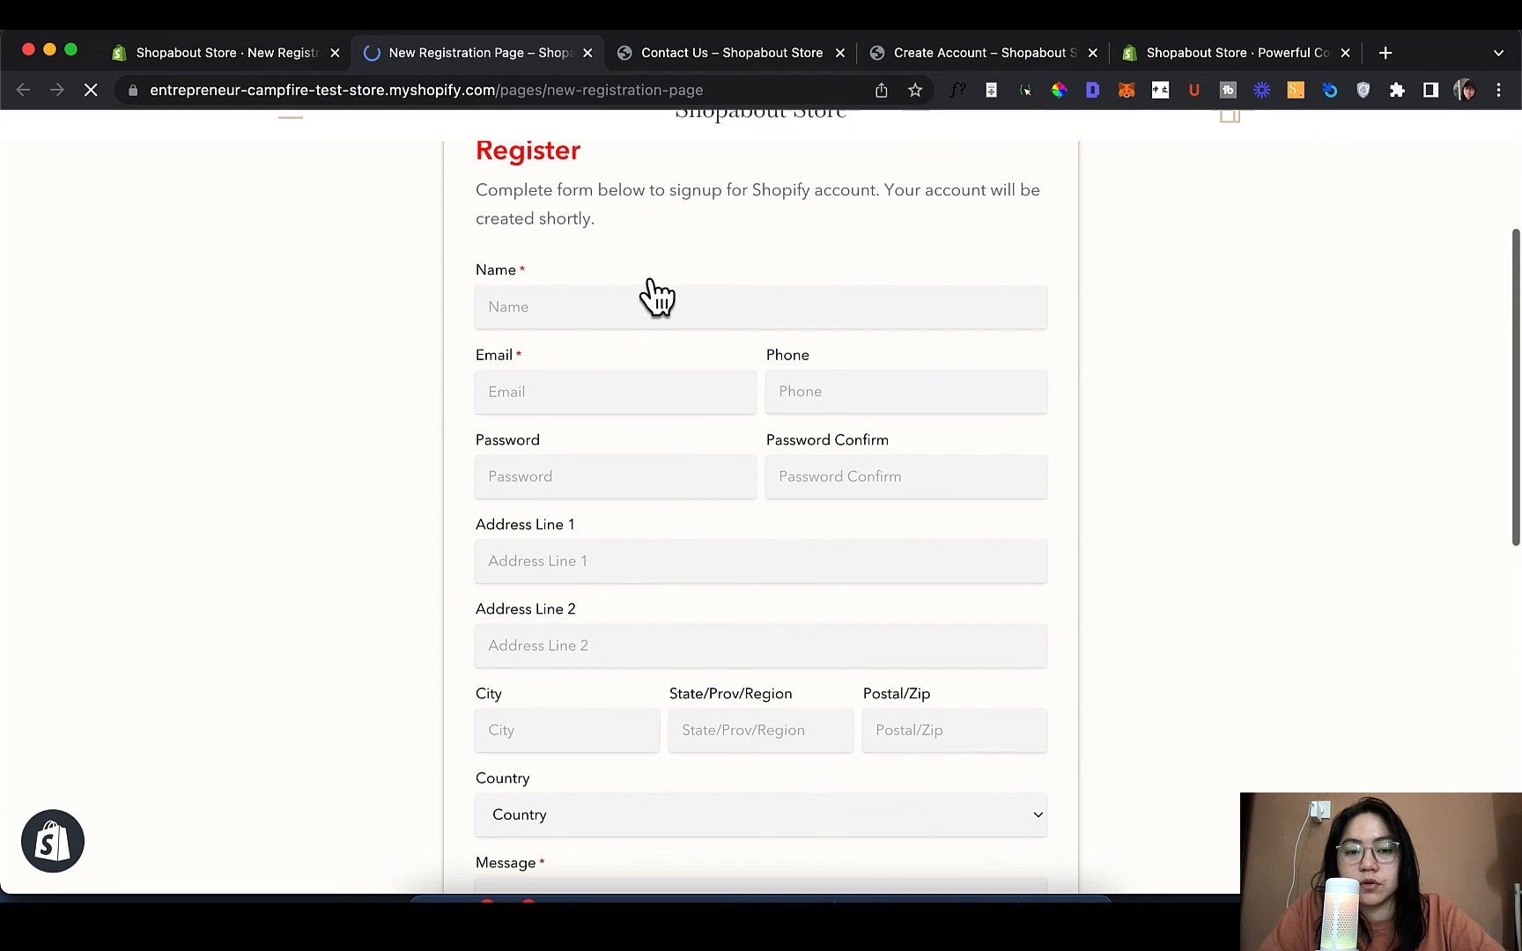
# Fill in a test name, email address and message 'test', then submit with Register
pyautogui.click(648, 307)
pyautogui.write('L')
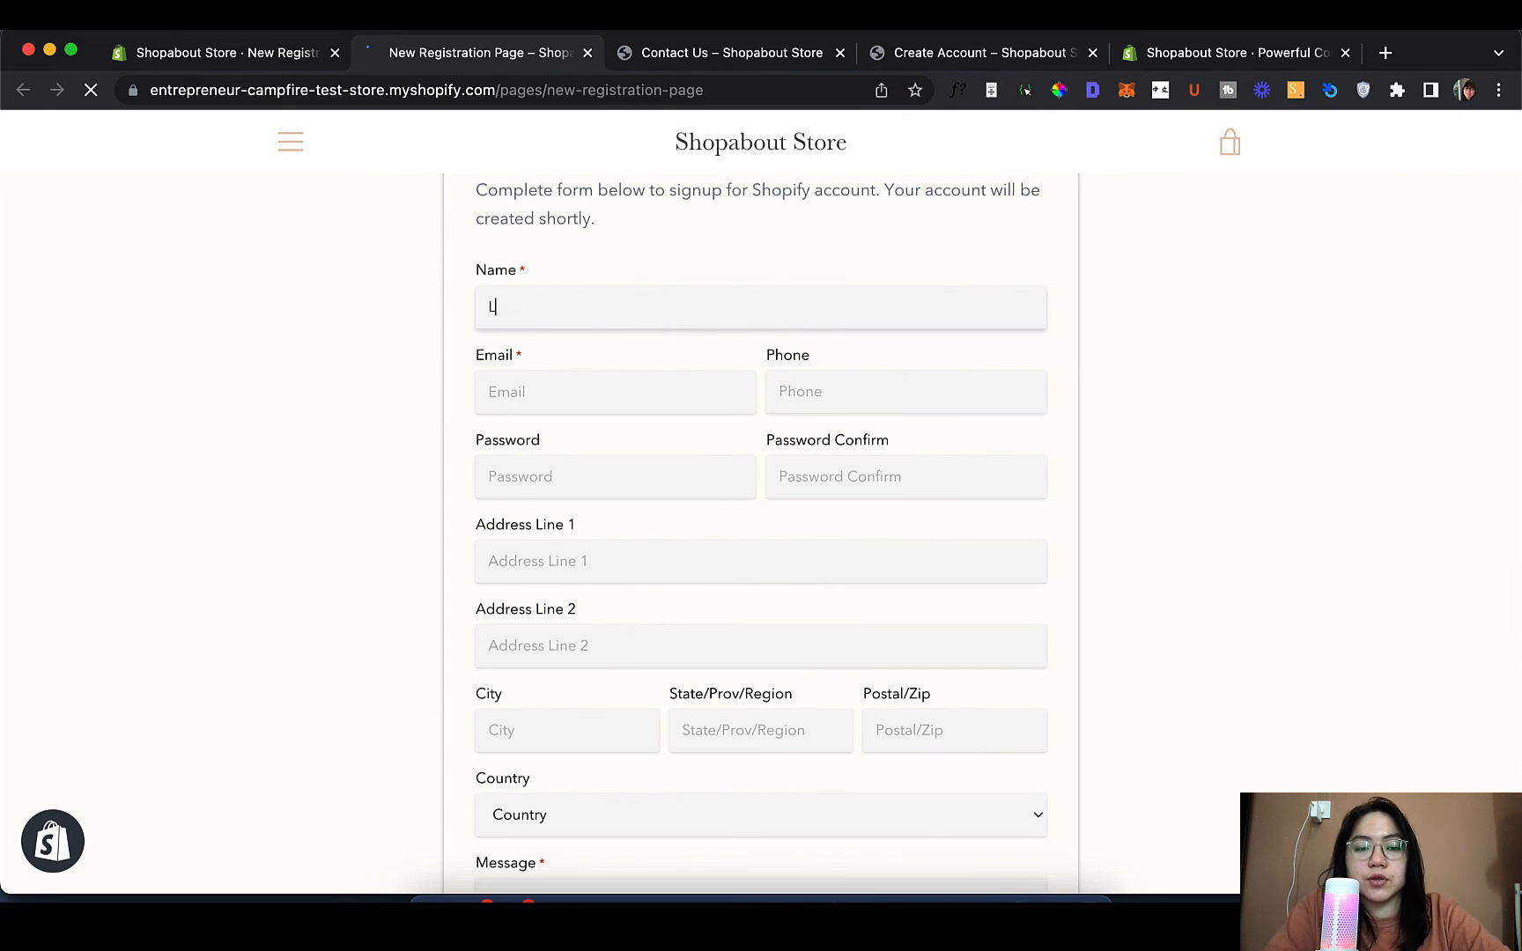
pyautogui.write('uWee')
pyautogui.press('Tab')
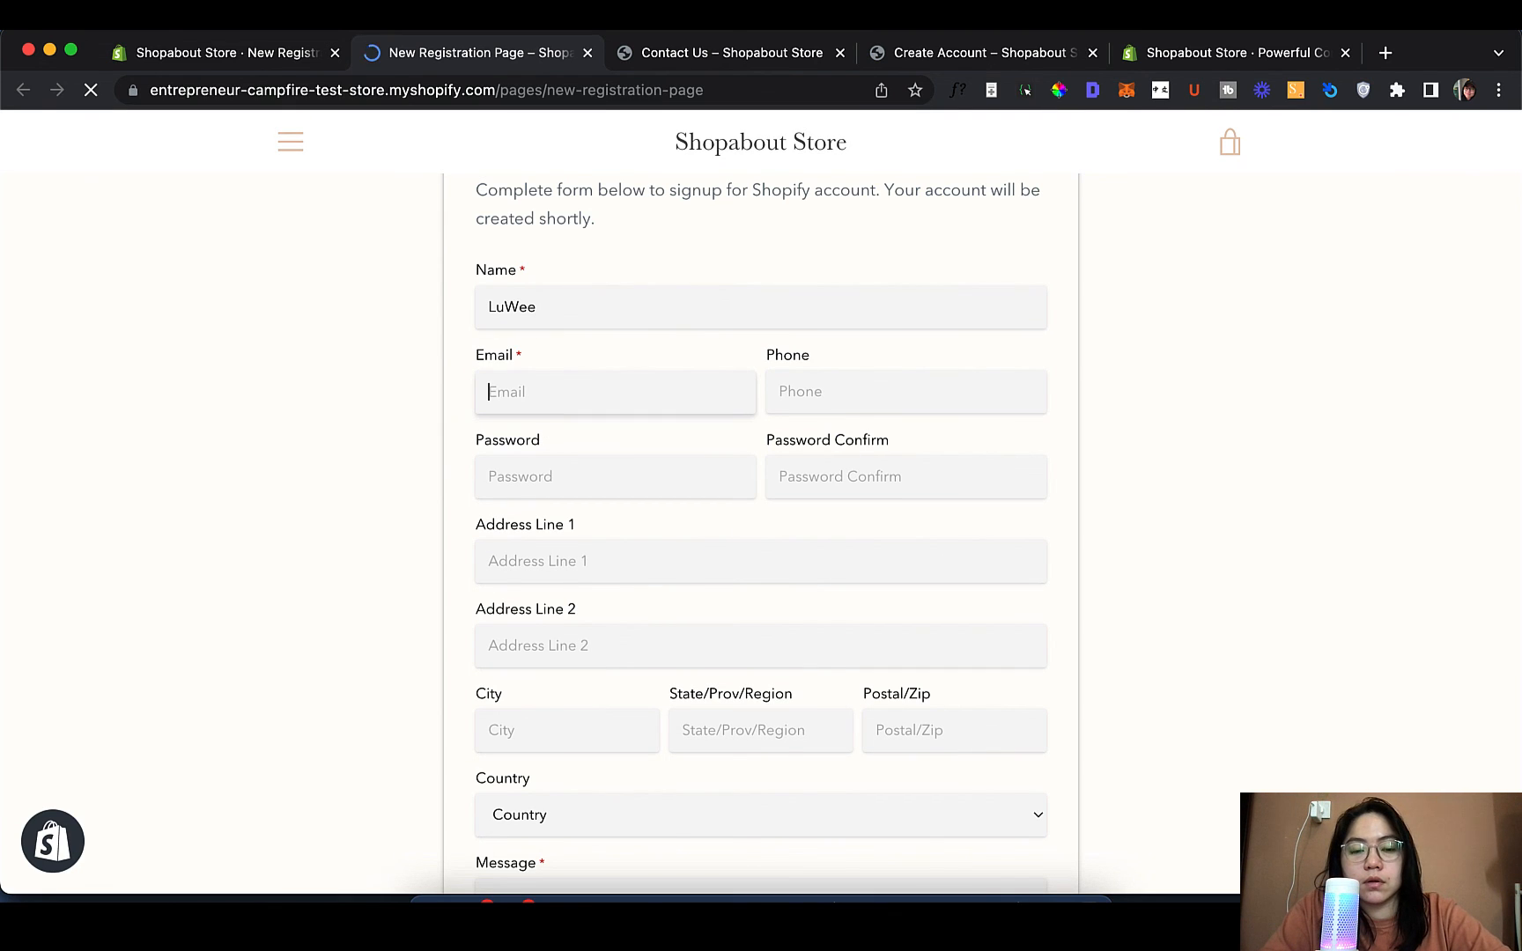
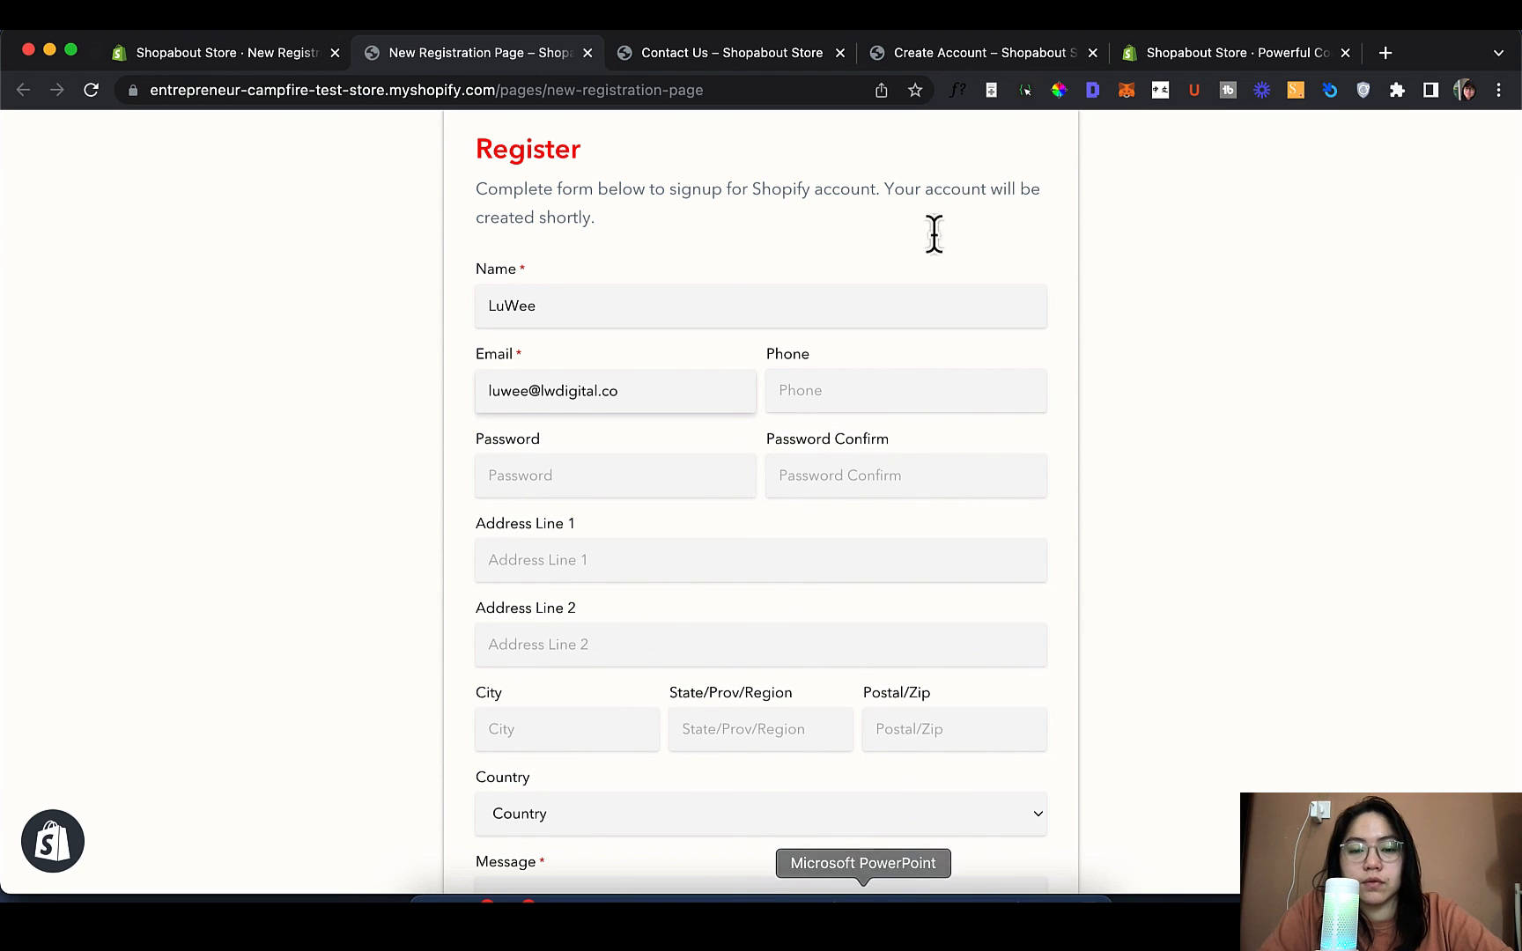
pyautogui.scroll(-3, 870, 146)
pyautogui.scroll(-2, 870, 146)
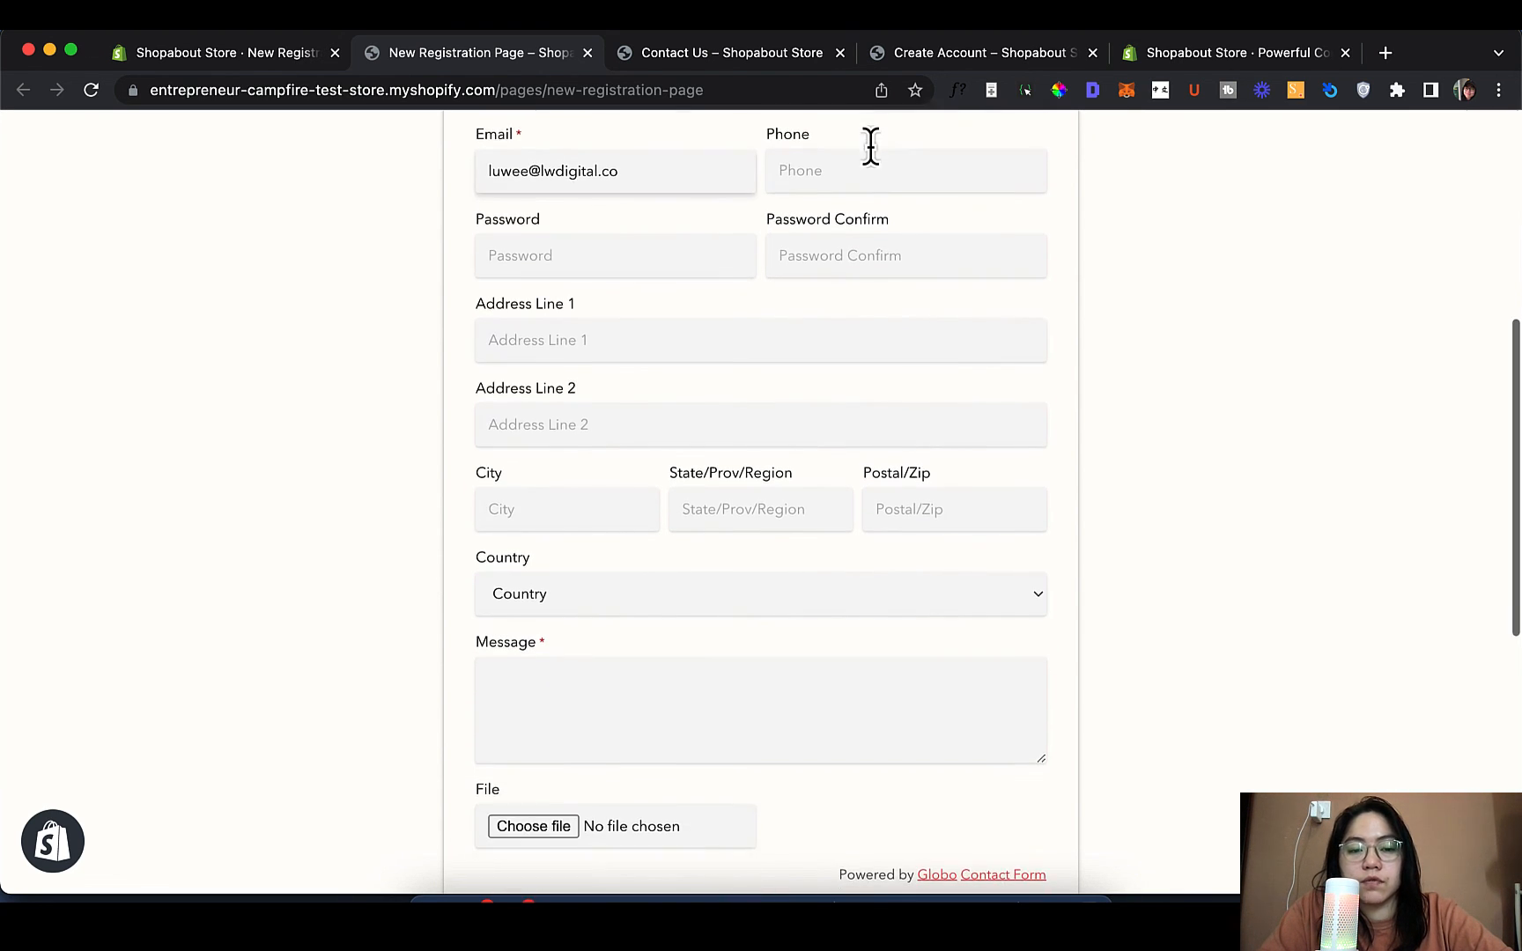
pyautogui.click(798, 679)
pyautogui.write('test')
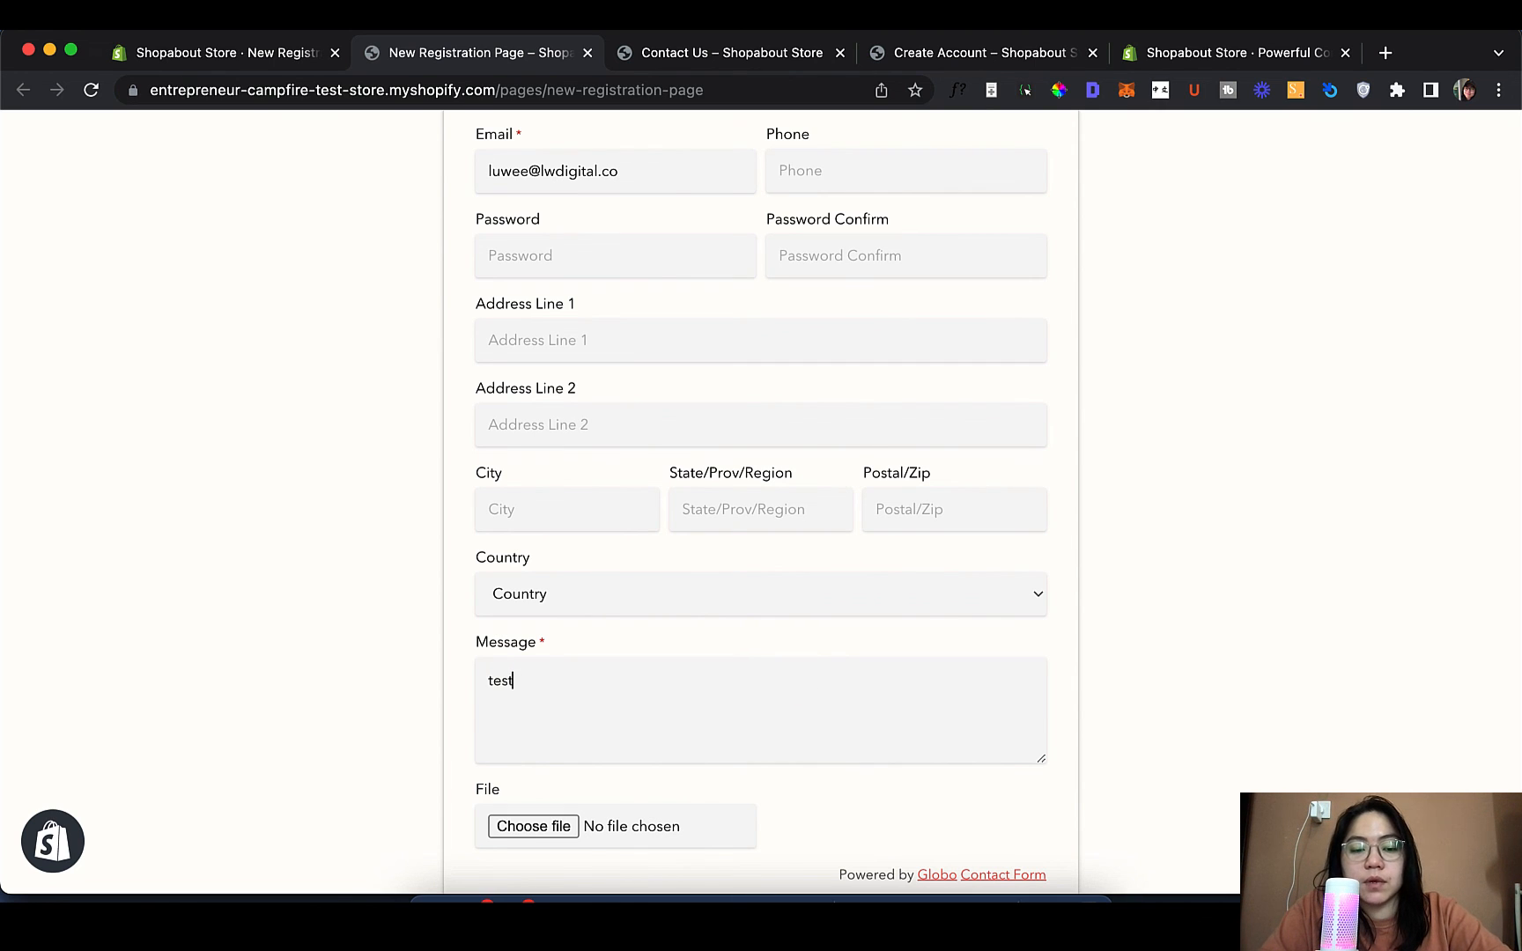
pyautogui.scroll(-7, 511, 748)
pyautogui.click(522, 641)
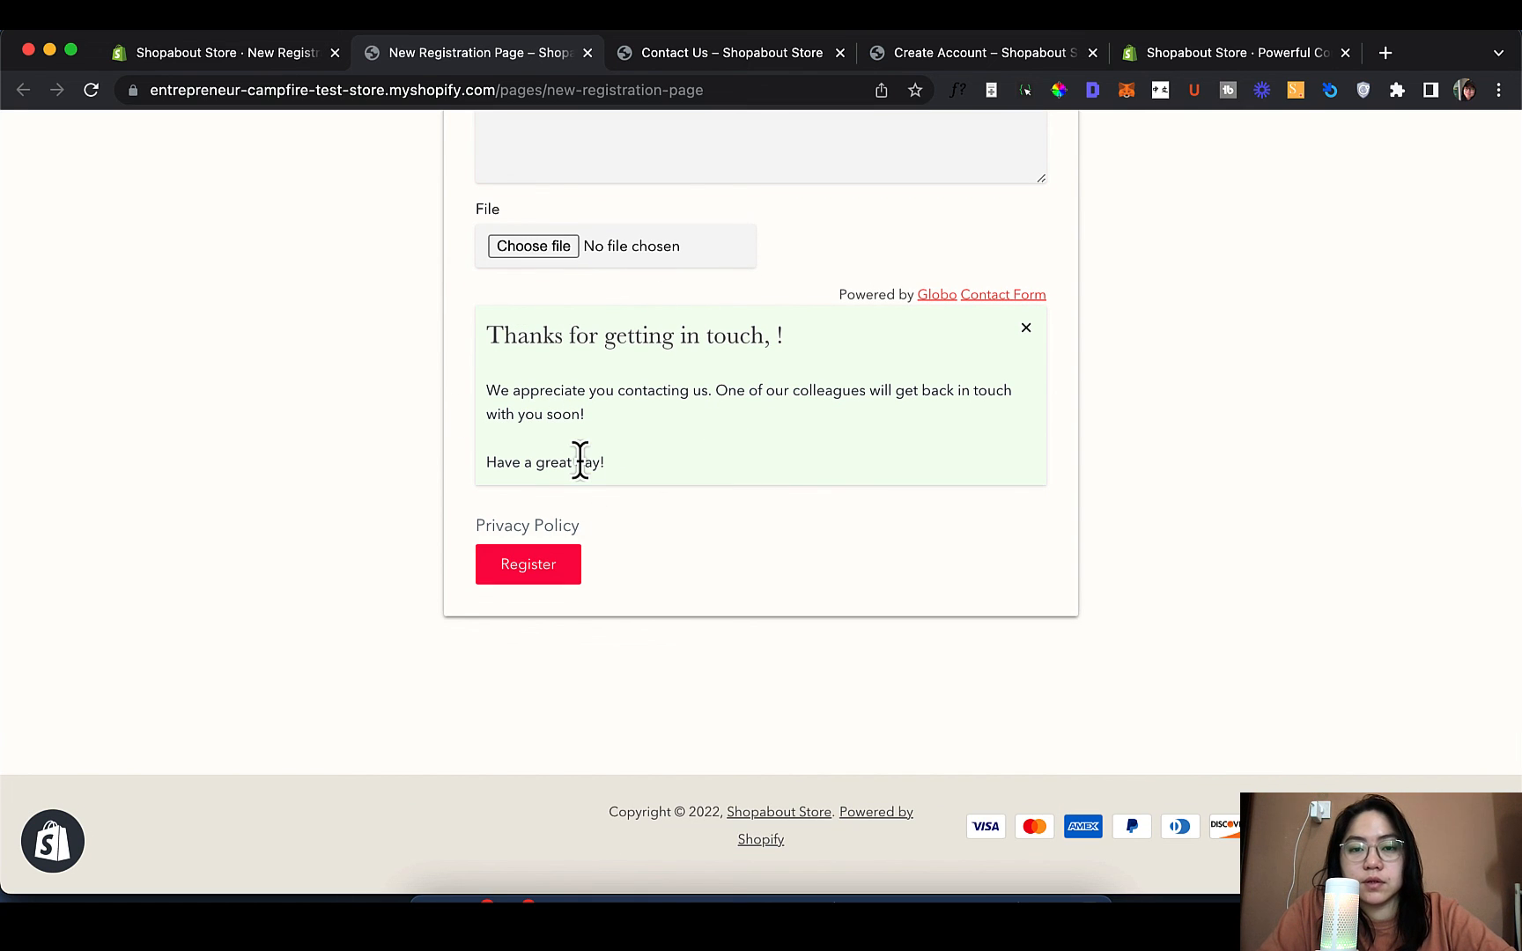
# Check the thank-you message on the page and return to the form builder
pyautogui.scroll(10, 580, 467)
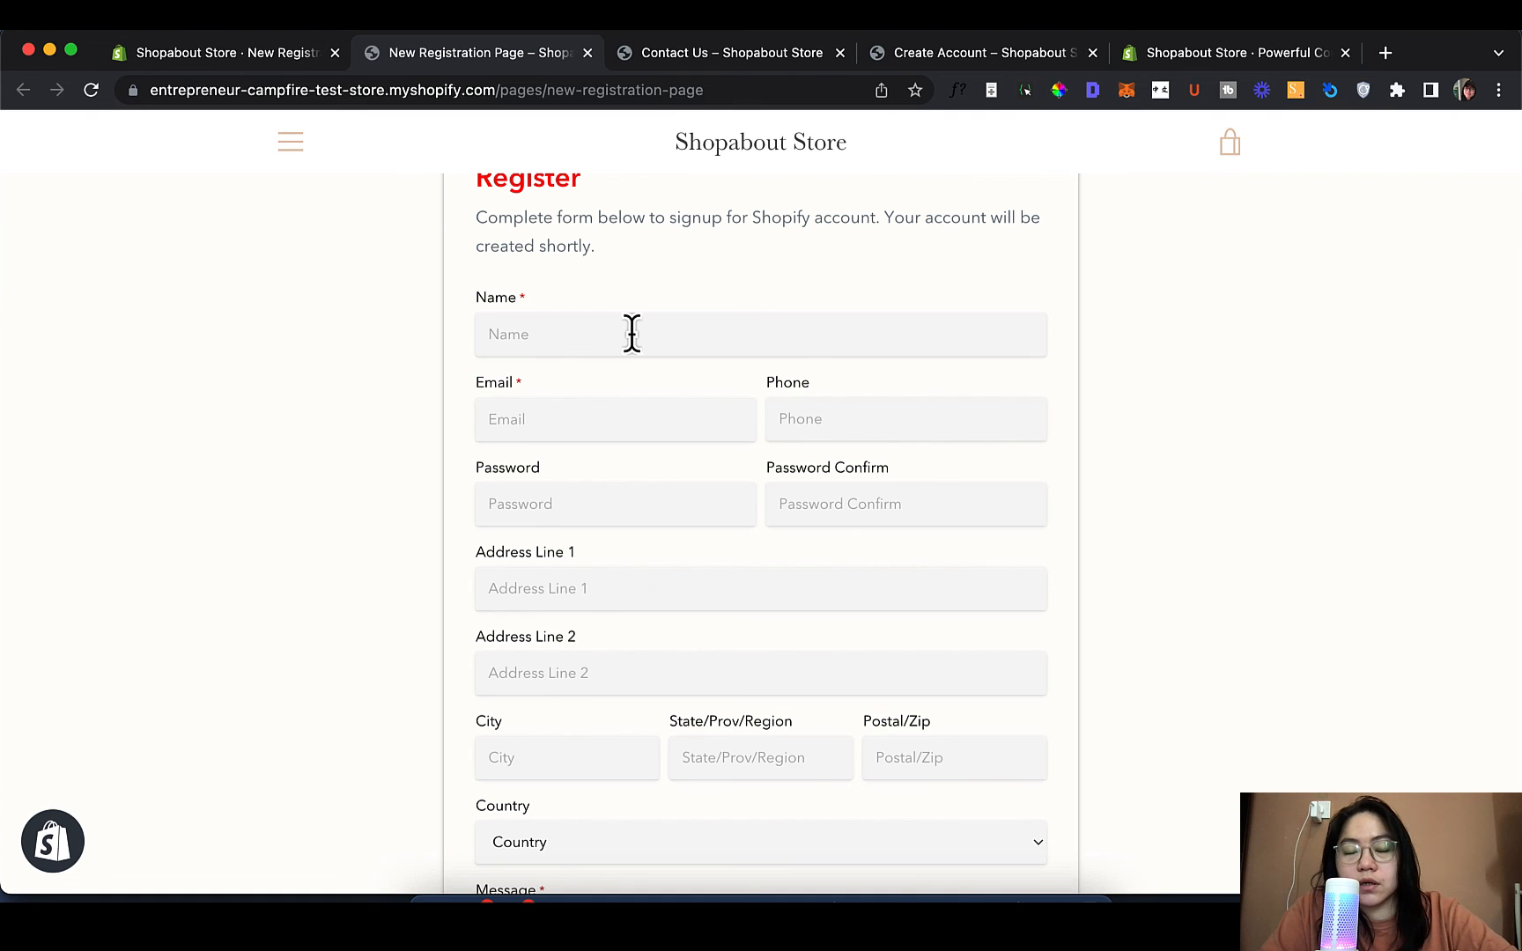
pyautogui.scroll(-10, 880, 649)
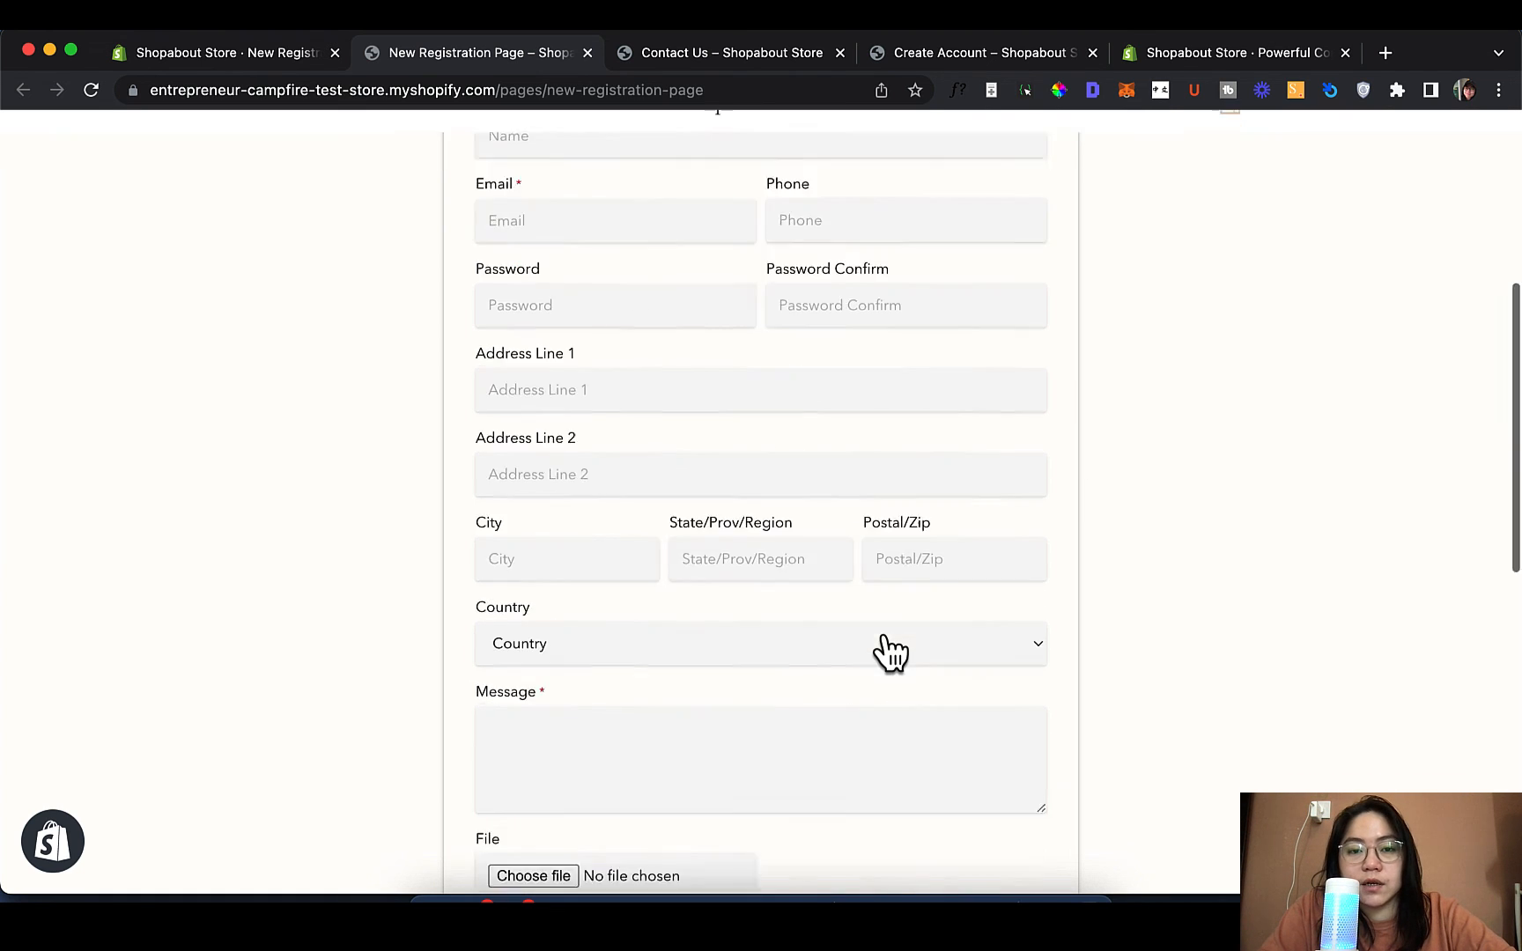
pyautogui.scroll(5, 669, 218)
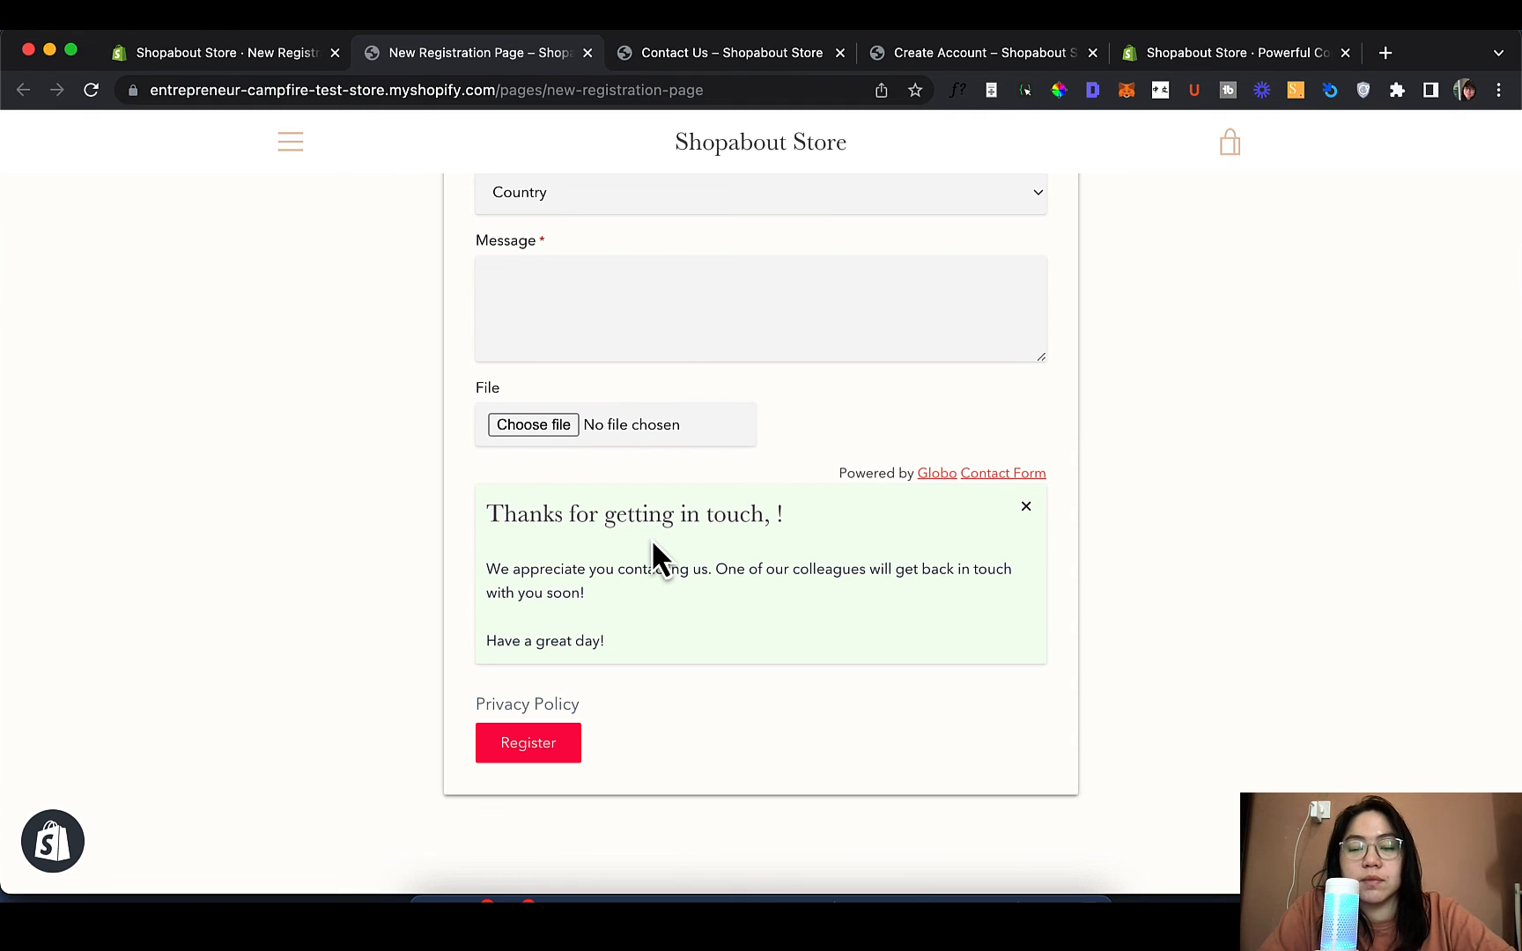
pyautogui.click(1230, 60)
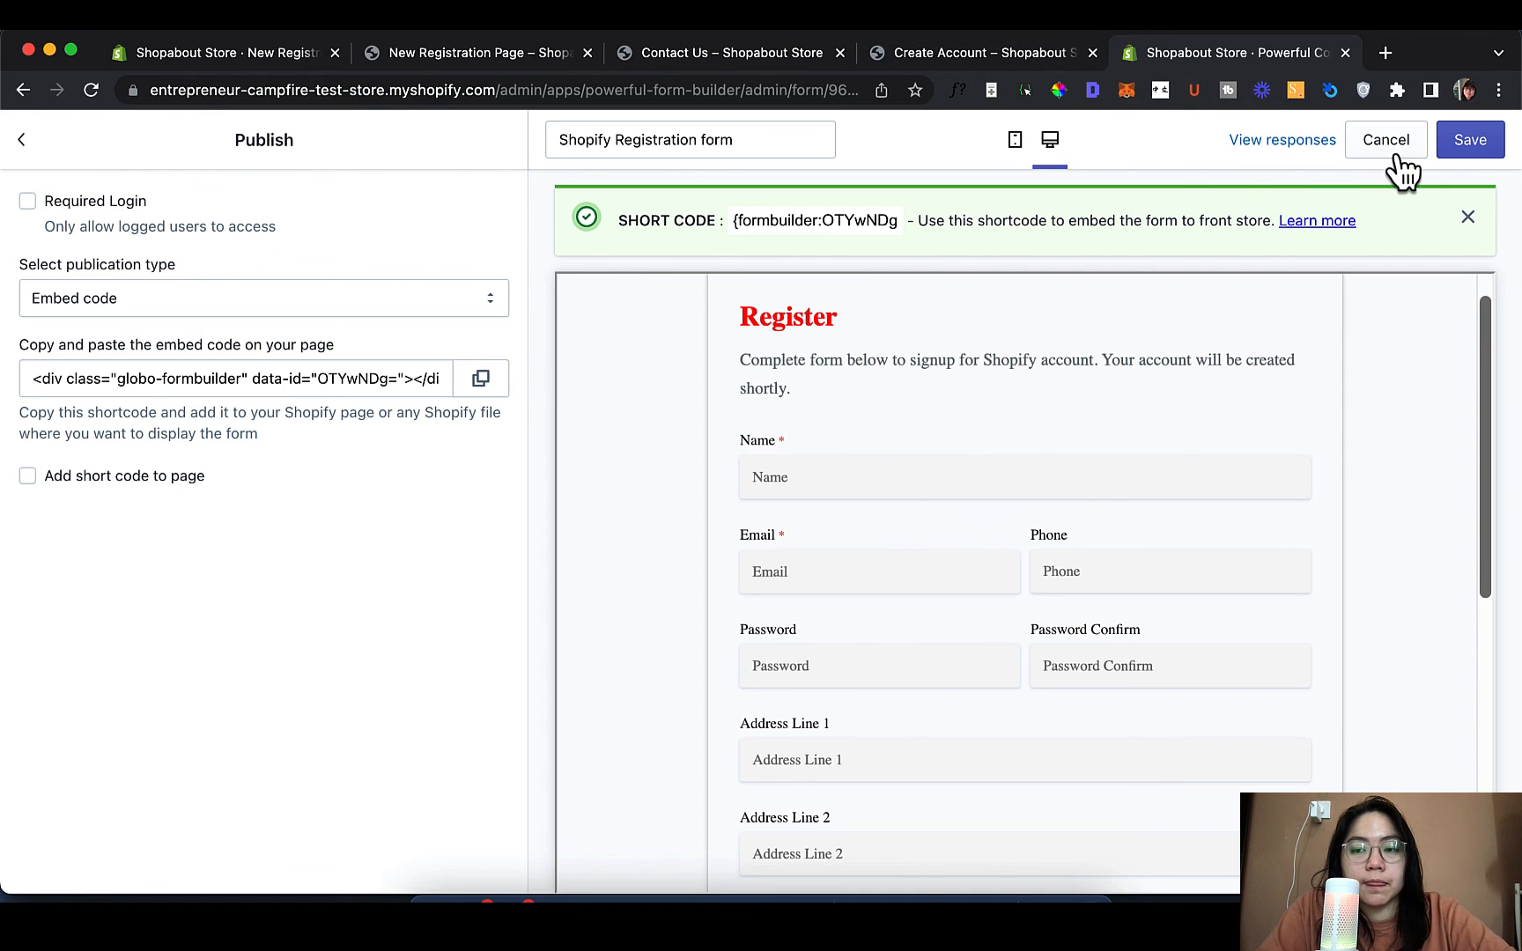
# Open the form's Submissions list and view the test entry's details
pyautogui.click(27, 141)
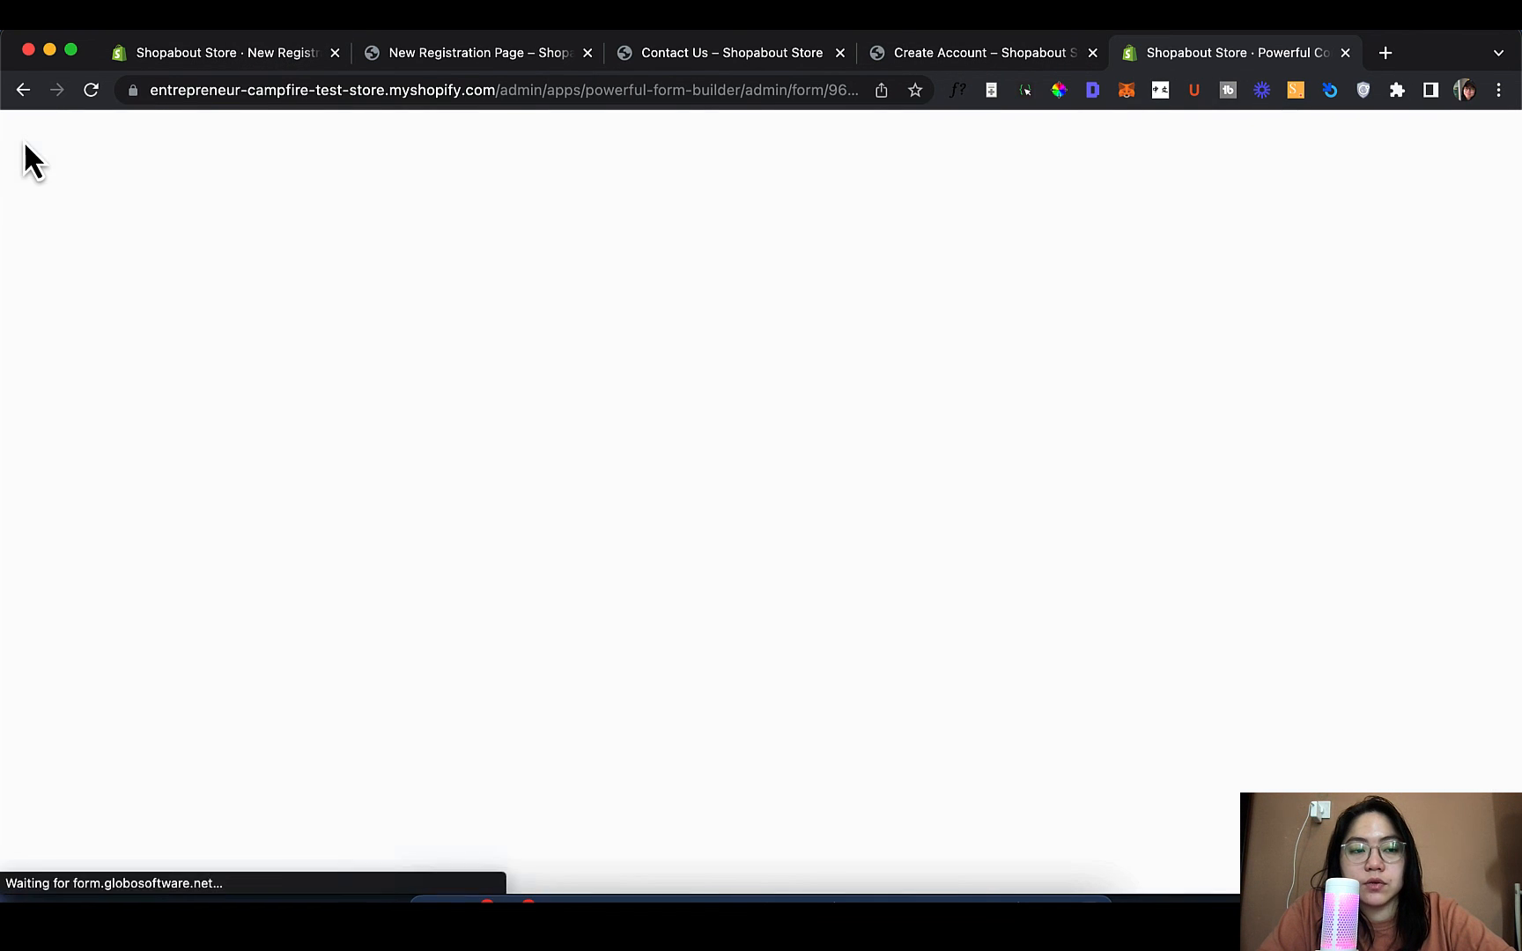
pyautogui.scroll(-2, 471, 475)
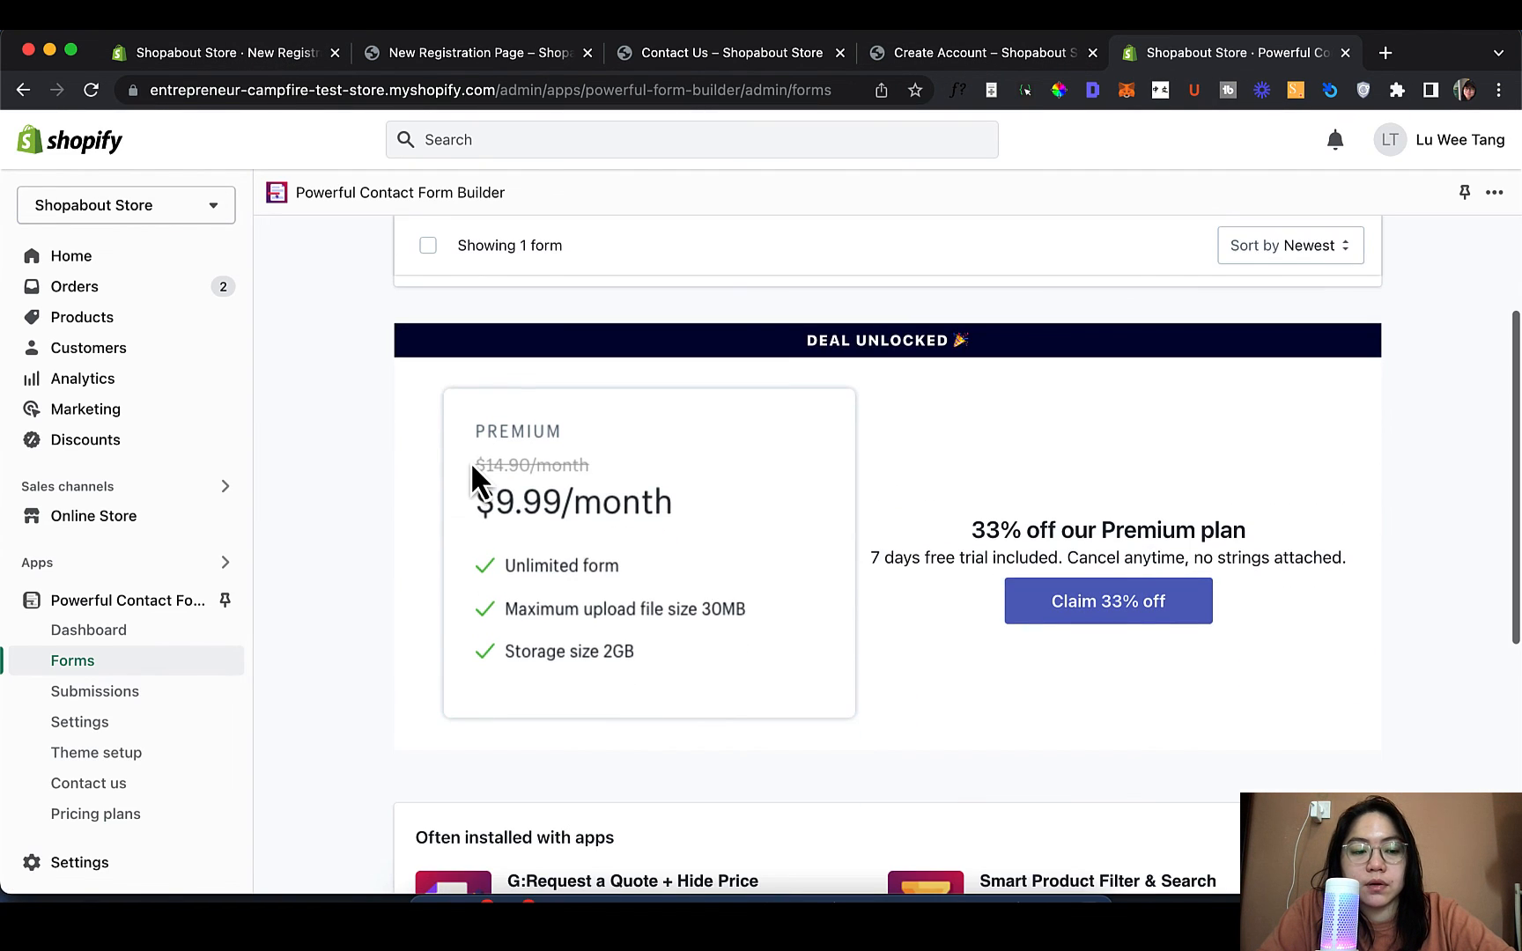
pyautogui.click(124, 695)
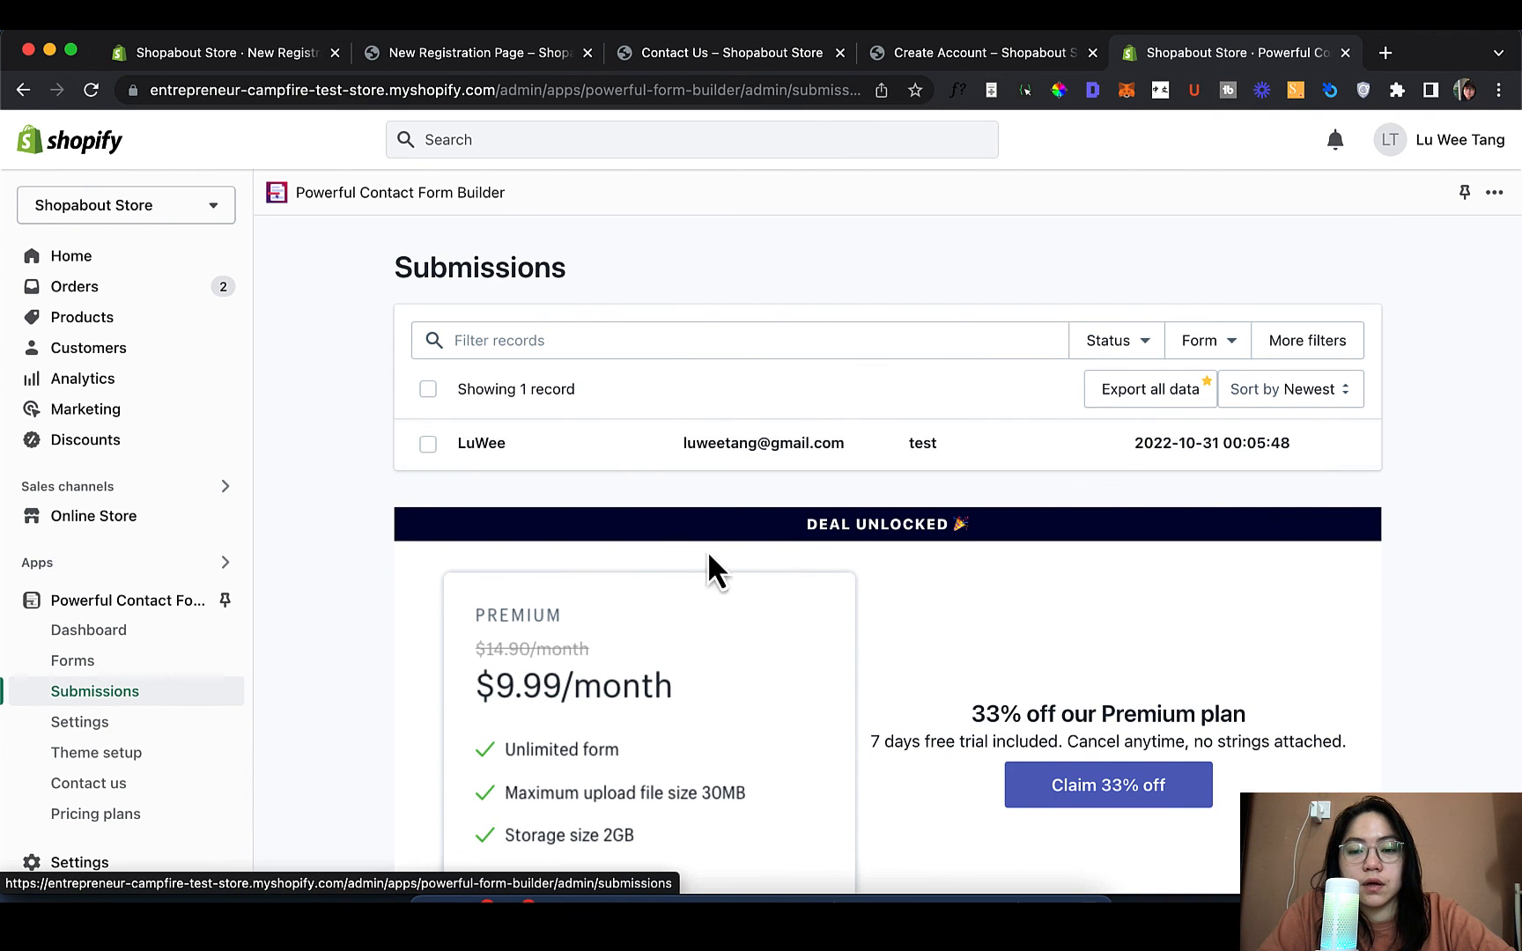
pyautogui.click(755, 443)
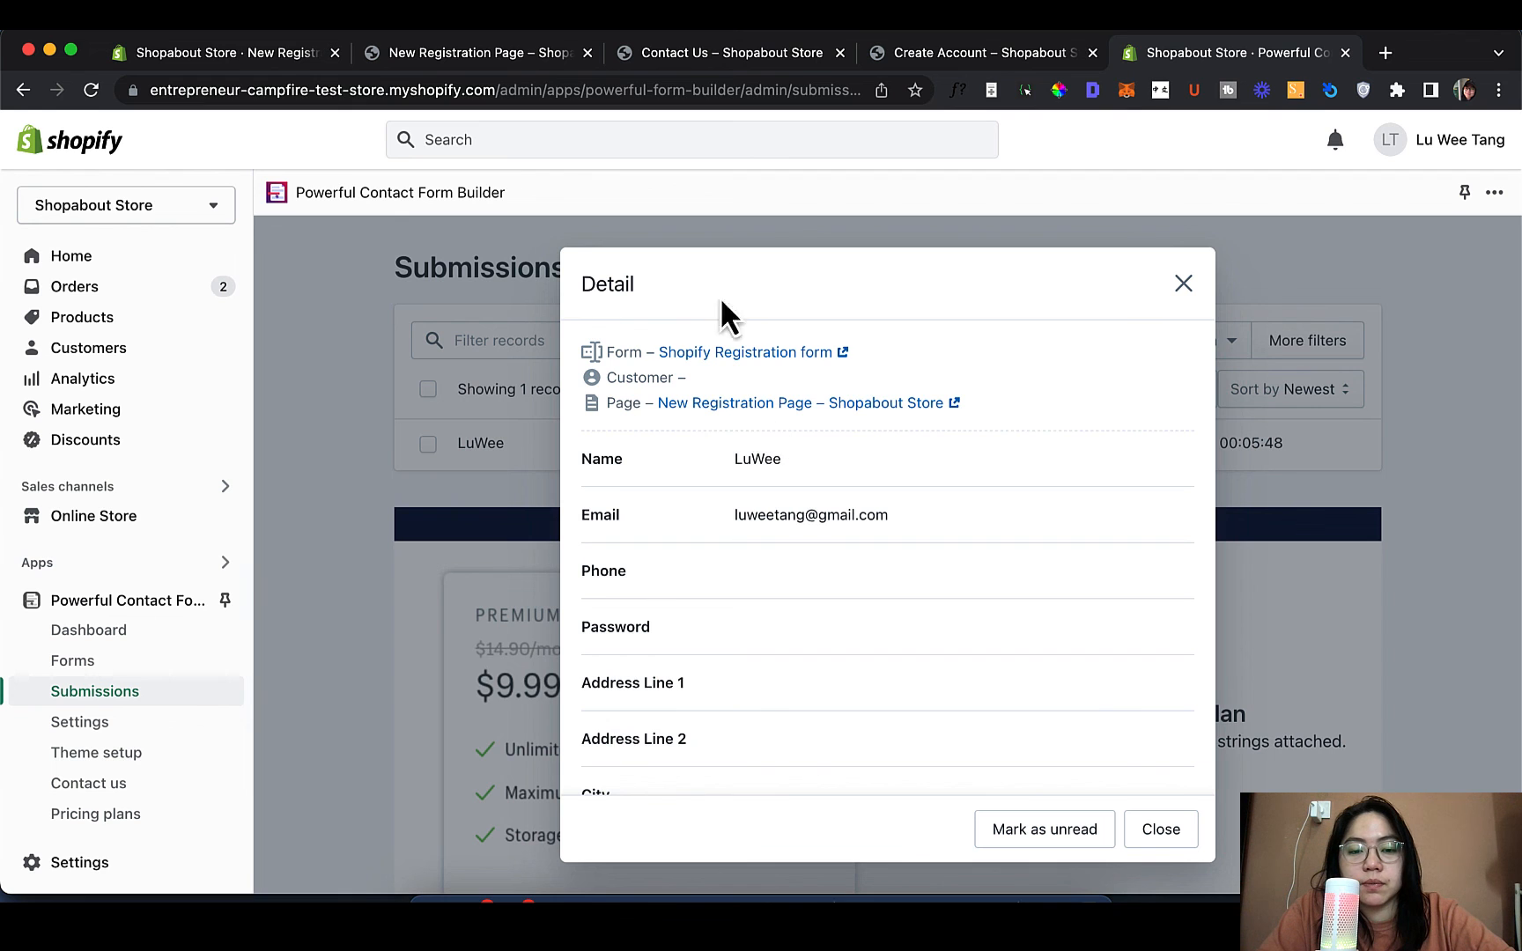
pyautogui.scroll(-5, 709, 696)
pyautogui.scroll(5, 863, 546)
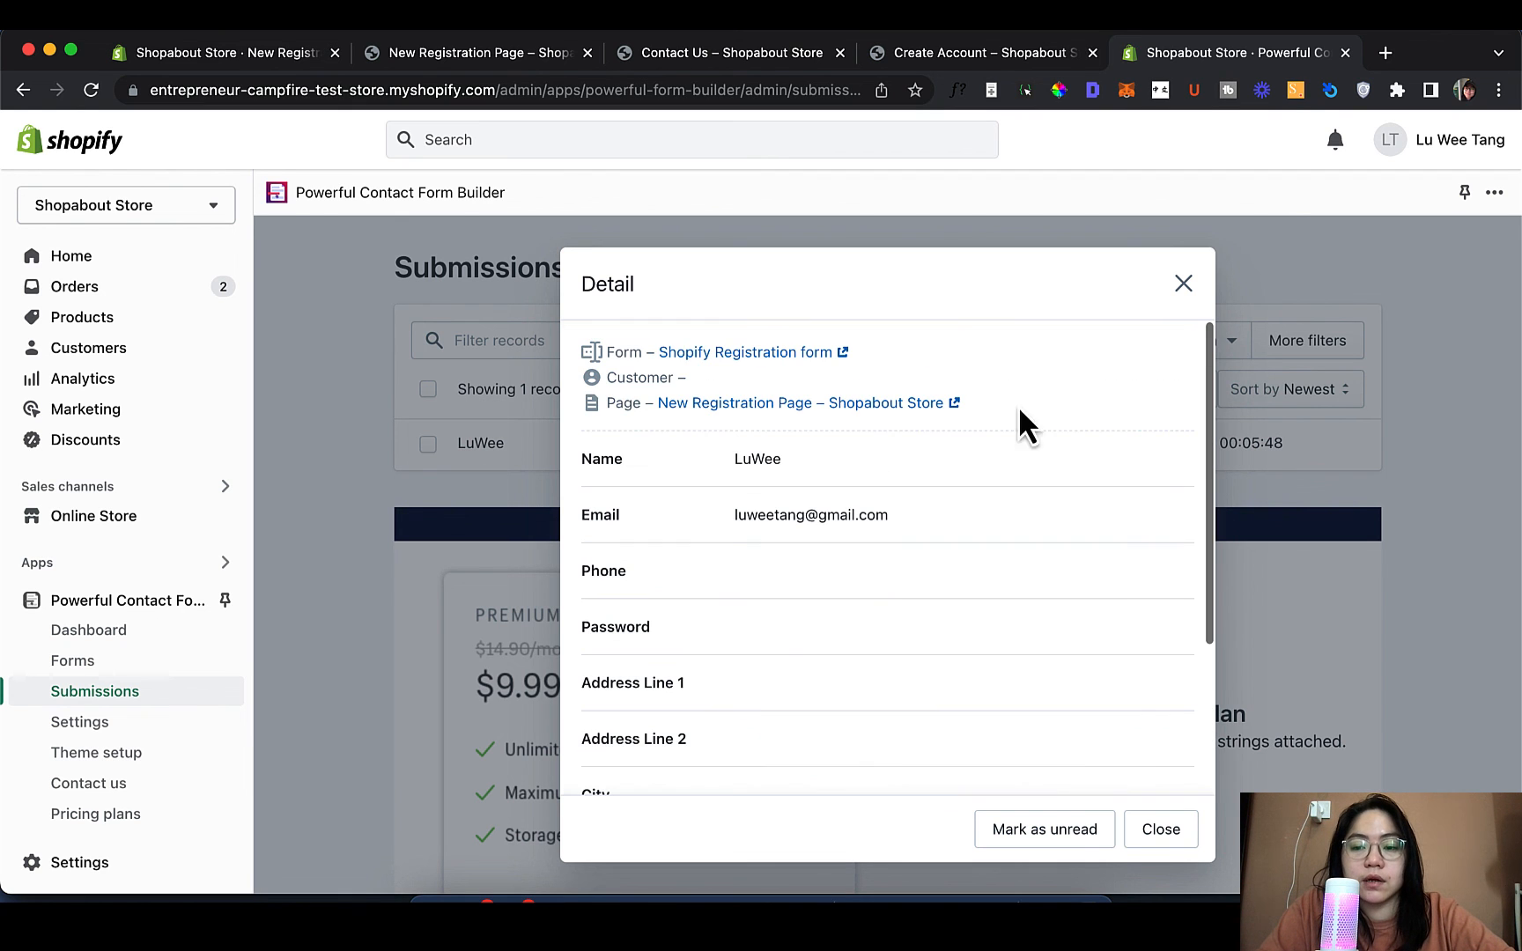
pyautogui.click(1183, 282)
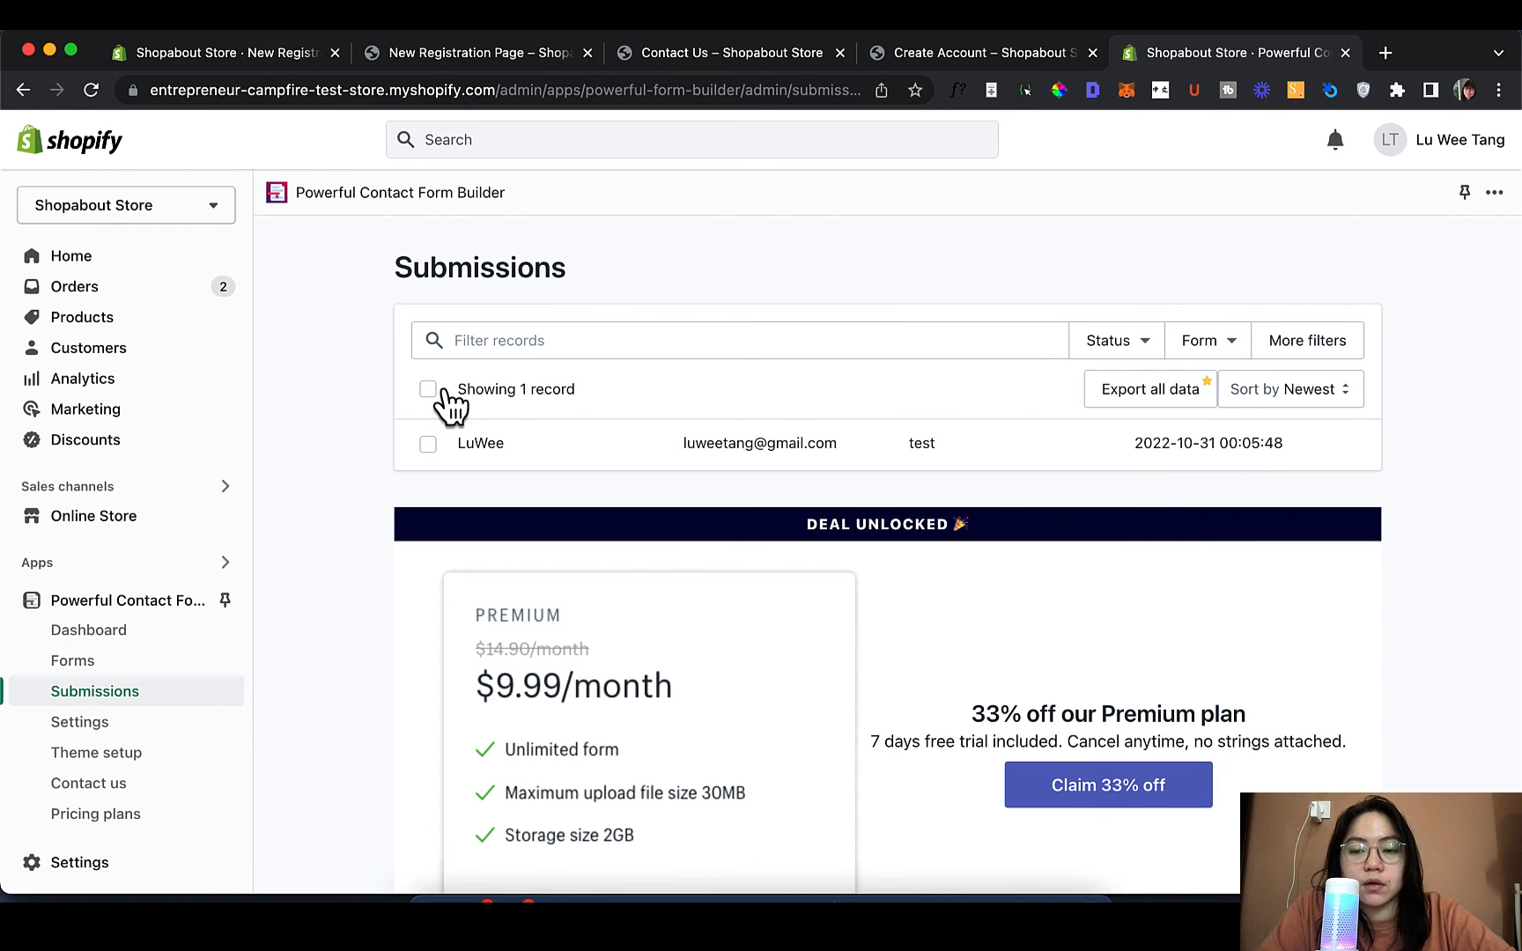
# Try exporting the selected record, dismiss the Pricing plans overview, and clear the selection
pyautogui.click(440, 391)
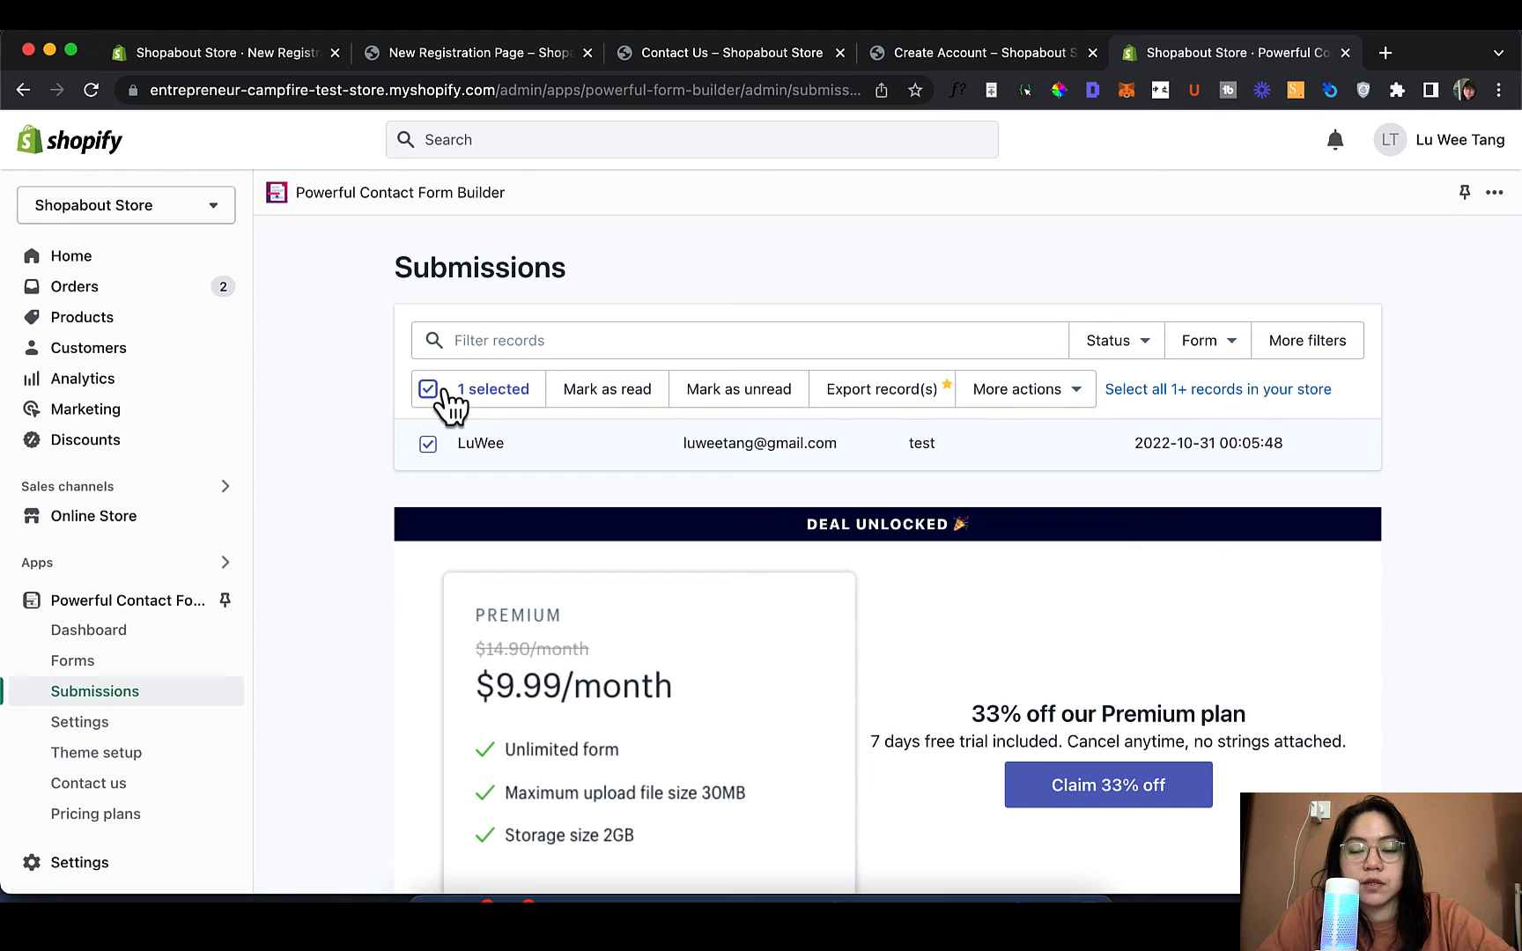
pyautogui.click(907, 388)
pyautogui.scroll(-10, 1107, 680)
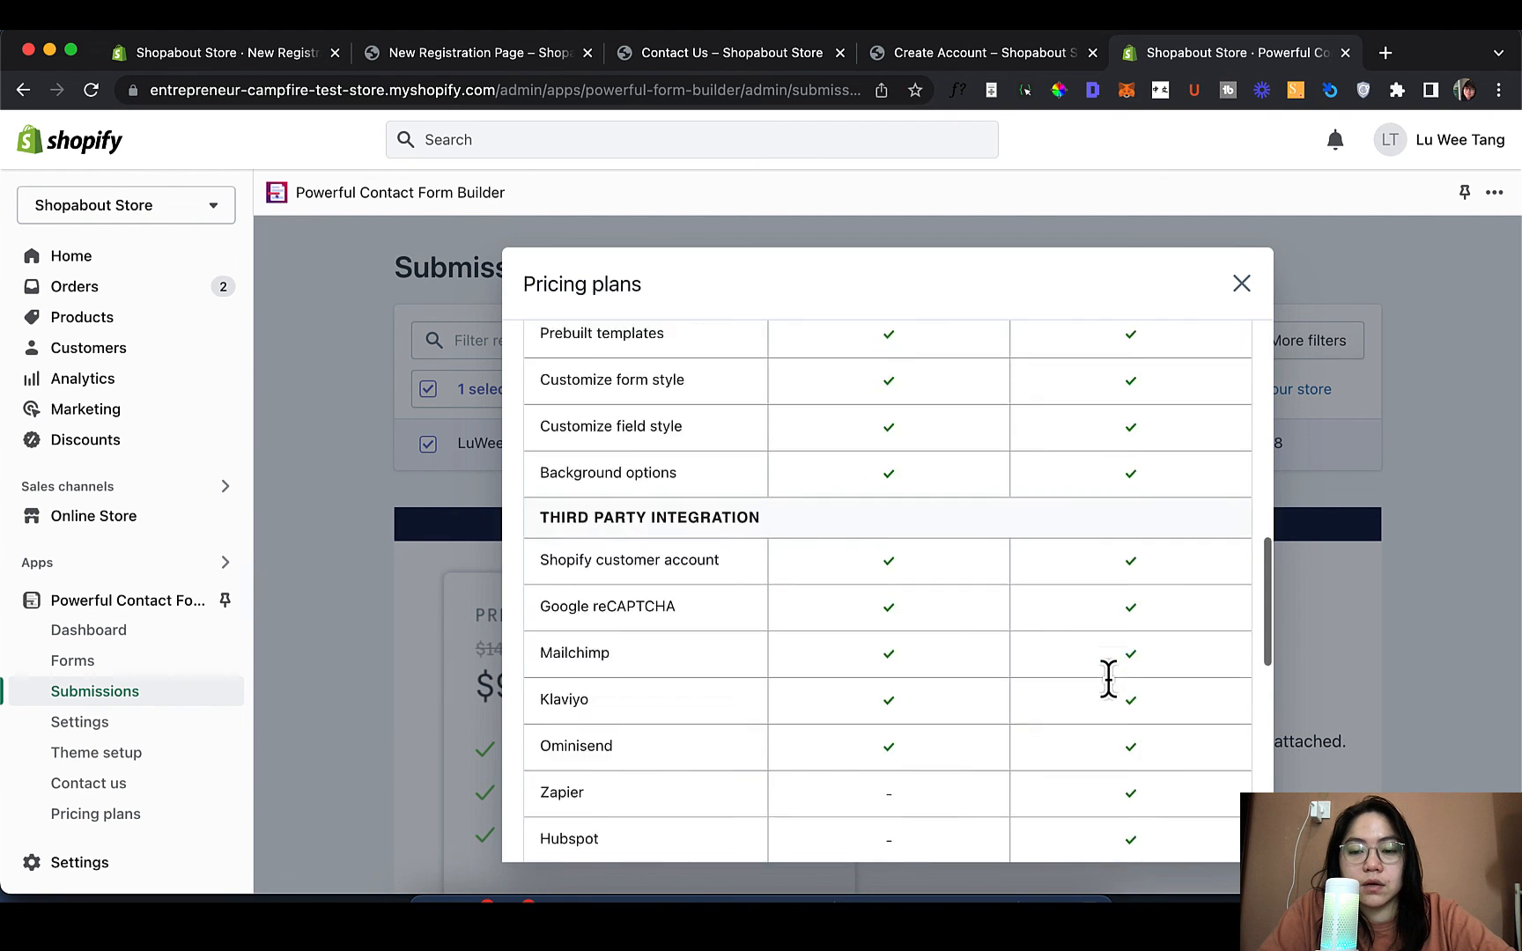
pyautogui.scroll(15, 1108, 679)
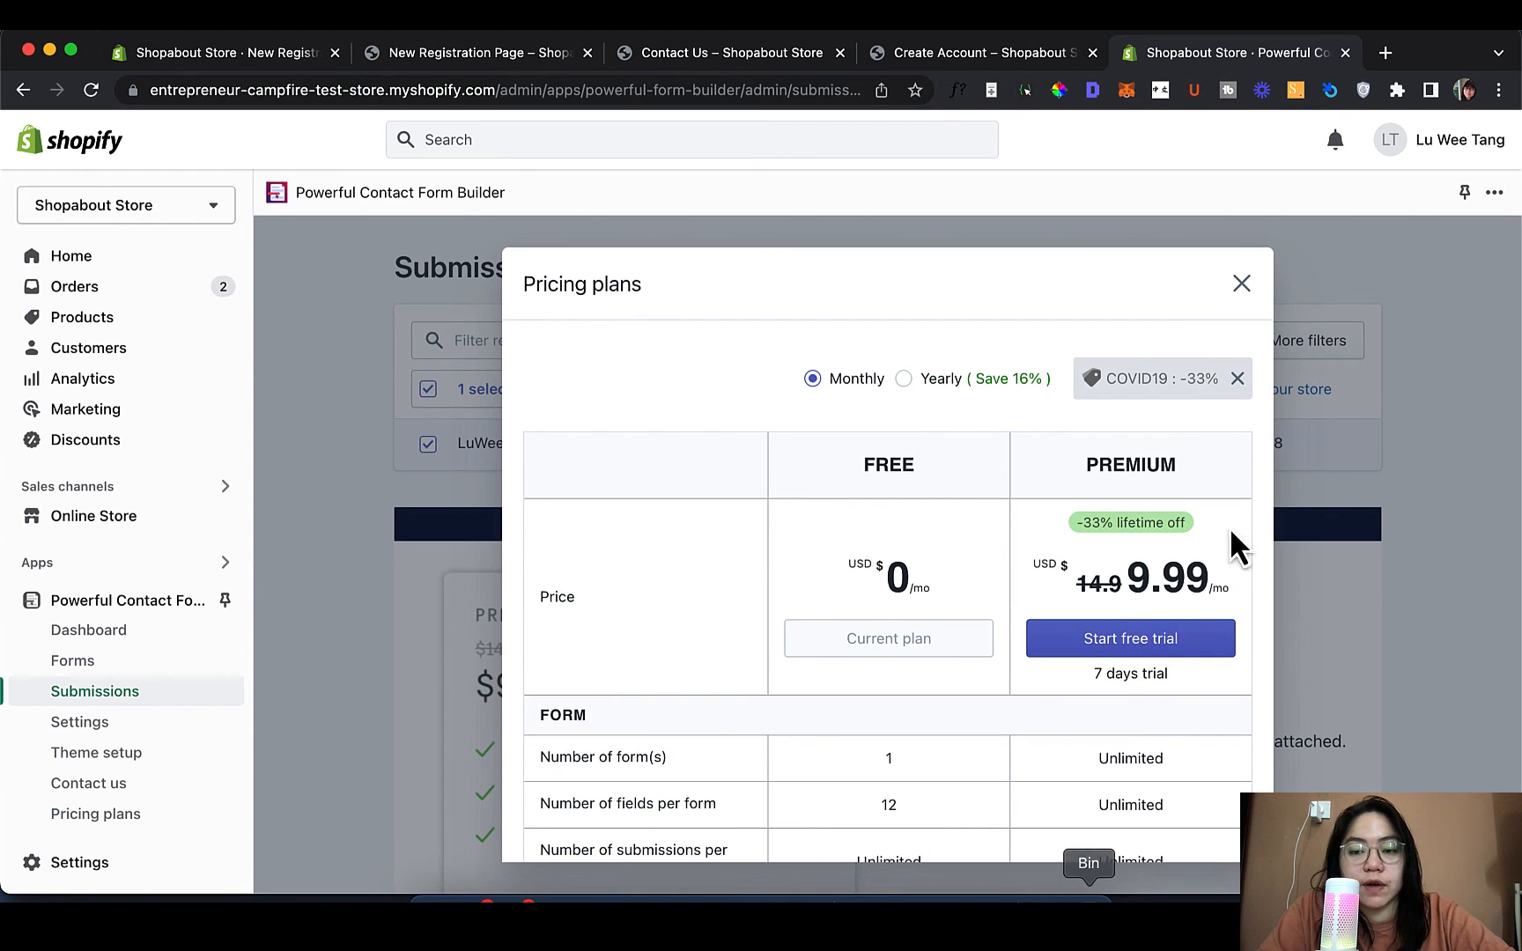
pyautogui.click(1242, 283)
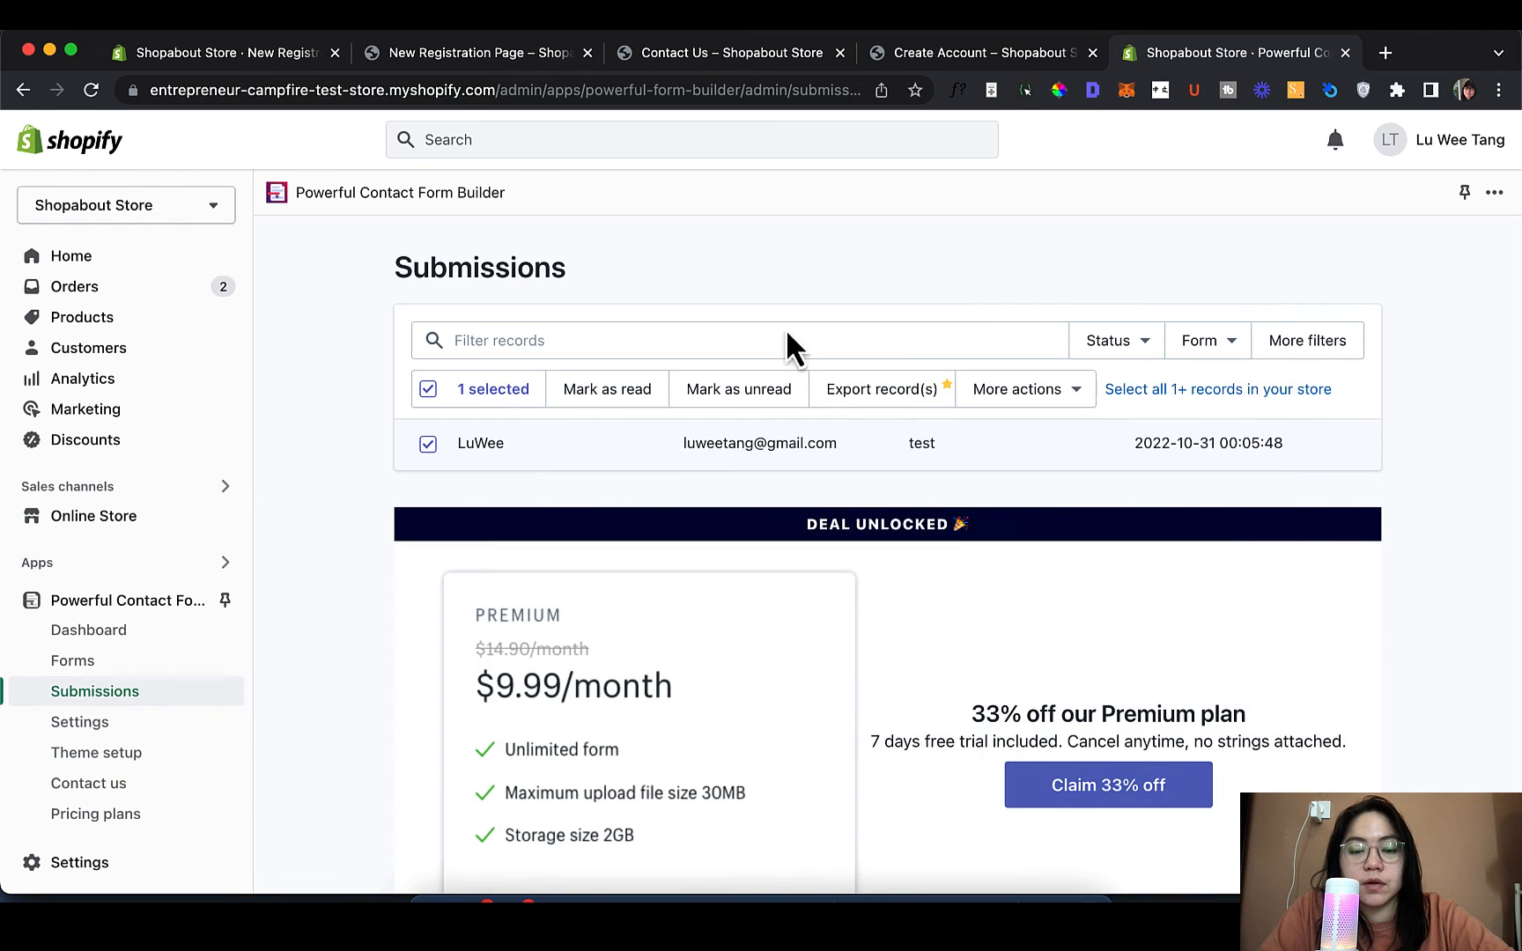
pyautogui.click(427, 390)
pyautogui.click(427, 389)
pyautogui.click(427, 389)
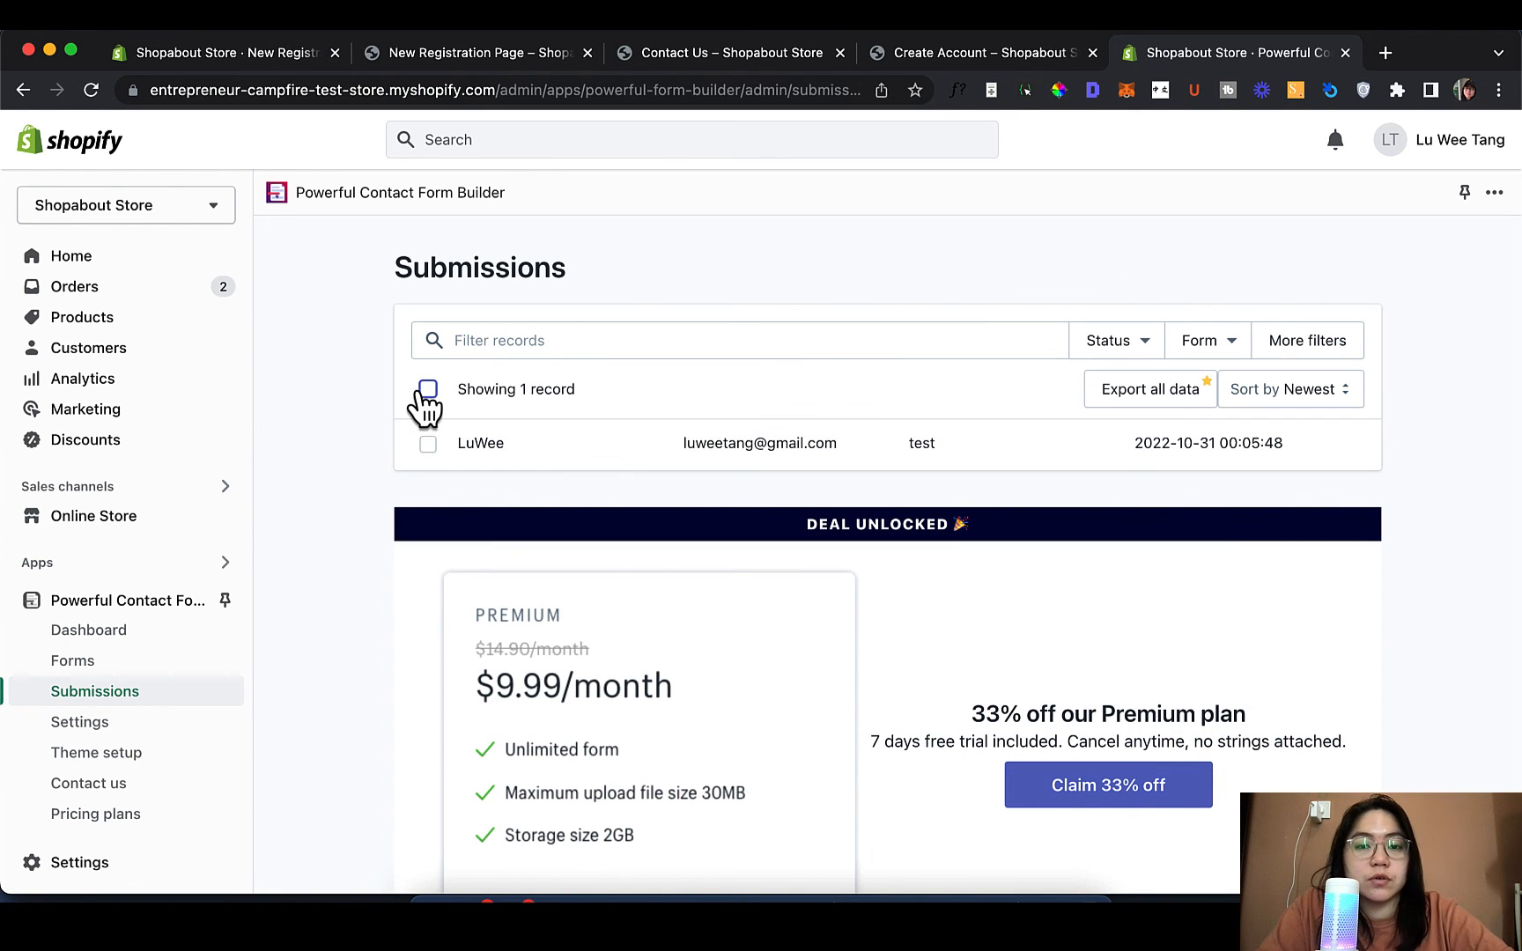